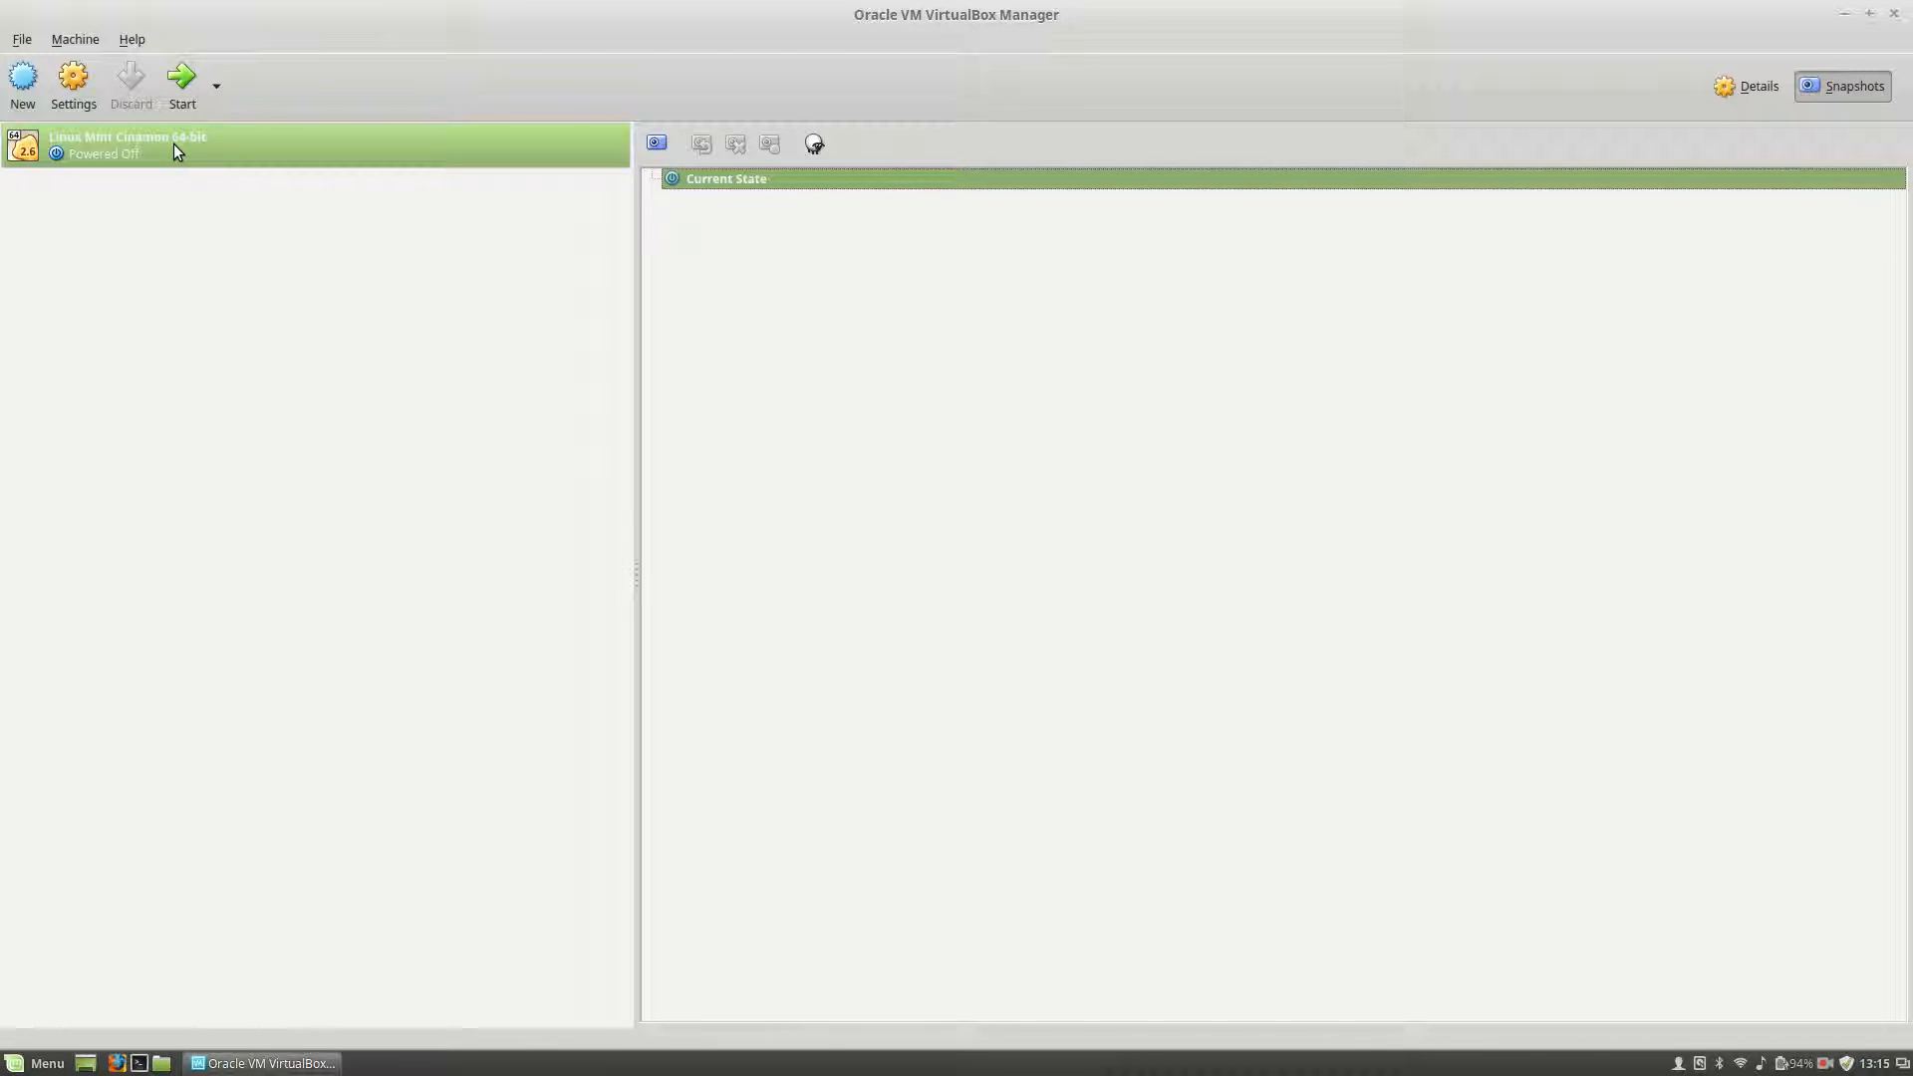
# Start the Linux Mint Cinamon 64-bit virtual machine and log in with the account password
pyautogui.click(185, 79)
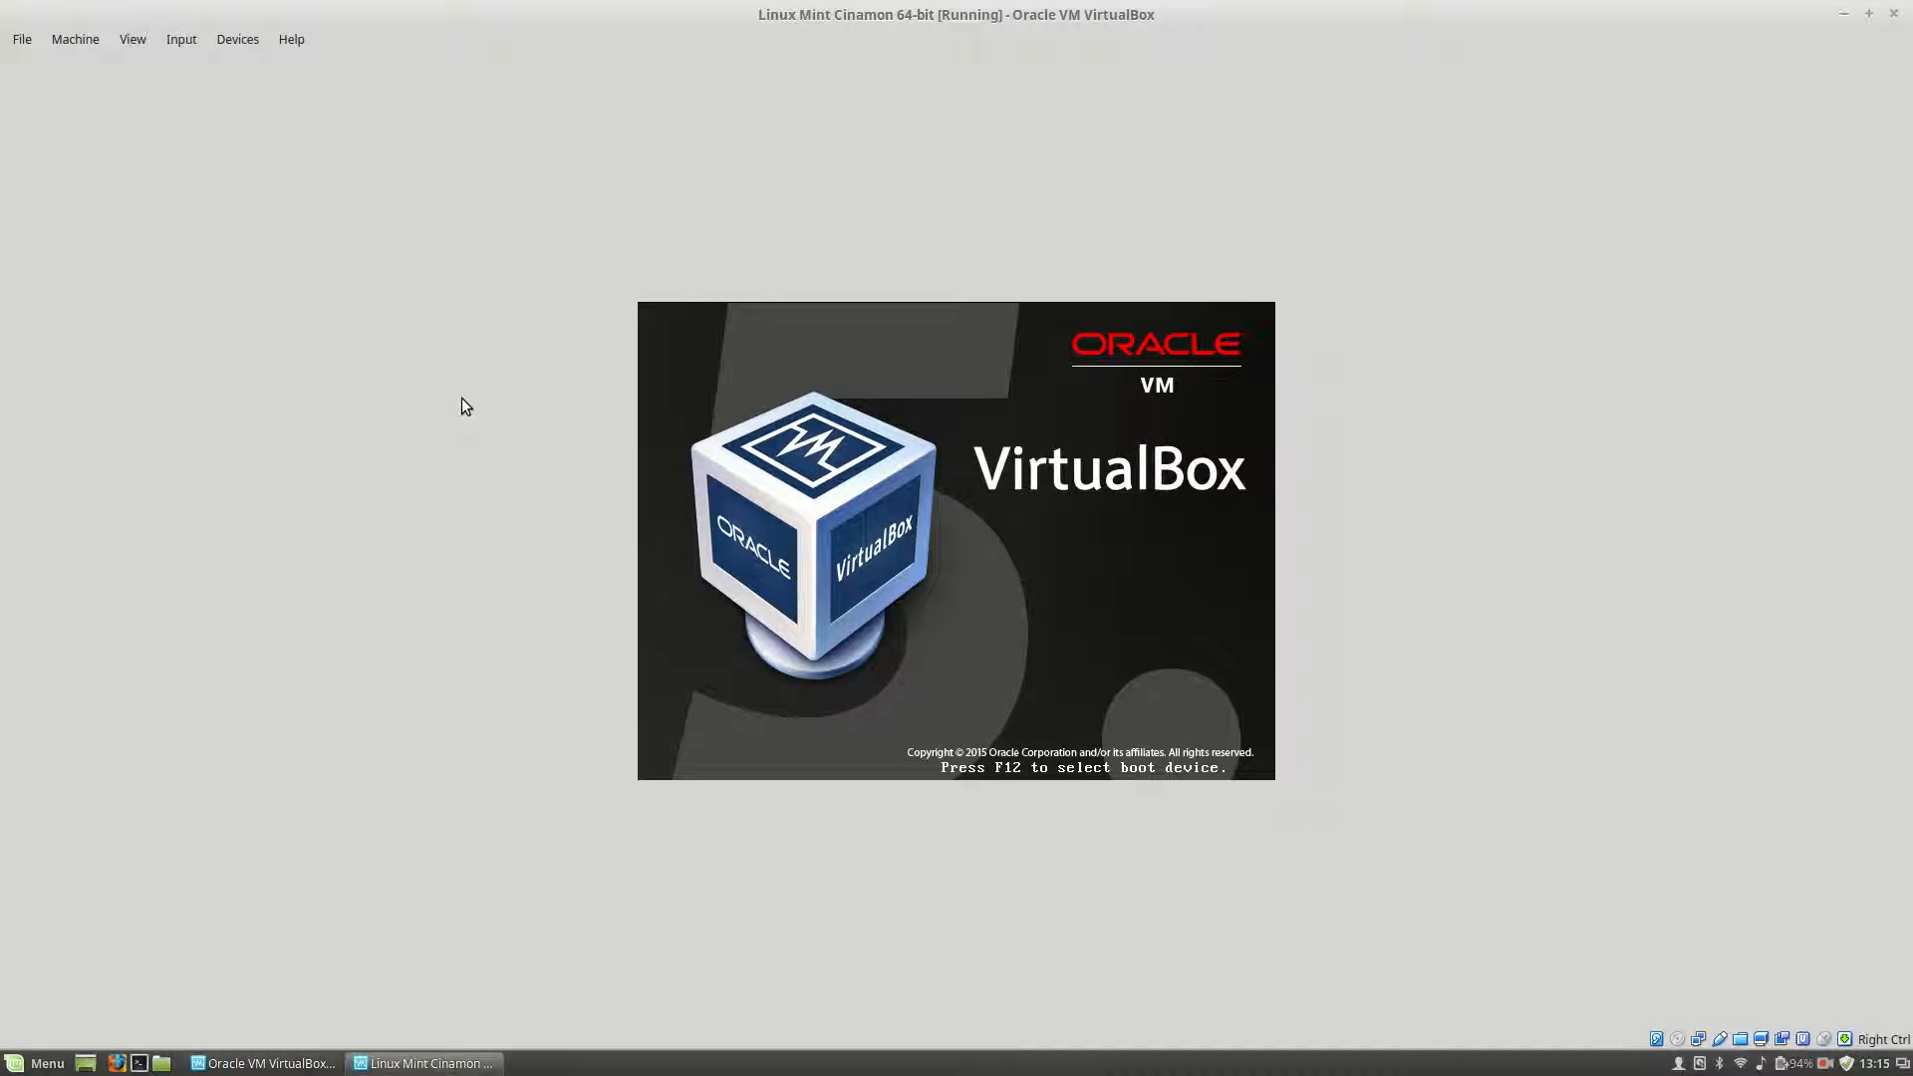
pyautogui.click(261, 1062)
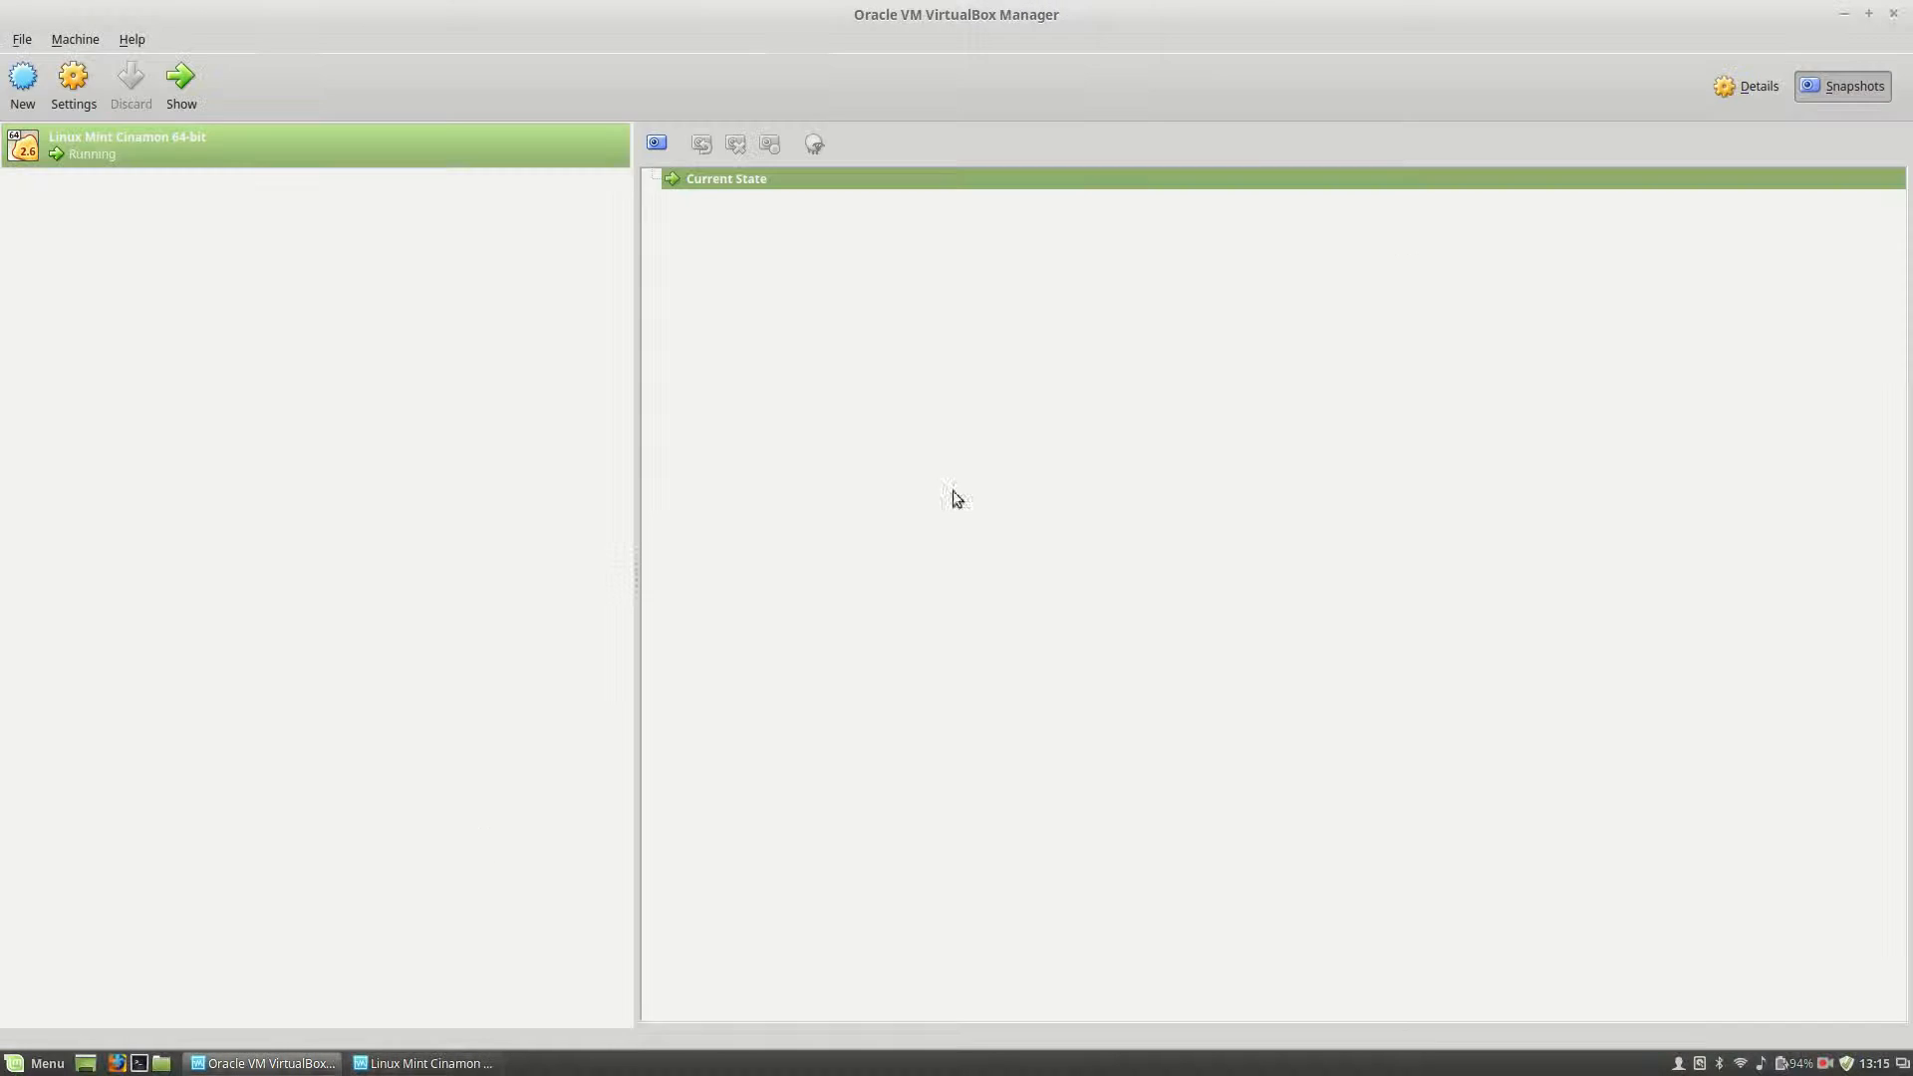
pyautogui.click(439, 1063)
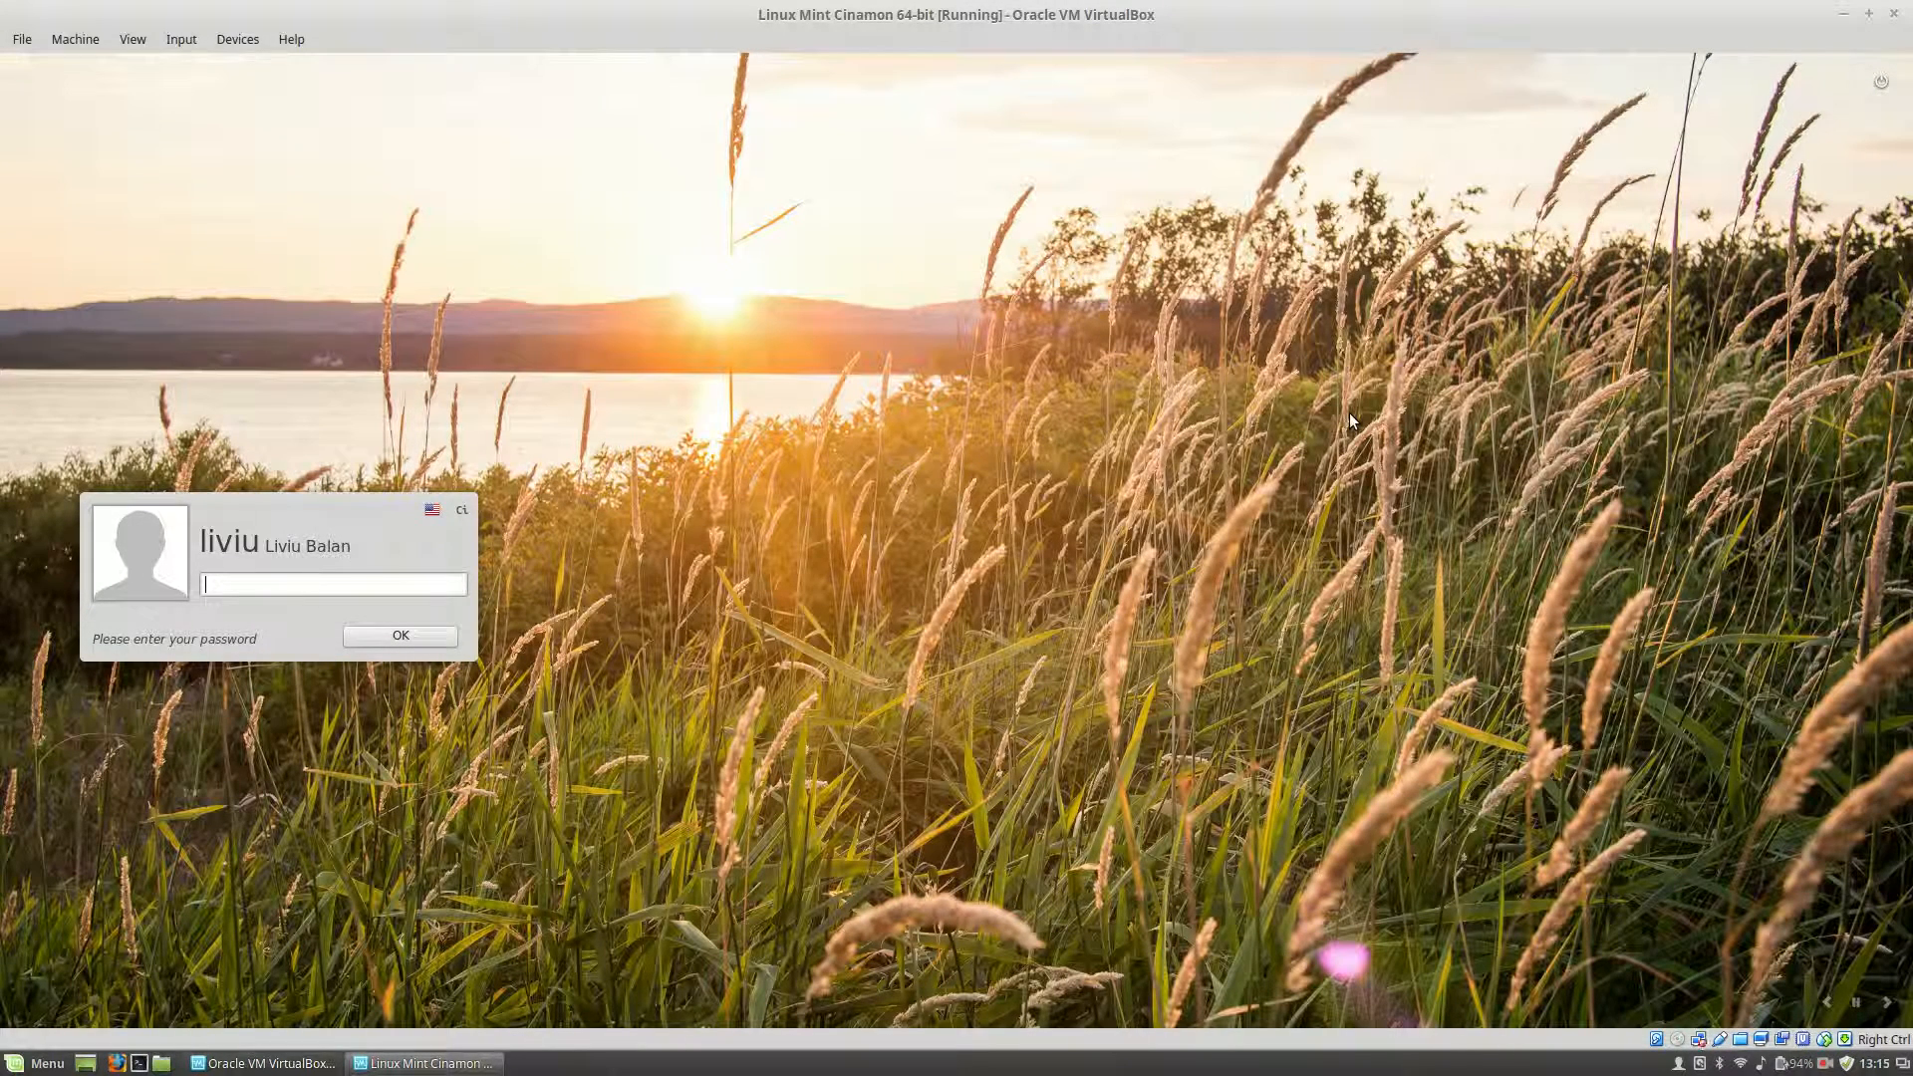
pyautogui.write('••••••')
pyautogui.press('Return')
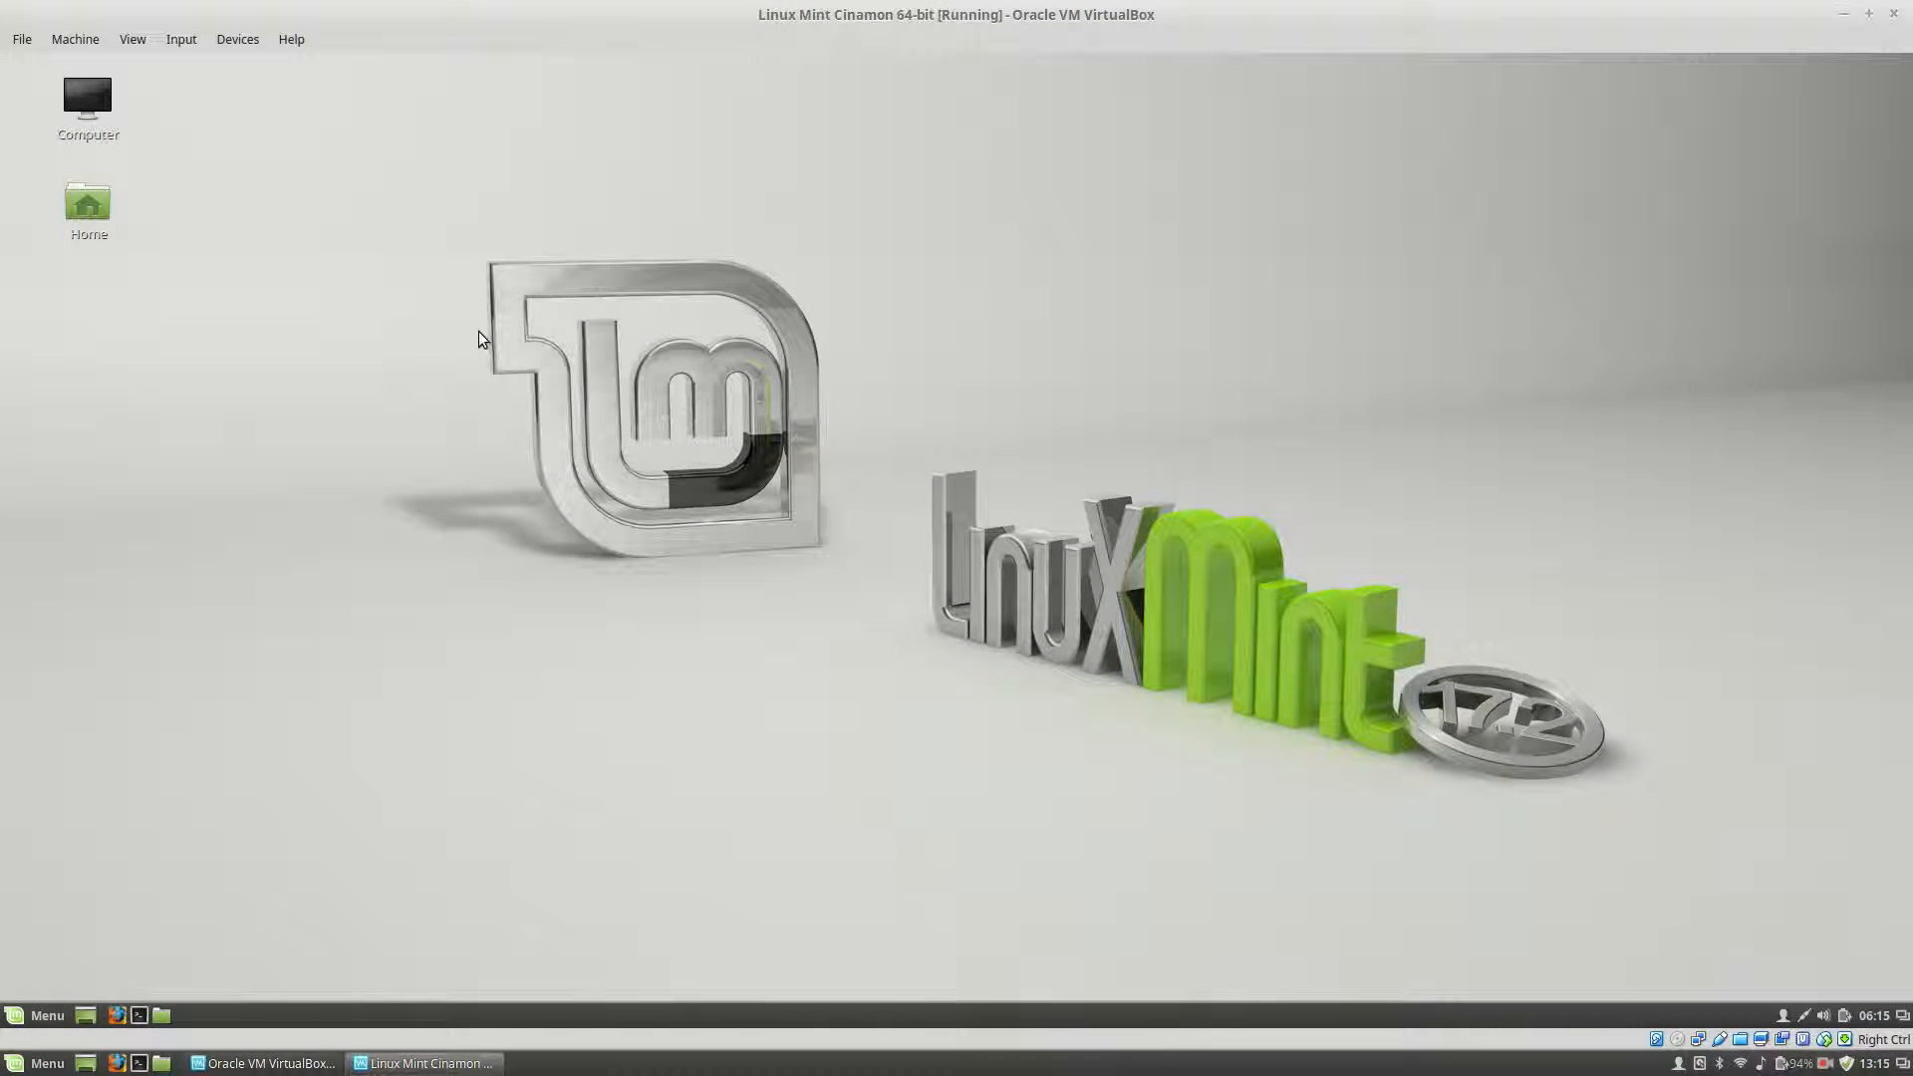
# Create an empty document named file-guest.txt on the guest desktop and organize the desktop by name
pyautogui.rightClick(462, 237)
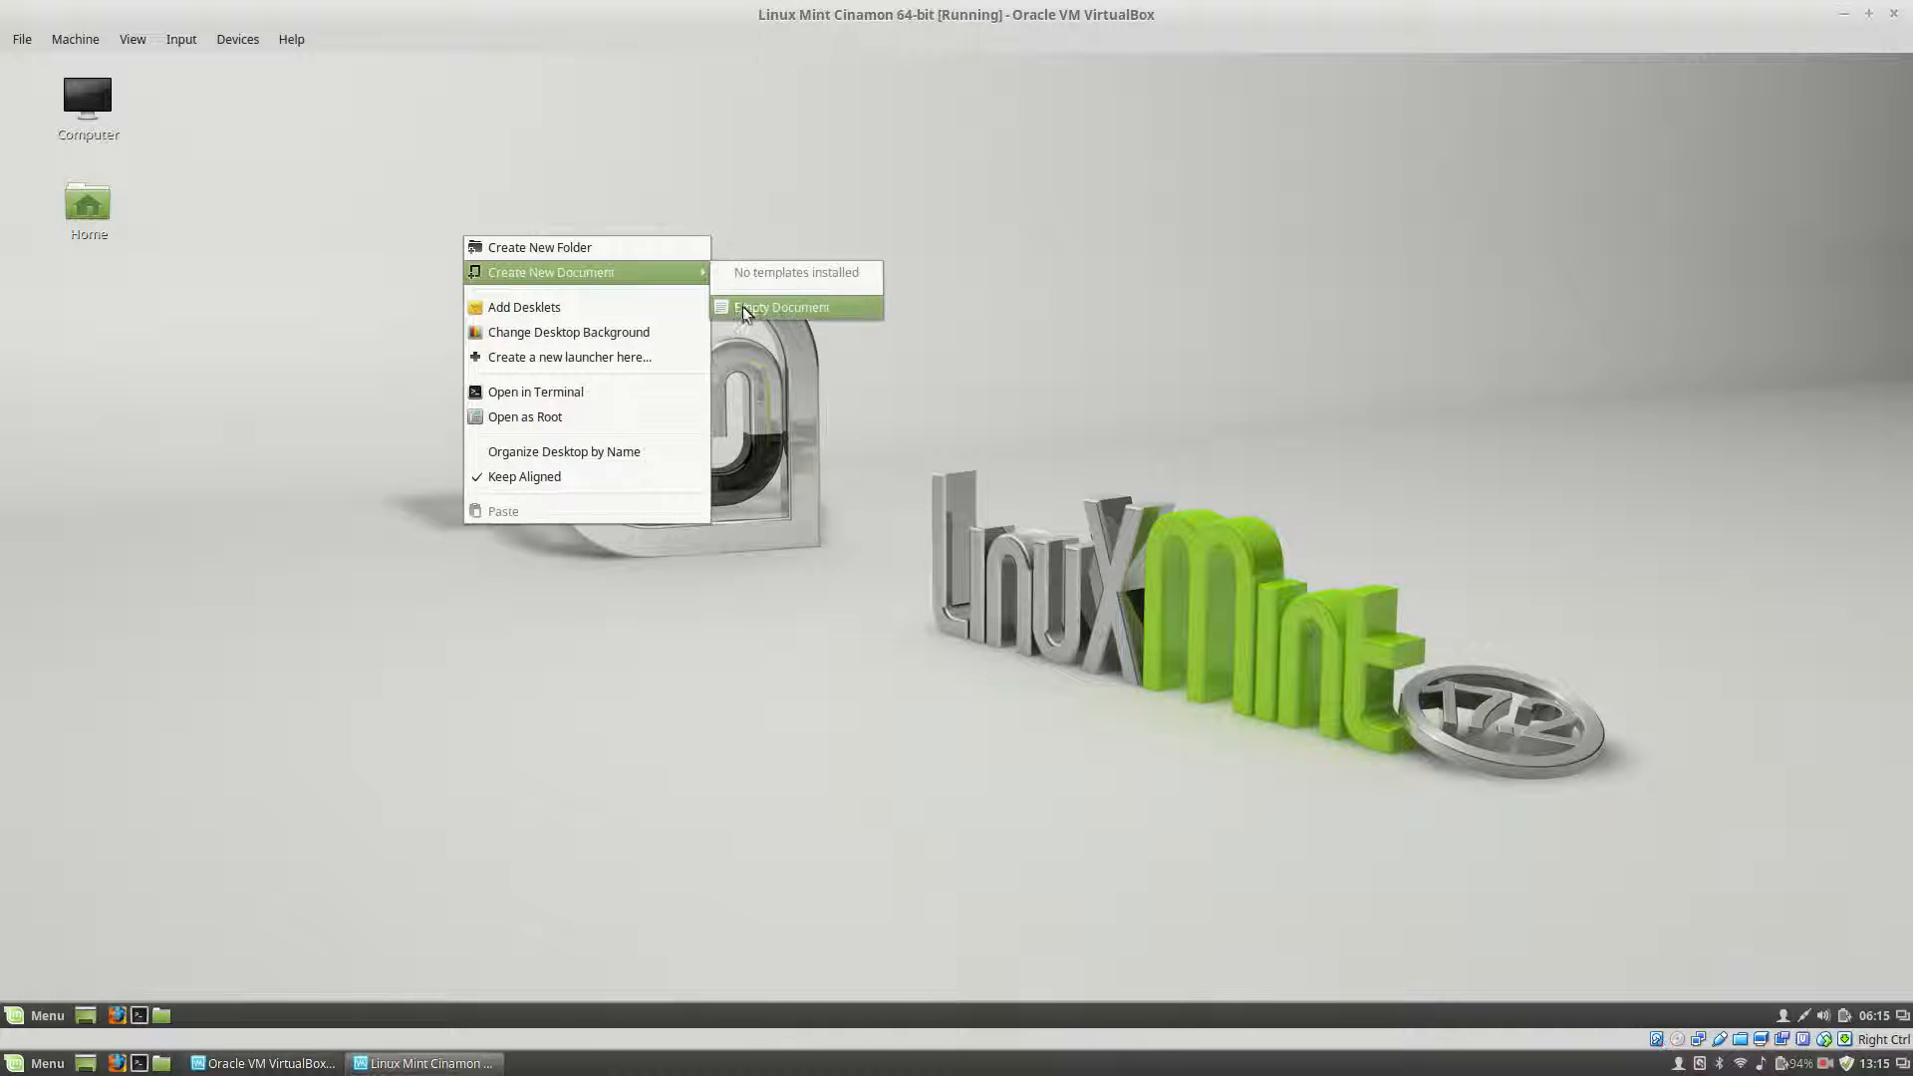
pyautogui.click(802, 345)
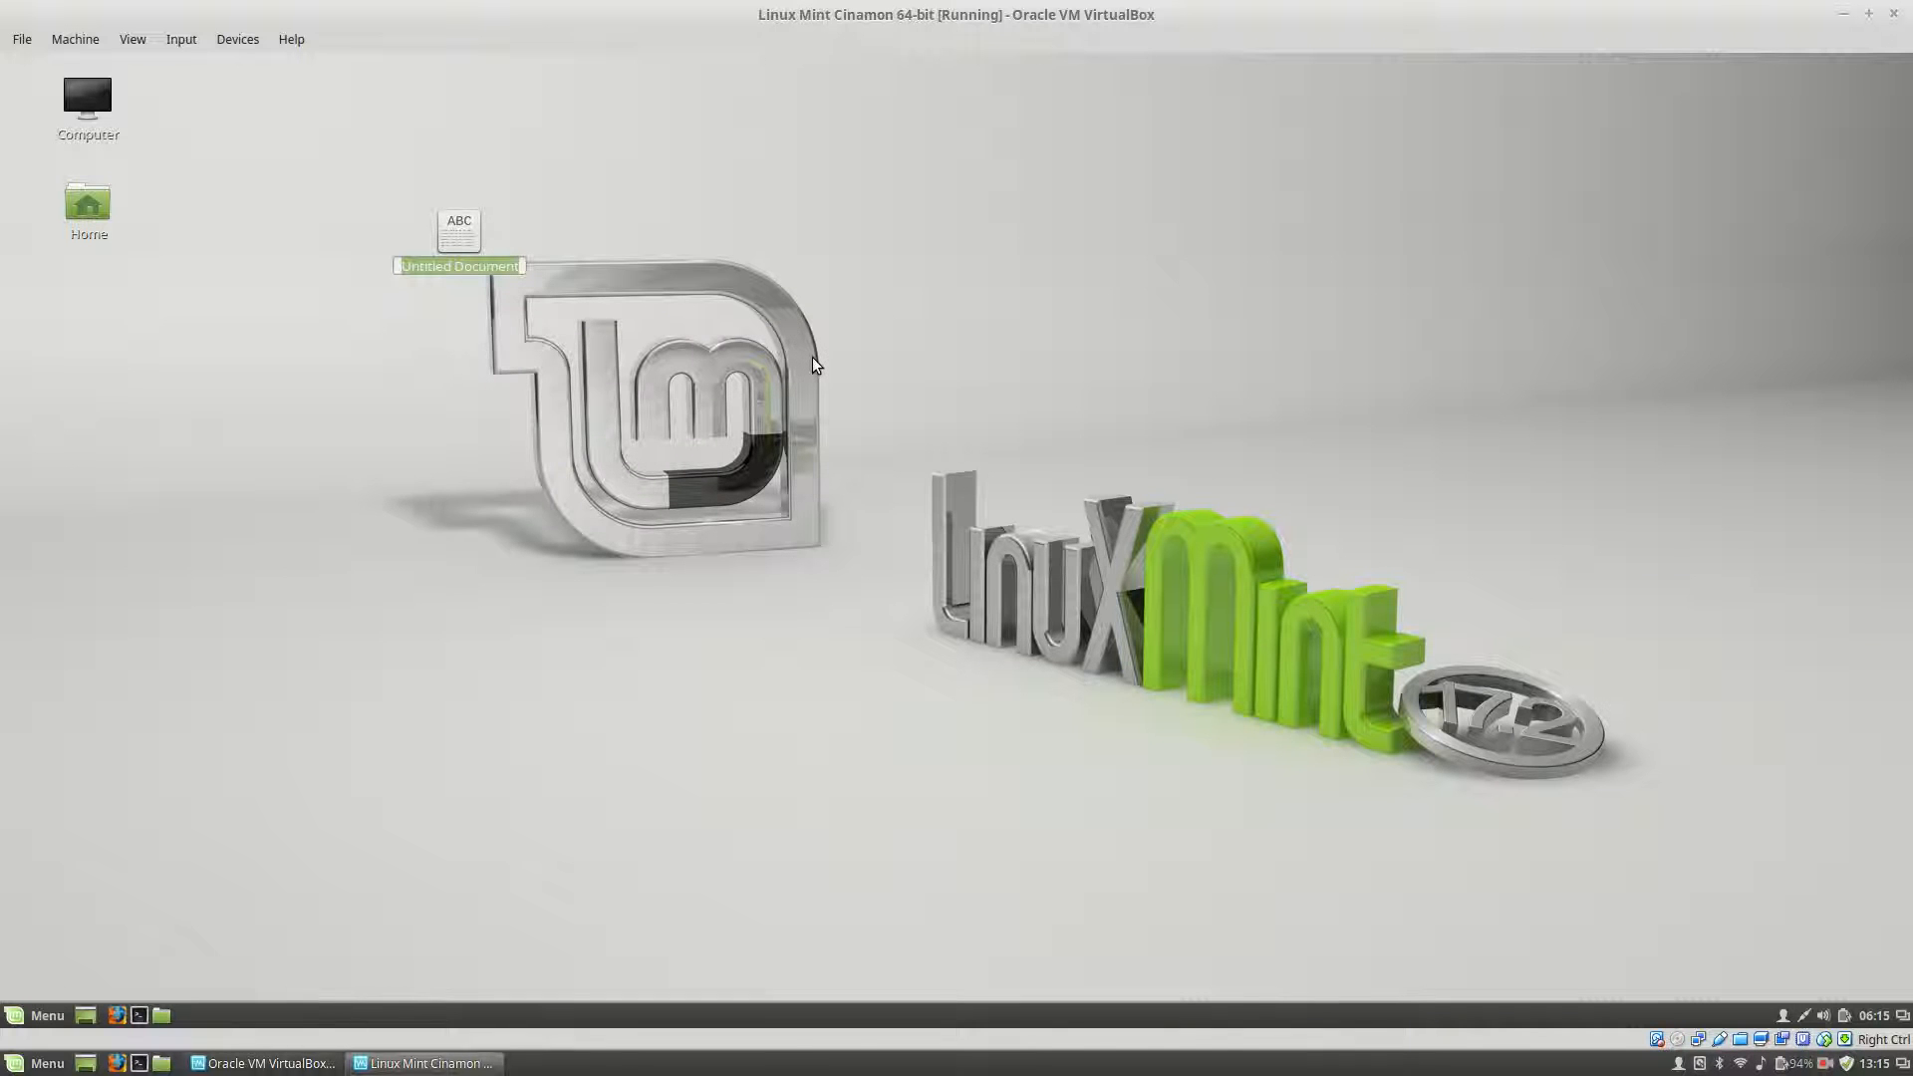
pyautogui.write('file-')
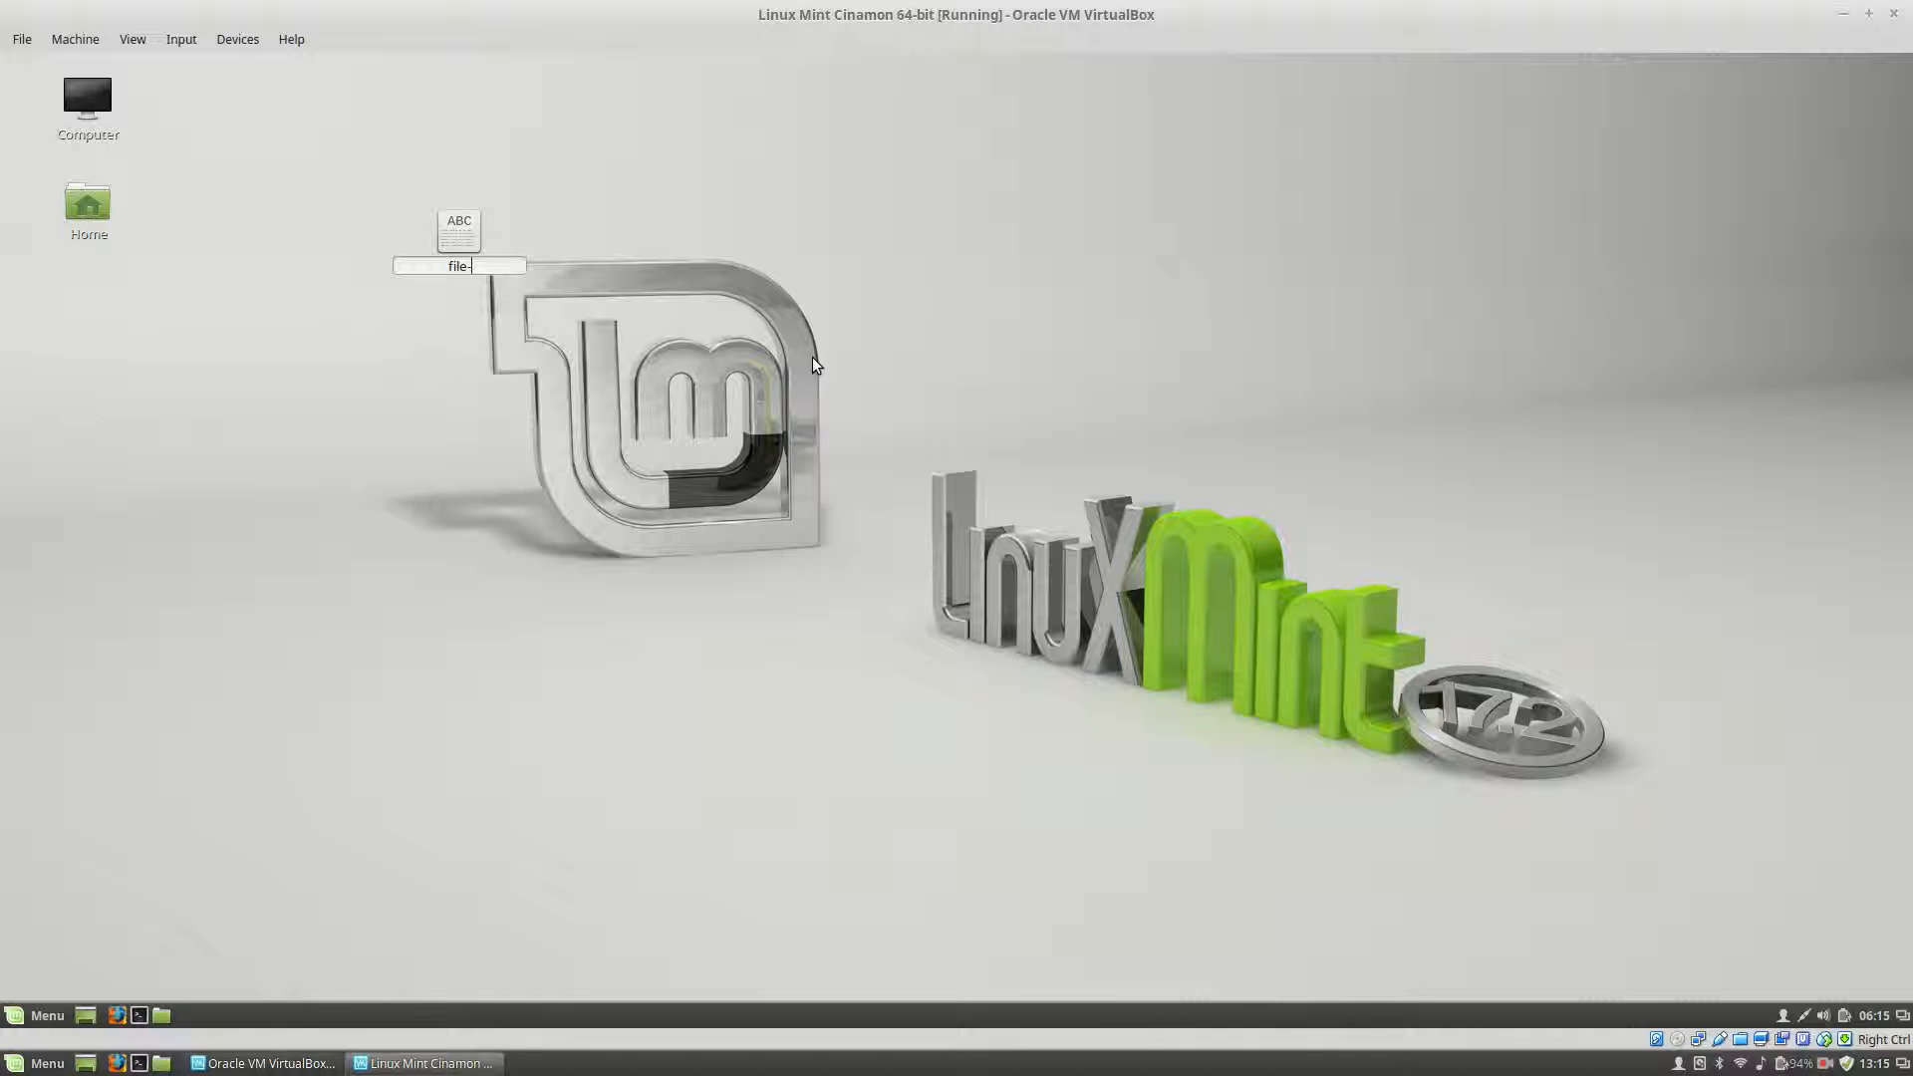
pyautogui.write('guest.txt')
pyautogui.press('Return')
pyautogui.rightClick(875, 267)
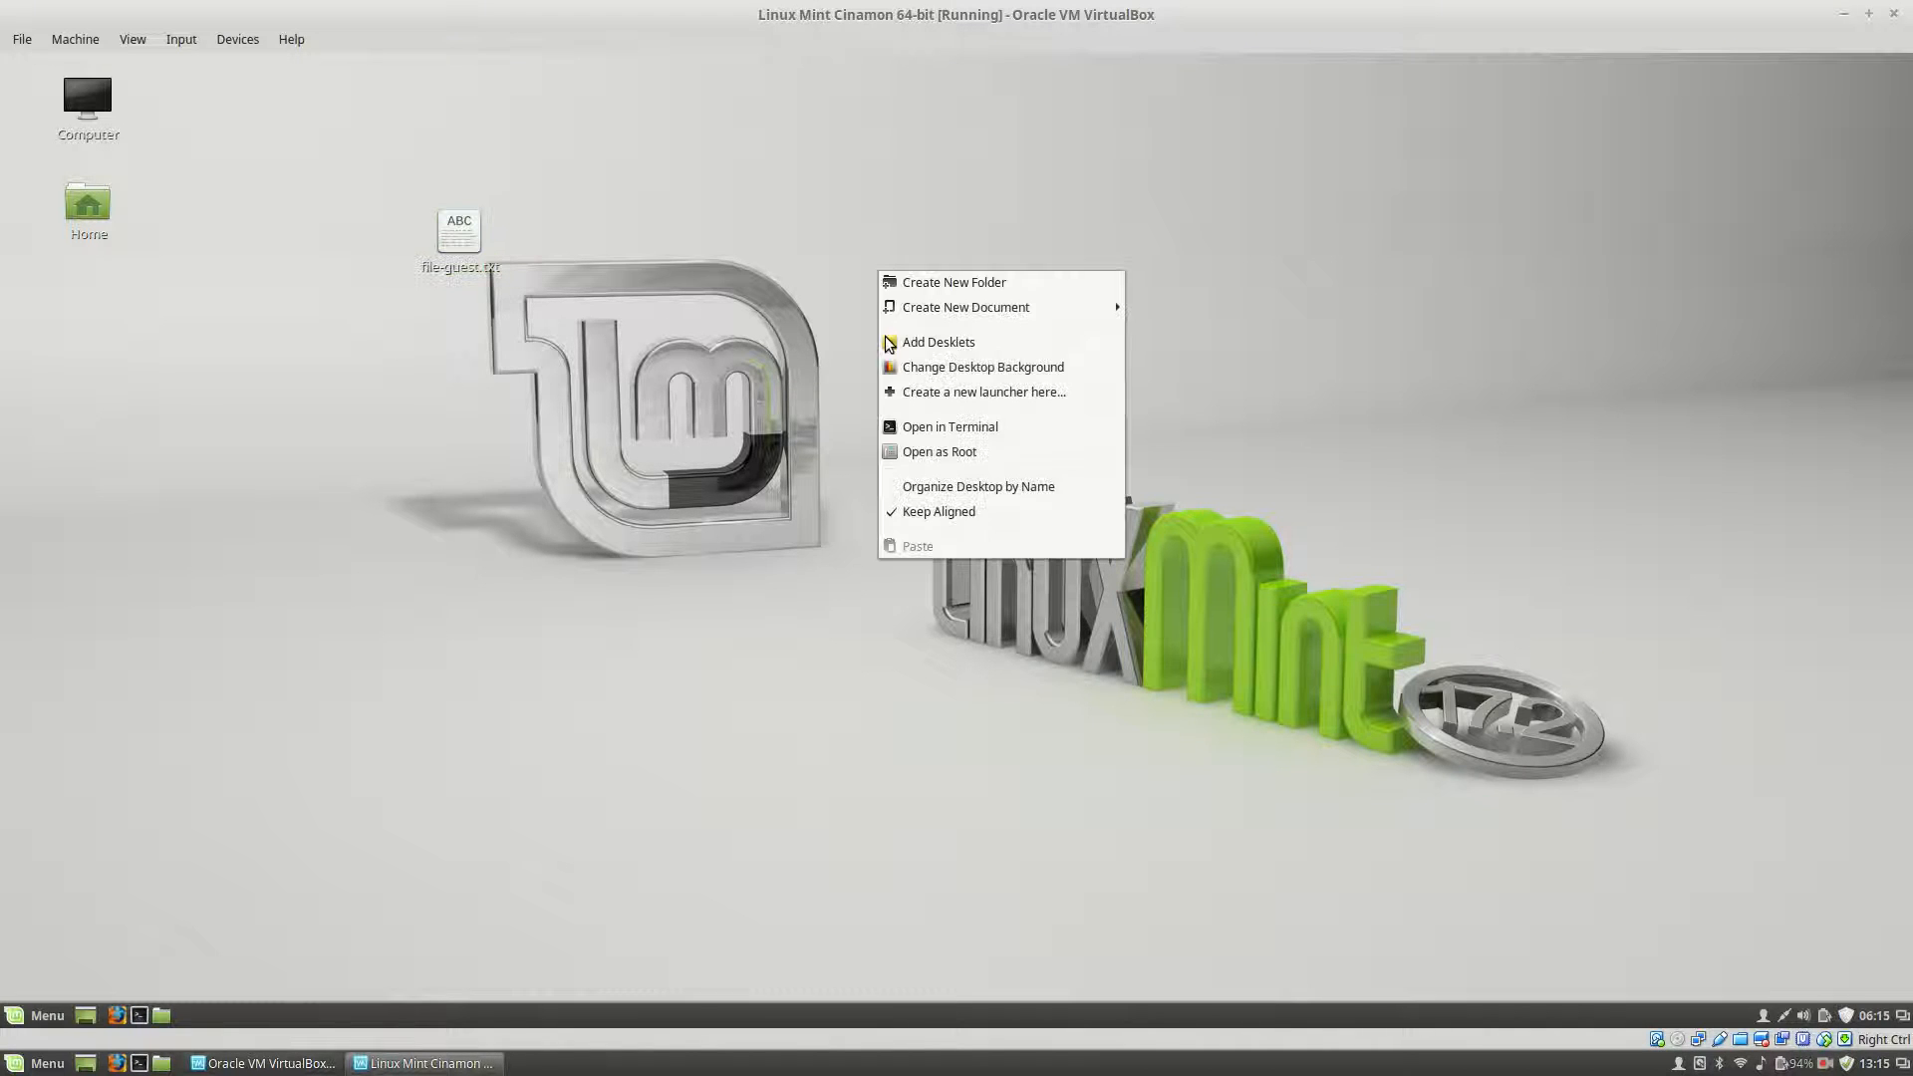
pyautogui.click(946, 482)
# Write "This is the guest file content." in file-guest.txt, save it and close the editor
pyautogui.doubleClick(87, 301)
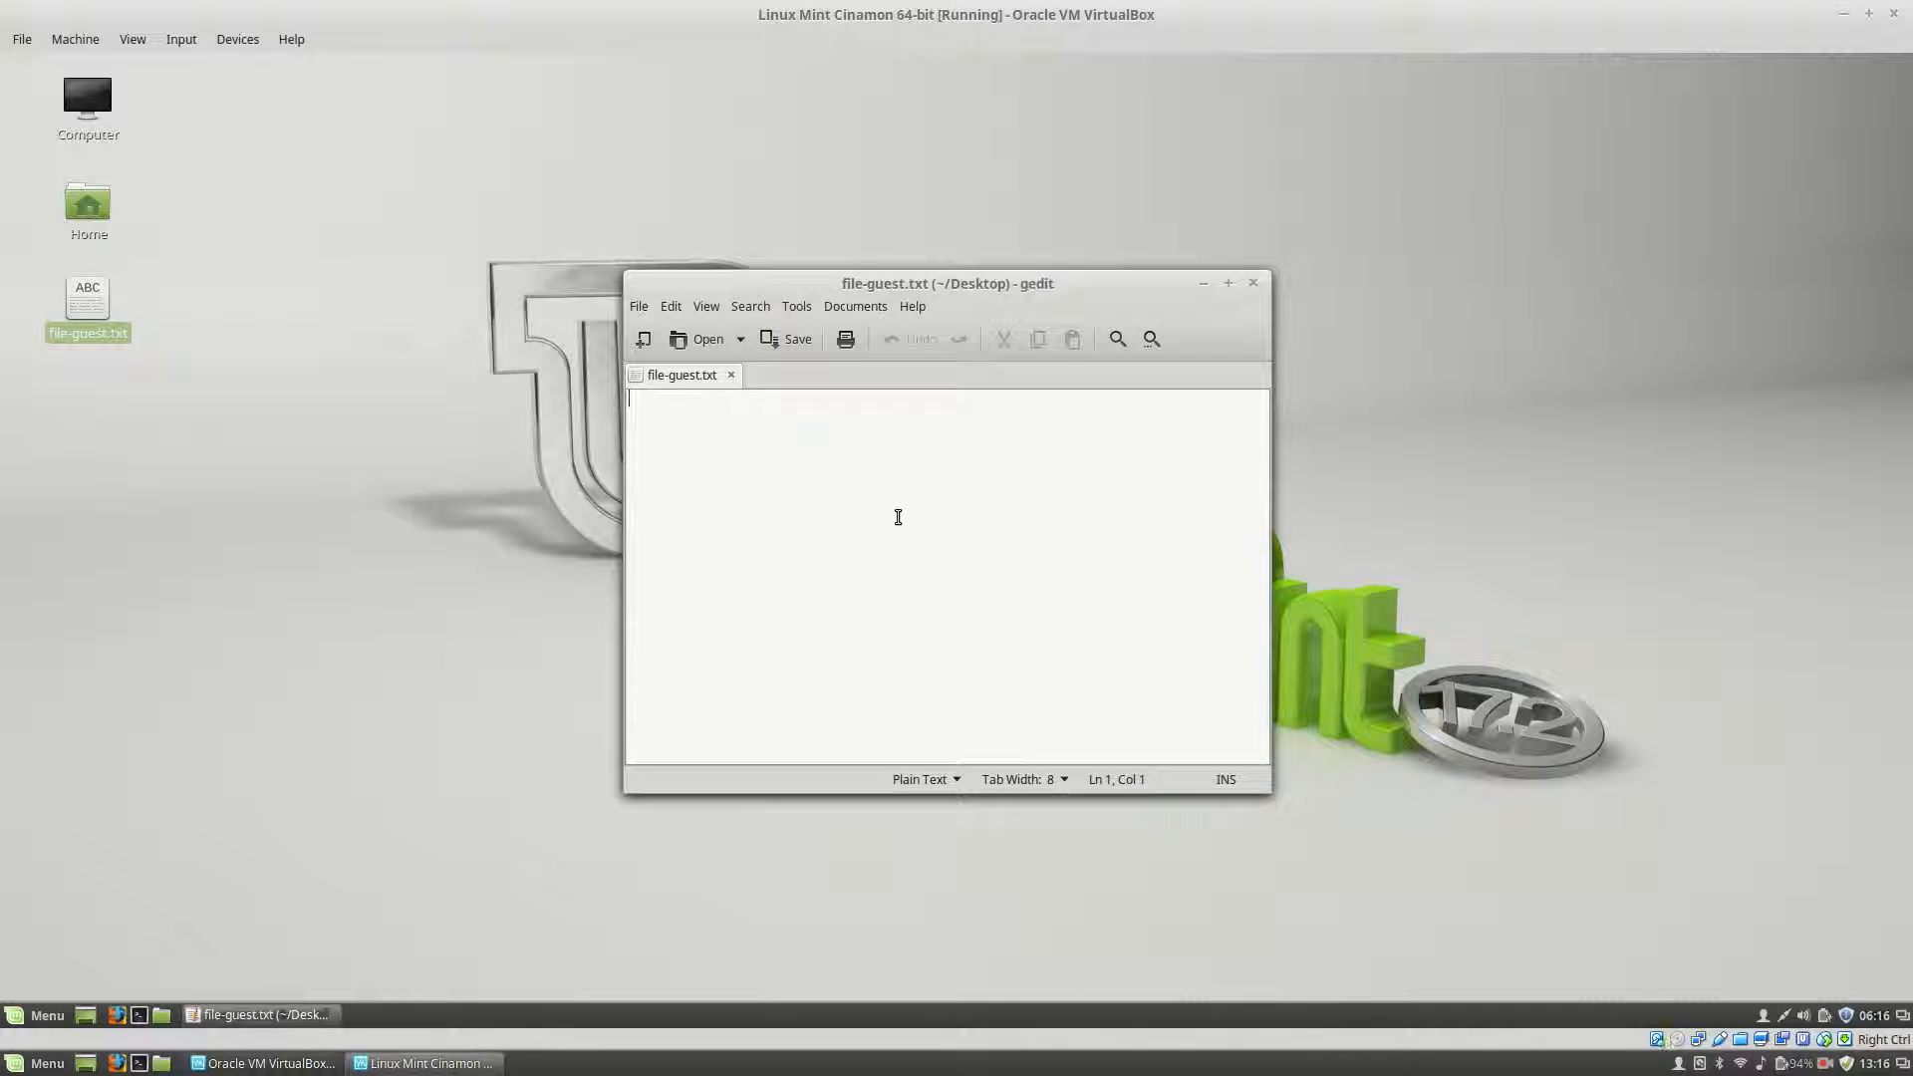
pyautogui.write('This is the ')
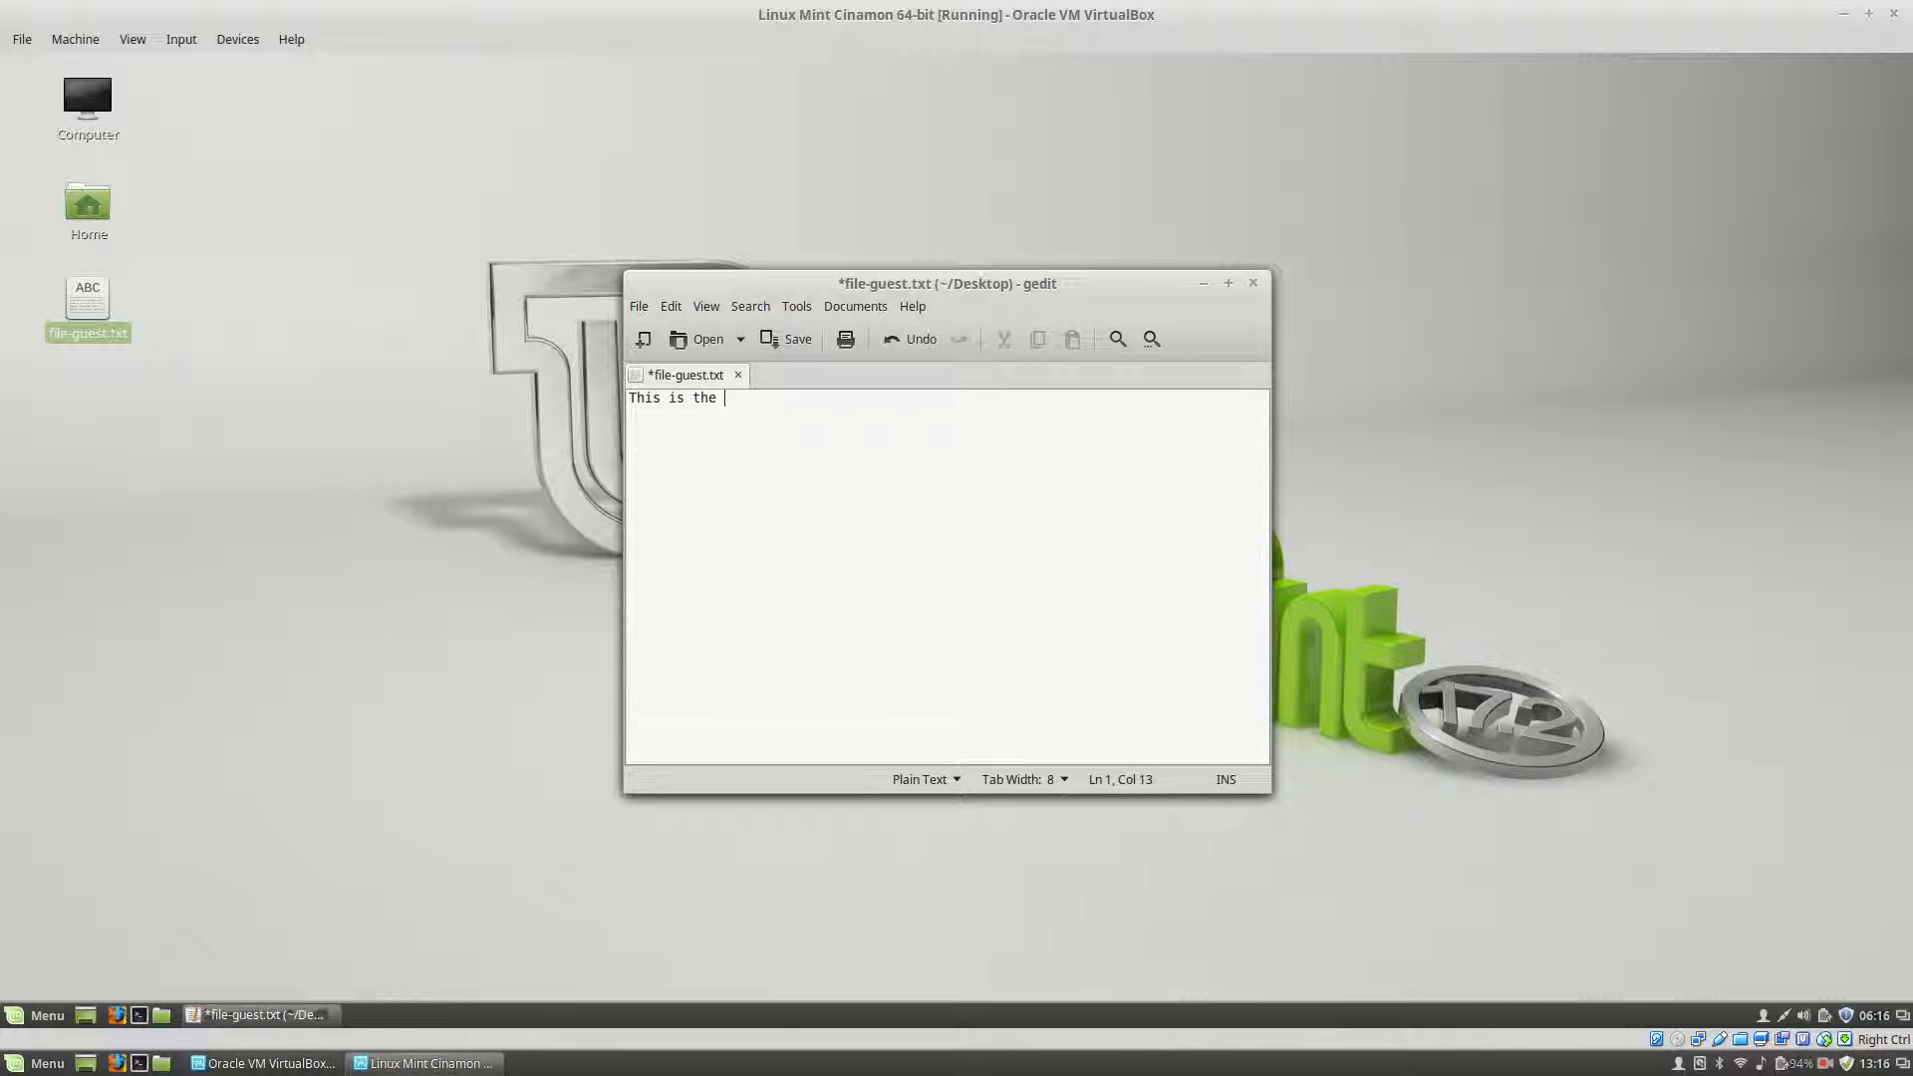
pyautogui.write('guest file content.')
pyautogui.hotkey('ctrl', 's')
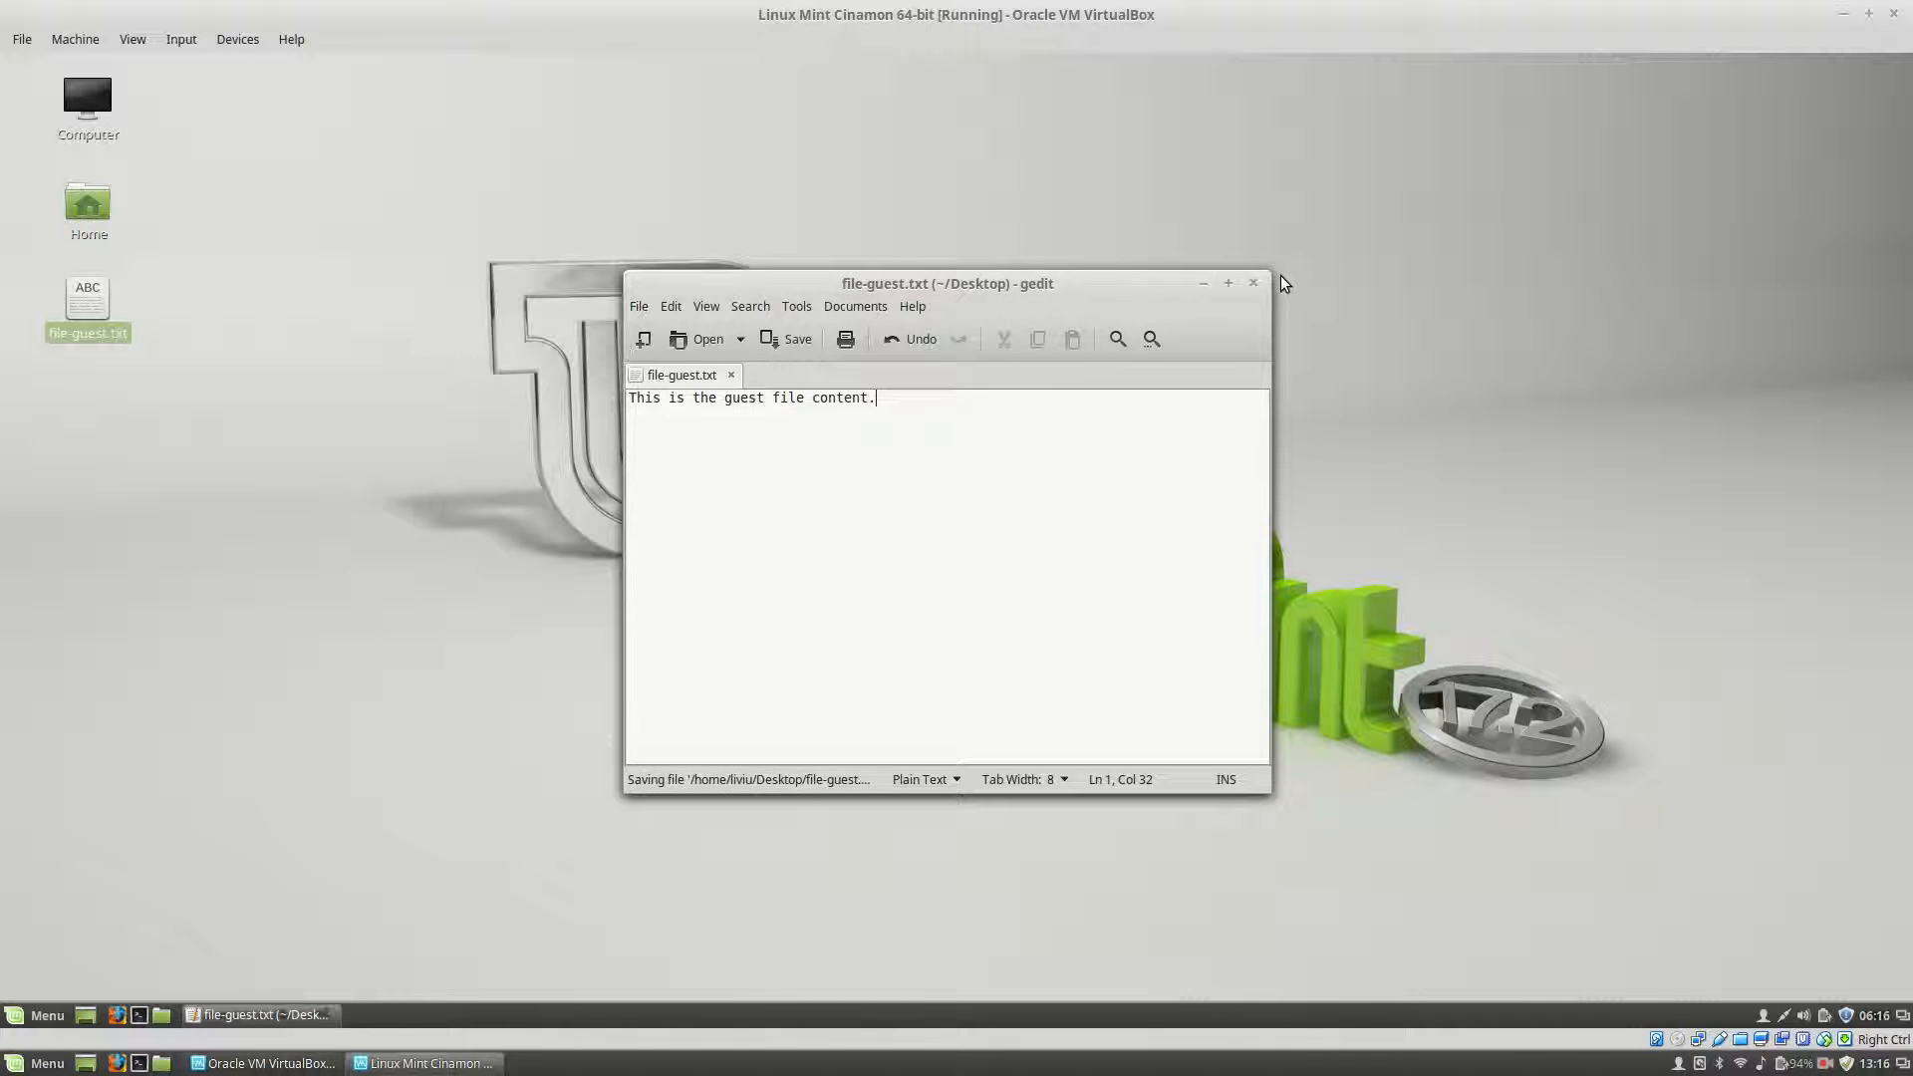
pyautogui.click(1255, 284)
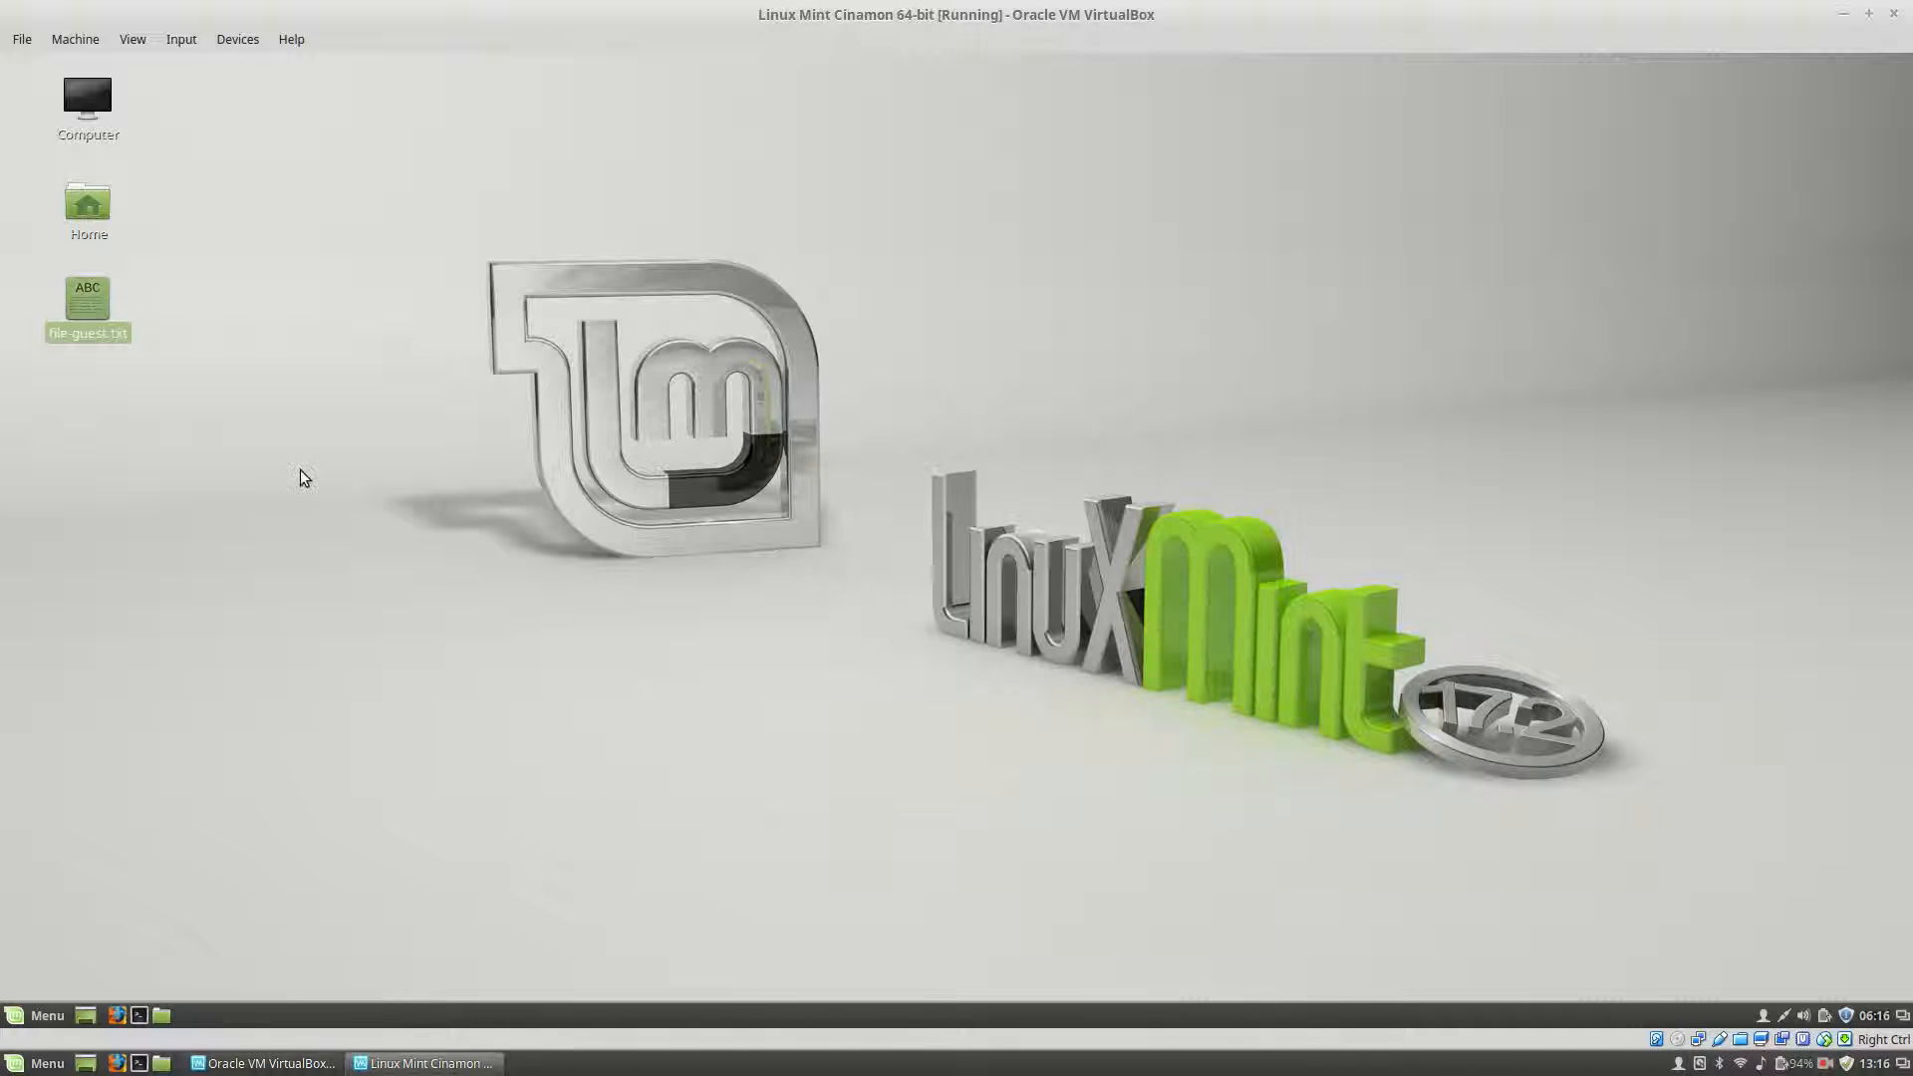
# Reopen file-guest.txt and add a second line, "This is another guest file content.", without saving
pyautogui.doubleClick(102, 291)
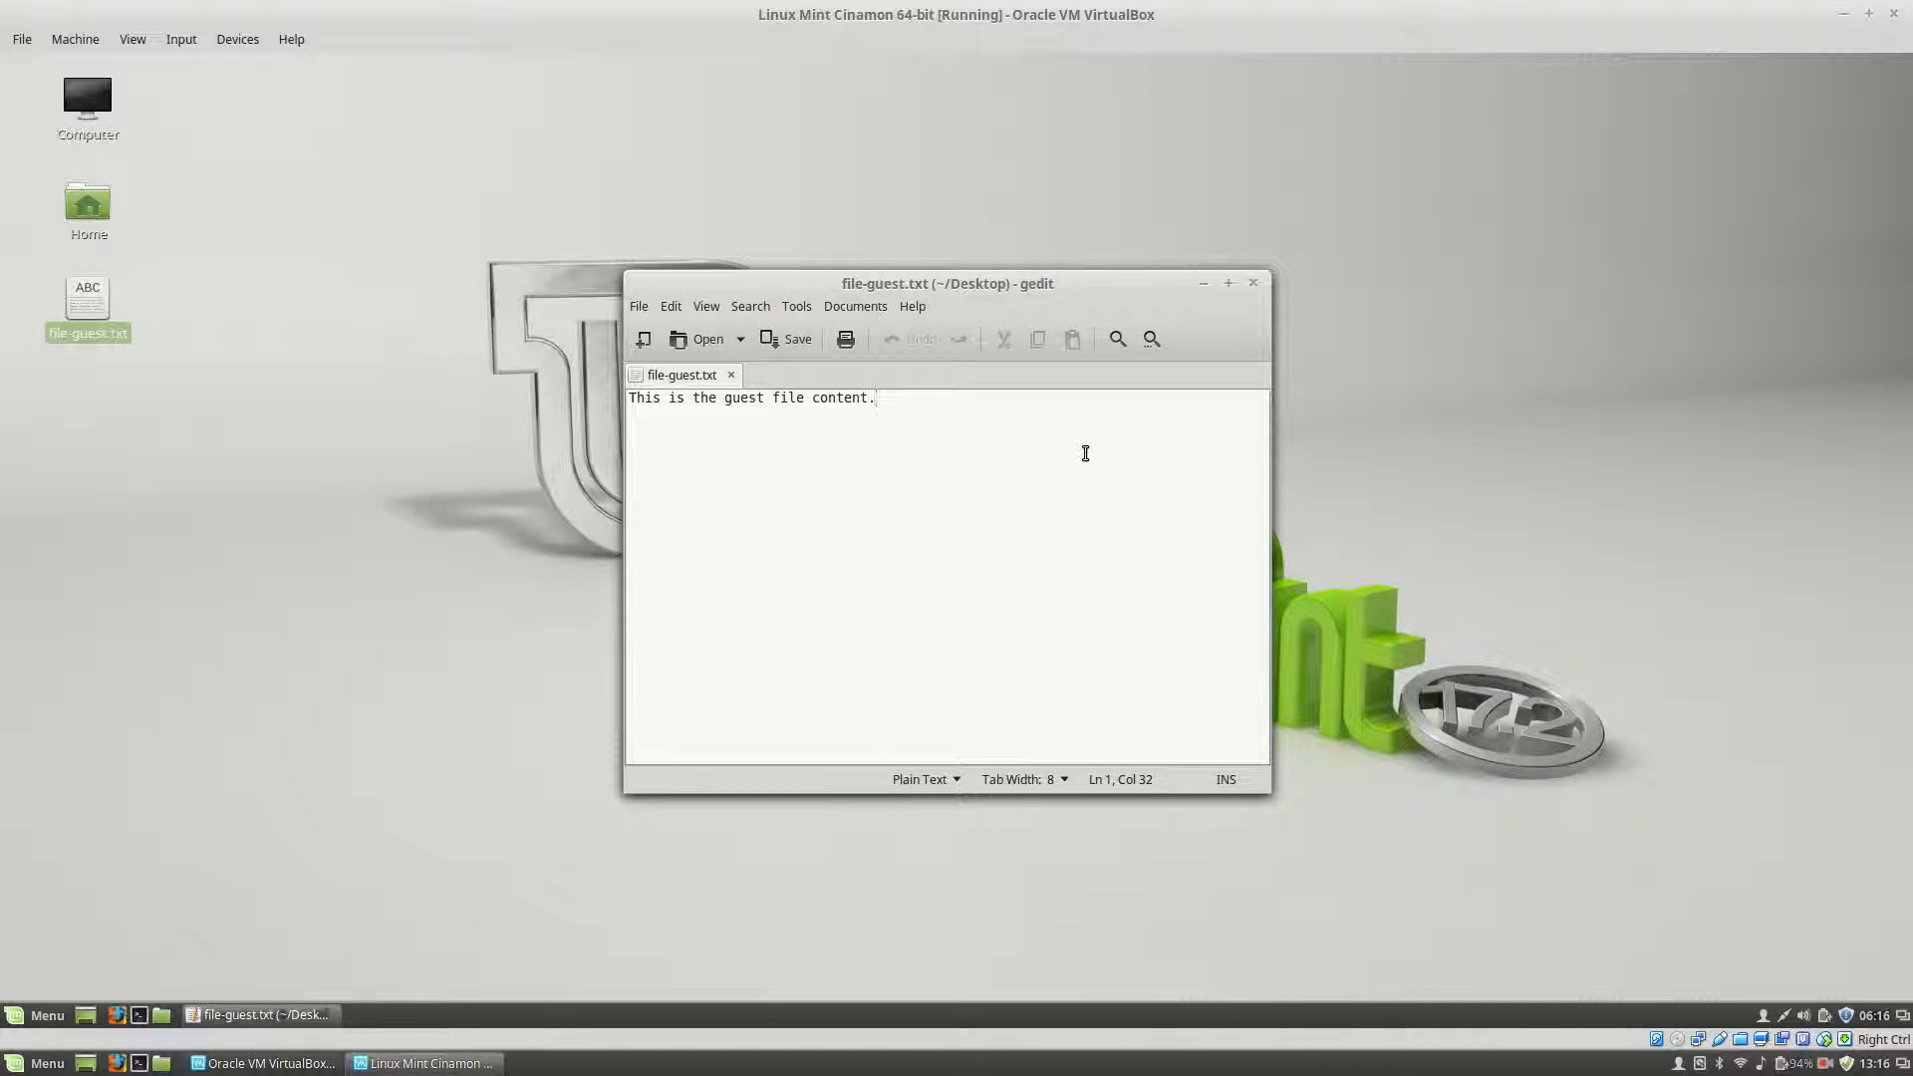
pyautogui.press('Return')
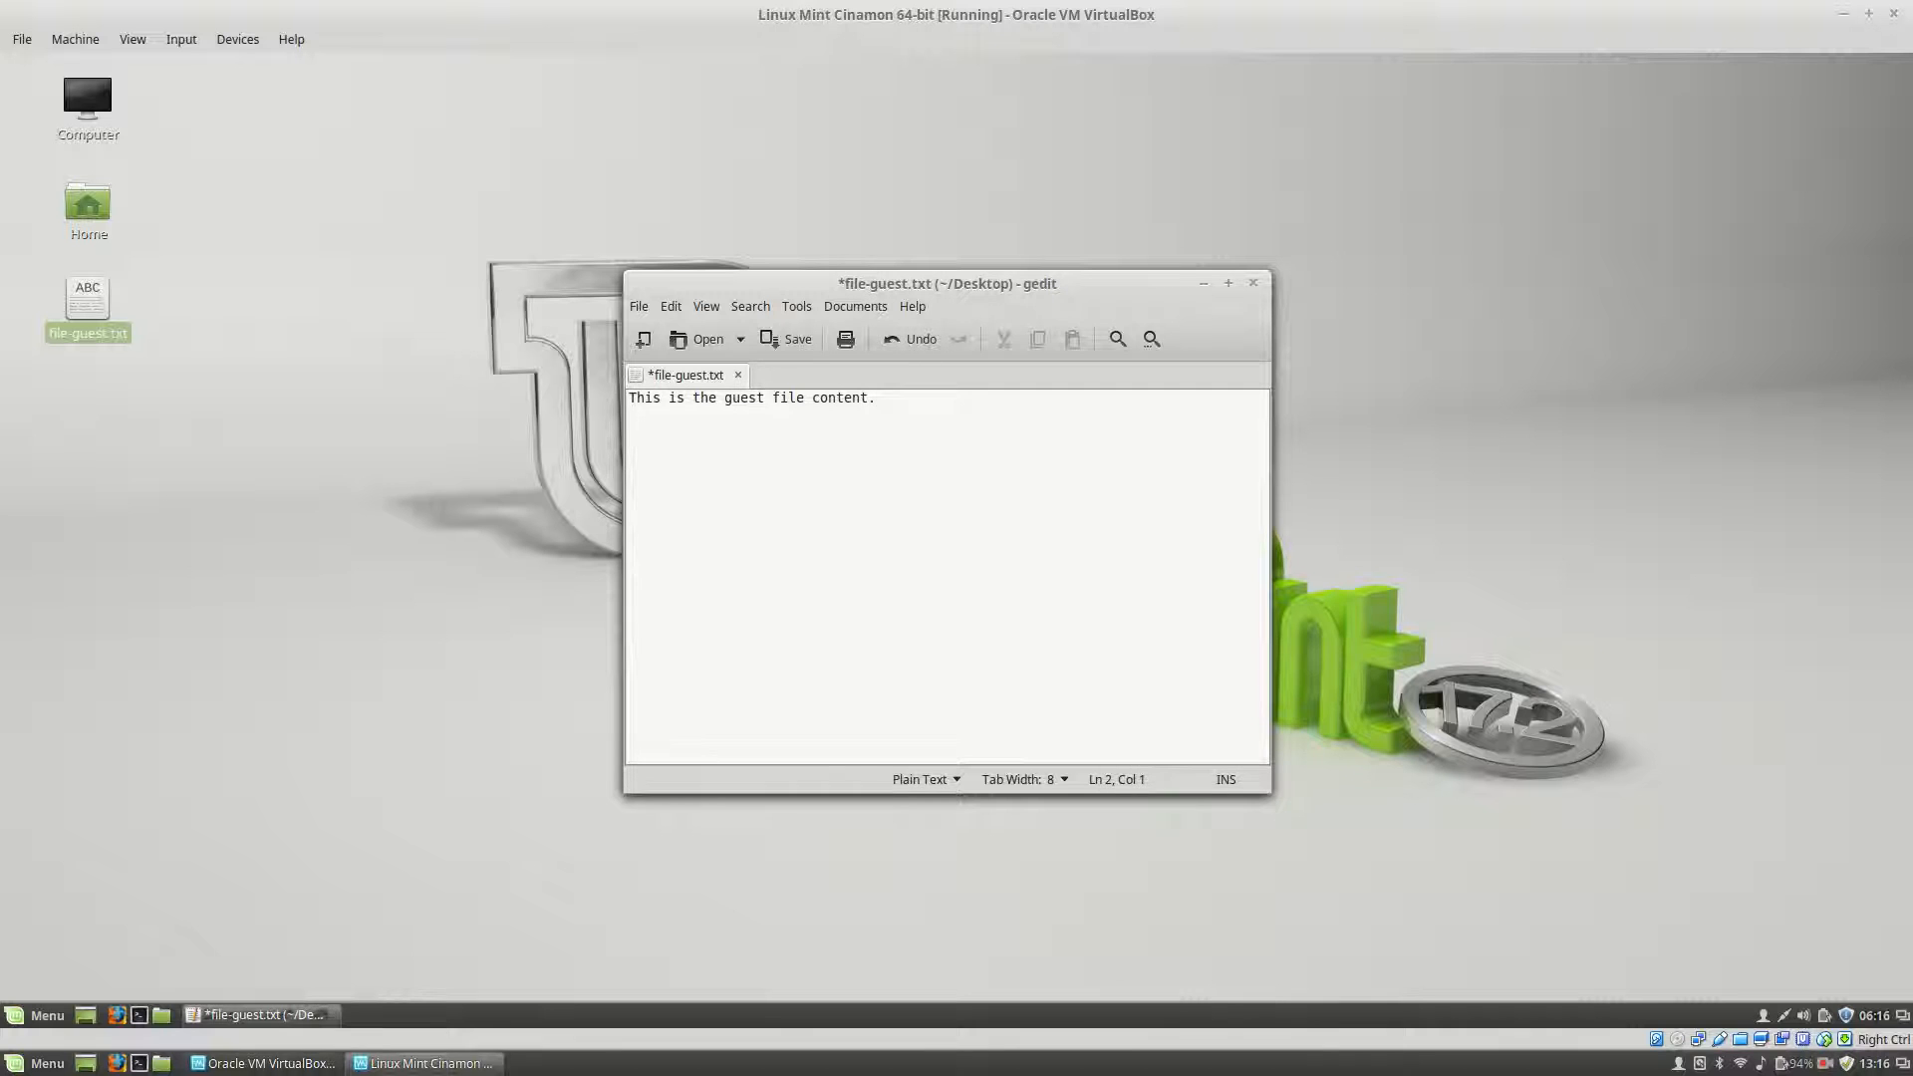
pyautogui.write("This is another guest file content.';")
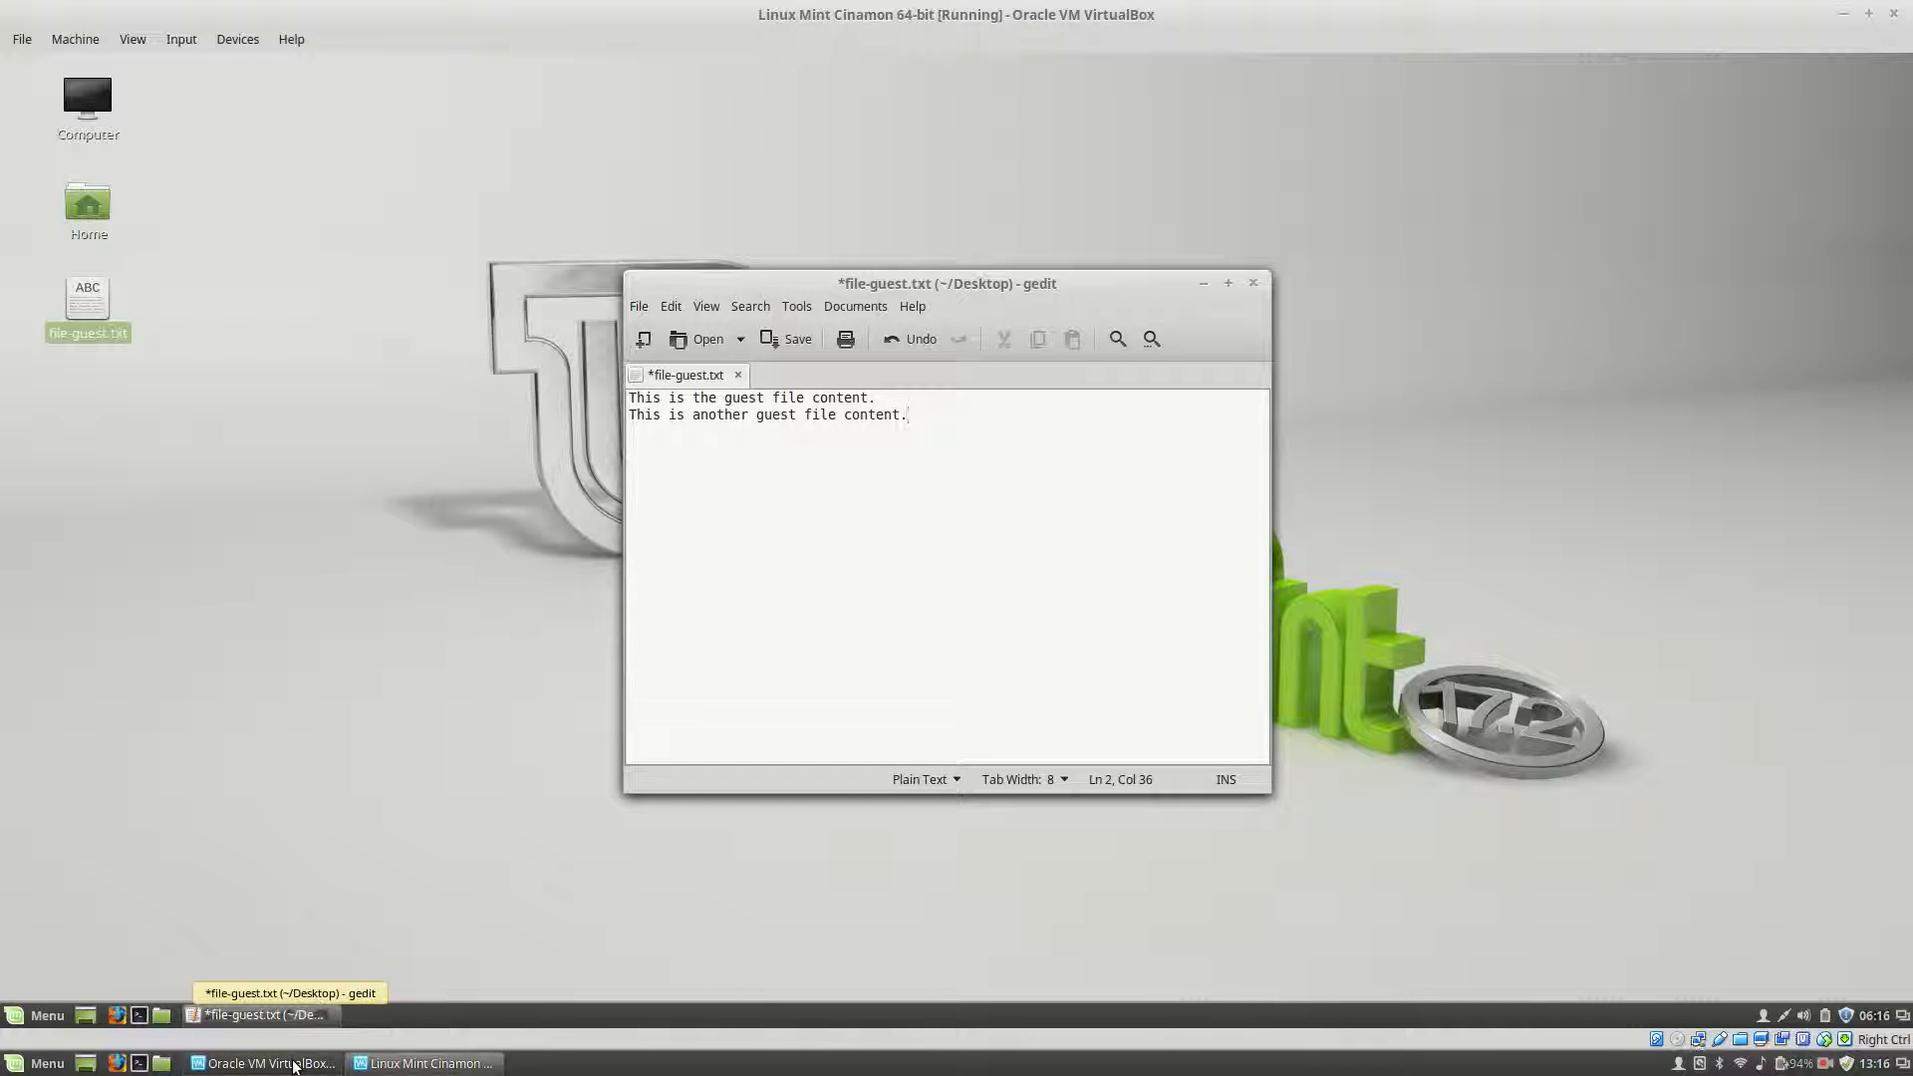
# Switch to VirtualBox Manager and review the virtual machine's details, returning to its snapshots
pyautogui.click(294, 1064)
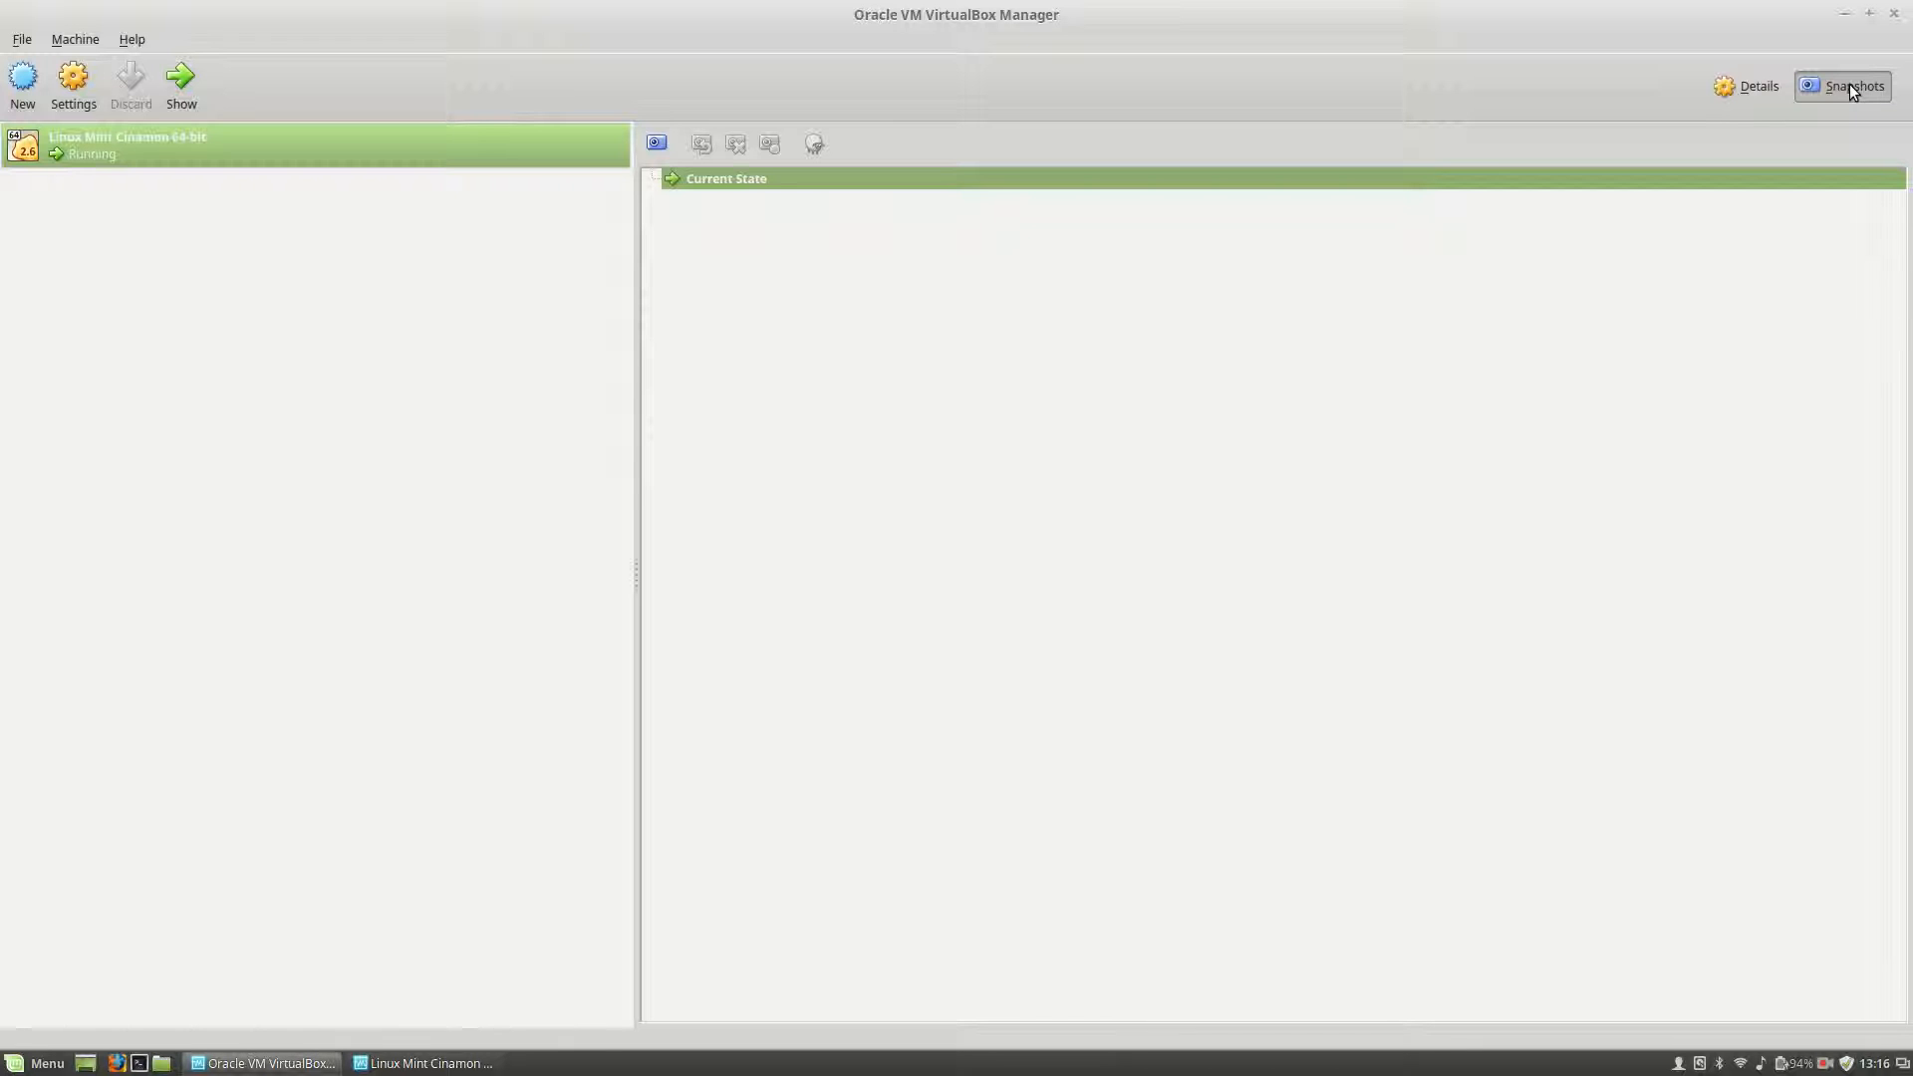
pyautogui.click(1761, 86)
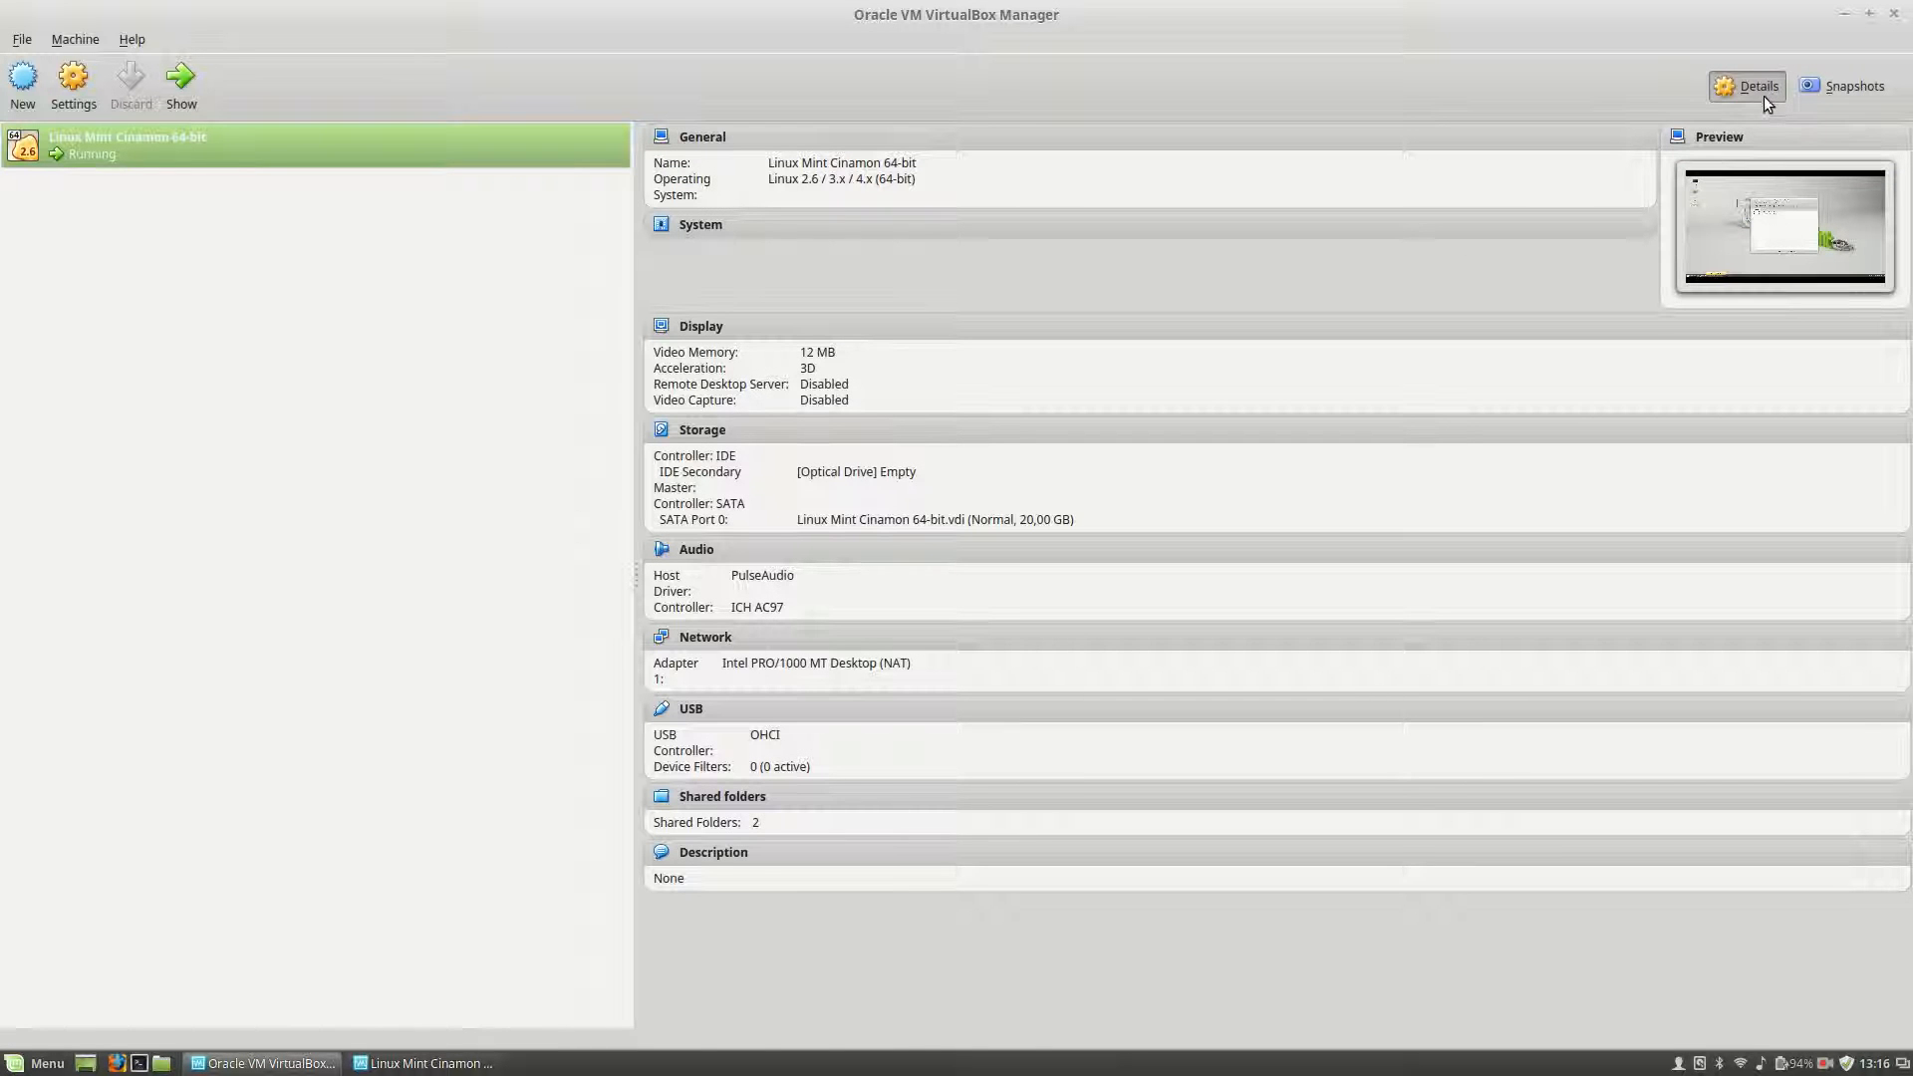
pyautogui.click(1836, 88)
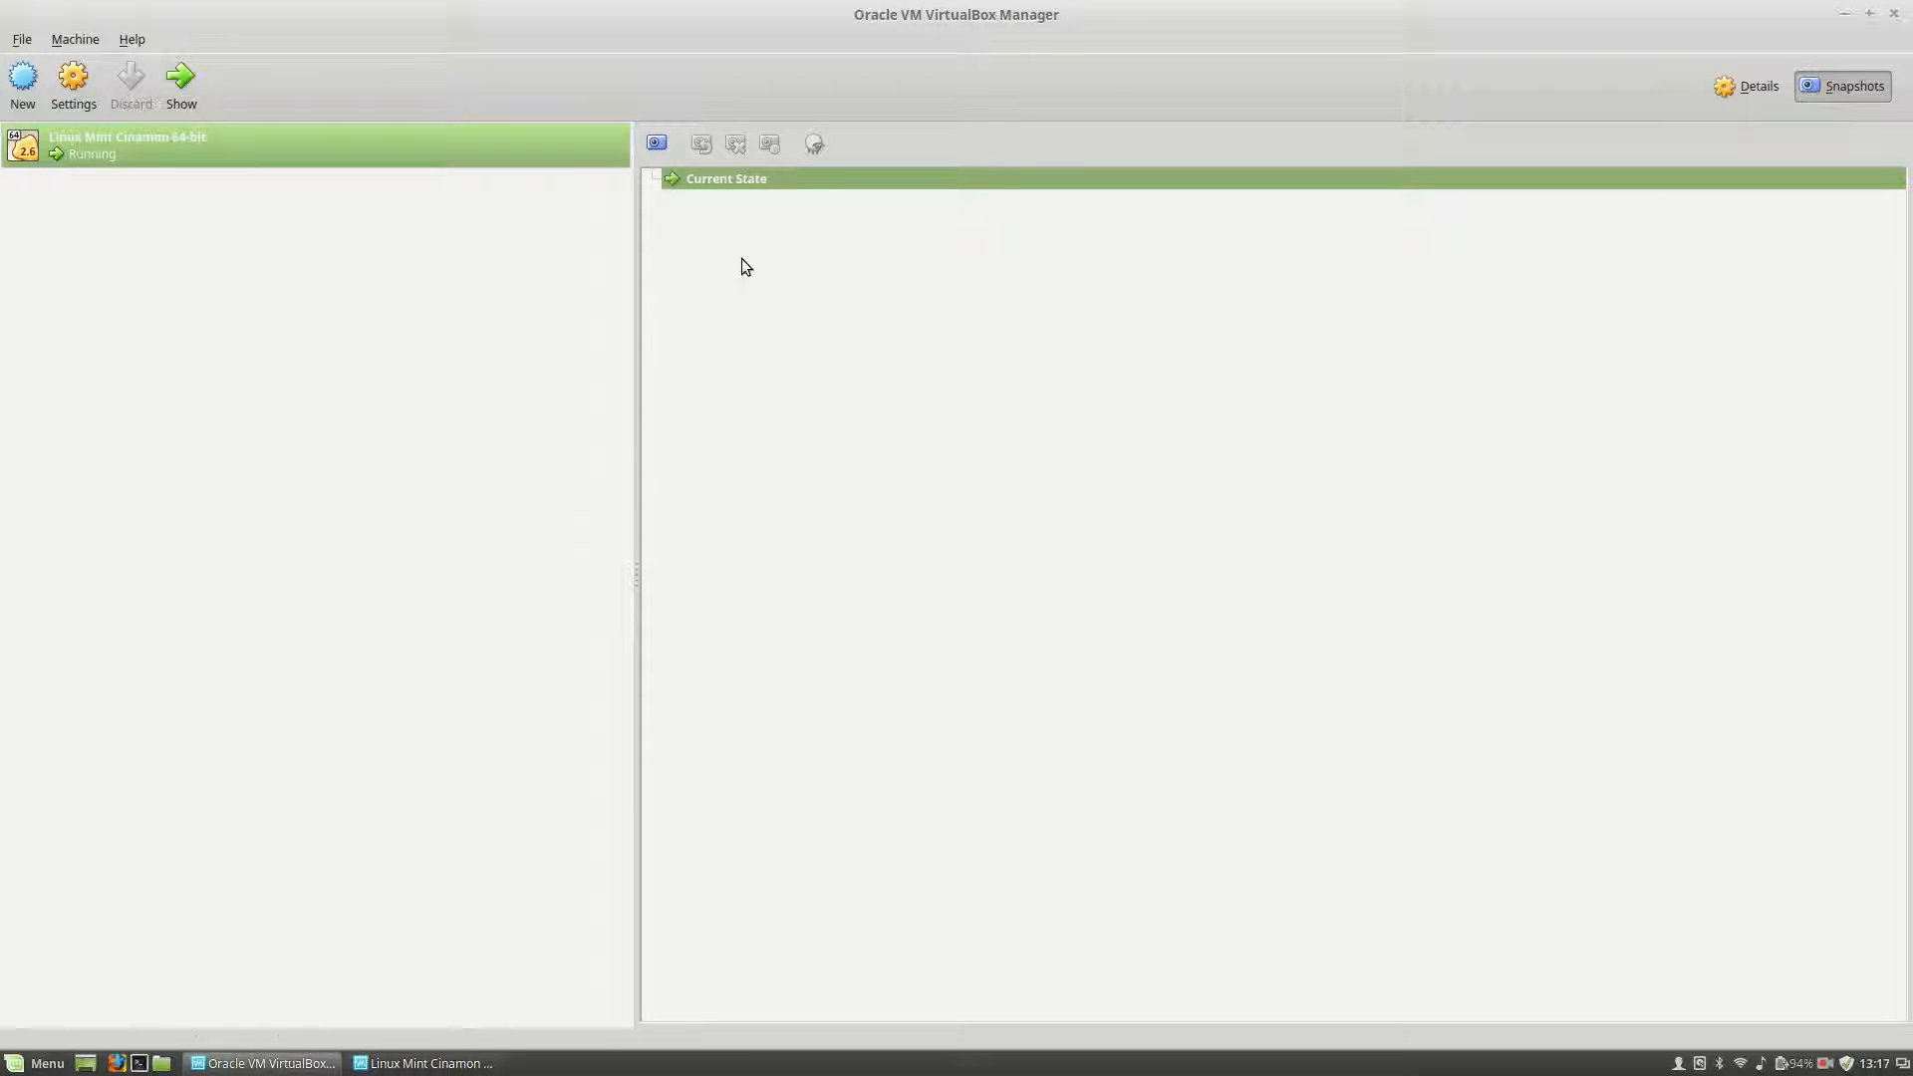
# Begin a new snapshot of the running virtual machine and name it "file-guest.txt + unsaved content"
pyautogui.click(656, 145)
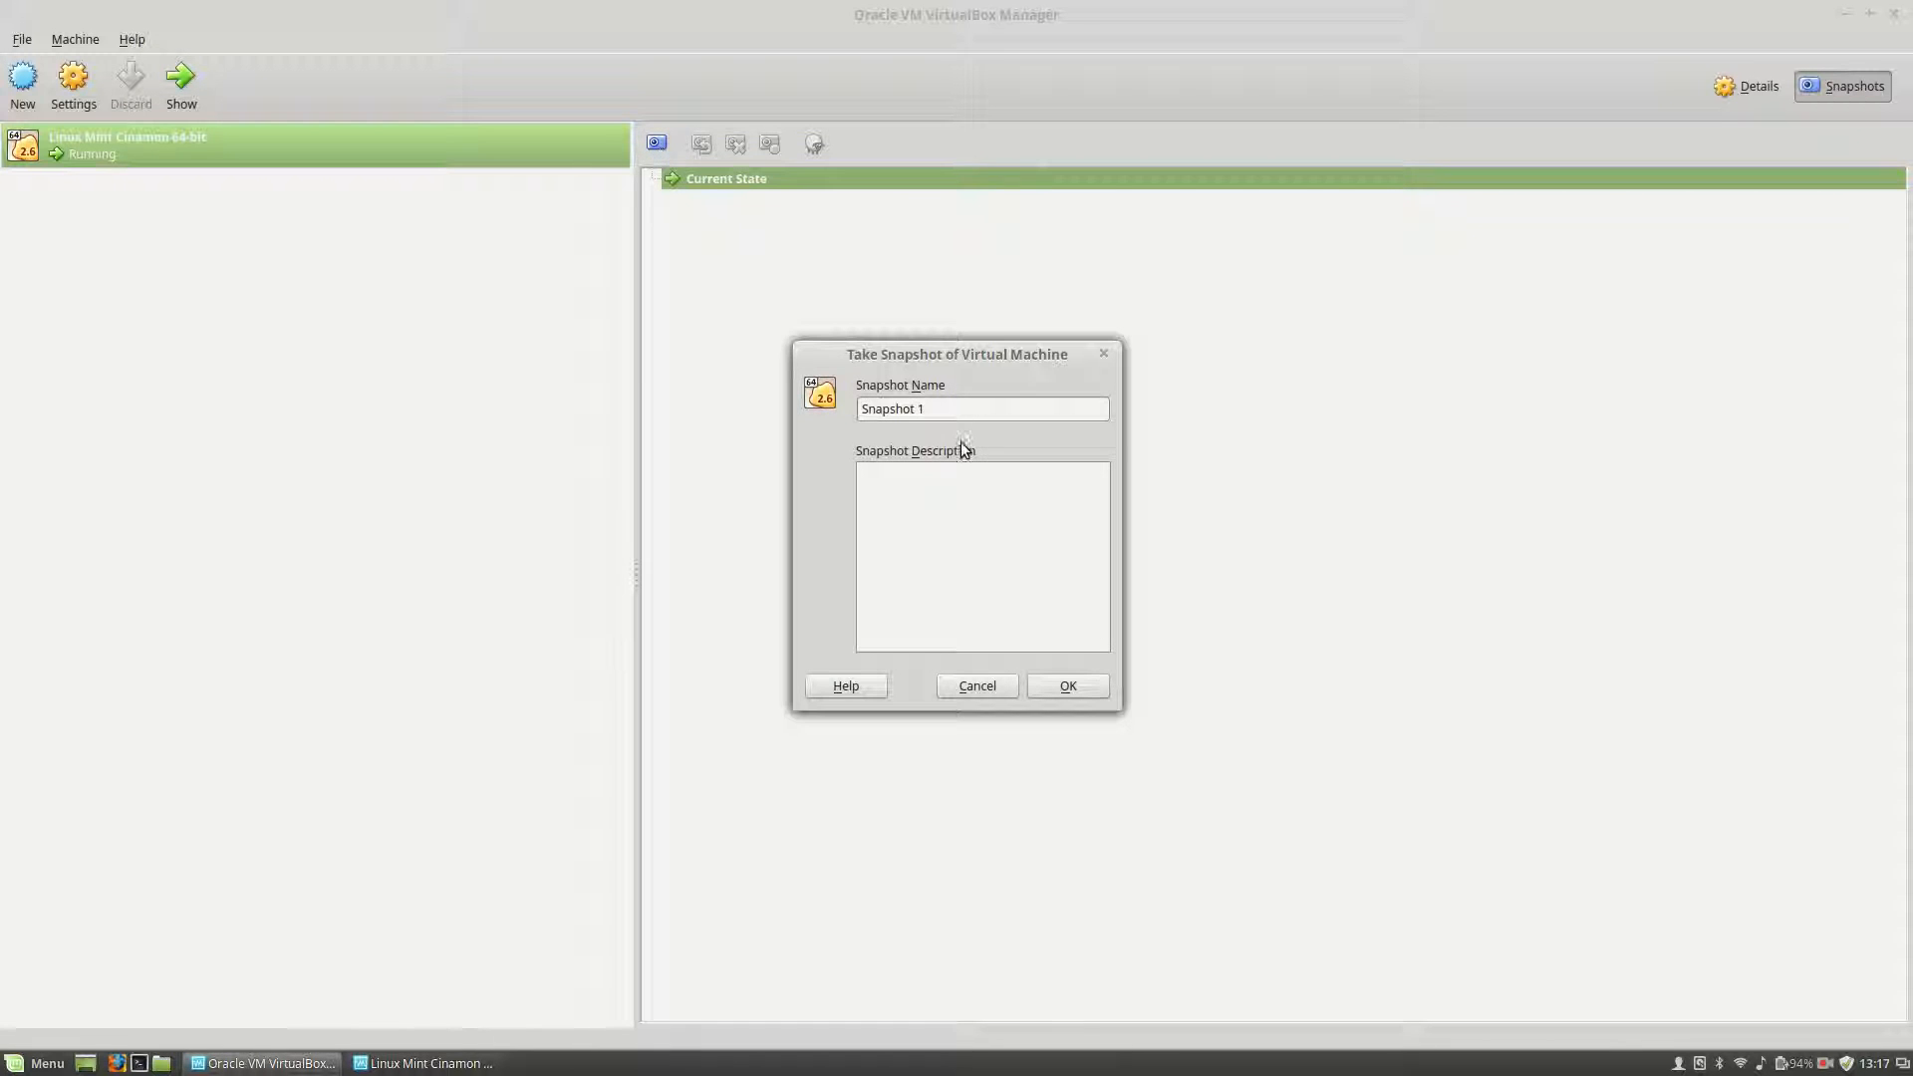
pyautogui.tripleClick(959, 410)
pyautogui.press('BackSpace')
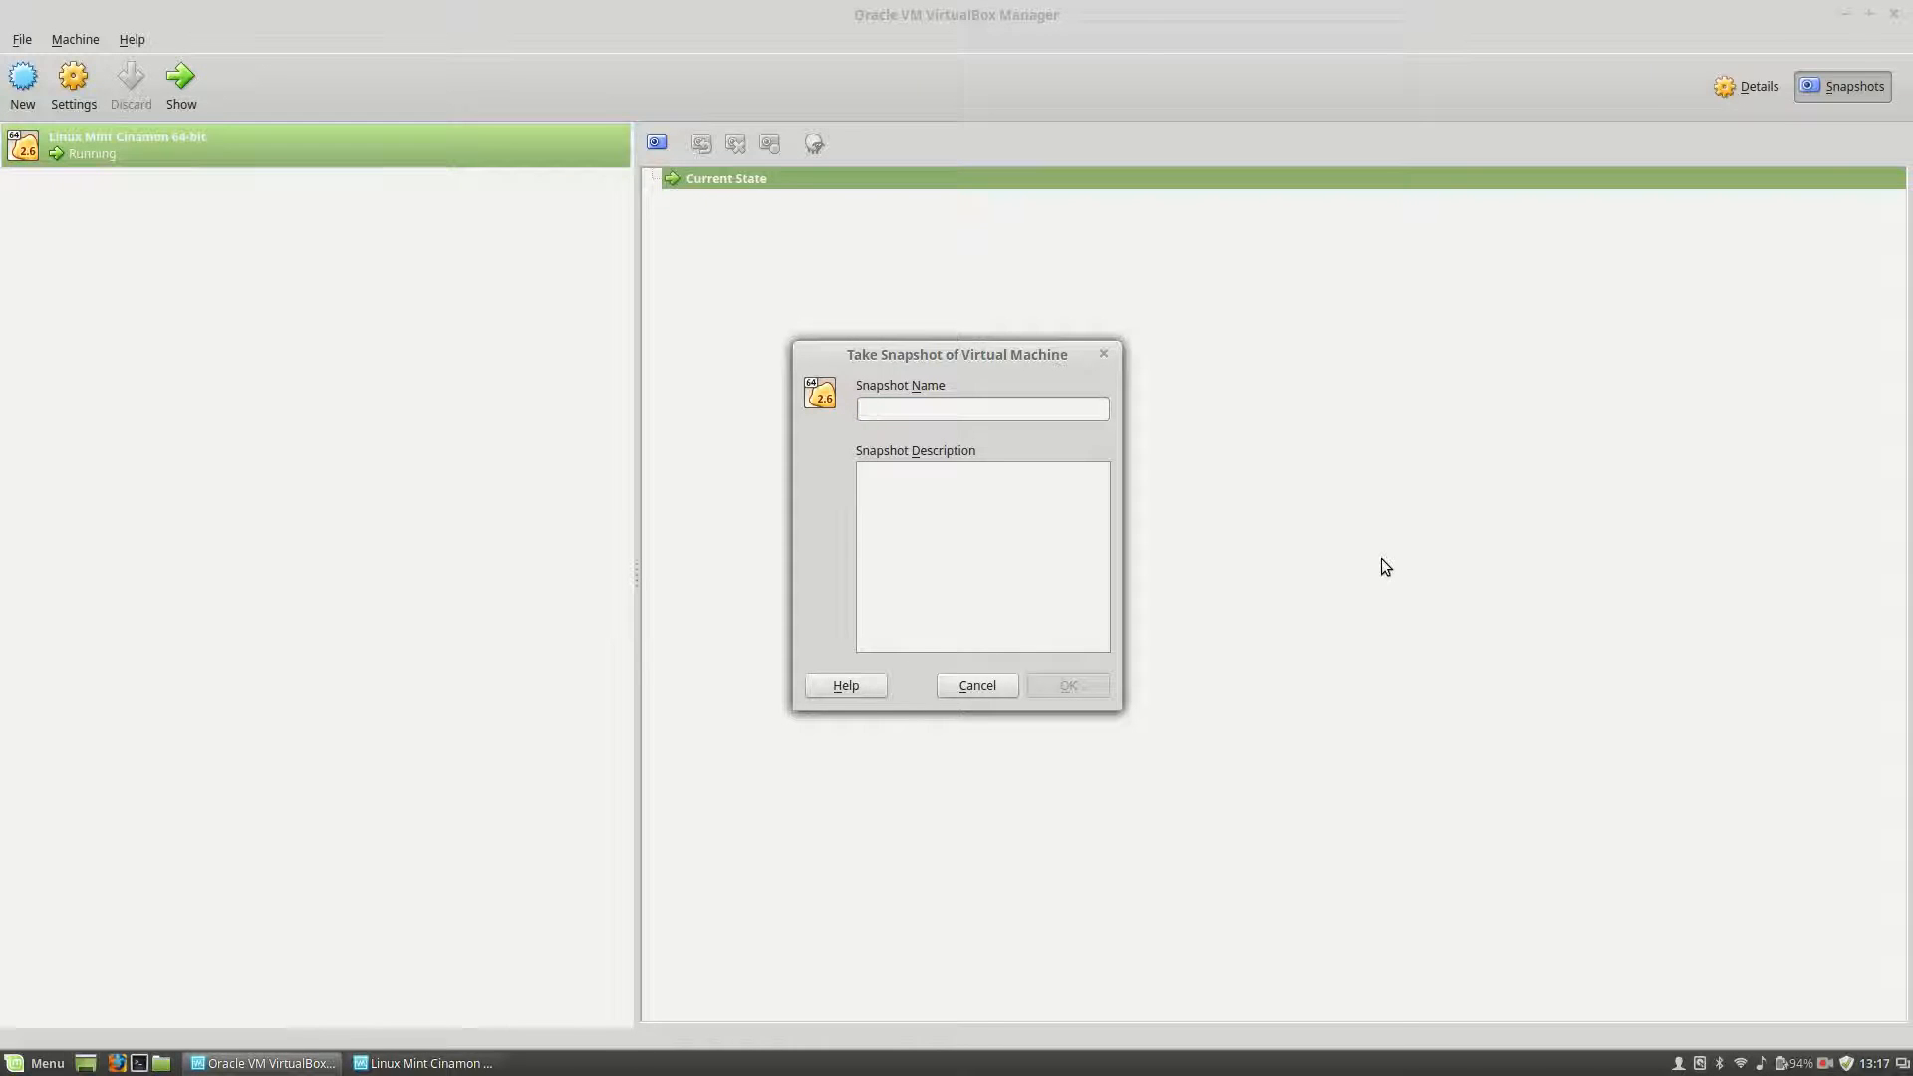
pyautogui.hotkey('alt', 'Tab')
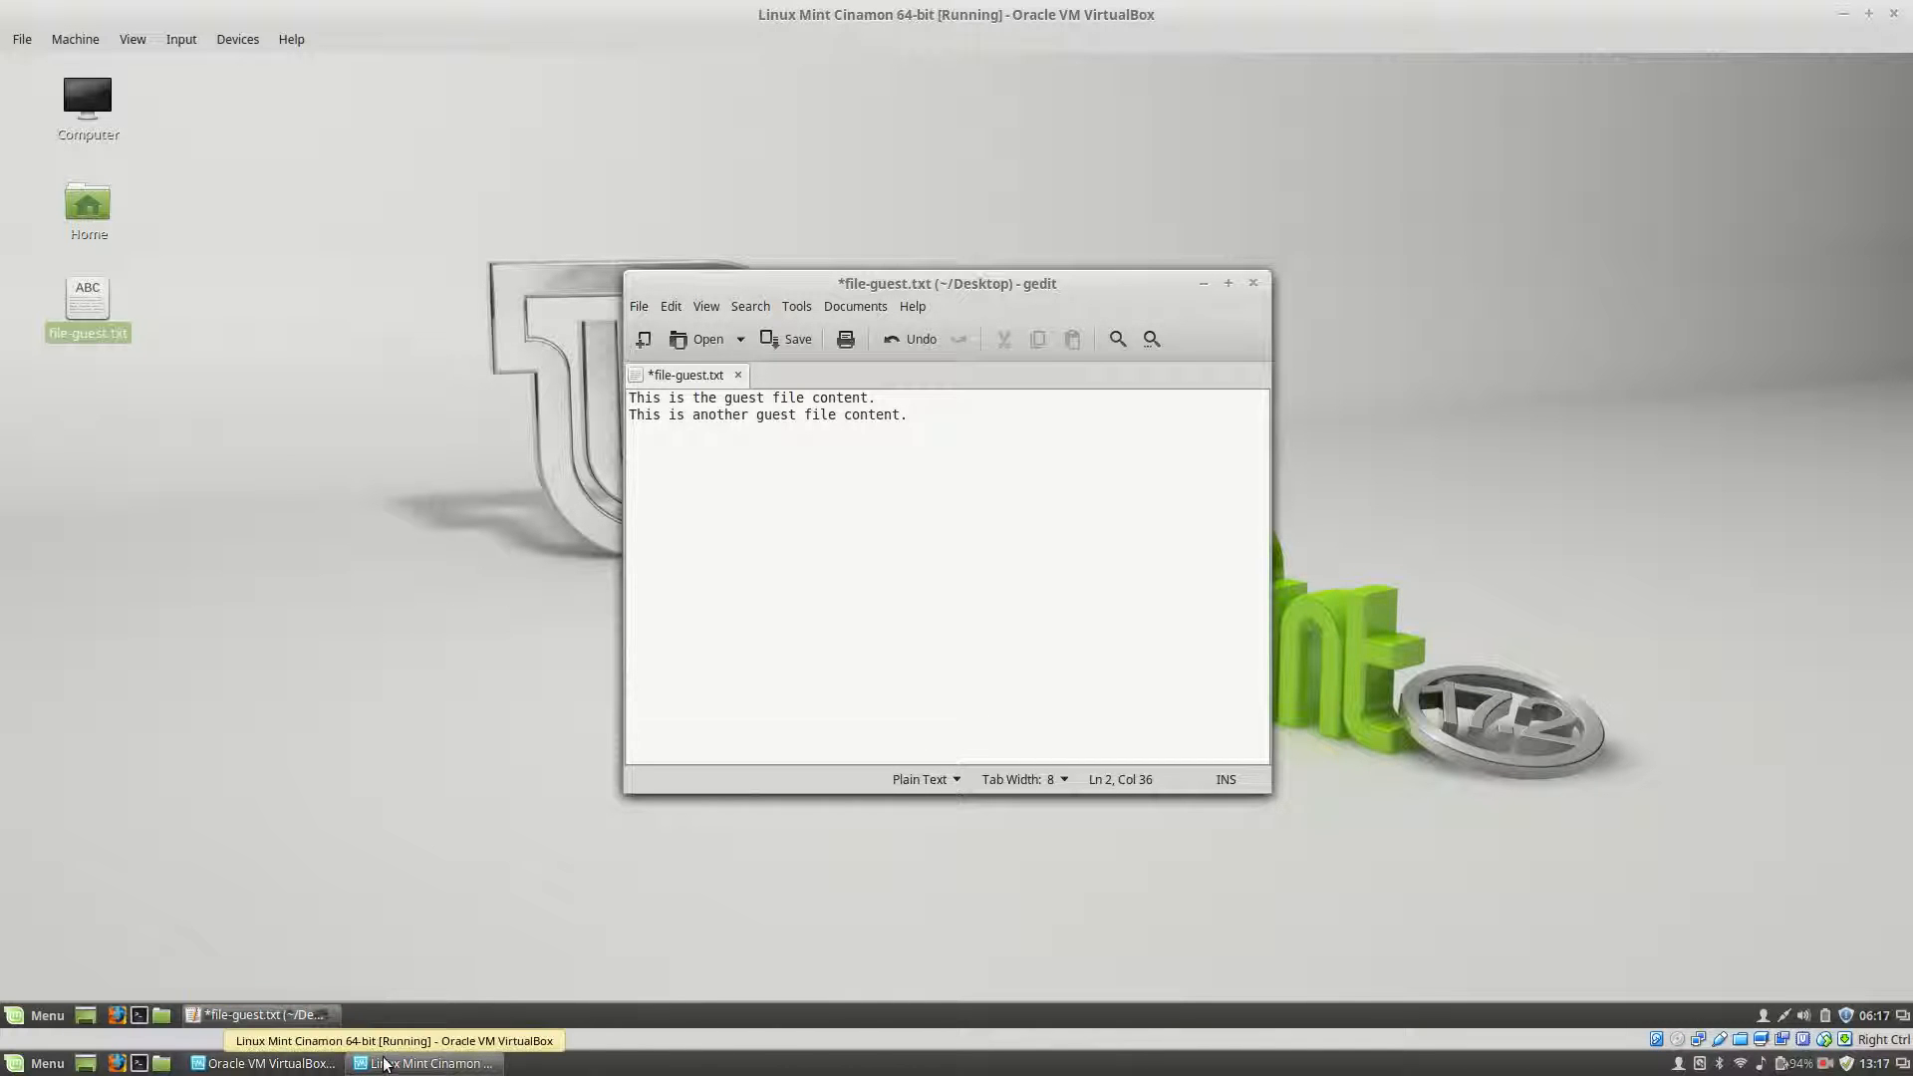
pyautogui.click(395, 1063)
pyautogui.write('file-guest.txt + un')
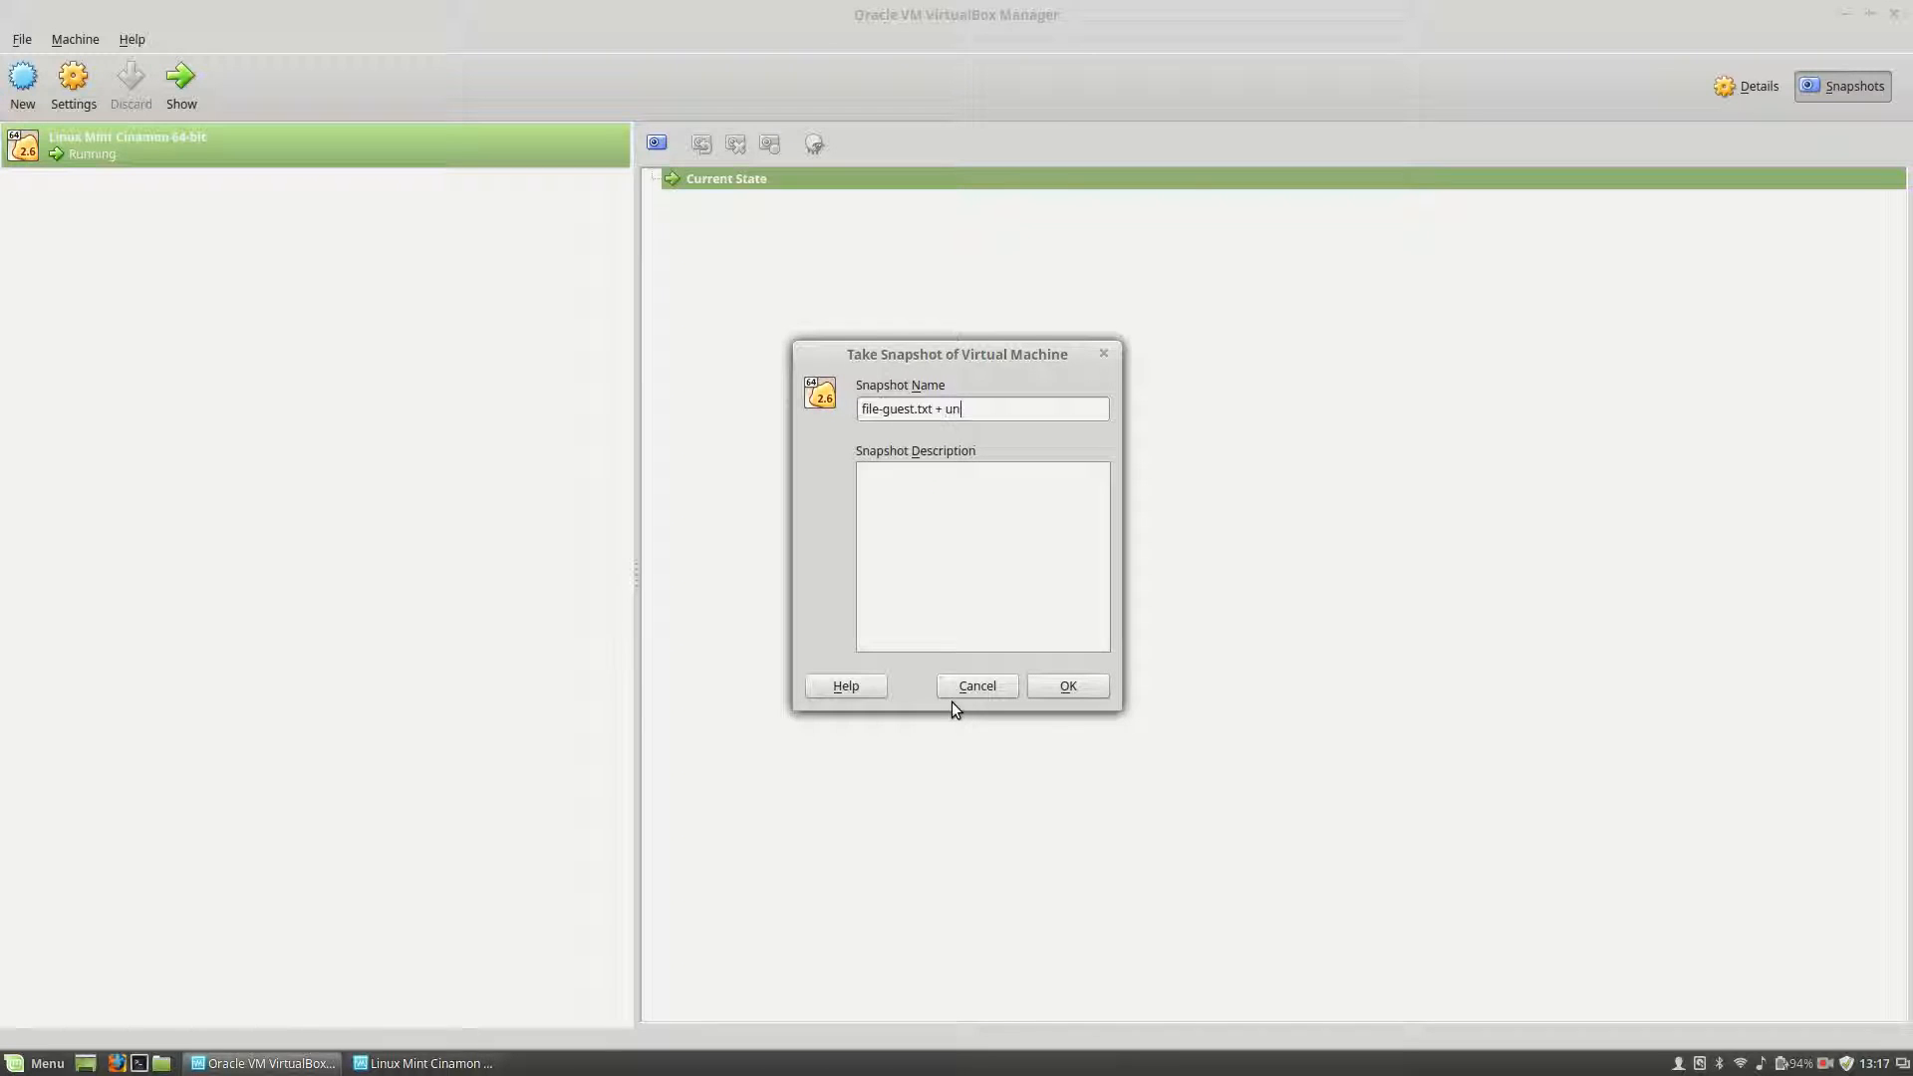
pyautogui.write('saved content')
# Describe the snapshot as "This snapshot contains file-guest.txt + unsaved content", reusing its name, and take the snapshot
pyautogui.hotkey('ctrl', 'a')
pyautogui.hotkey('ctrl', 'c')
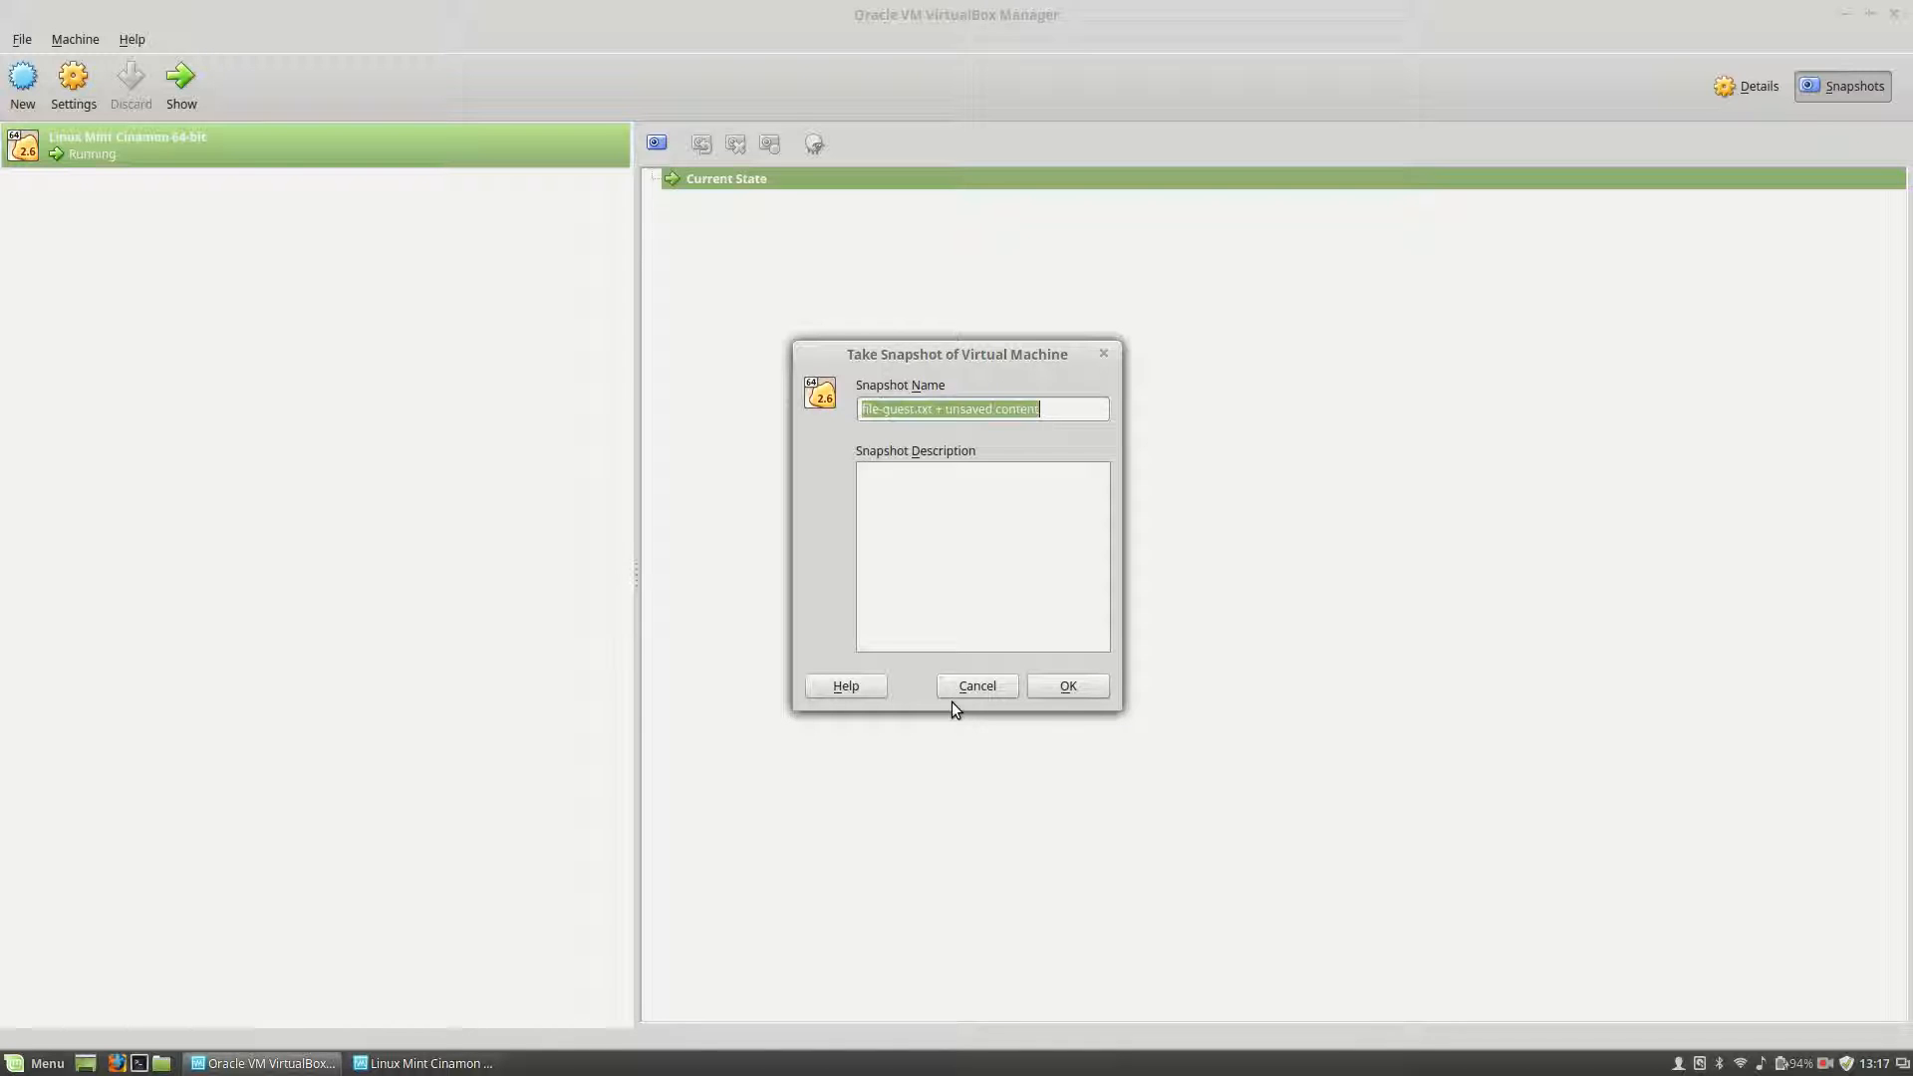
pyautogui.click(972, 598)
pyautogui.hotkey('ctrl', 'v')
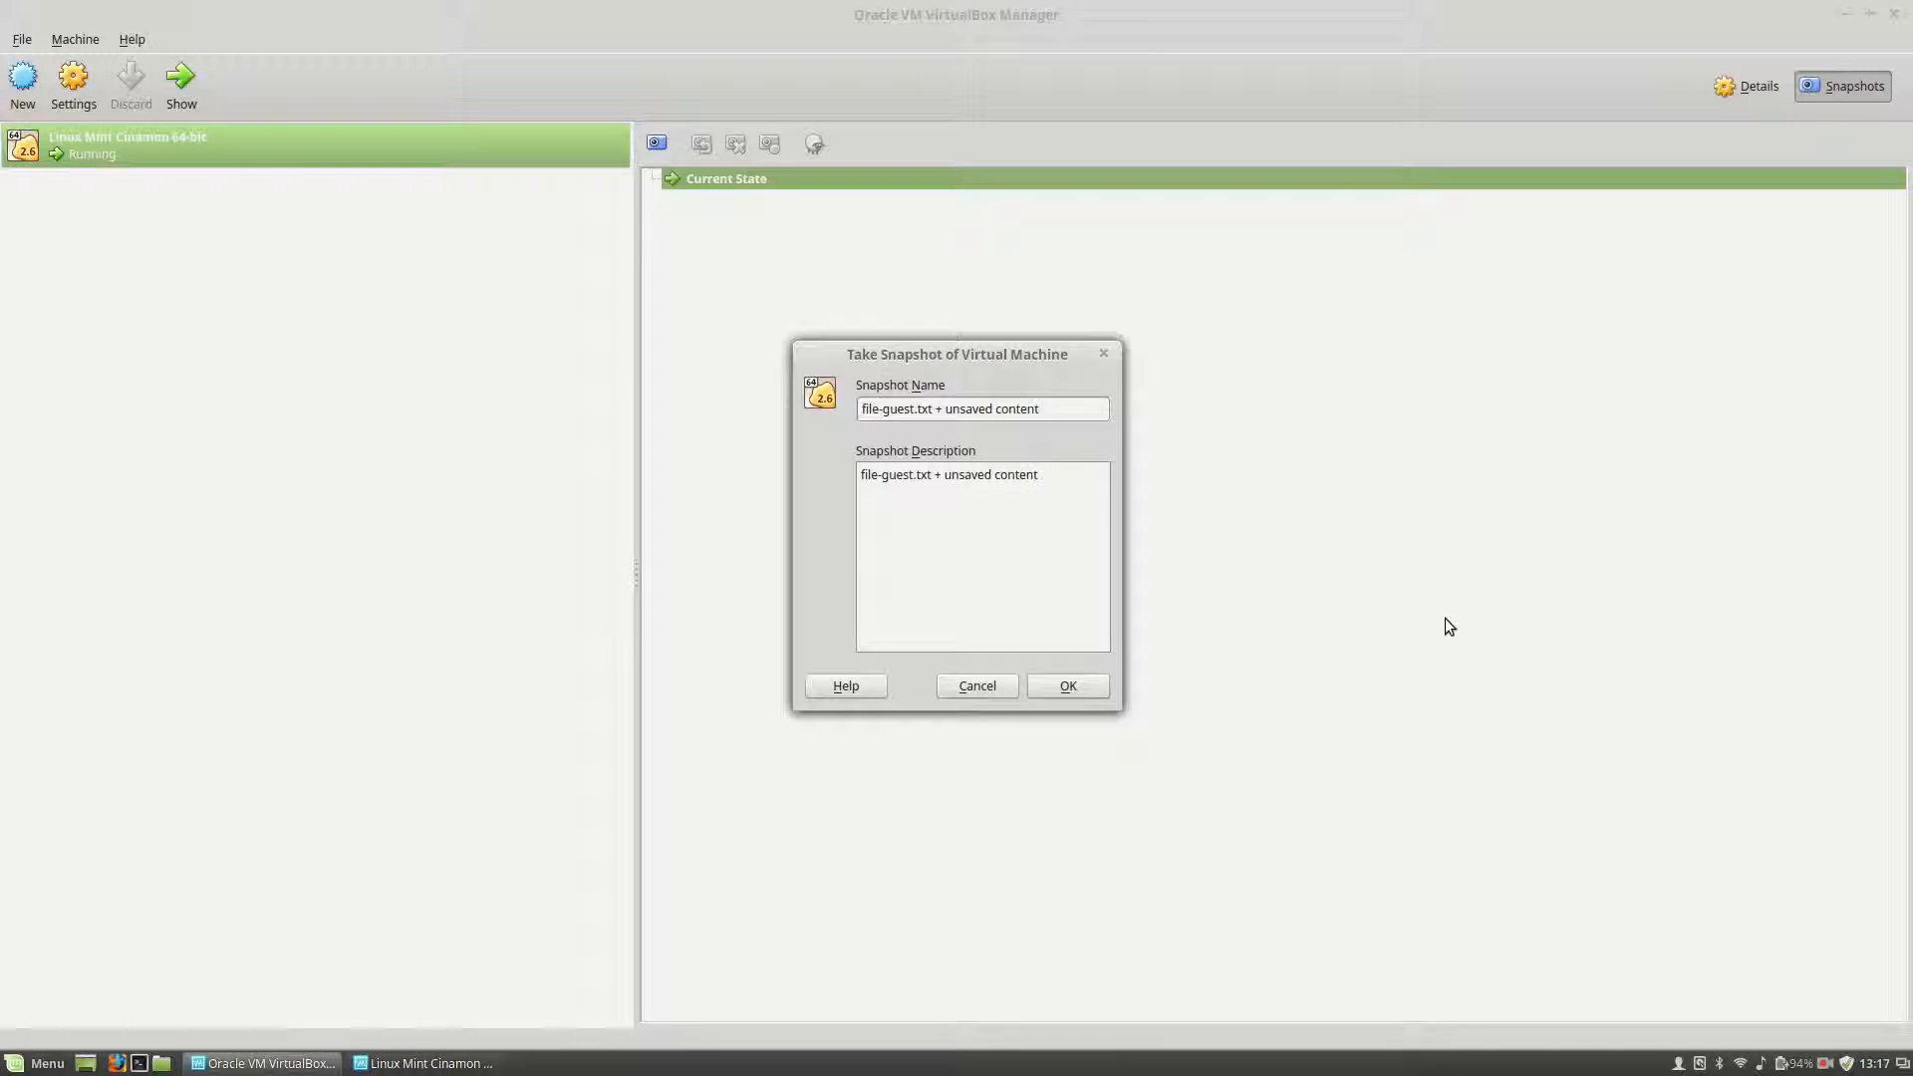
pyautogui.press('Left')
pyautogui.press('Left')
pyautogui.press('Left')
pyautogui.press('Left')
pyautogui.press('Left')
pyautogui.press('Left')
pyautogui.press('Left')
pyautogui.press('Left')
pyautogui.press('Left')
pyautogui.press('Left')
pyautogui.press('Left')
pyautogui.press('Left')
pyautogui.press('Left')
pyautogui.press('Left')
pyautogui.press('Left')
pyautogui.press('Left')
pyautogui.press('Left')
pyautogui.press('Left')
pyautogui.press('Left')
pyautogui.press('Left')
pyautogui.write('This snapshot conta')
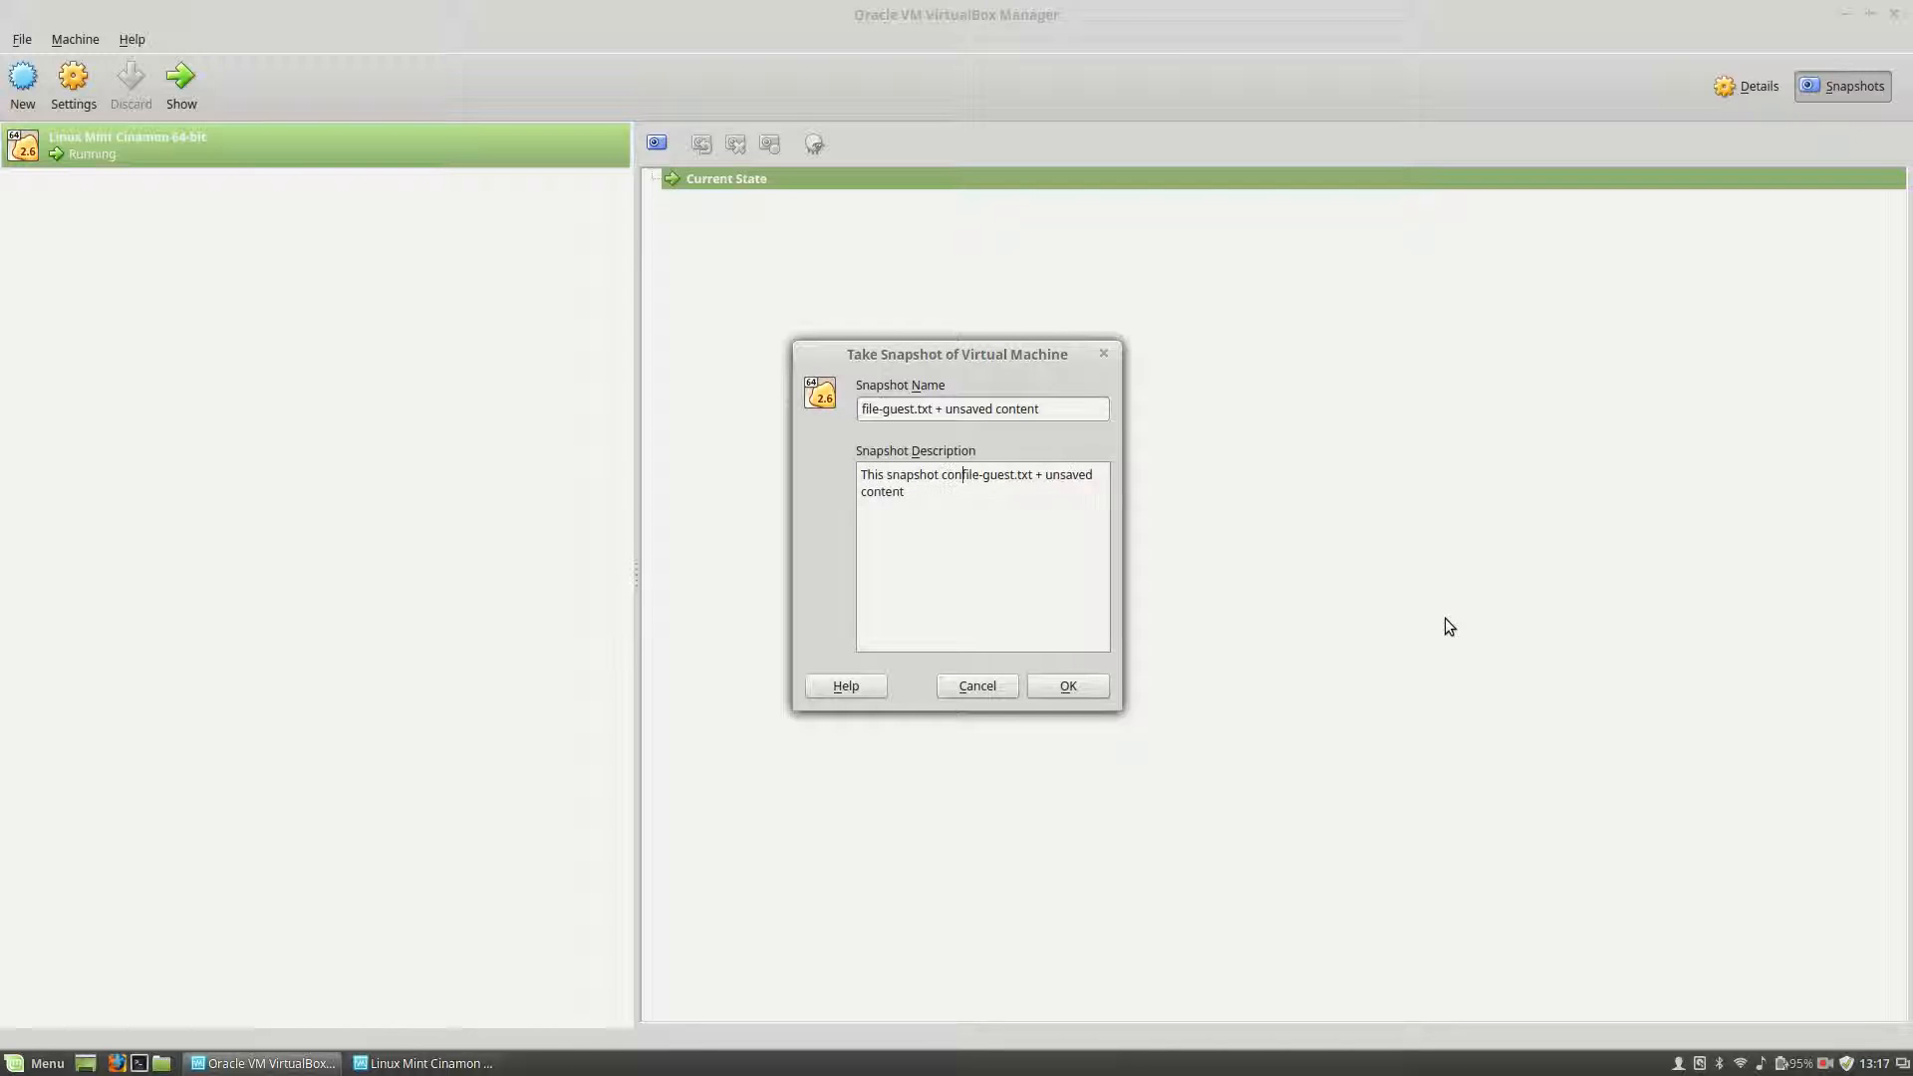
pyautogui.write('ins')
pyautogui.press('Down')
pyautogui.click(1097, 685)
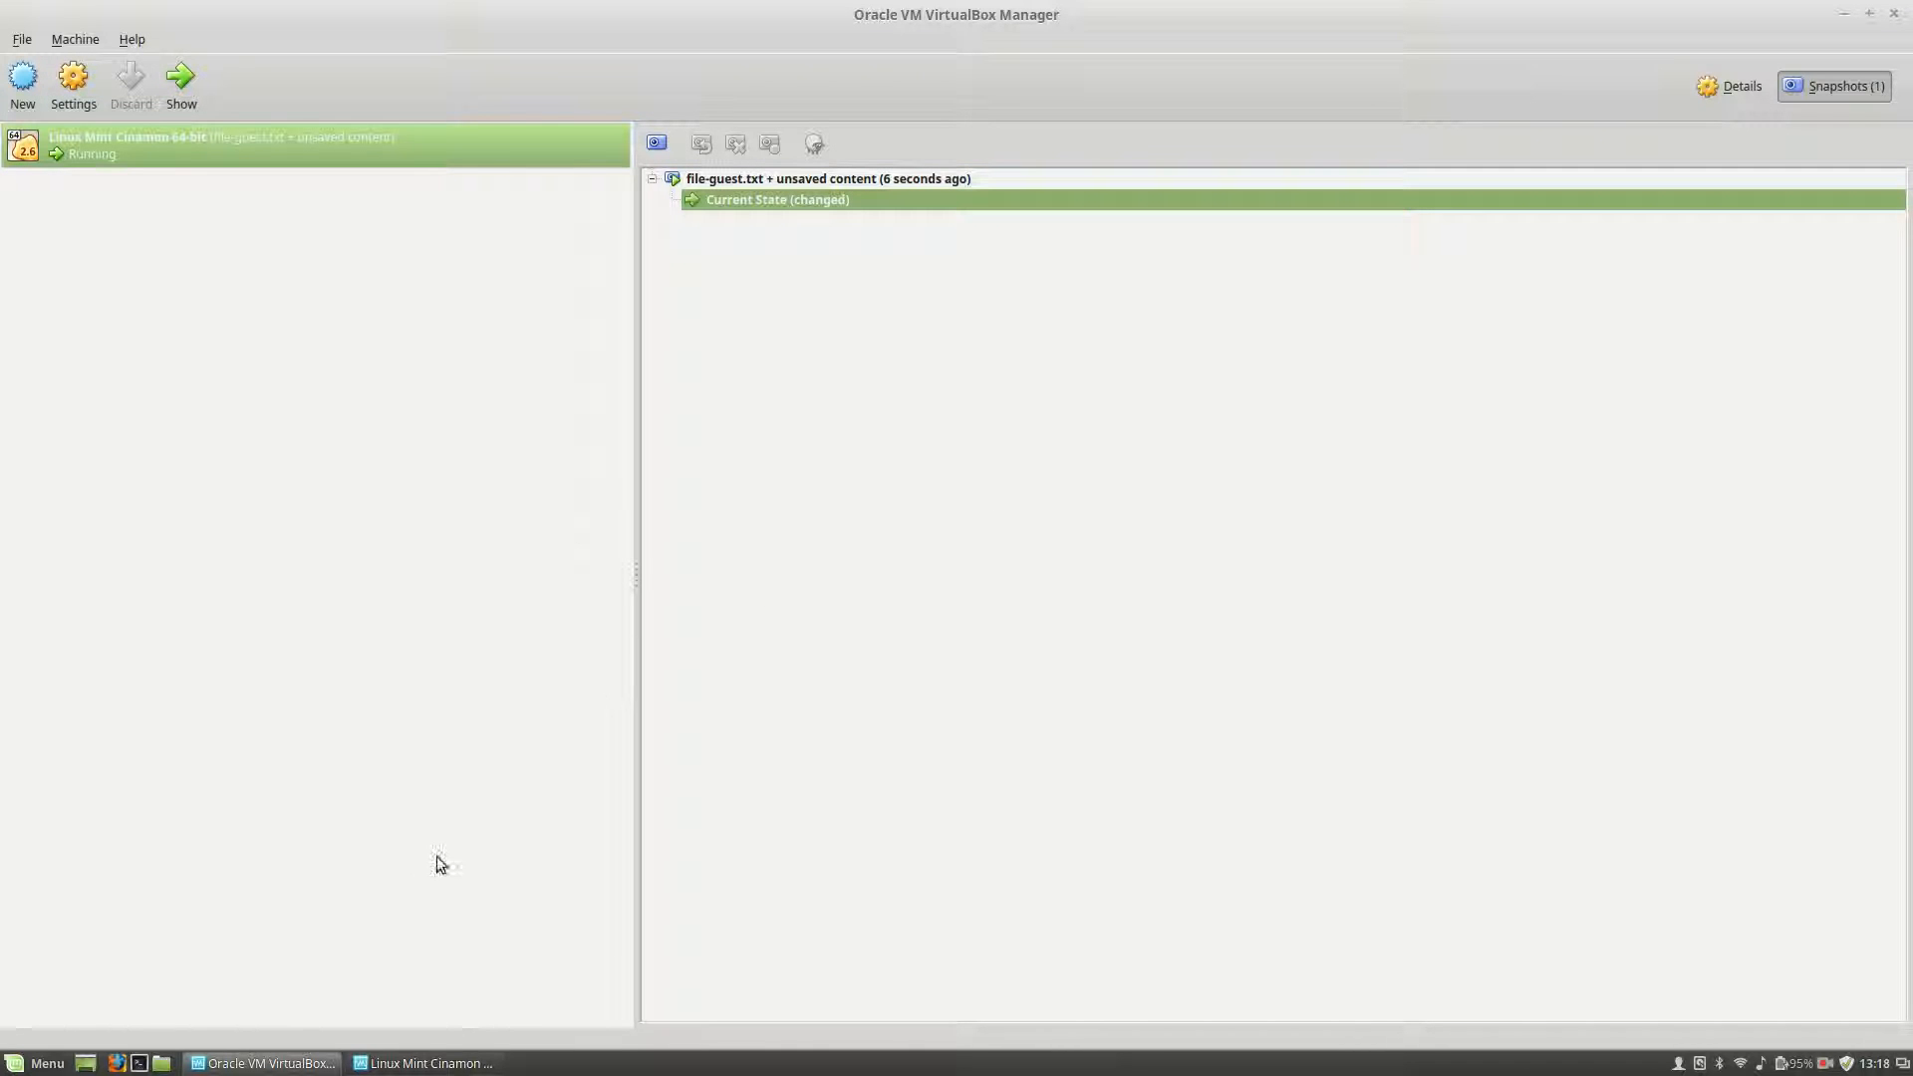
# In the Linux Mint virtual machine, close file-guest.txt without saving, then reopen it to check its content and close it
pyautogui.click(460, 1063)
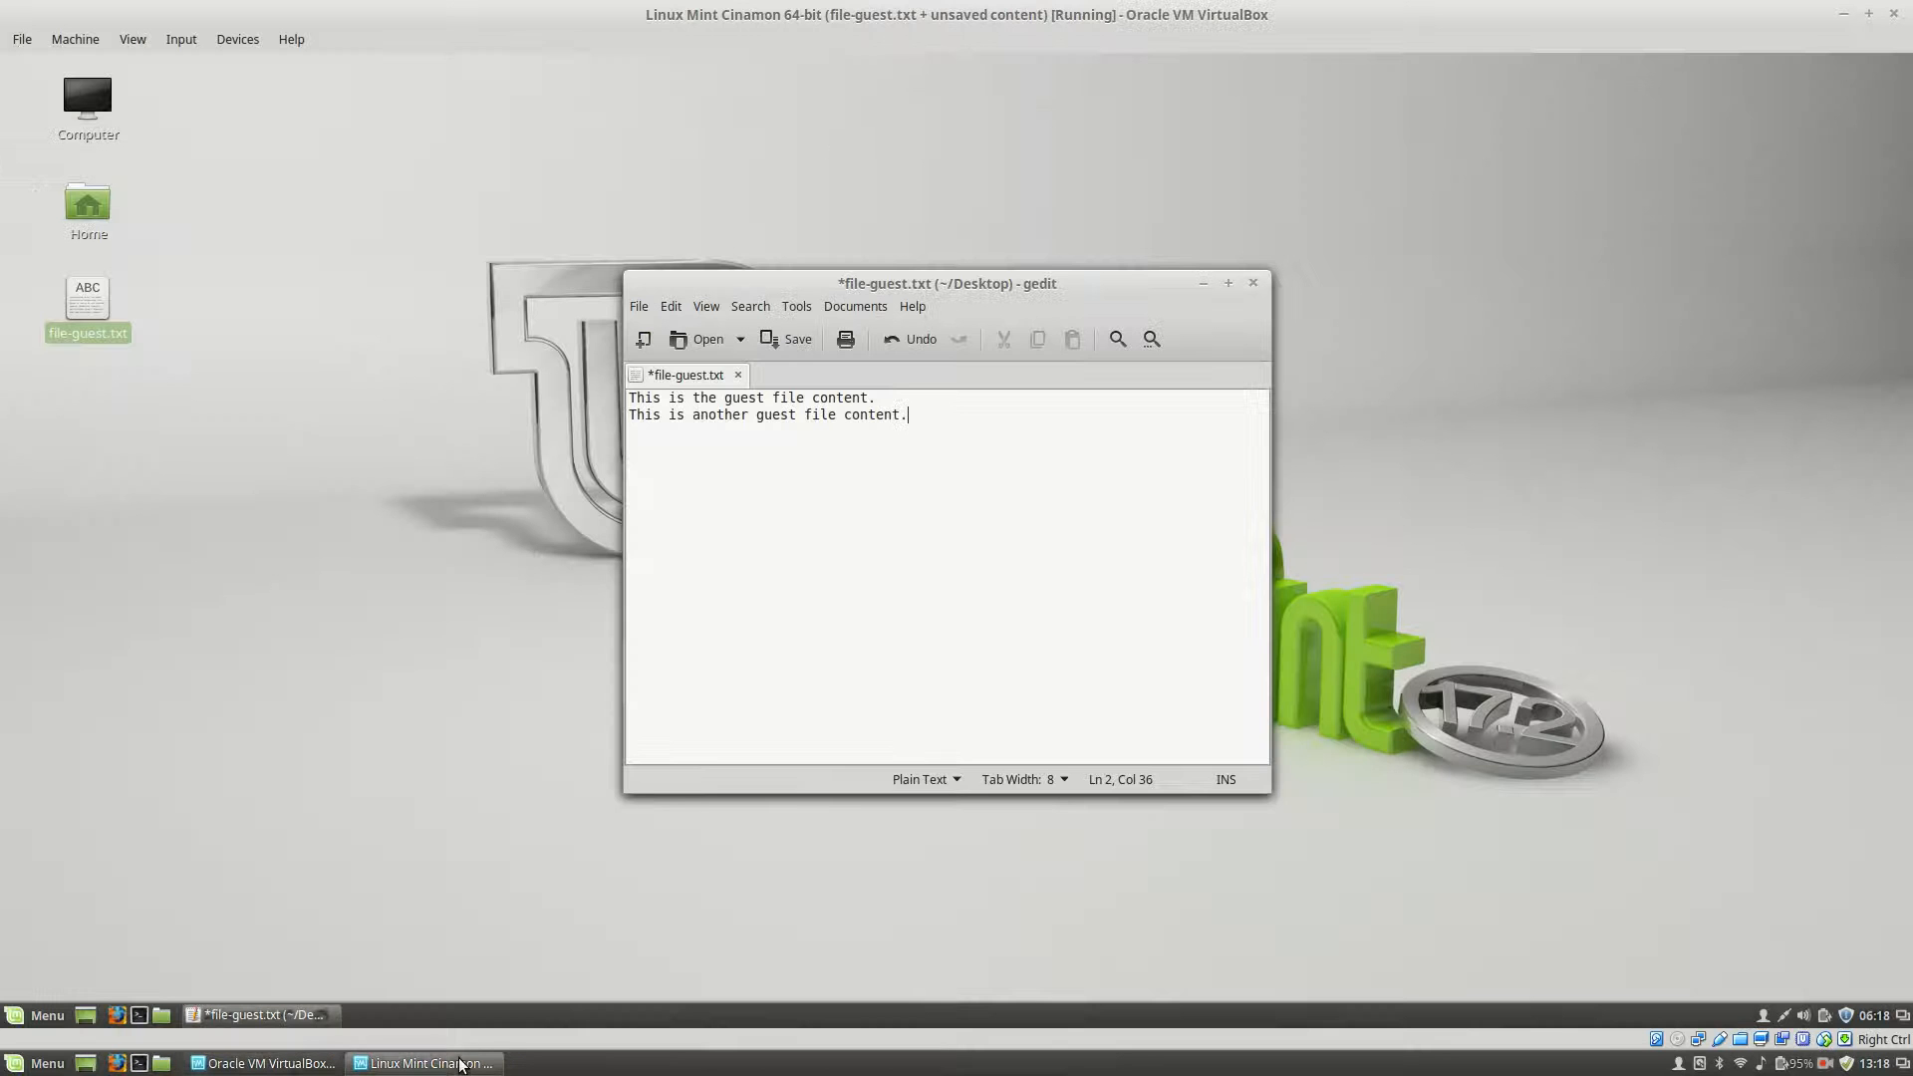
pyautogui.click(1253, 284)
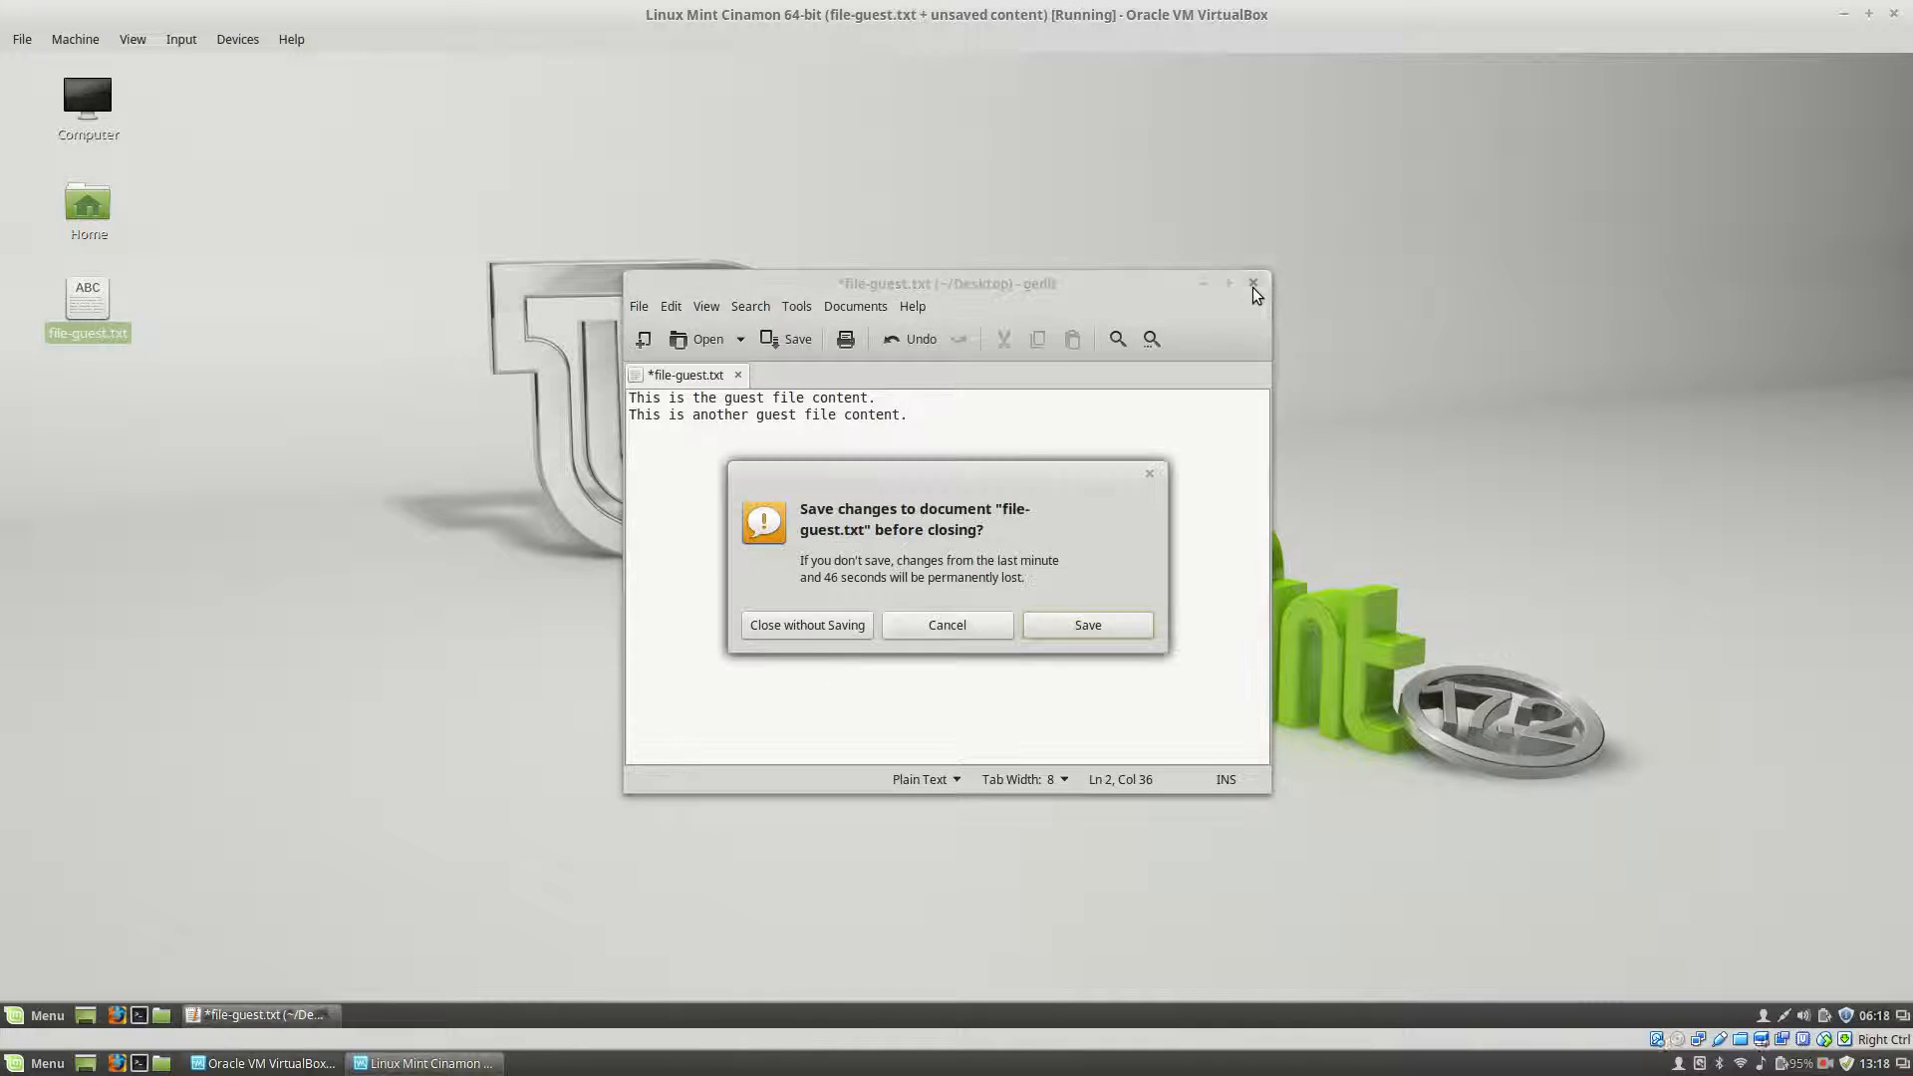
pyautogui.click(803, 635)
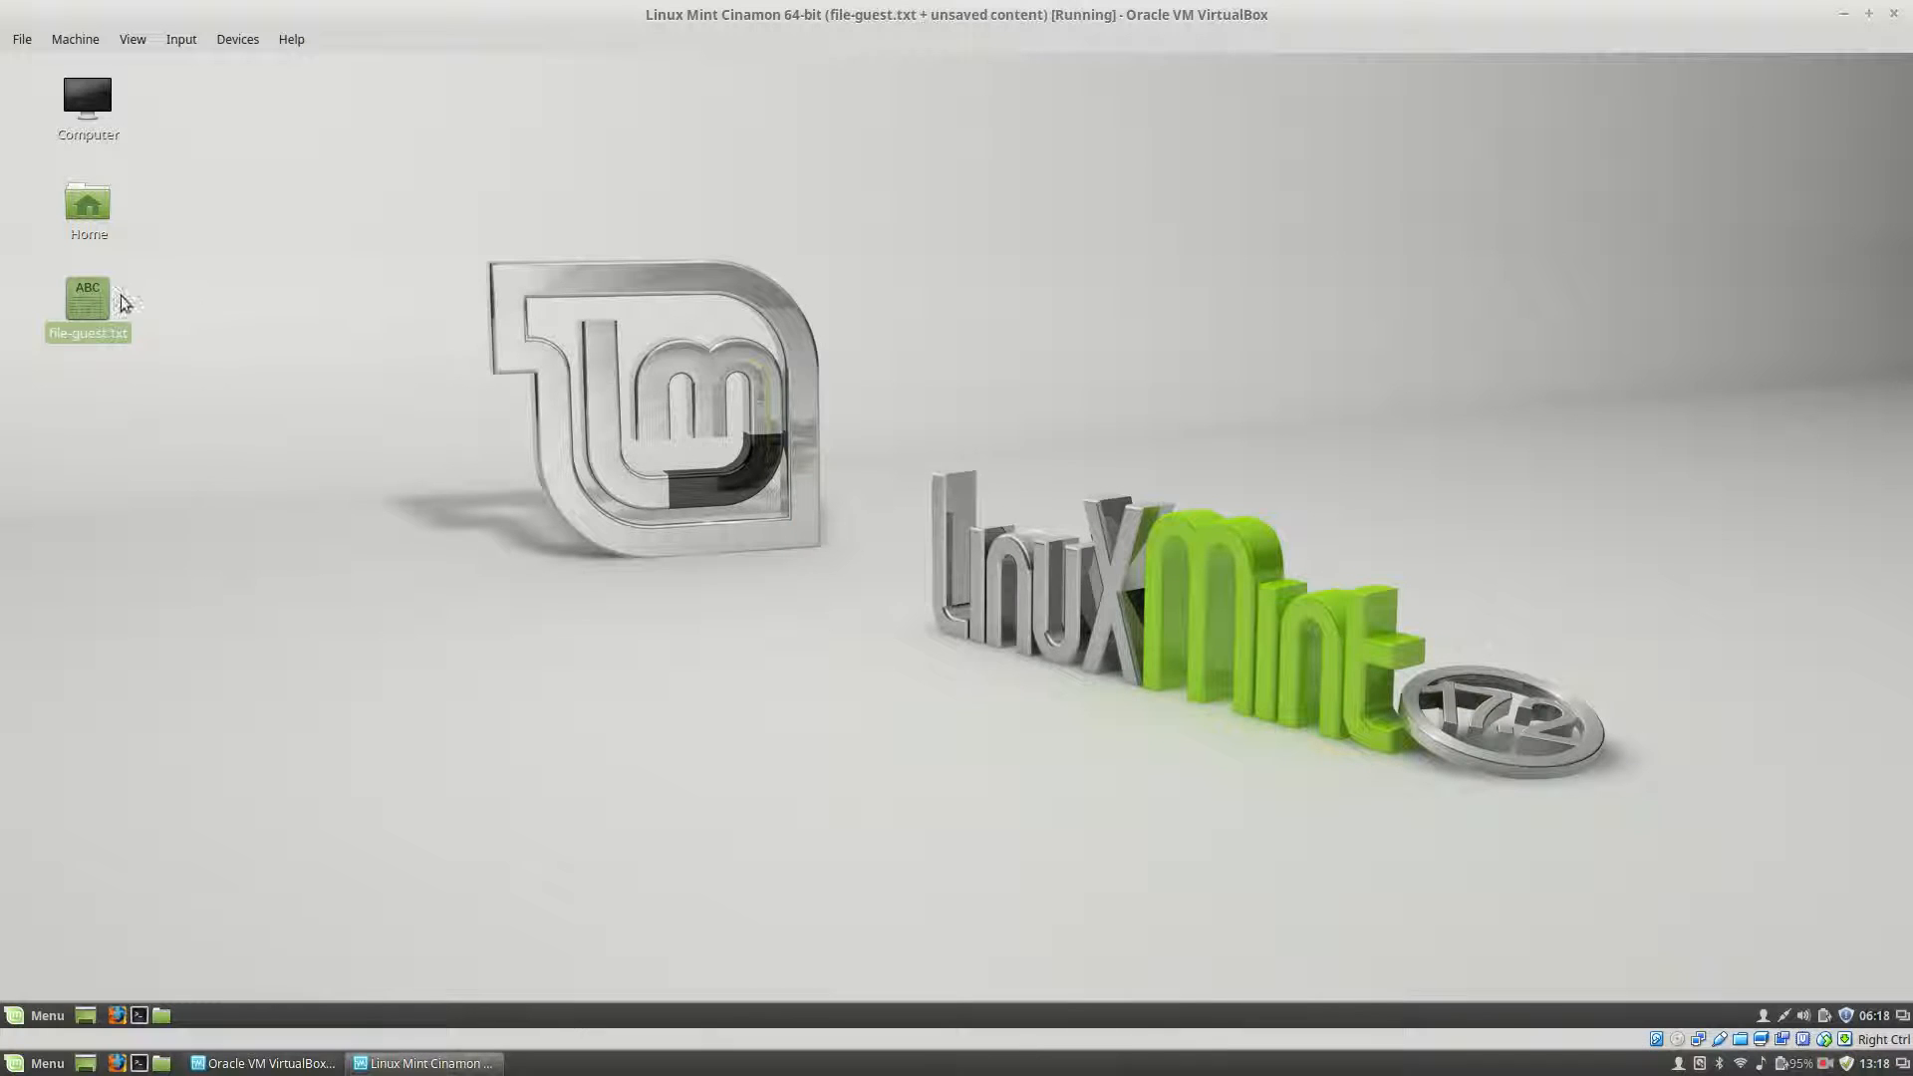
pyautogui.doubleClick(87, 299)
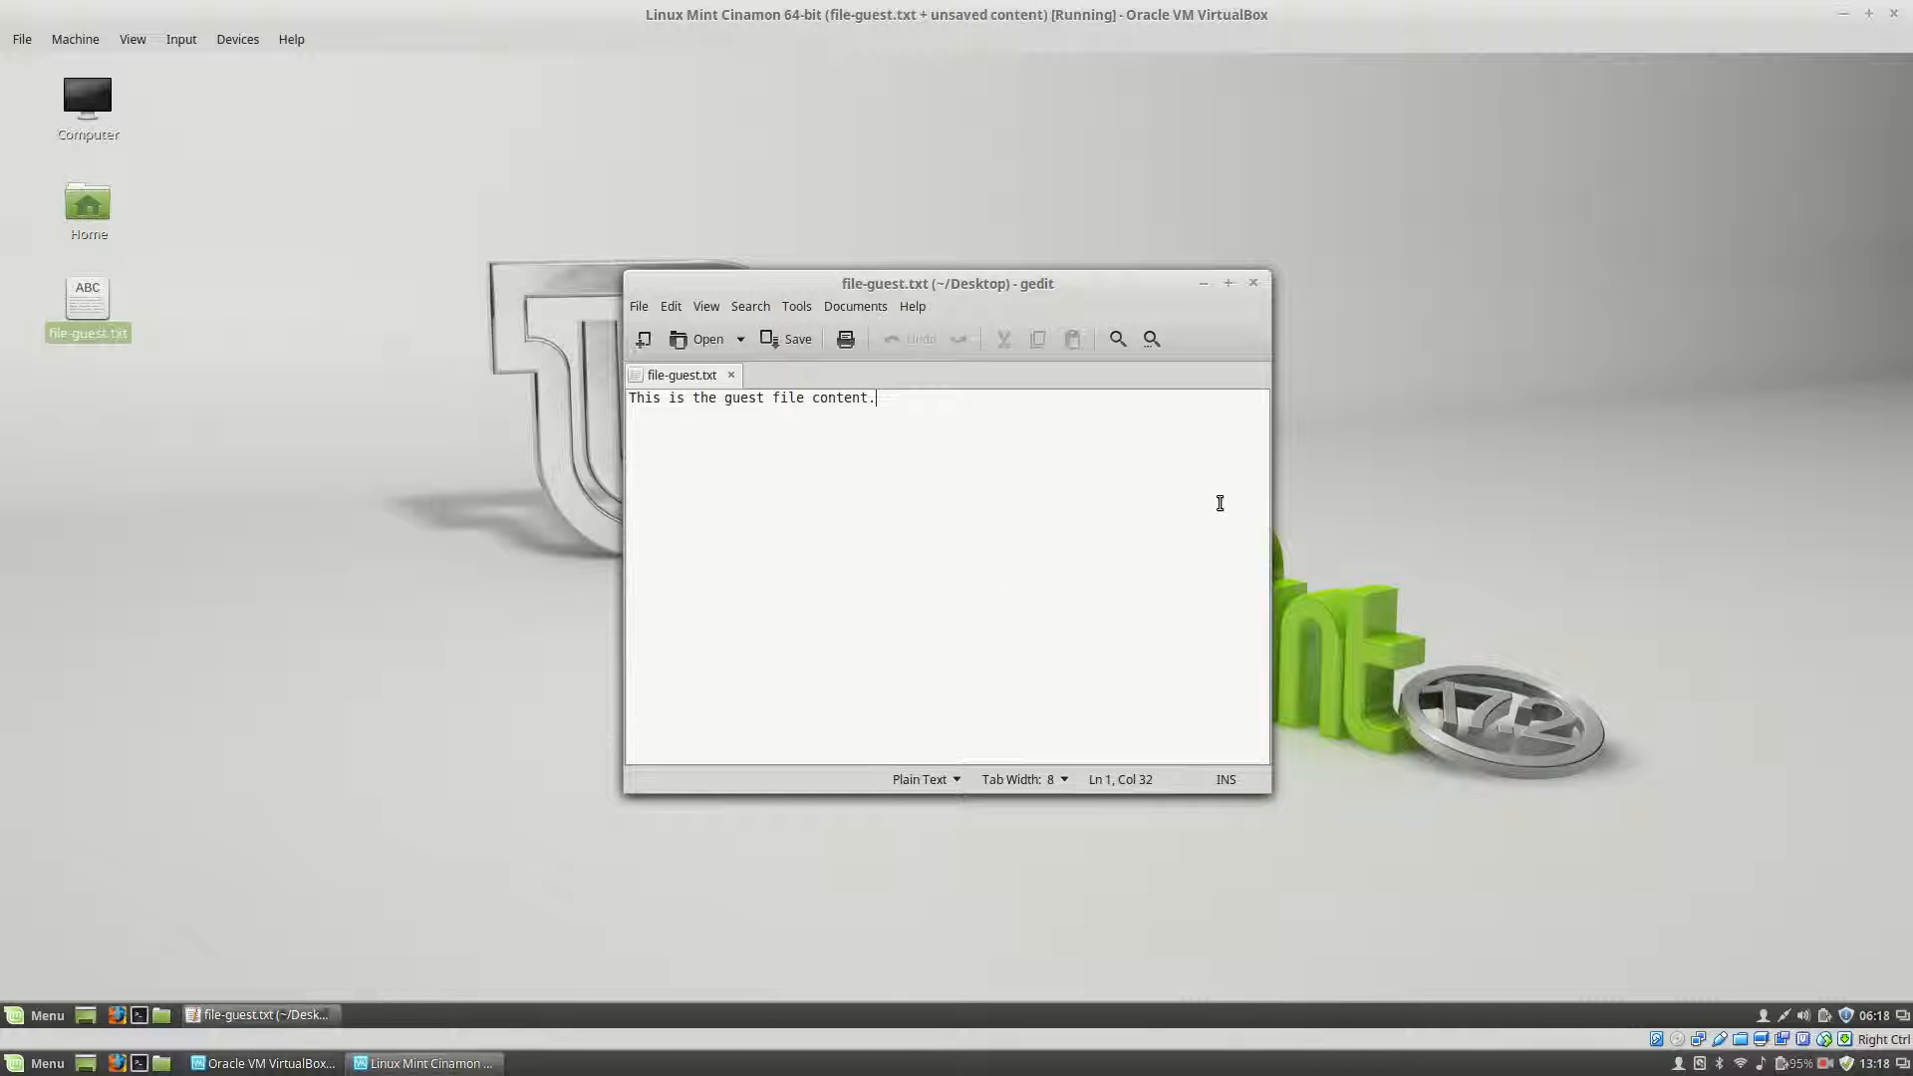
pyautogui.click(1253, 283)
# Shut down the Linux Mint guest system from within its desktop
pyautogui.click(26, 1017)
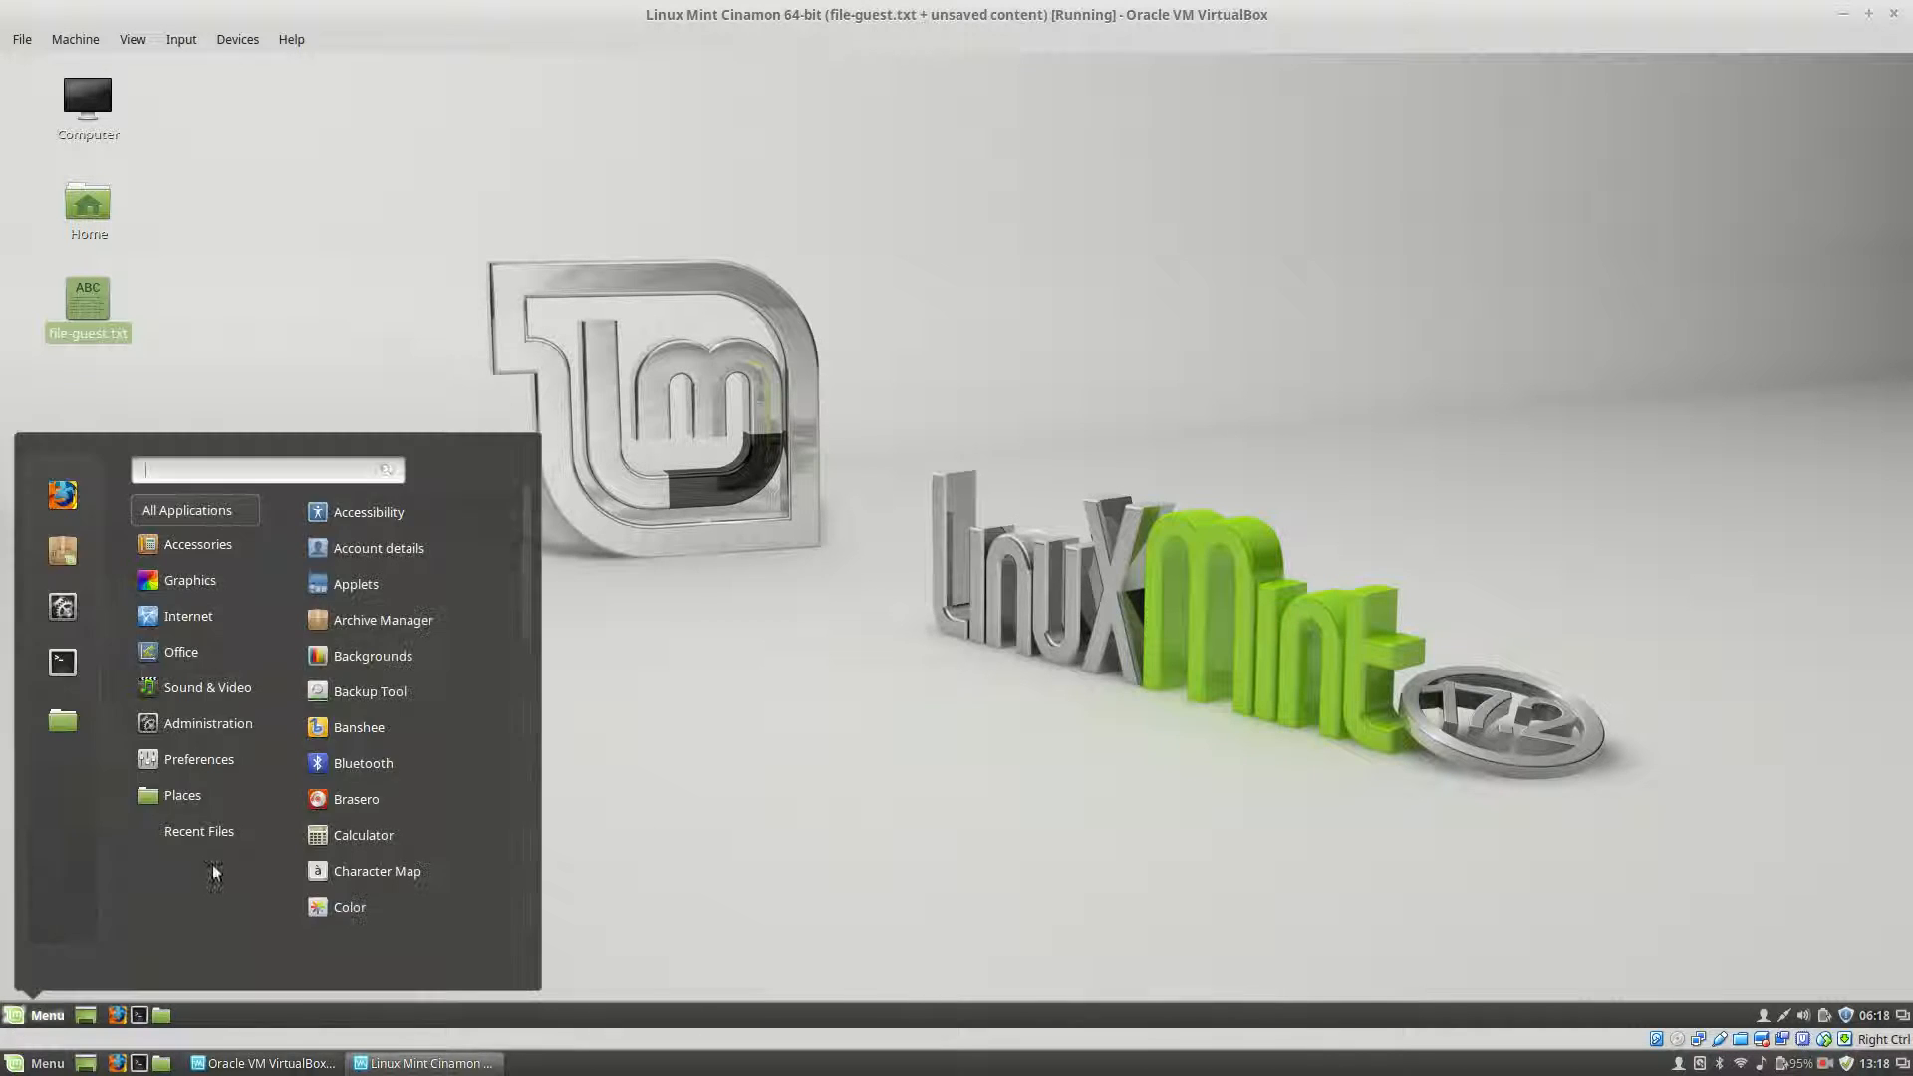
pyautogui.click(62, 908)
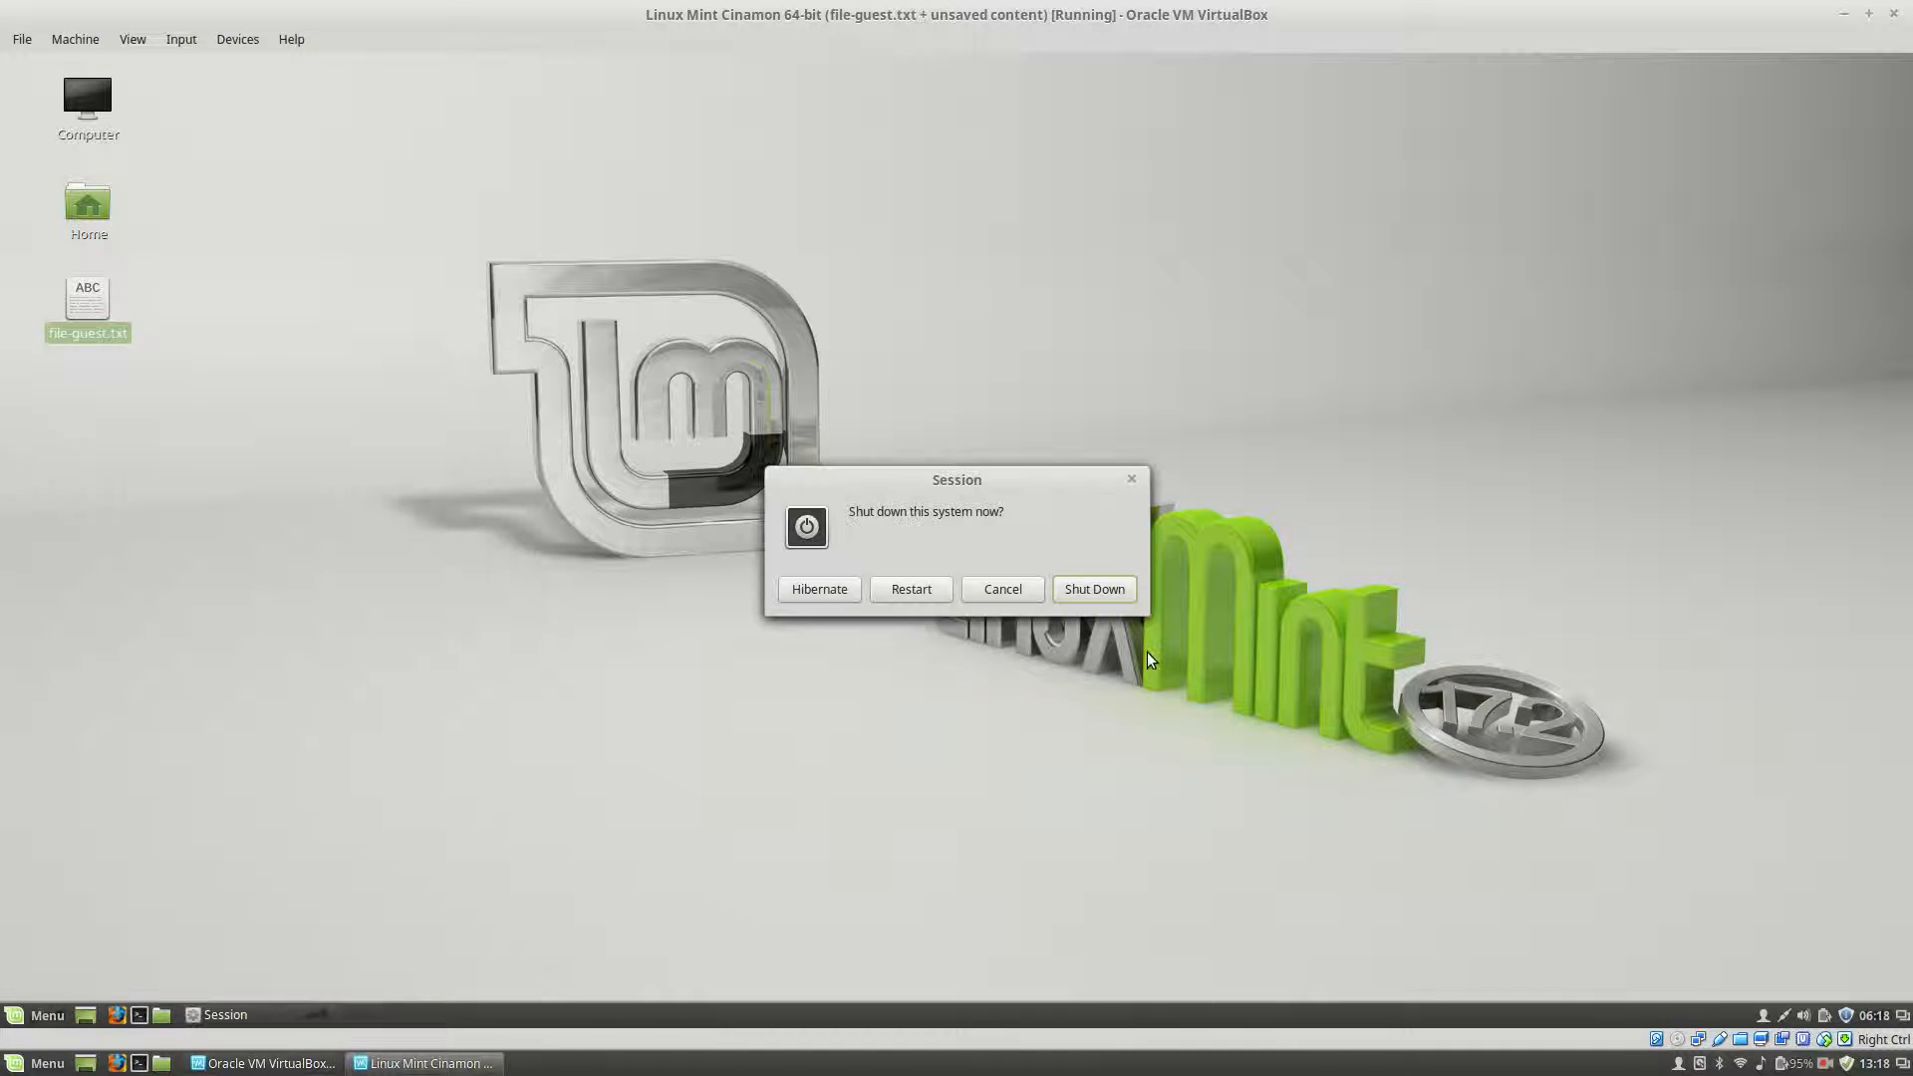
pyautogui.click(1131, 590)
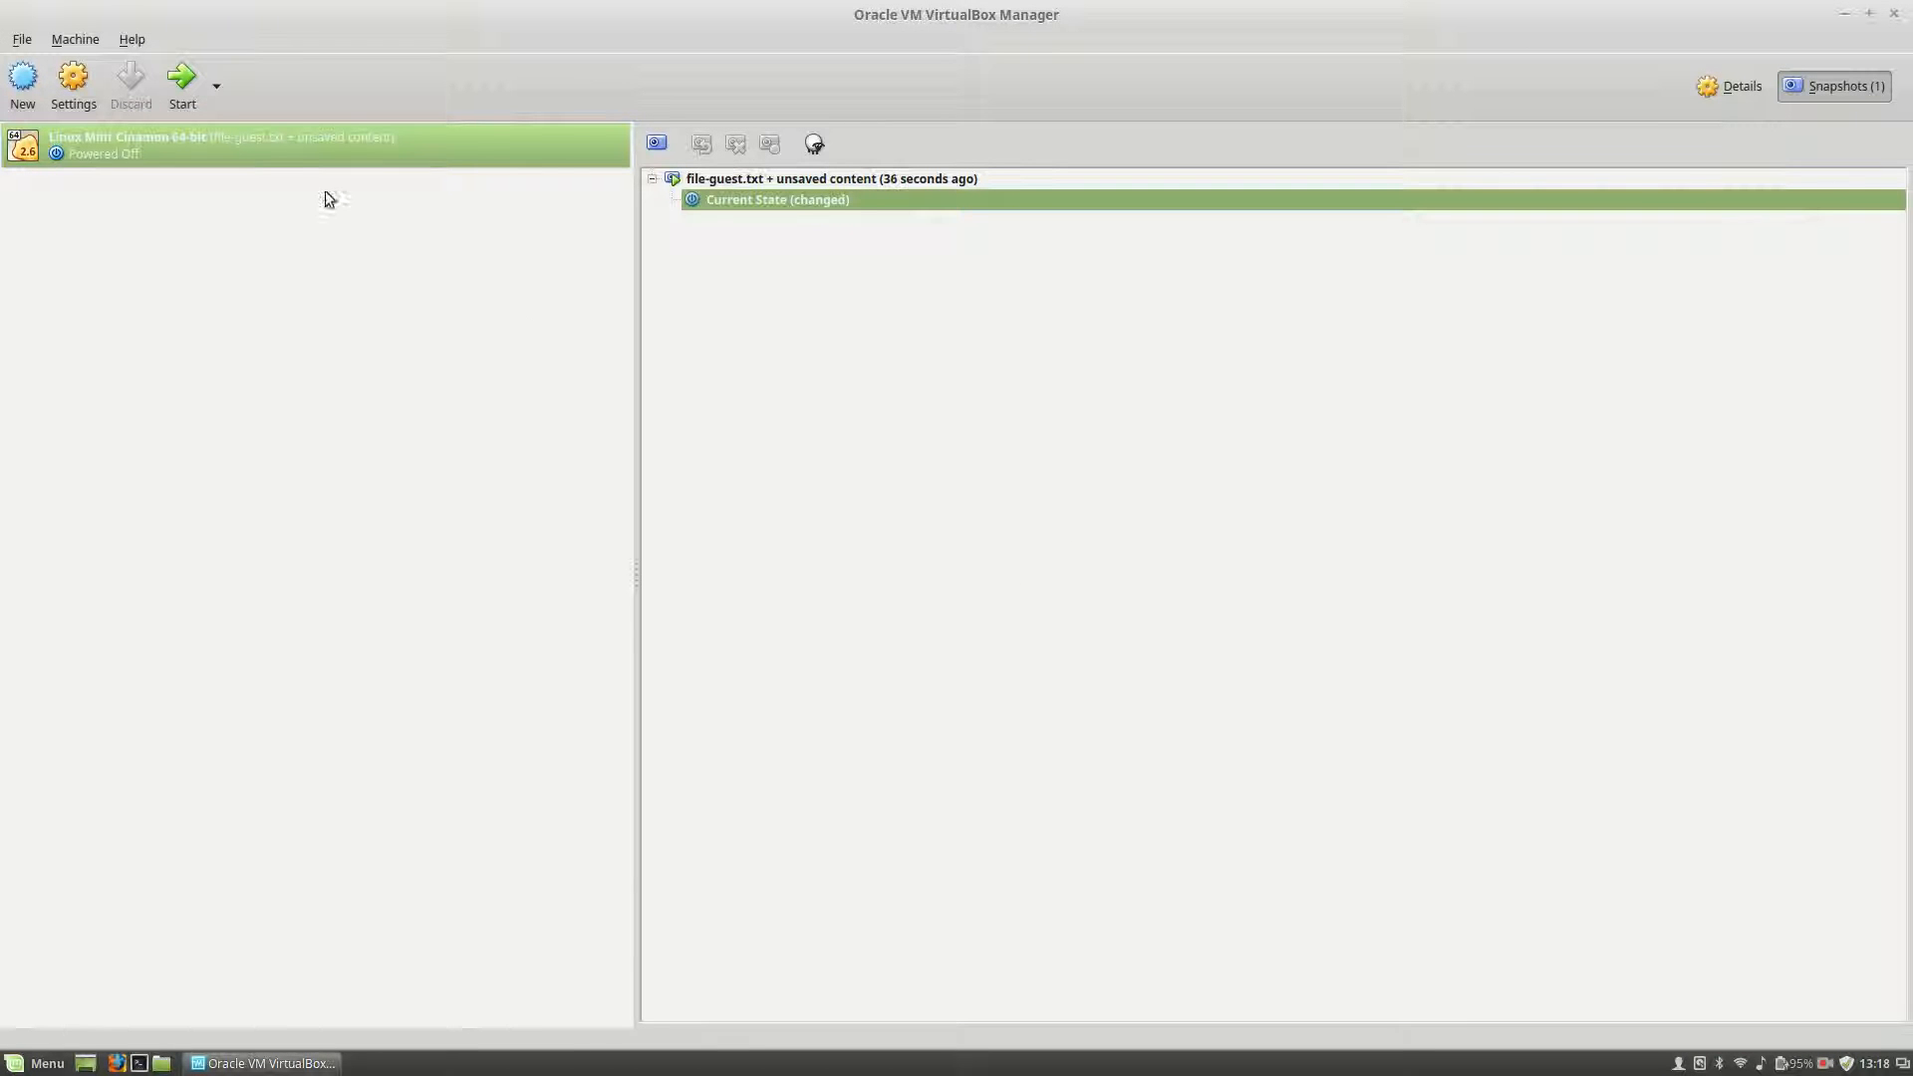
# Start the powered-off Linux Mint virtual machine again and log in with the account password
pyautogui.click(175, 80)
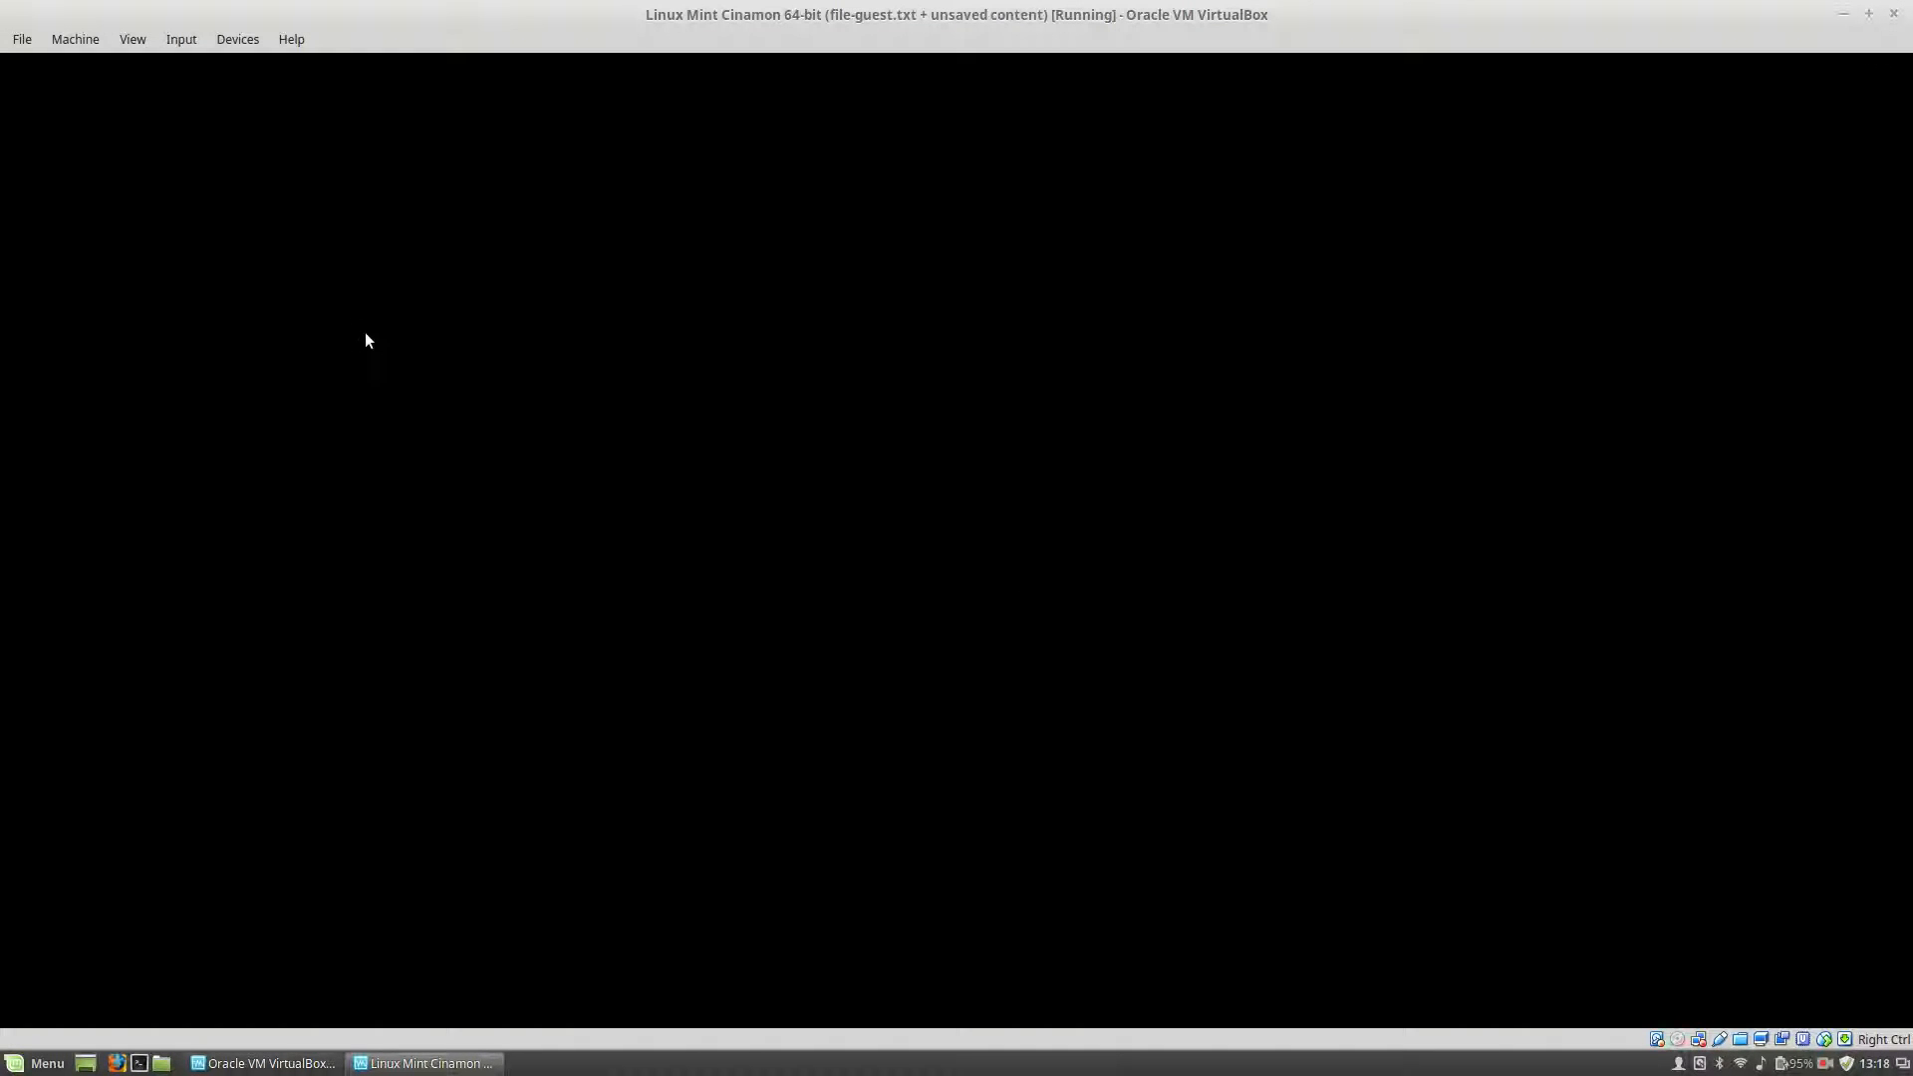
pyautogui.write('********')
pyautogui.press('Return')
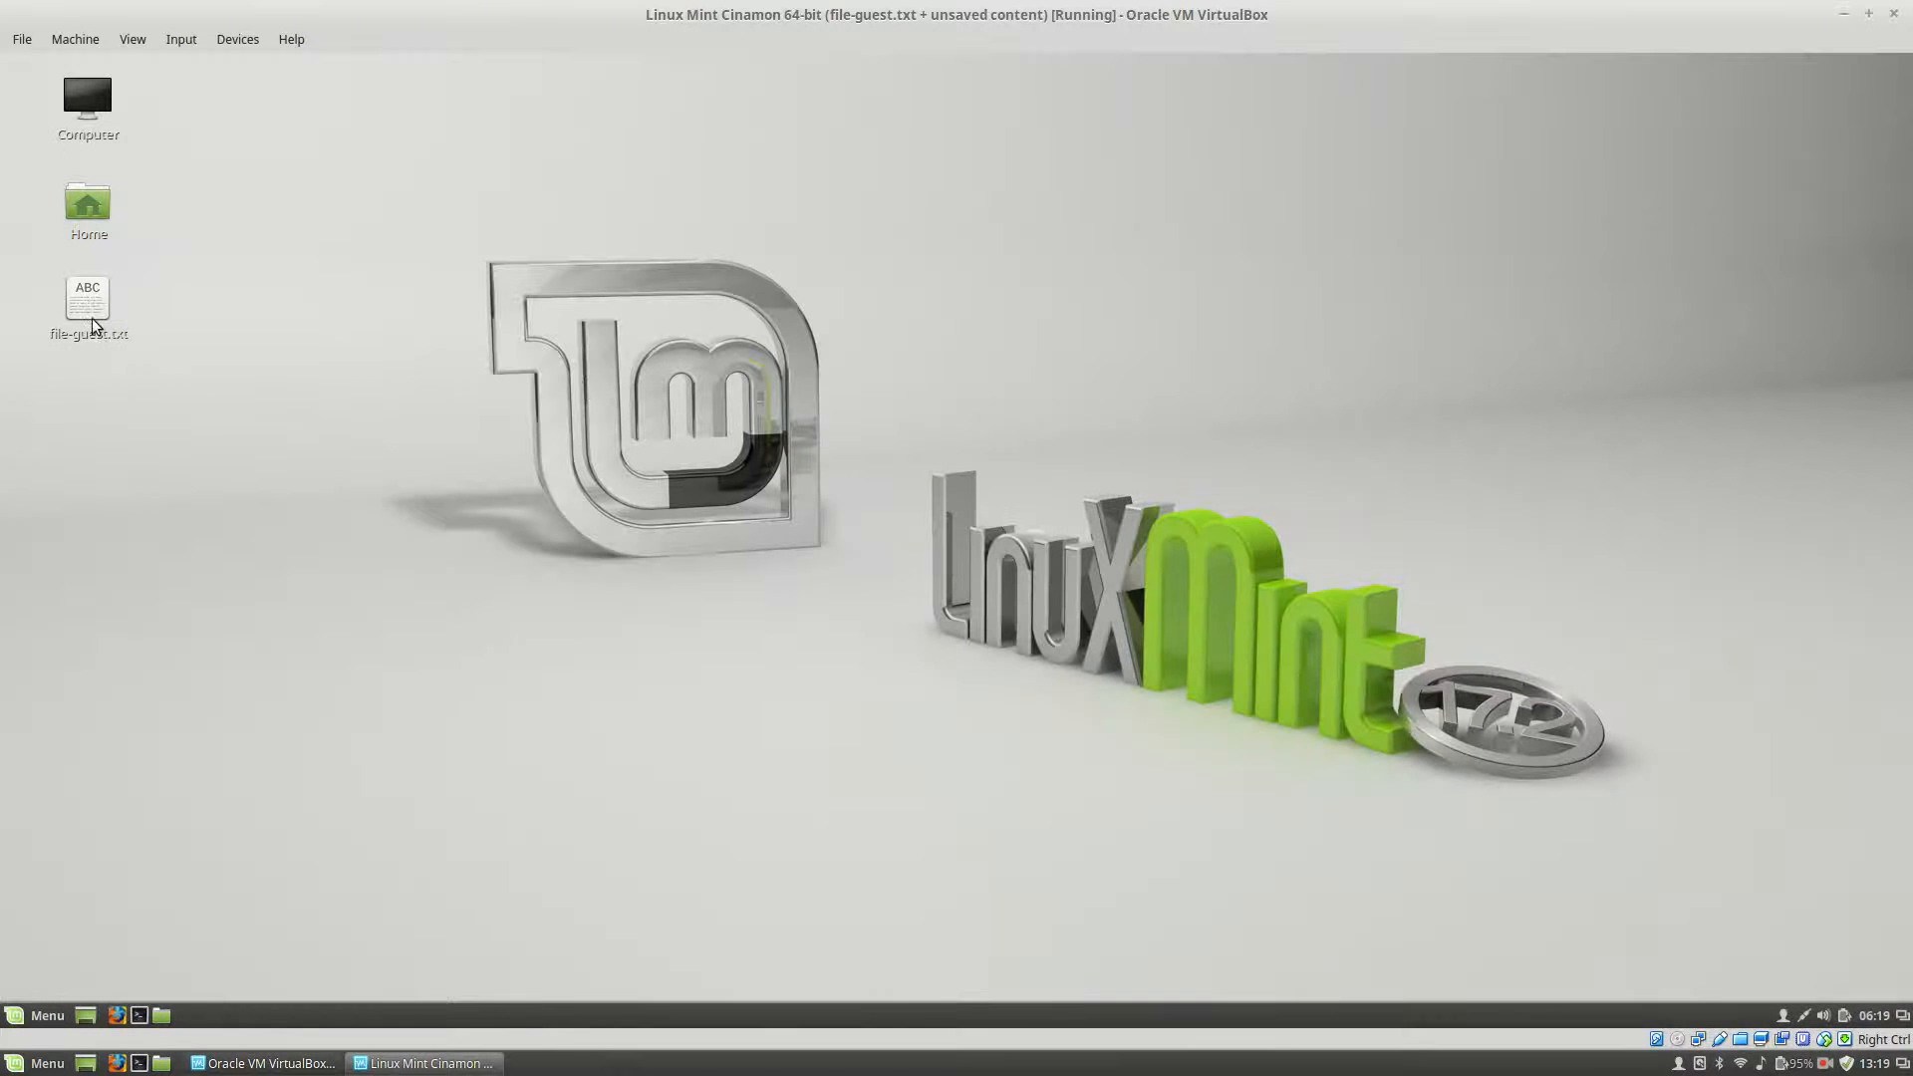
# Check the content of file-guest.txt on the guest desktop, close it, and shut down the Linux Mint guest
pyautogui.doubleClick(89, 304)
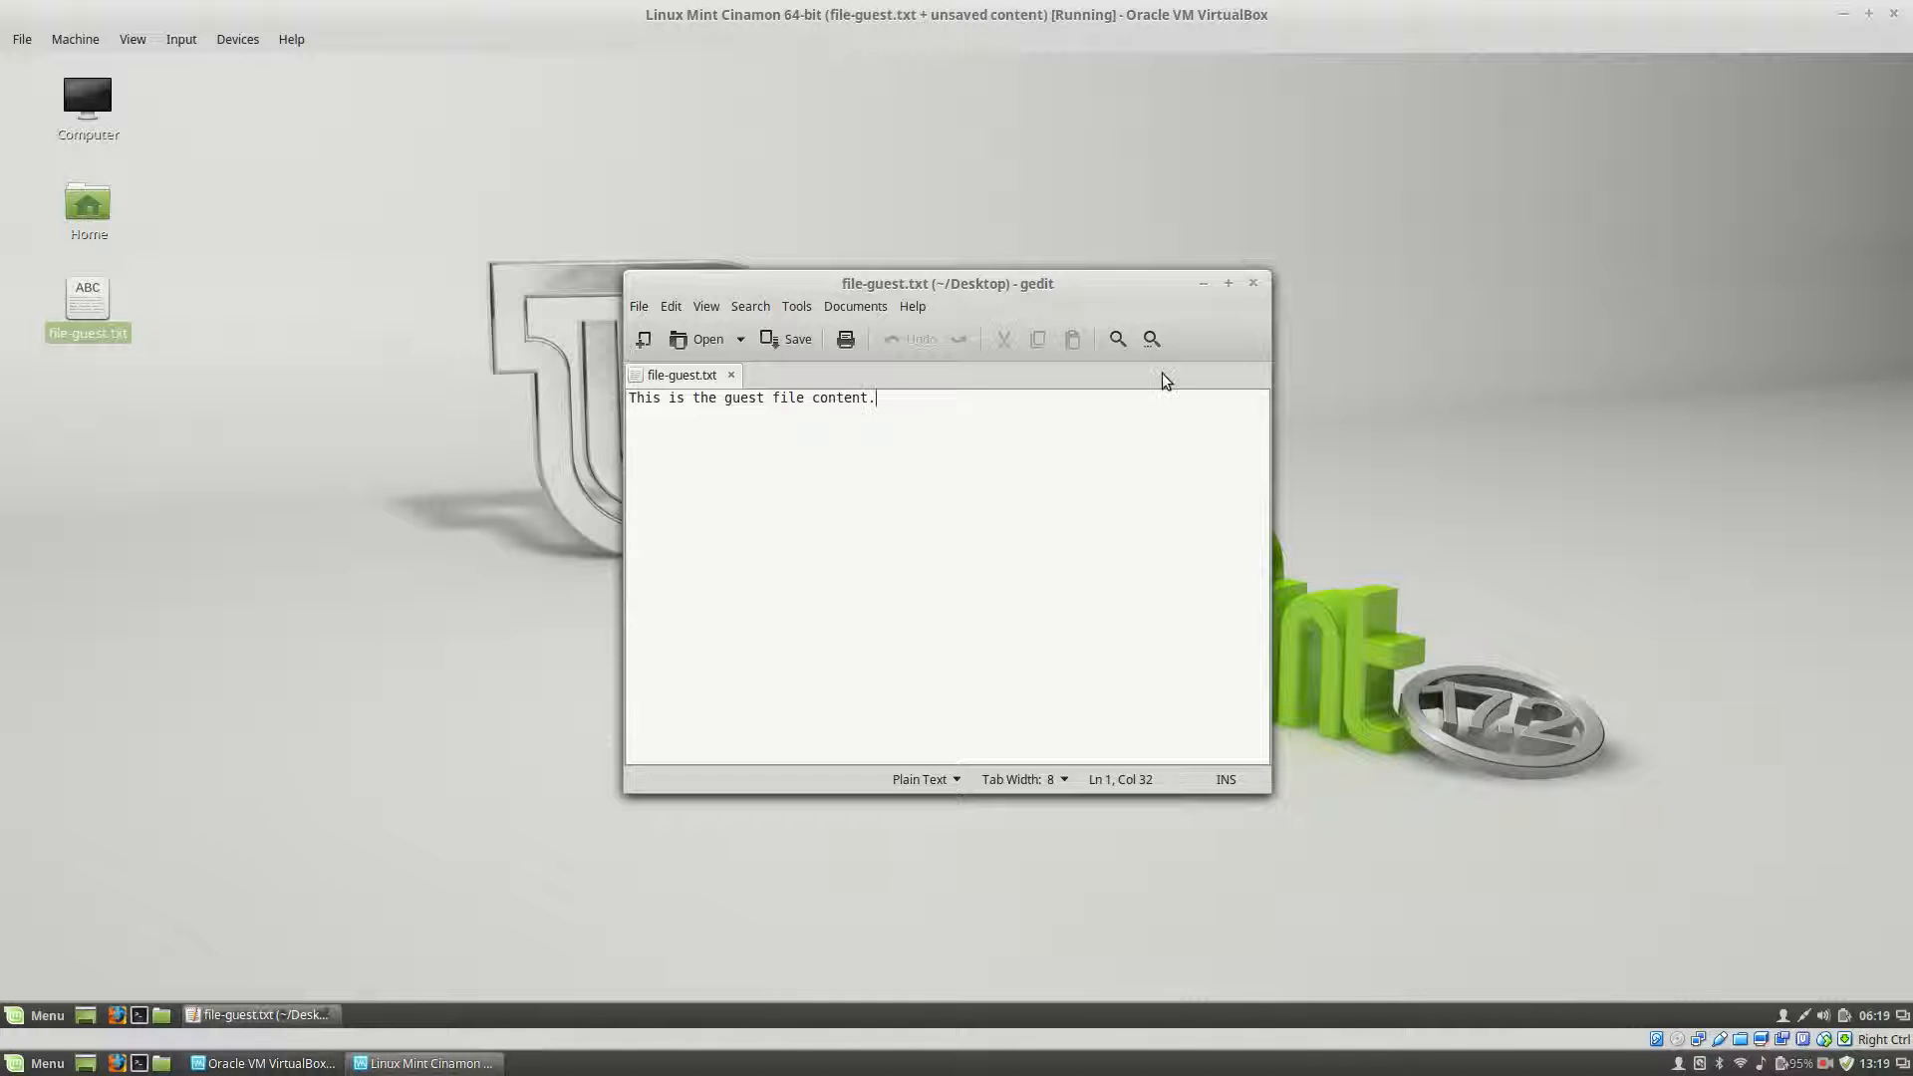
pyautogui.click(1252, 285)
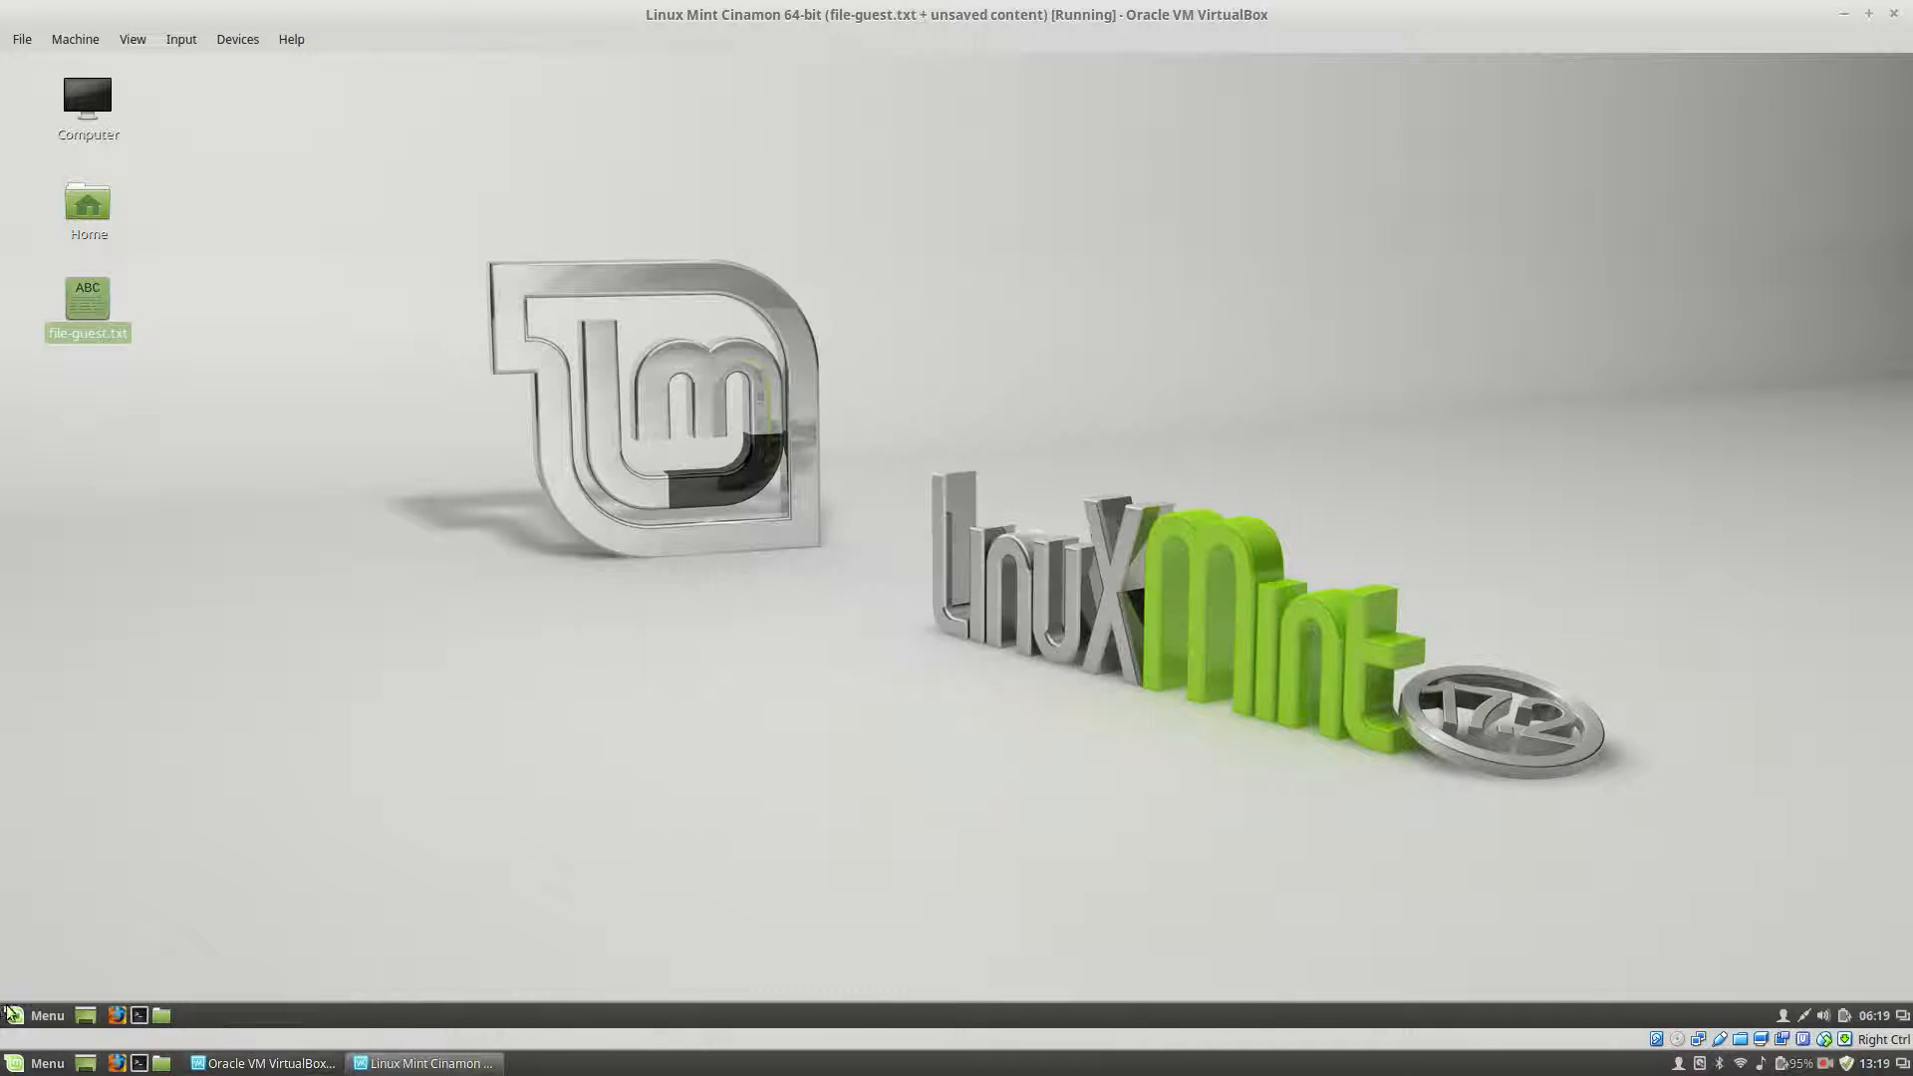
pyautogui.click(38, 1015)
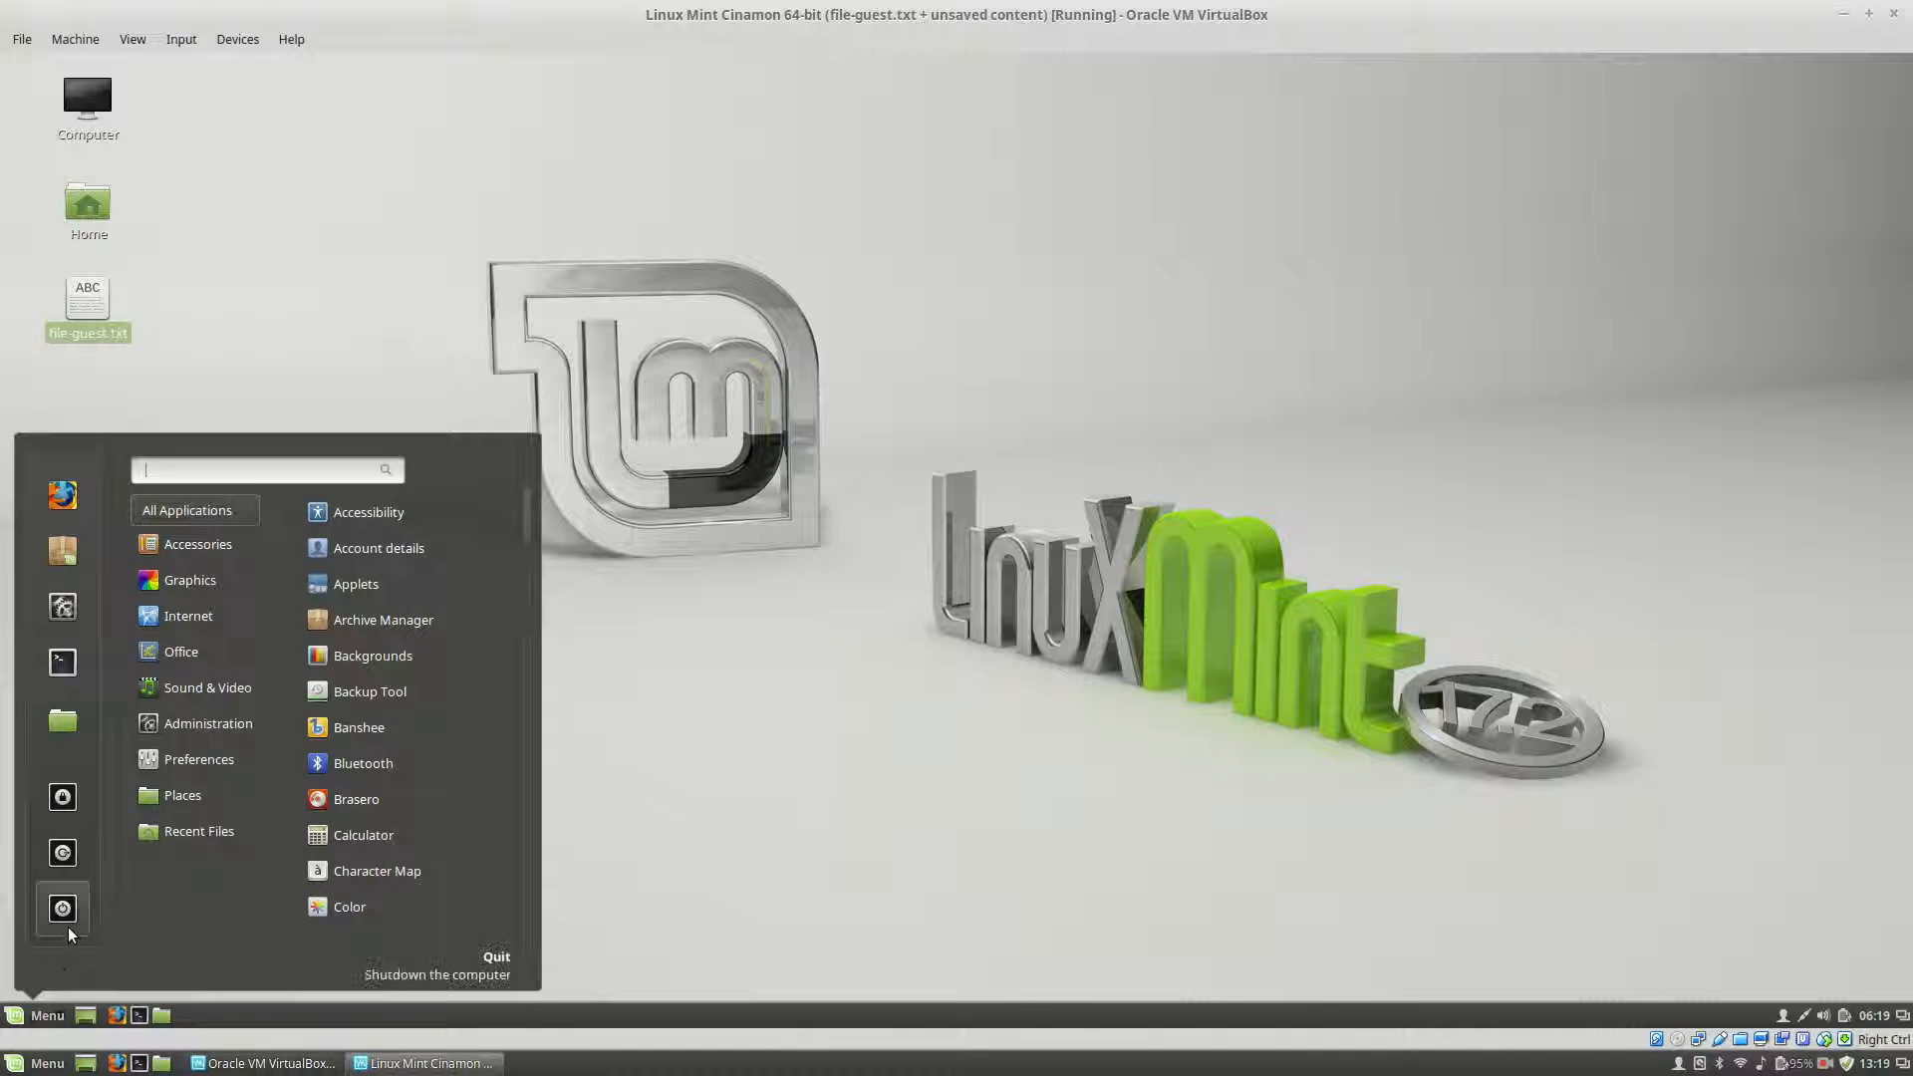
pyautogui.click(63, 908)
pyautogui.click(1093, 589)
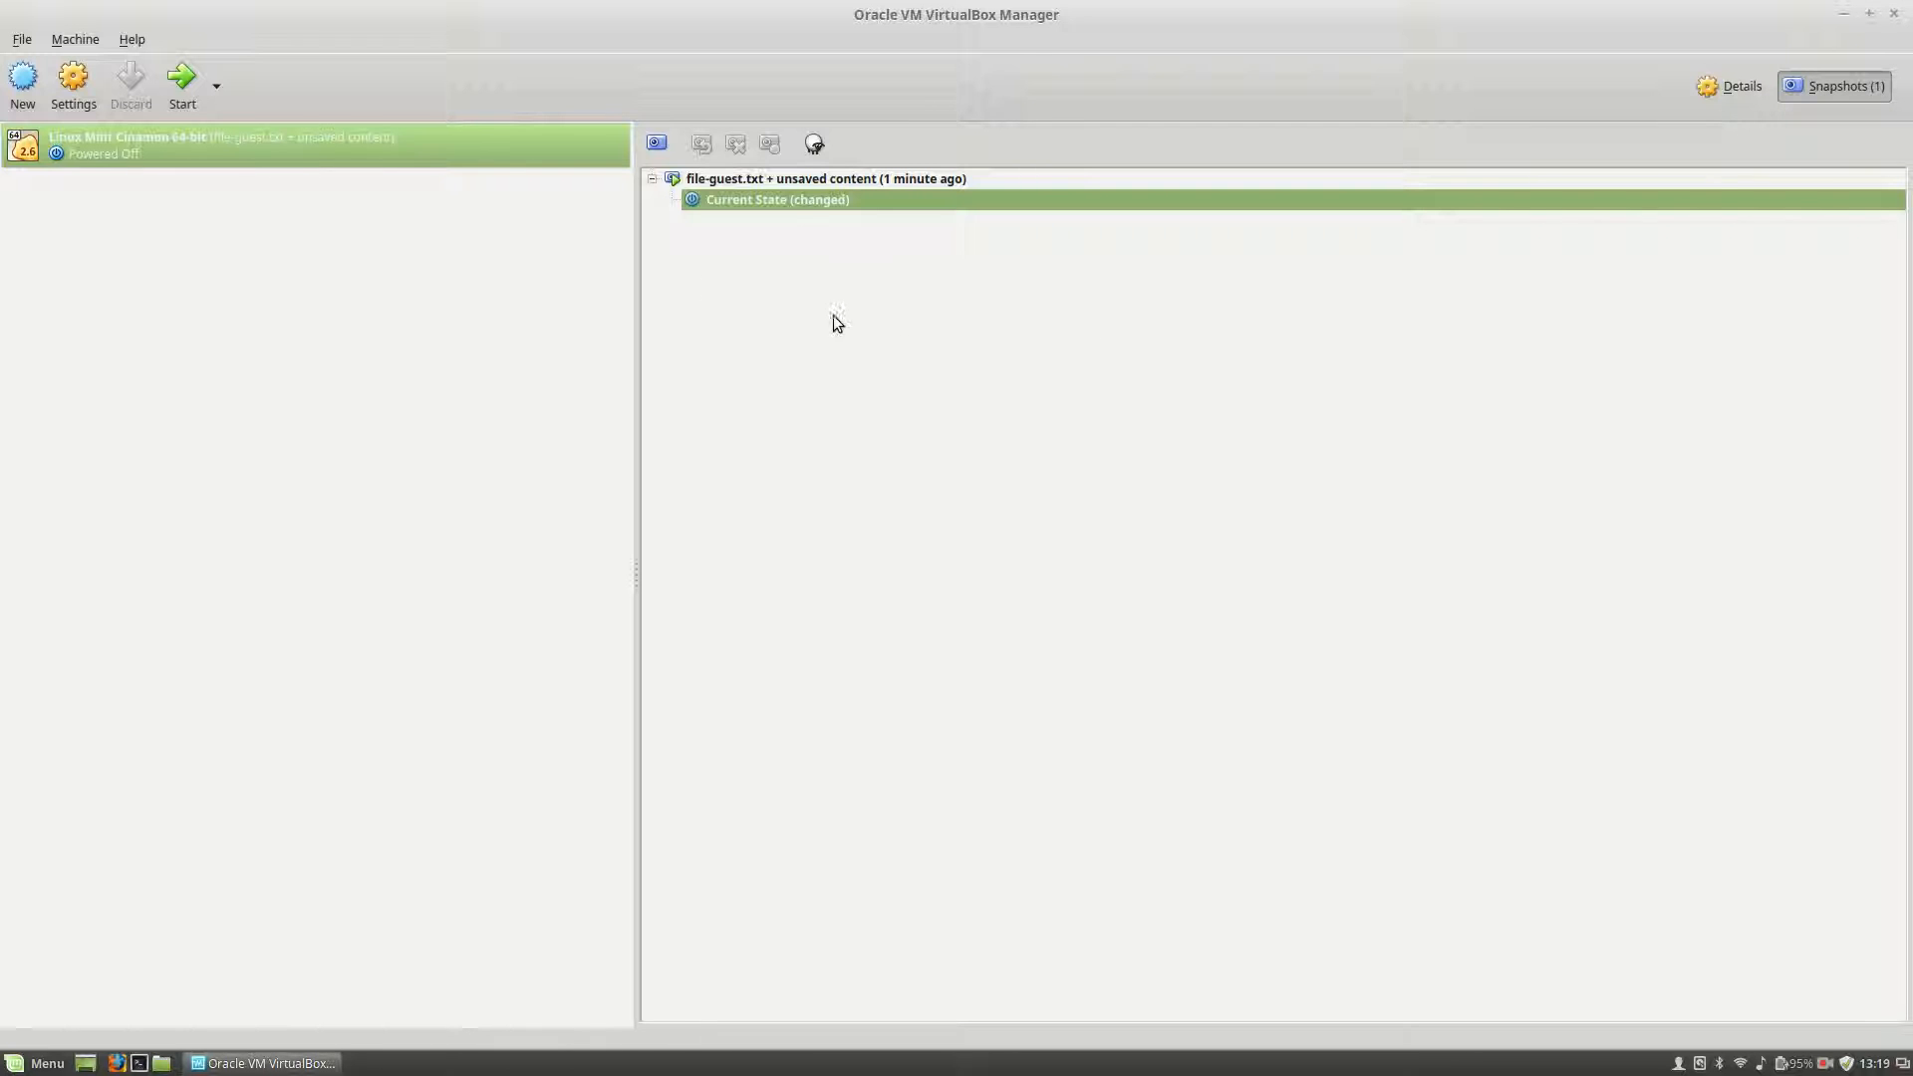
# Compare the details of the "file-guest.txt + unsaved content" snapshot with those of the current state of the virtual machine
pyautogui.click(720, 183)
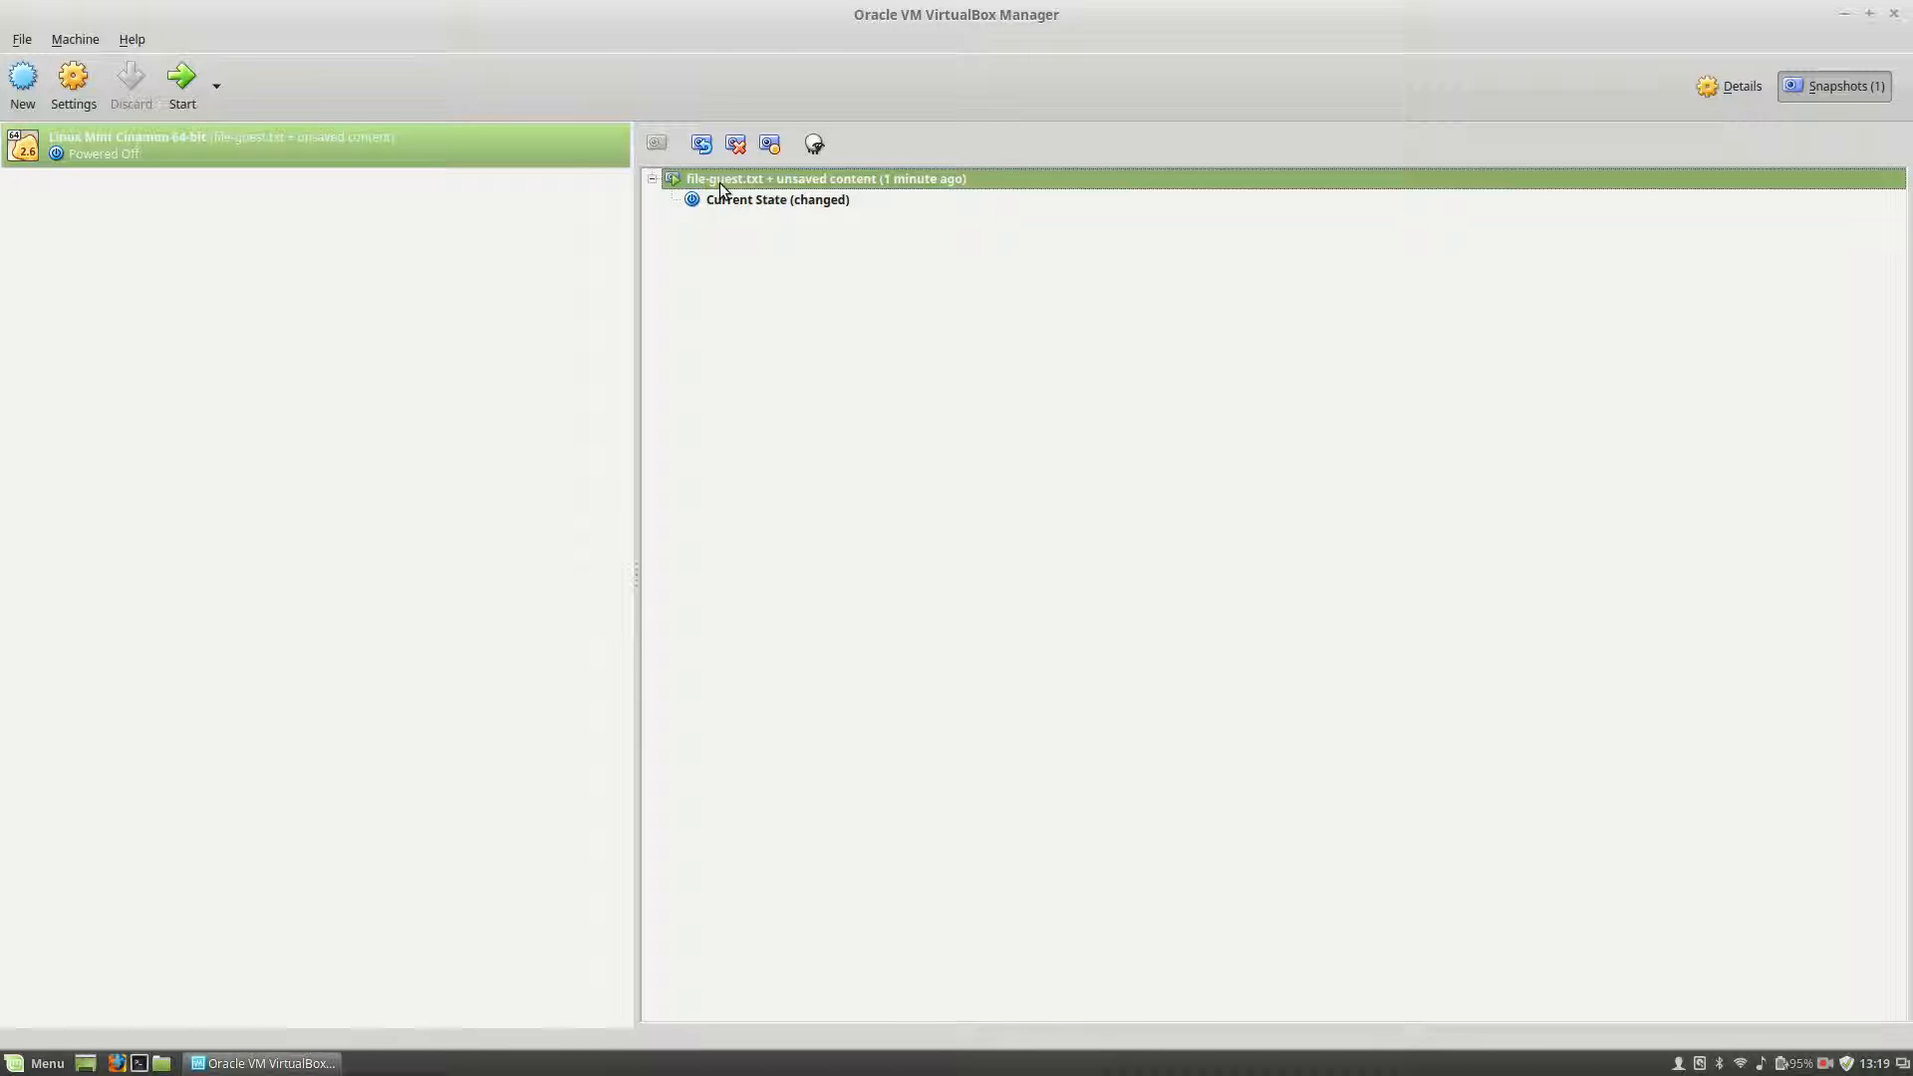
pyautogui.click(749, 206)
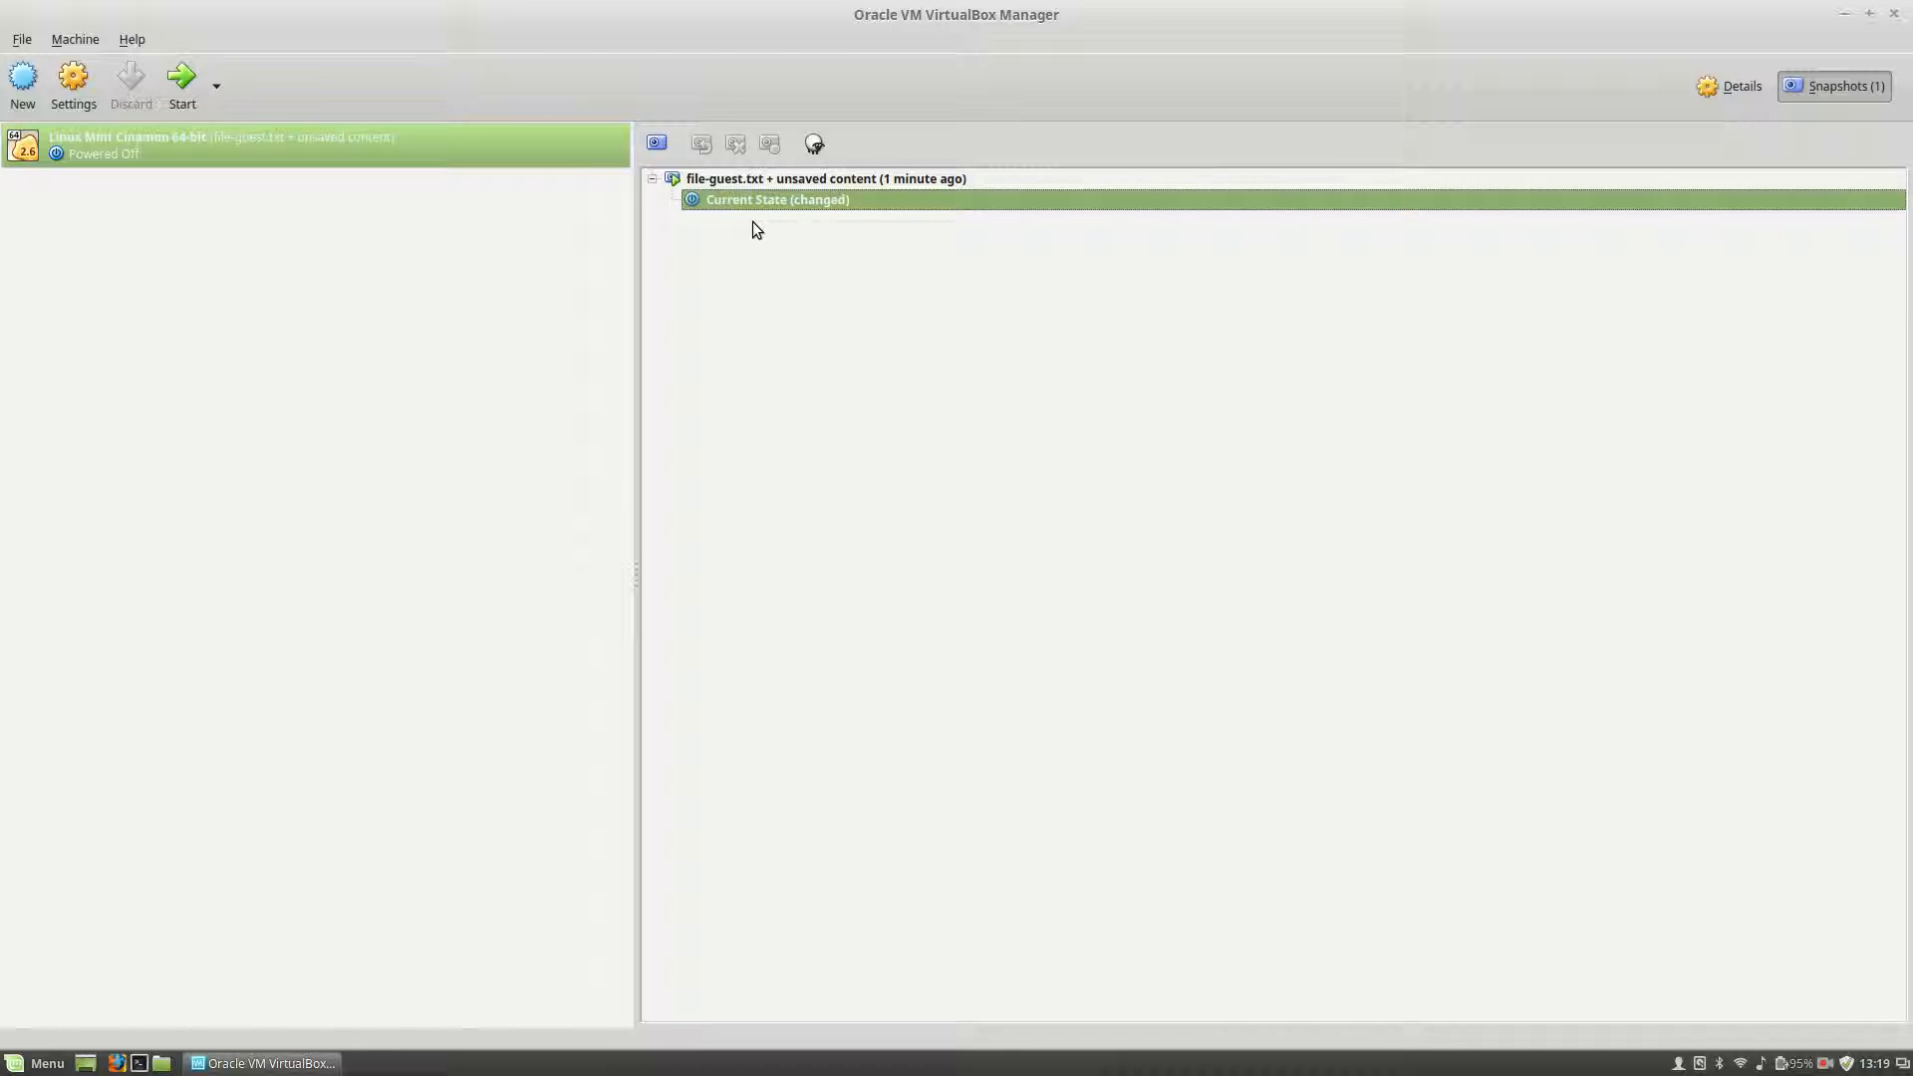
pyautogui.moveTo(721, 181)
pyautogui.moveTo(800, 212)
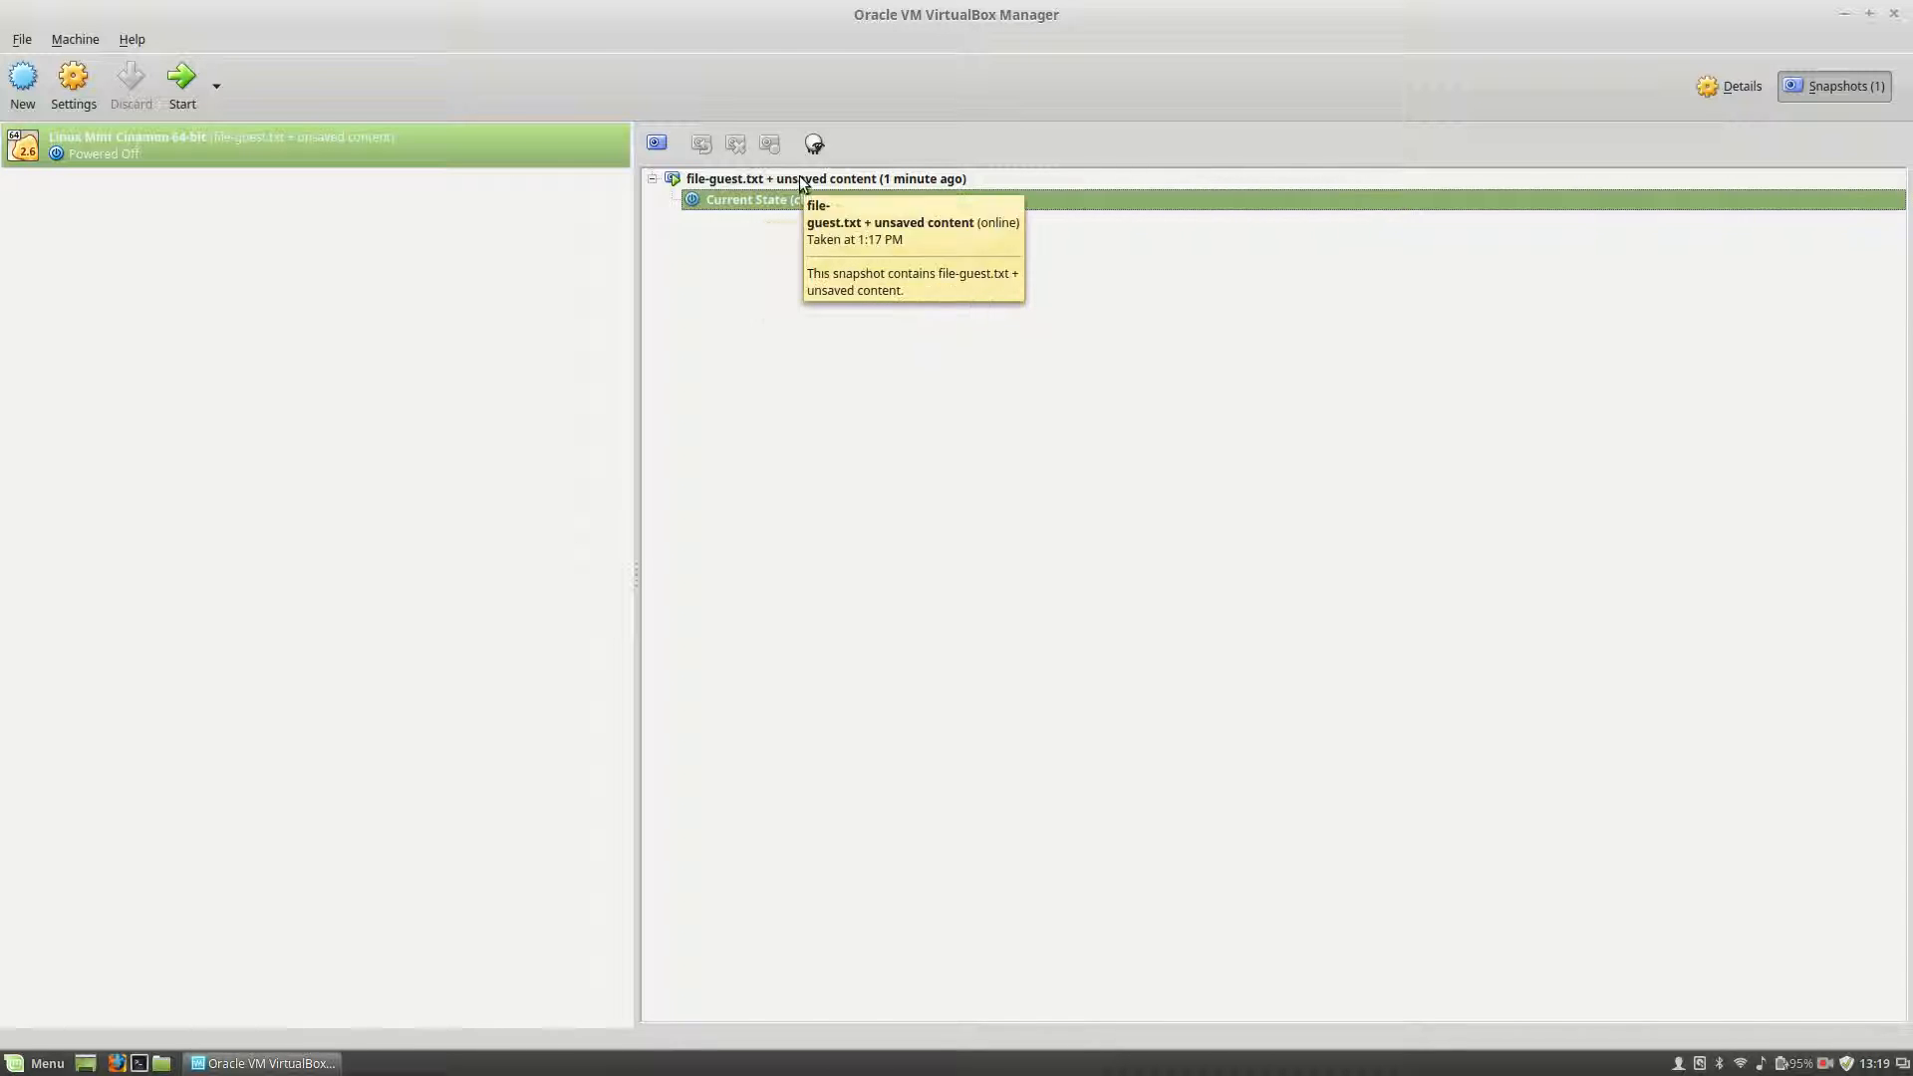
pyautogui.click(802, 180)
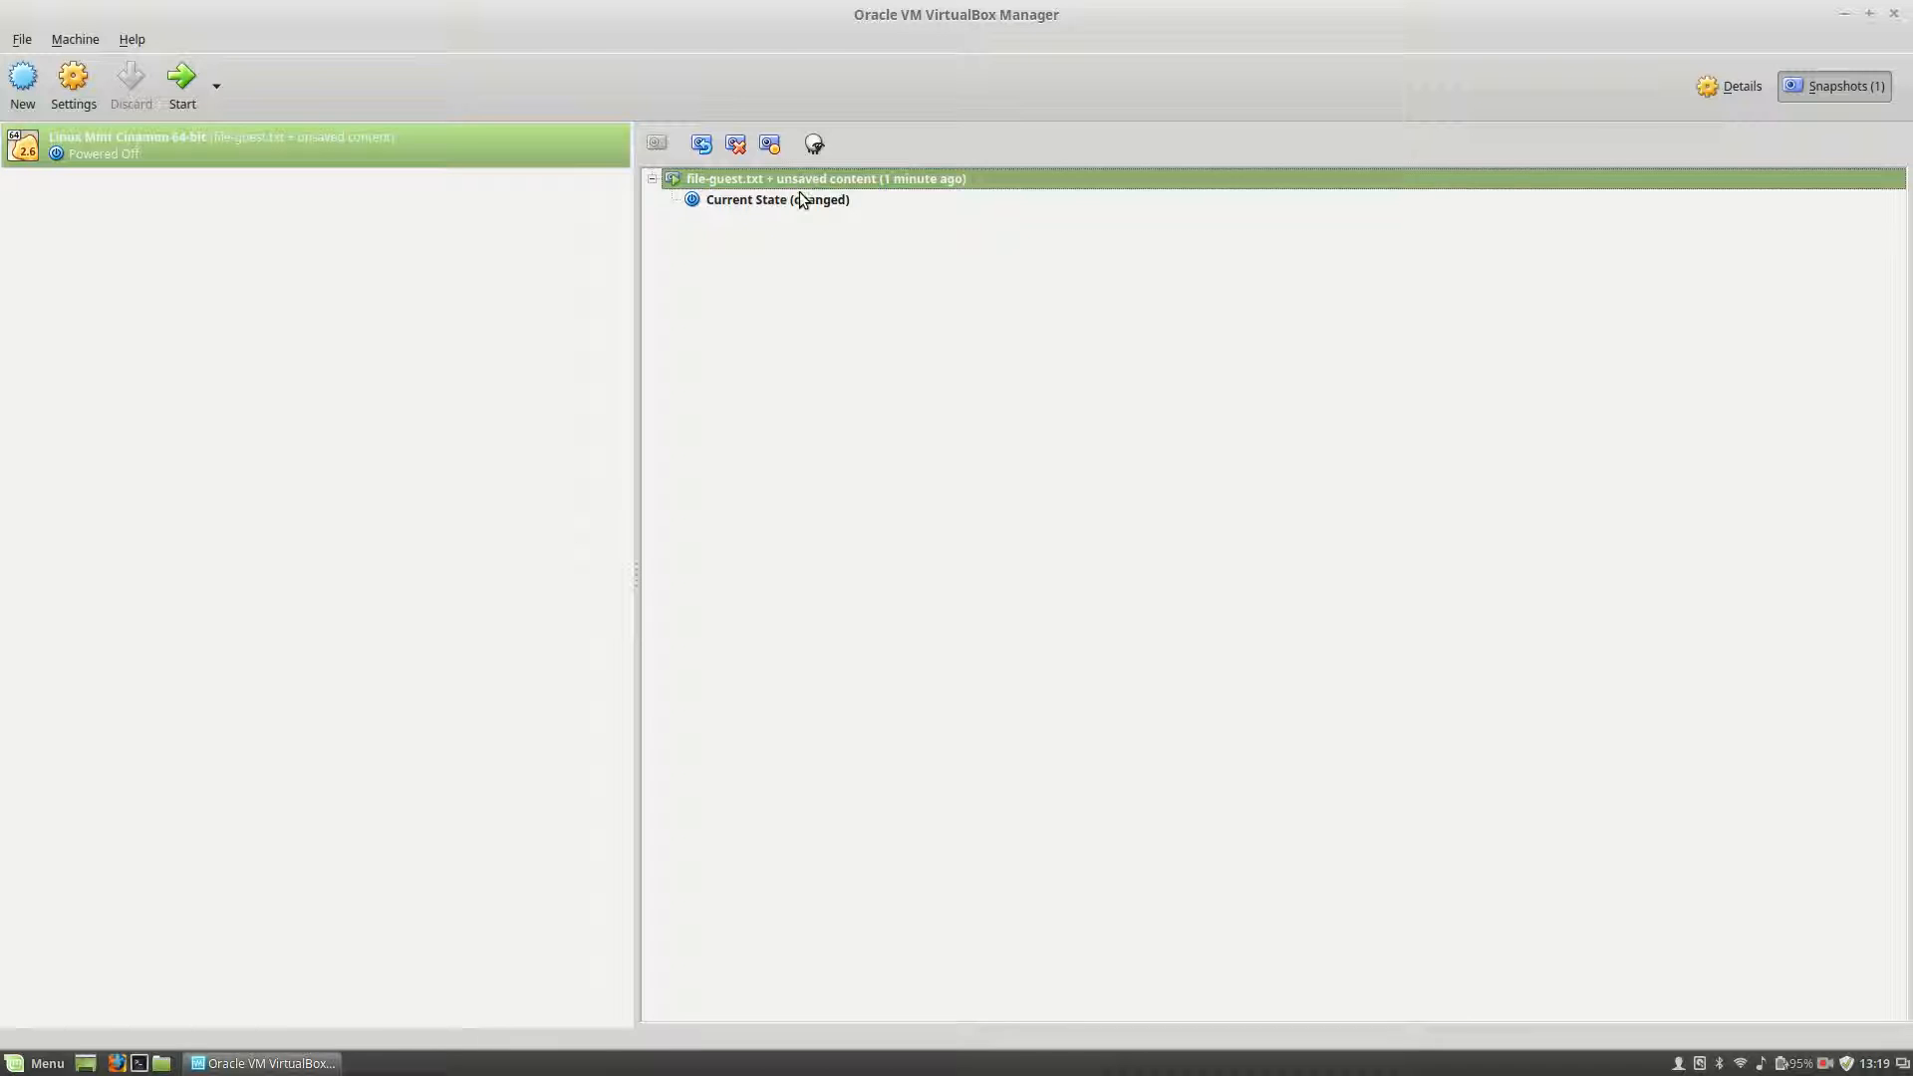
pyautogui.moveTo(800, 206)
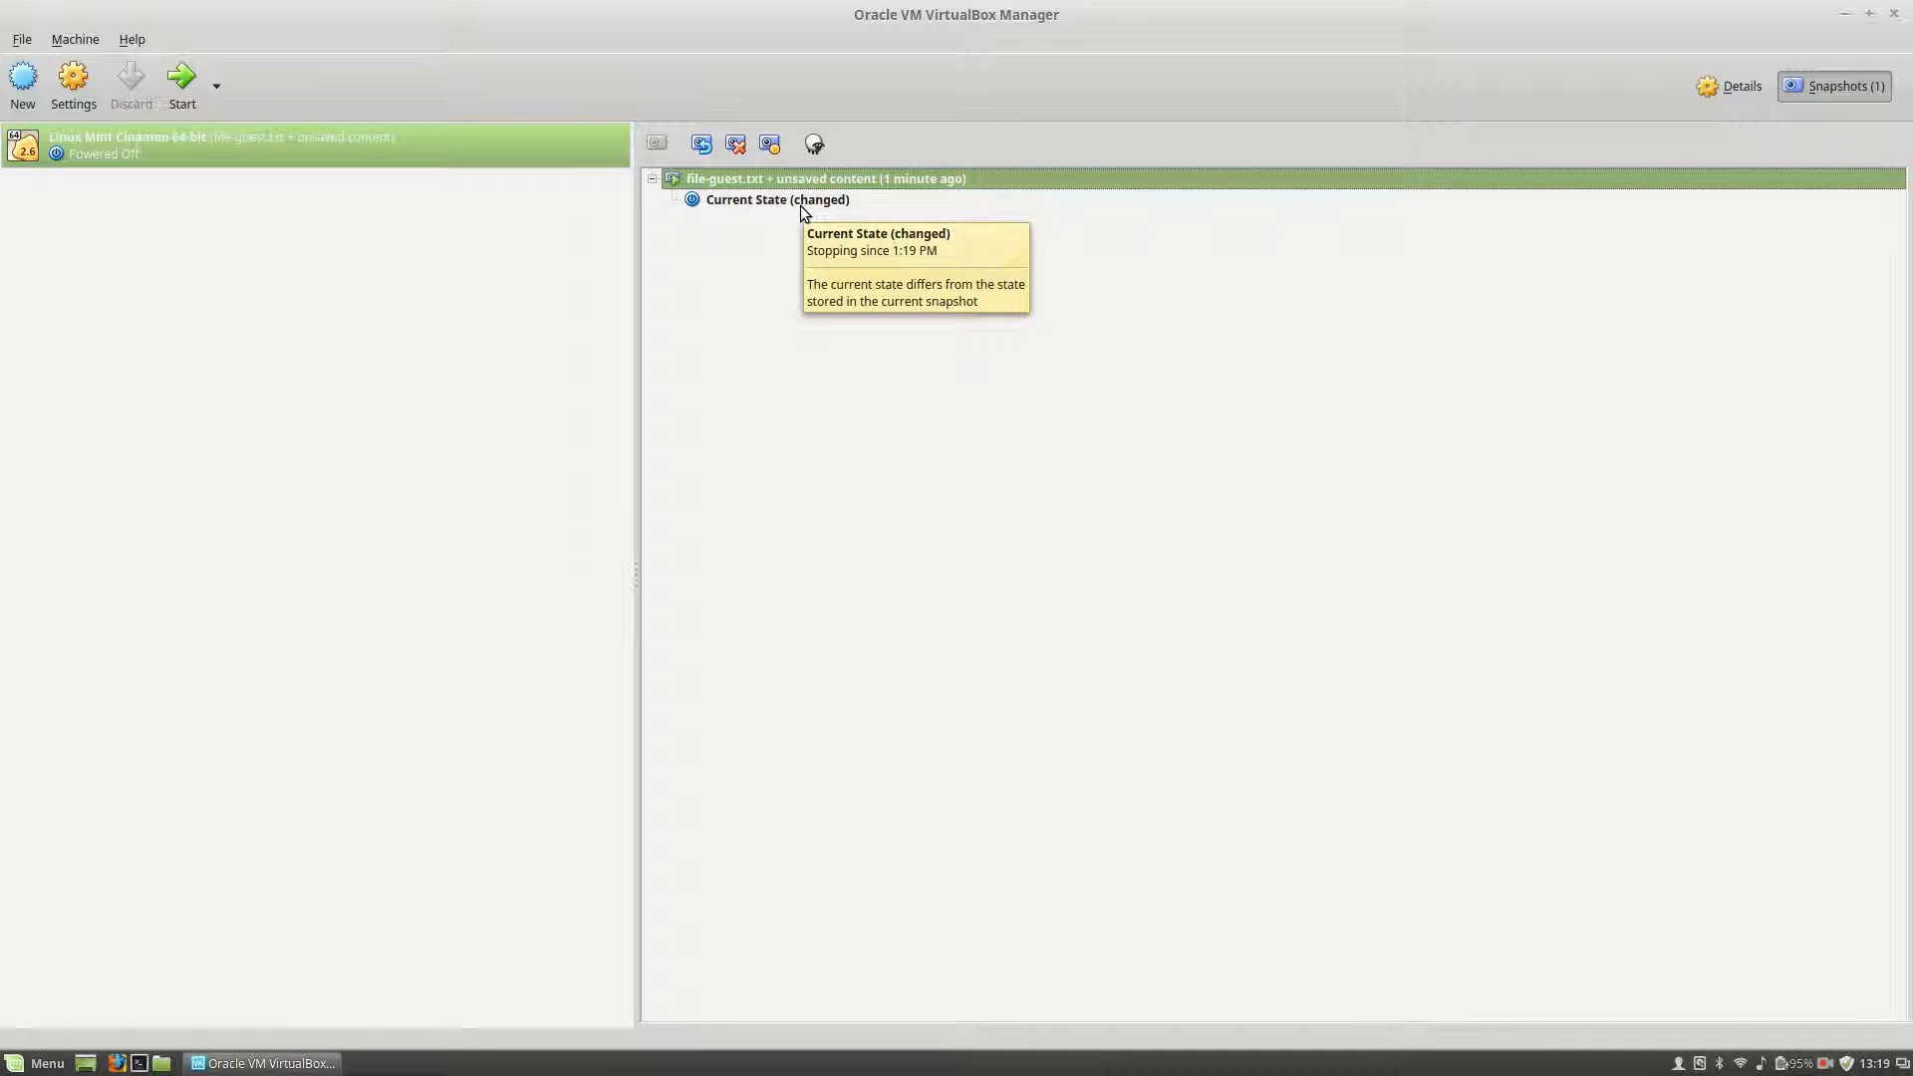
pyautogui.click(802, 207)
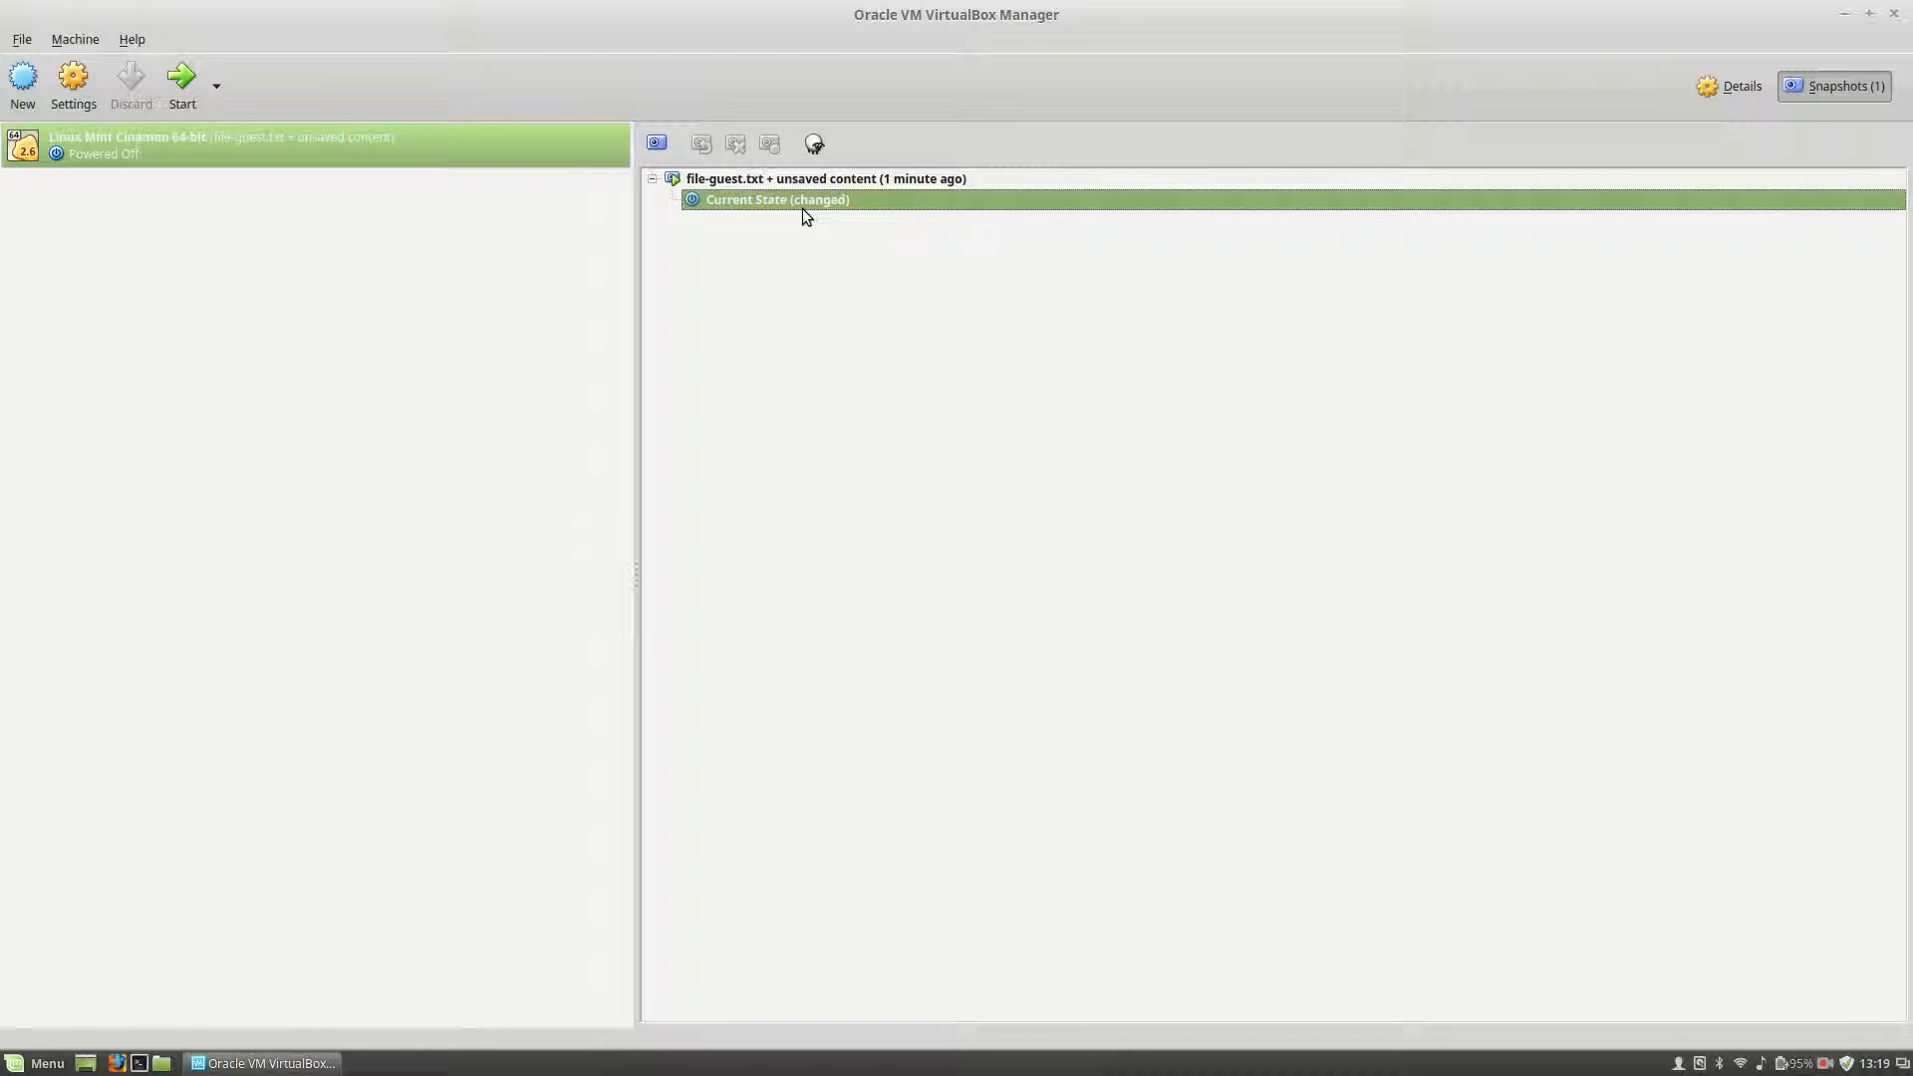
pyautogui.moveTo(802, 208)
pyautogui.moveTo(904, 208)
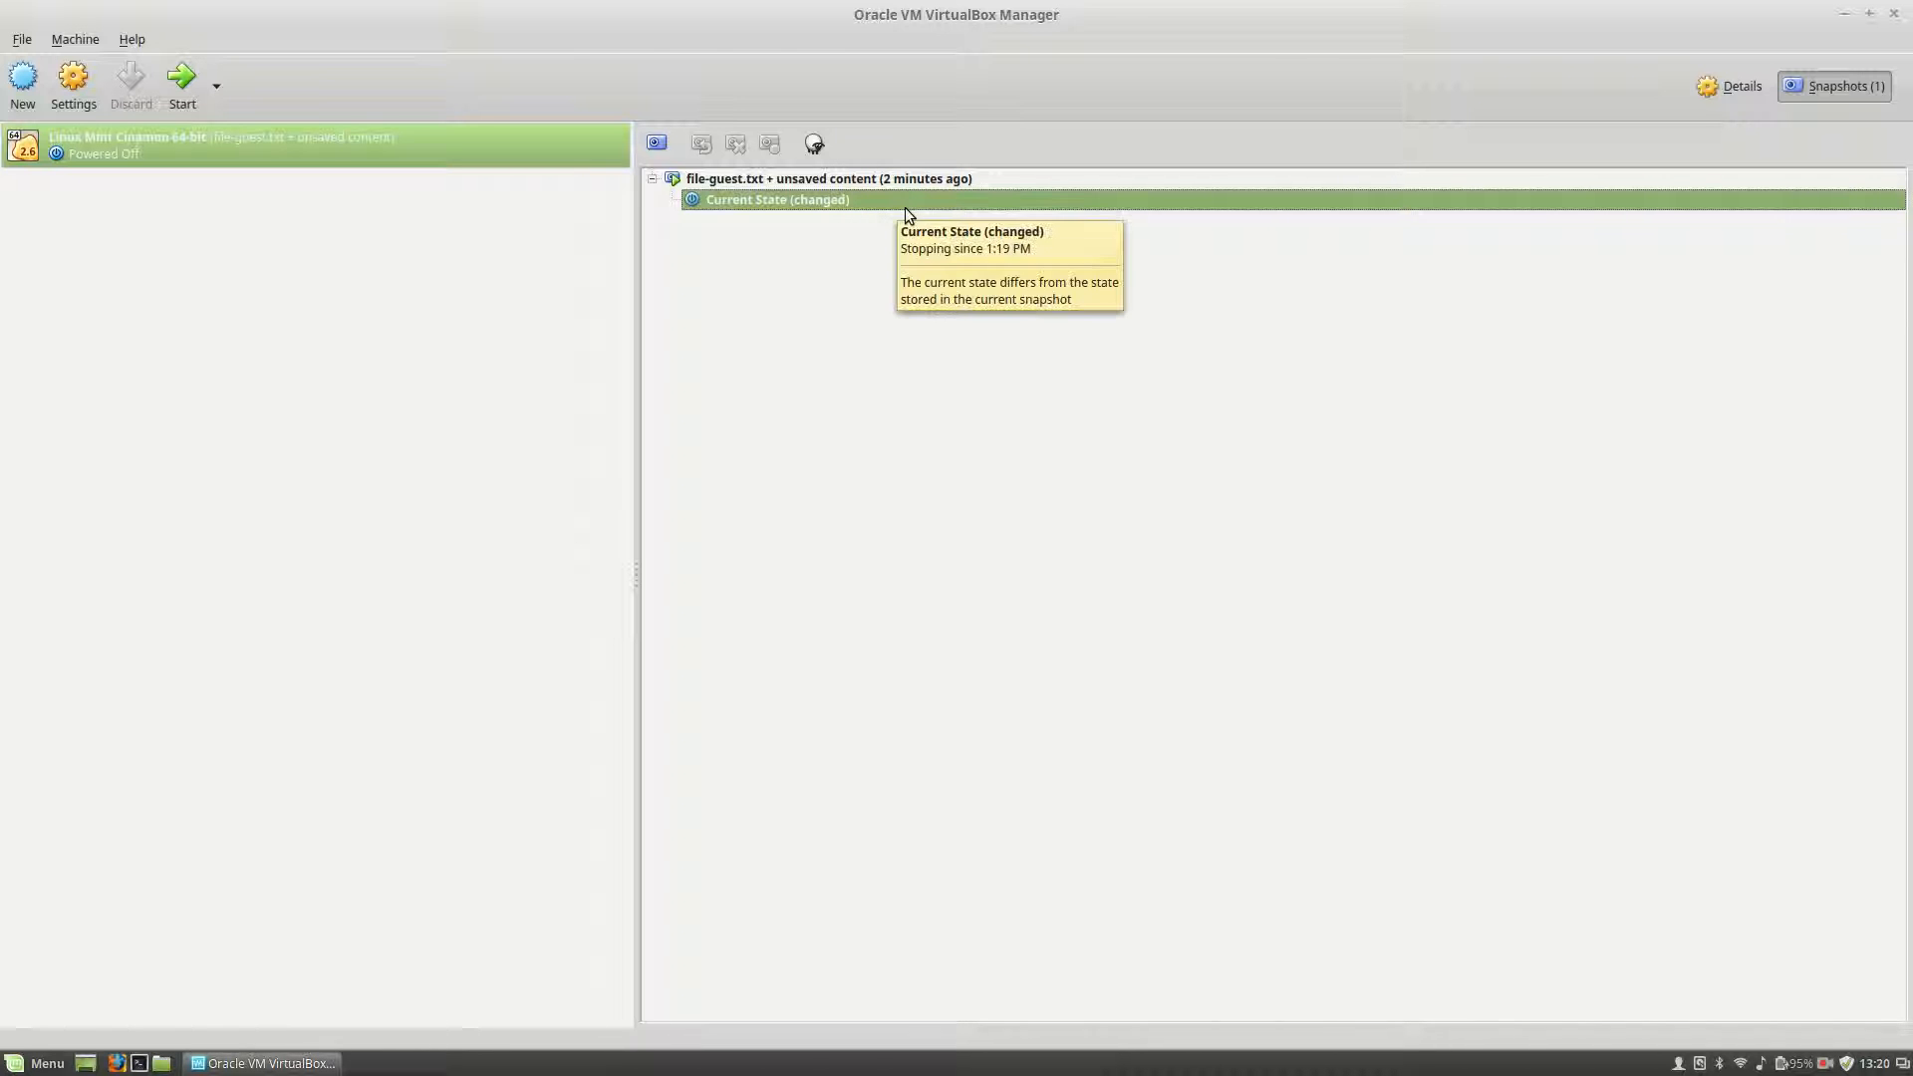
pyautogui.click(821, 176)
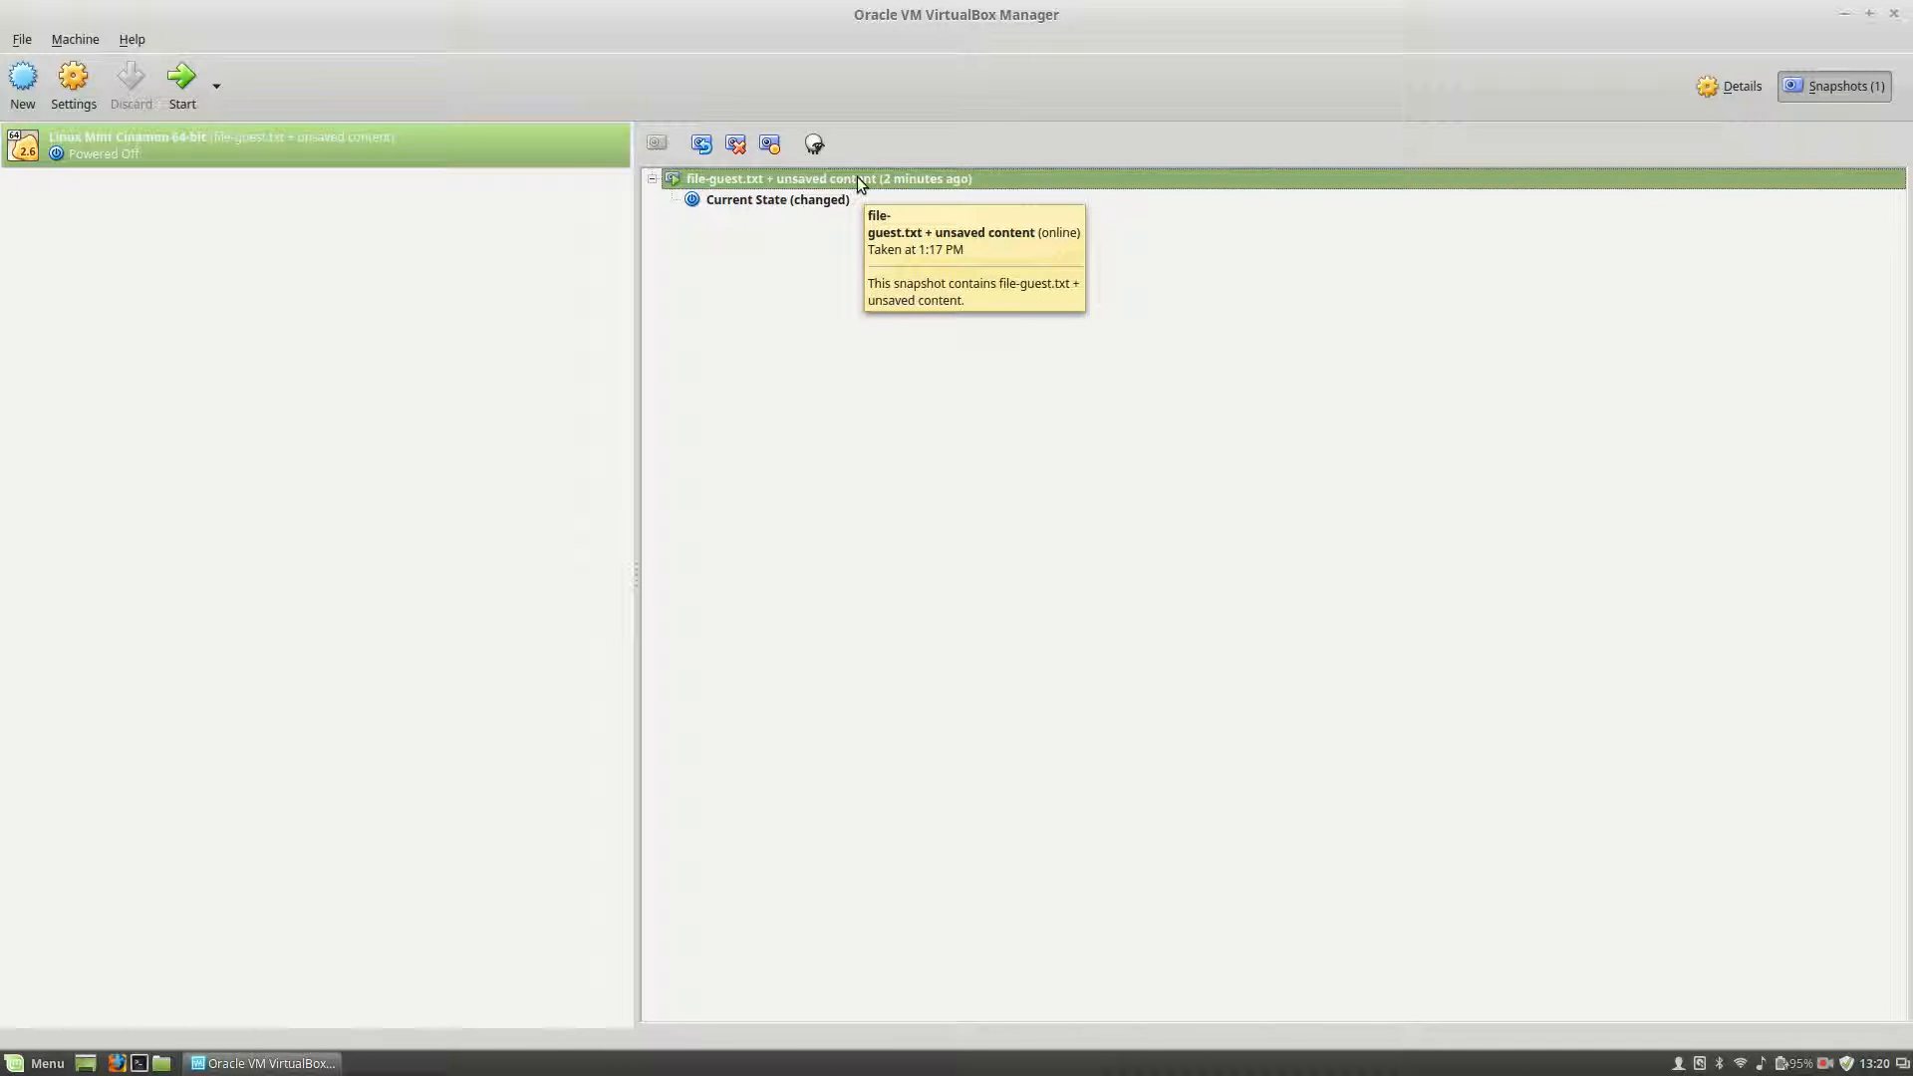
pyautogui.rightClick(791, 181)
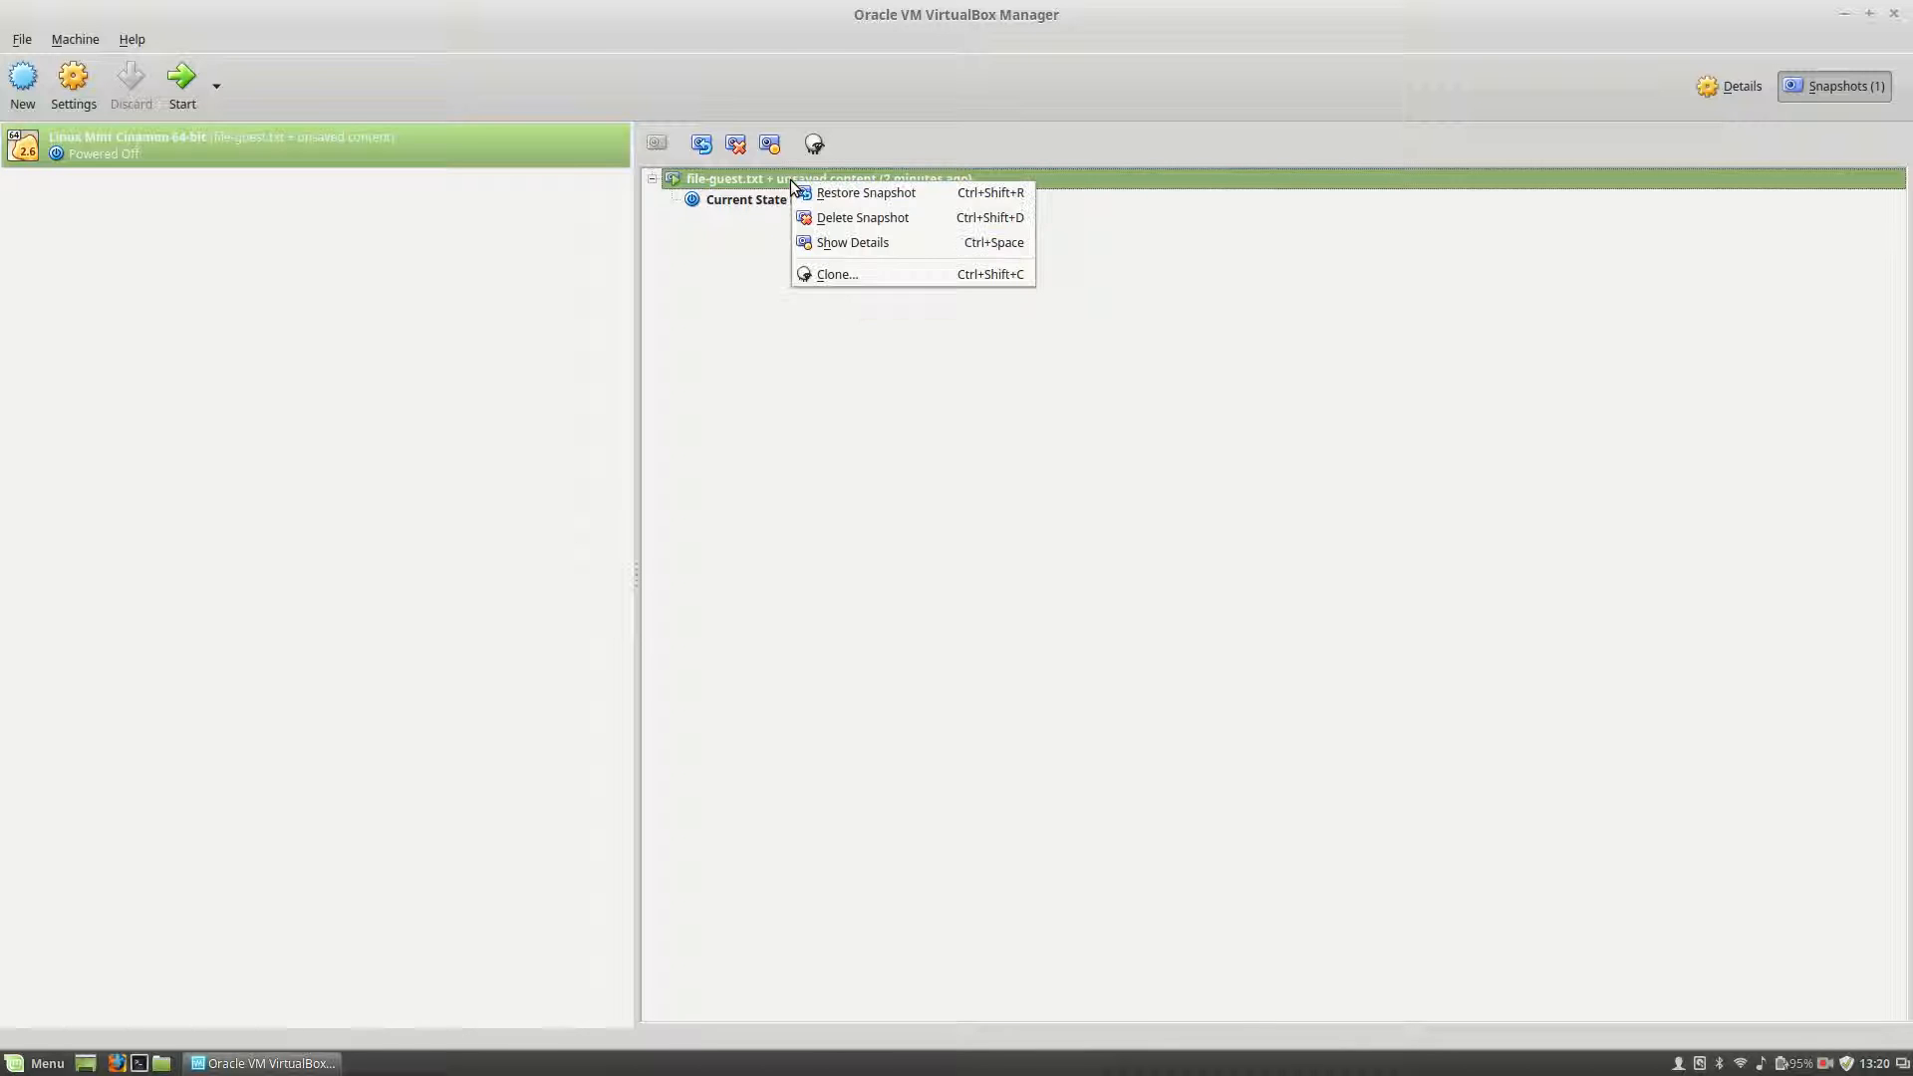
pyautogui.click(861, 194)
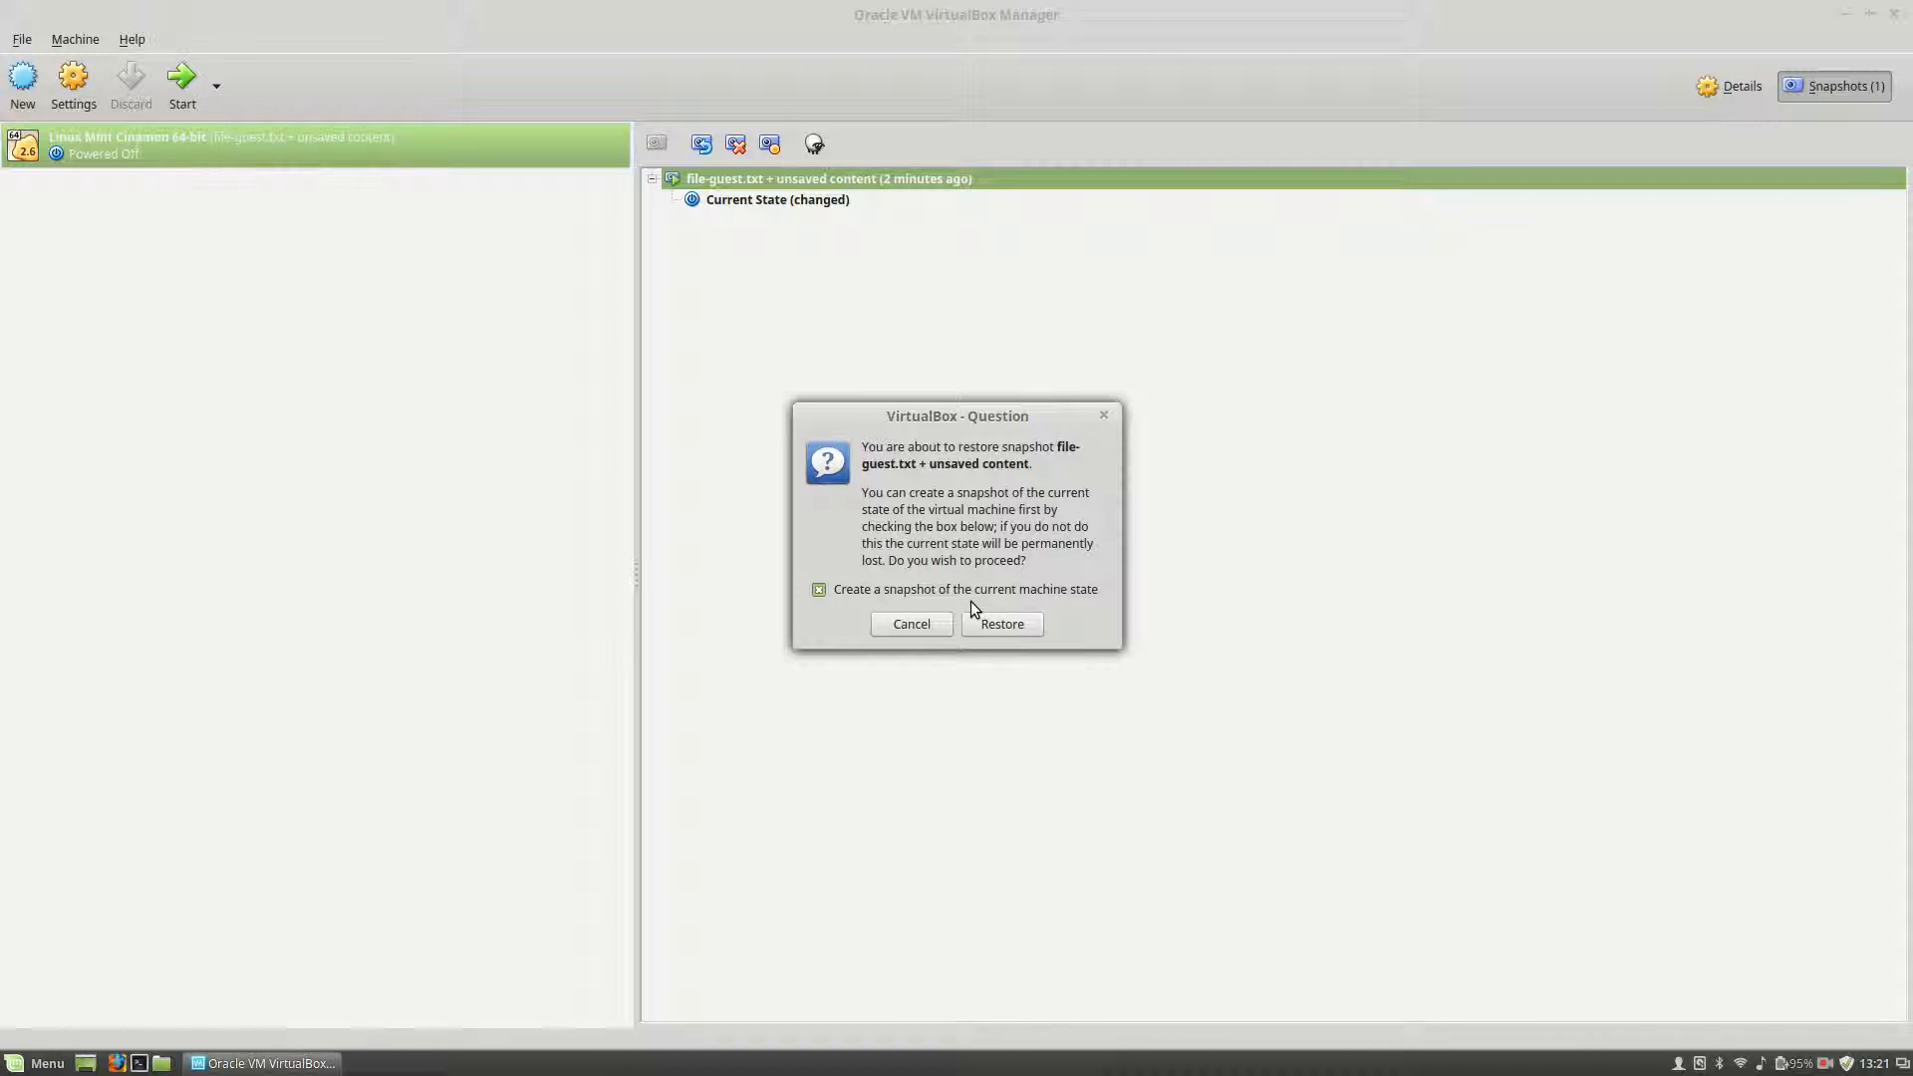
pyautogui.click(1013, 629)
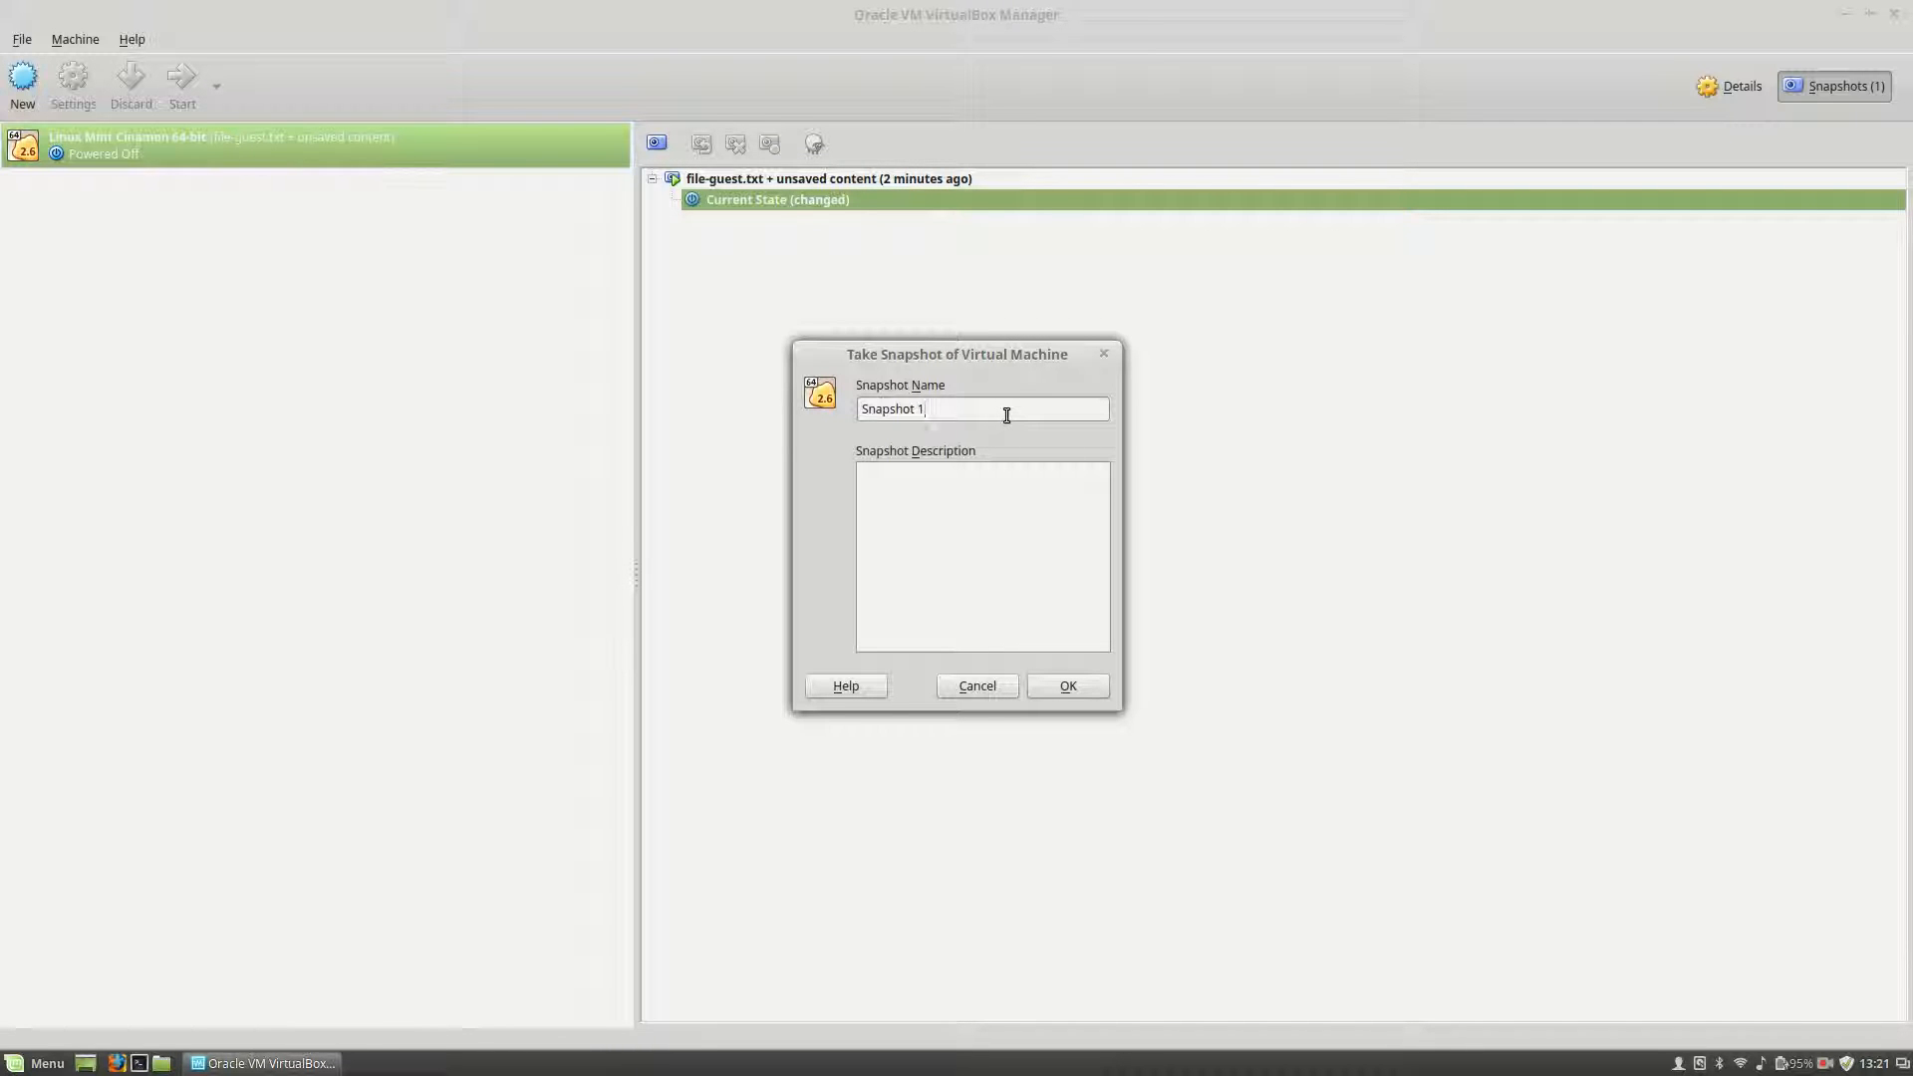
pyautogui.click(966, 692)
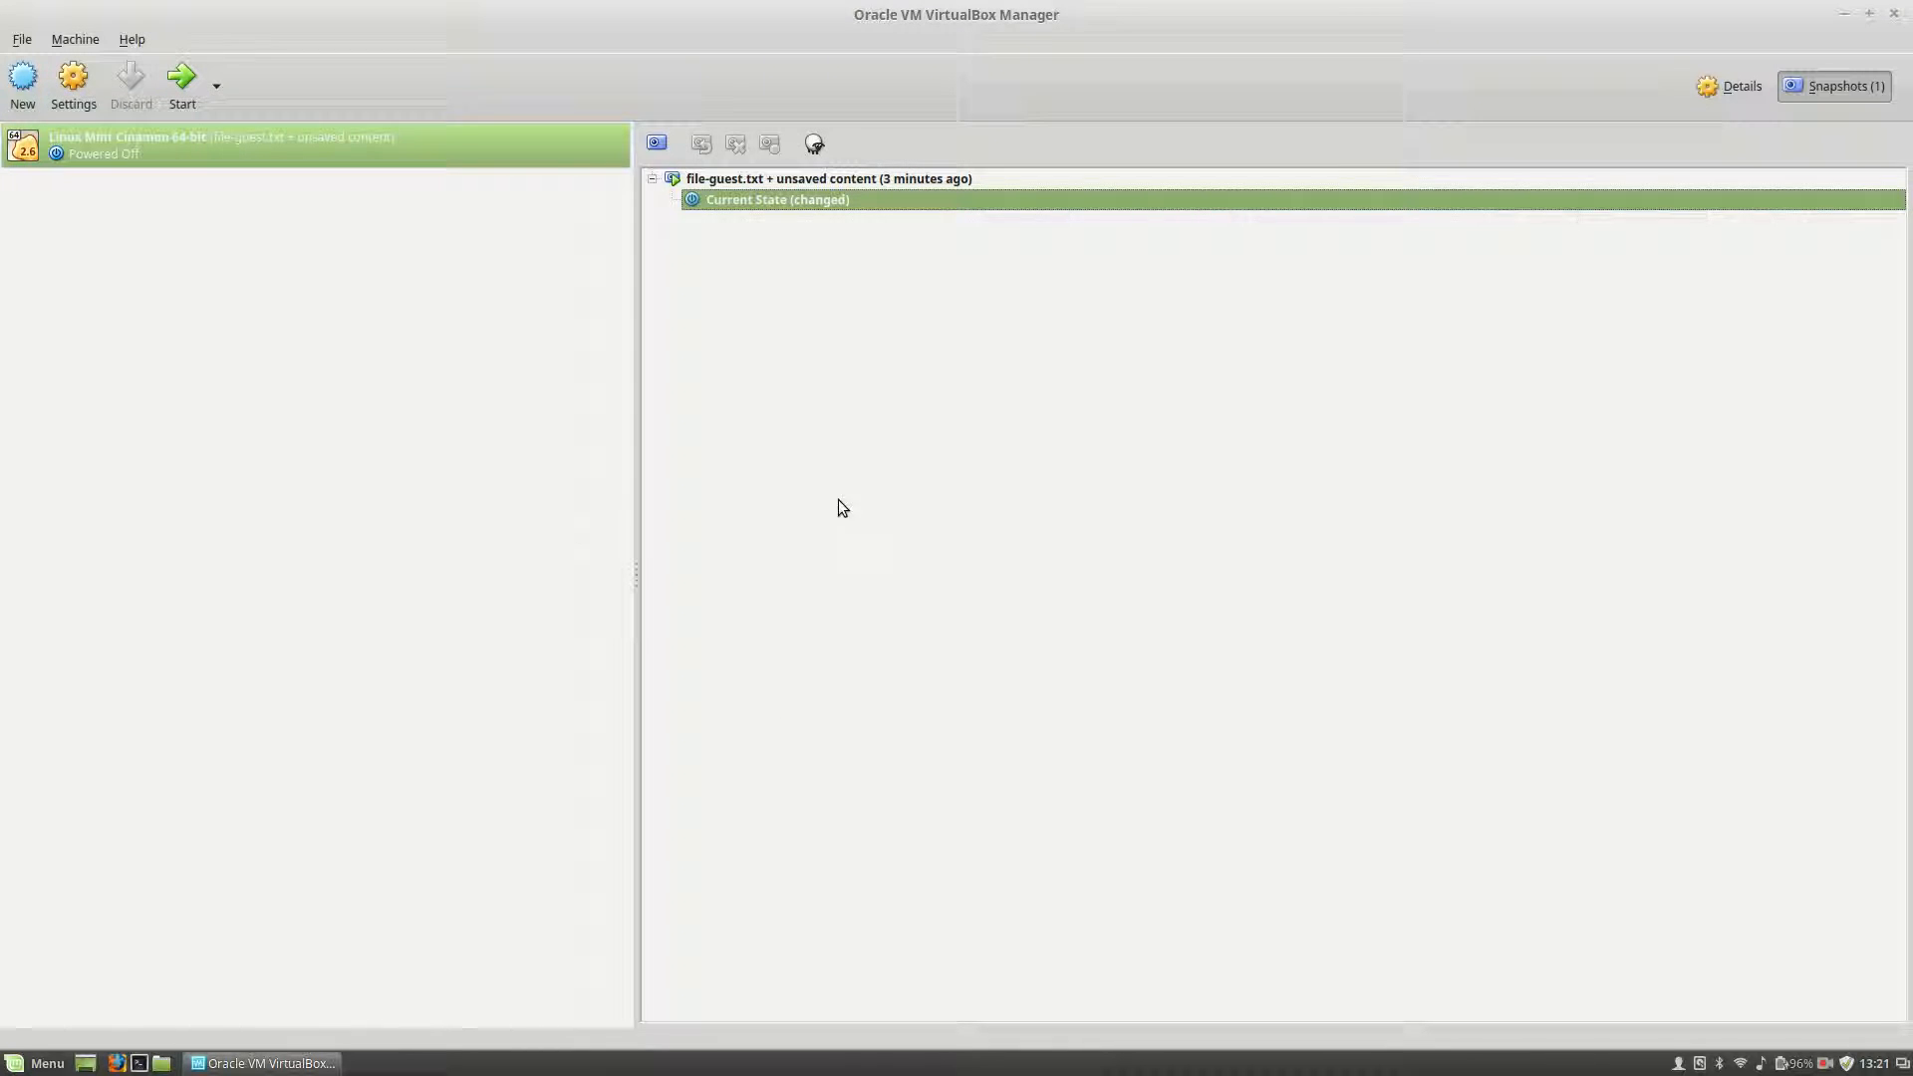
# Restore the "file-guest.txt + unsaved content" snapshot without creating a snapshot of the current machine state
pyautogui.rightClick(746, 182)
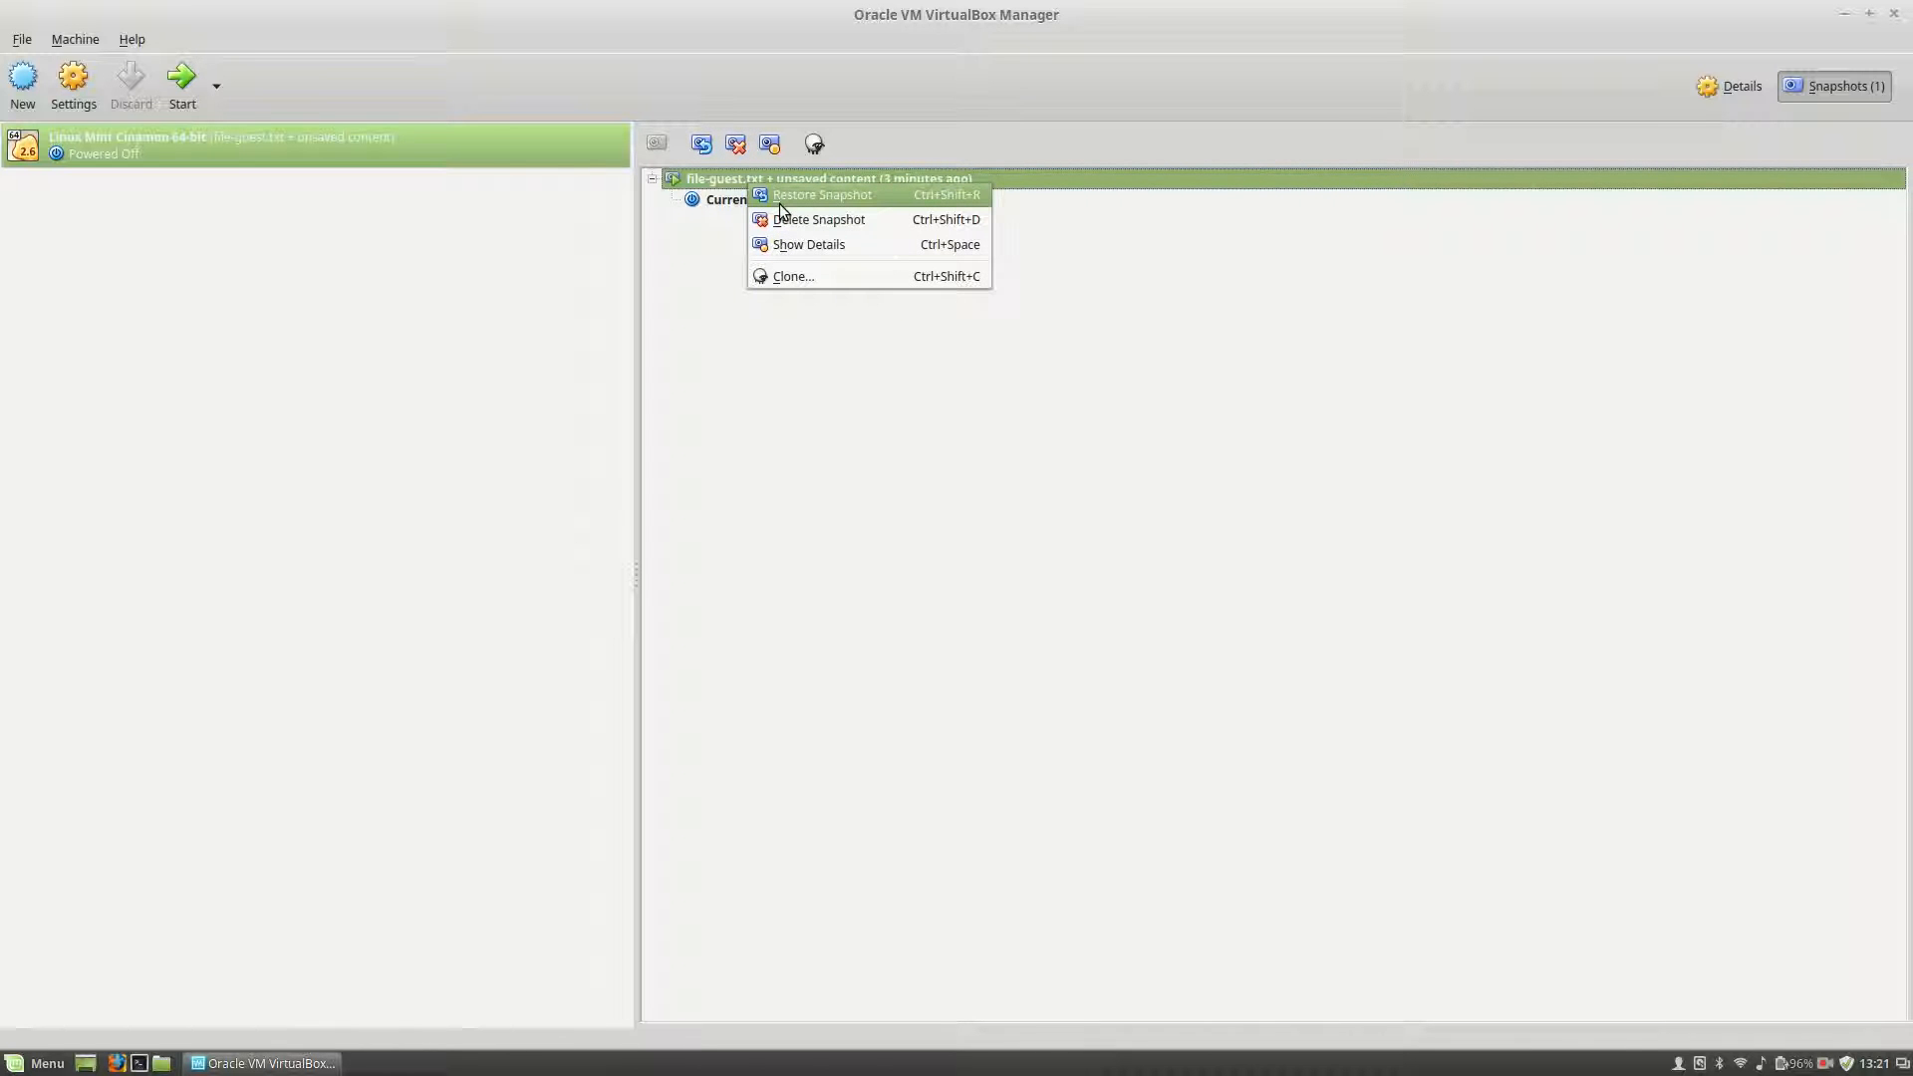
pyautogui.click(792, 375)
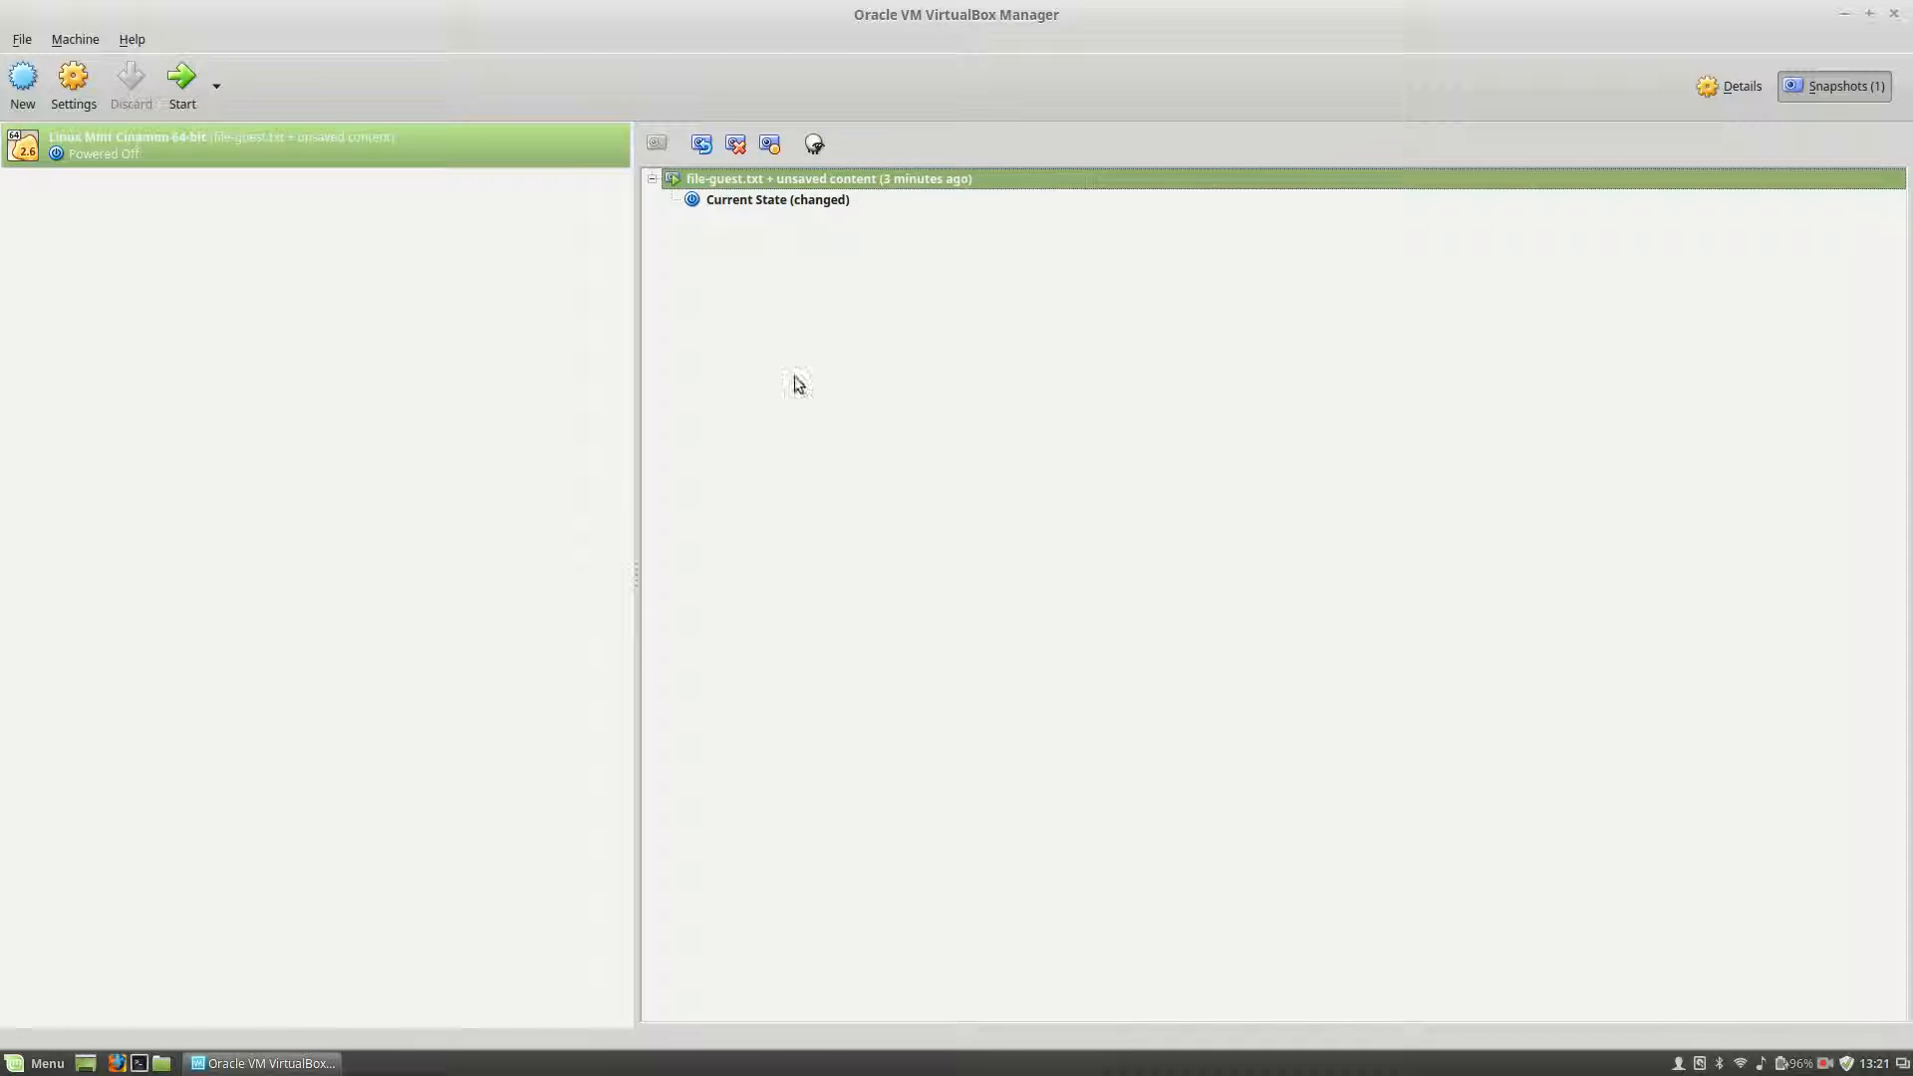
pyautogui.click(702, 145)
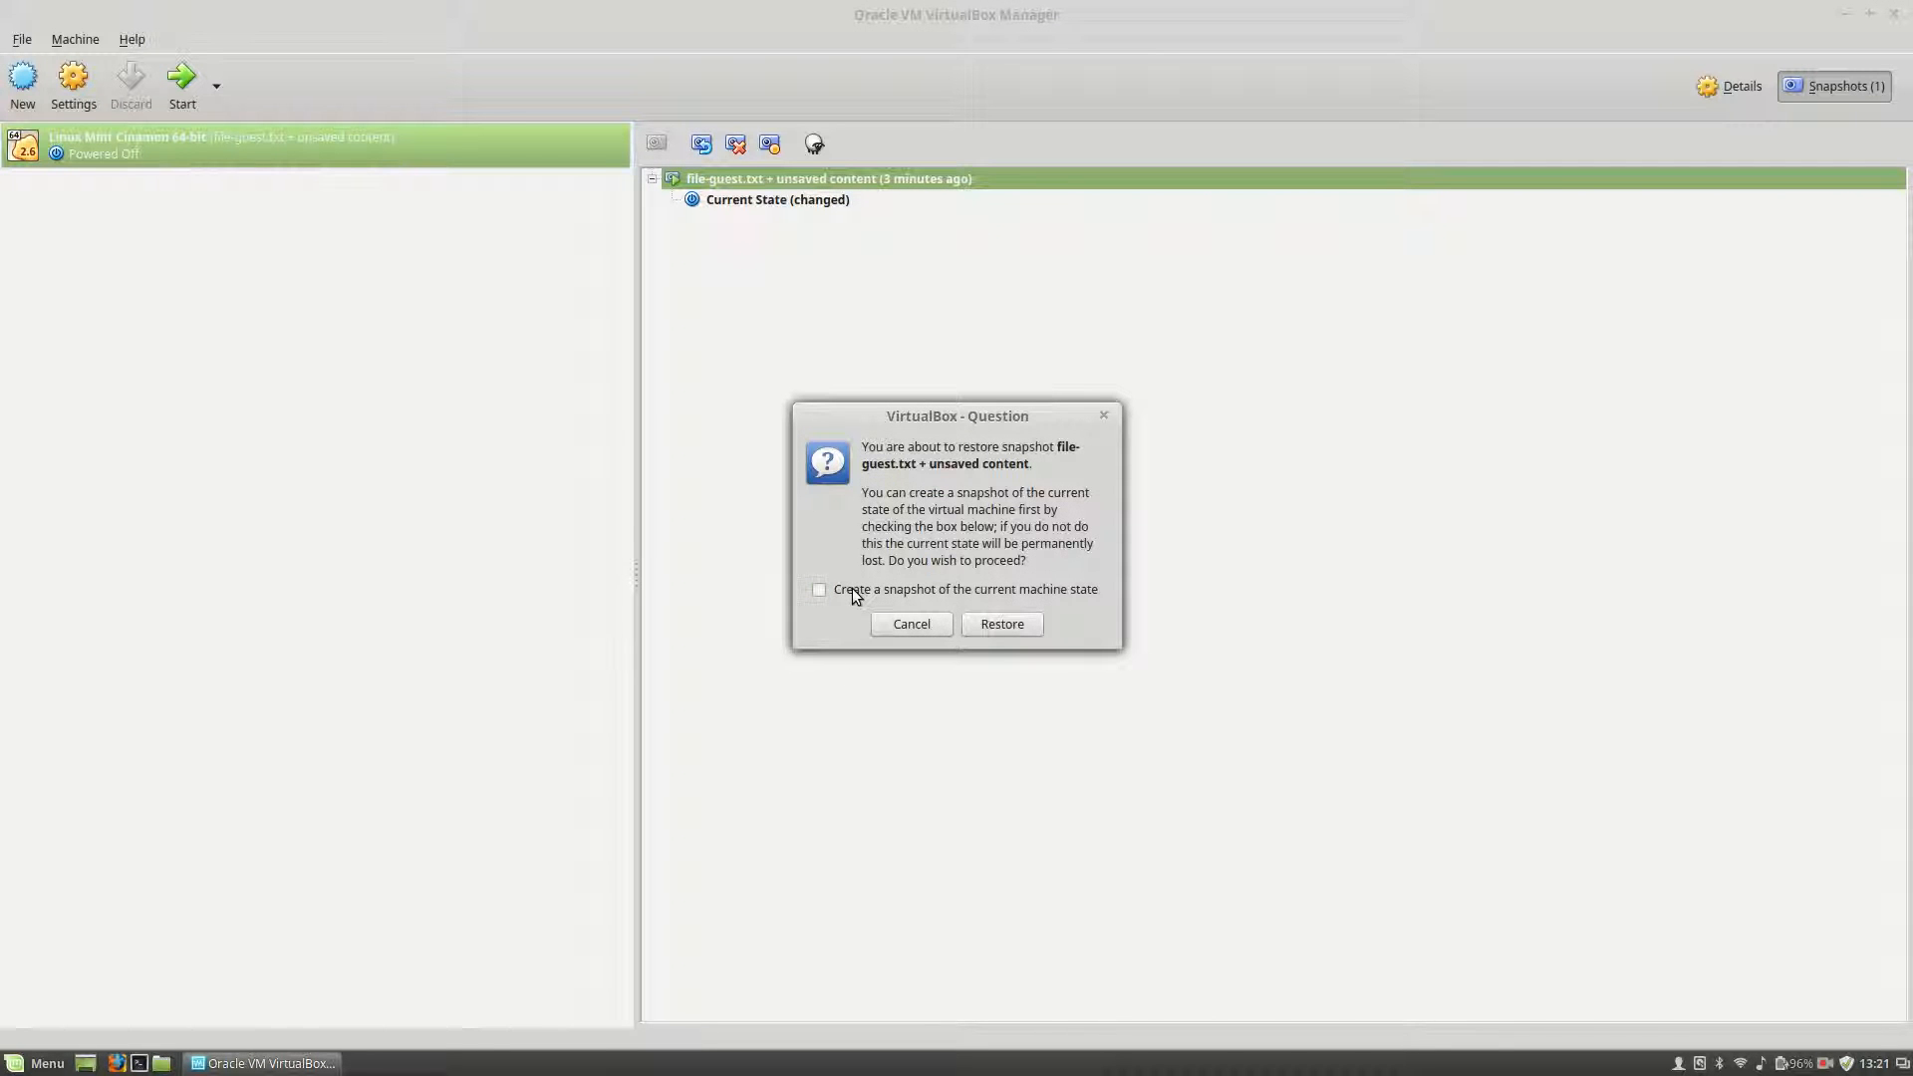
pyautogui.click(1001, 623)
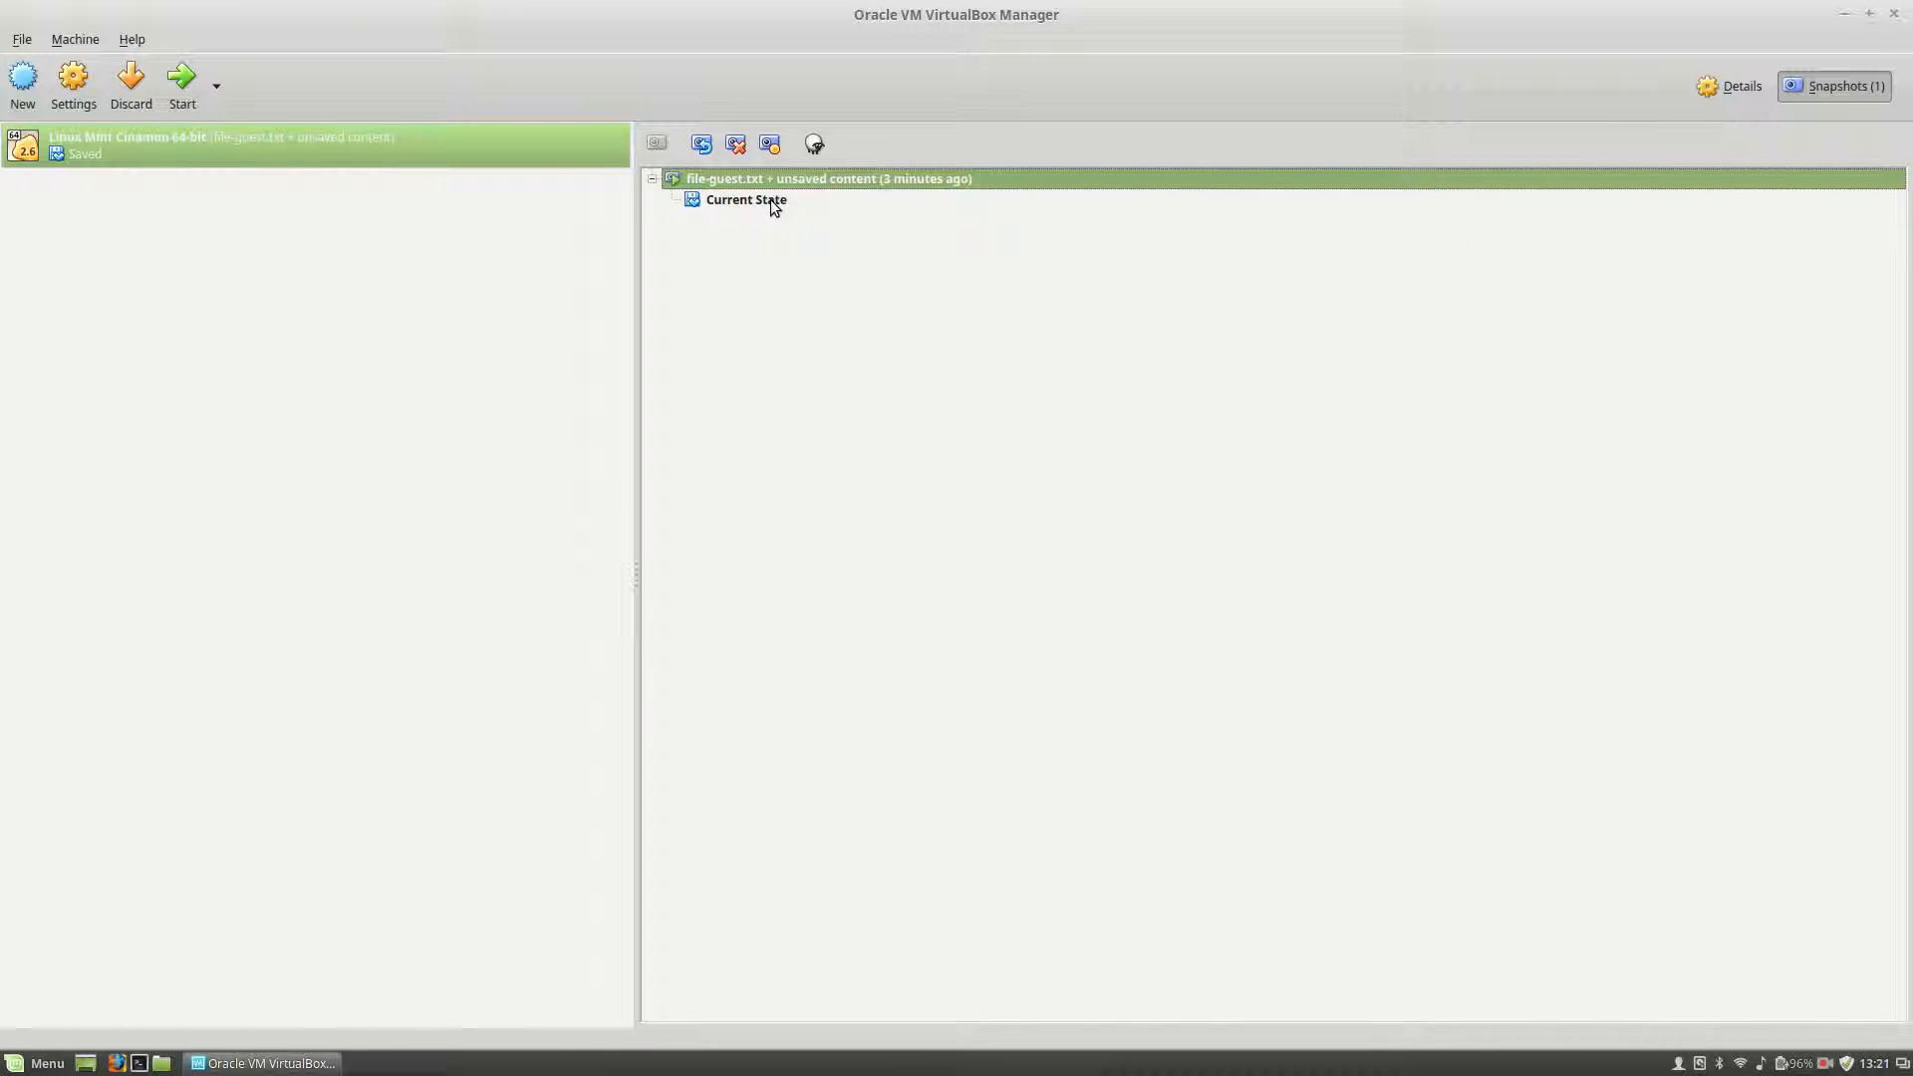
# Start the Linux Mint virtual machine from the restored snapshot state
pyautogui.moveTo(774, 207)
pyautogui.rightClick(815, 181)
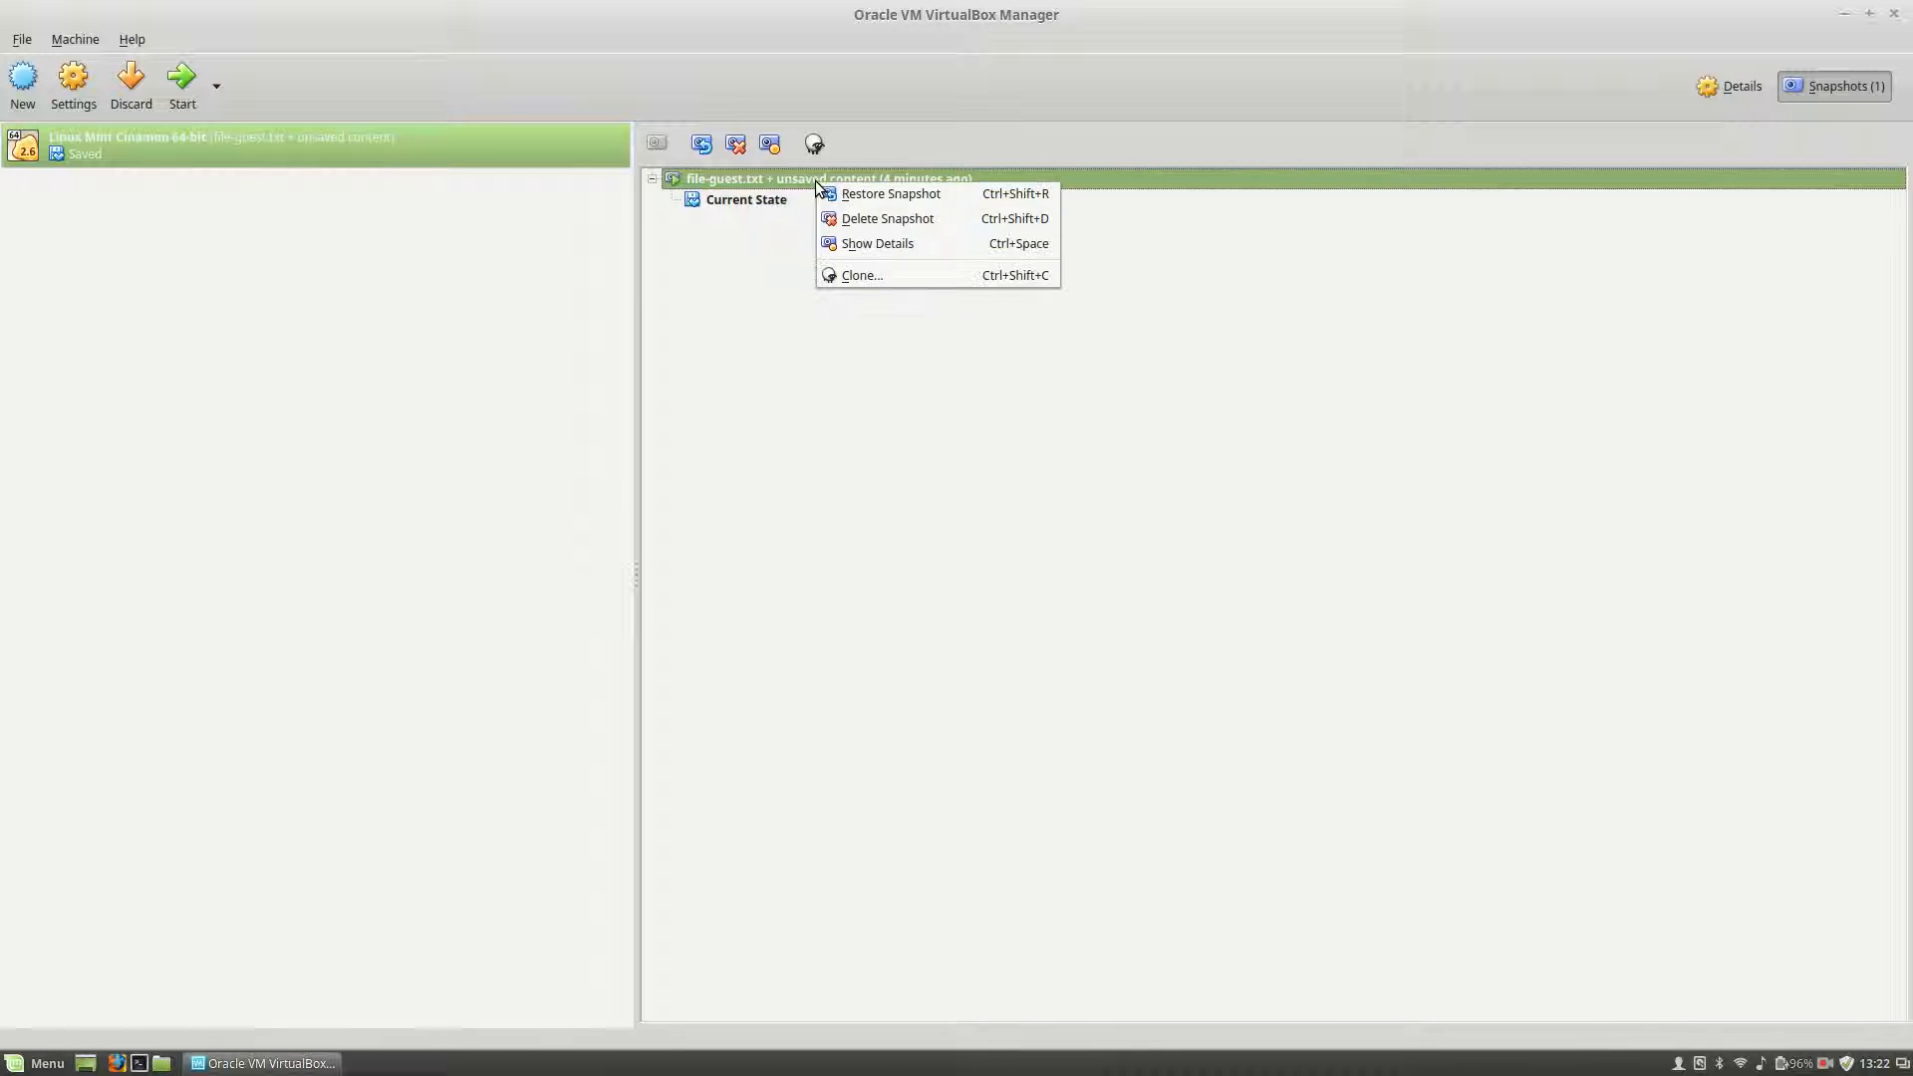
pyautogui.click(751, 283)
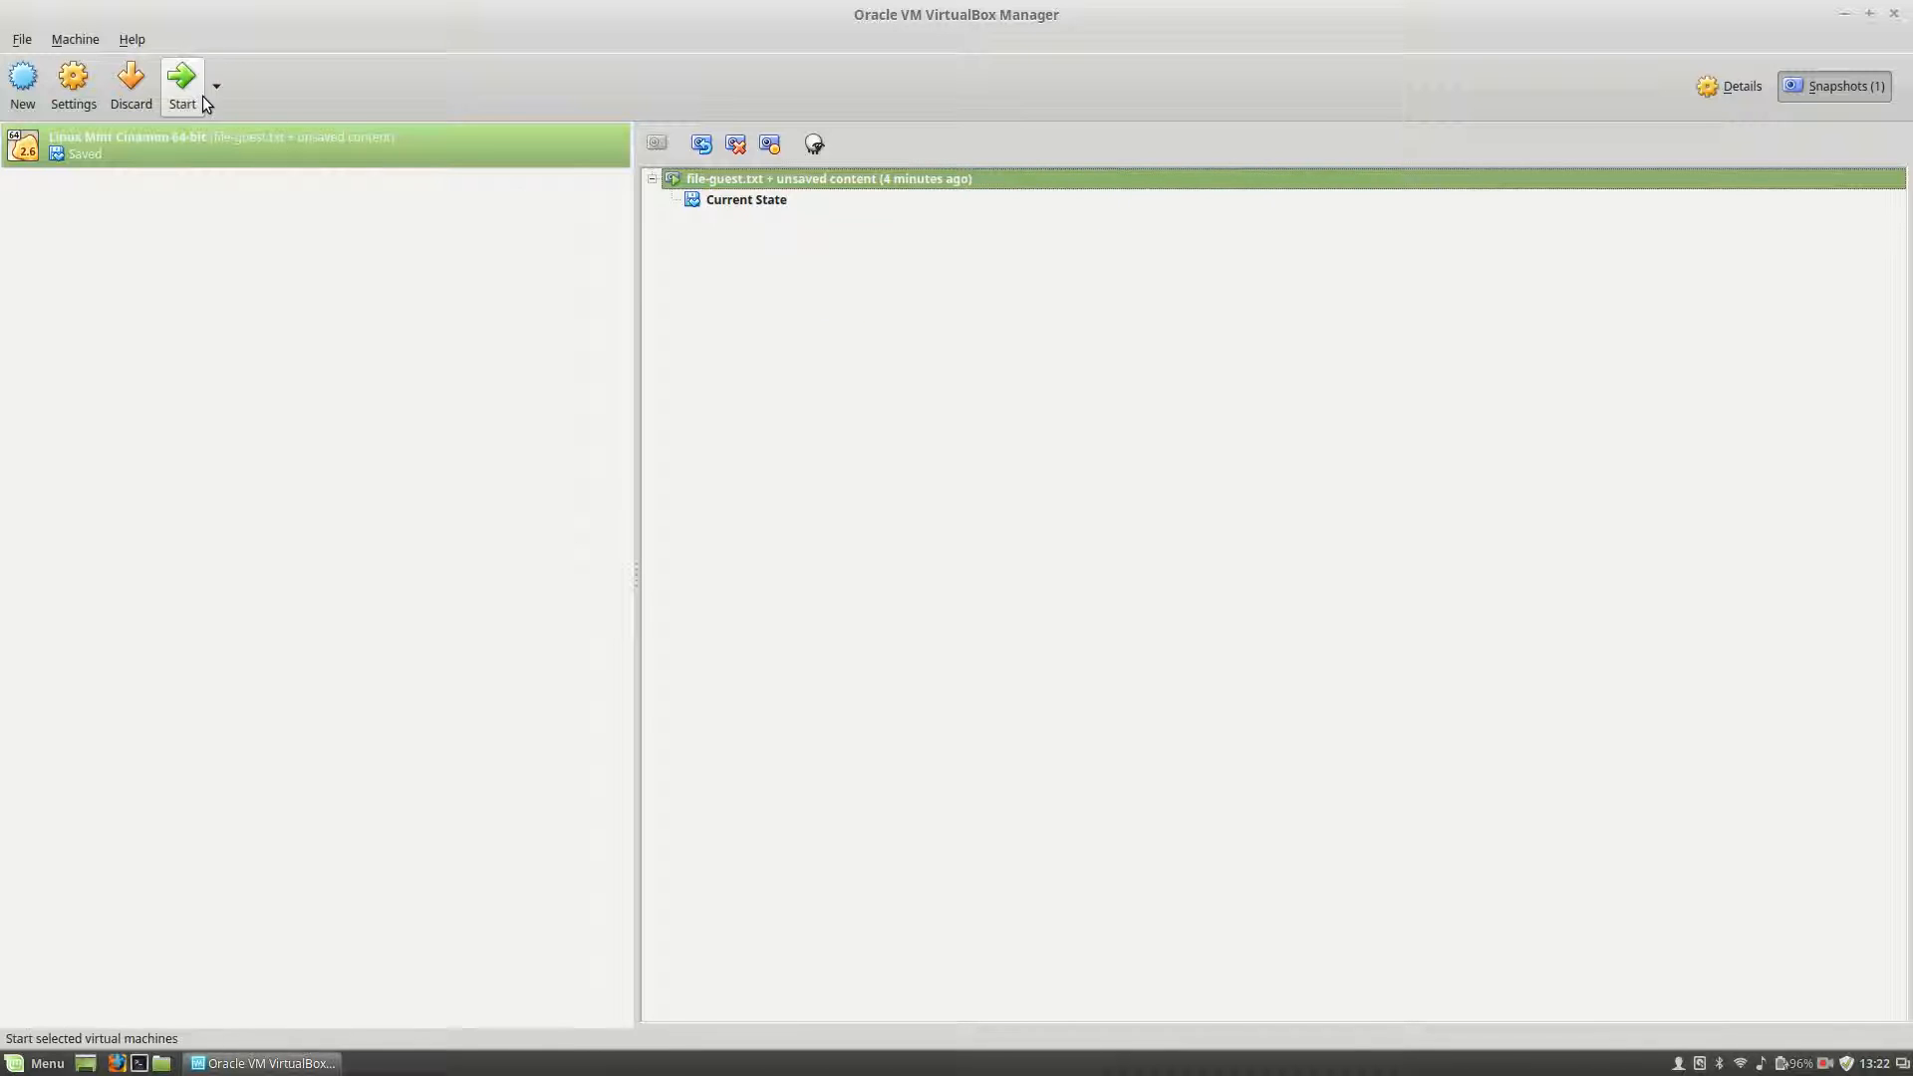
pyautogui.click(734, 199)
pyautogui.click(733, 182)
pyautogui.click(183, 82)
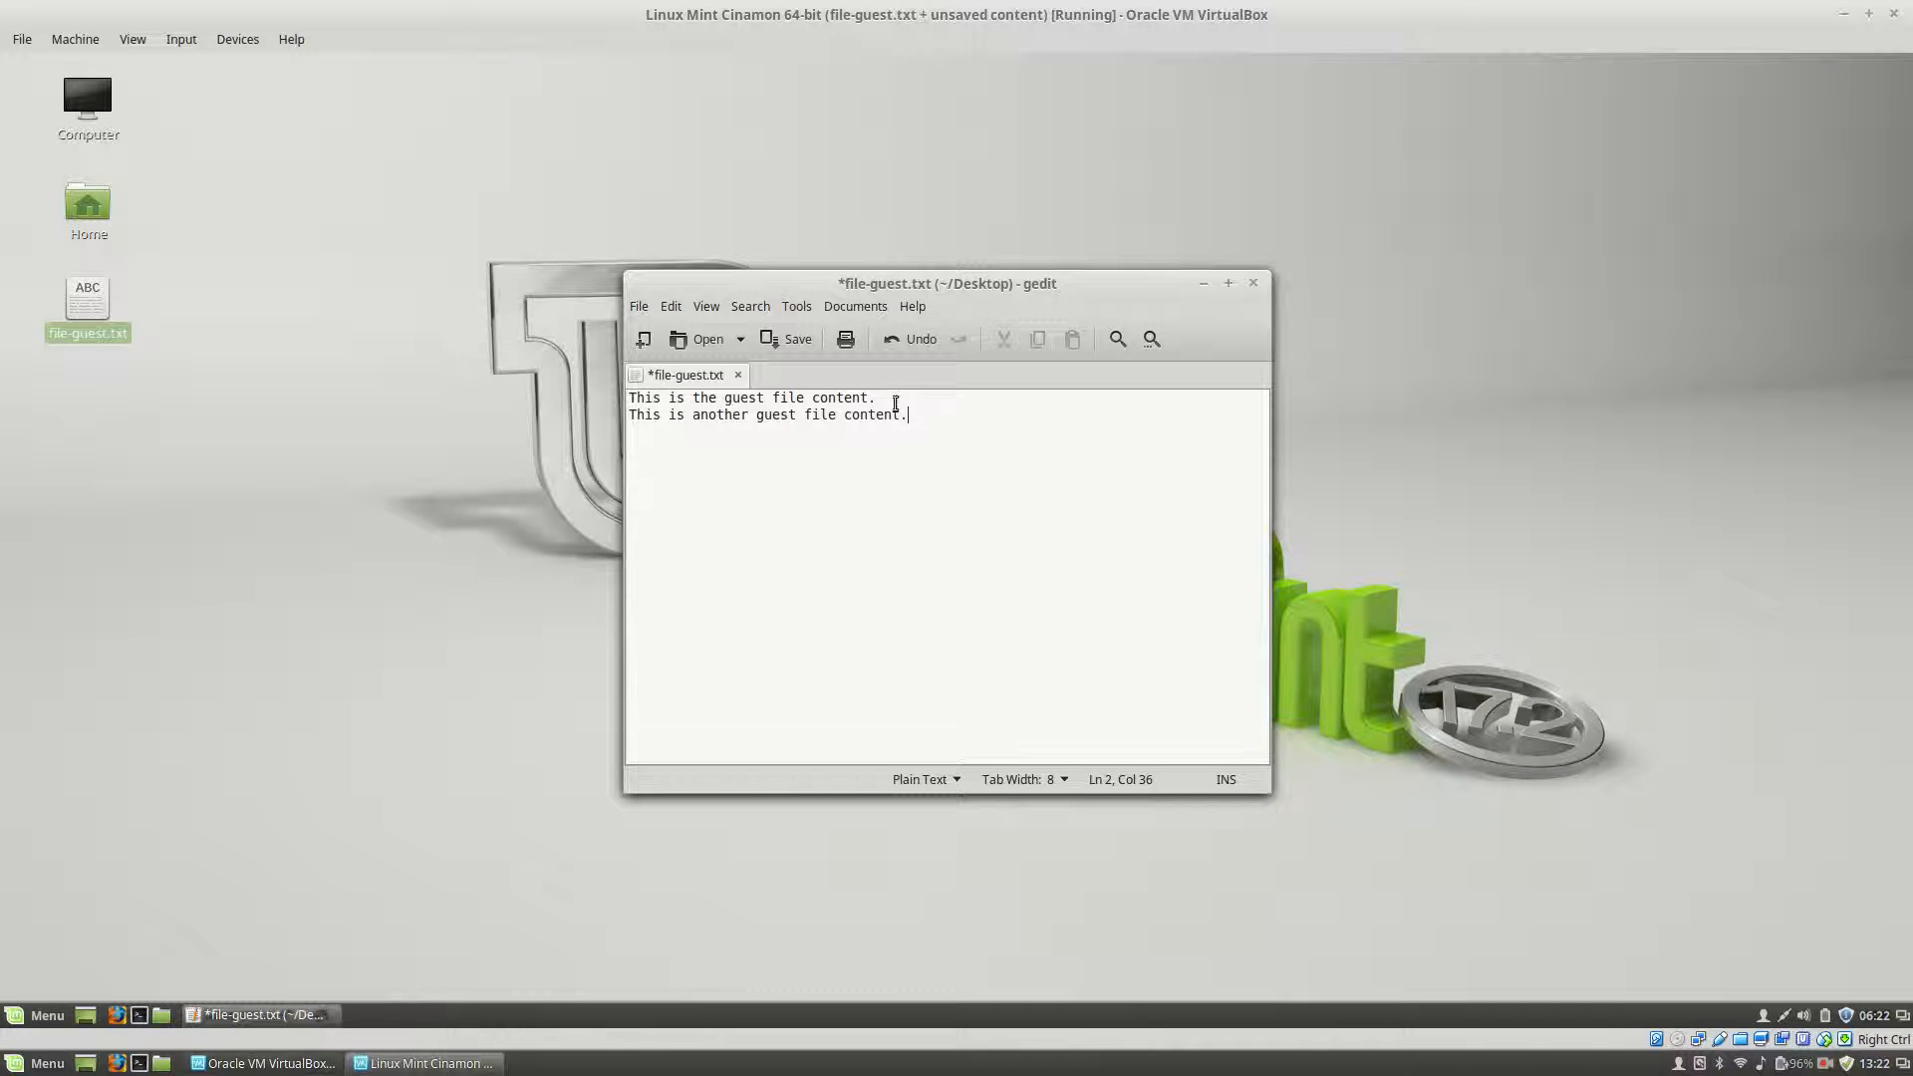
# Examine the saved first line and the unsaved second line of file-guest.txt in the restored guest
pyautogui.moveTo(894, 397); pyautogui.dragTo(626, 399)
pyautogui.click(676, 414)
pyautogui.doubleClick(757, 398)
pyautogui.click(774, 419)
pyautogui.click(893, 457)
pyautogui.click(30, 1016)
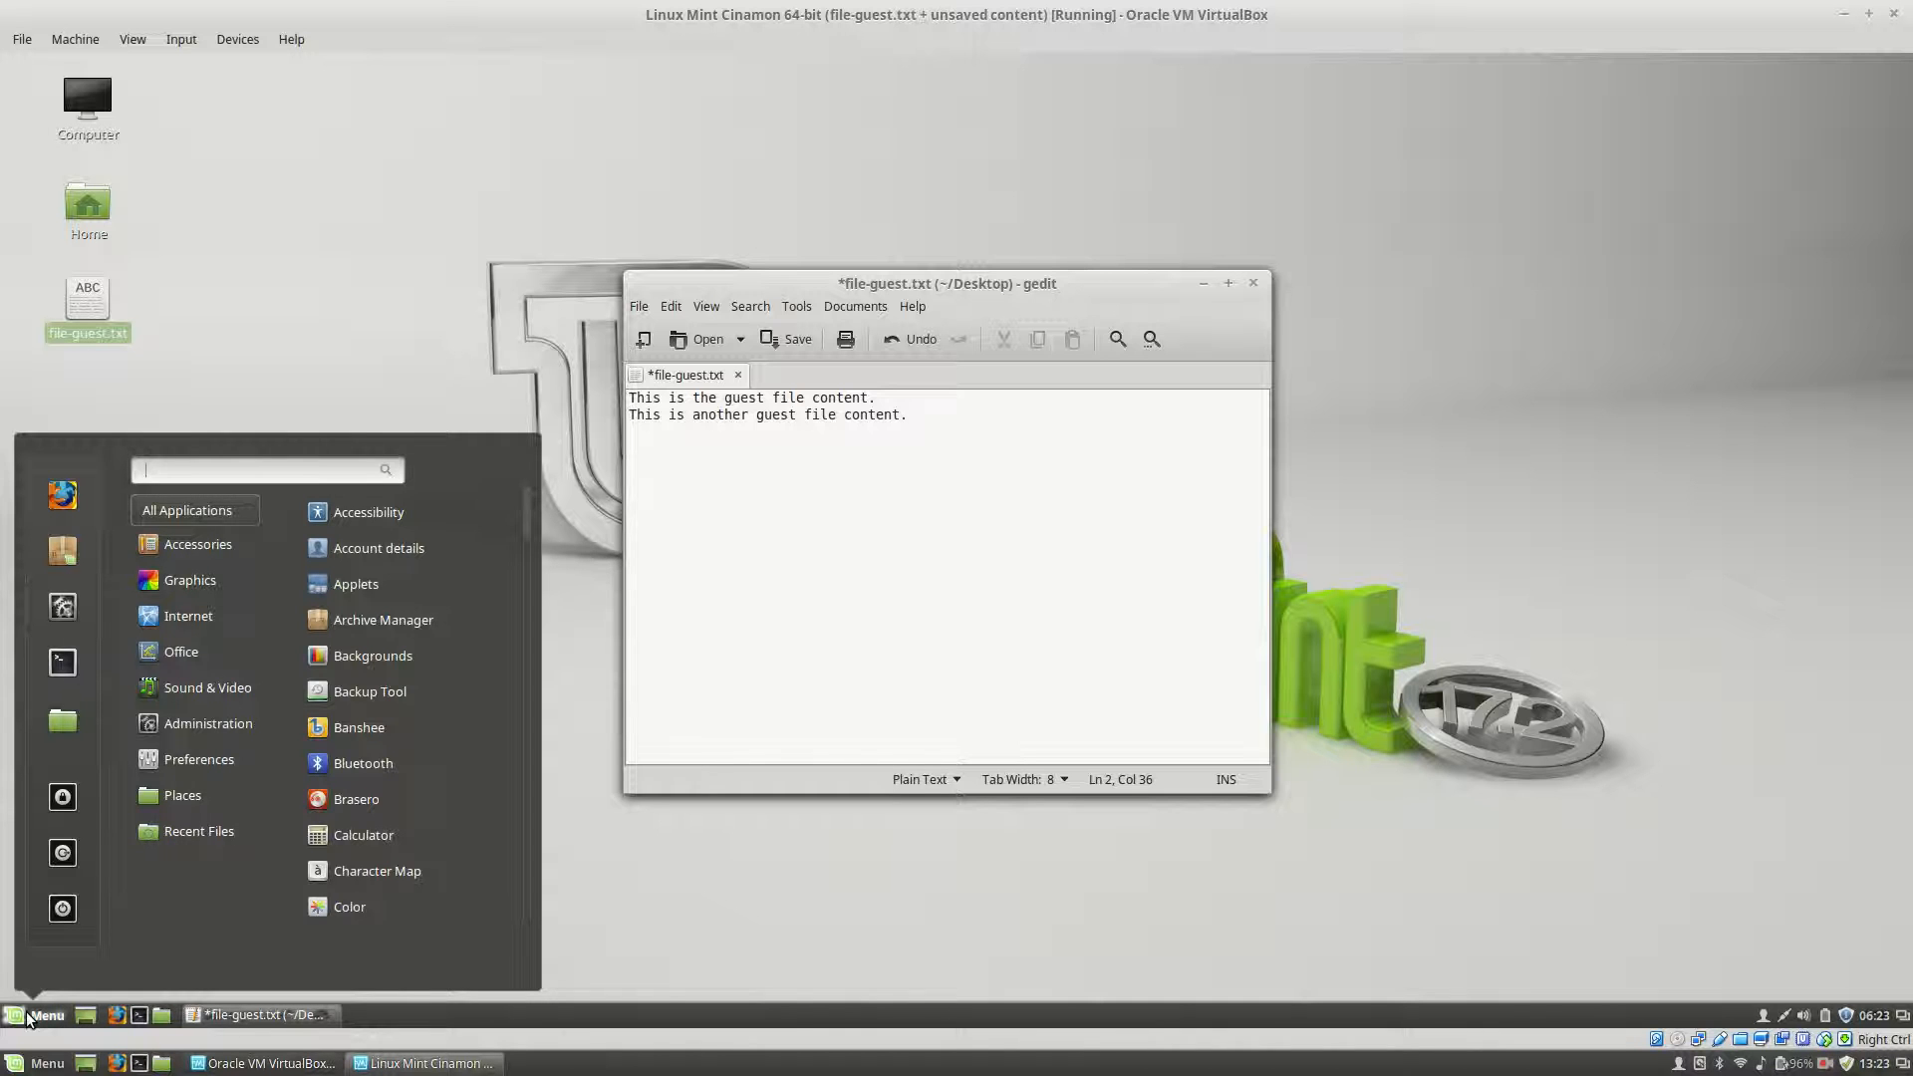
pyautogui.click(30, 1016)
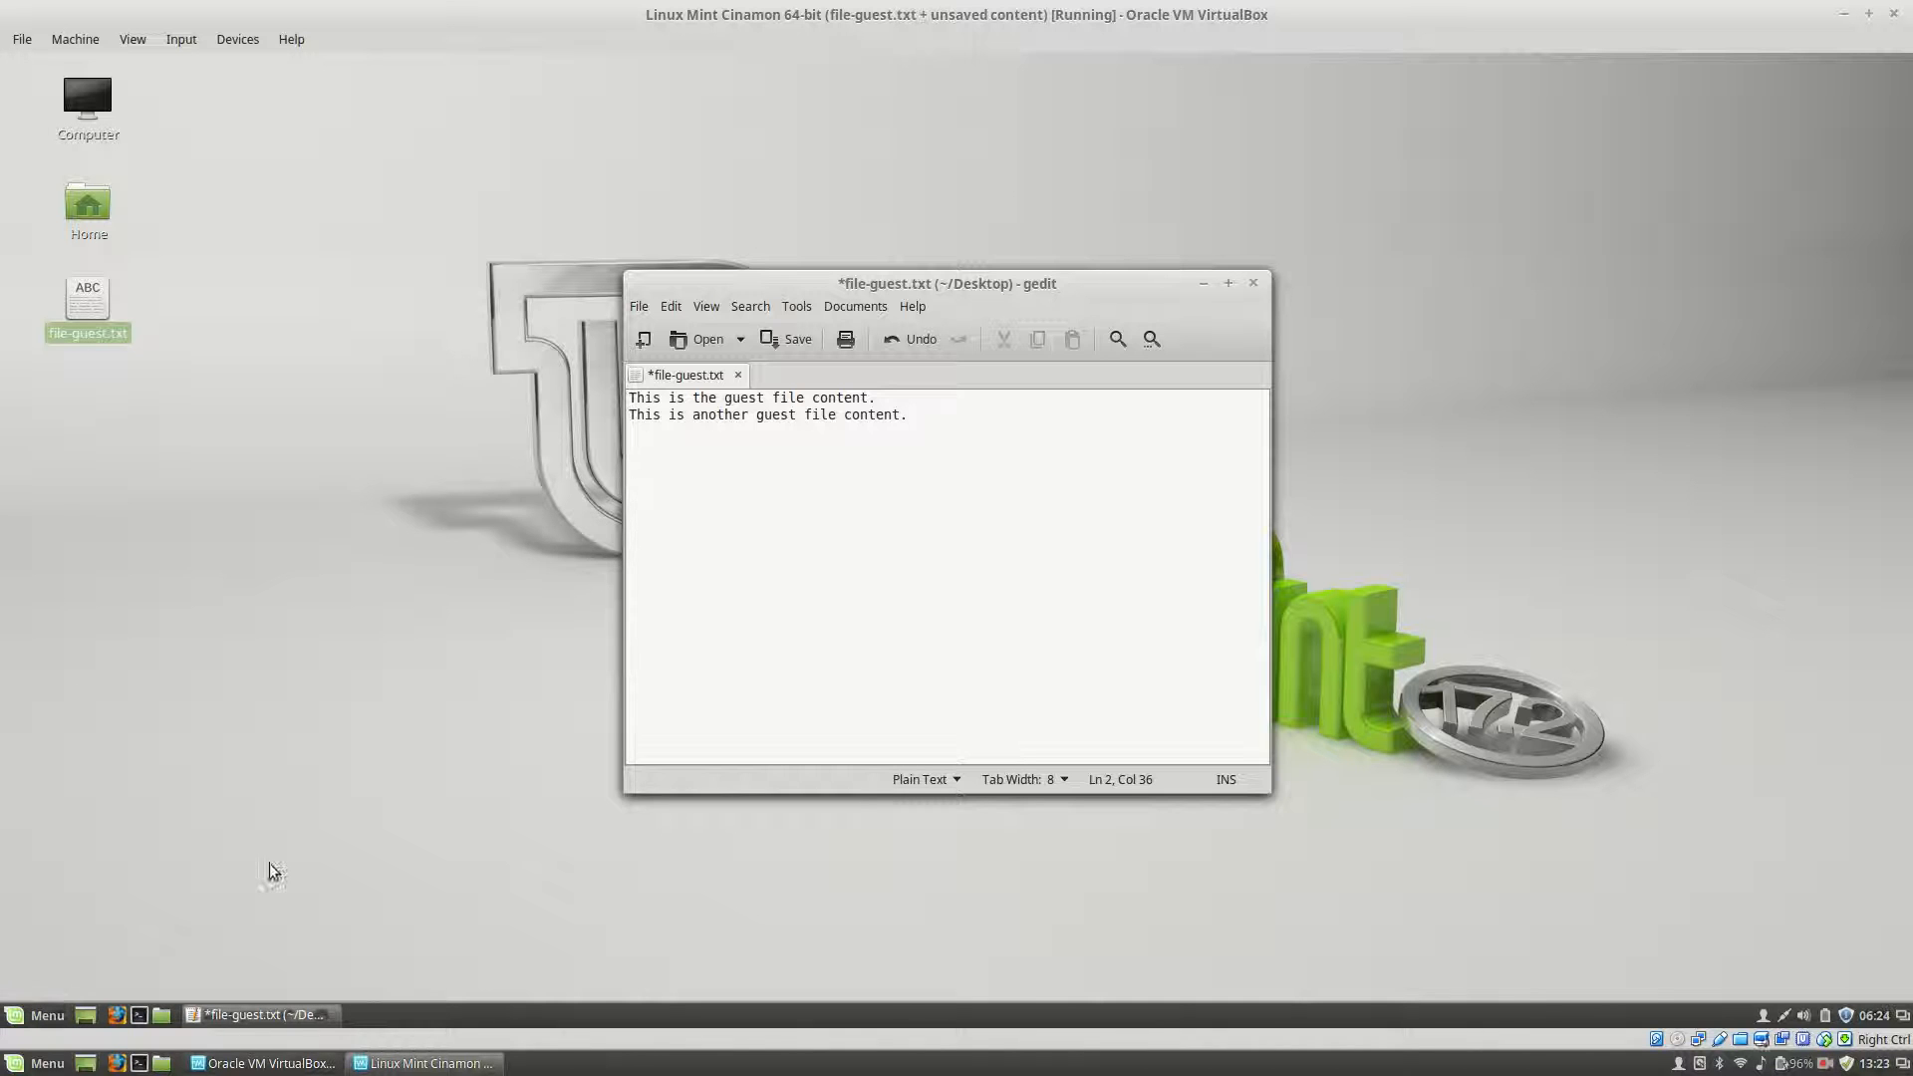
pyautogui.click(546, 670)
pyautogui.click(928, 674)
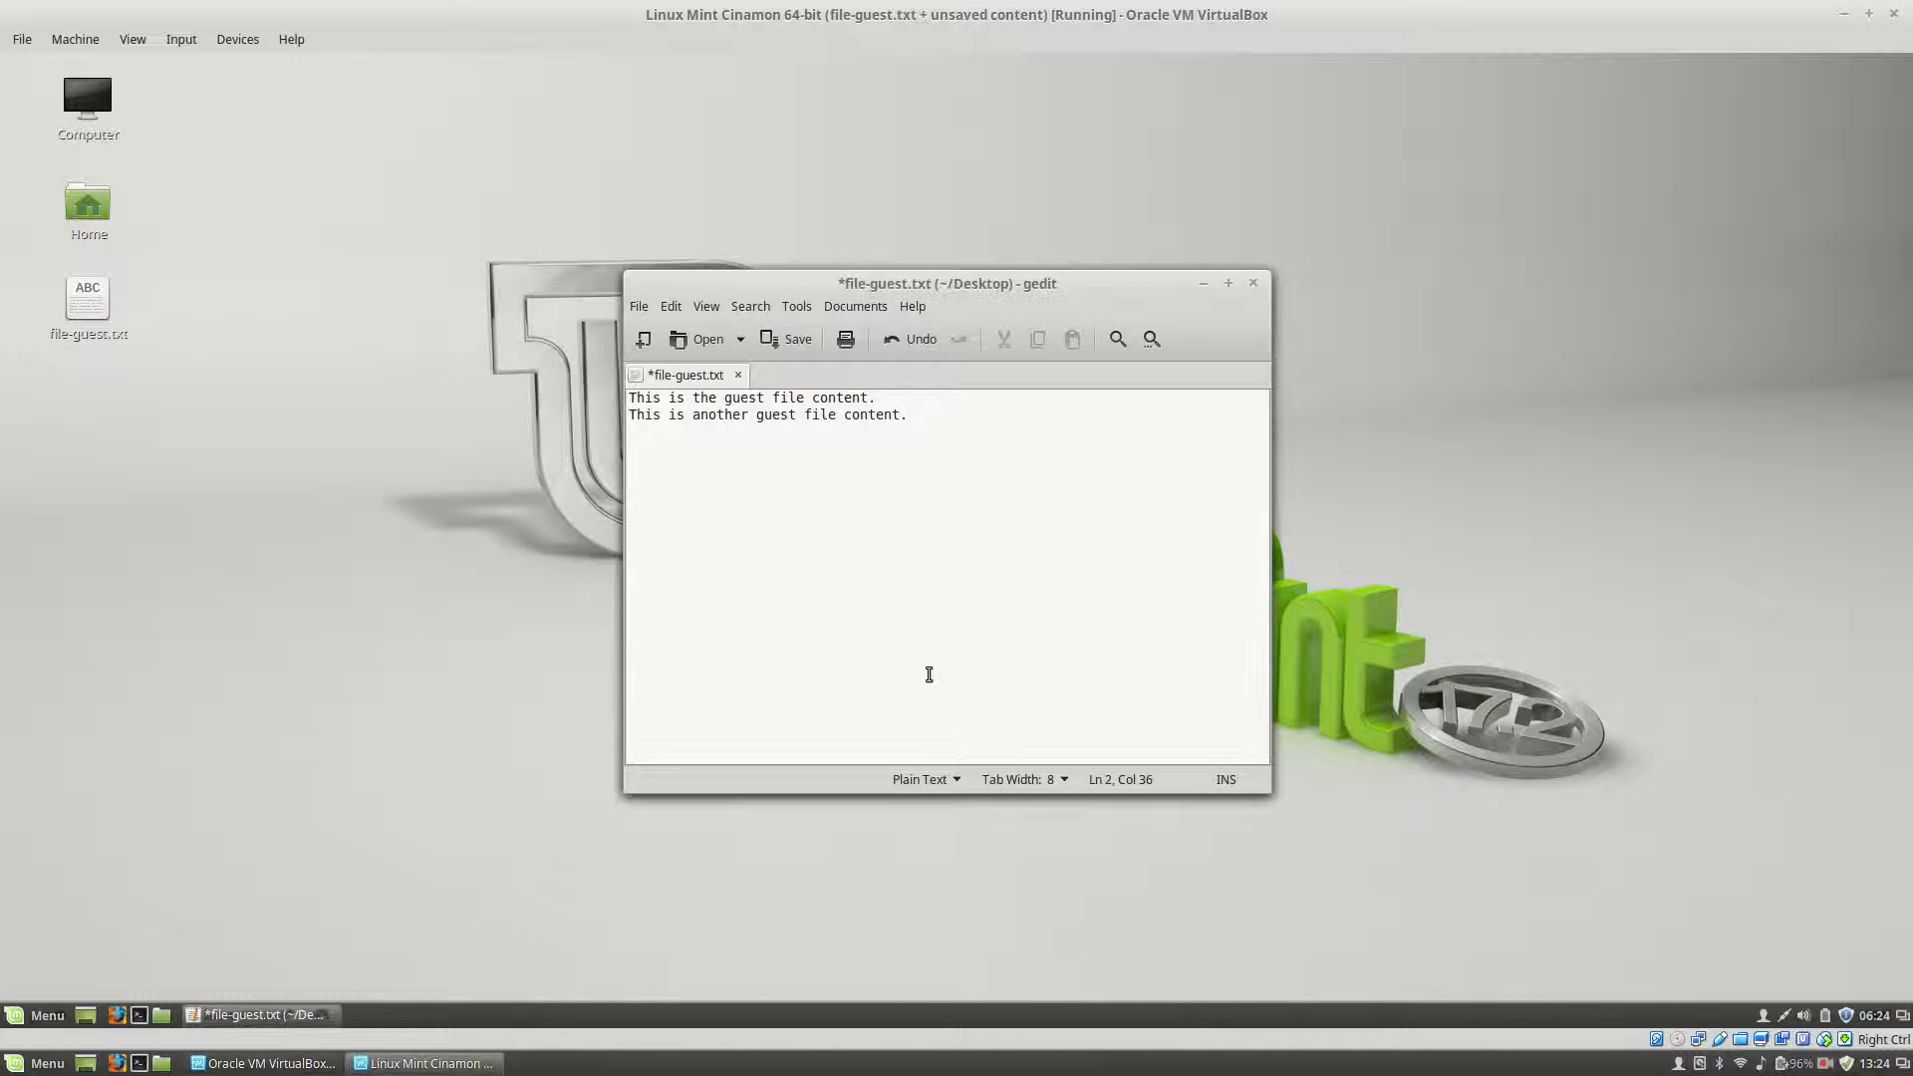
# Close file-guest.txt in the restored guest without saving its changes
pyautogui.click(1252, 283)
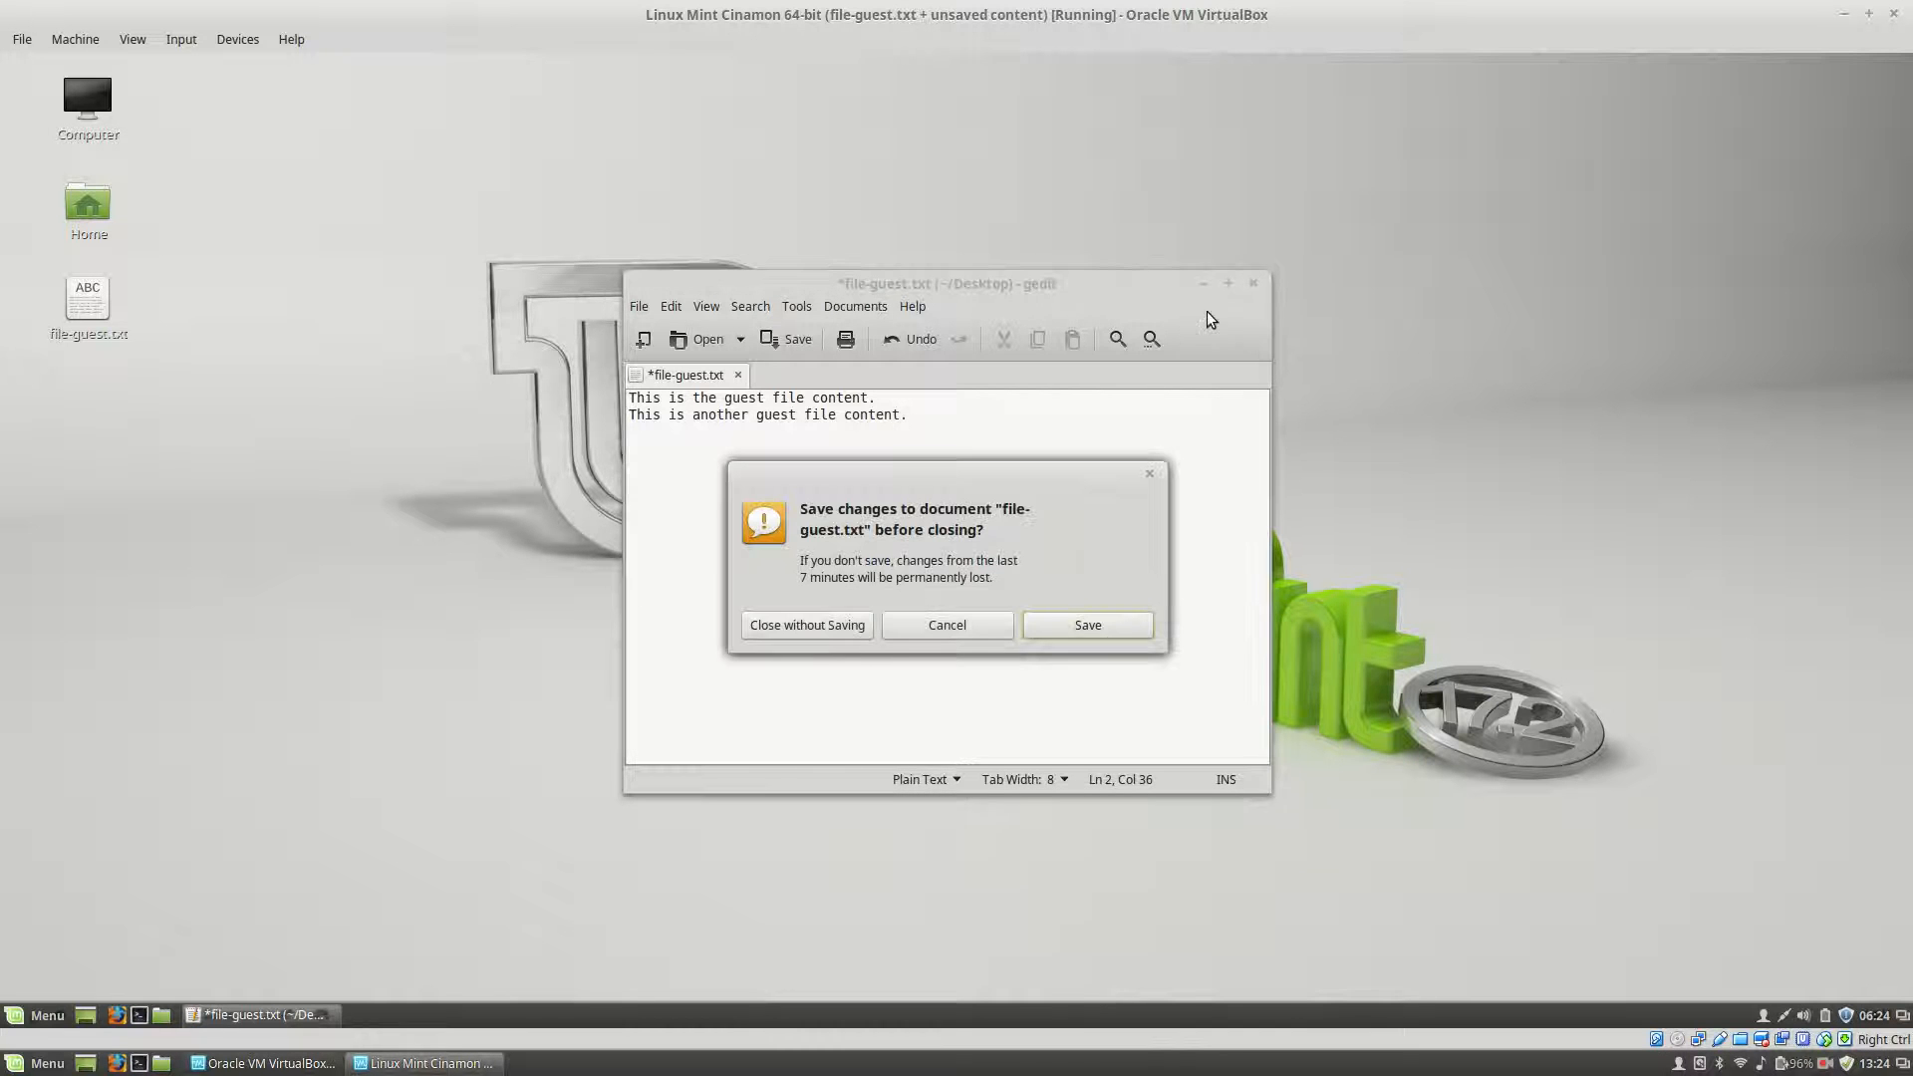
pyautogui.click(842, 640)
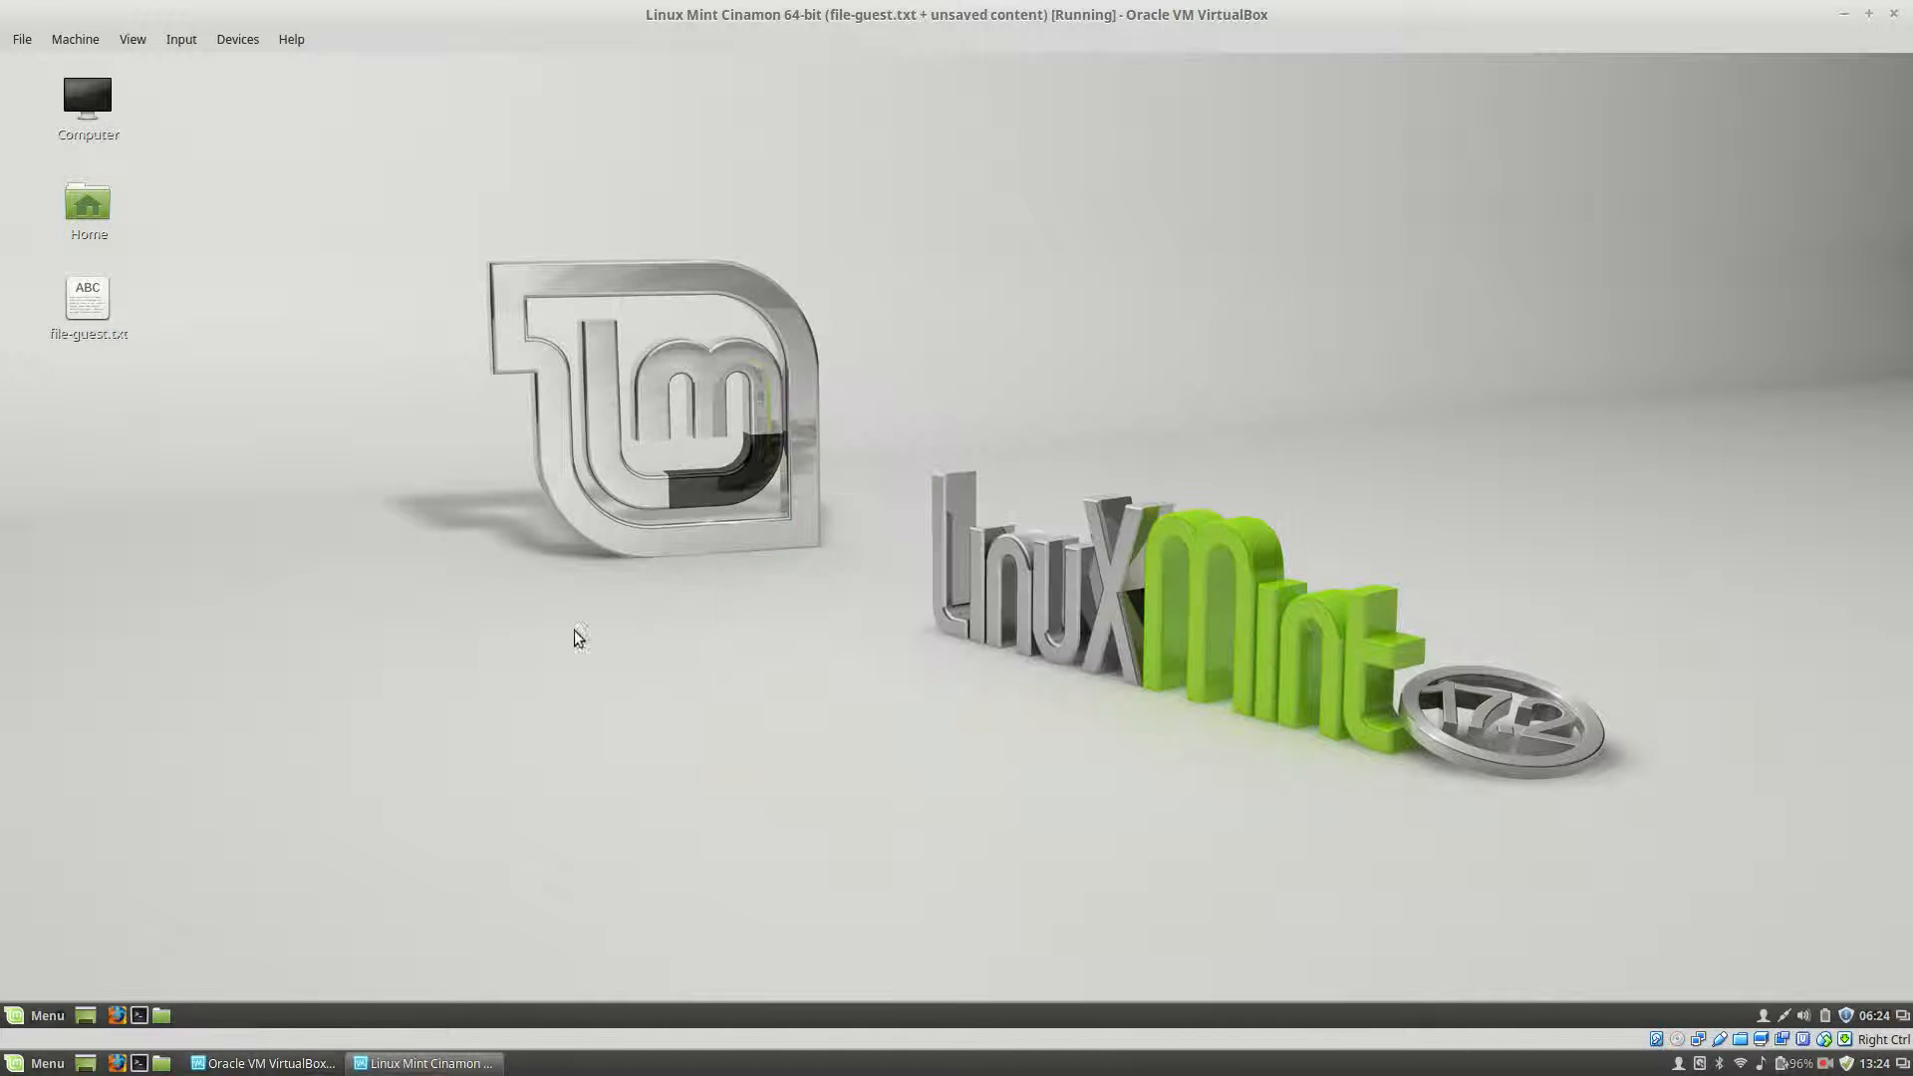
pyautogui.click(45, 1013)
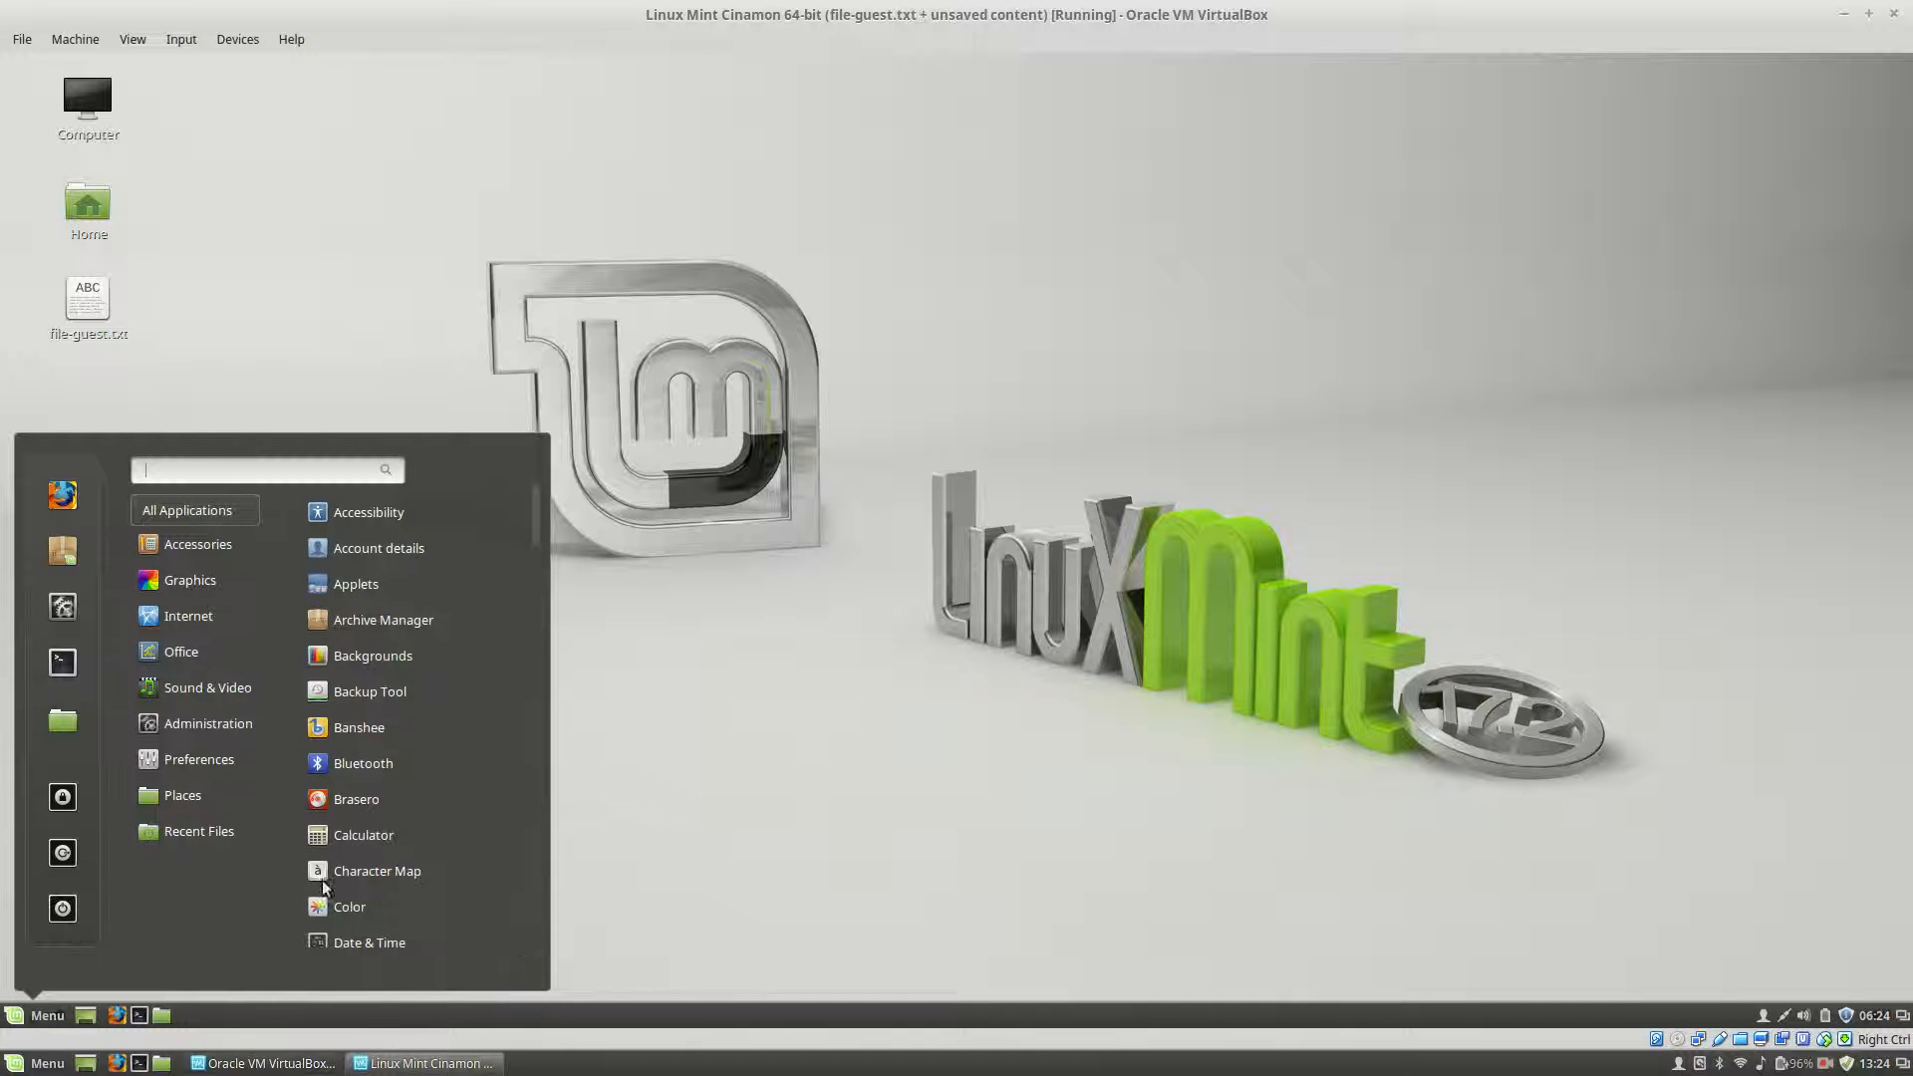
pyautogui.click(717, 672)
pyautogui.rightClick(287, 428)
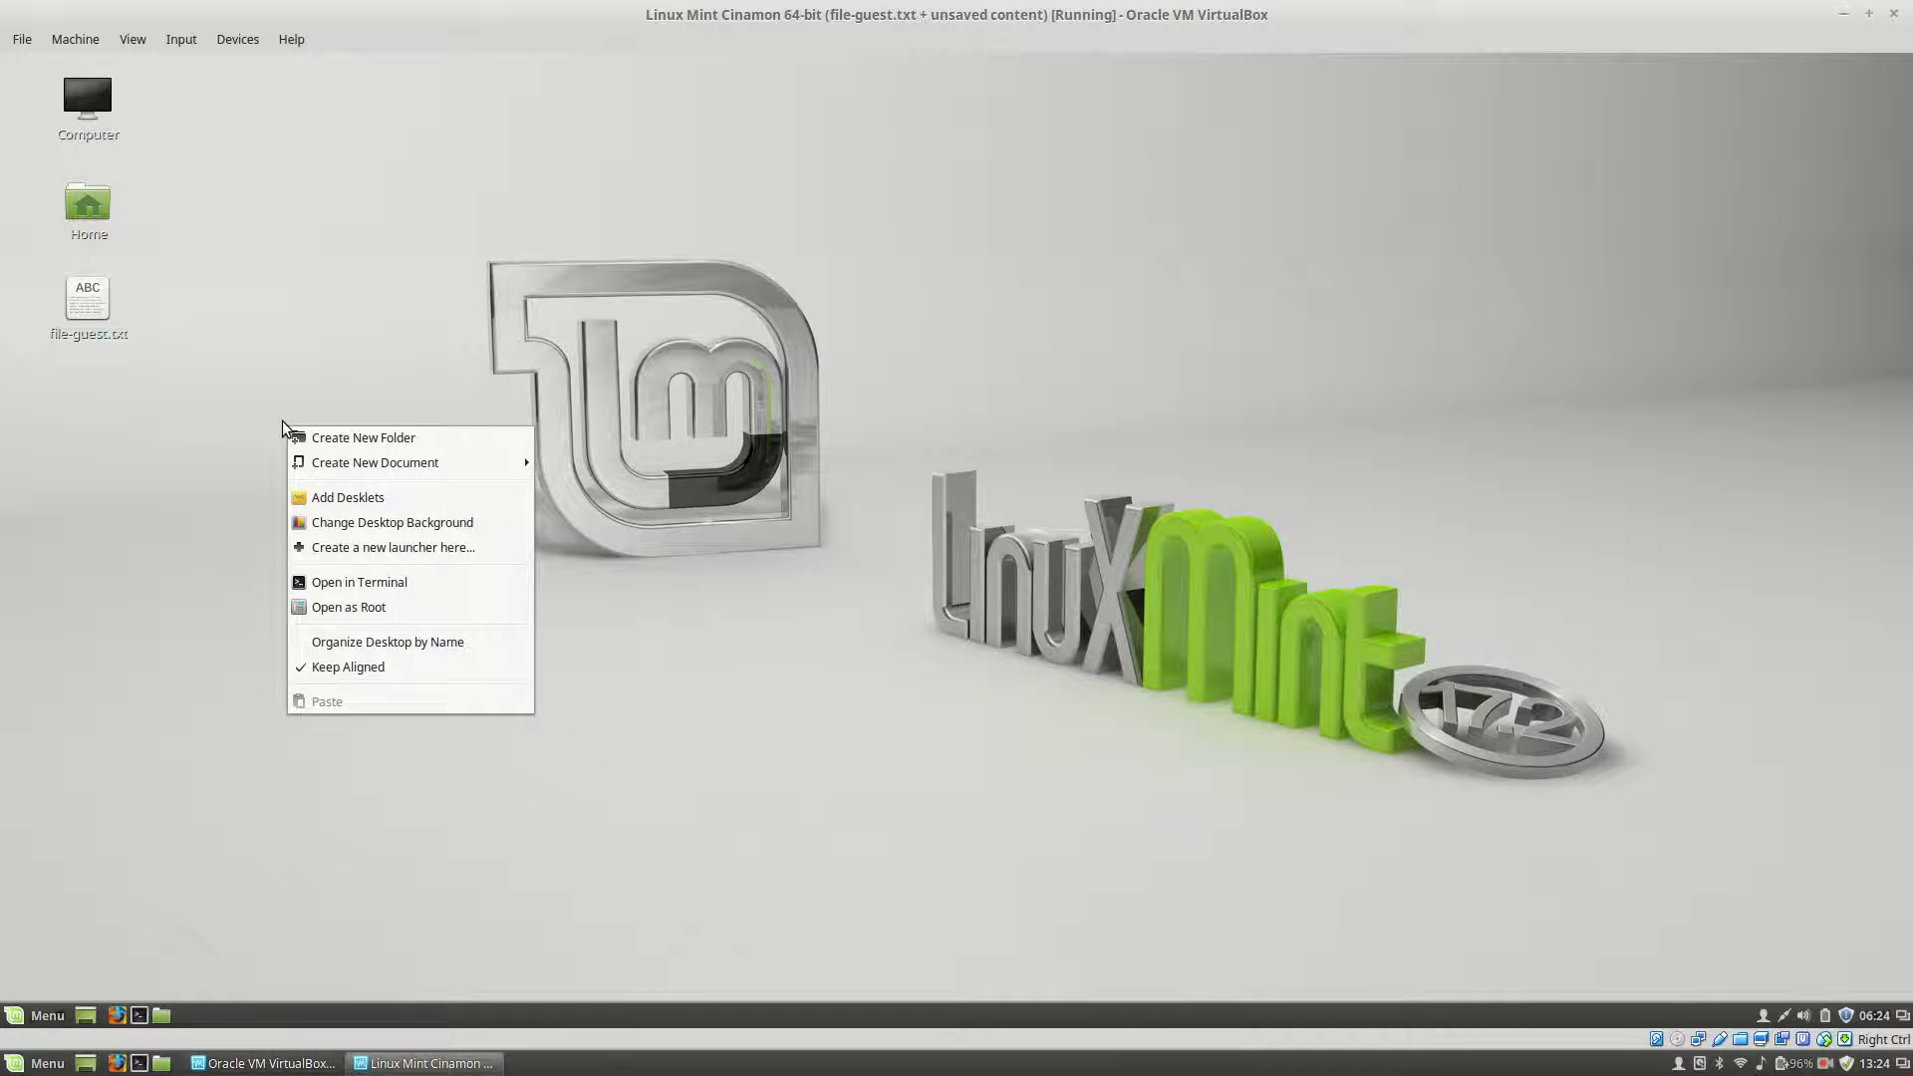
# Reopen file-guest.txt from the guest desktop to check its saved content and close it again
pyautogui.click(90, 317)
pyautogui.doubleClick(90, 317)
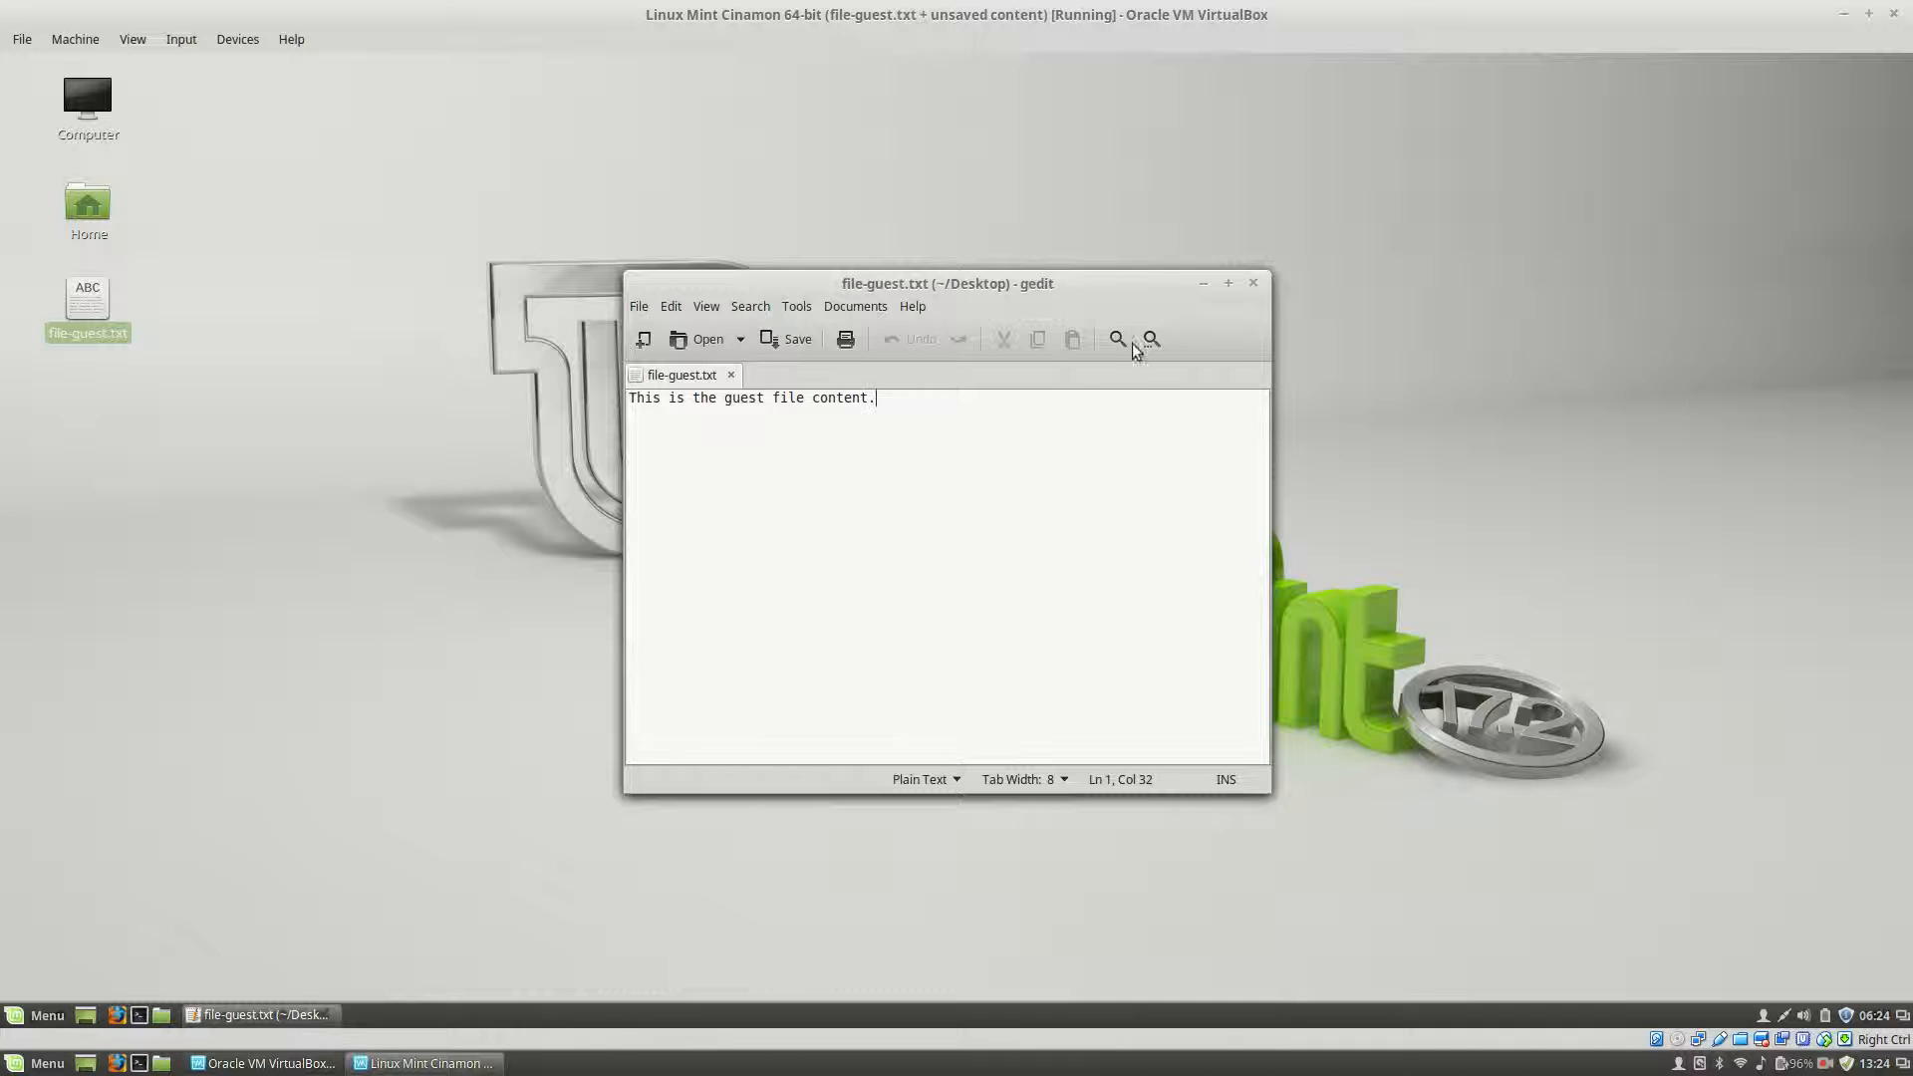
pyautogui.click(1253, 282)
# Create an empty document named file-guest-2.txt on the guest desktop and open it for editing
pyautogui.rightClick(712, 390)
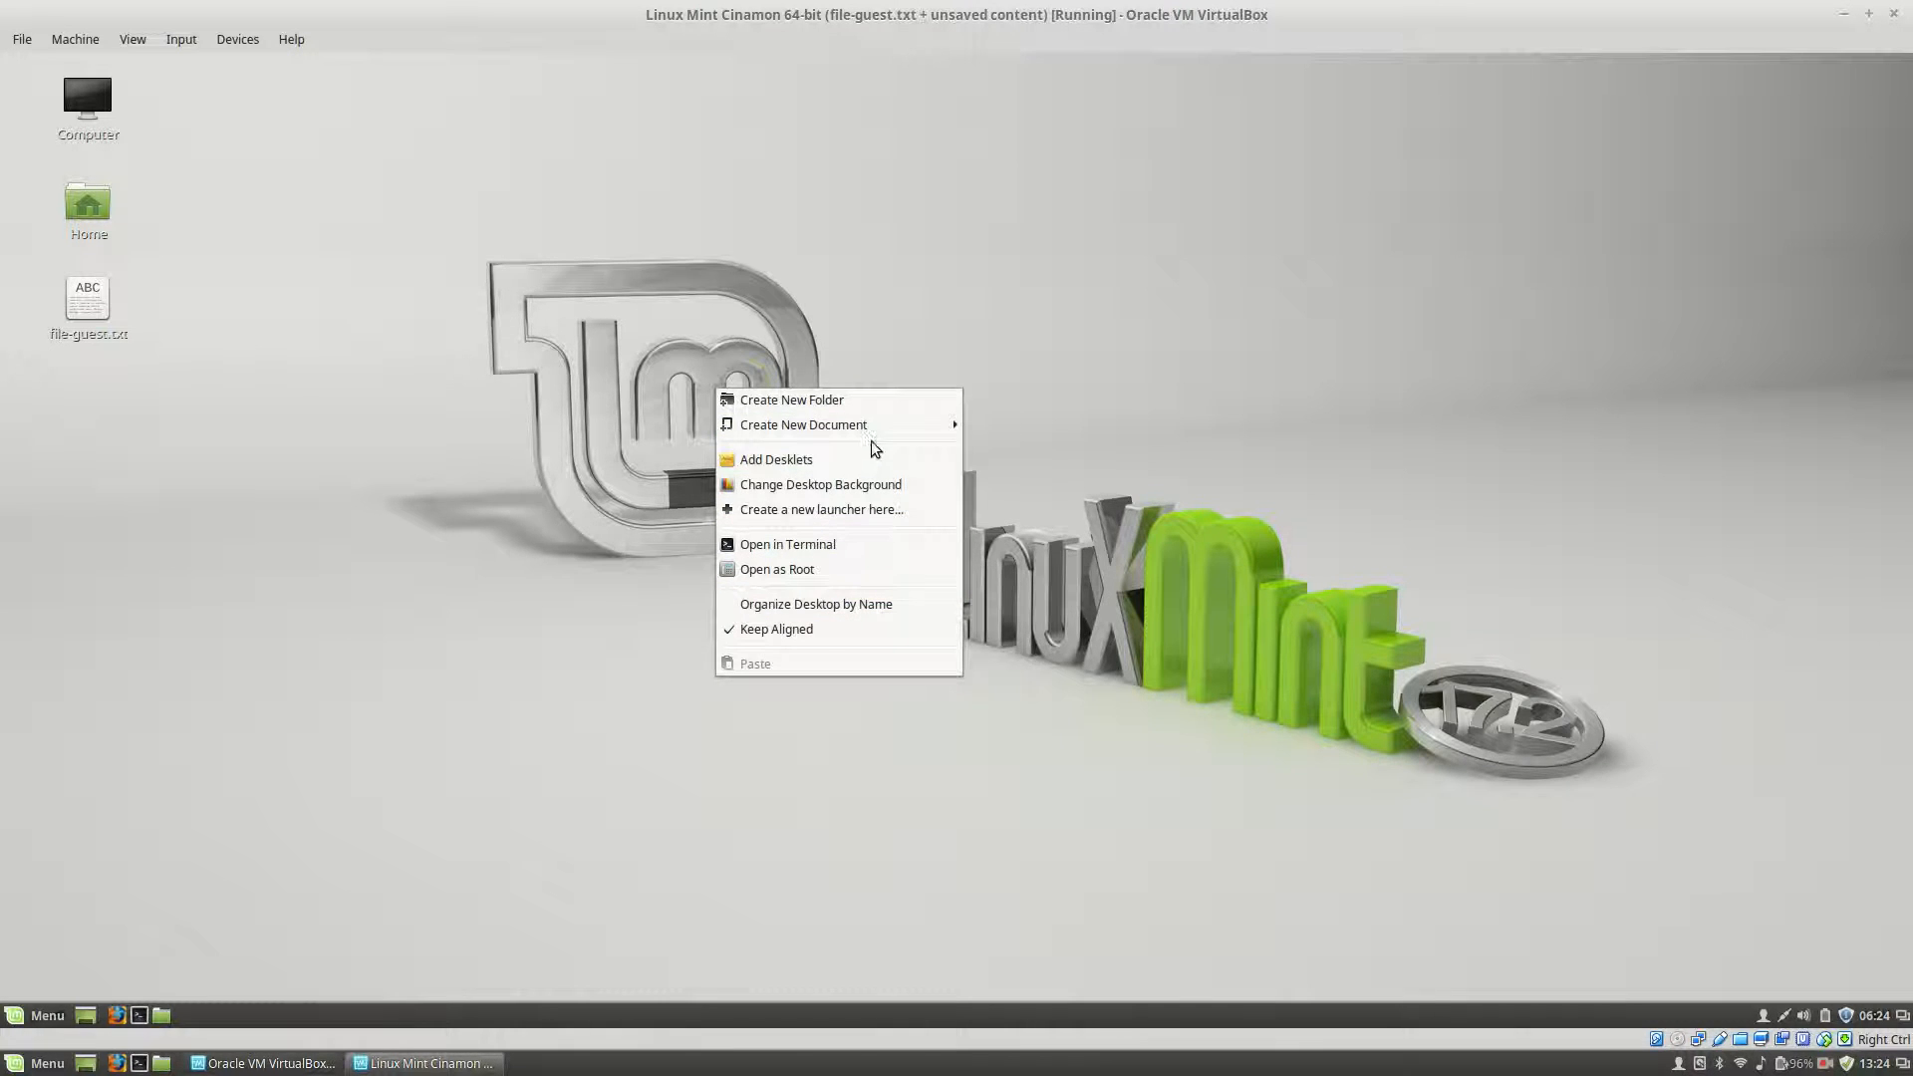
pyautogui.click(1152, 358)
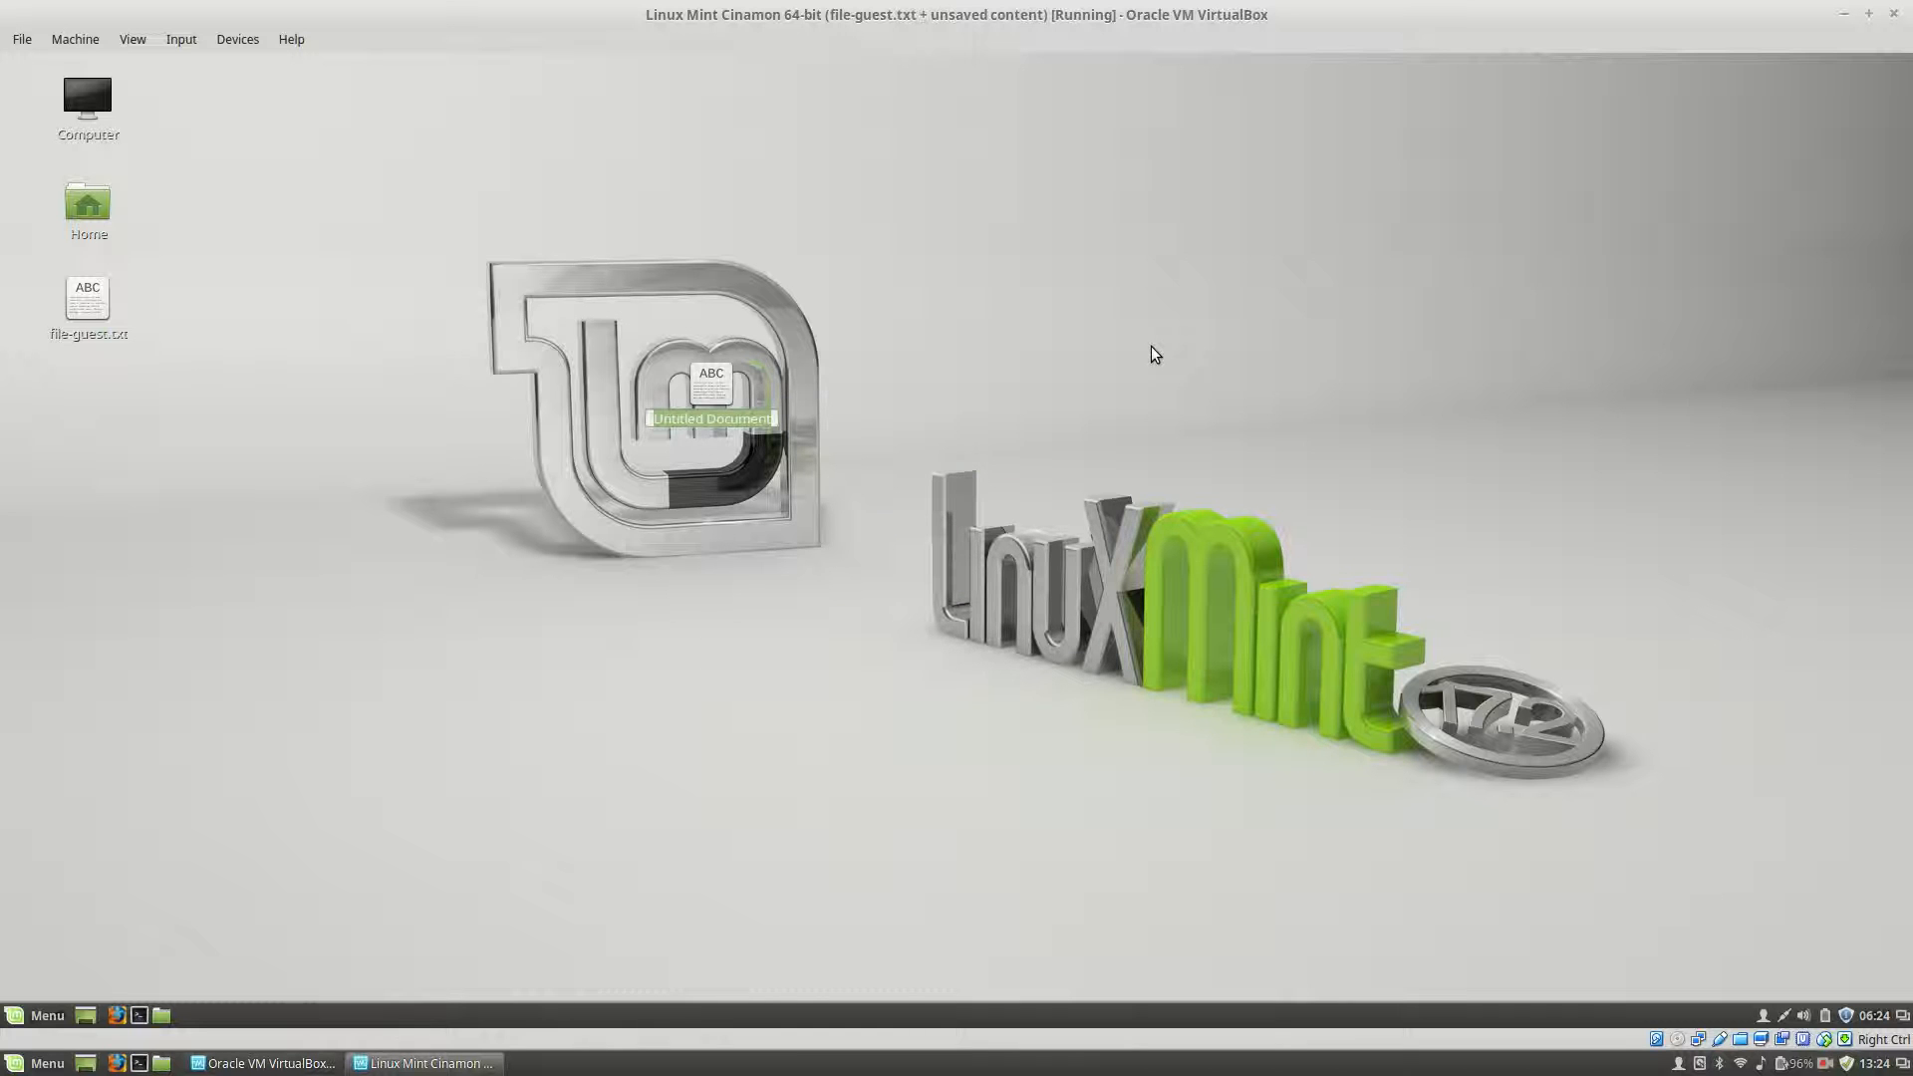
pyautogui.write('file-g')
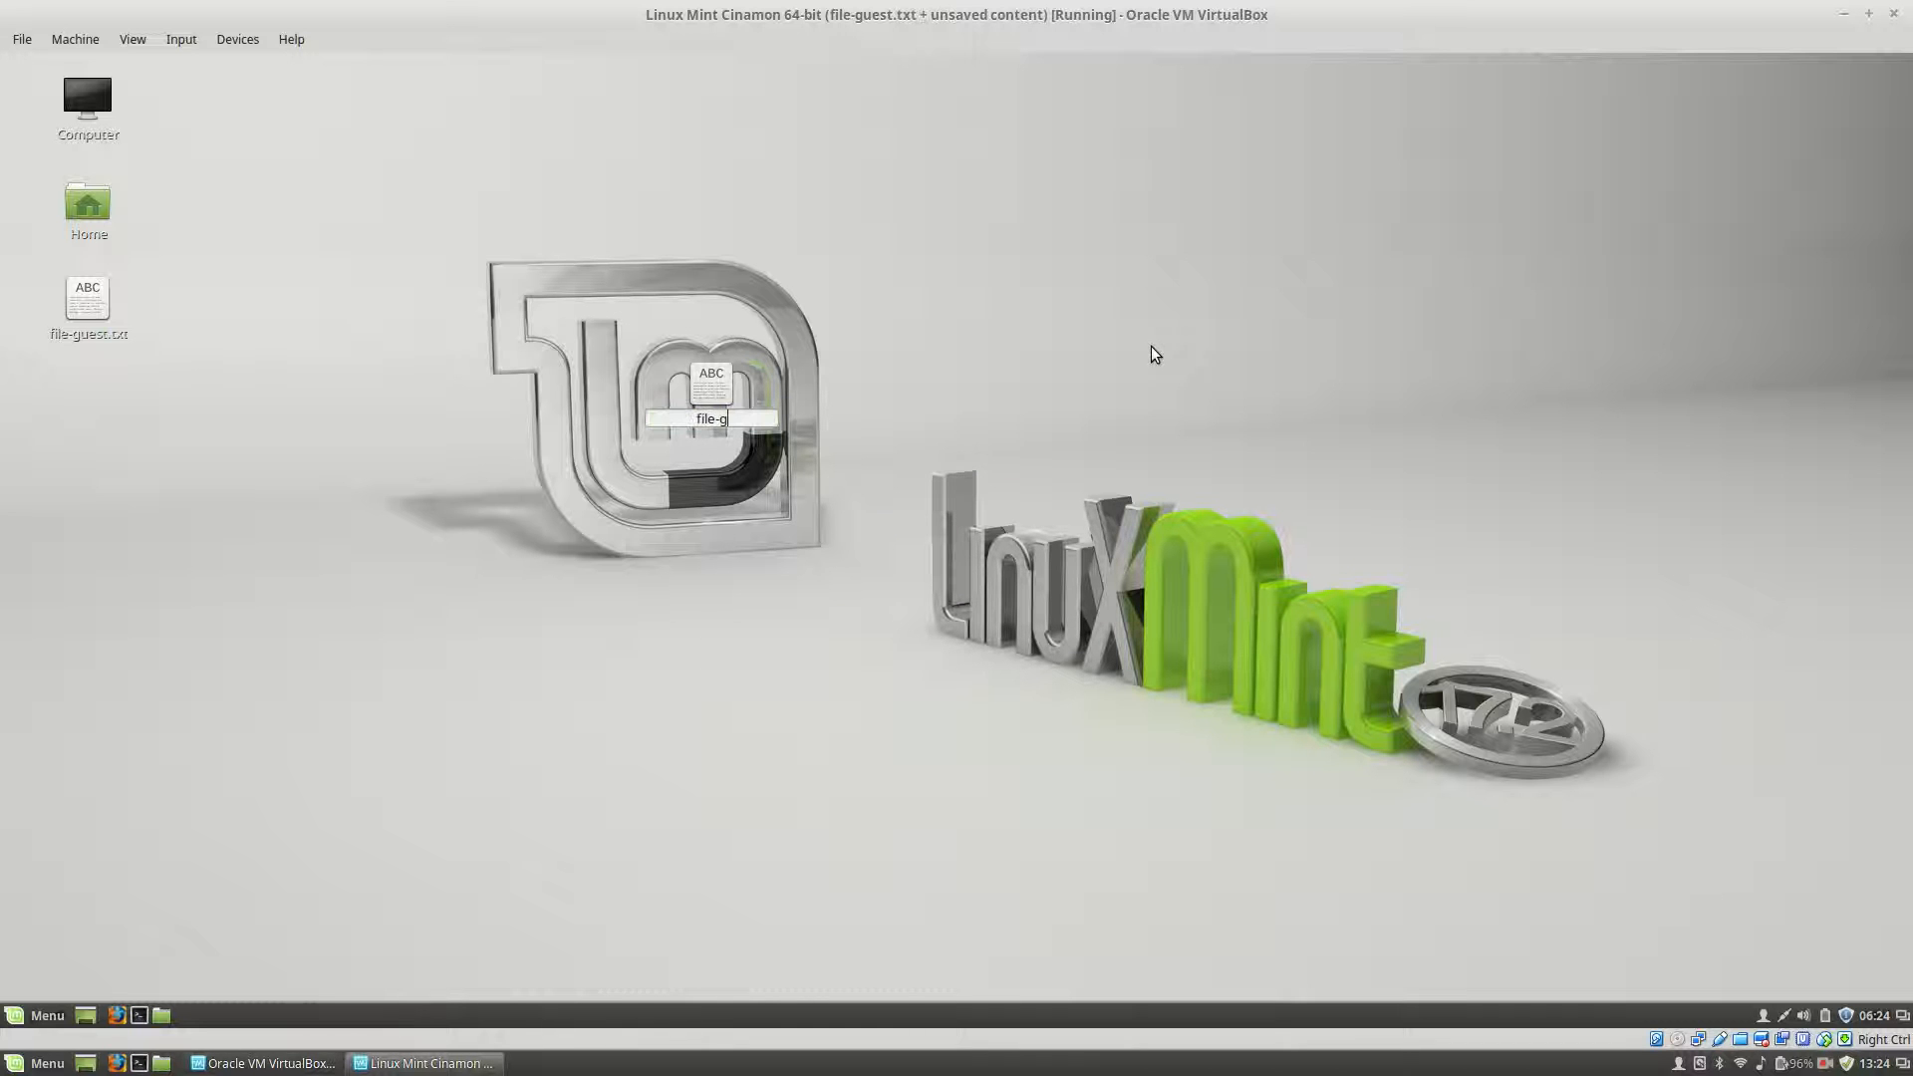
pyautogui.write('uest-2.txt')
pyautogui.press('Return')
pyautogui.press('Return')
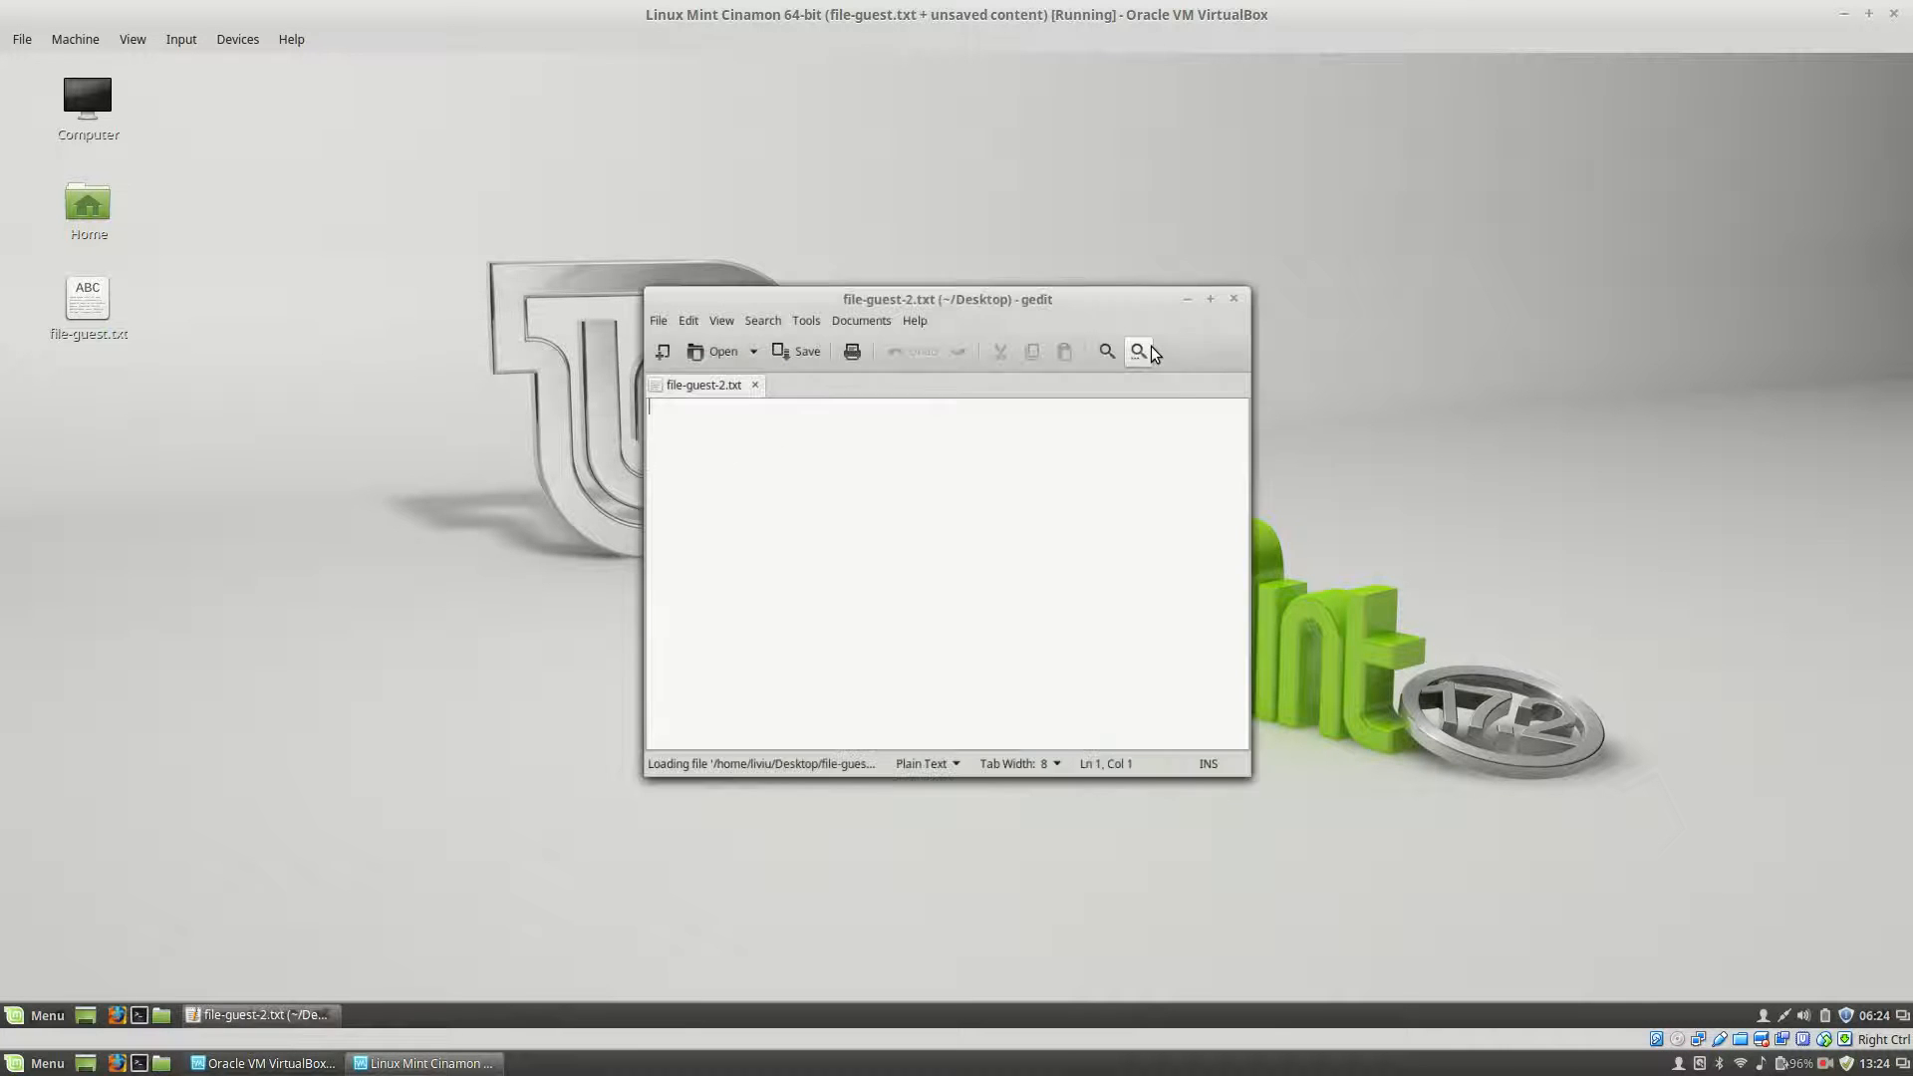
# Write "This is the file guest 2 content." in file-guest-2.txt and save the file
pyautogui.write('This si')
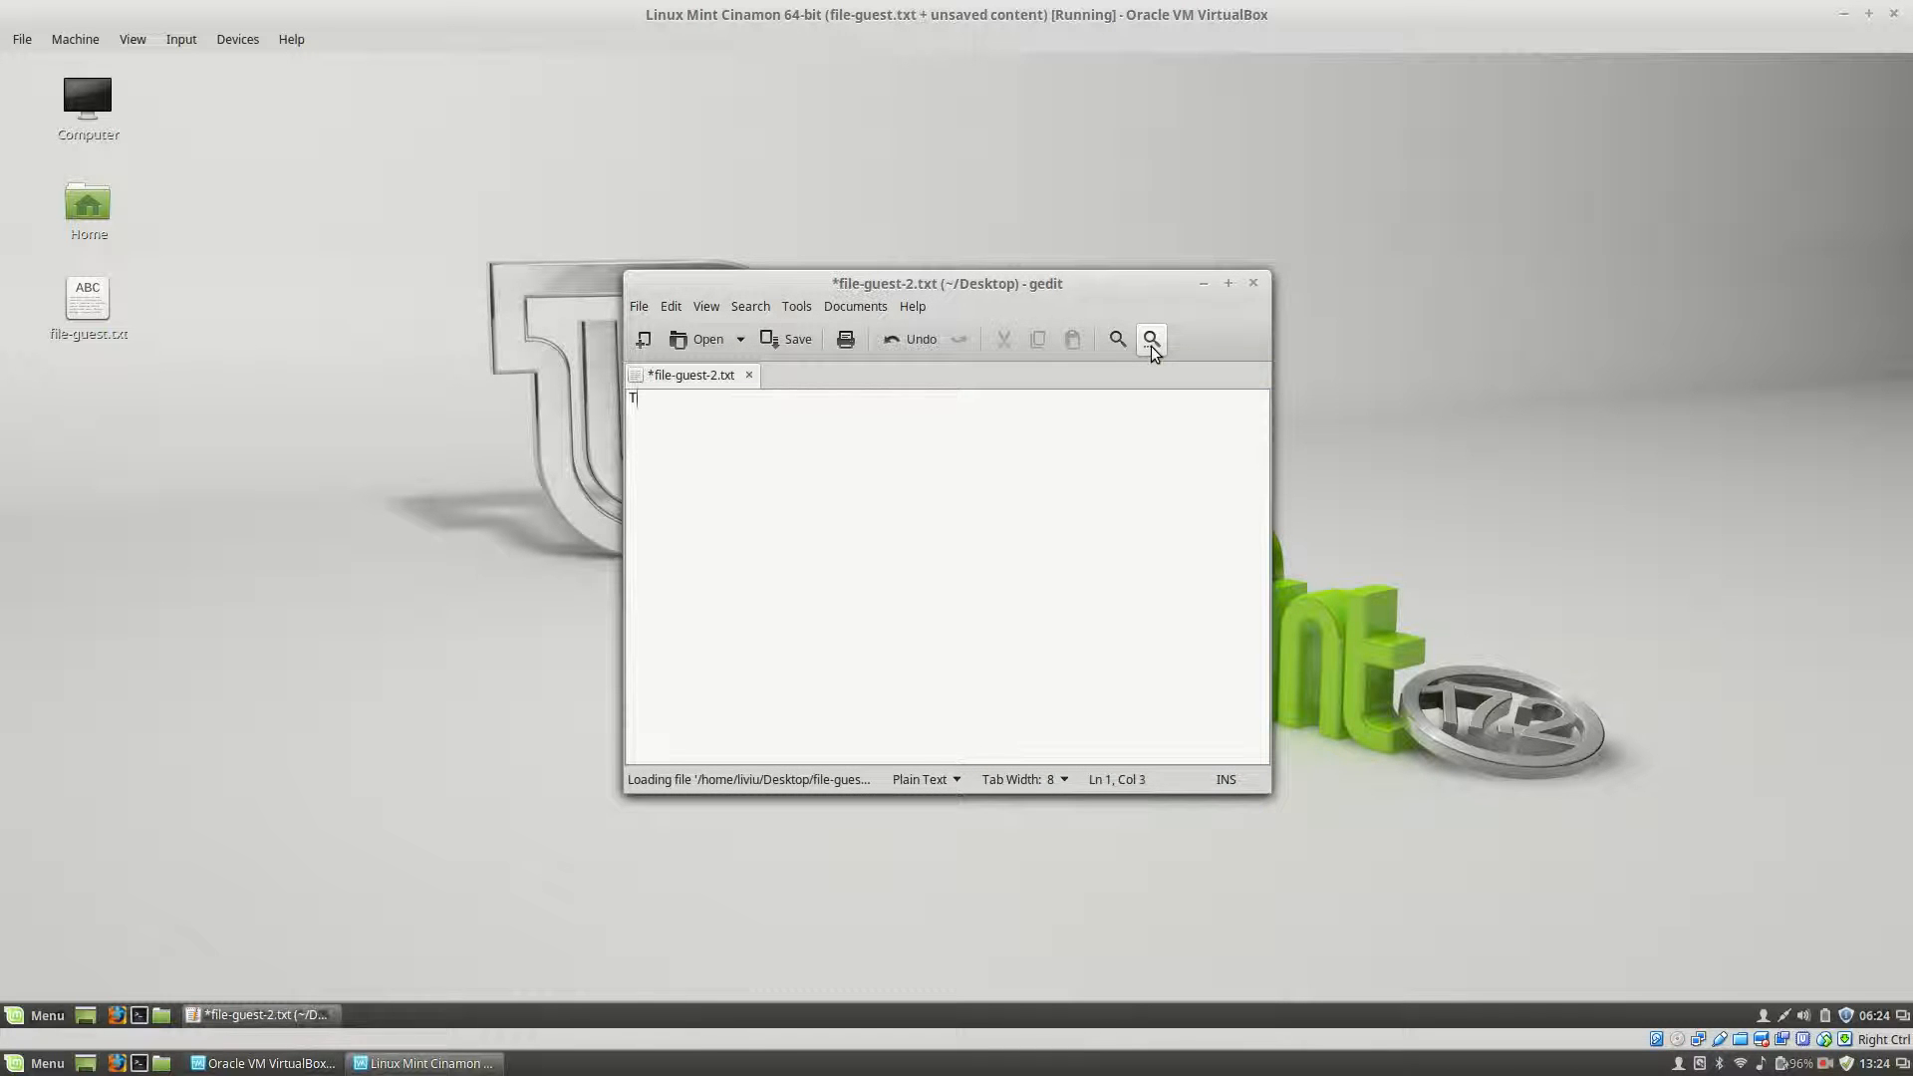
pyautogui.press('BackSpace')
pyautogui.press('BackSpace')
pyautogui.write('is the')
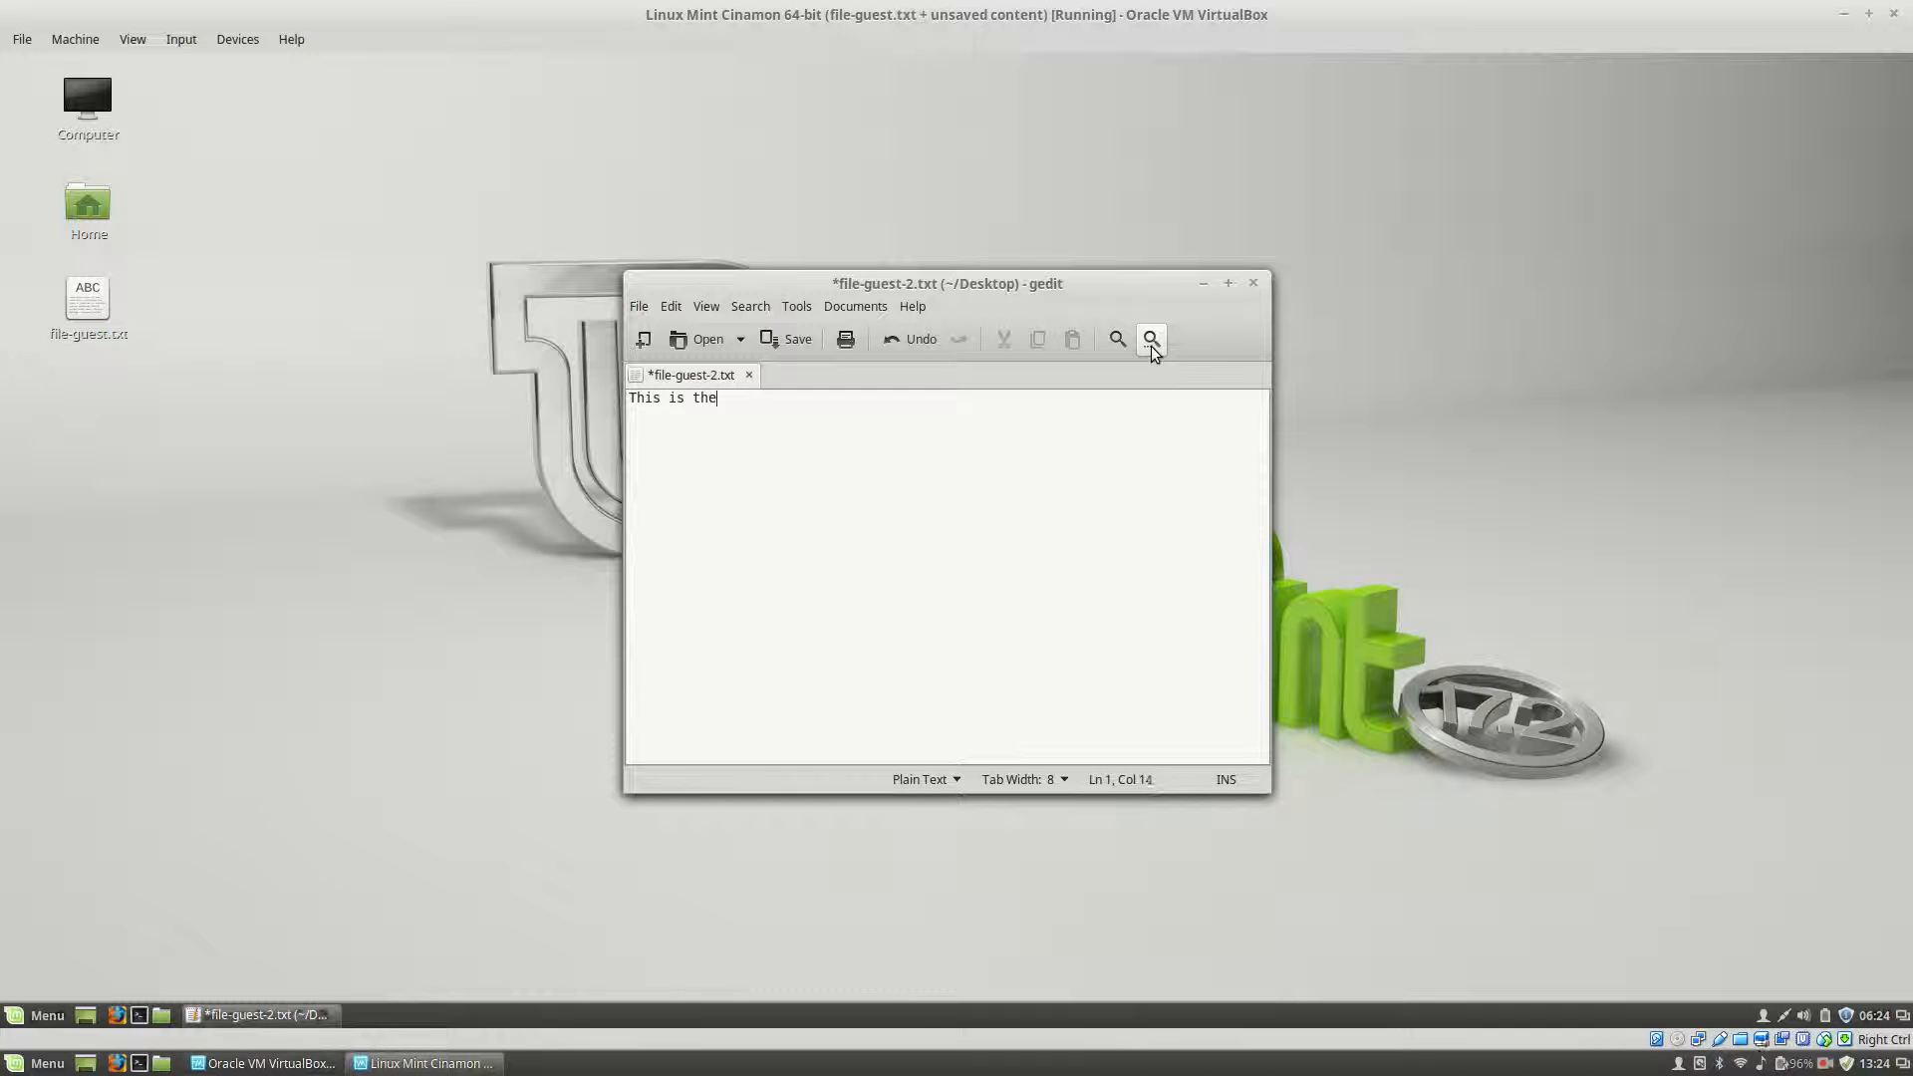
pyautogui.write(' file guest 2 content.')
pyautogui.hotkey('ctrl', 's')
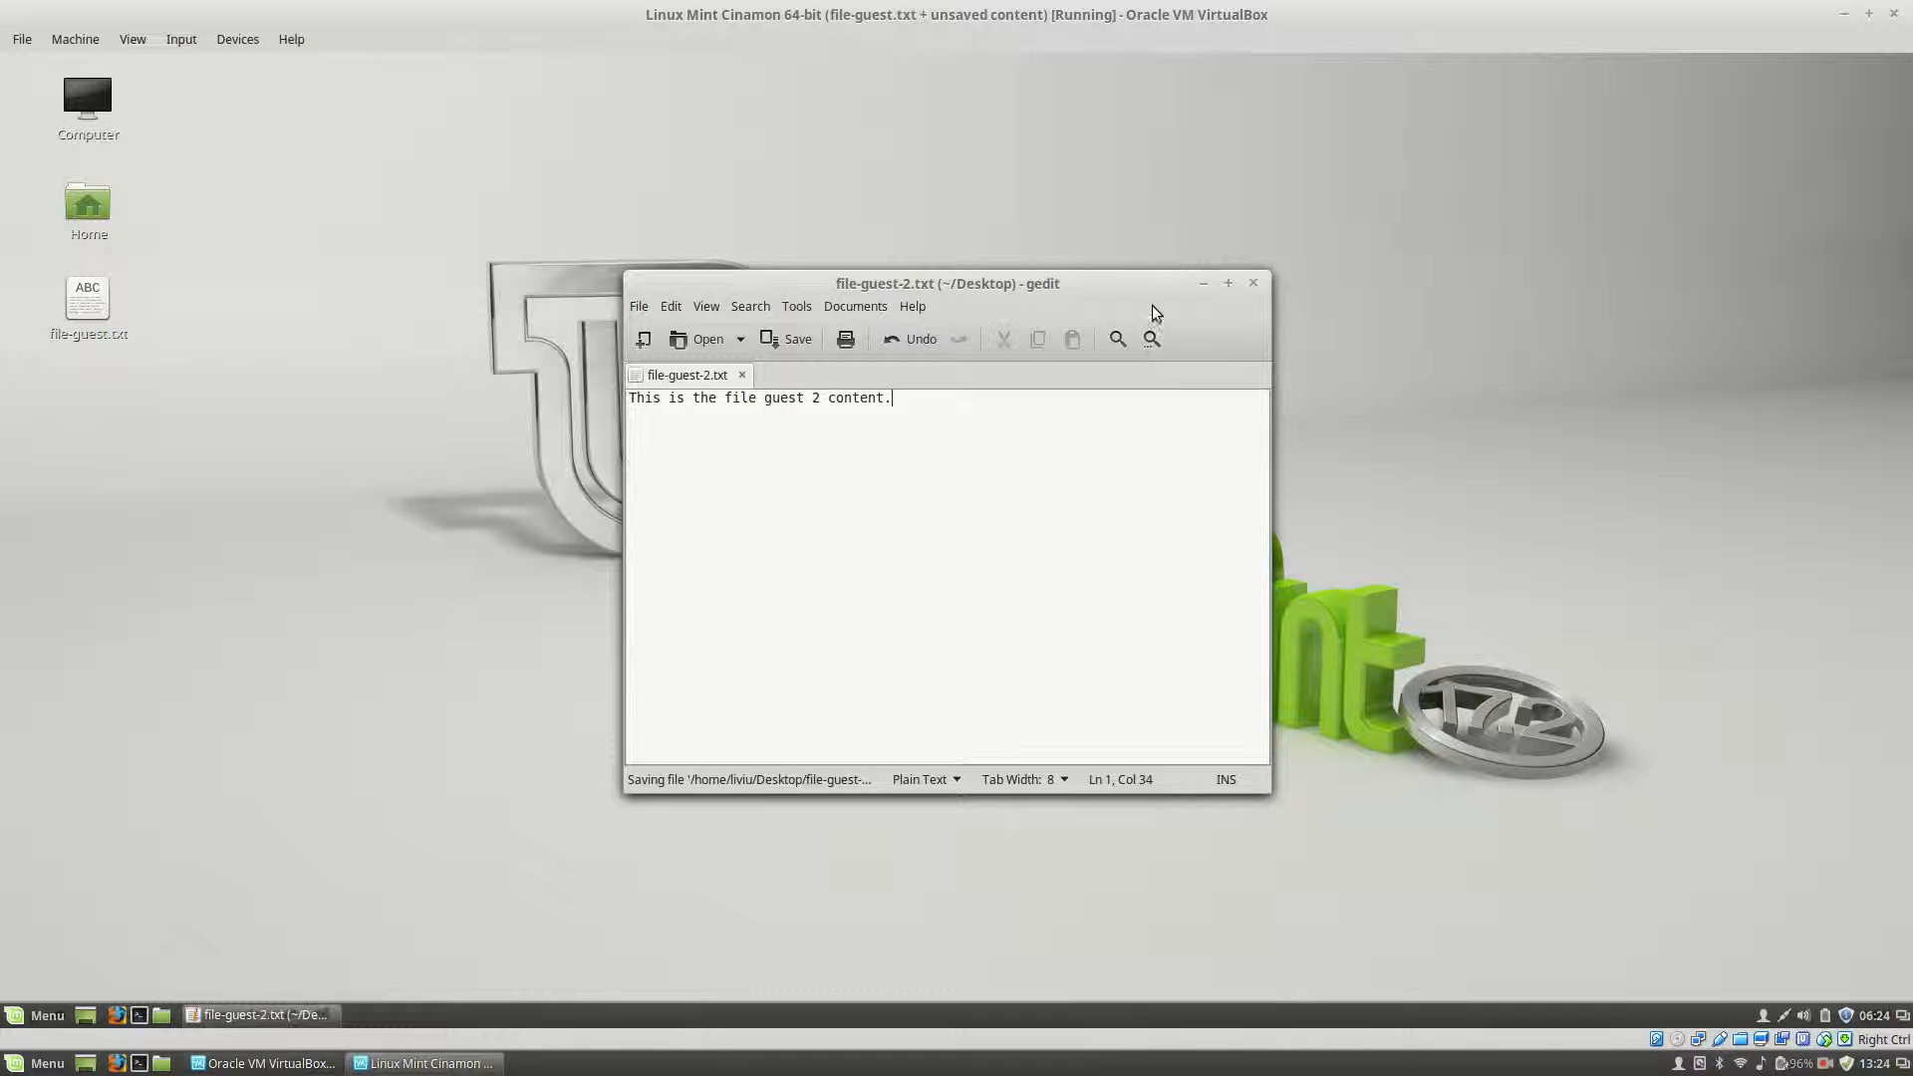
# Organize the guest desktop icons by name and shut down the guest system
pyautogui.rightClick(850, 226)
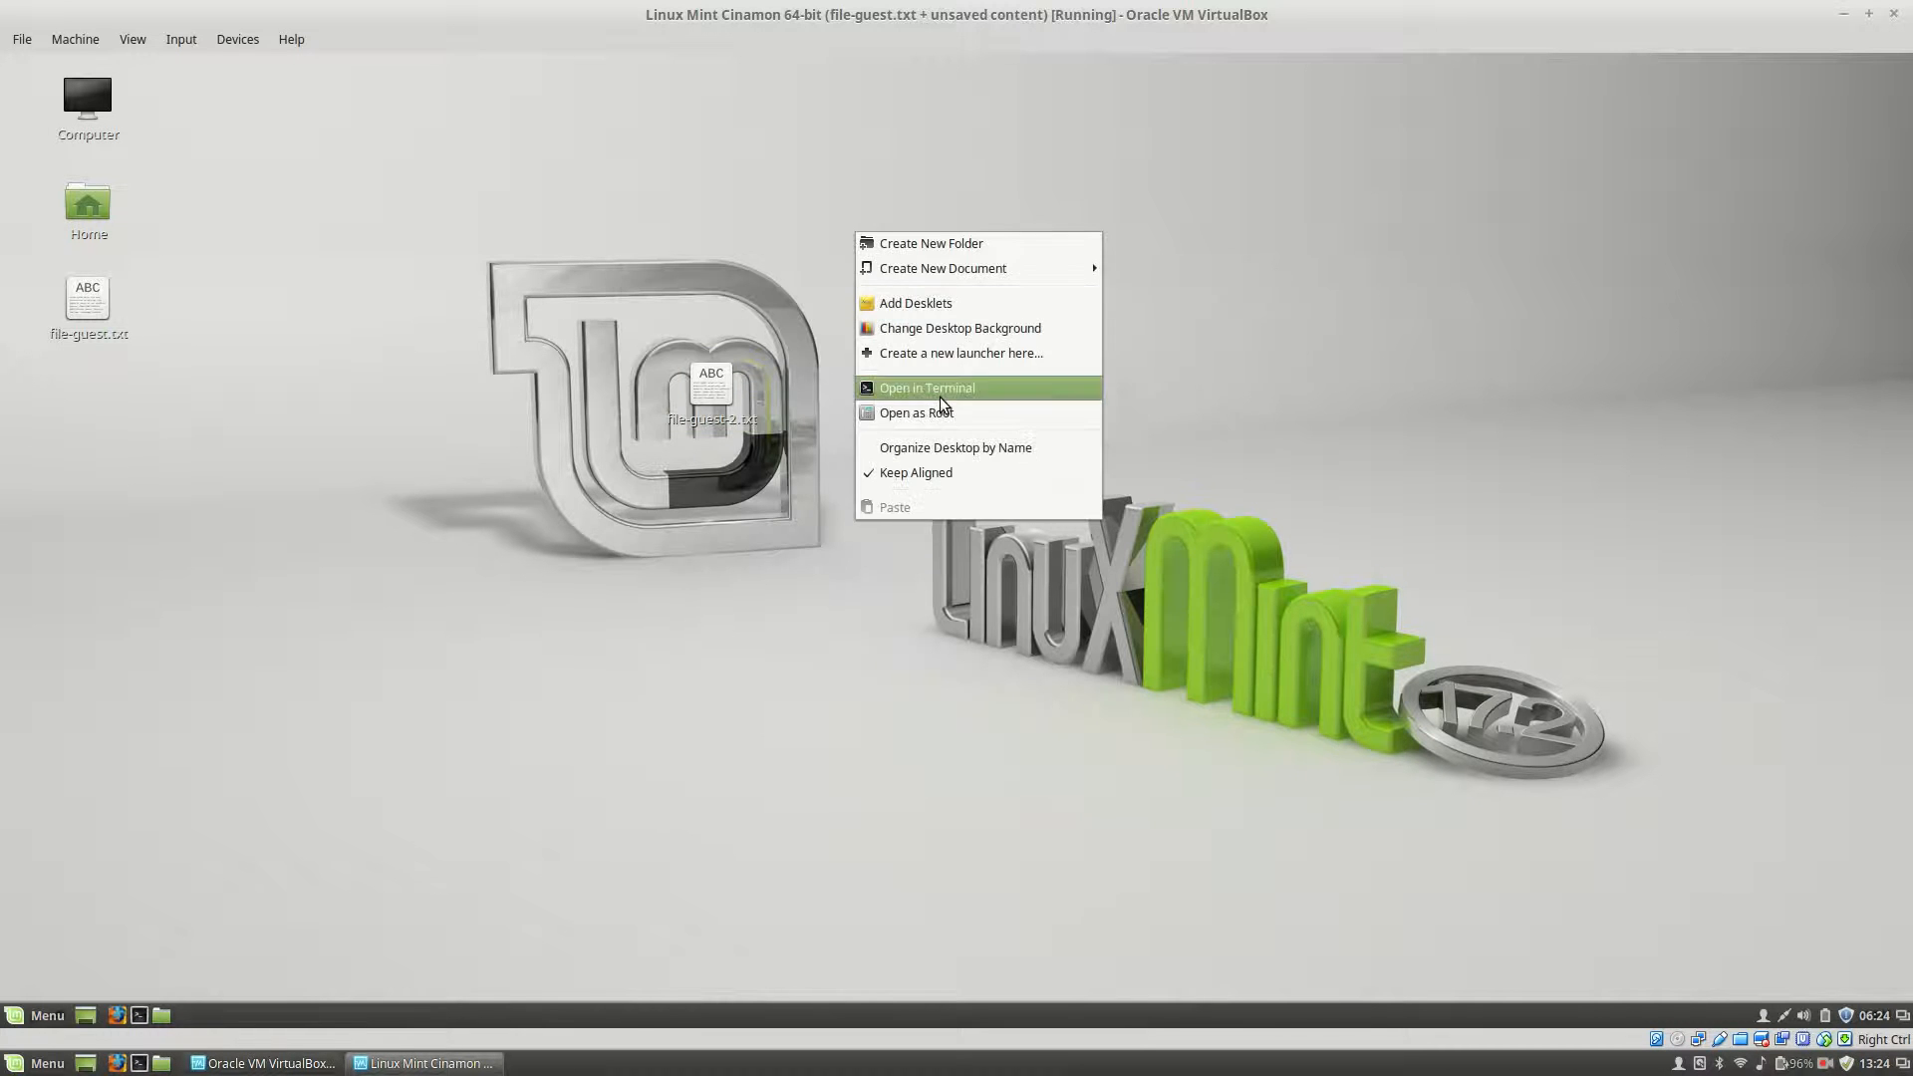
pyautogui.click(968, 445)
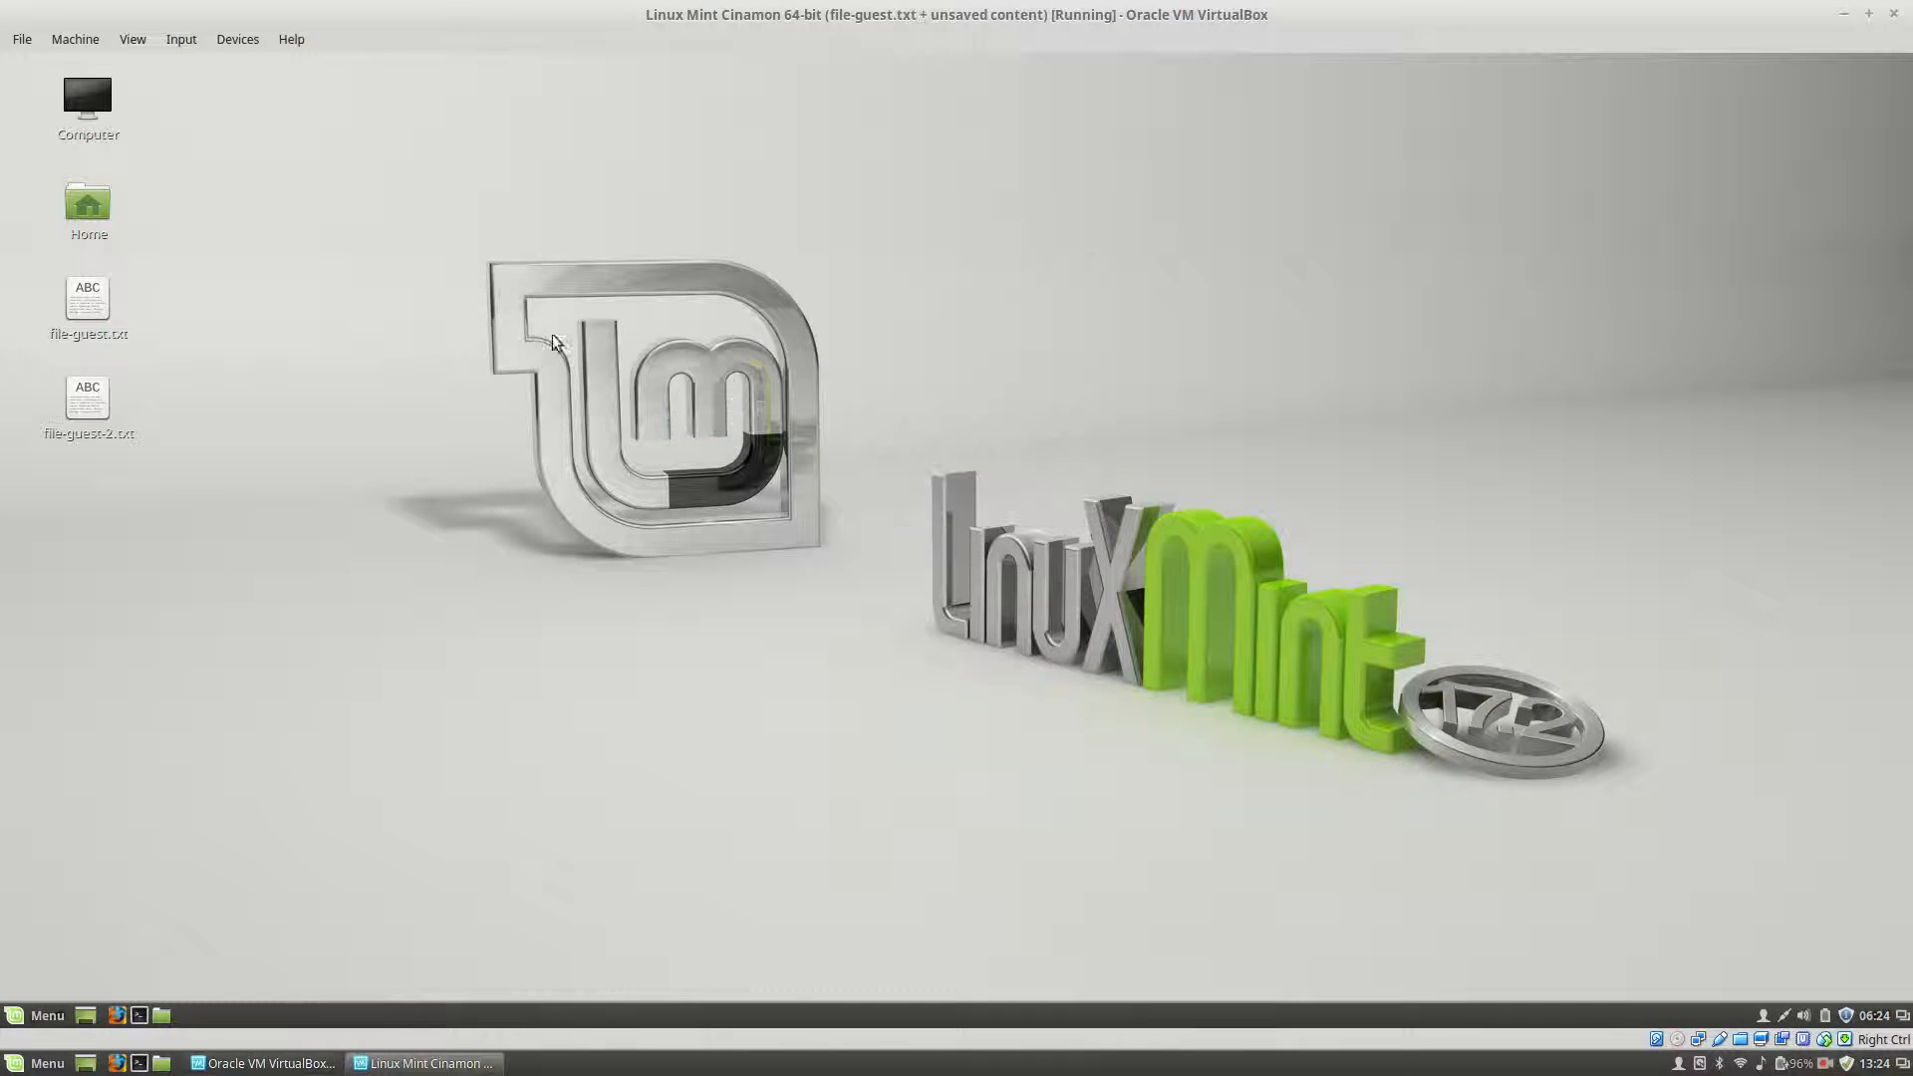
pyautogui.click(16, 1015)
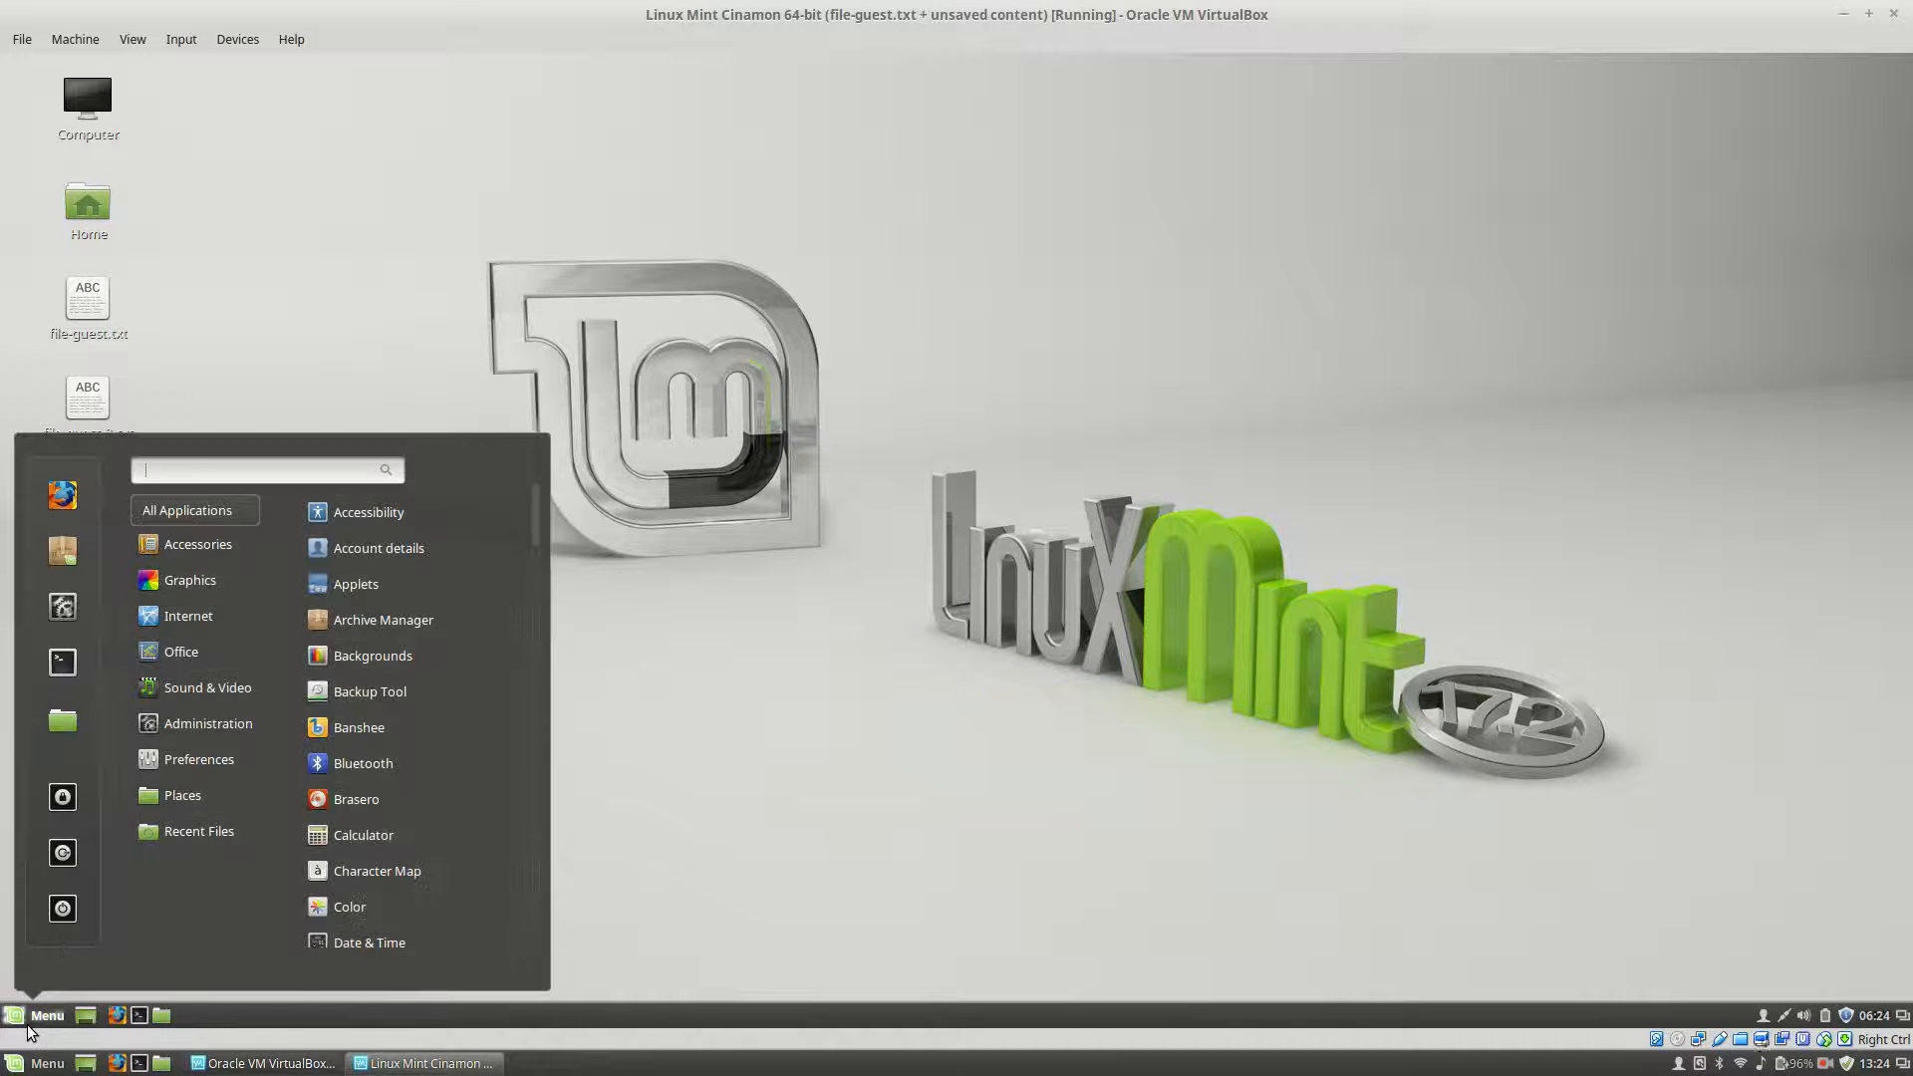
pyautogui.click(60, 922)
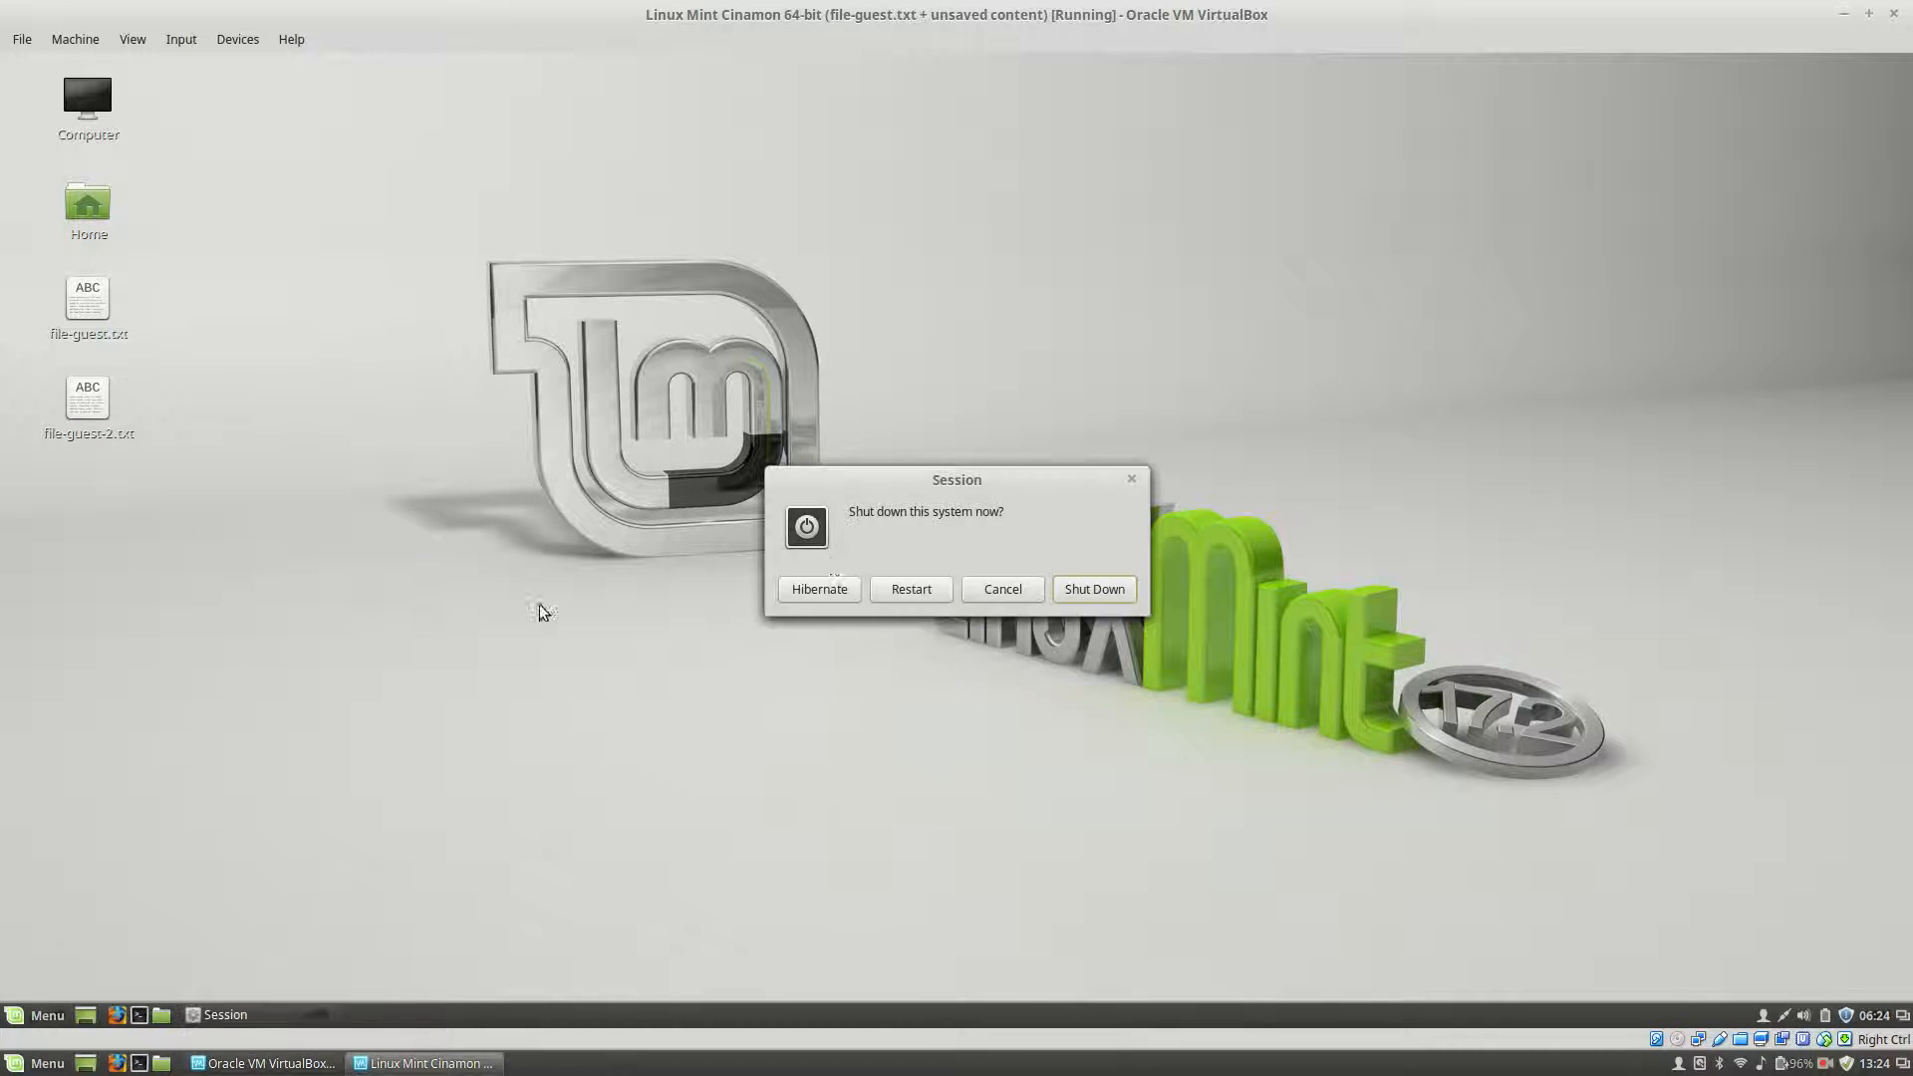
pyautogui.click(1078, 592)
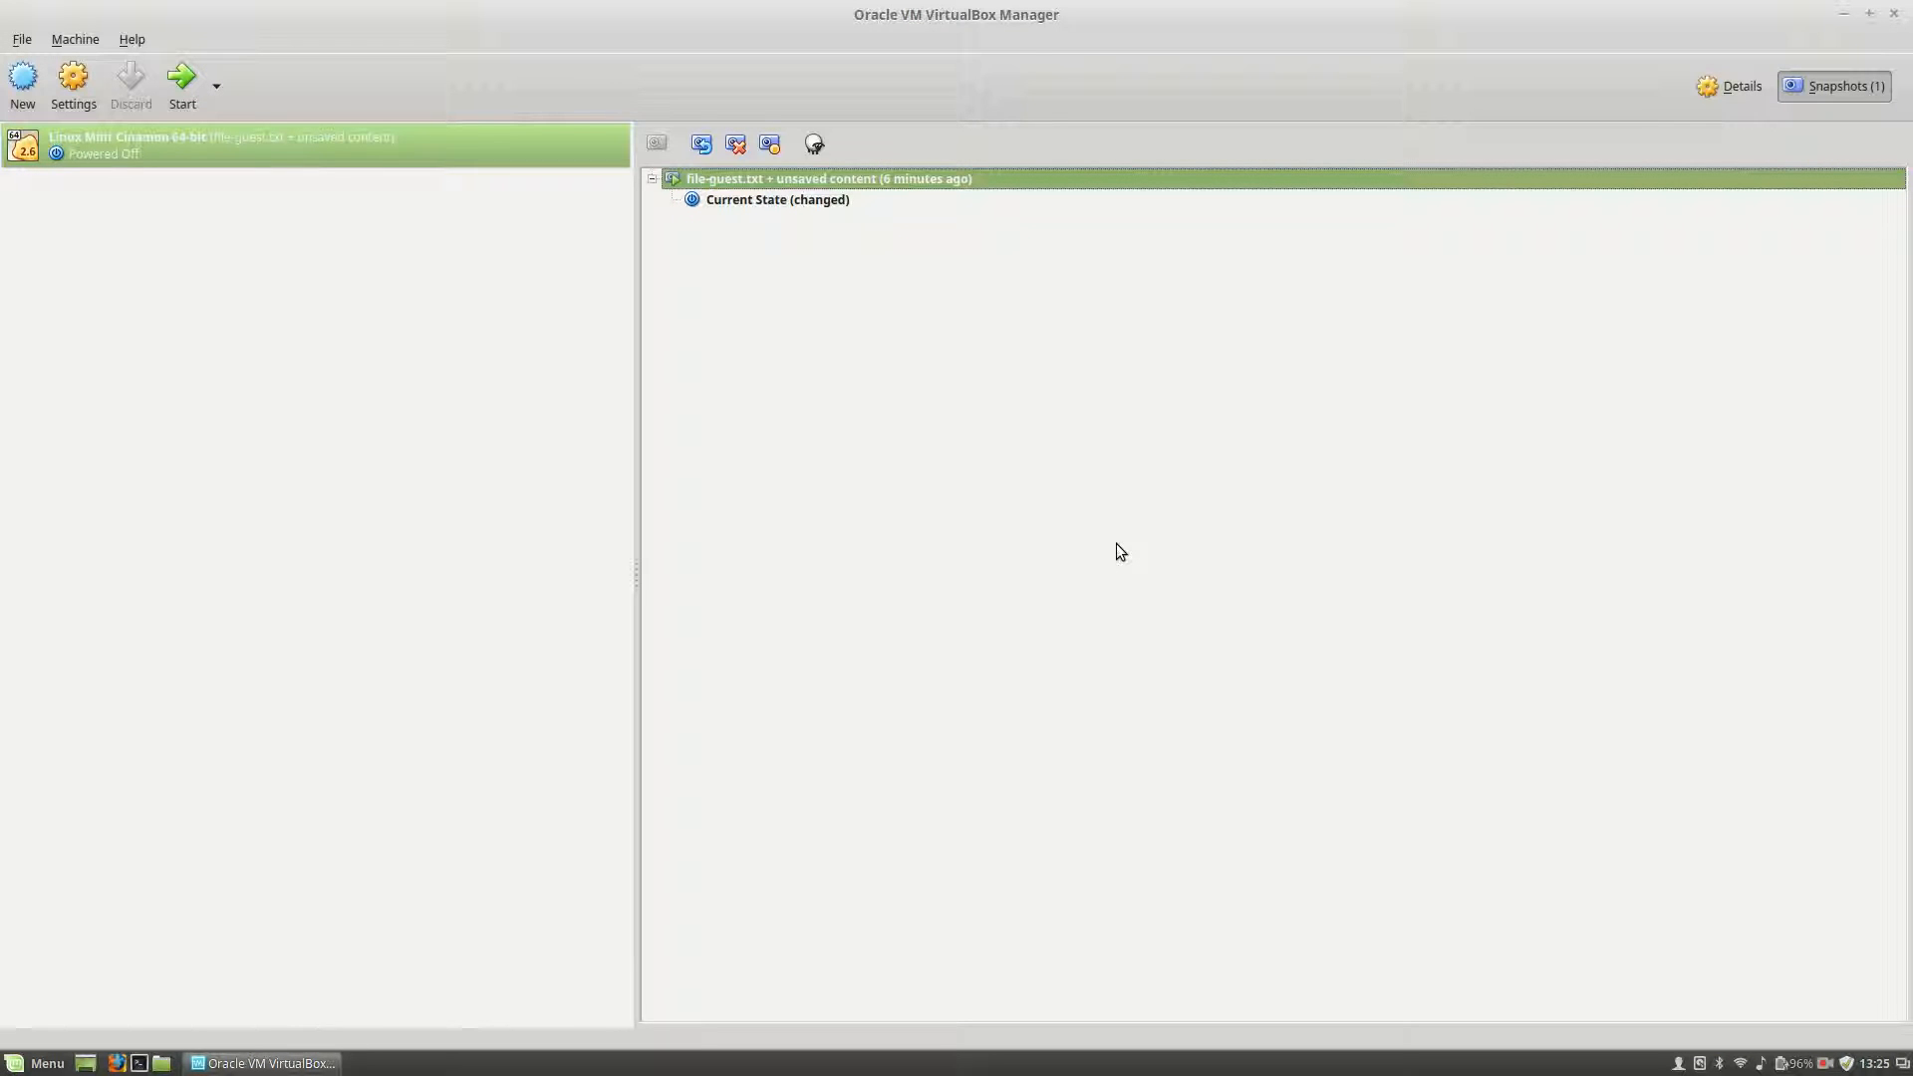
# Take a snapshot of the powered-off machine's current state, naming it file-guest-2.txt
pyautogui.click(849, 201)
pyautogui.rightClick(846, 199)
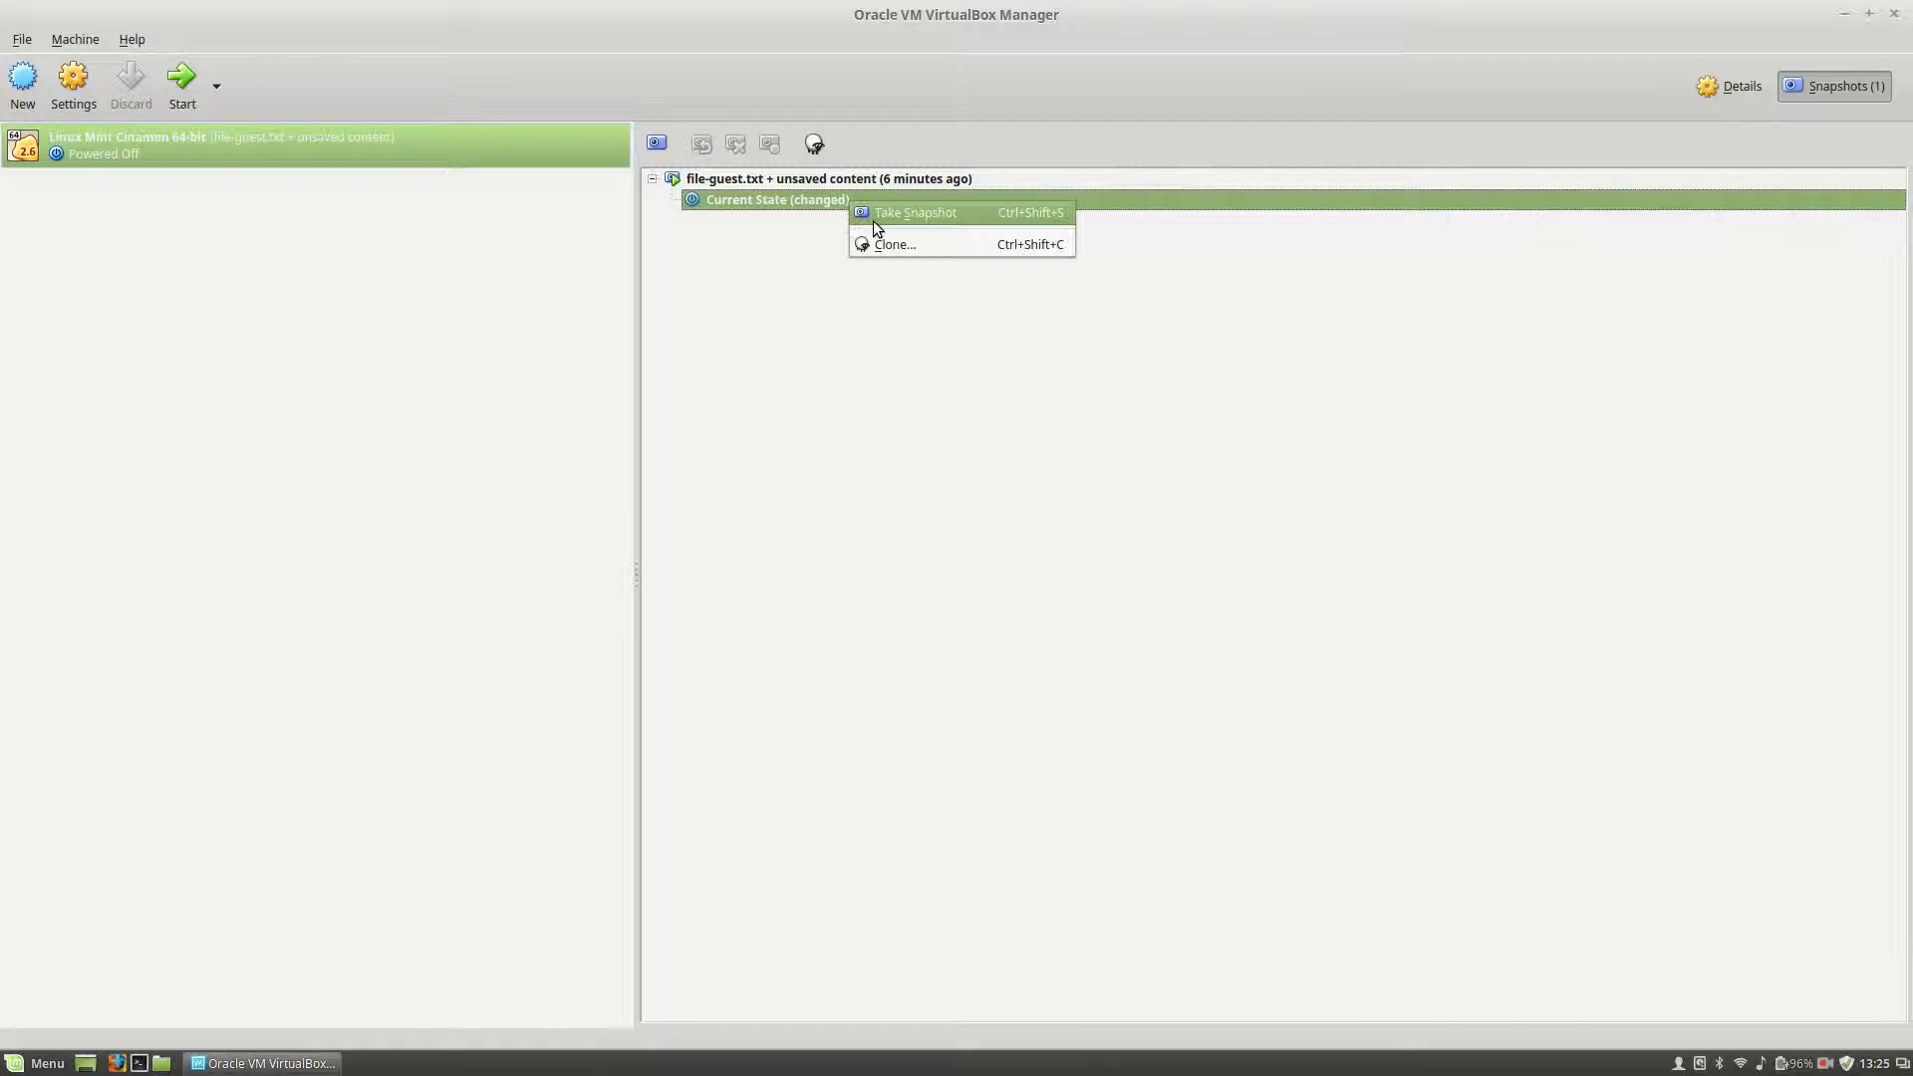
pyautogui.click(872, 221)
pyautogui.hotkey('ctrl', 'a')
pyautogui.press('BackSpace')
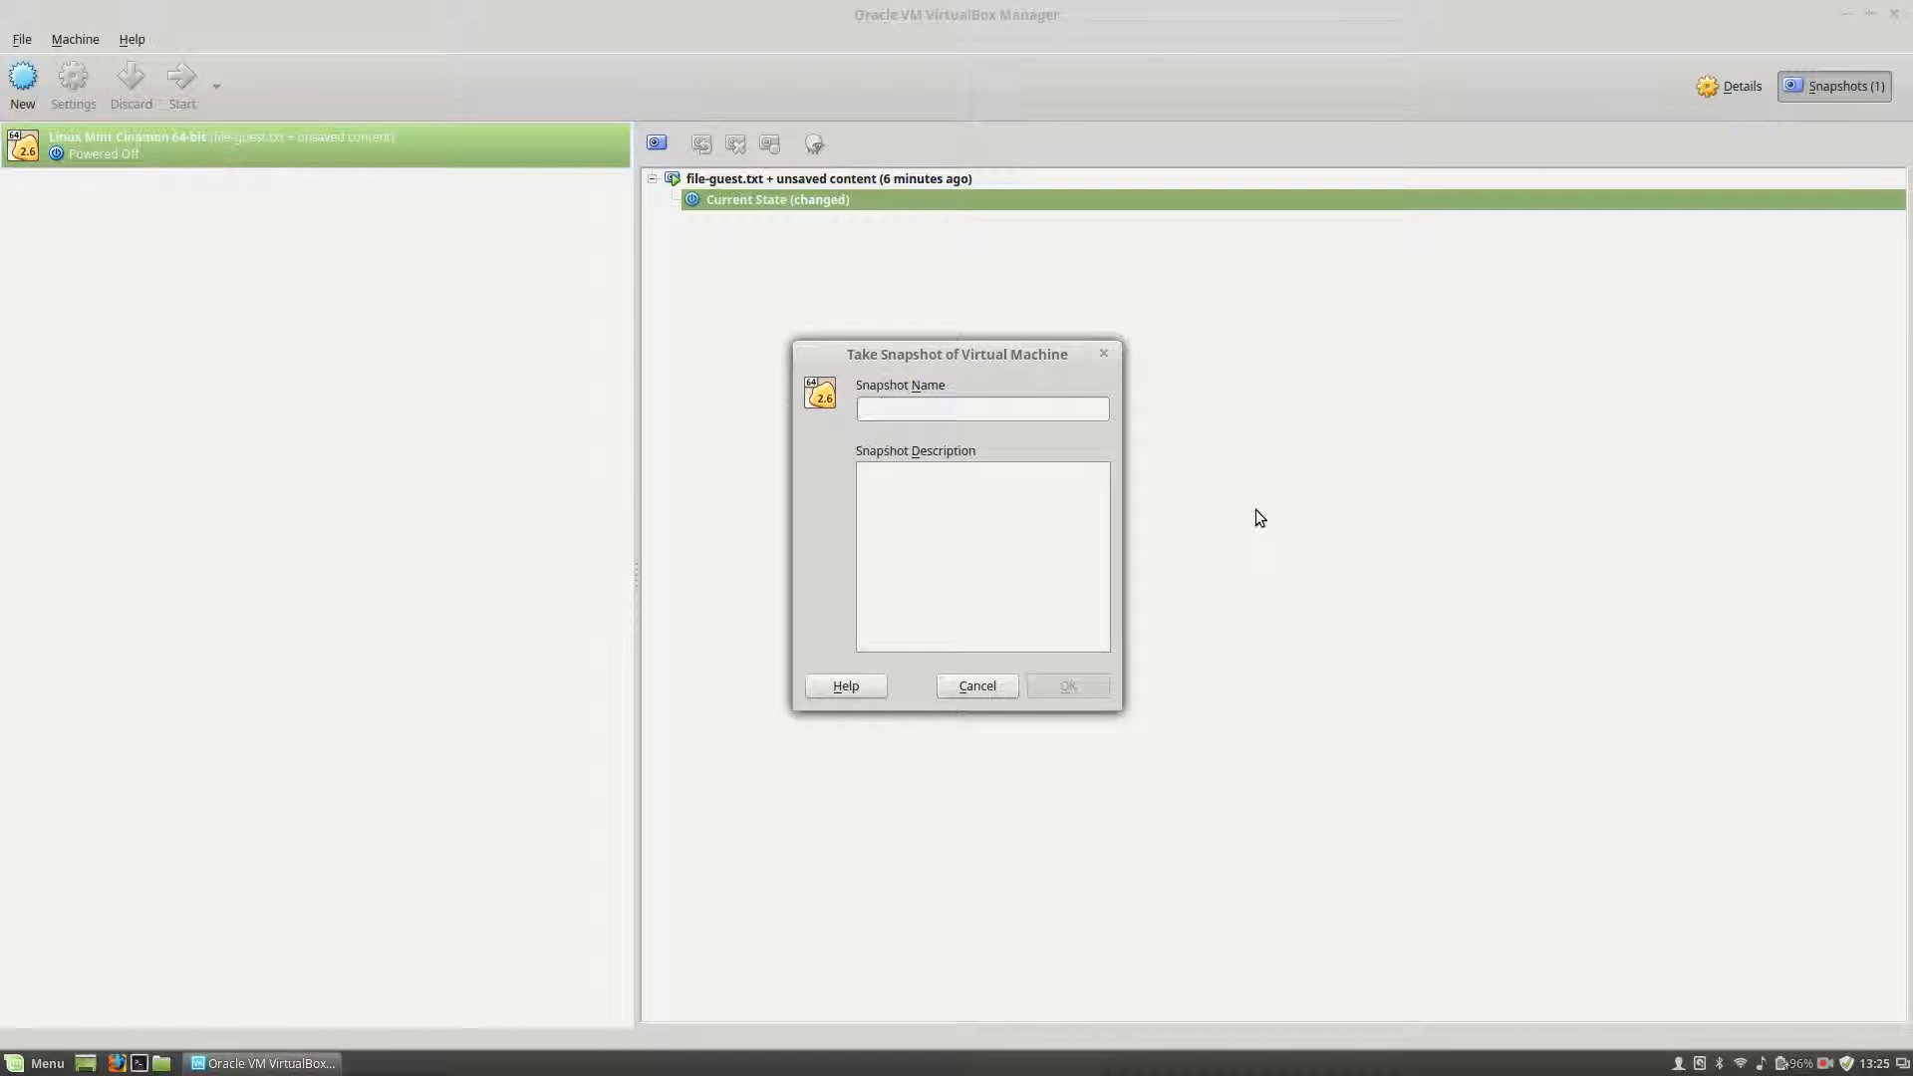
pyautogui.write('file-guest-2.txt')
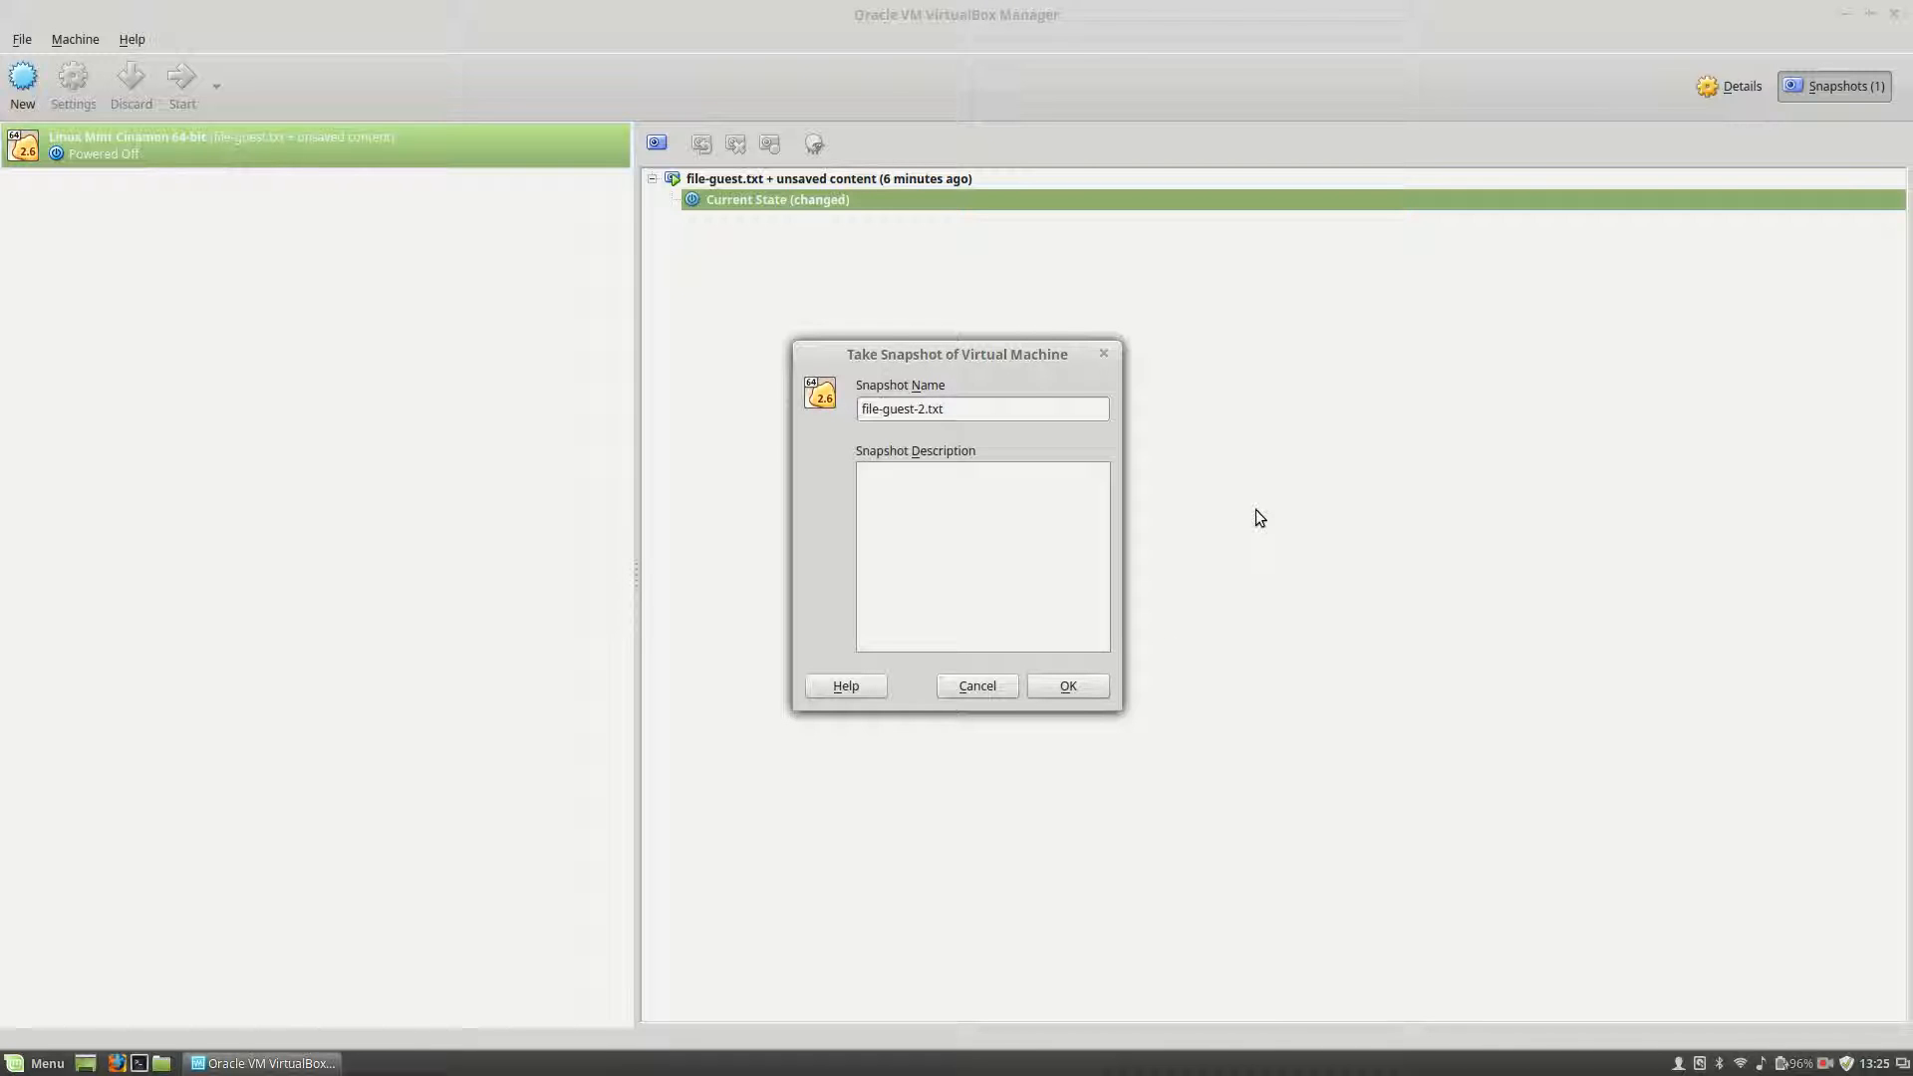
pyautogui.click(1097, 693)
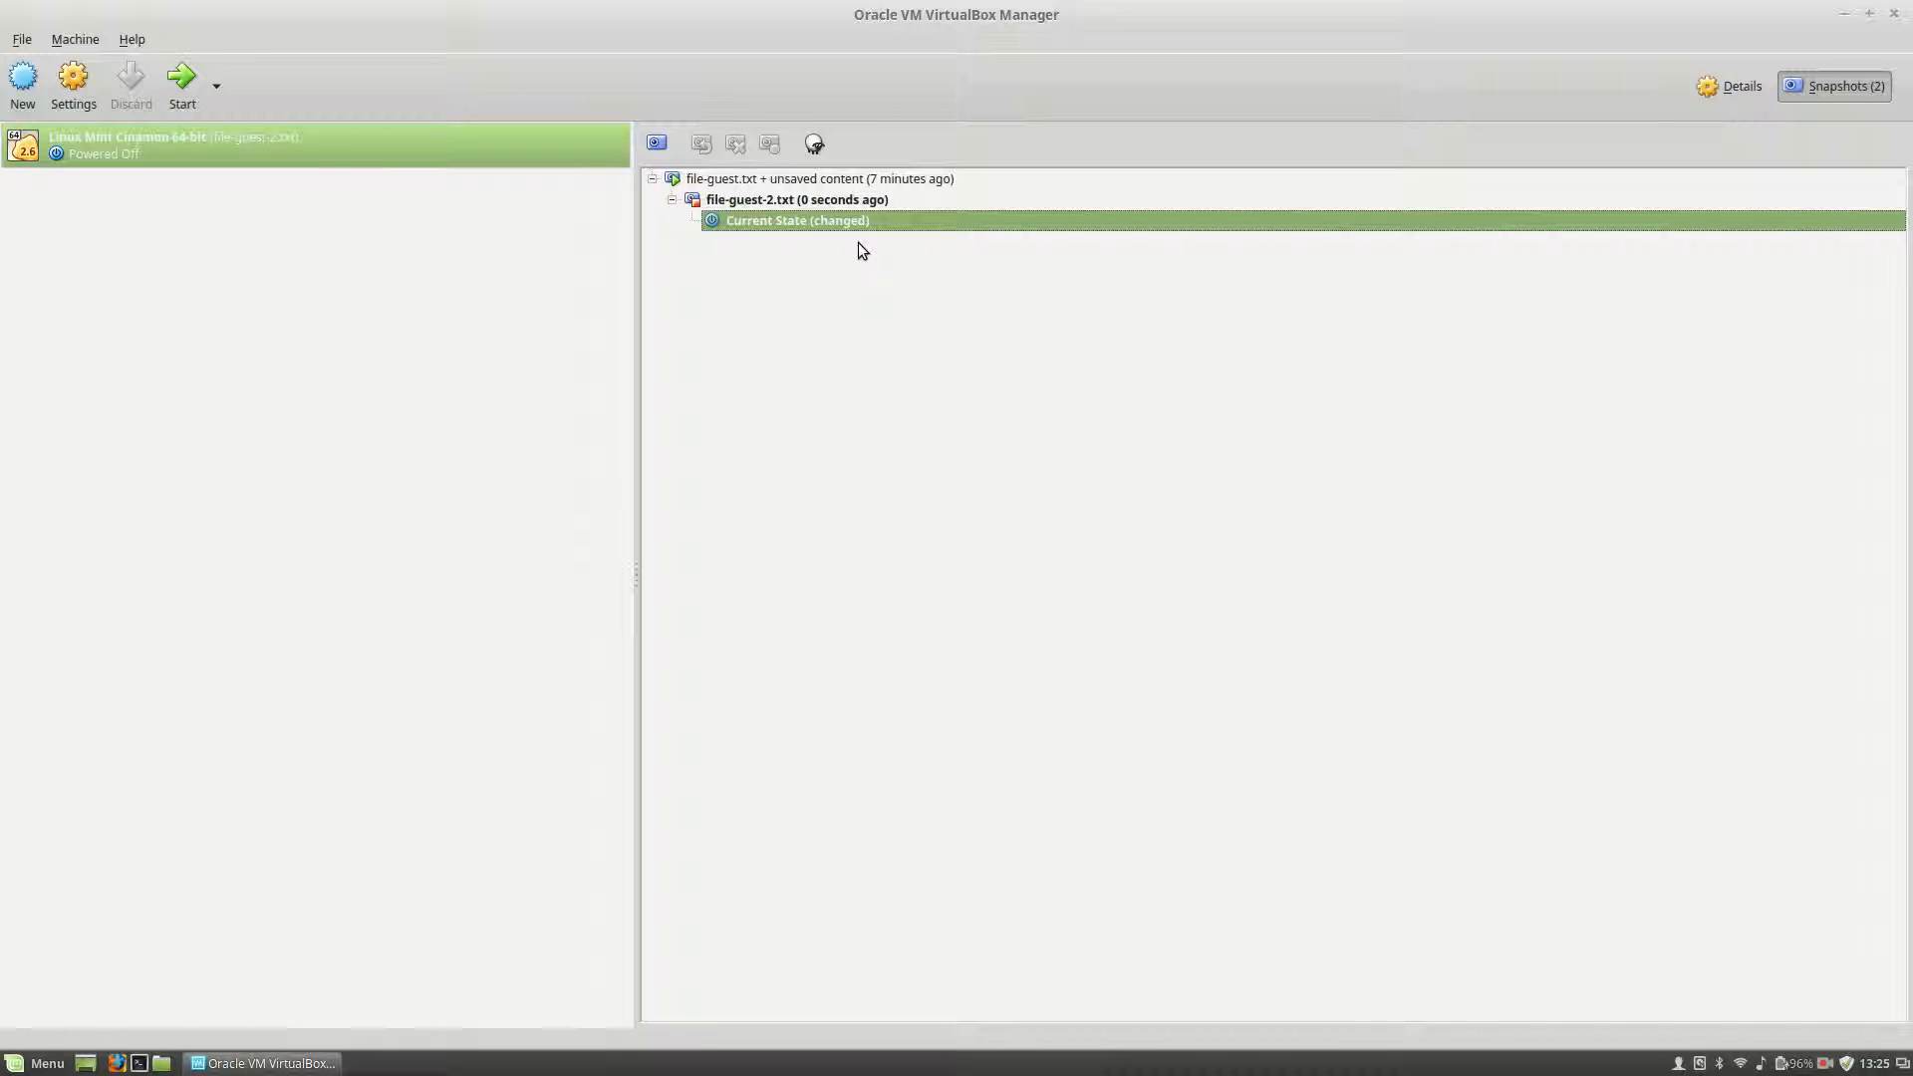
pyautogui.click(840, 202)
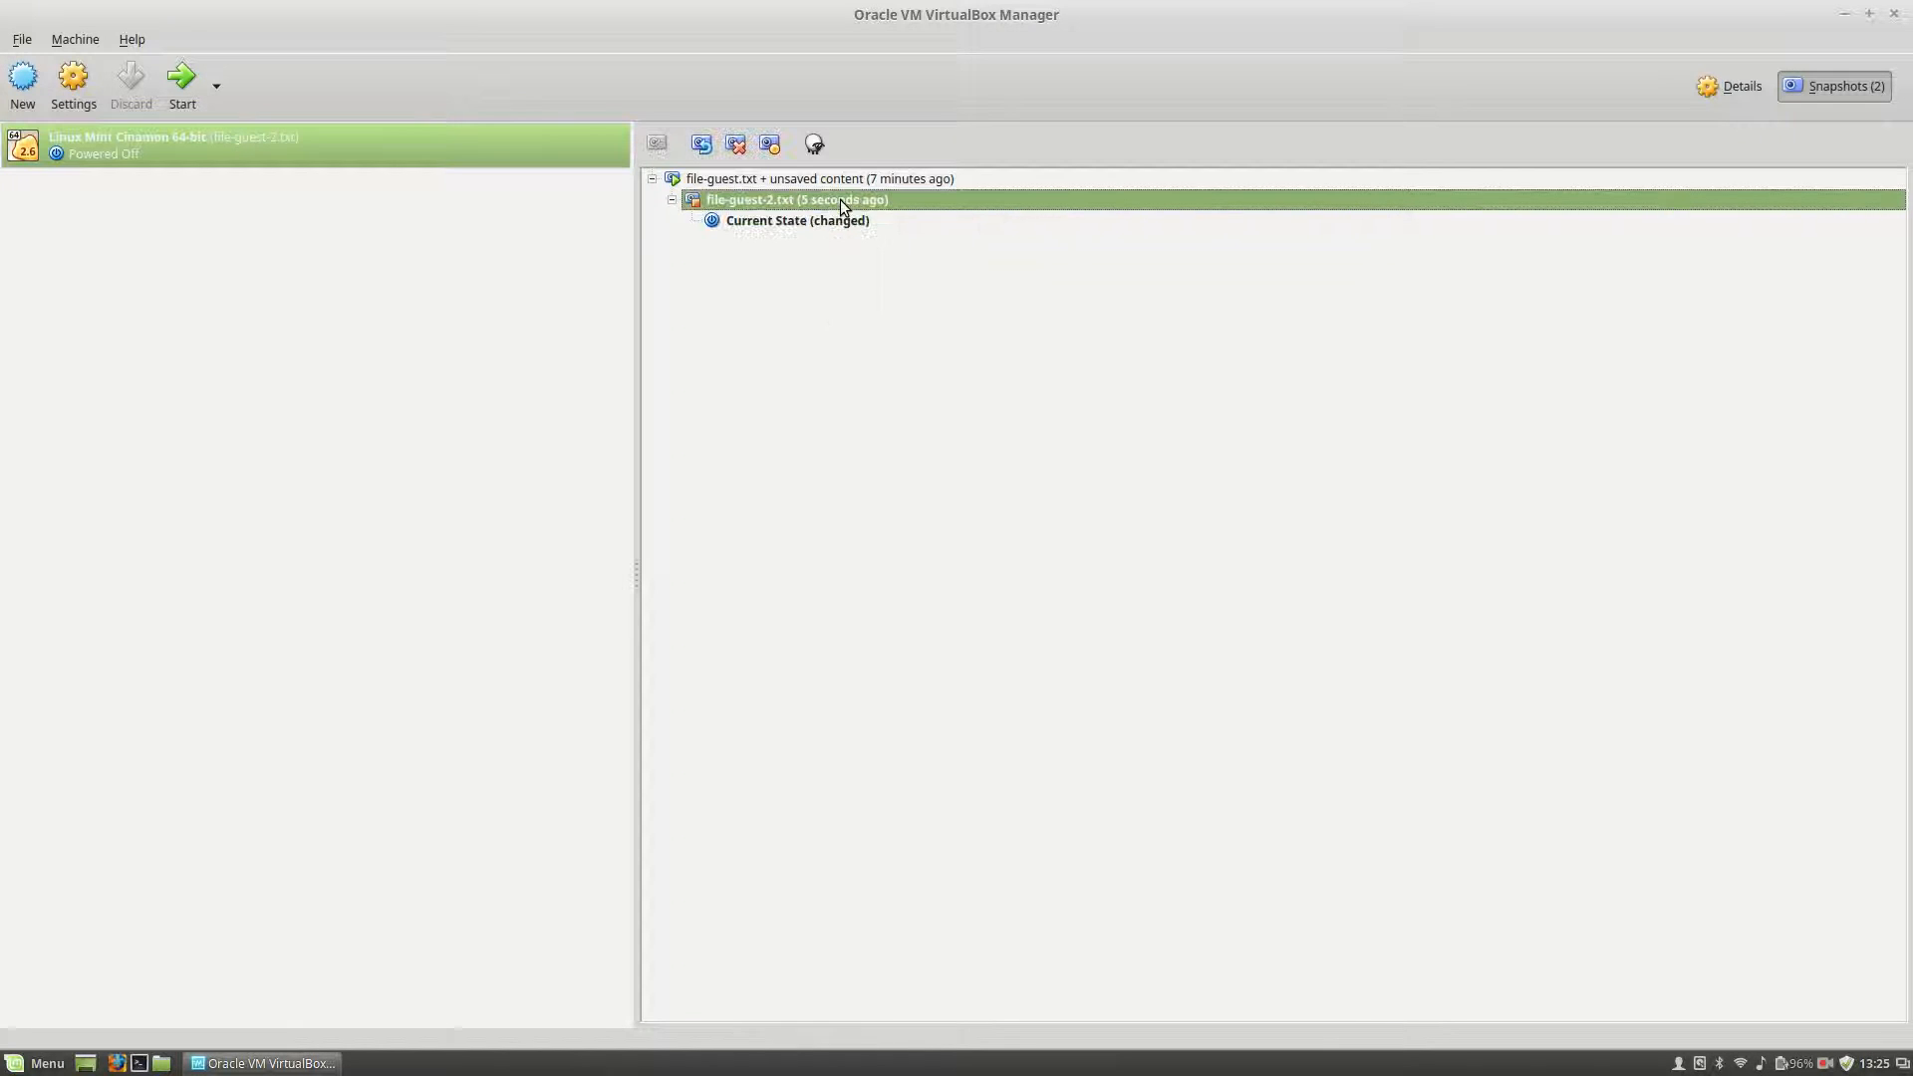
pyautogui.rightClick(839, 205)
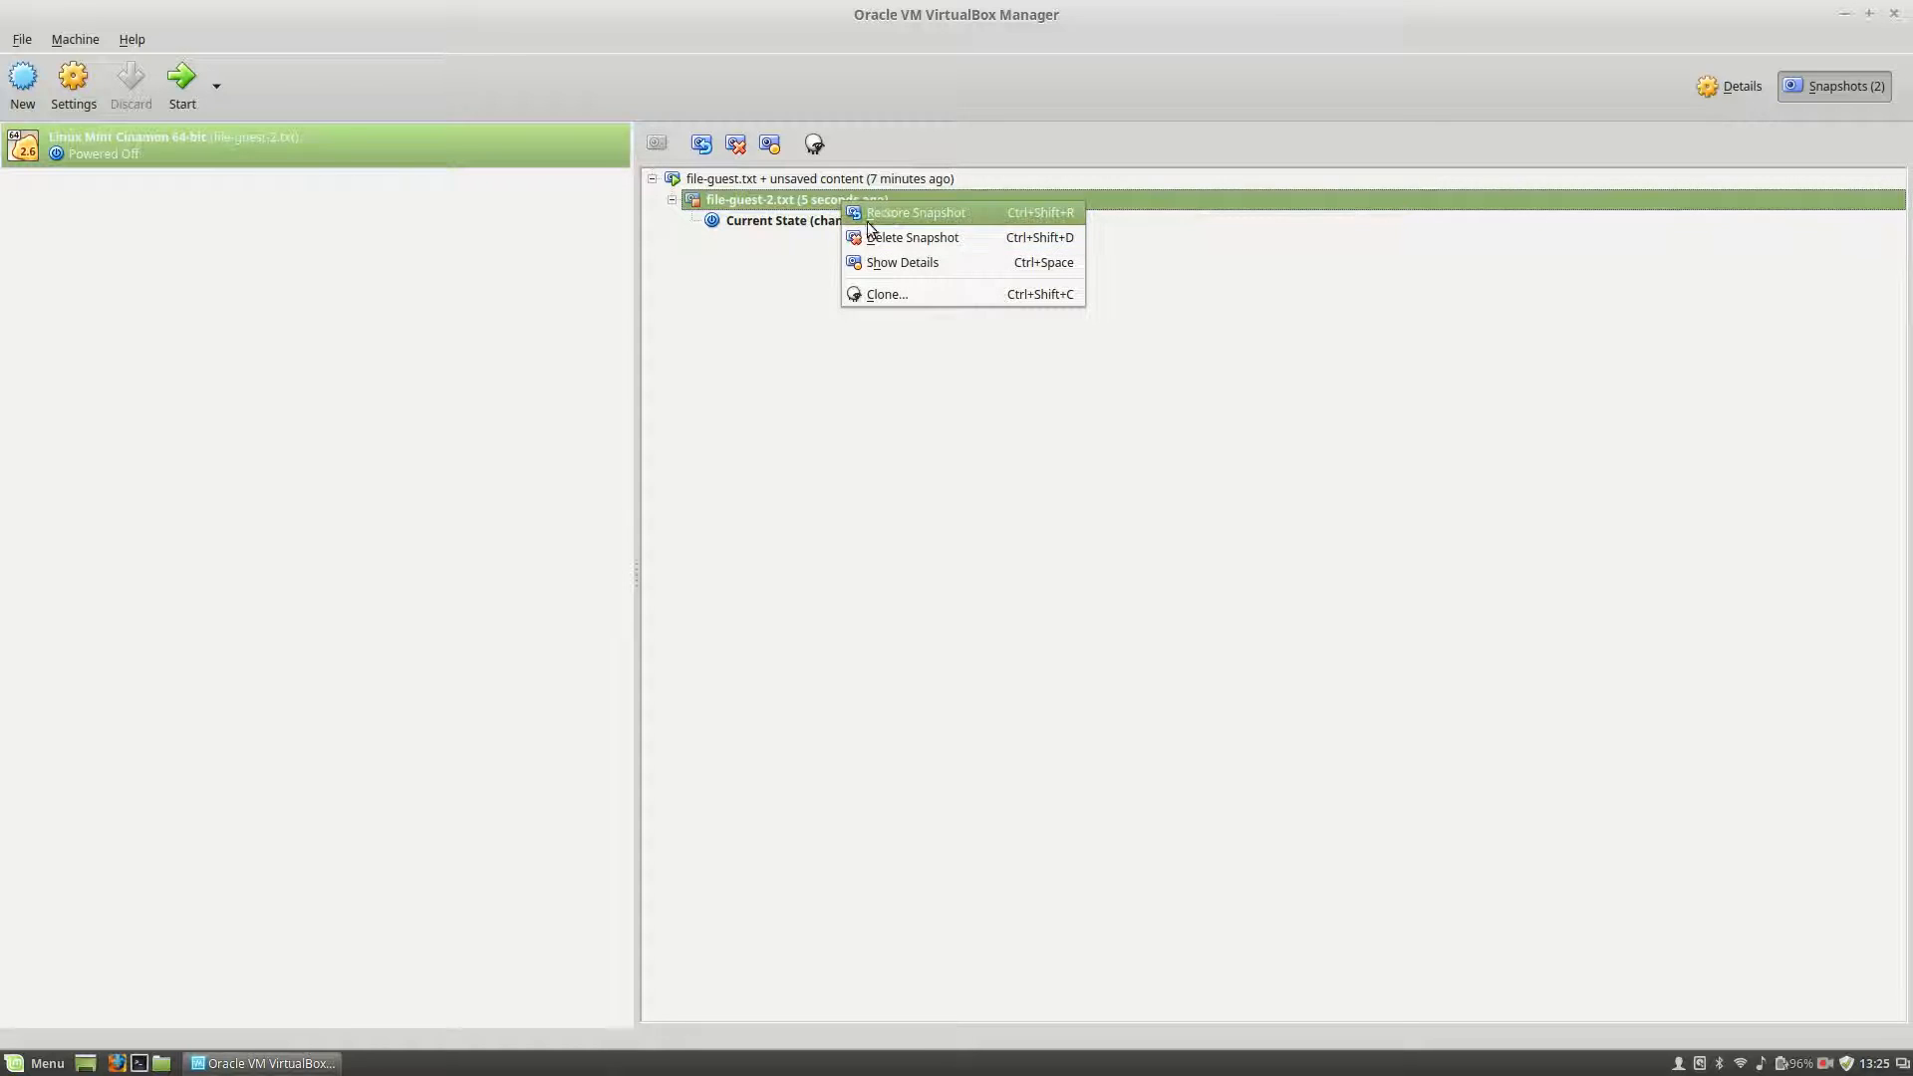
pyautogui.click(865, 301)
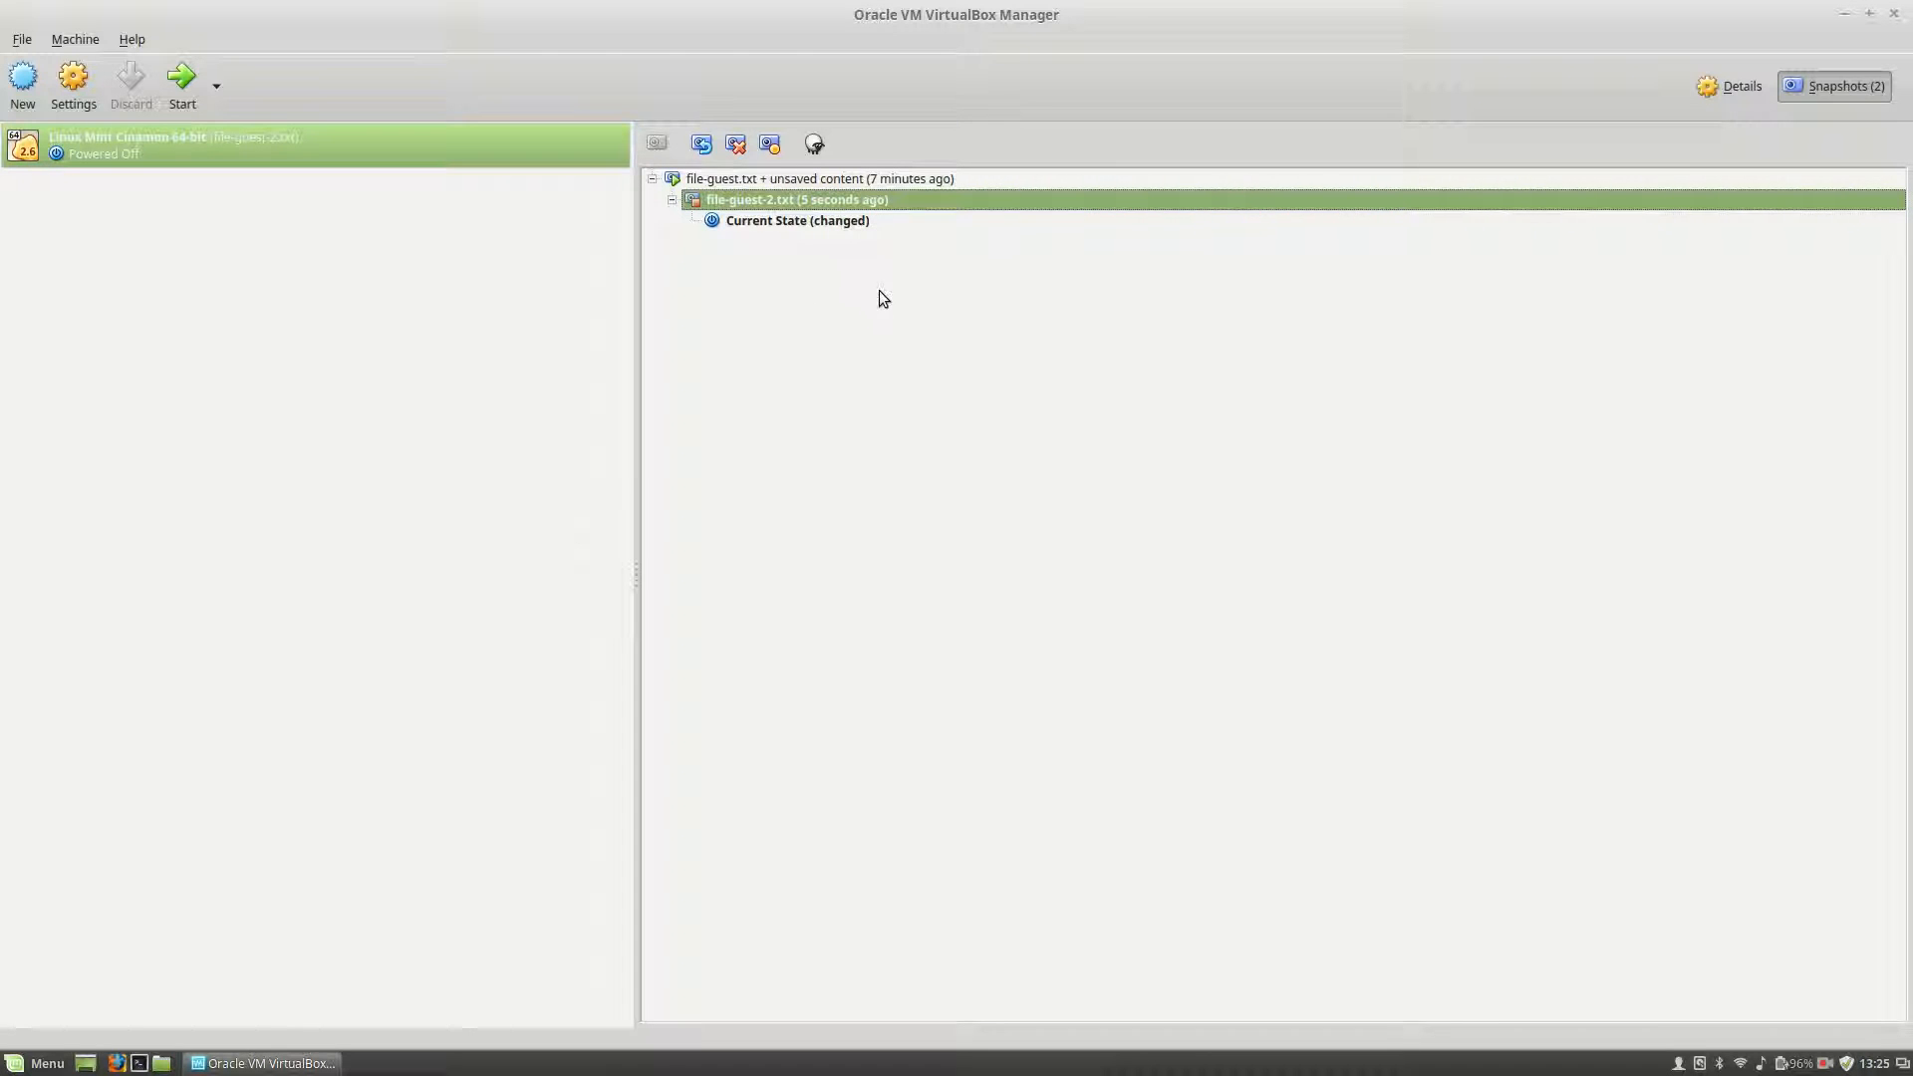
# Start the virtual machine from its current state and log in to the guest with the account password
pyautogui.click(861, 223)
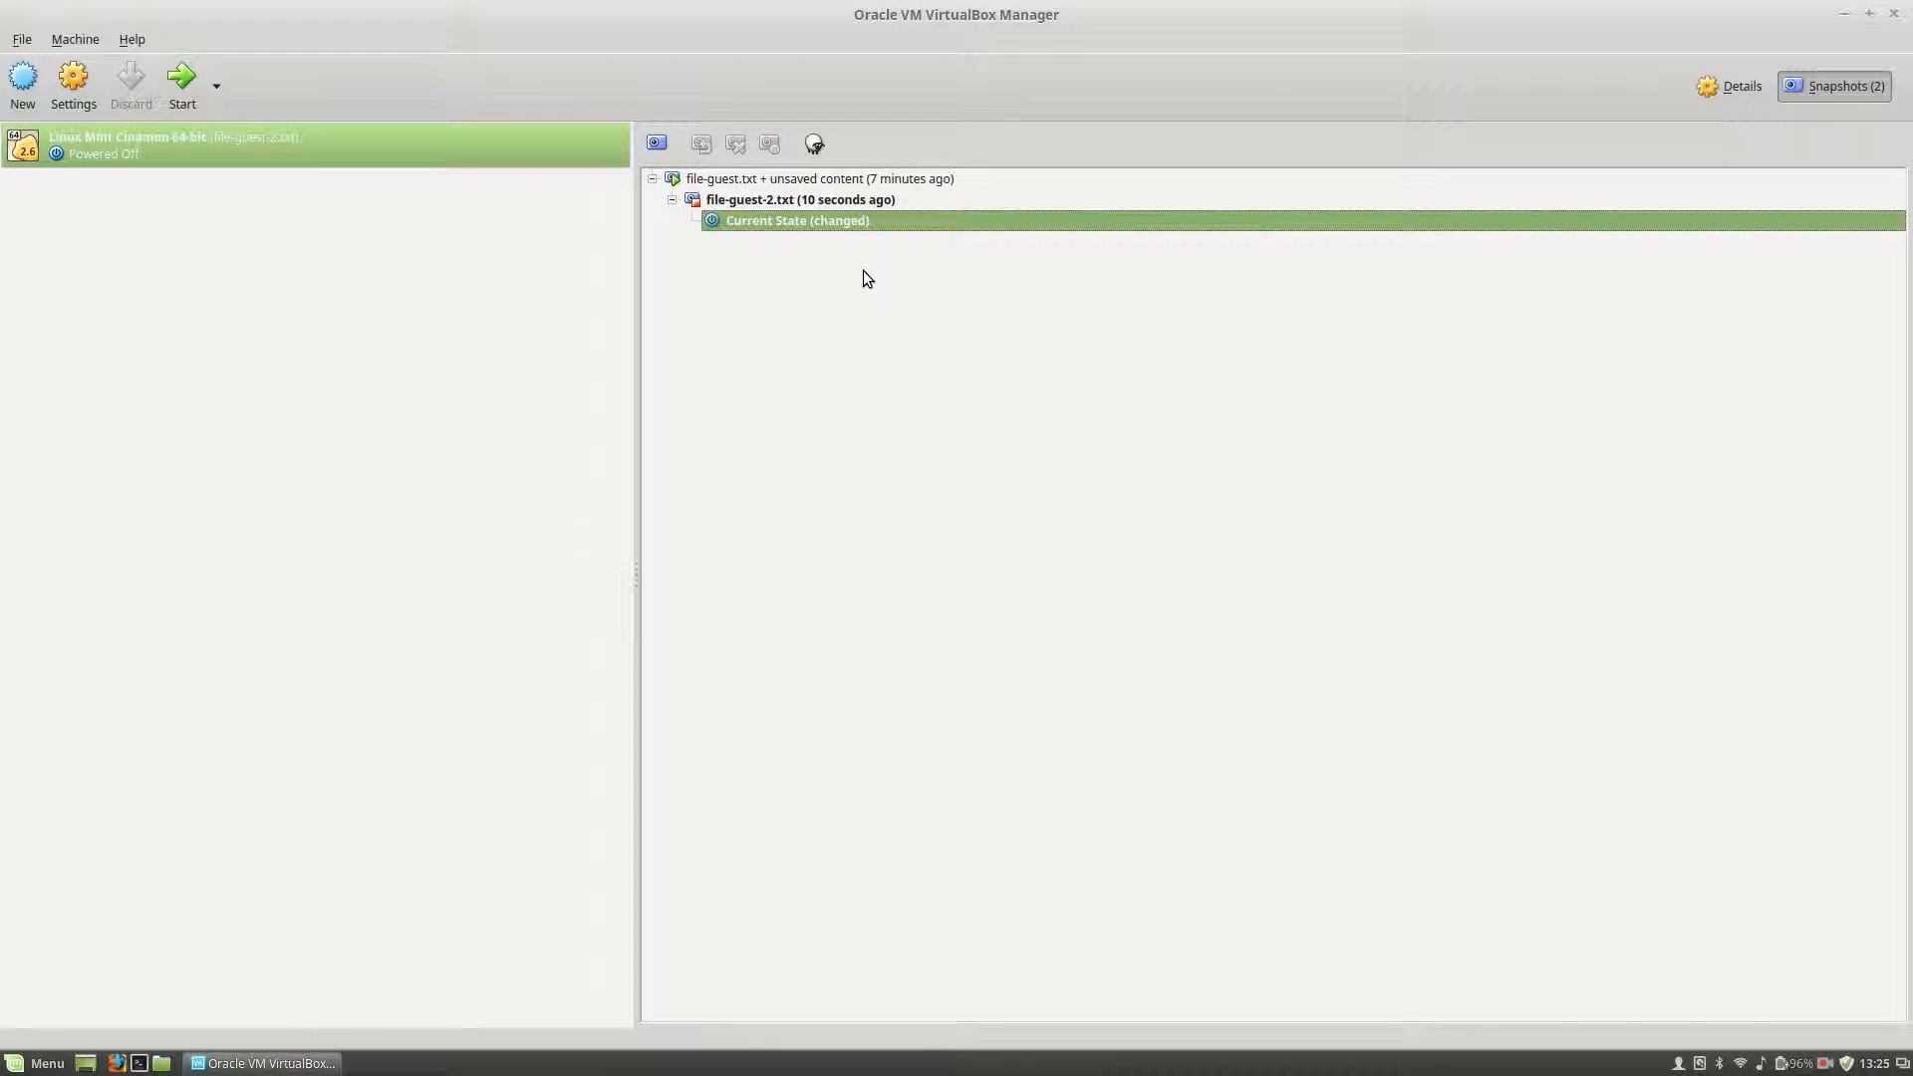
pyautogui.click(184, 80)
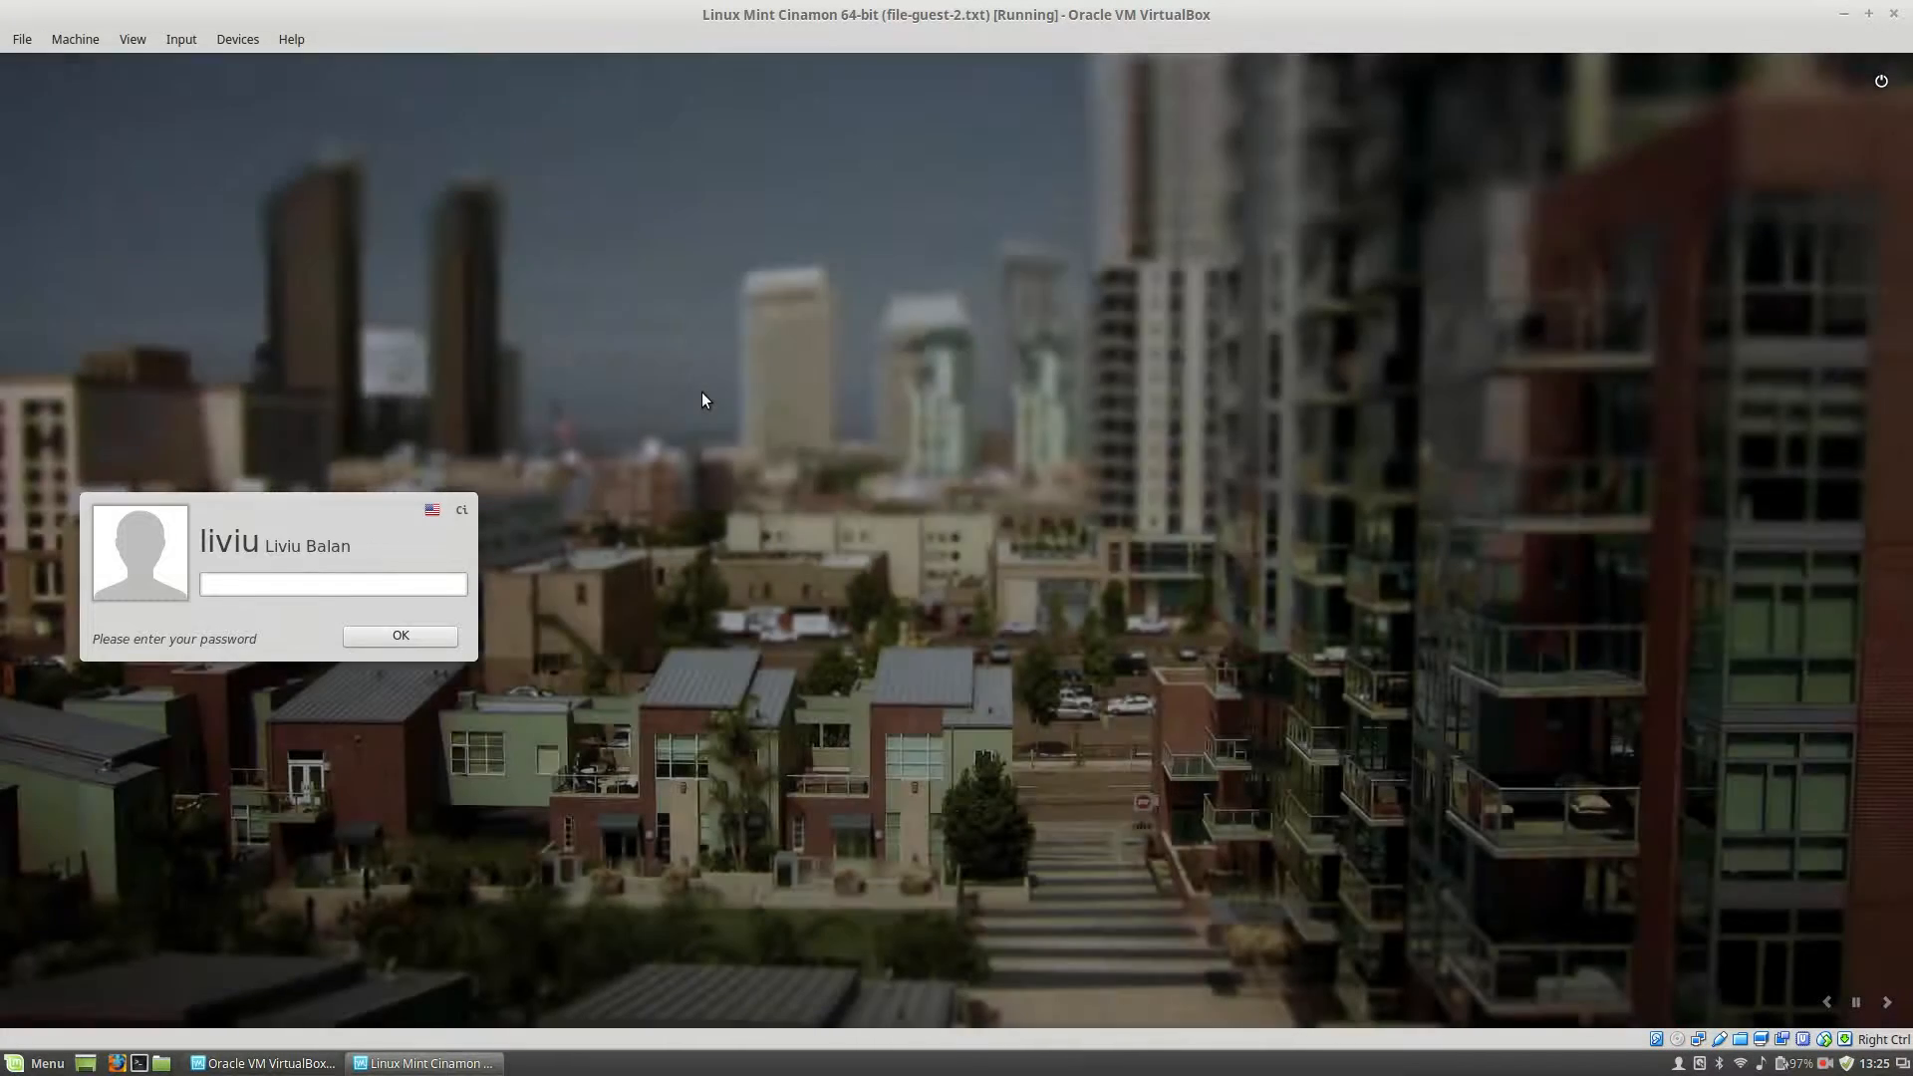
pyautogui.write('••••••')
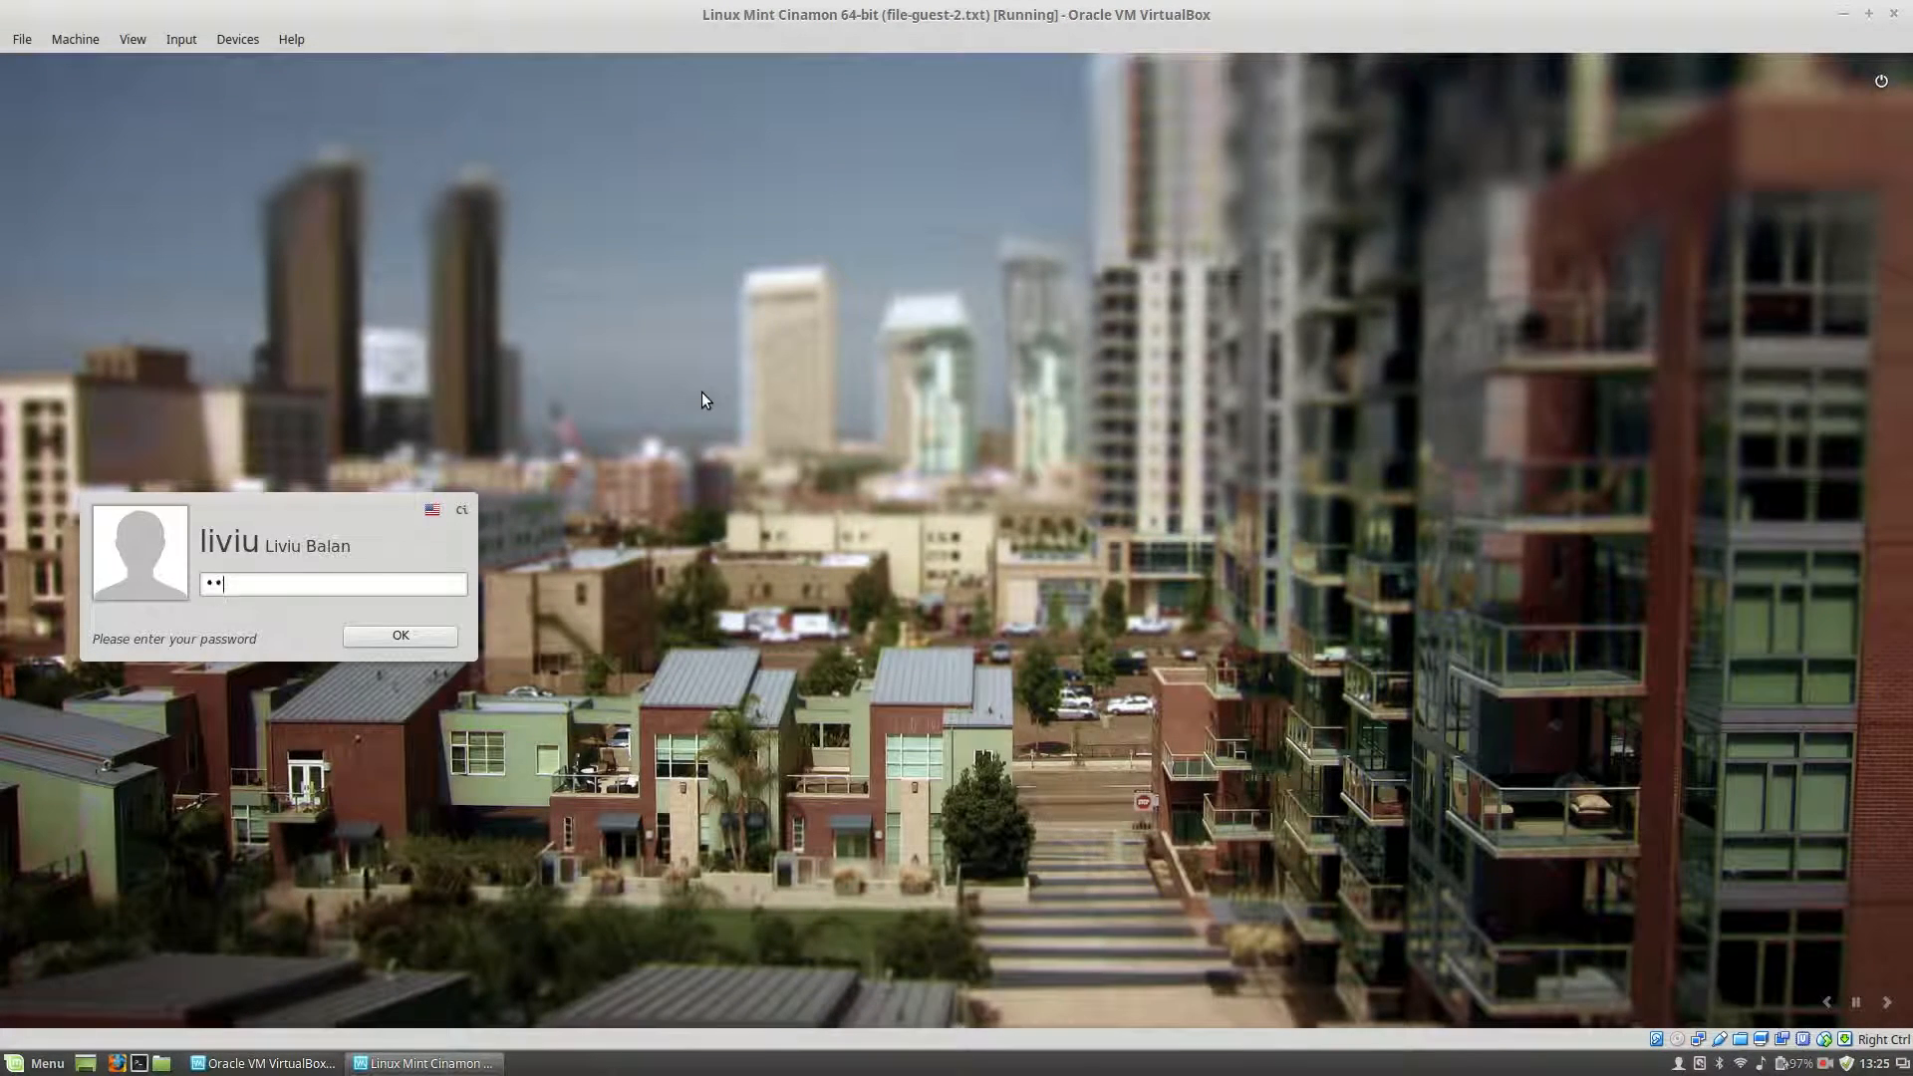
pyautogui.press('Return')
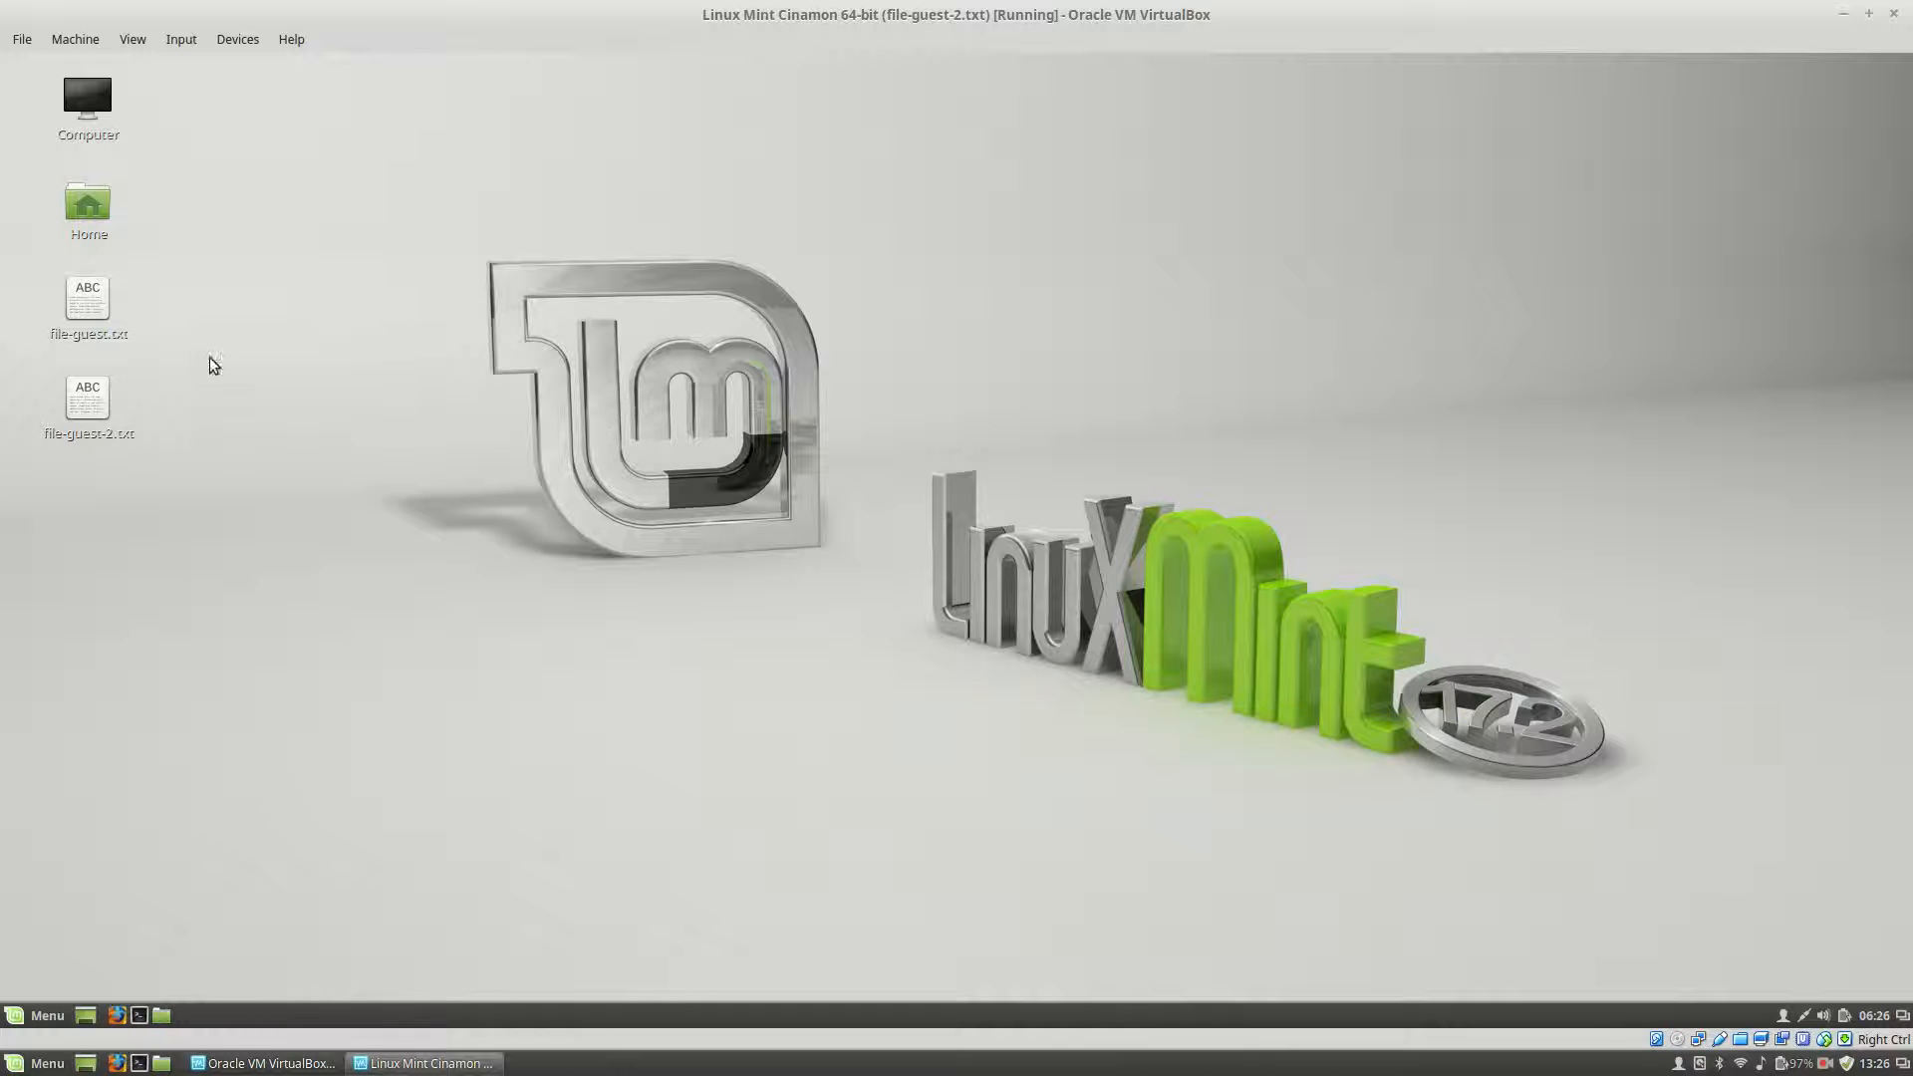
# Open file-guest.txt and file-guest-2.txt from the guest desktop to check their saved content, closing each one
pyautogui.doubleClick(72, 295)
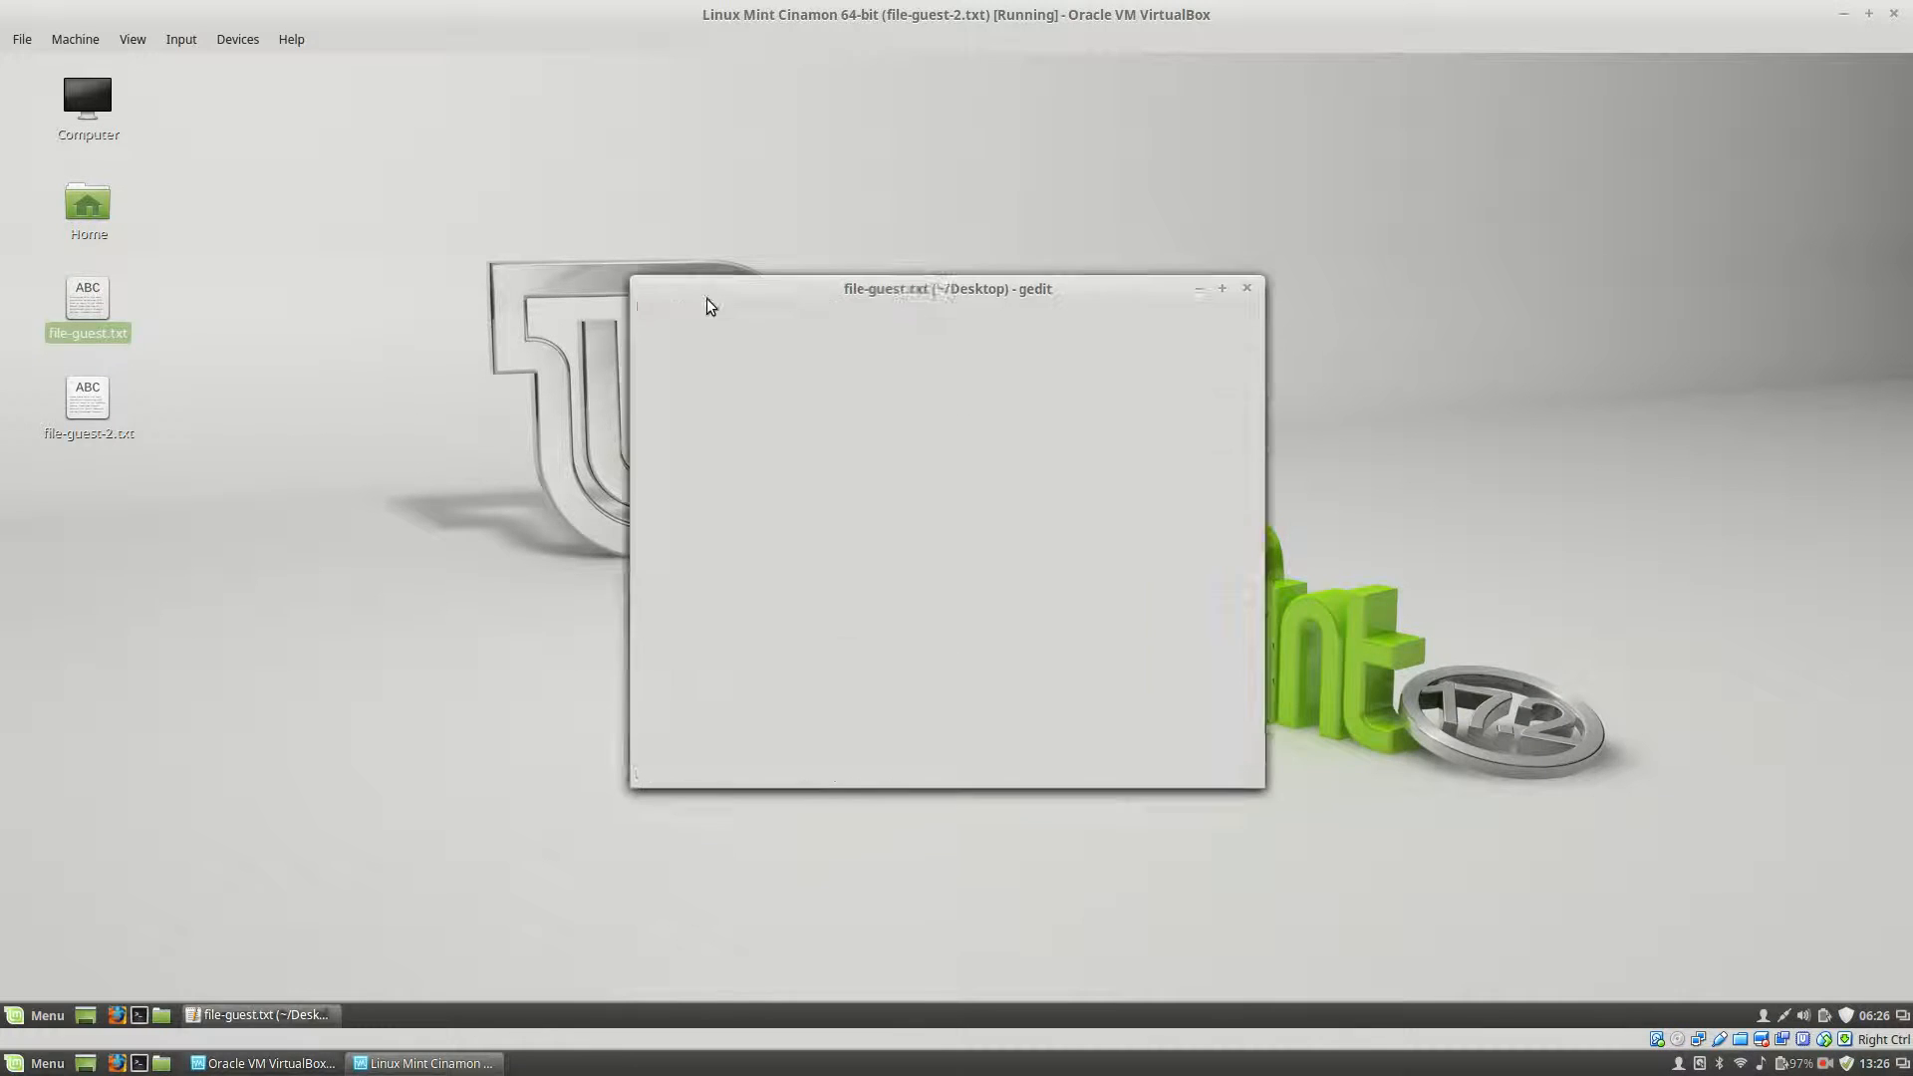
pyautogui.click(1254, 287)
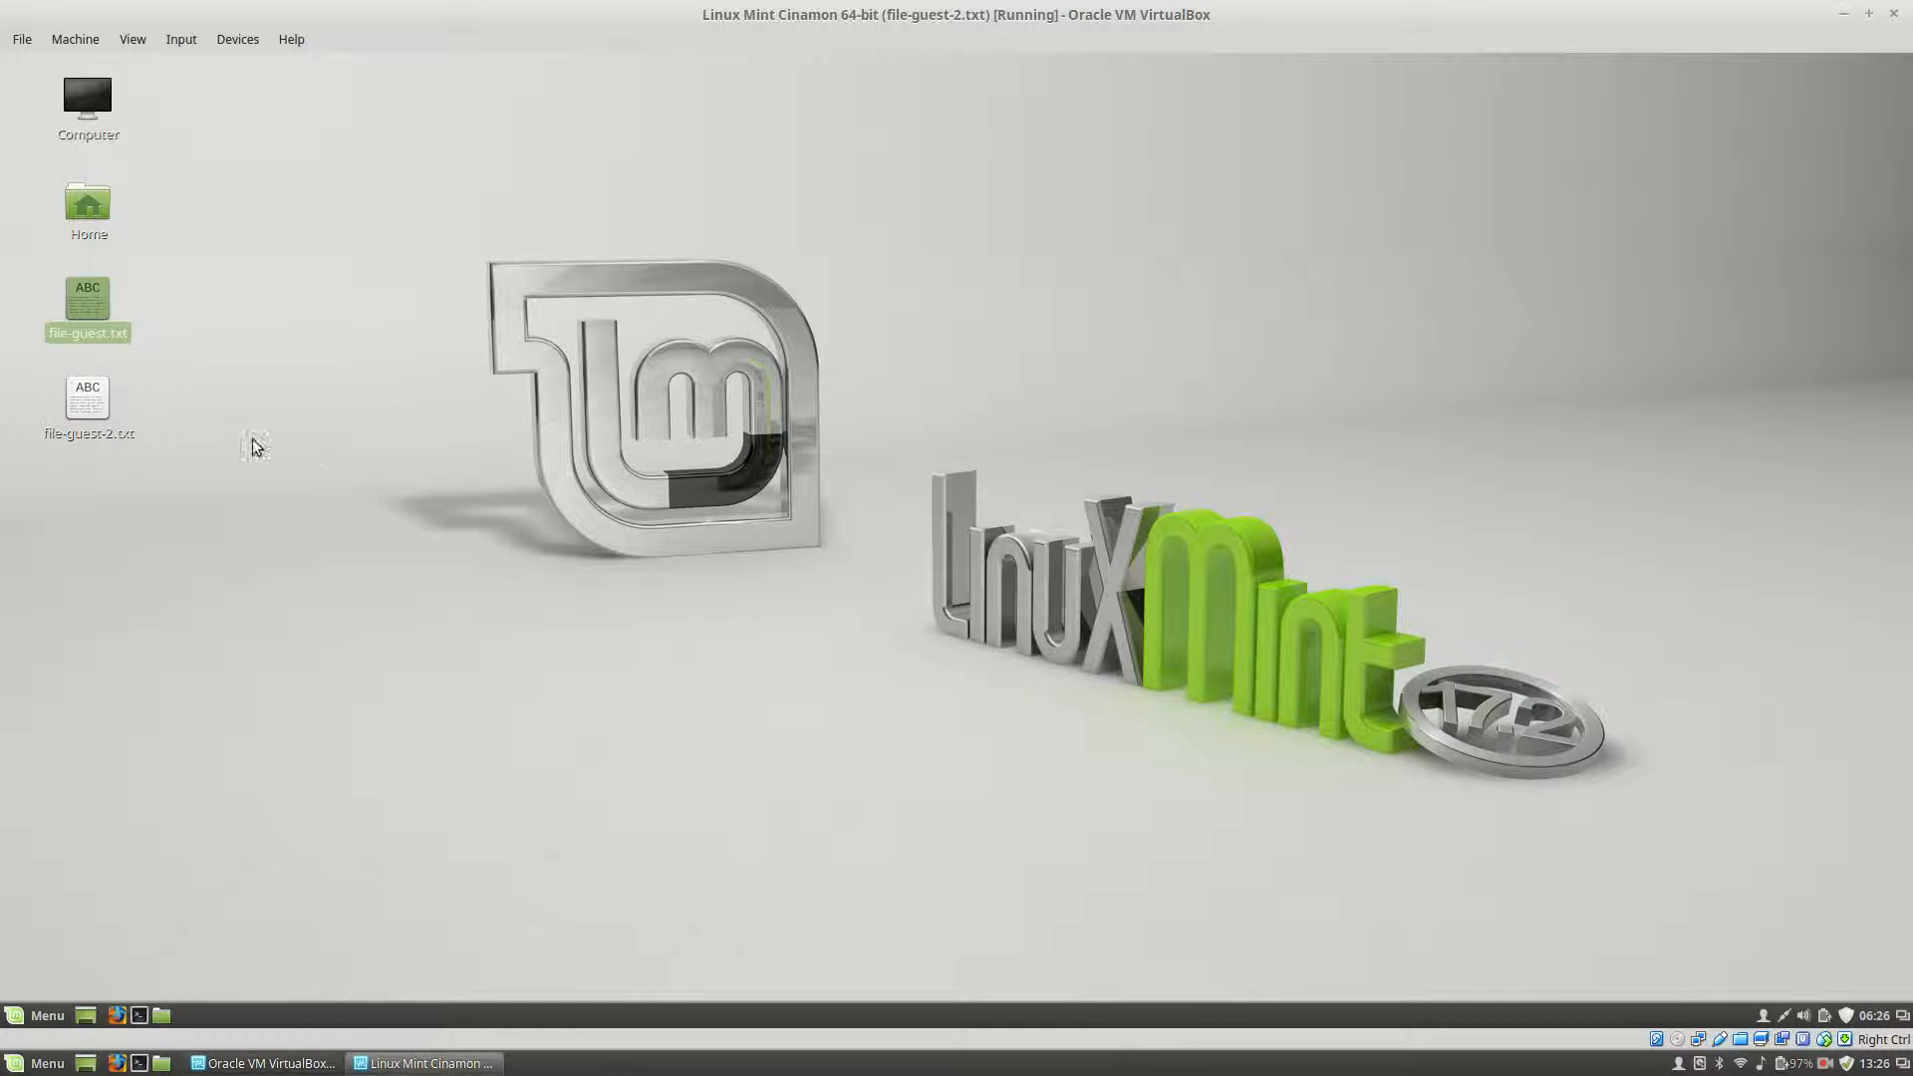
pyautogui.doubleClick(88, 398)
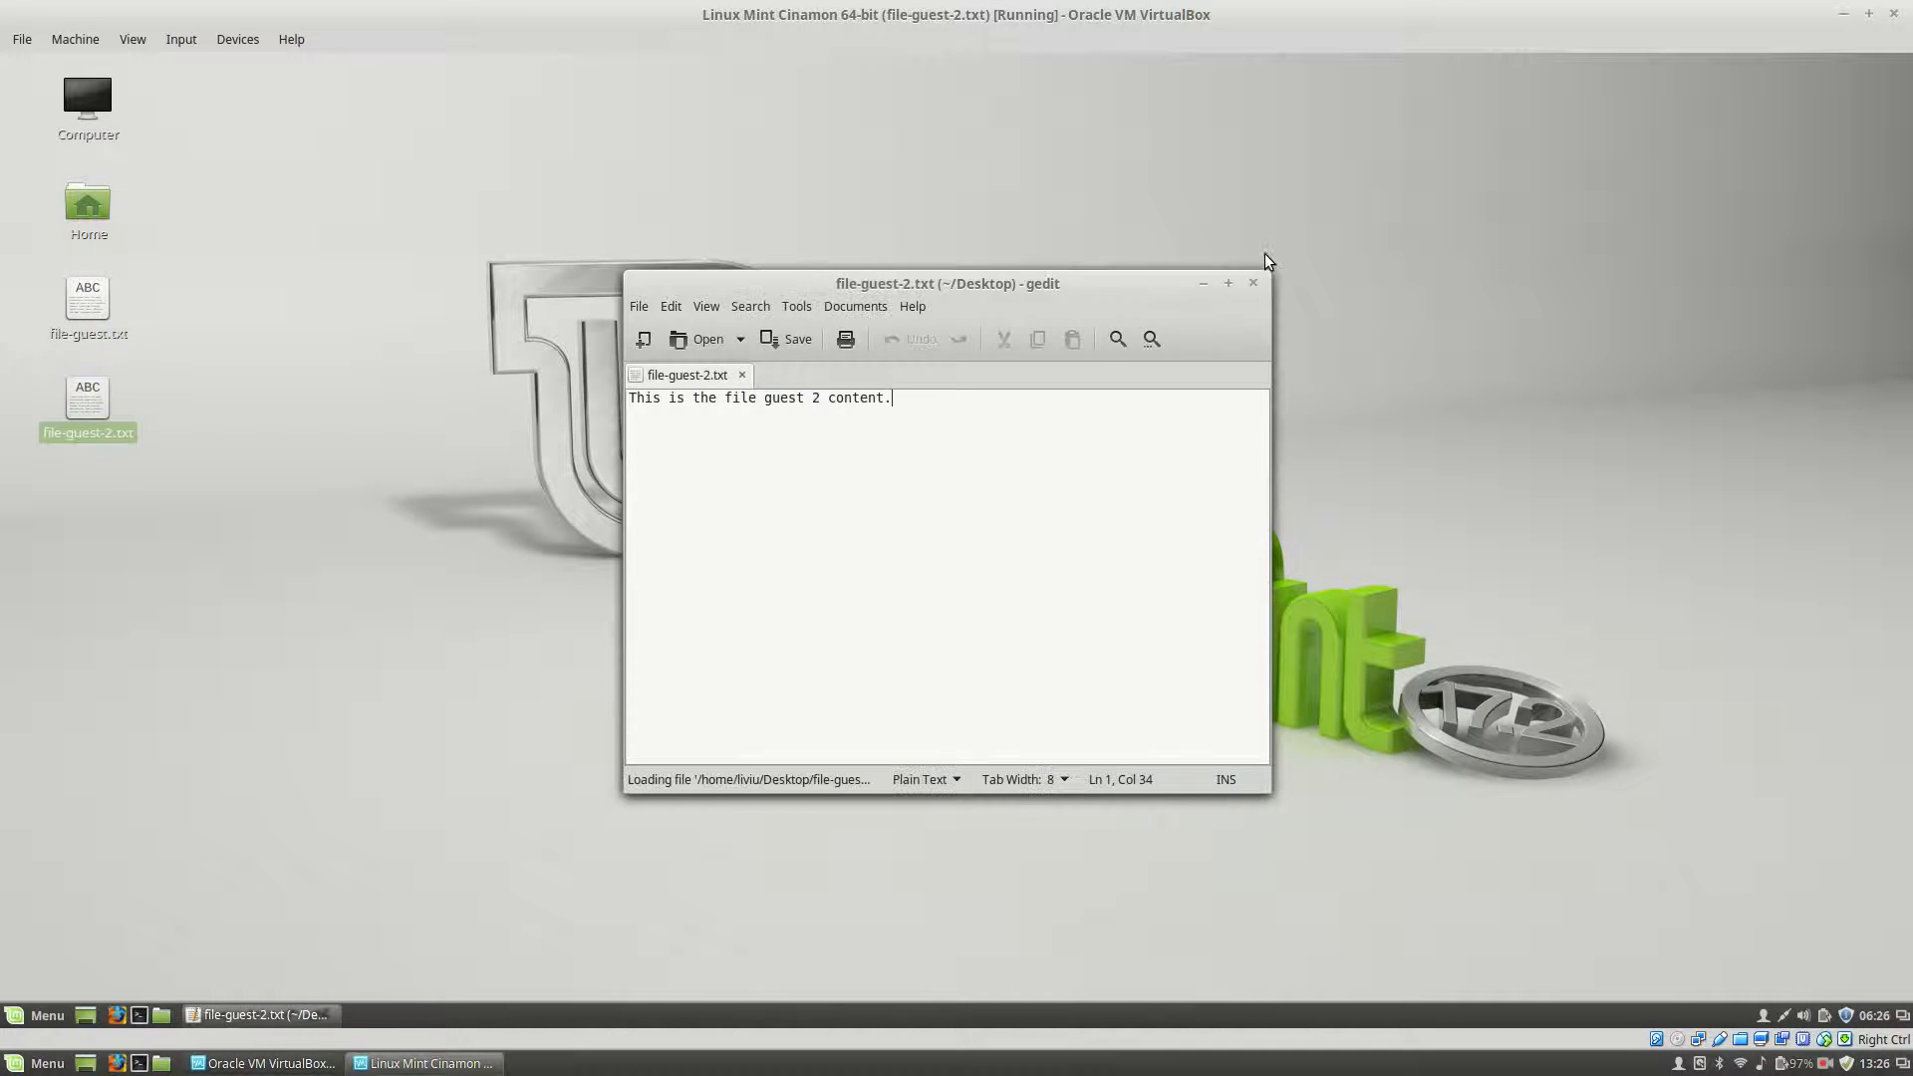
pyautogui.click(1262, 283)
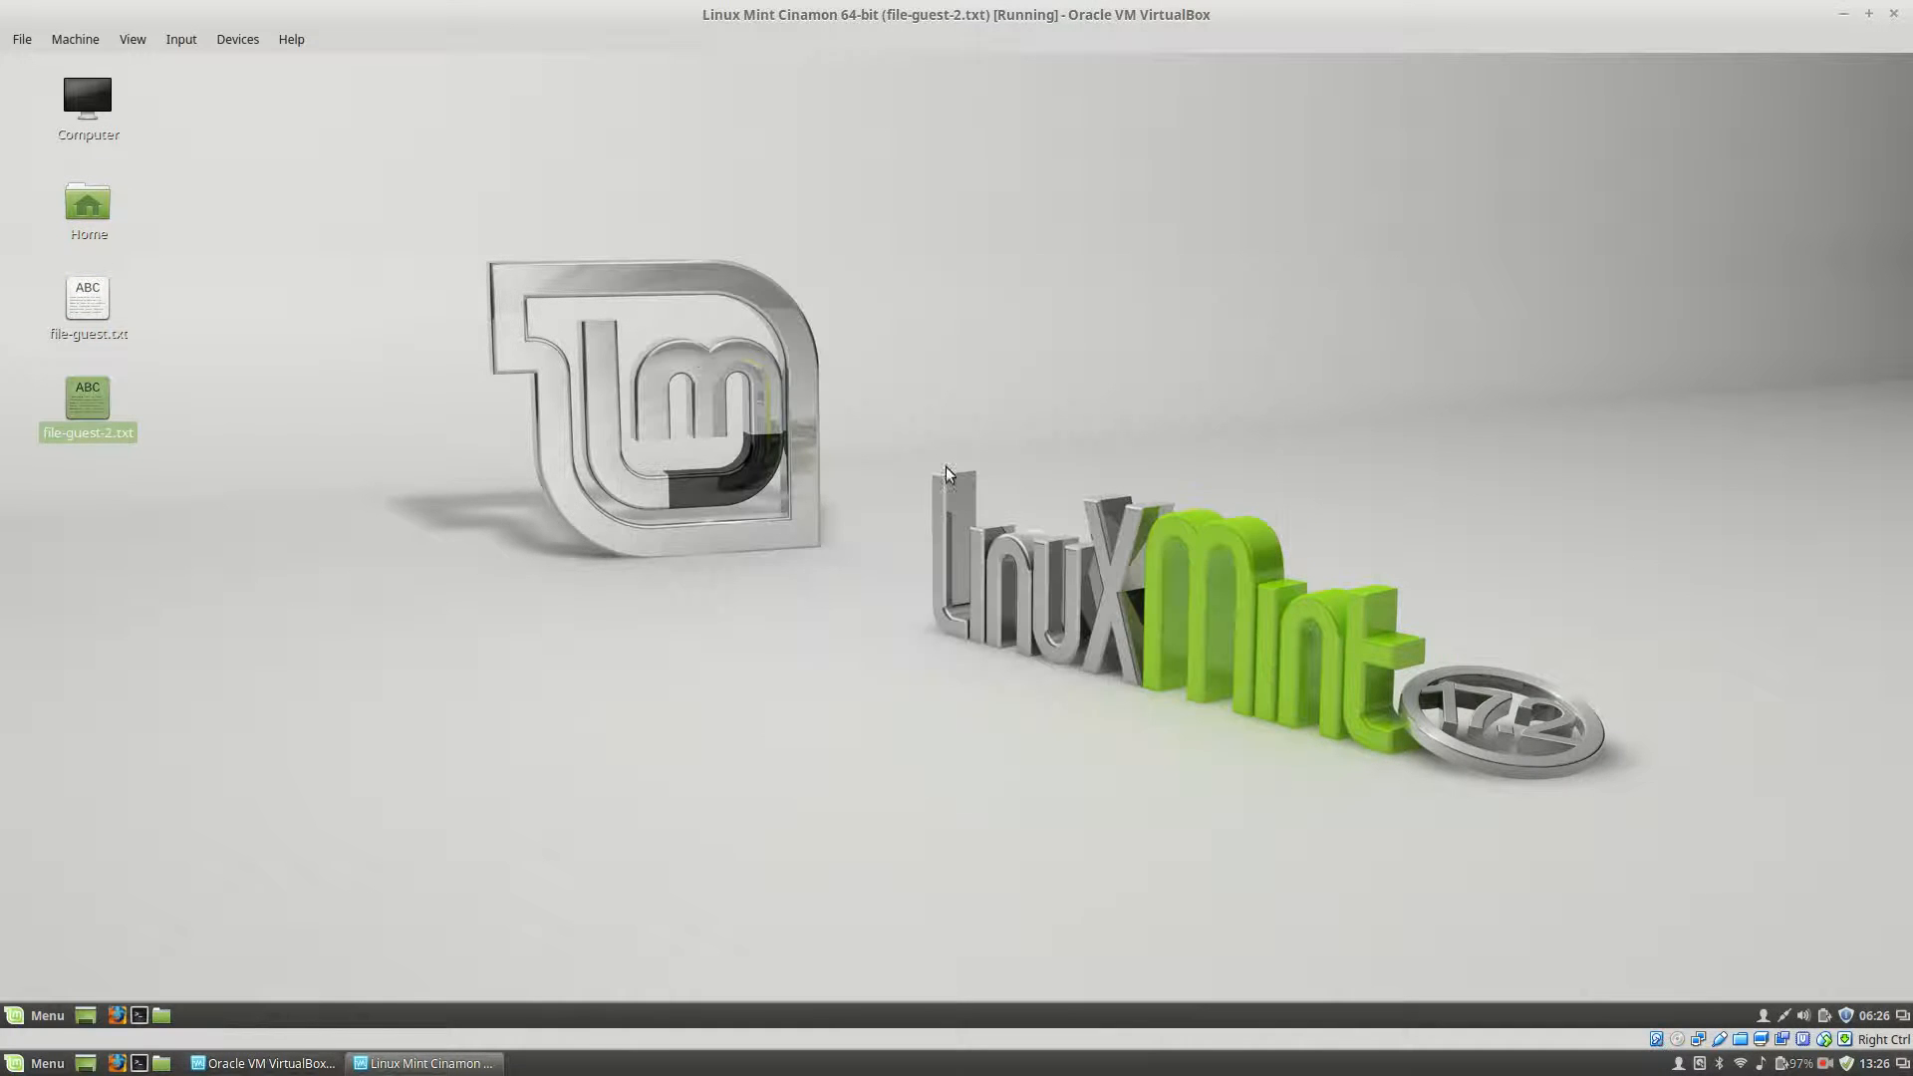
pyautogui.click(341, 585)
# Shut down the Linux Mint guest system
pyautogui.click(47, 1014)
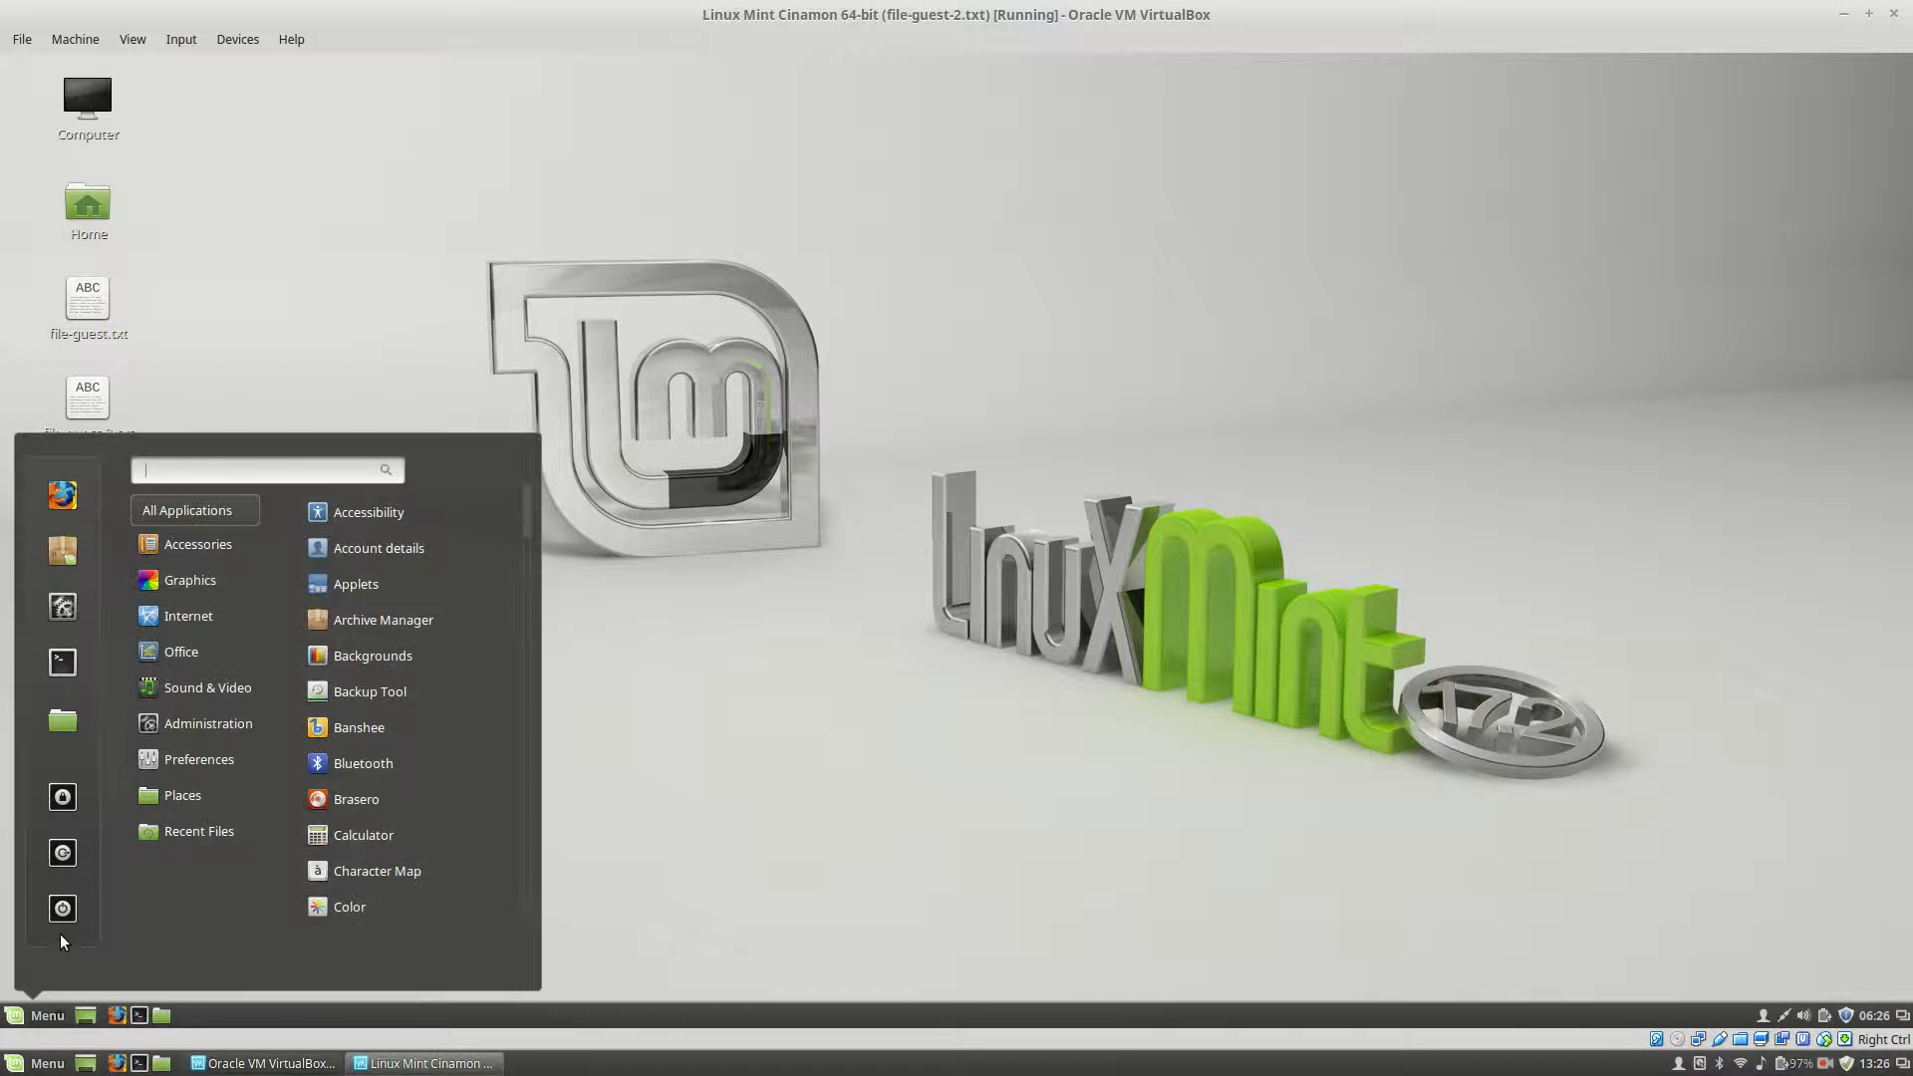
pyautogui.click(64, 911)
pyautogui.click(1130, 591)
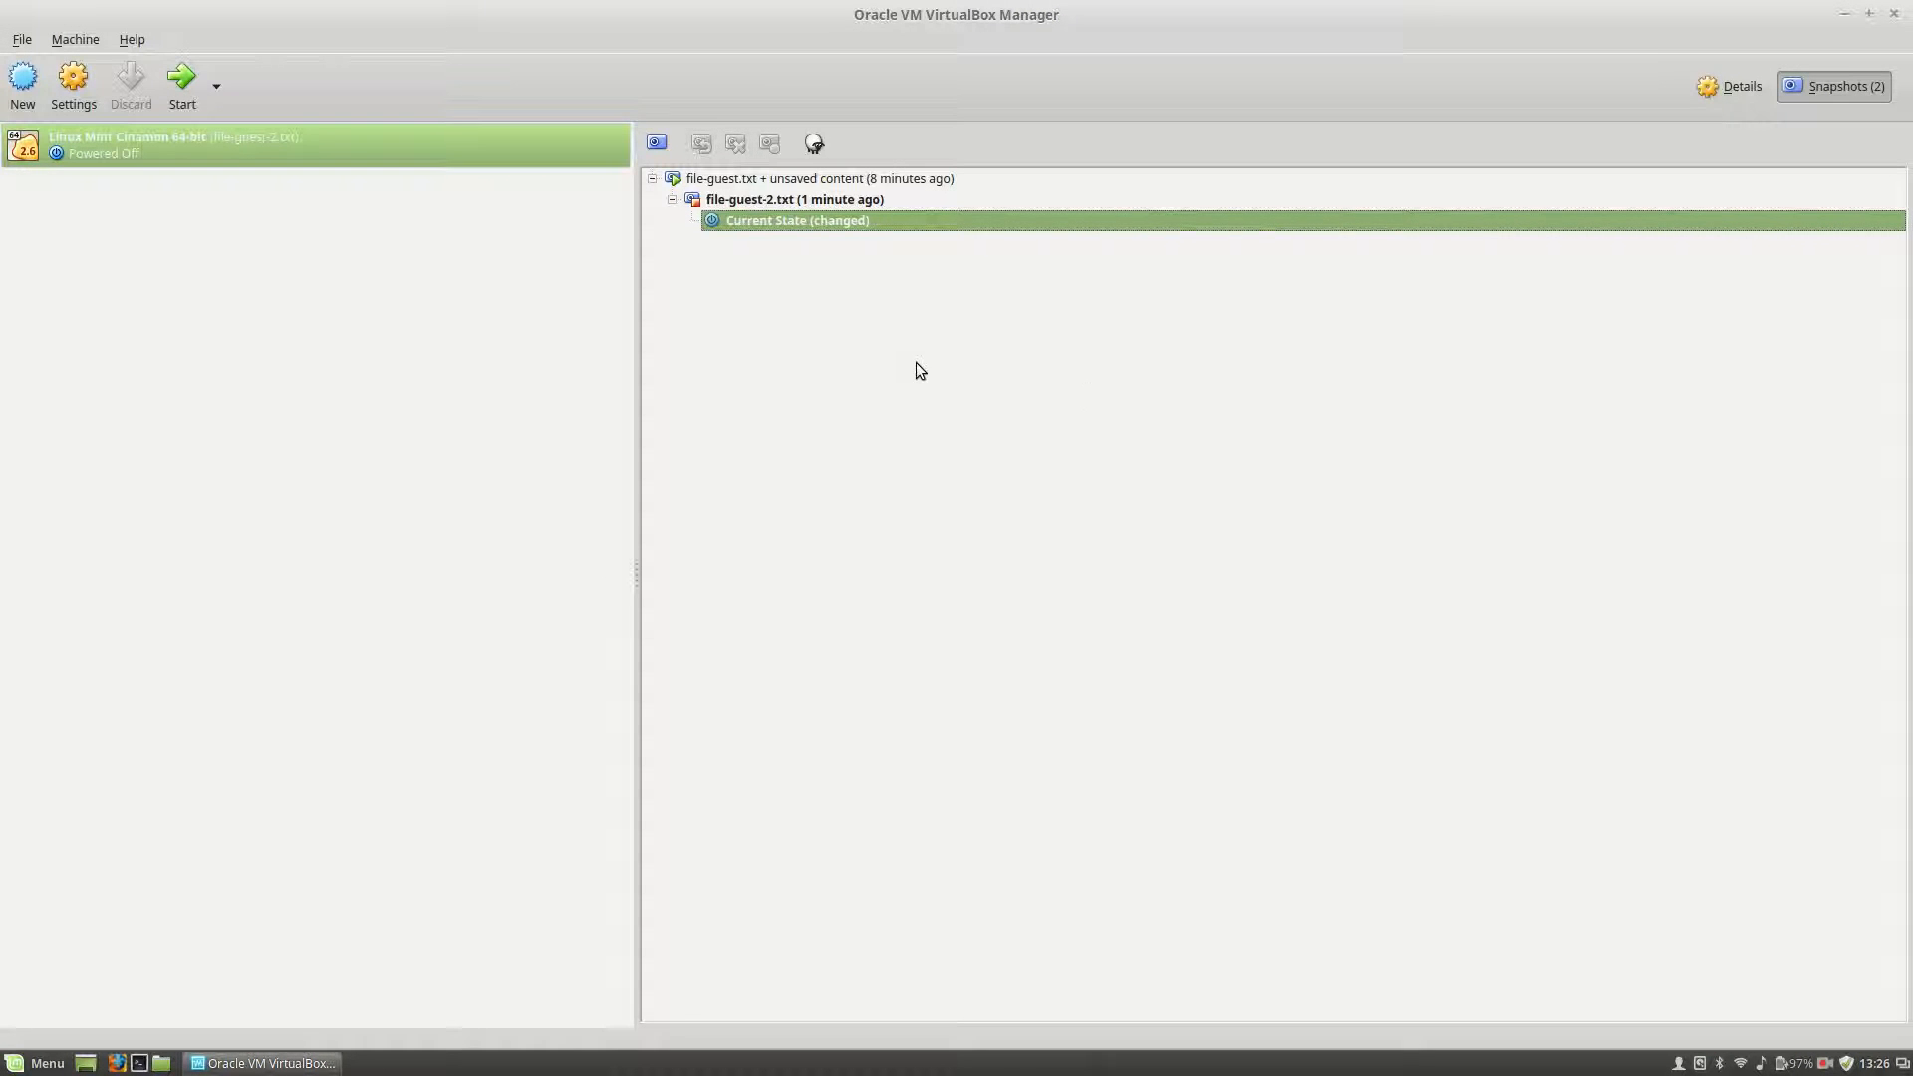
# Restore the file-guest-2.txt snapshot without creating a snapshot of the current machine state
pyautogui.rightClick(819, 202)
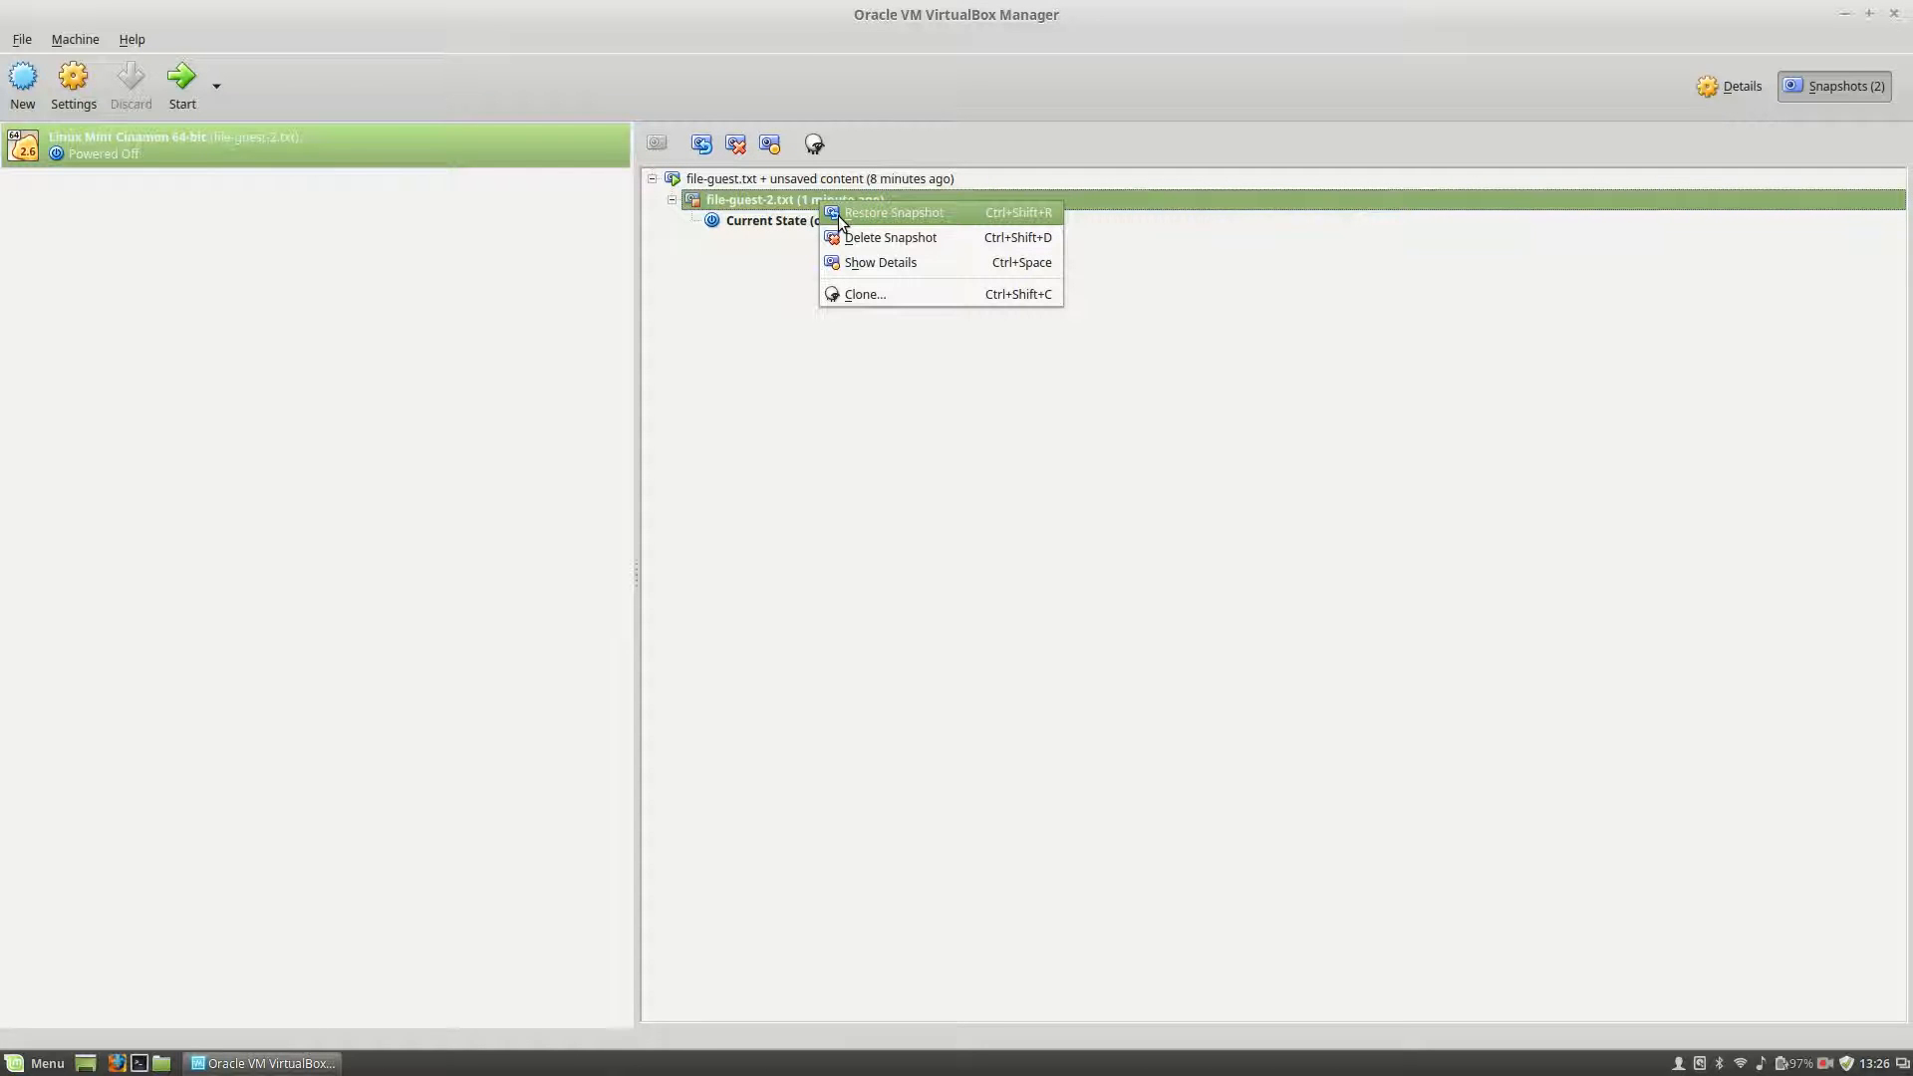
pyautogui.click(840, 213)
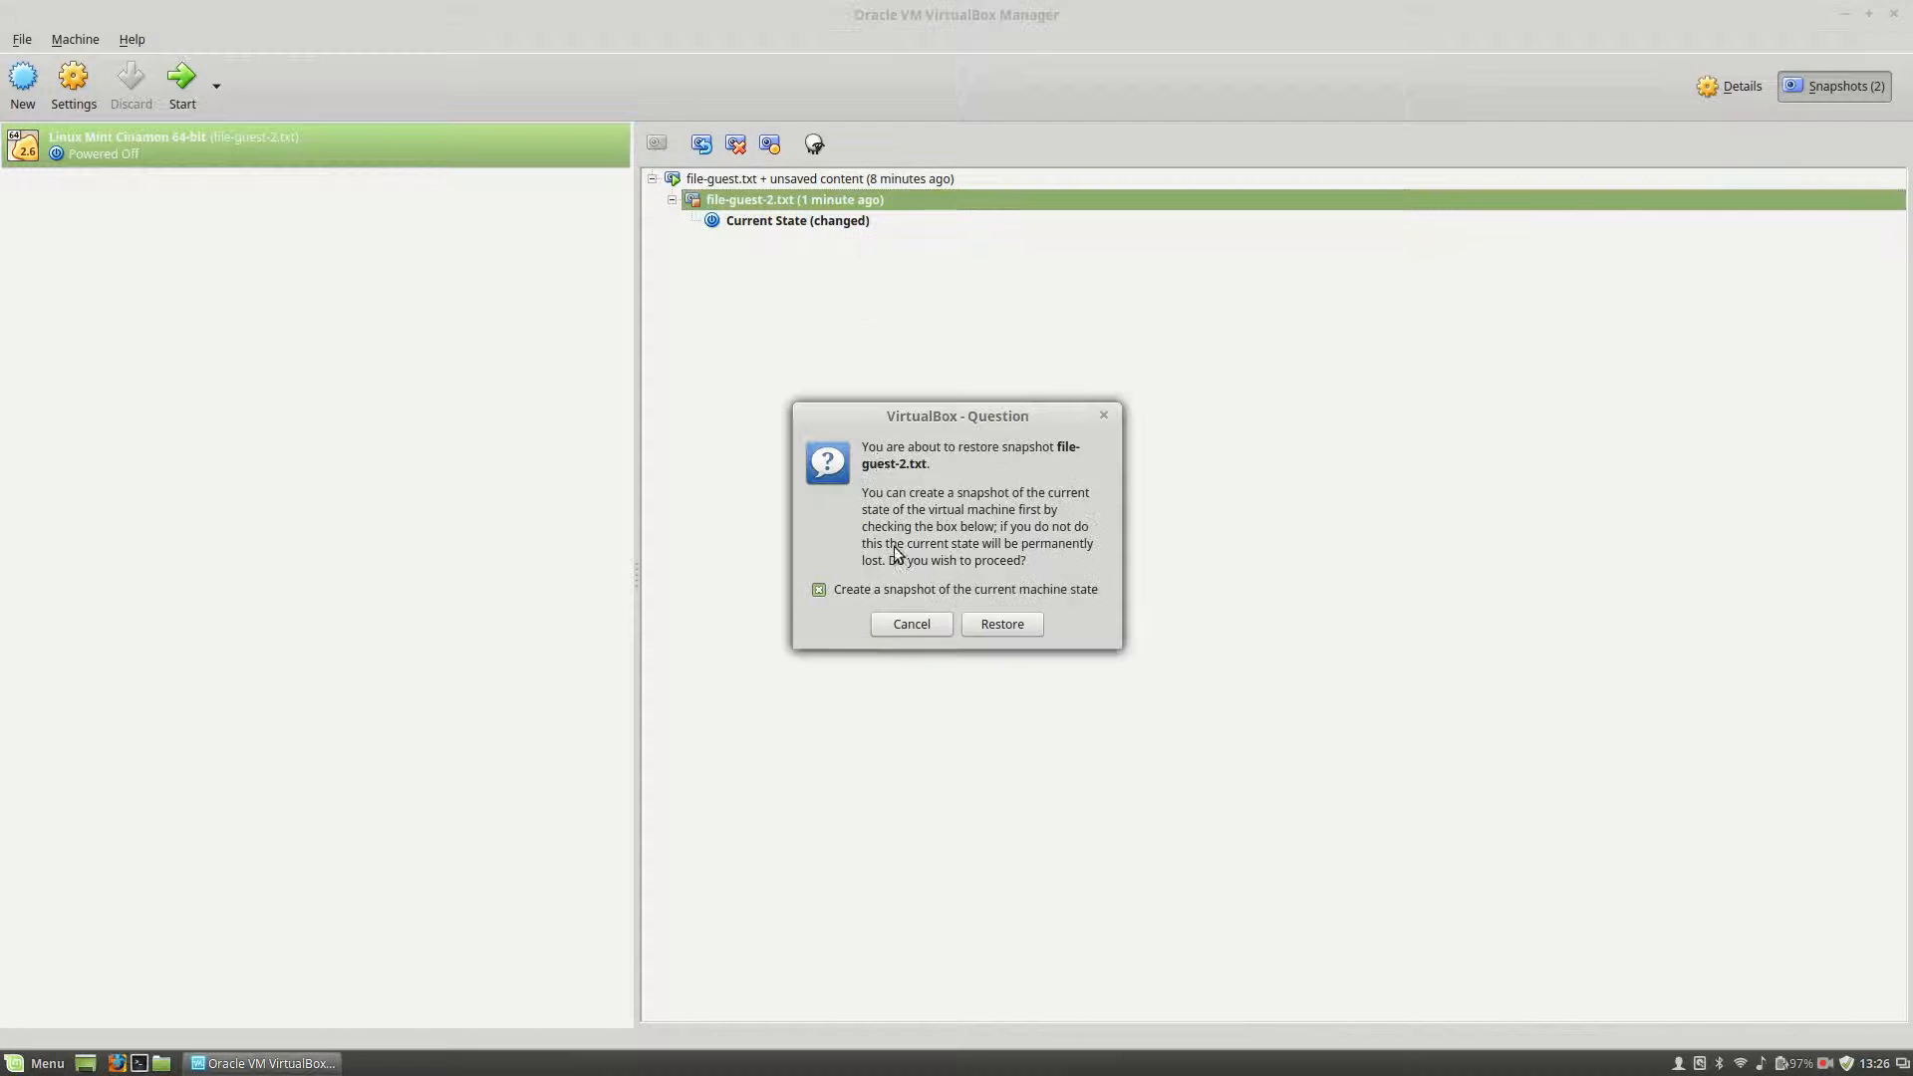
pyautogui.click(904, 590)
pyautogui.click(1002, 625)
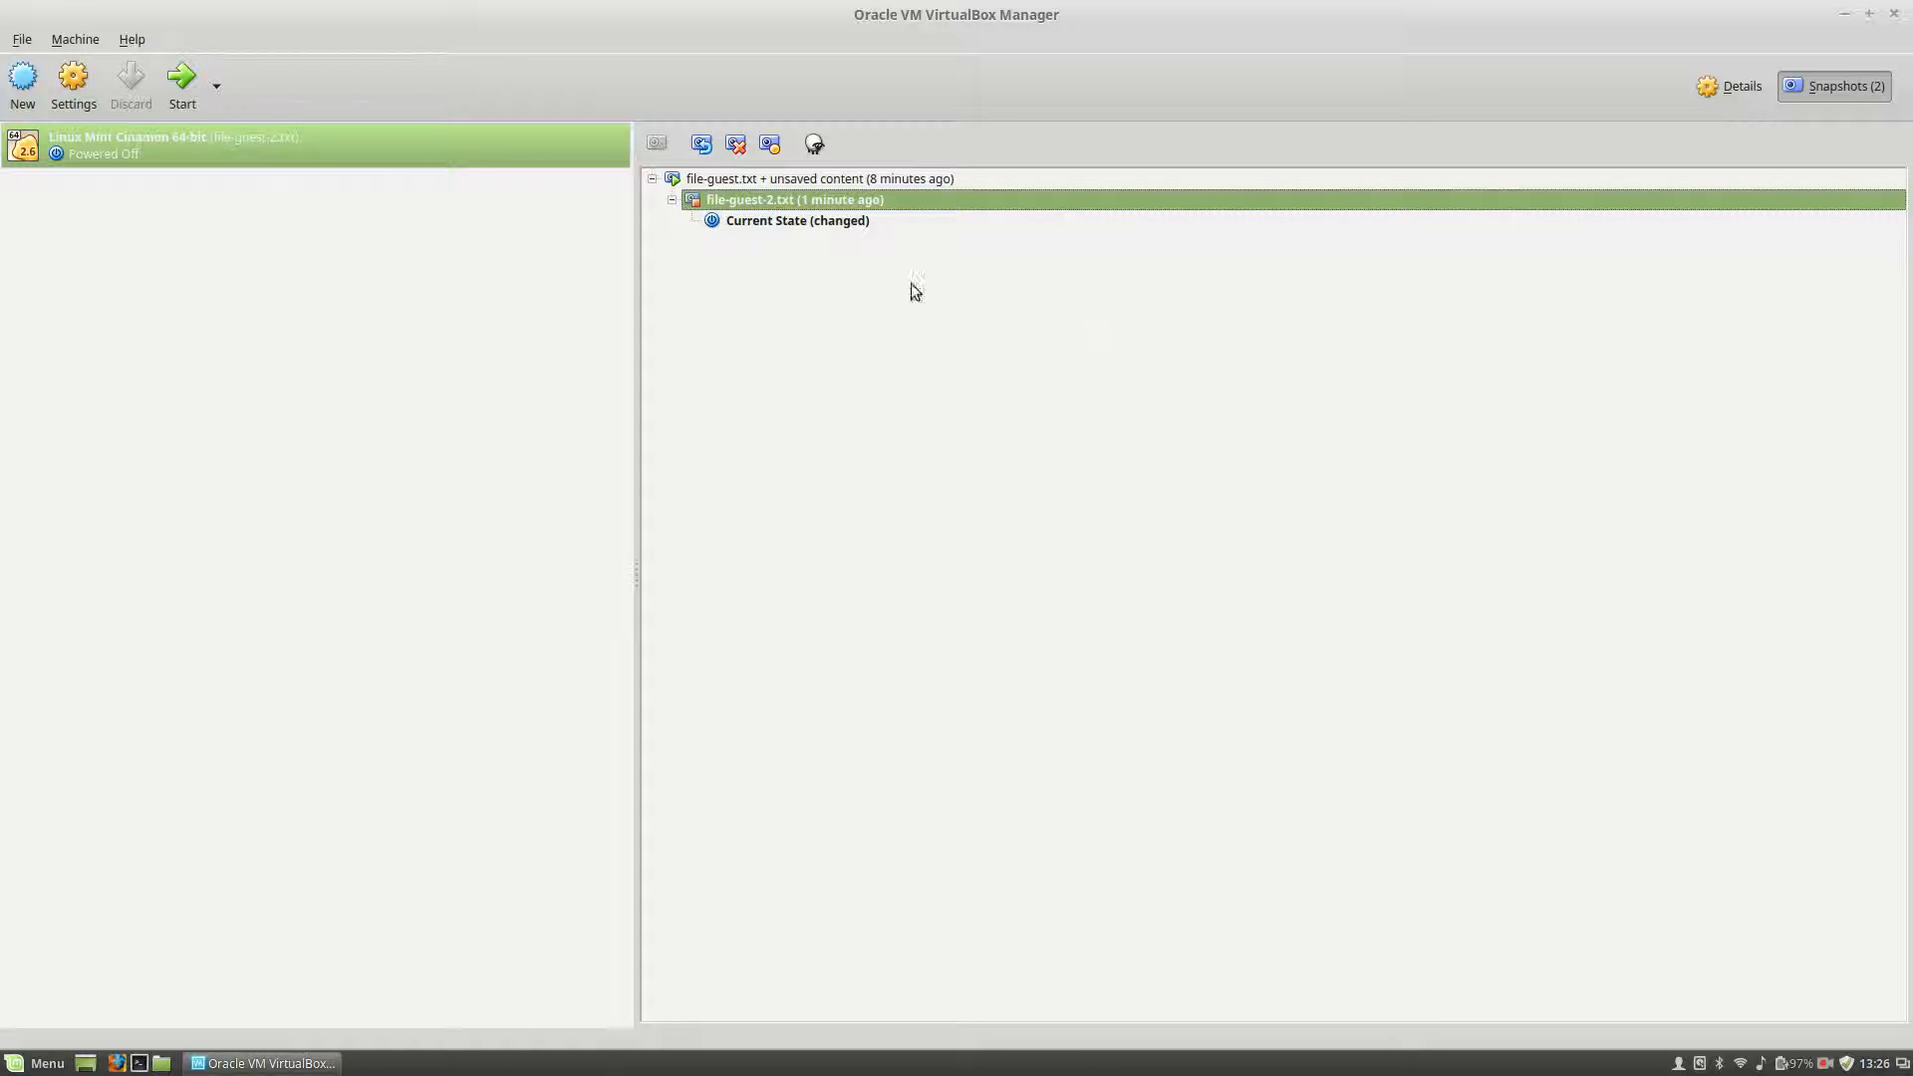
# Start the virtual machine from the restored snapshot and log in with the account password
pyautogui.click(181, 71)
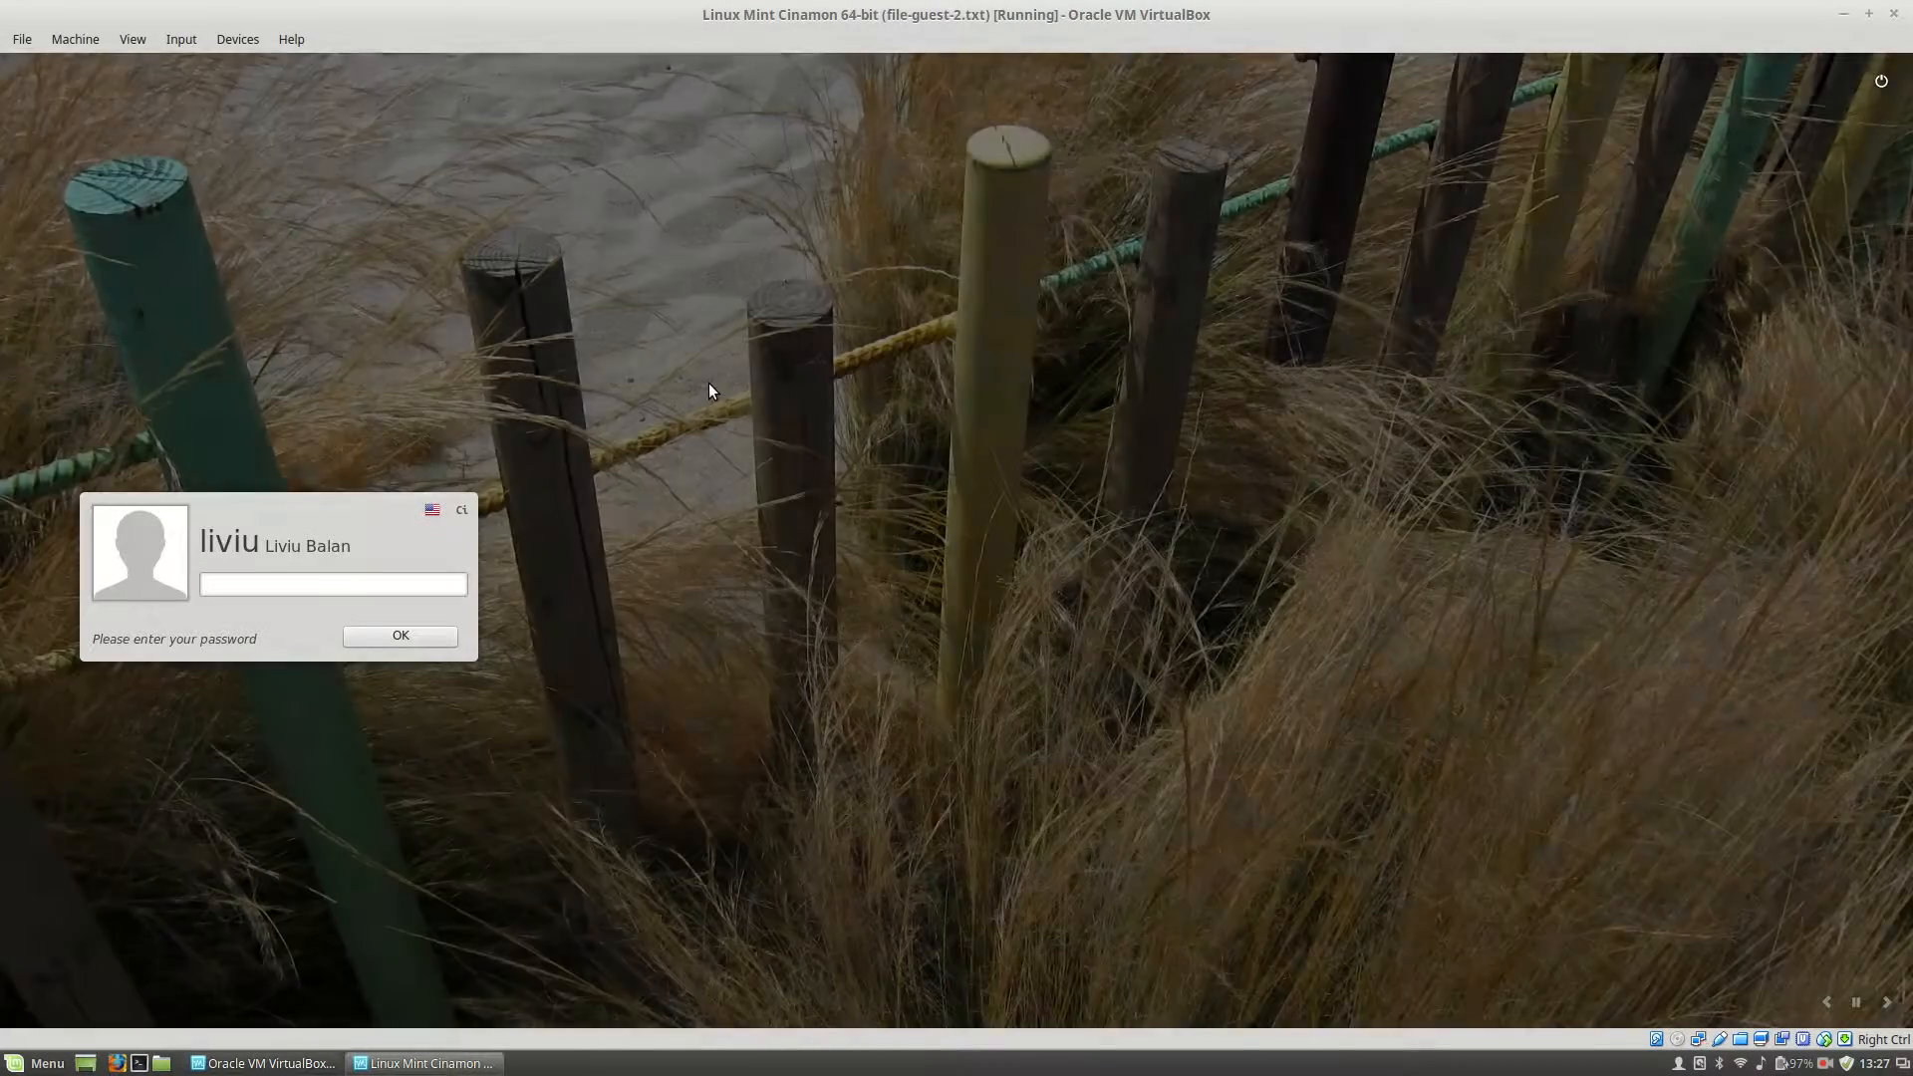
pyautogui.write('•••')
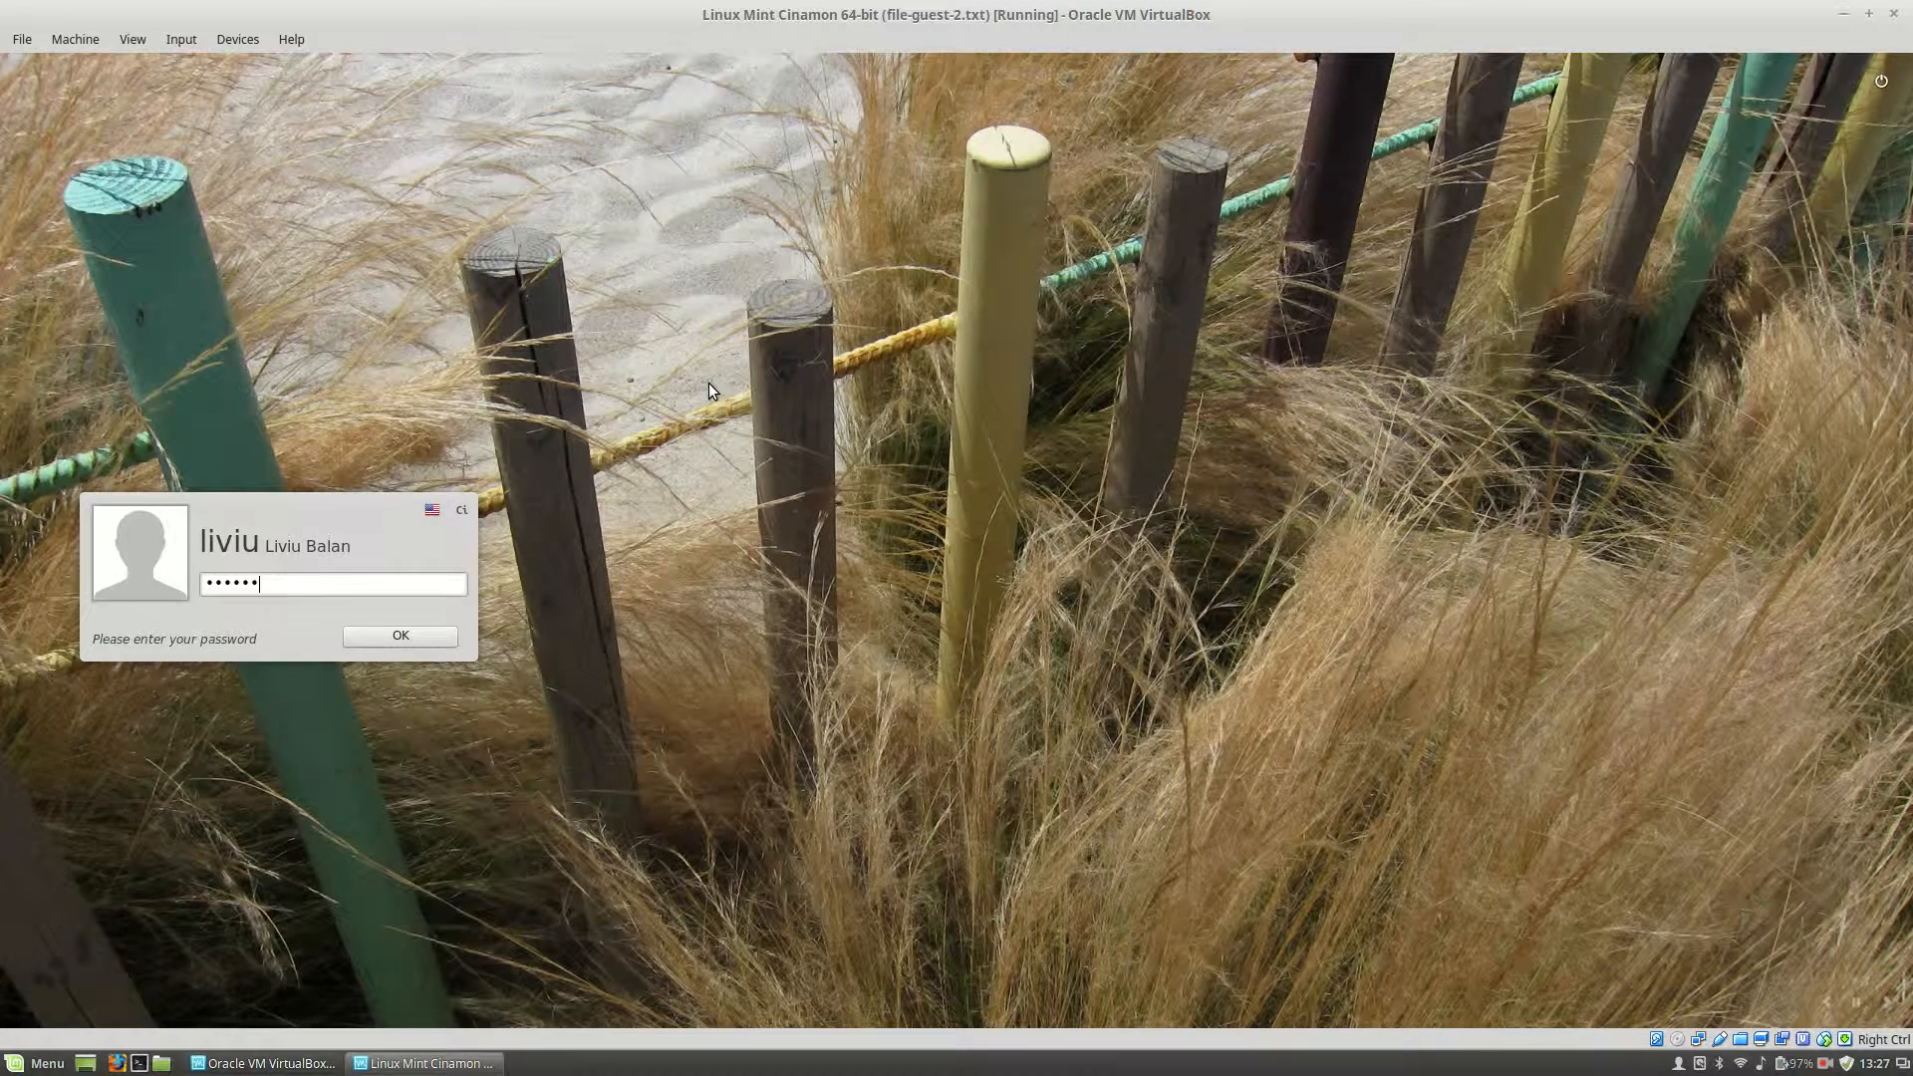
pyautogui.press('Return')
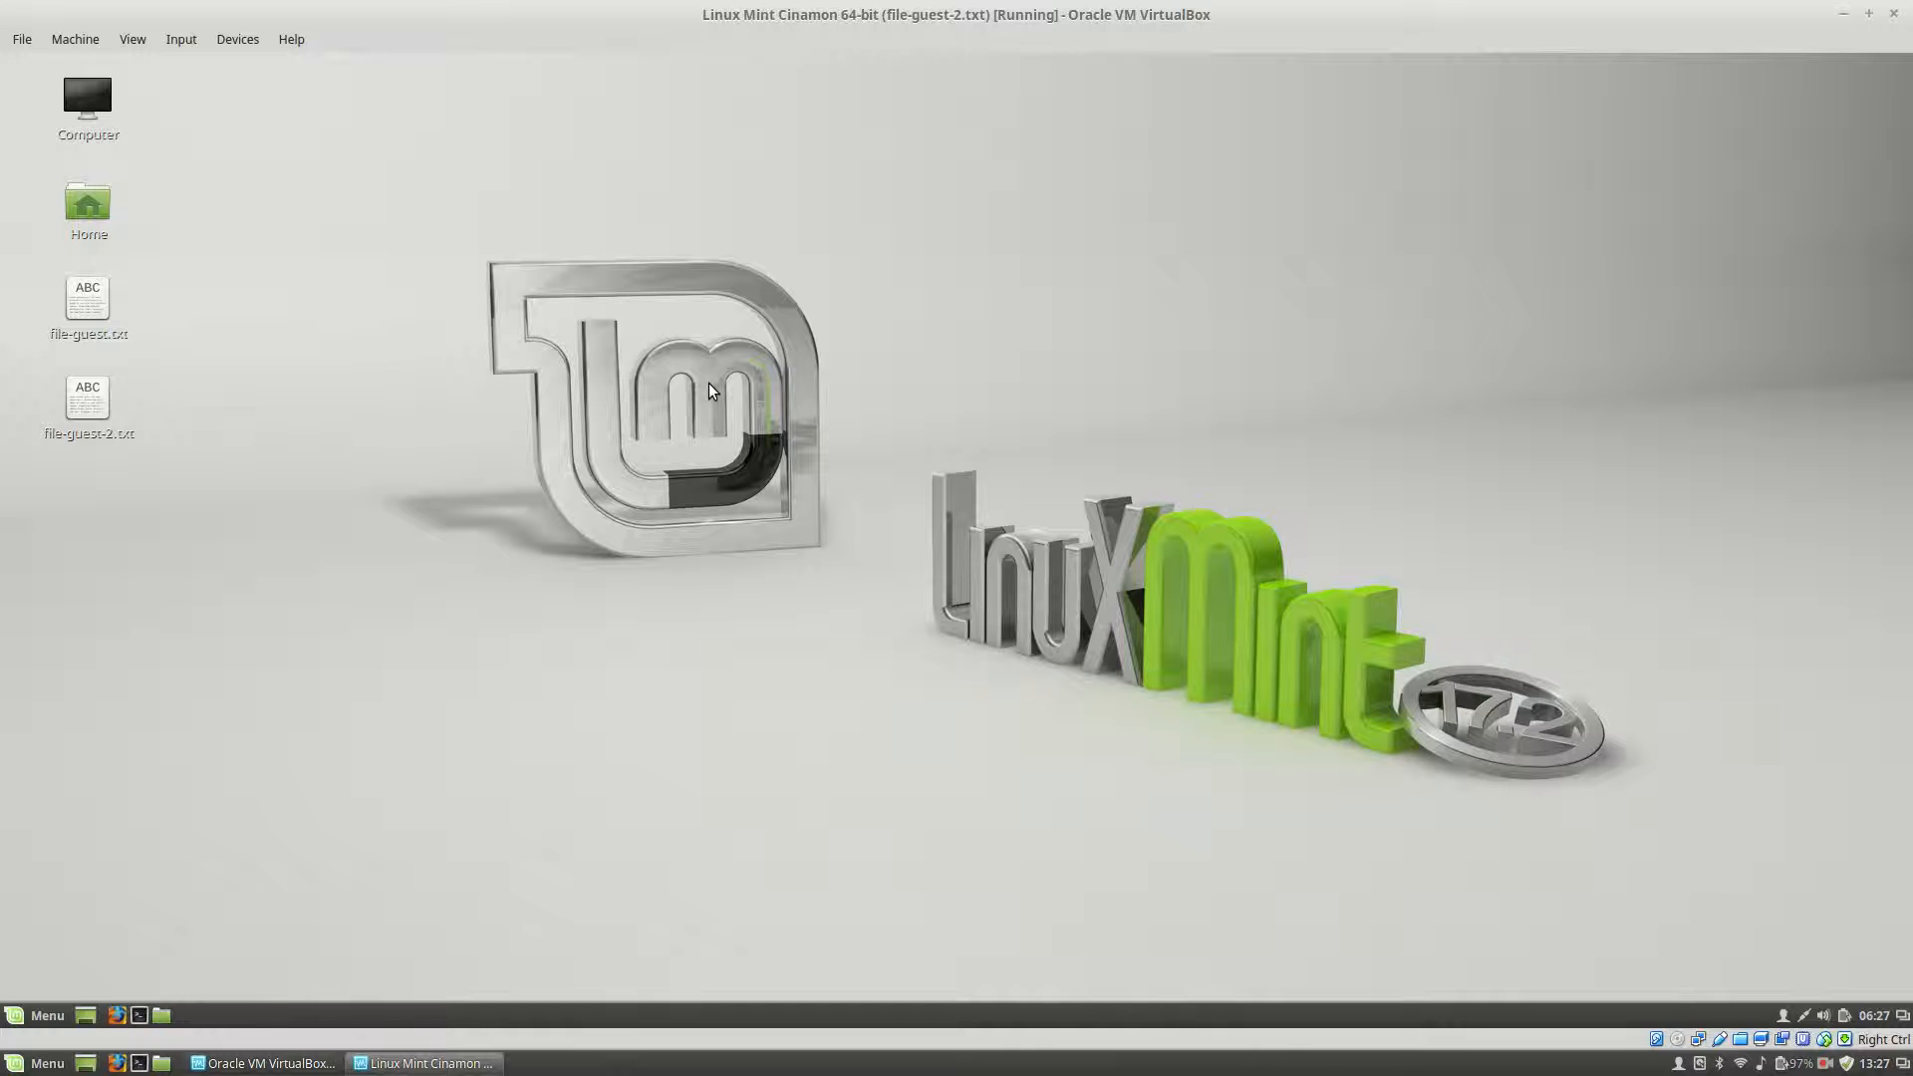
# Check the content of file-guest.txt and file-guest-2.txt in the restored guest and close both files
pyautogui.click(80, 317)
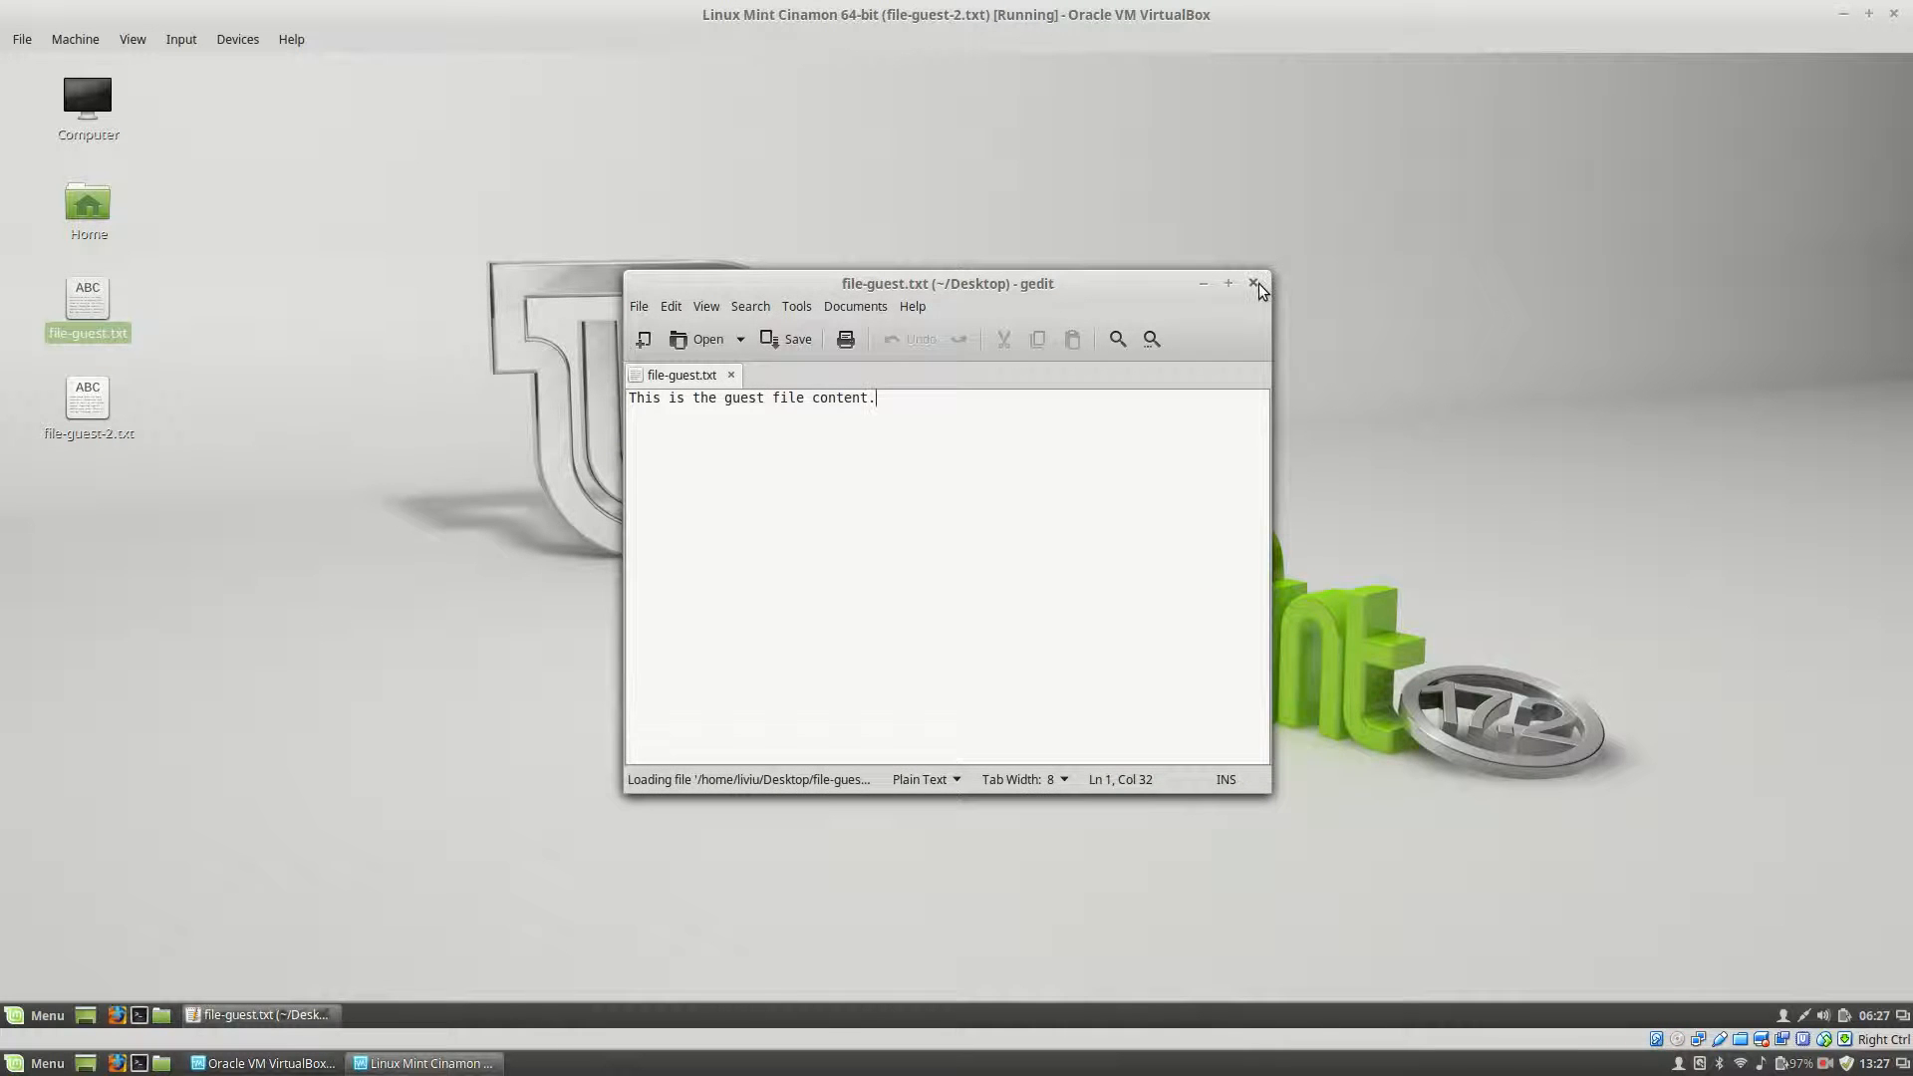
pyautogui.click(1259, 284)
pyautogui.doubleClick(87, 398)
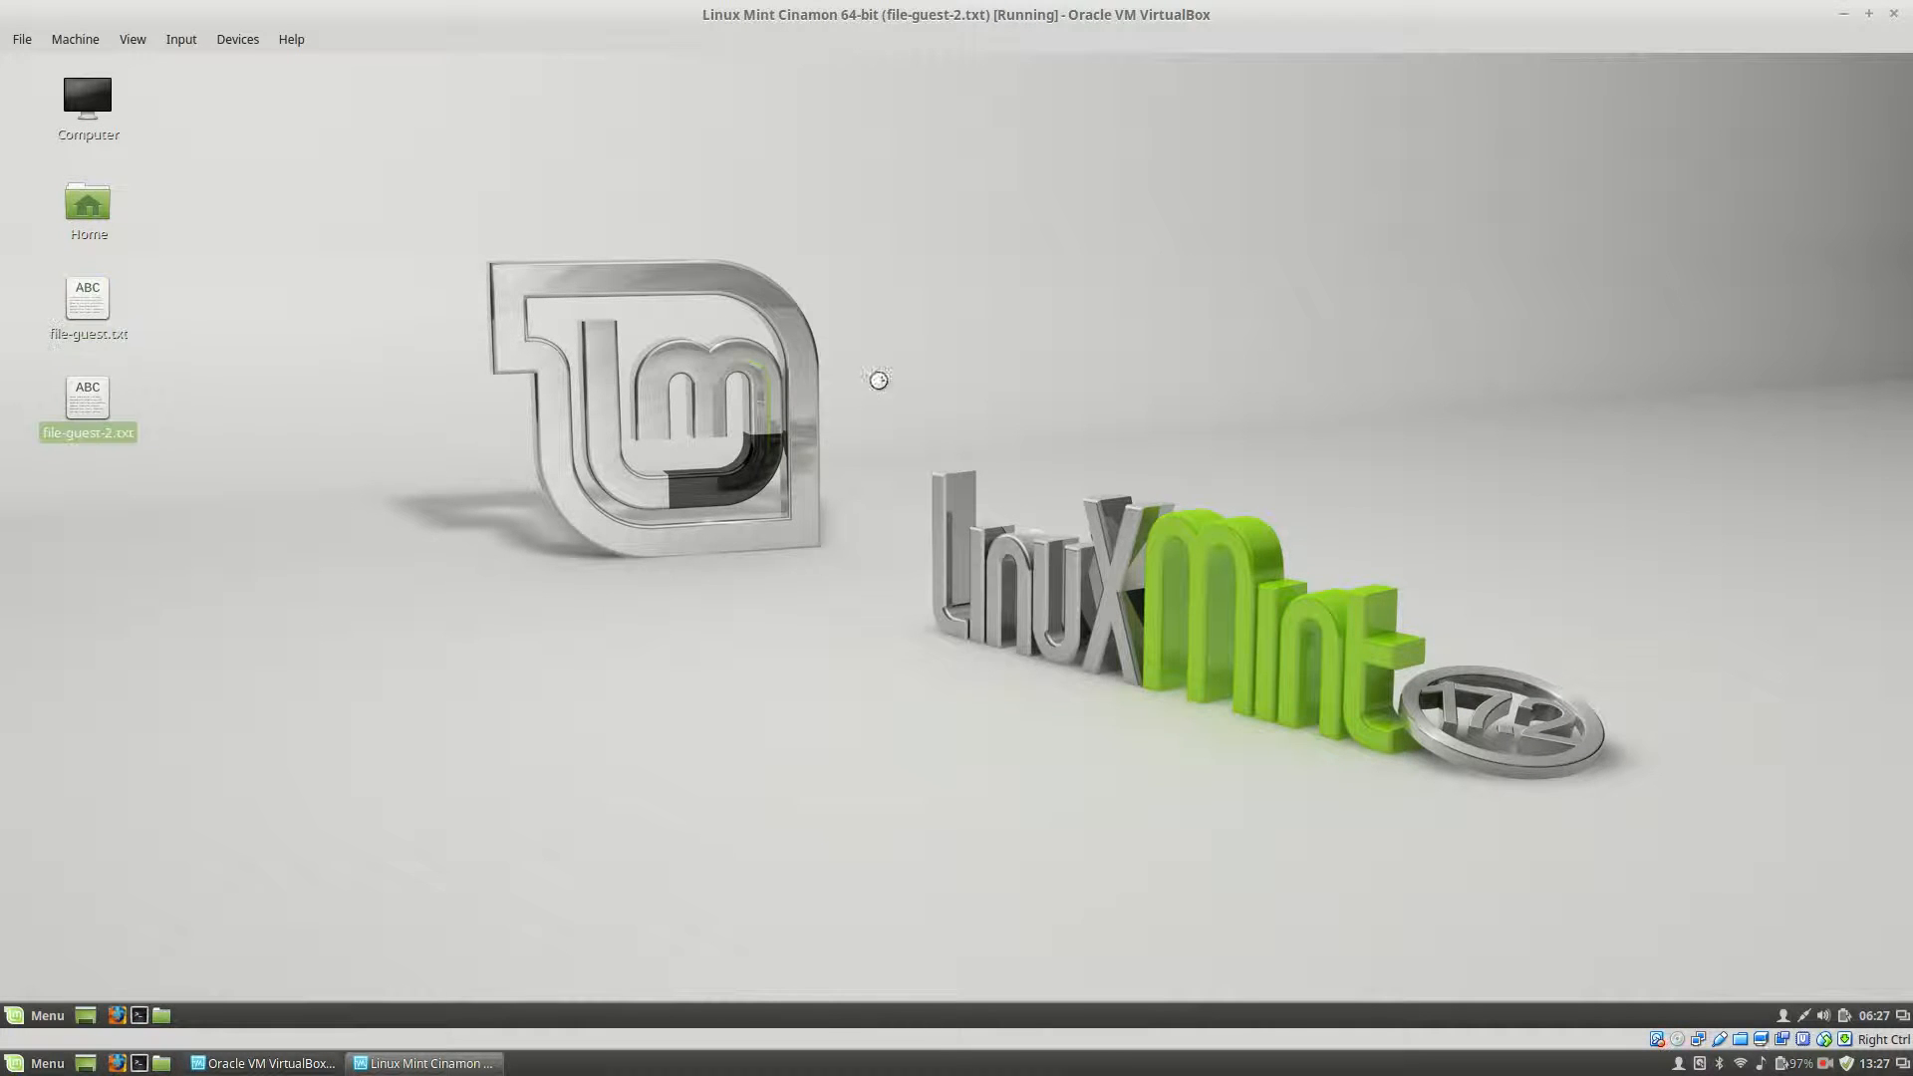
pyautogui.click(1254, 286)
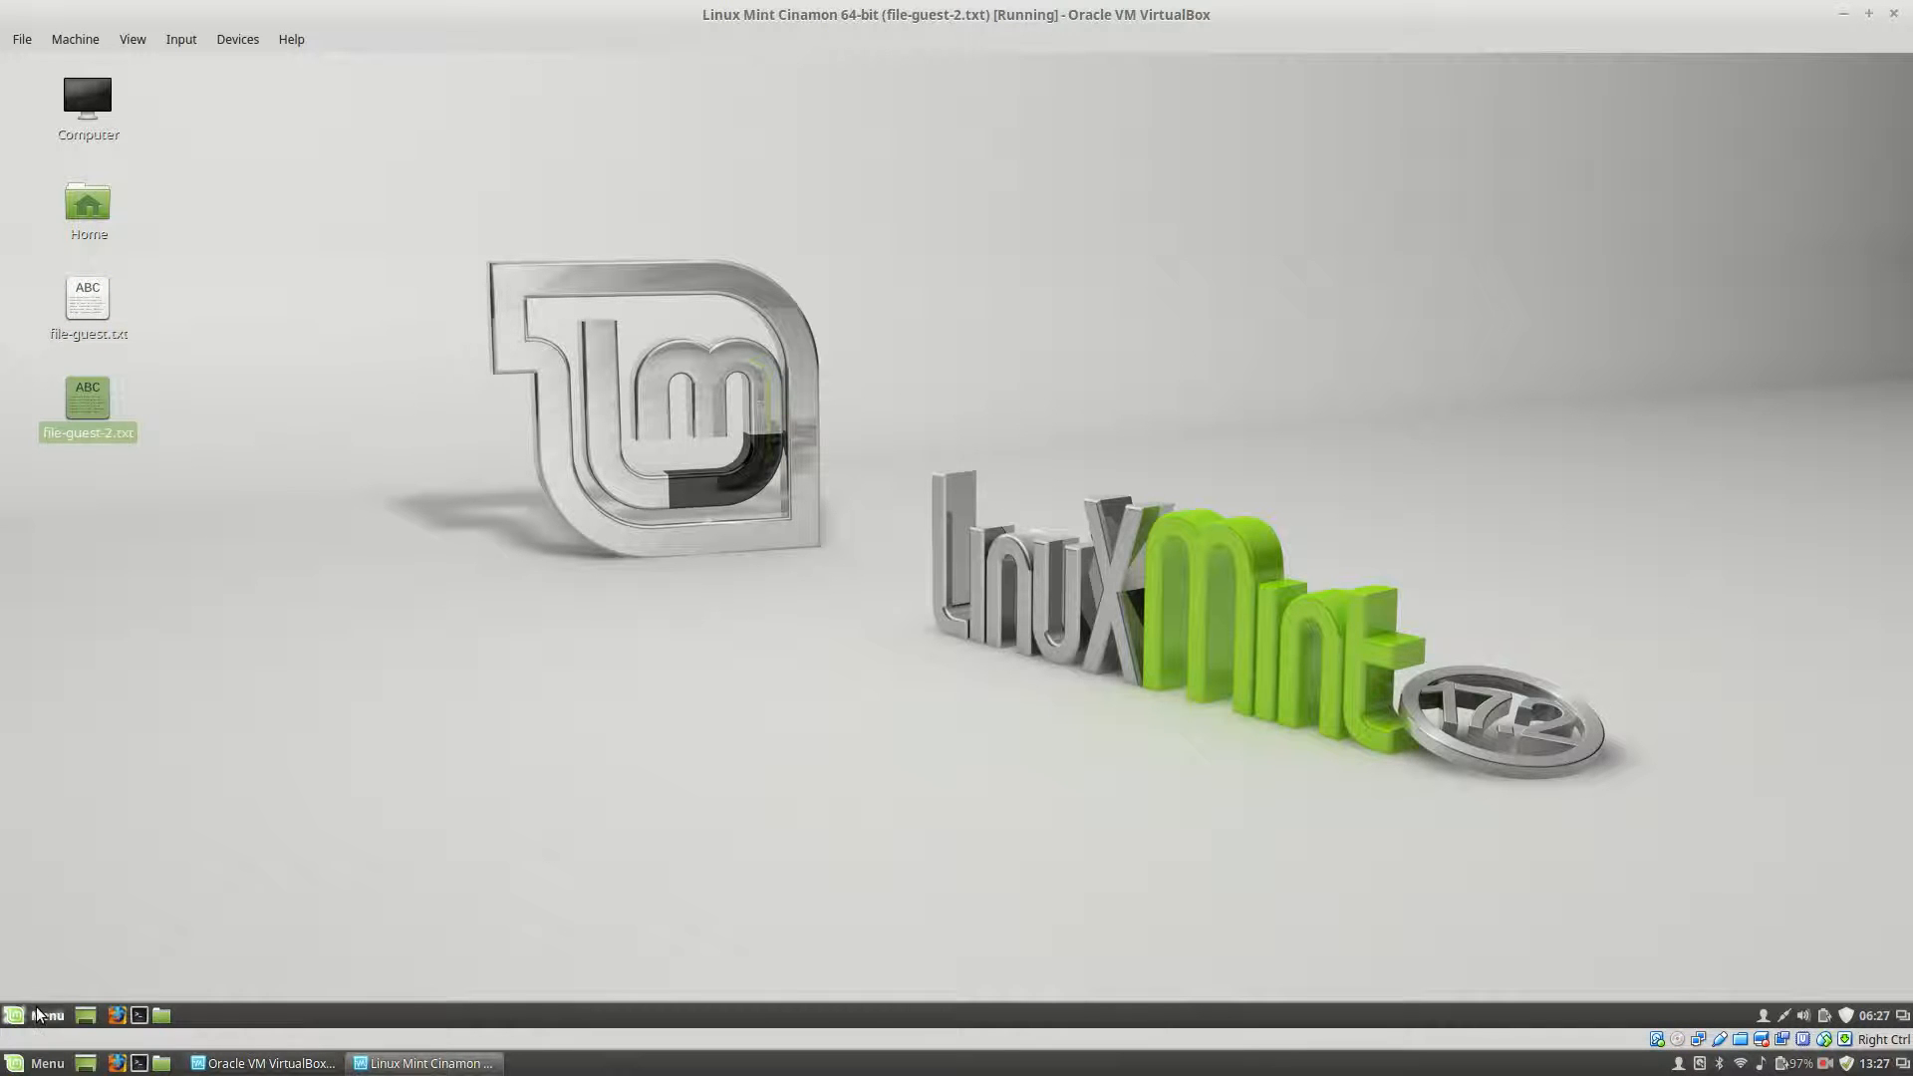
pyautogui.click(251, 642)
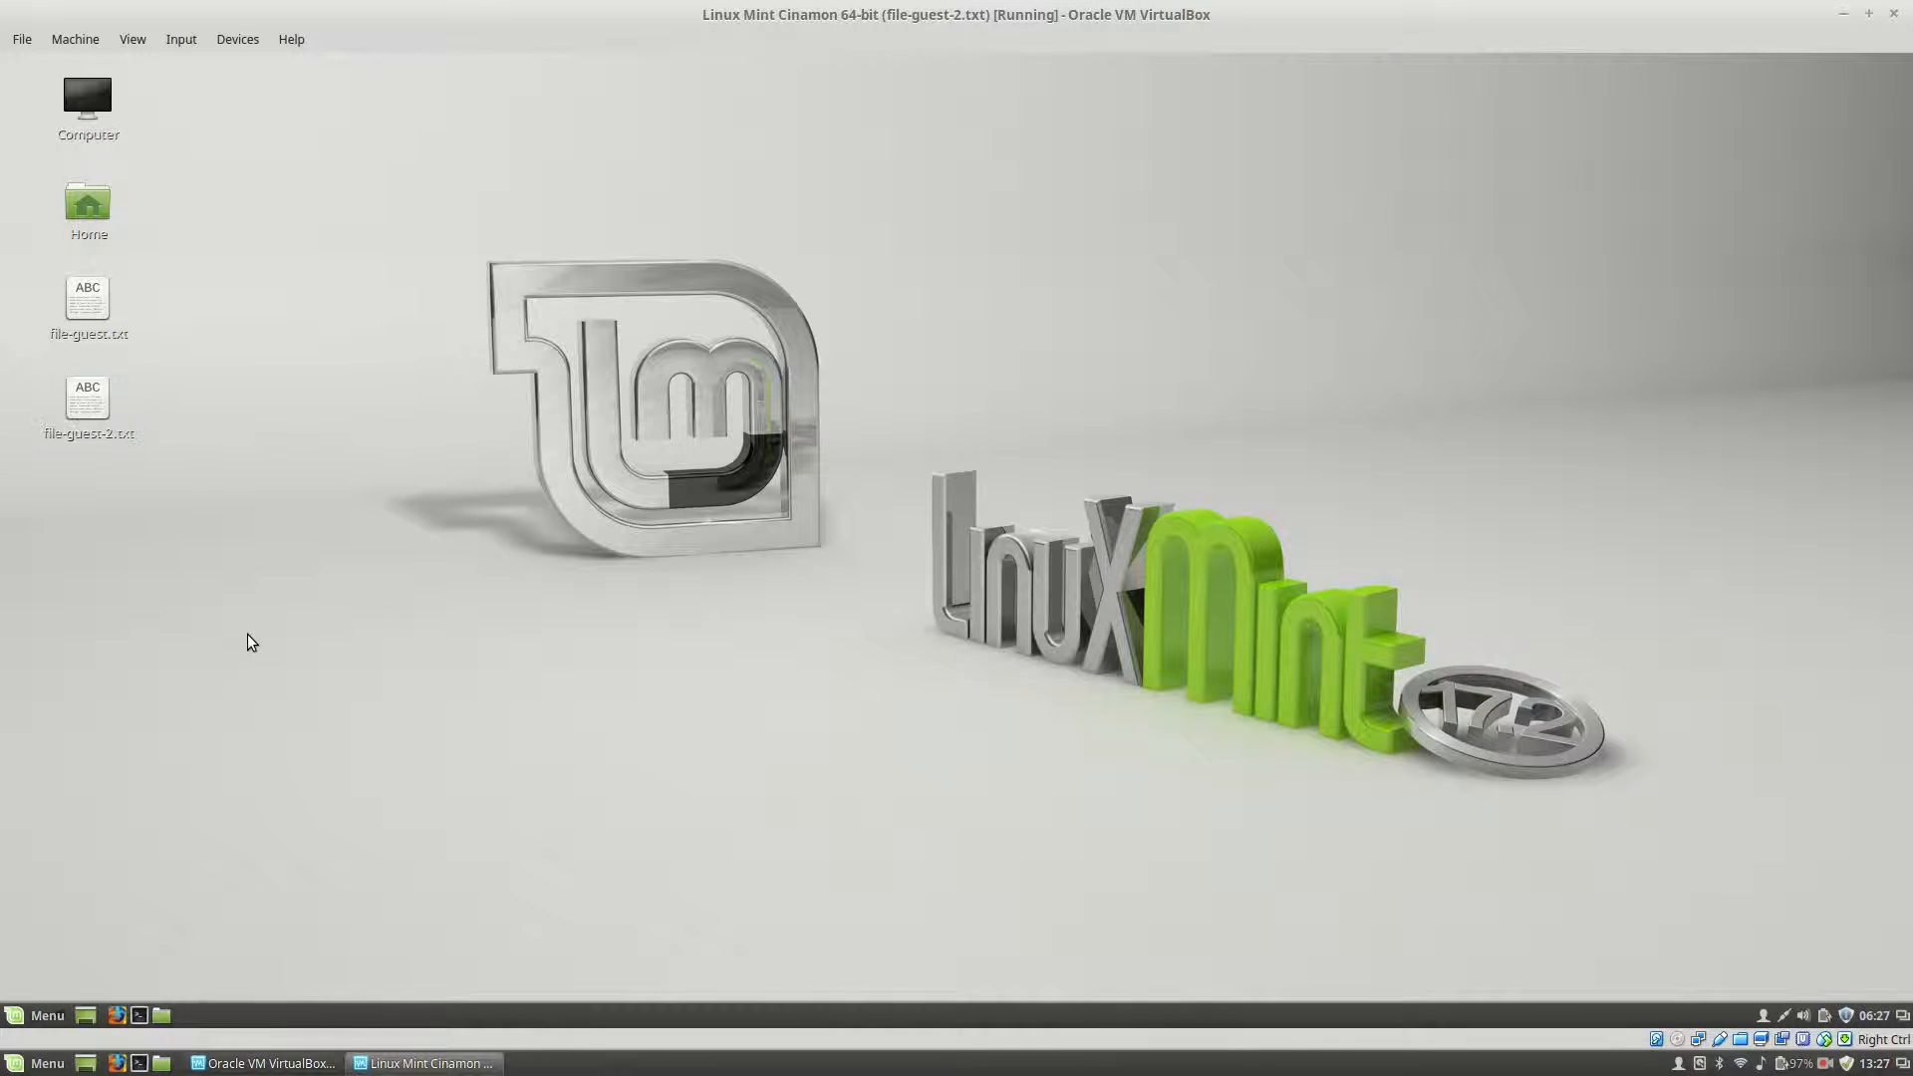
# Shut down the Linux Mint guest running from the file-guest-2.txt snapshot
pyautogui.click(30, 1020)
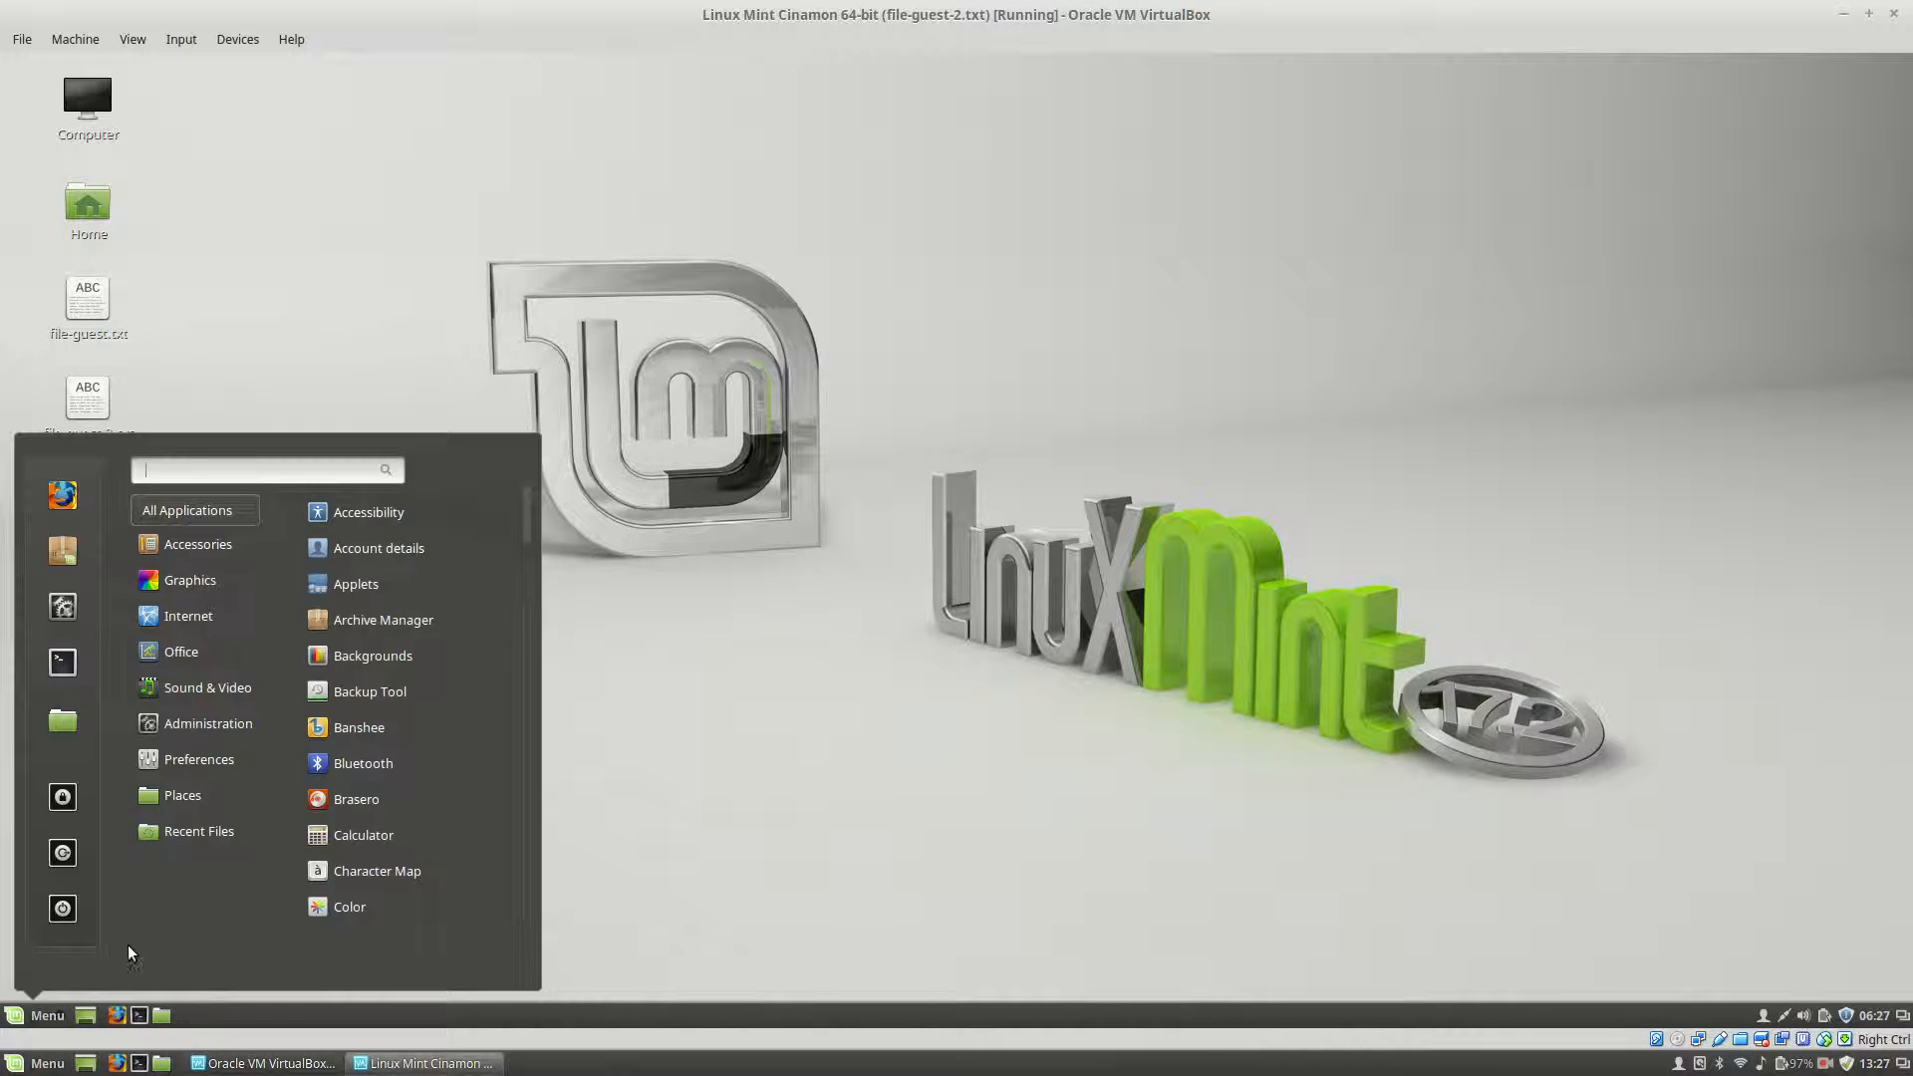
pyautogui.click(75, 908)
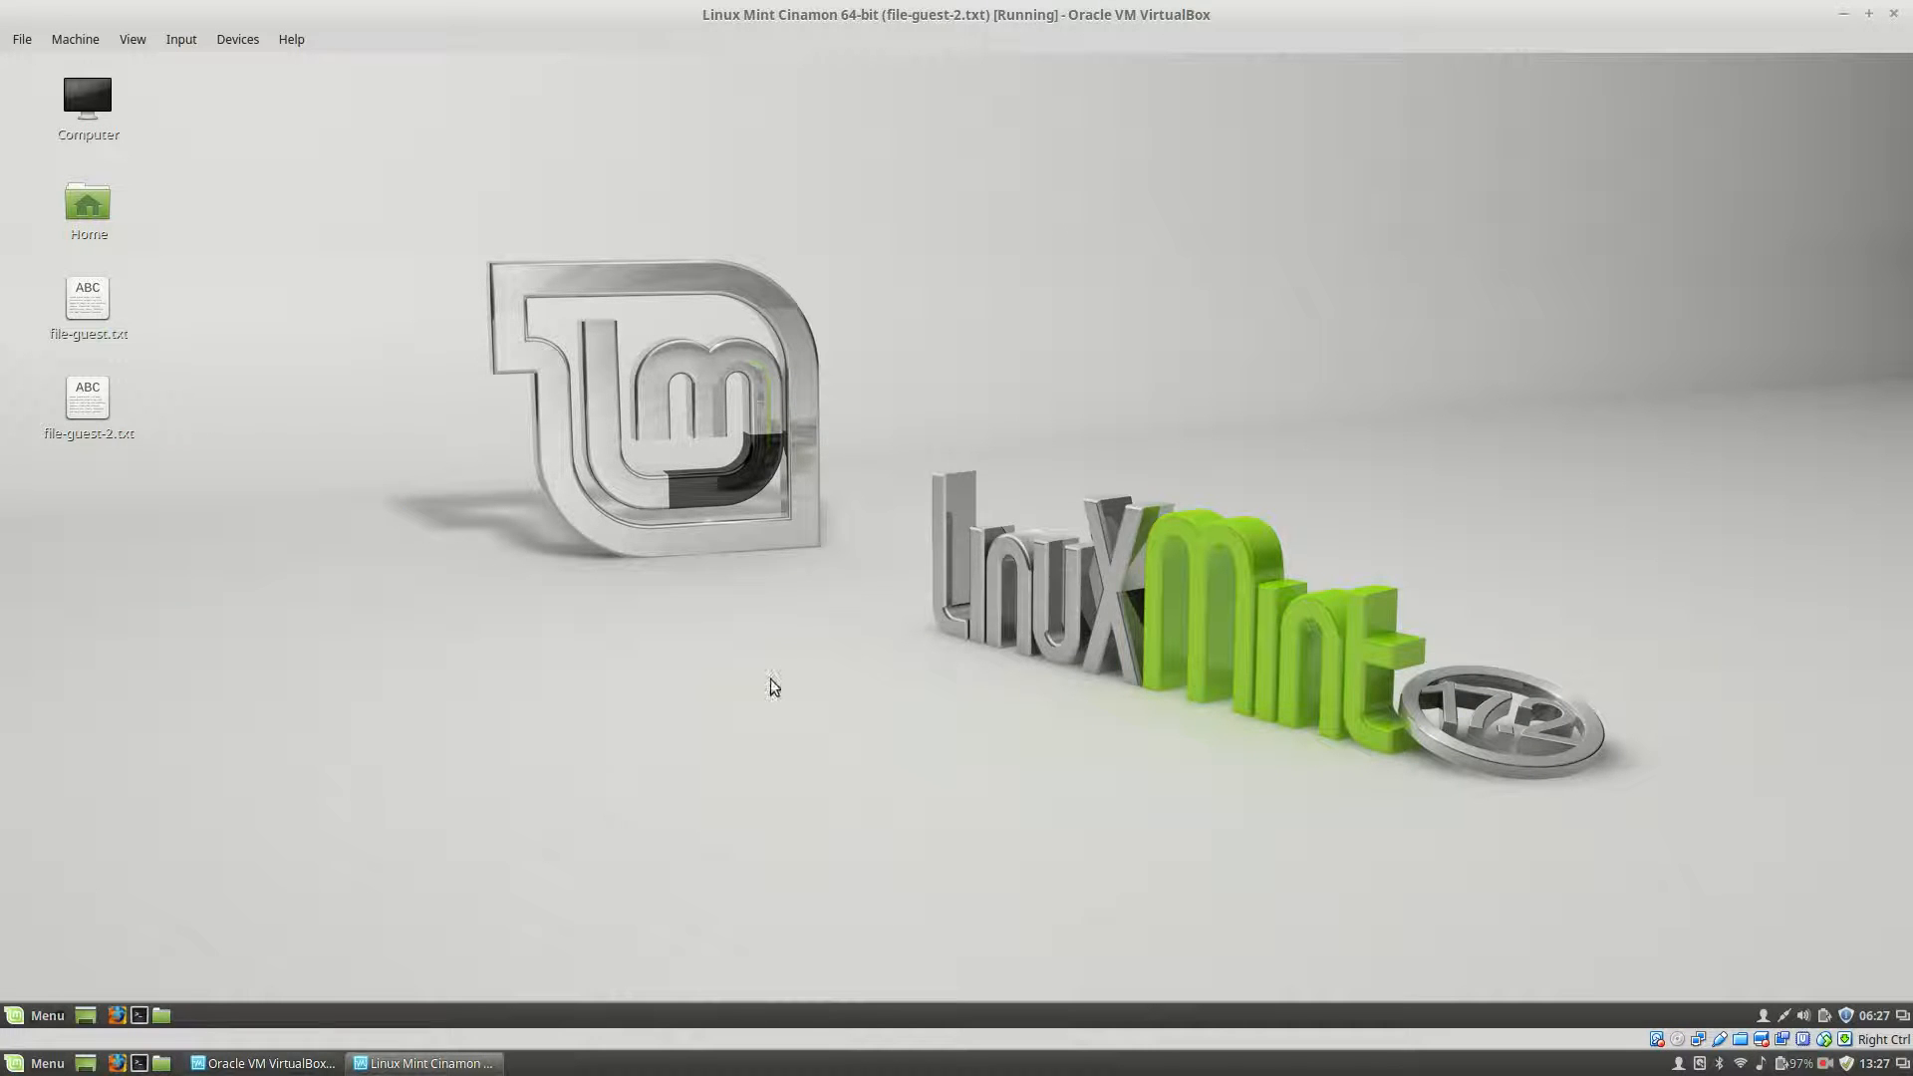
pyautogui.click(1090, 598)
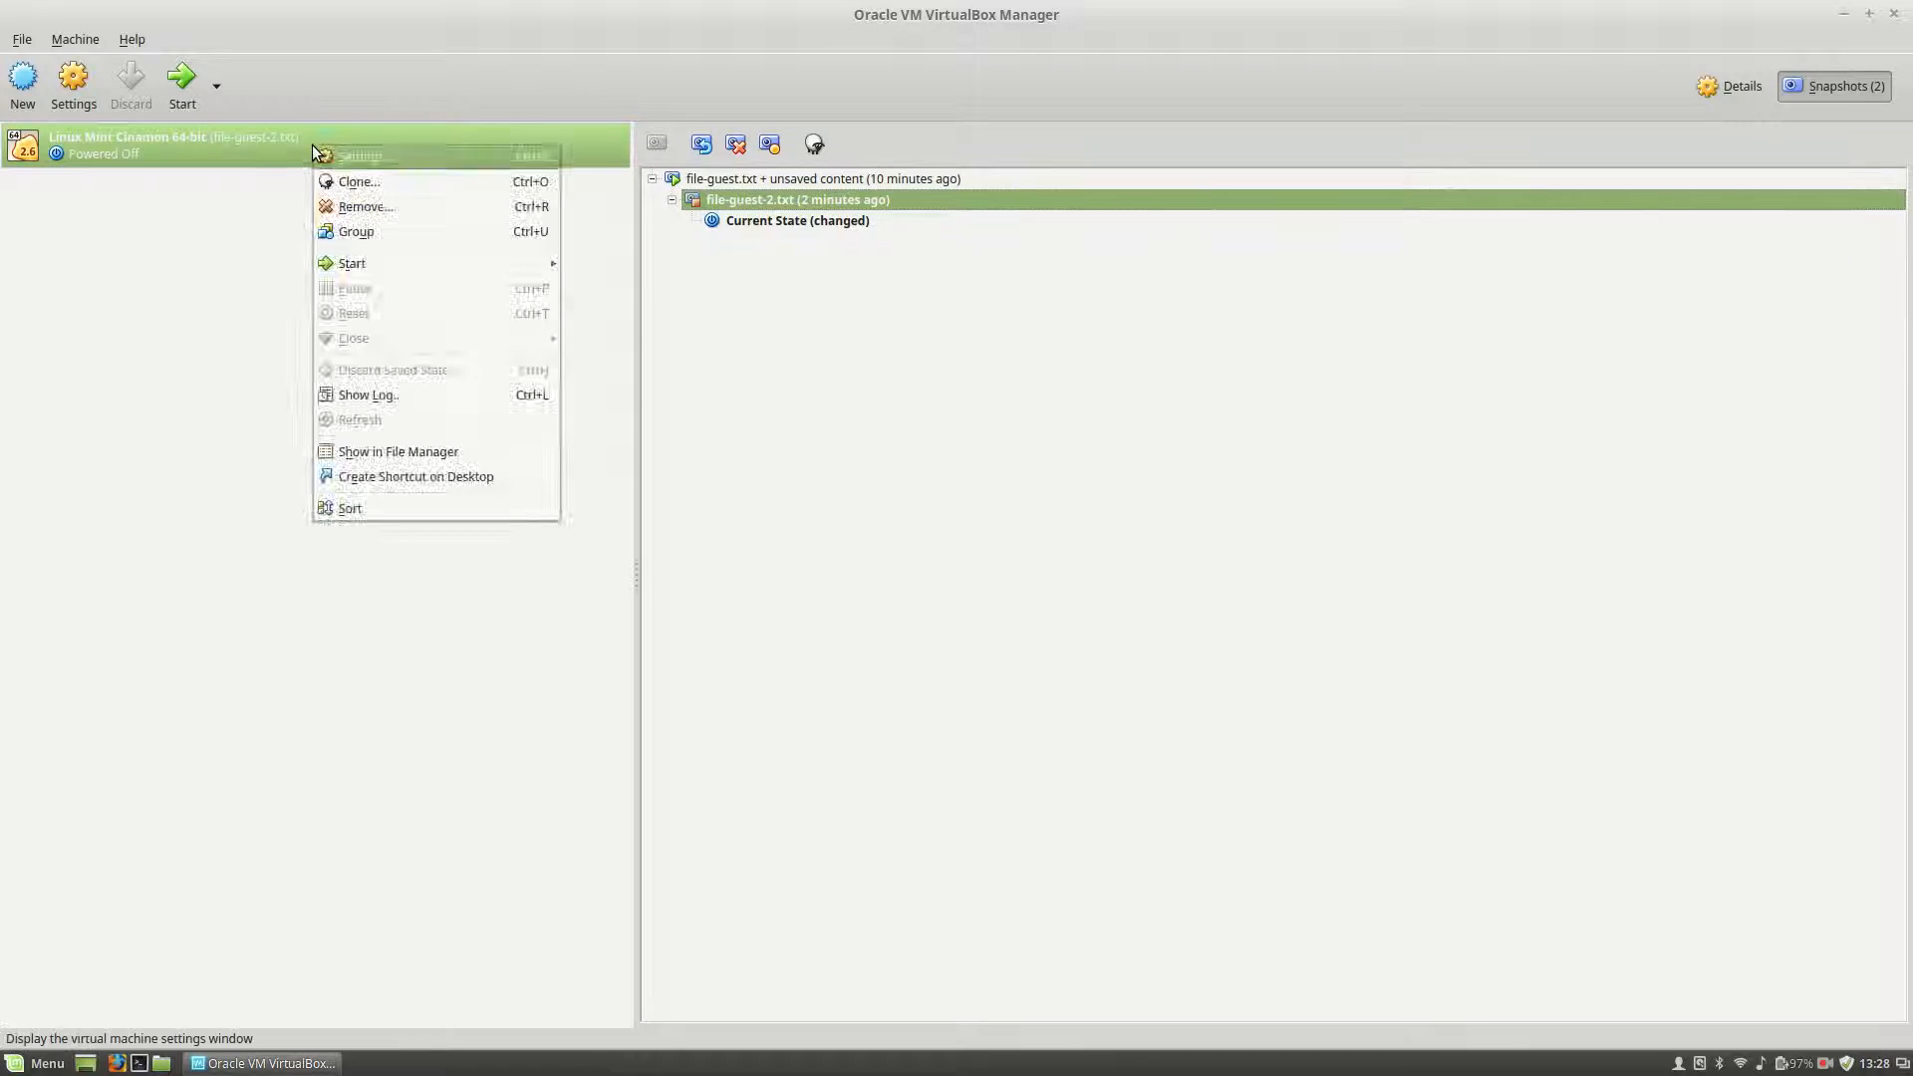
pyautogui.hotkey('ctrl', 's')
pyautogui.press('Escape')
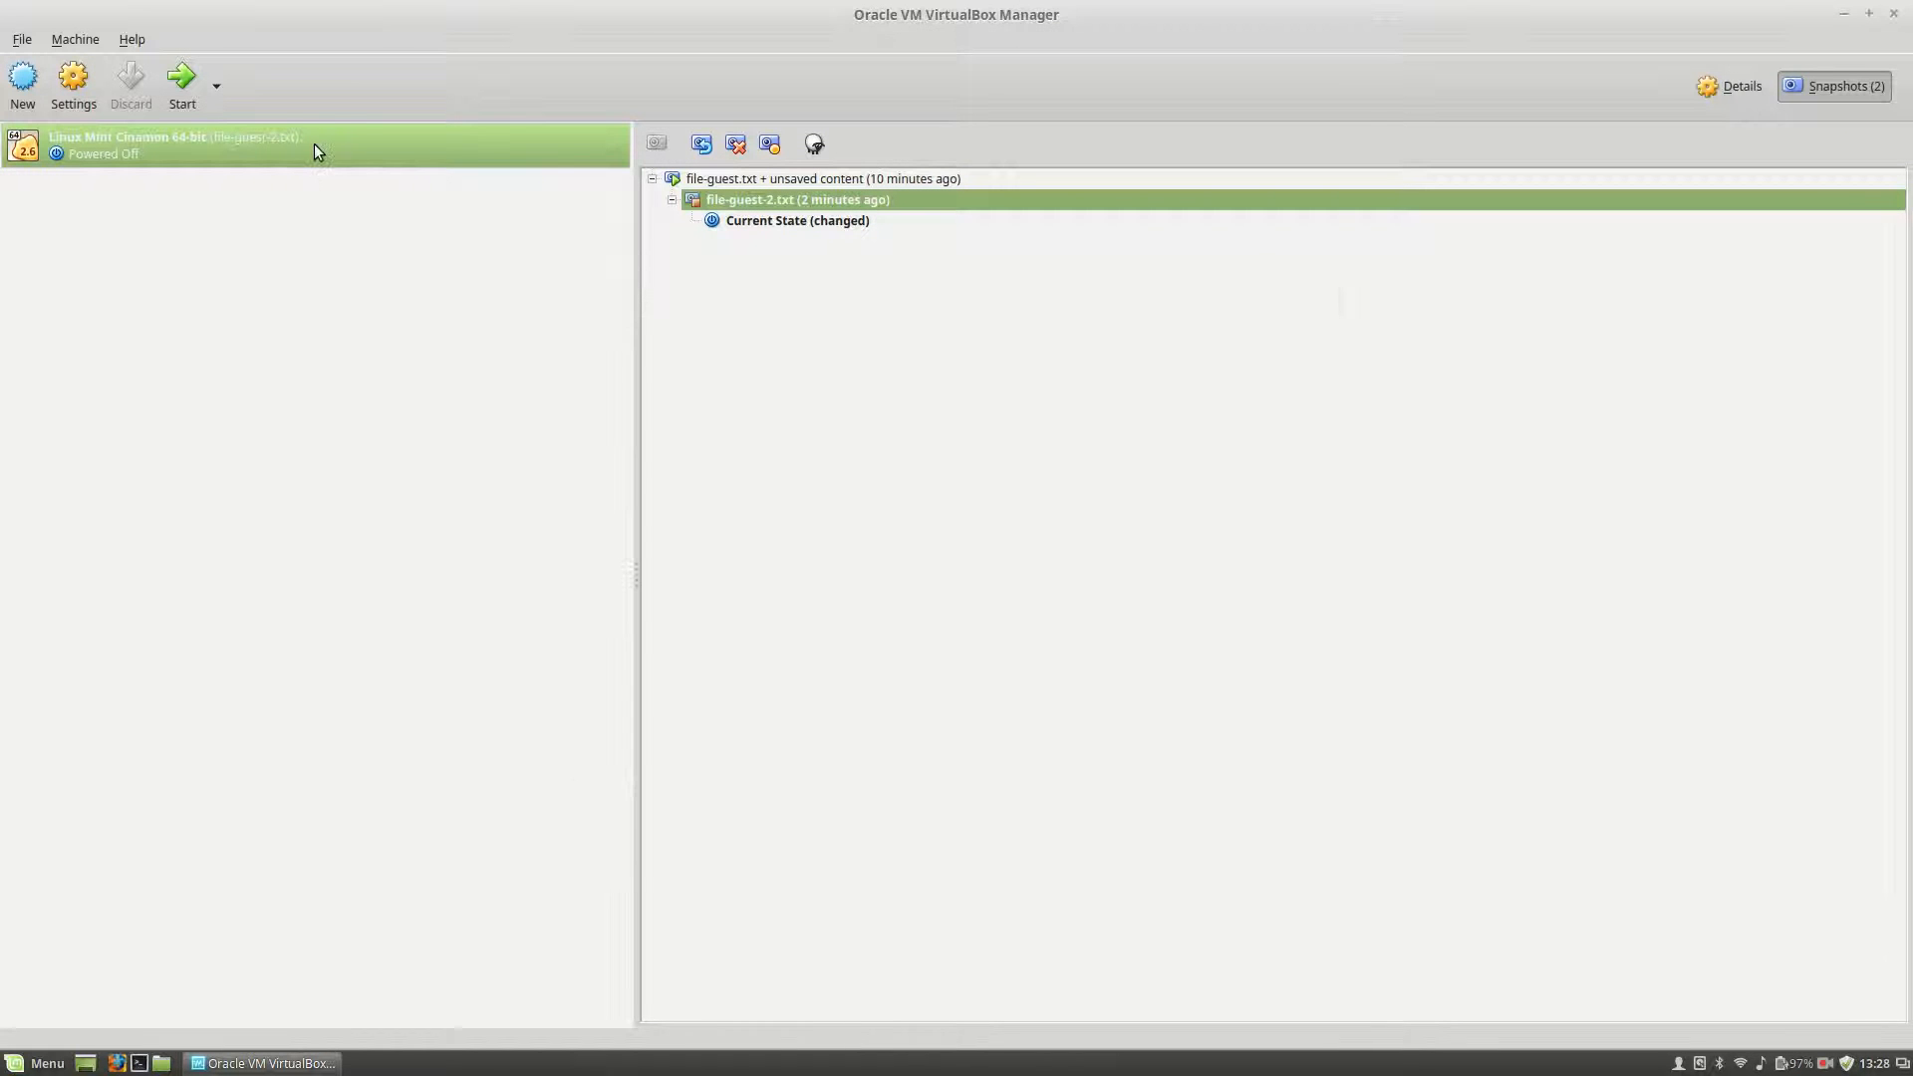
pyautogui.rightClick(315, 148)
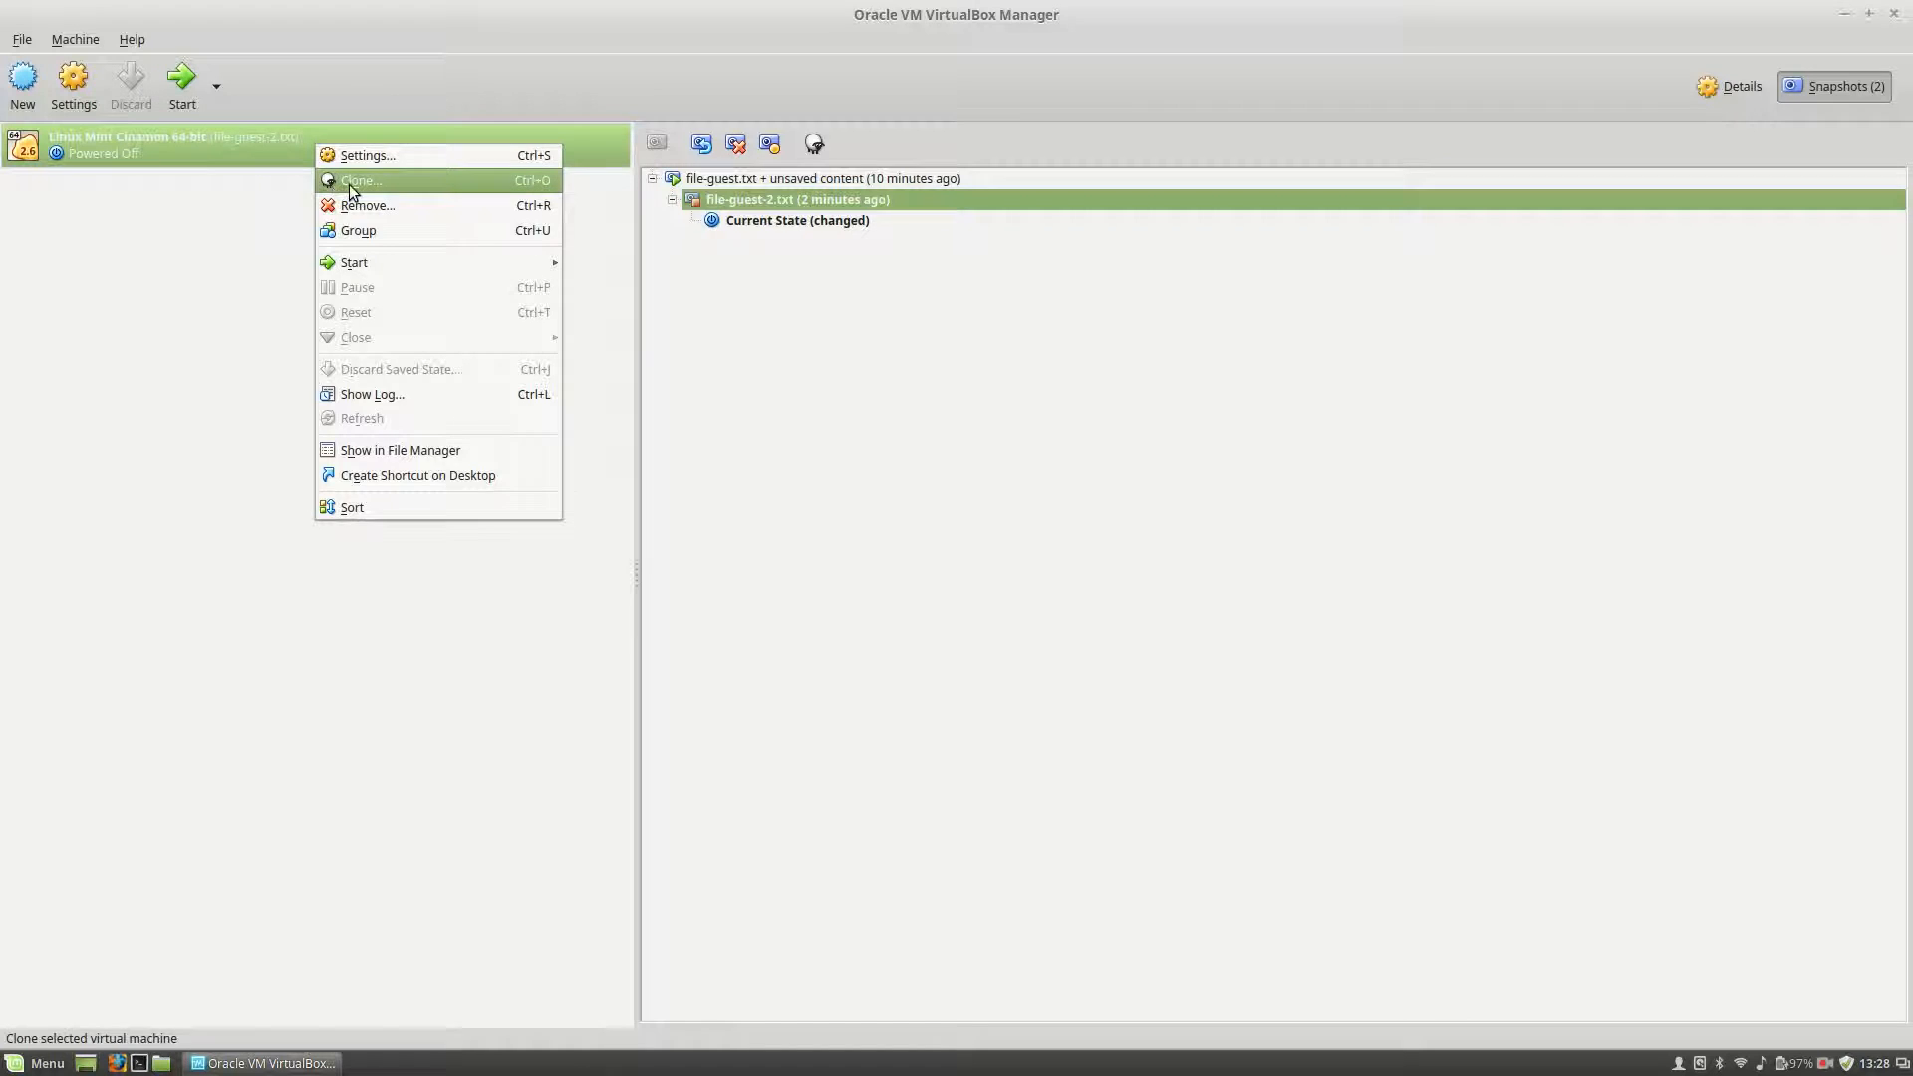
pyautogui.click(675, 351)
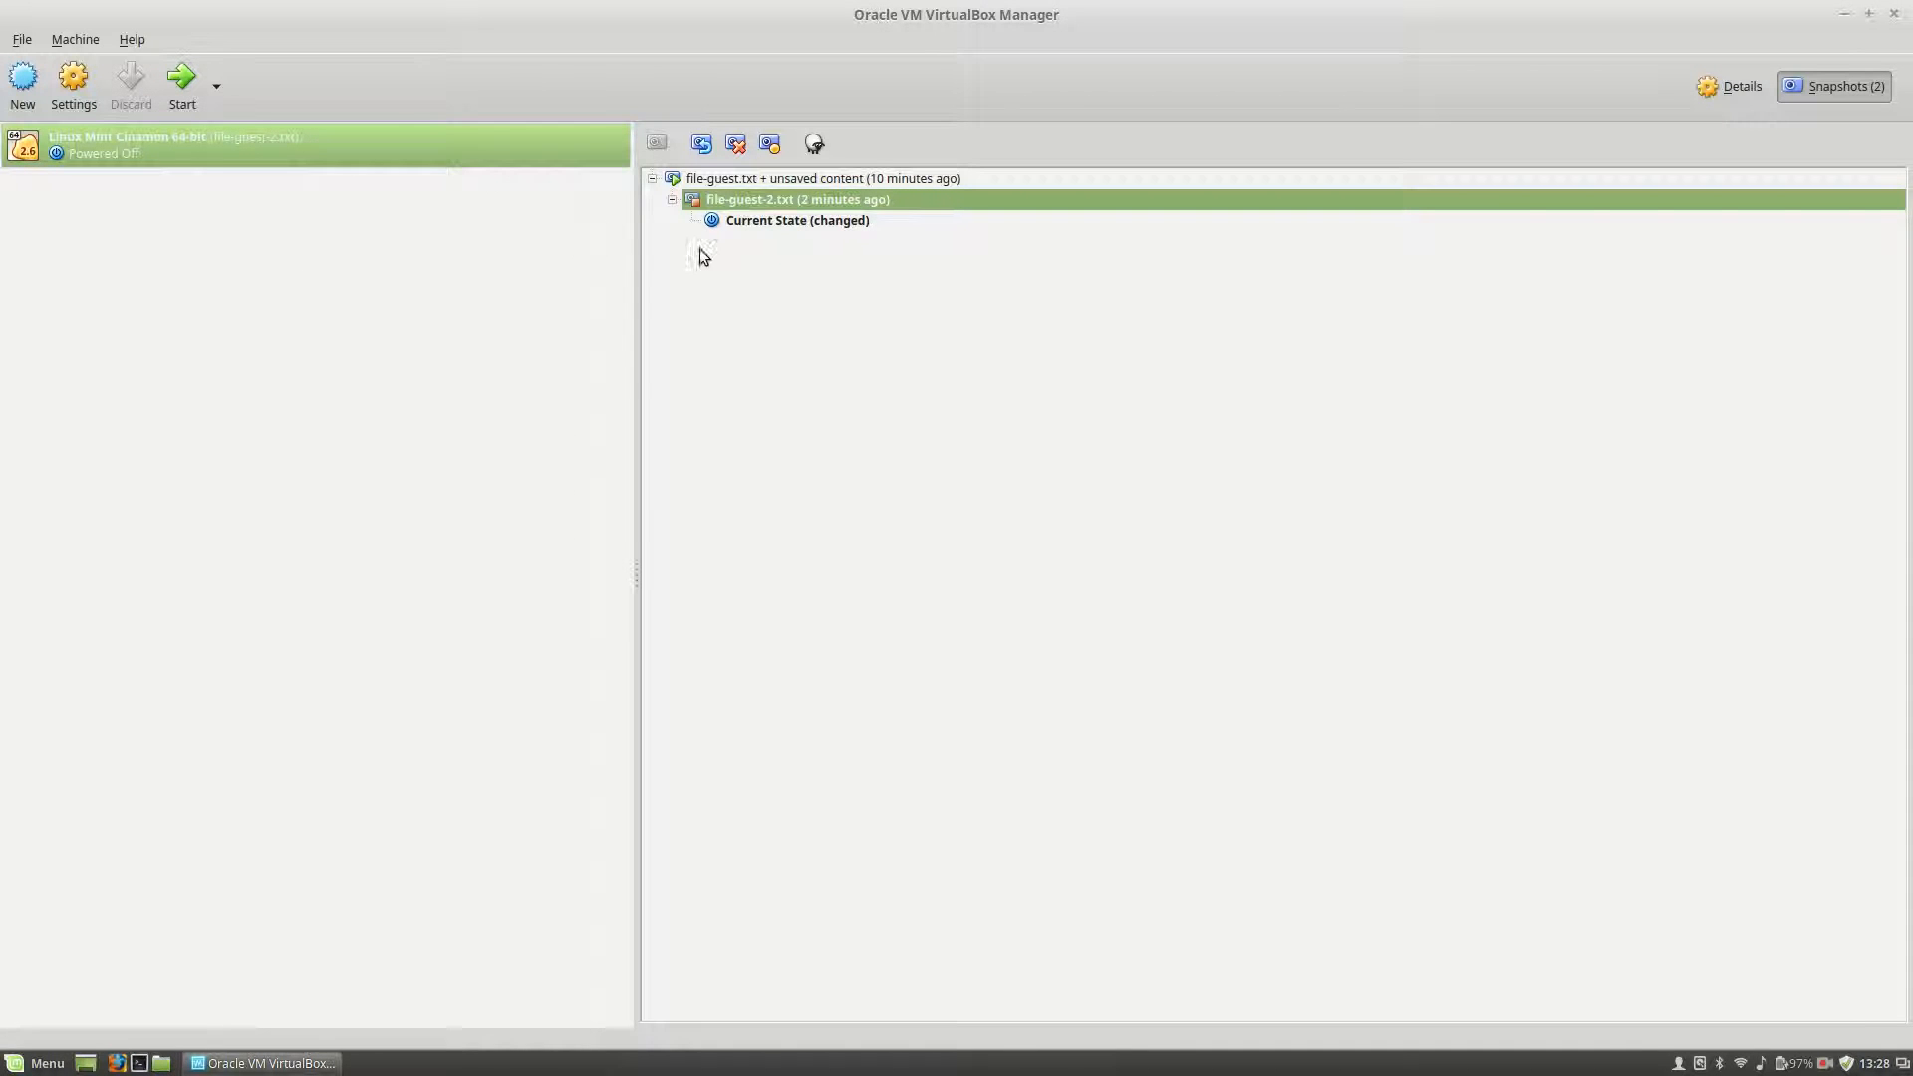
# Clone the powered-off virtual machine as Linux Mint Cinamon 64-bit Clone, including only the current machine state
pyautogui.rightClick(487, 169)
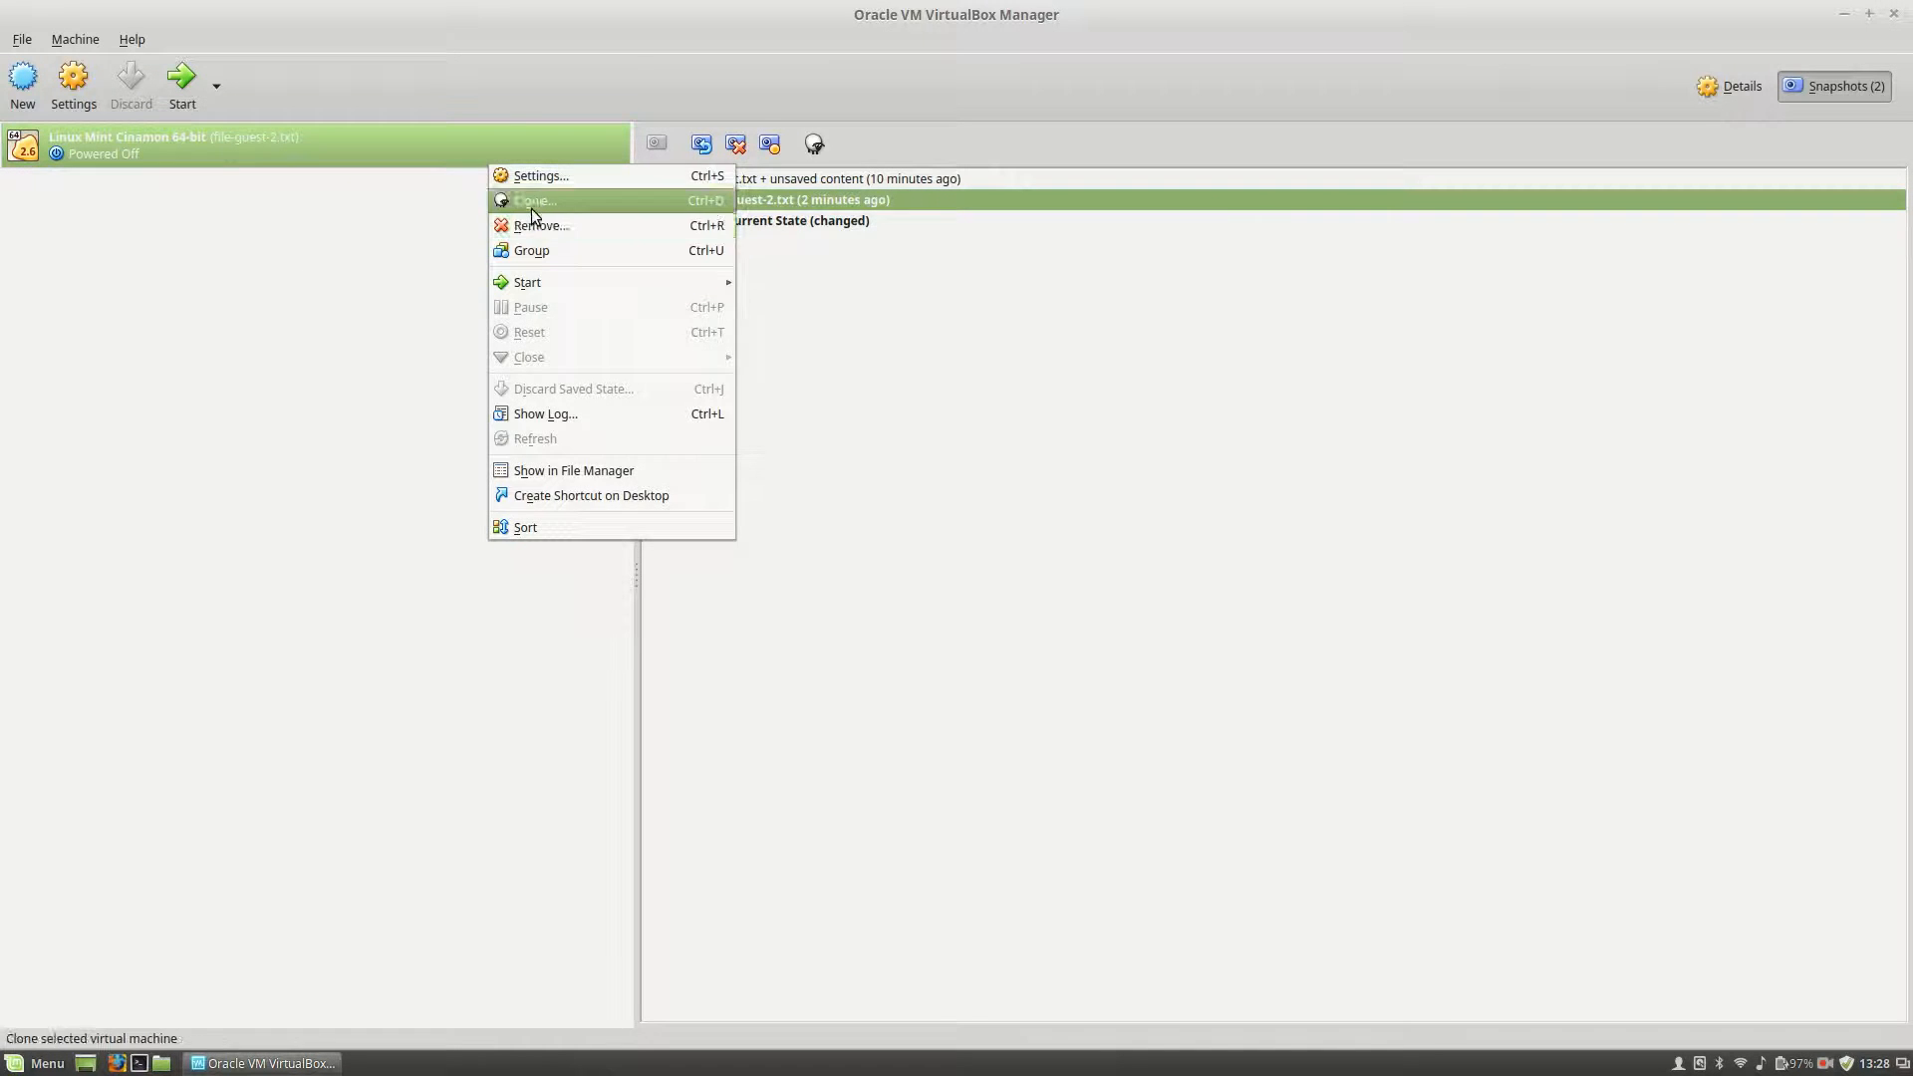
pyautogui.click(528, 207)
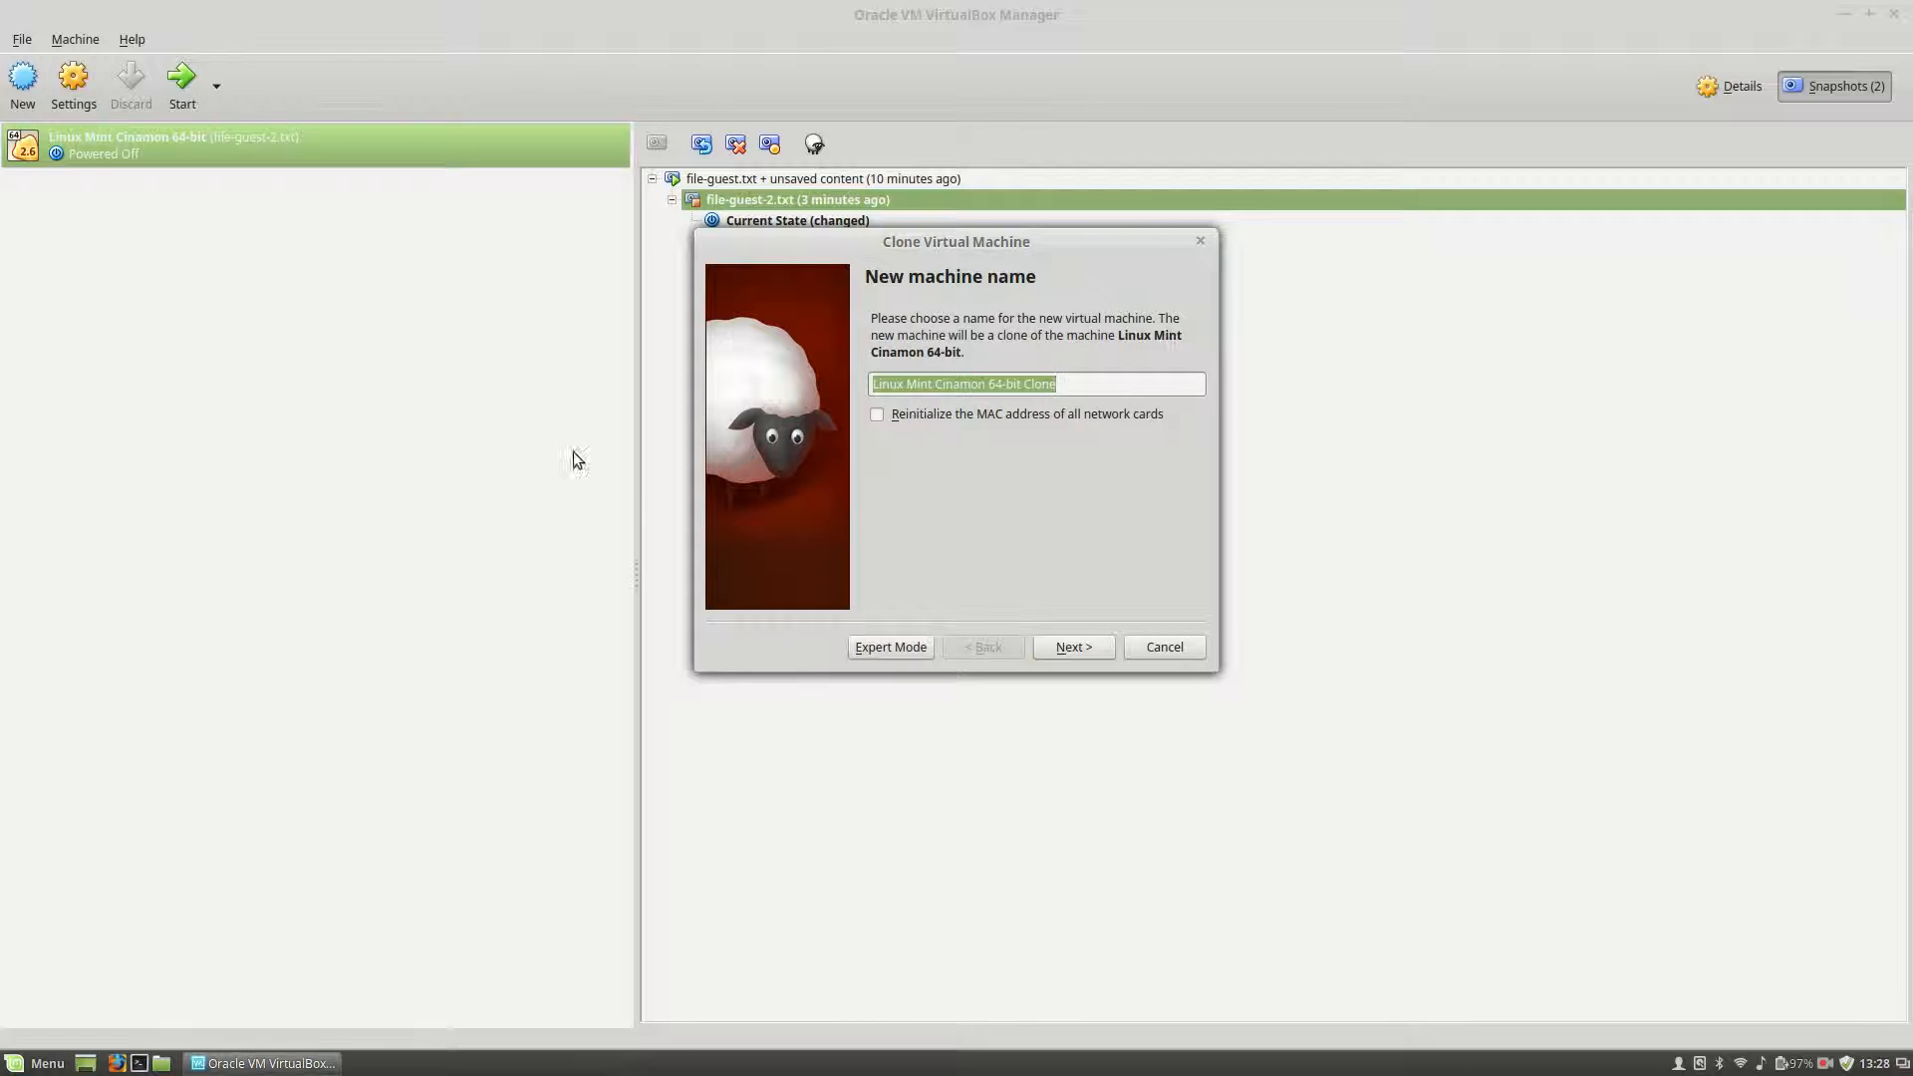
pyautogui.click(1072, 389)
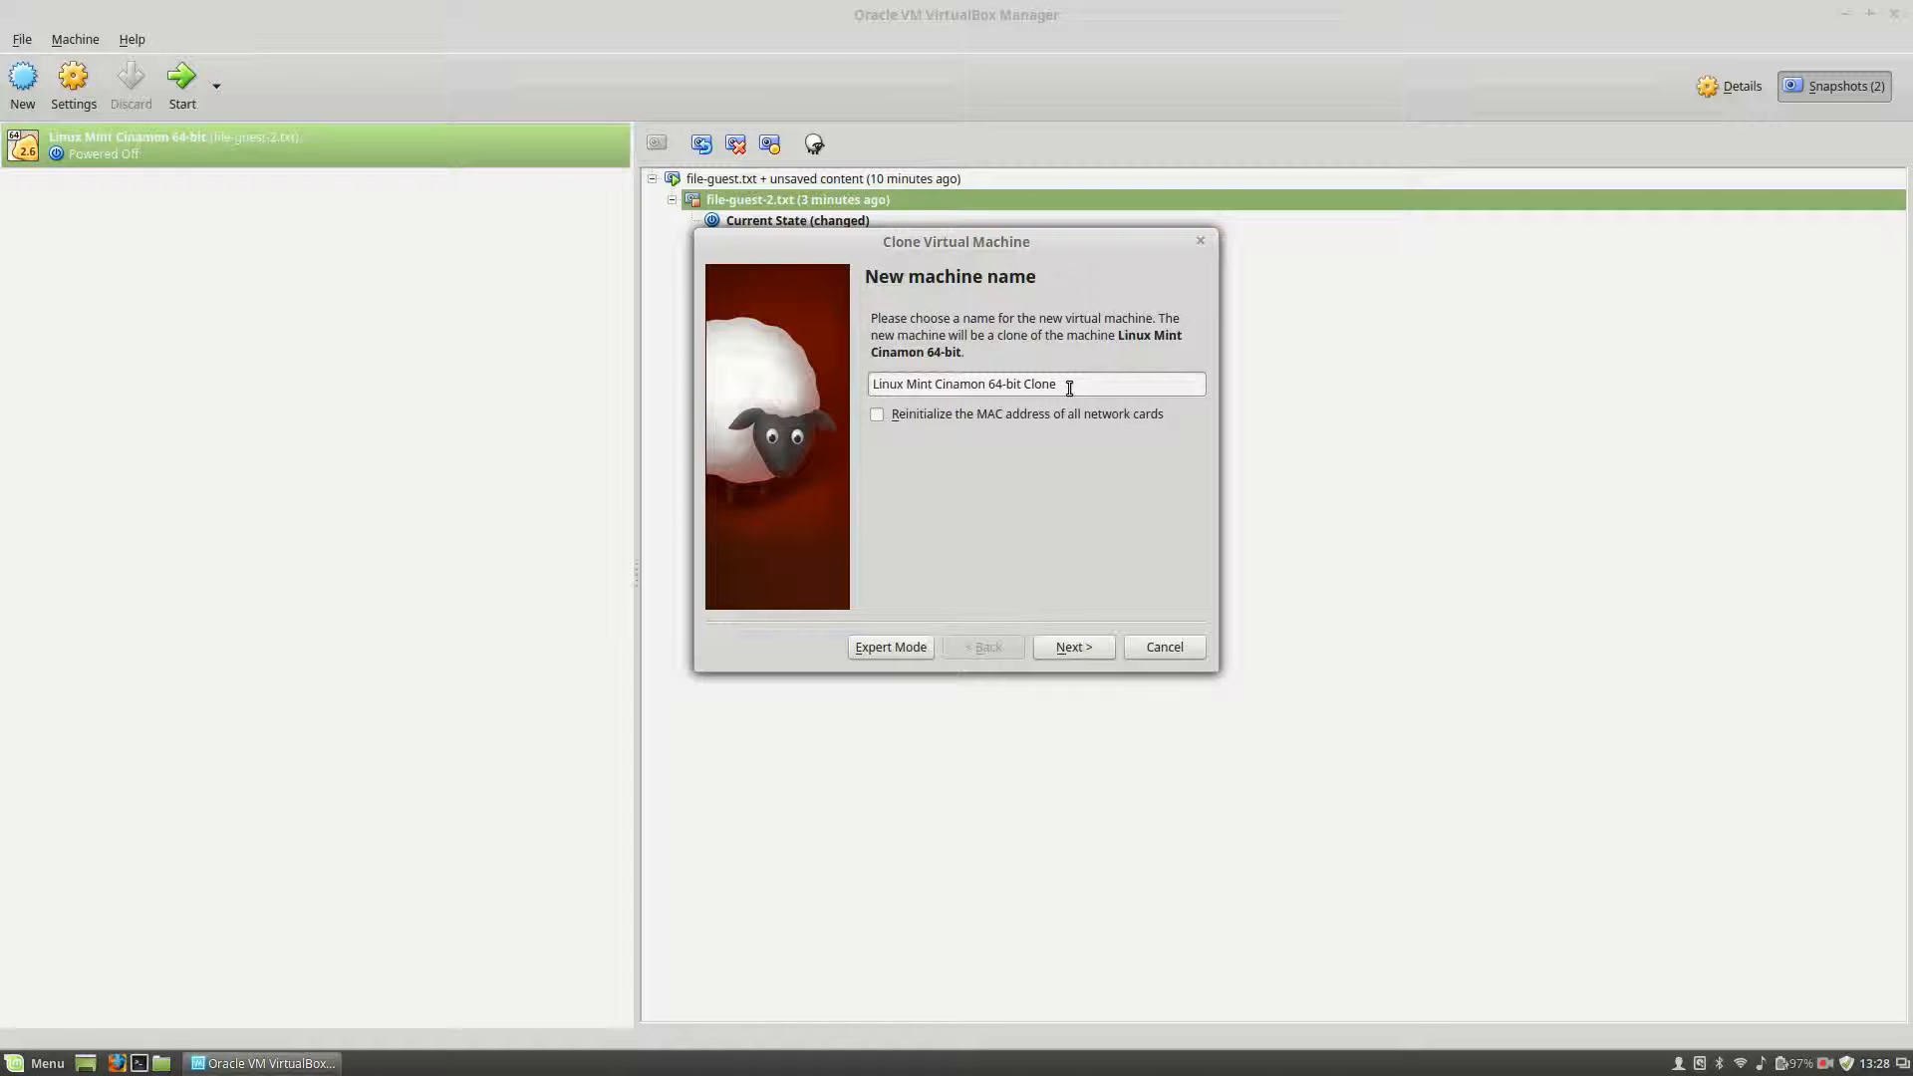
pyautogui.click(1088, 647)
pyautogui.click(1088, 647)
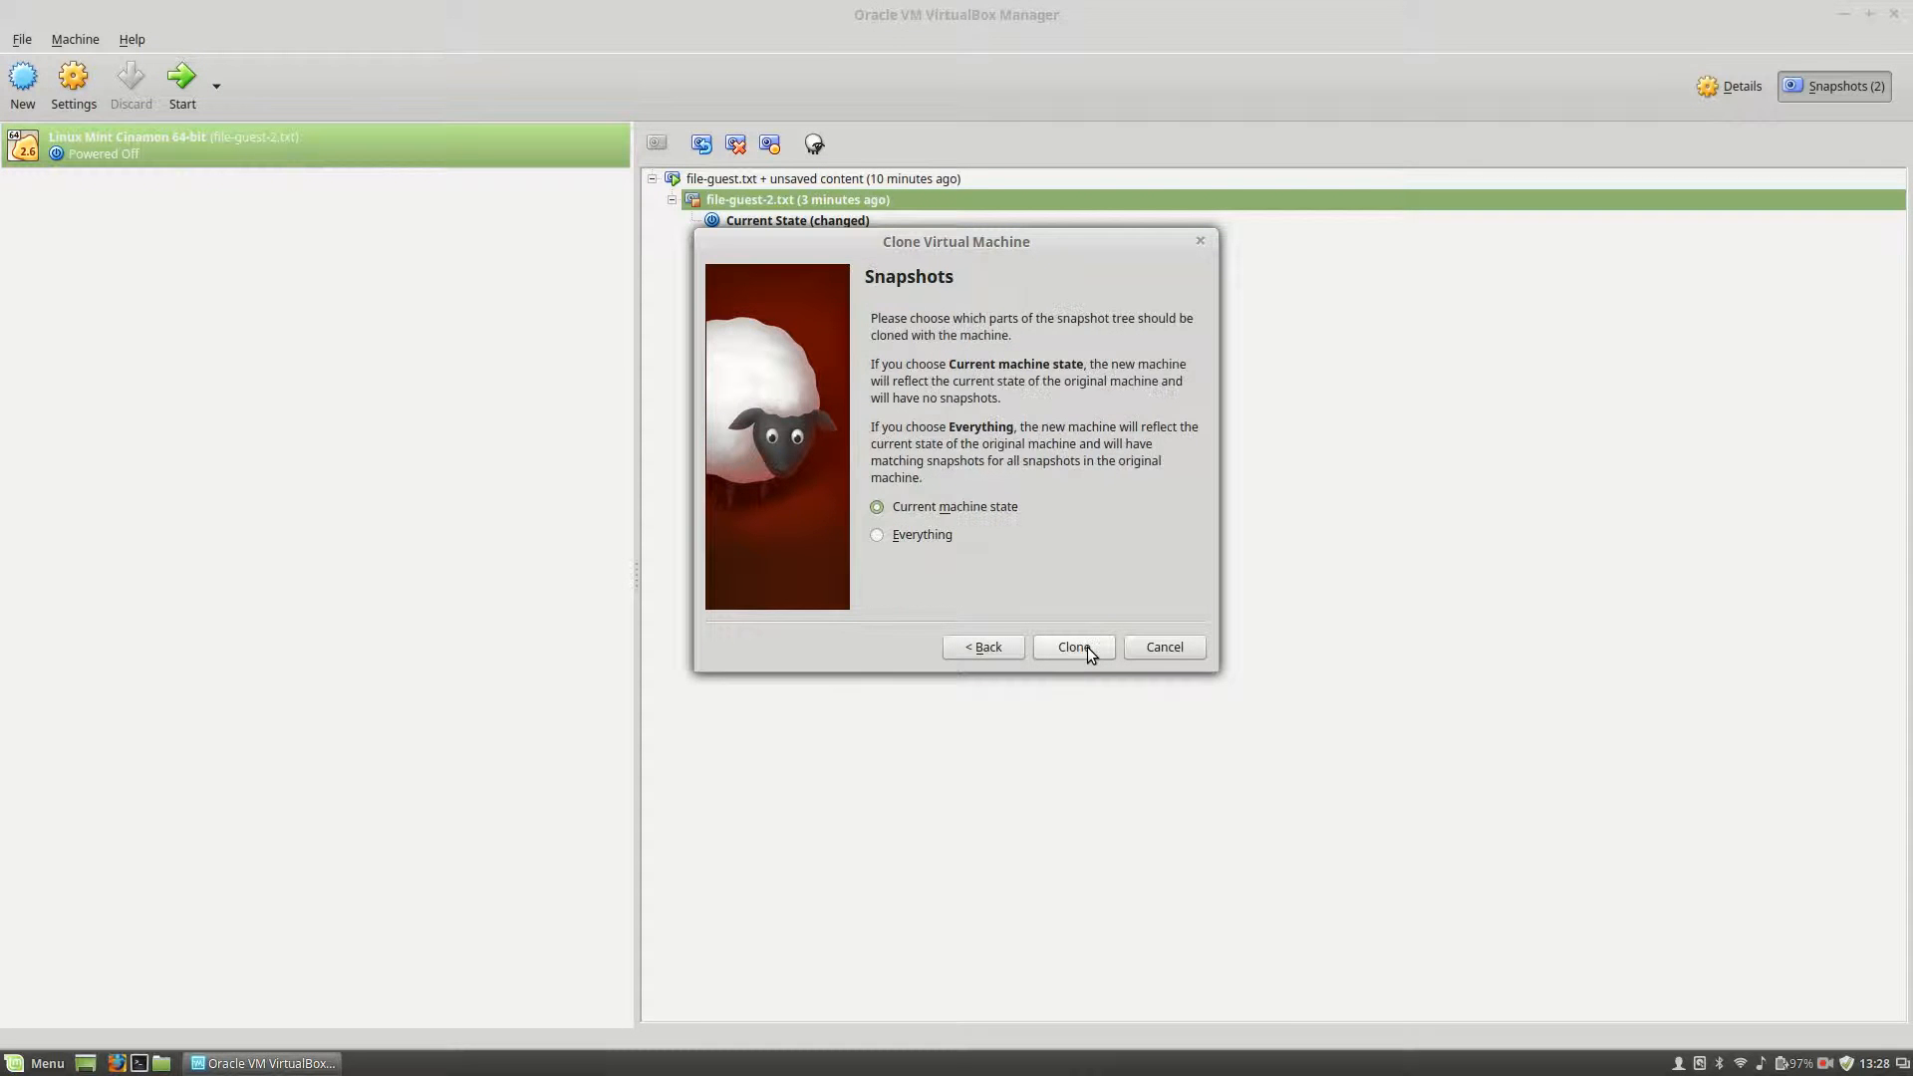
pyautogui.click(1085, 648)
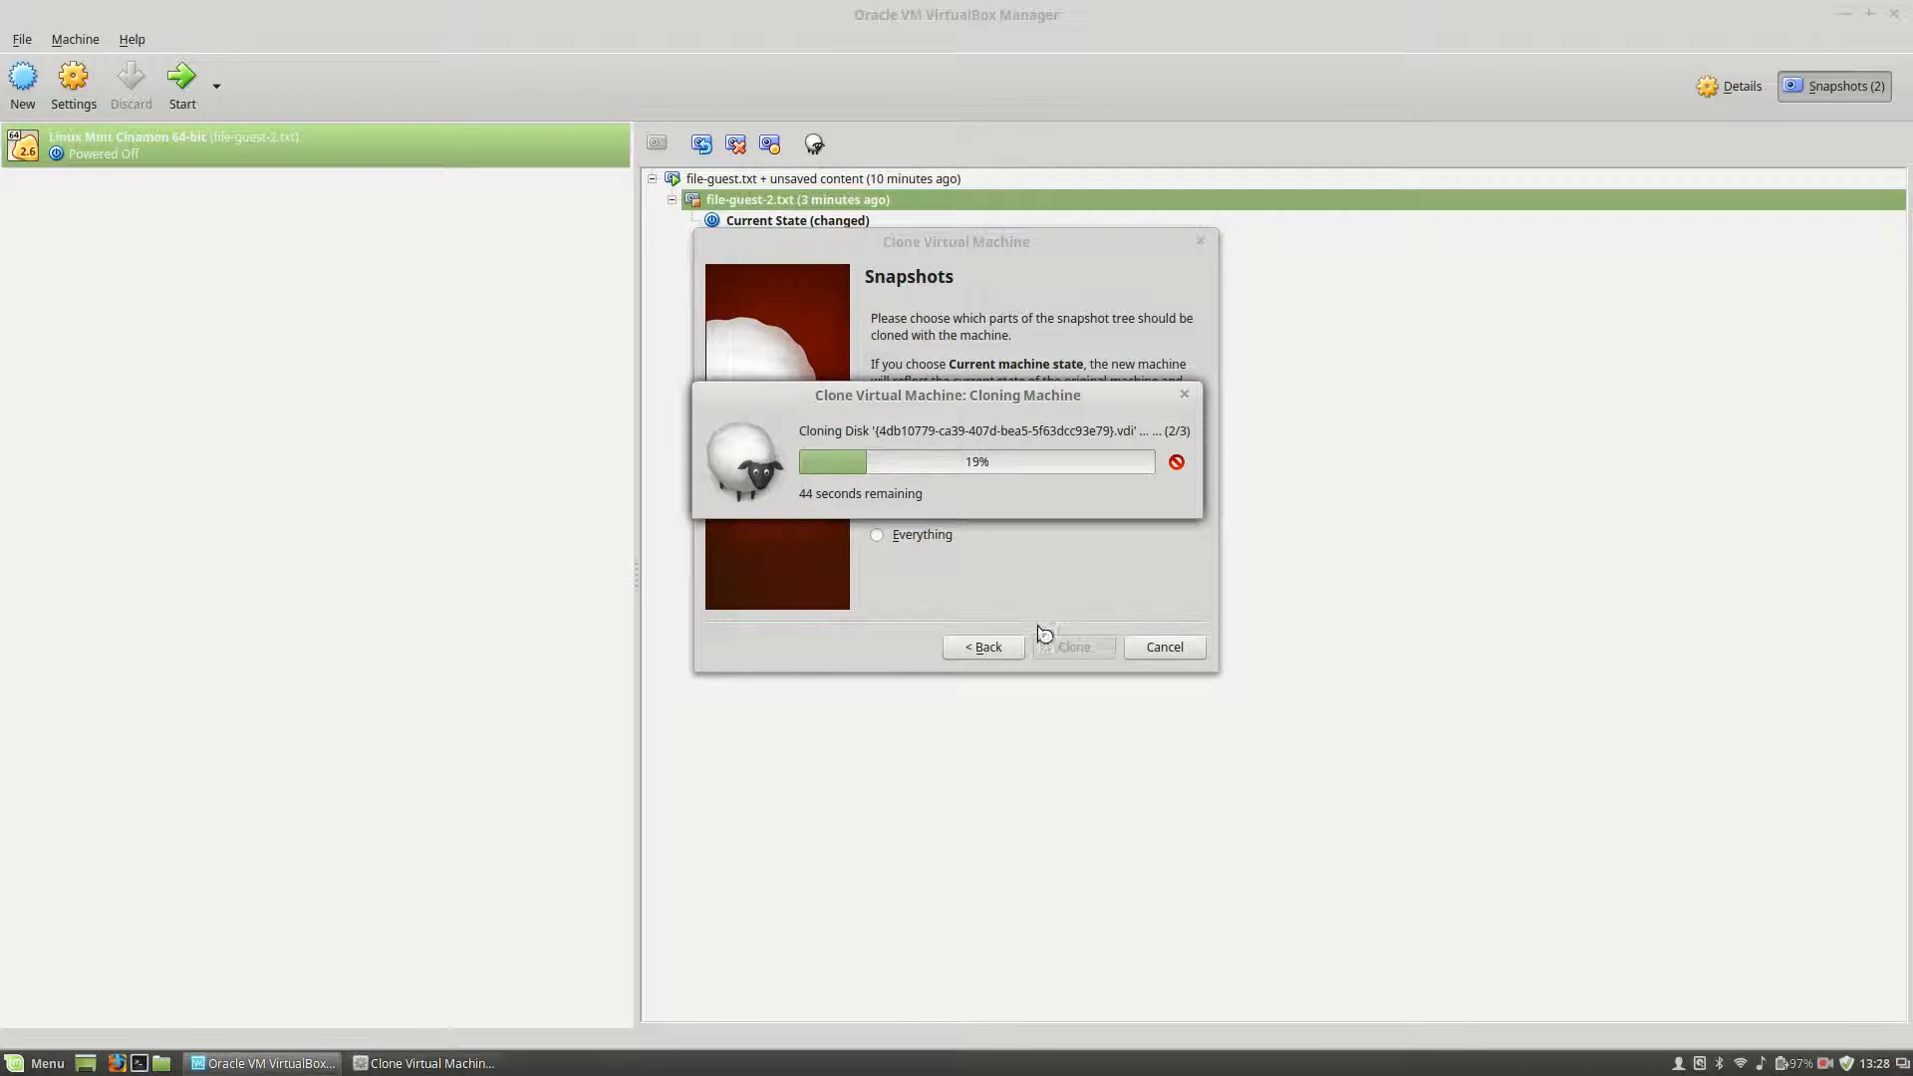
# Switch to the host's file manager and open the Linux Mint Cinamon 64-bit folder inside VirtualBox VMs
pyautogui.click(164, 1063)
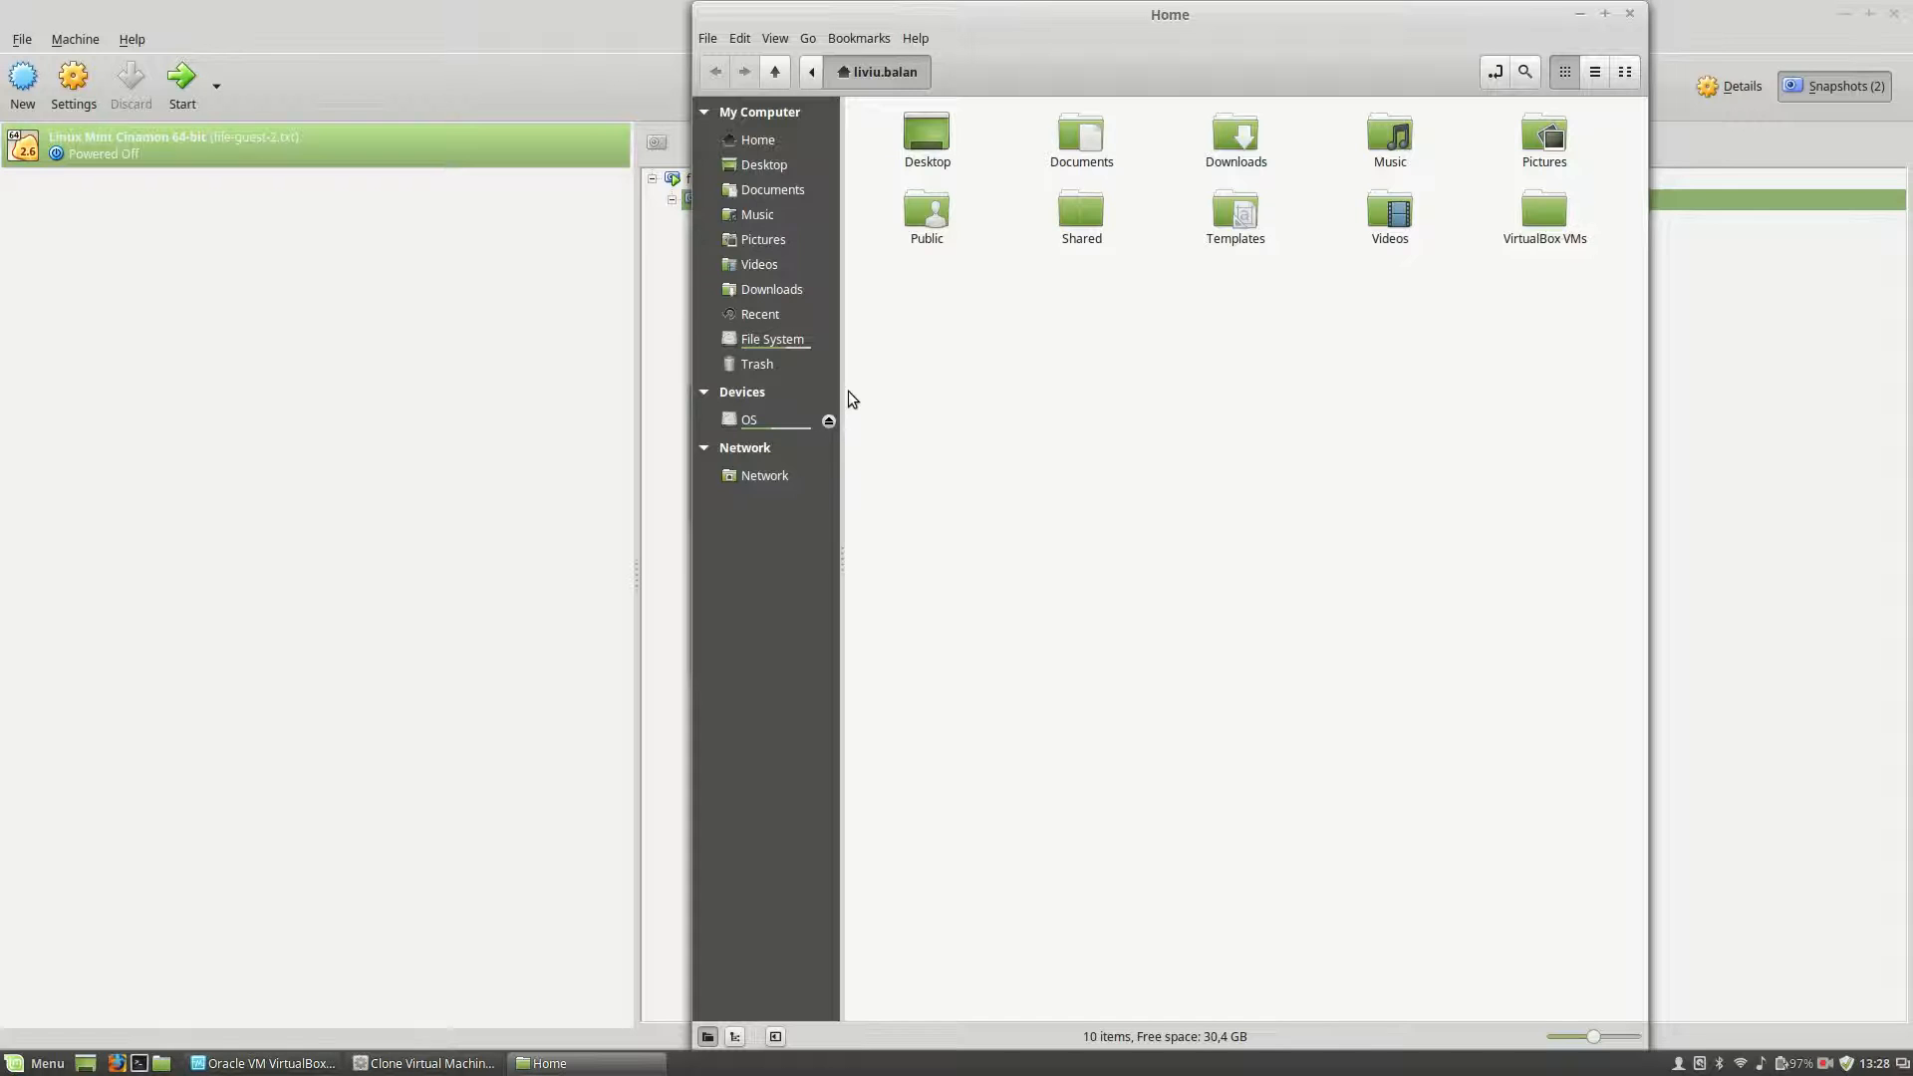
pyautogui.click(755, 141)
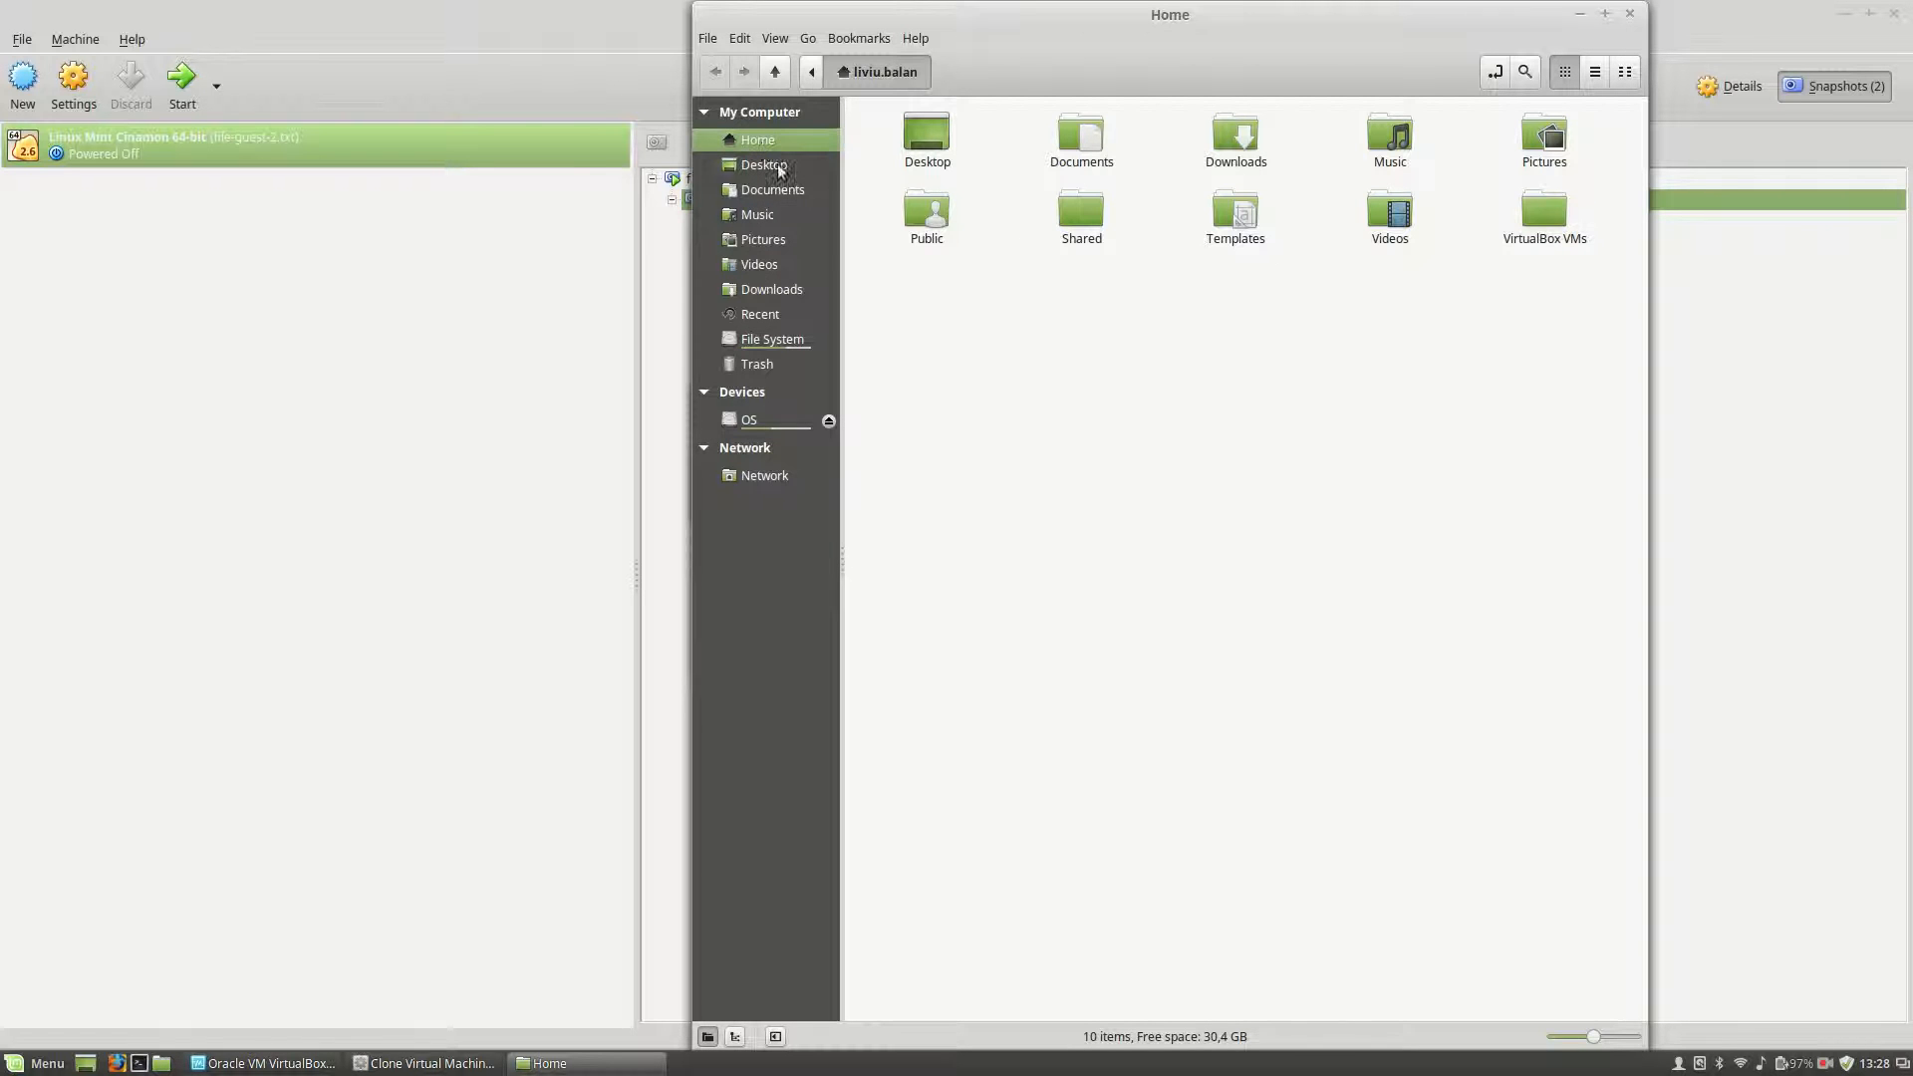
pyautogui.doubleClick(1529, 215)
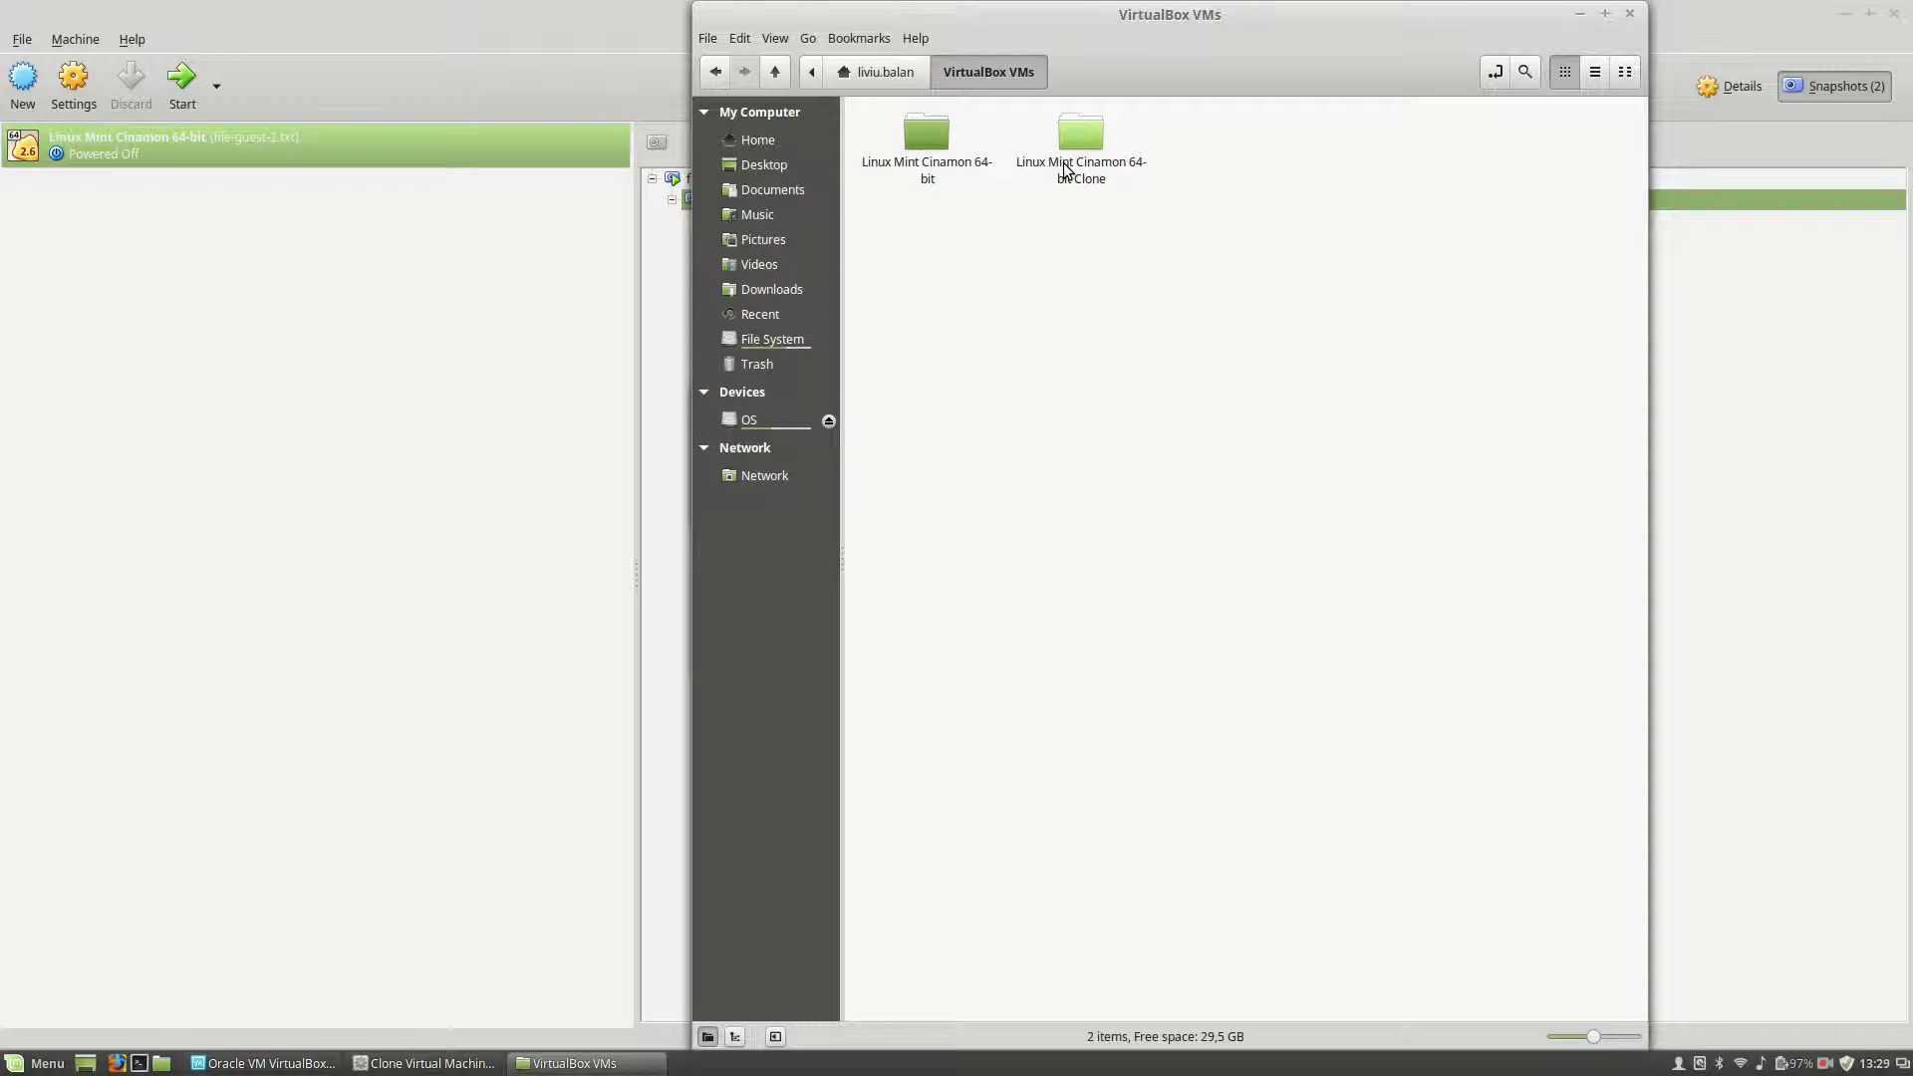
pyautogui.click(946, 169)
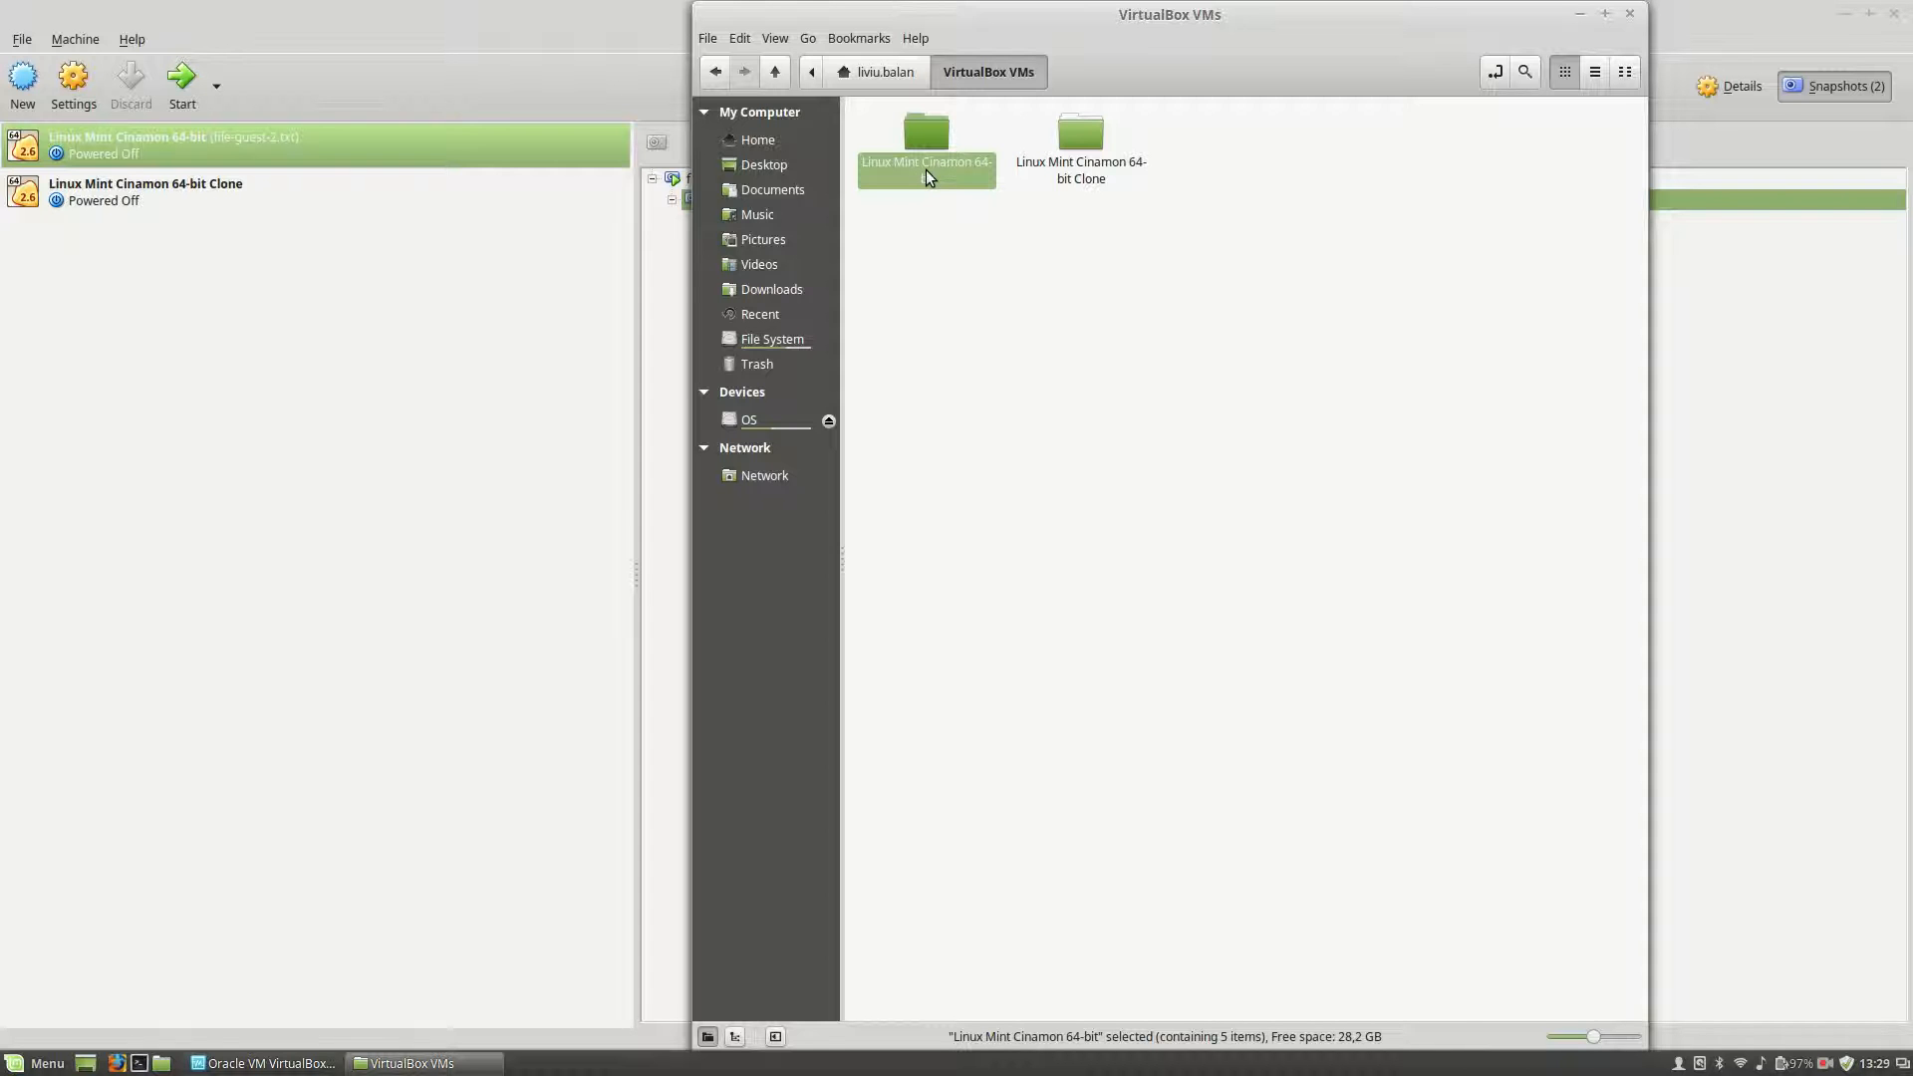
pyautogui.doubleClick(919, 139)
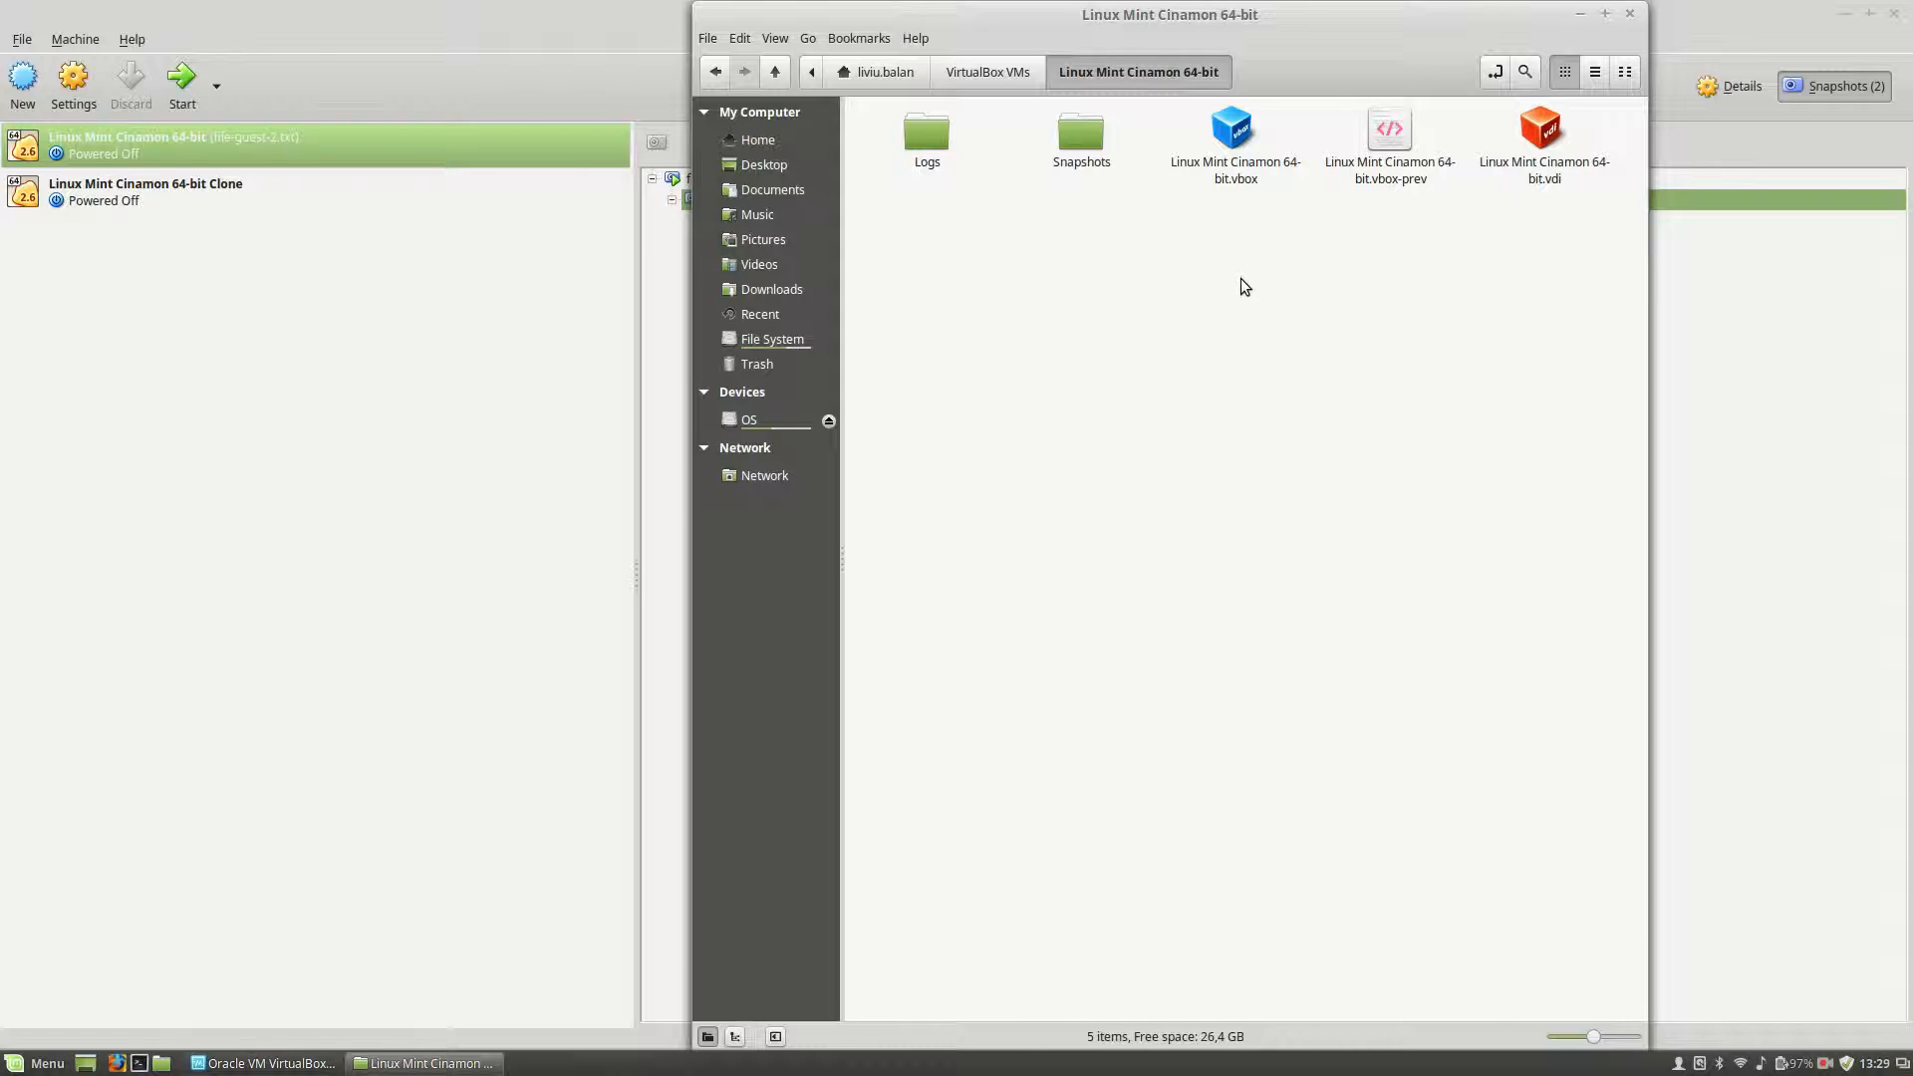
# Examine the machine's main .vdi file and the disk images in its Snapshots folder, and return to the machine folder
pyautogui.click(1536, 169)
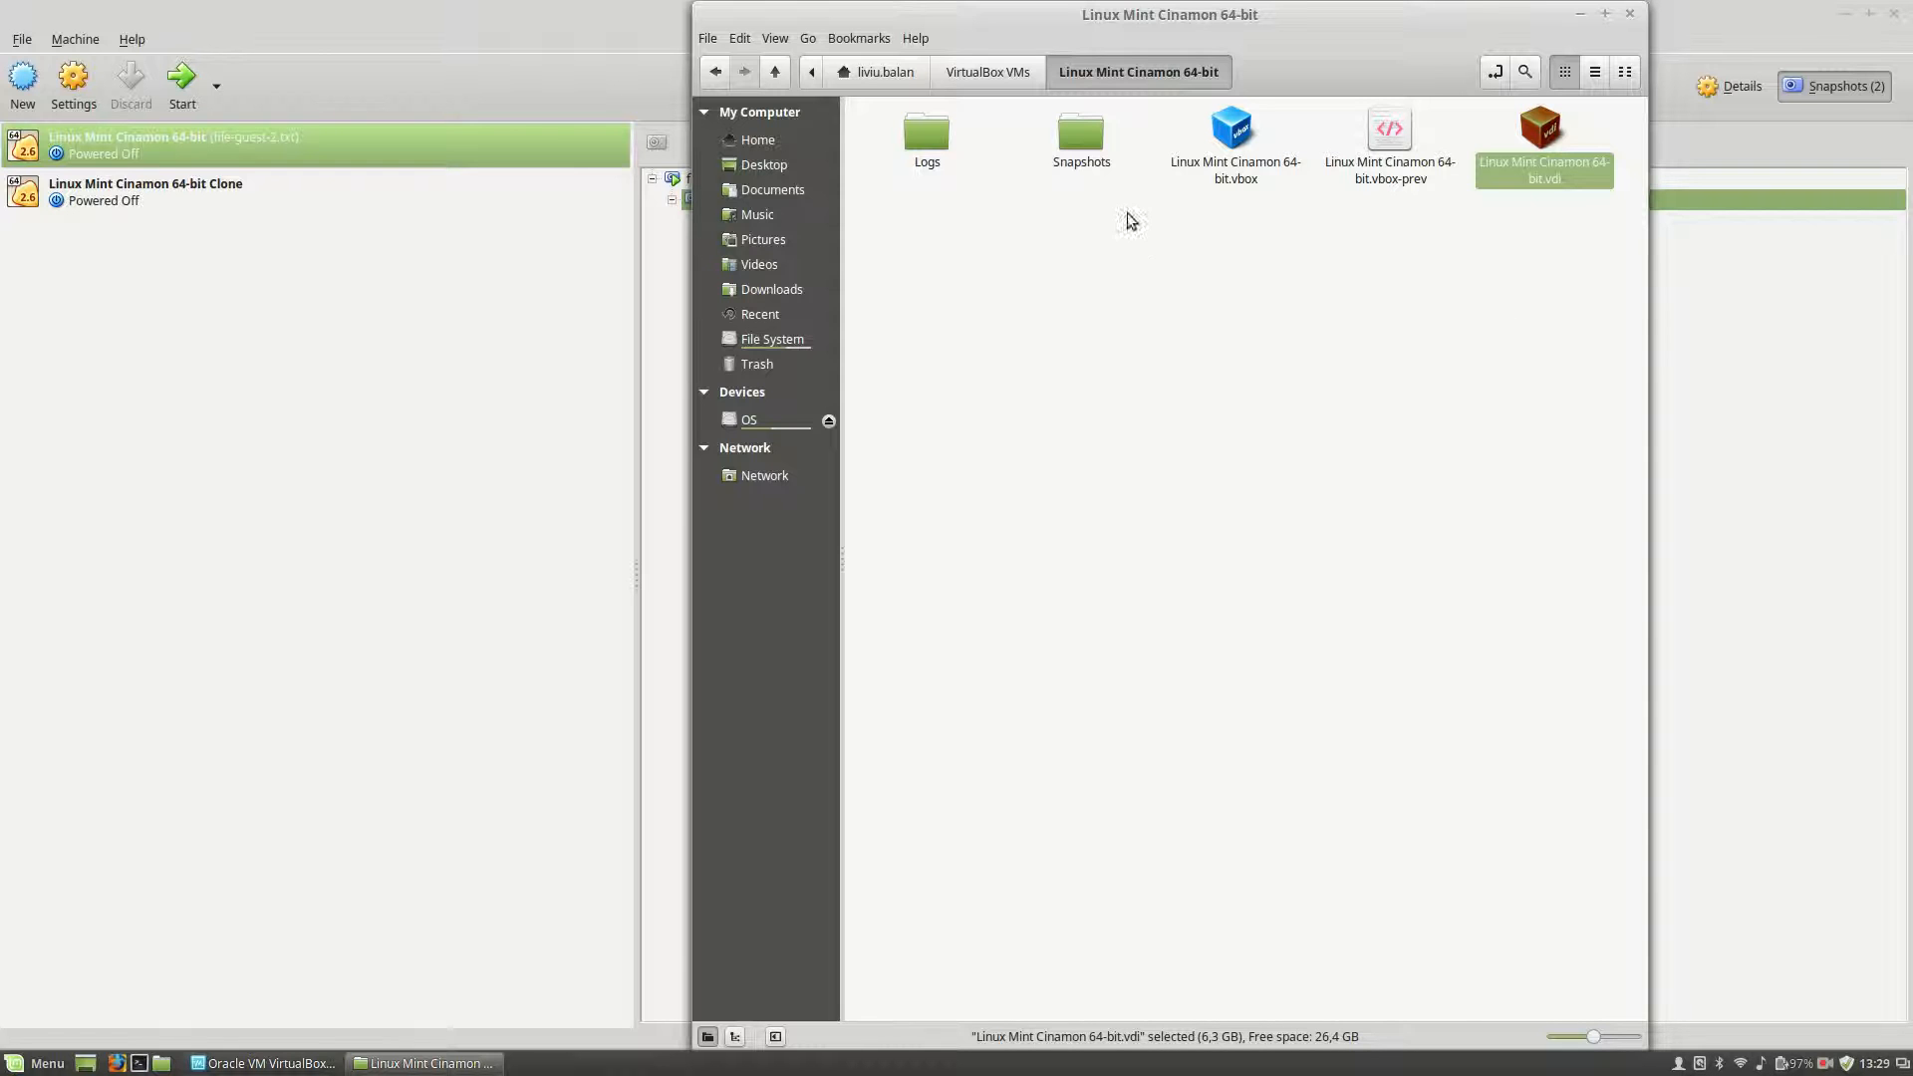
pyautogui.click(1090, 154)
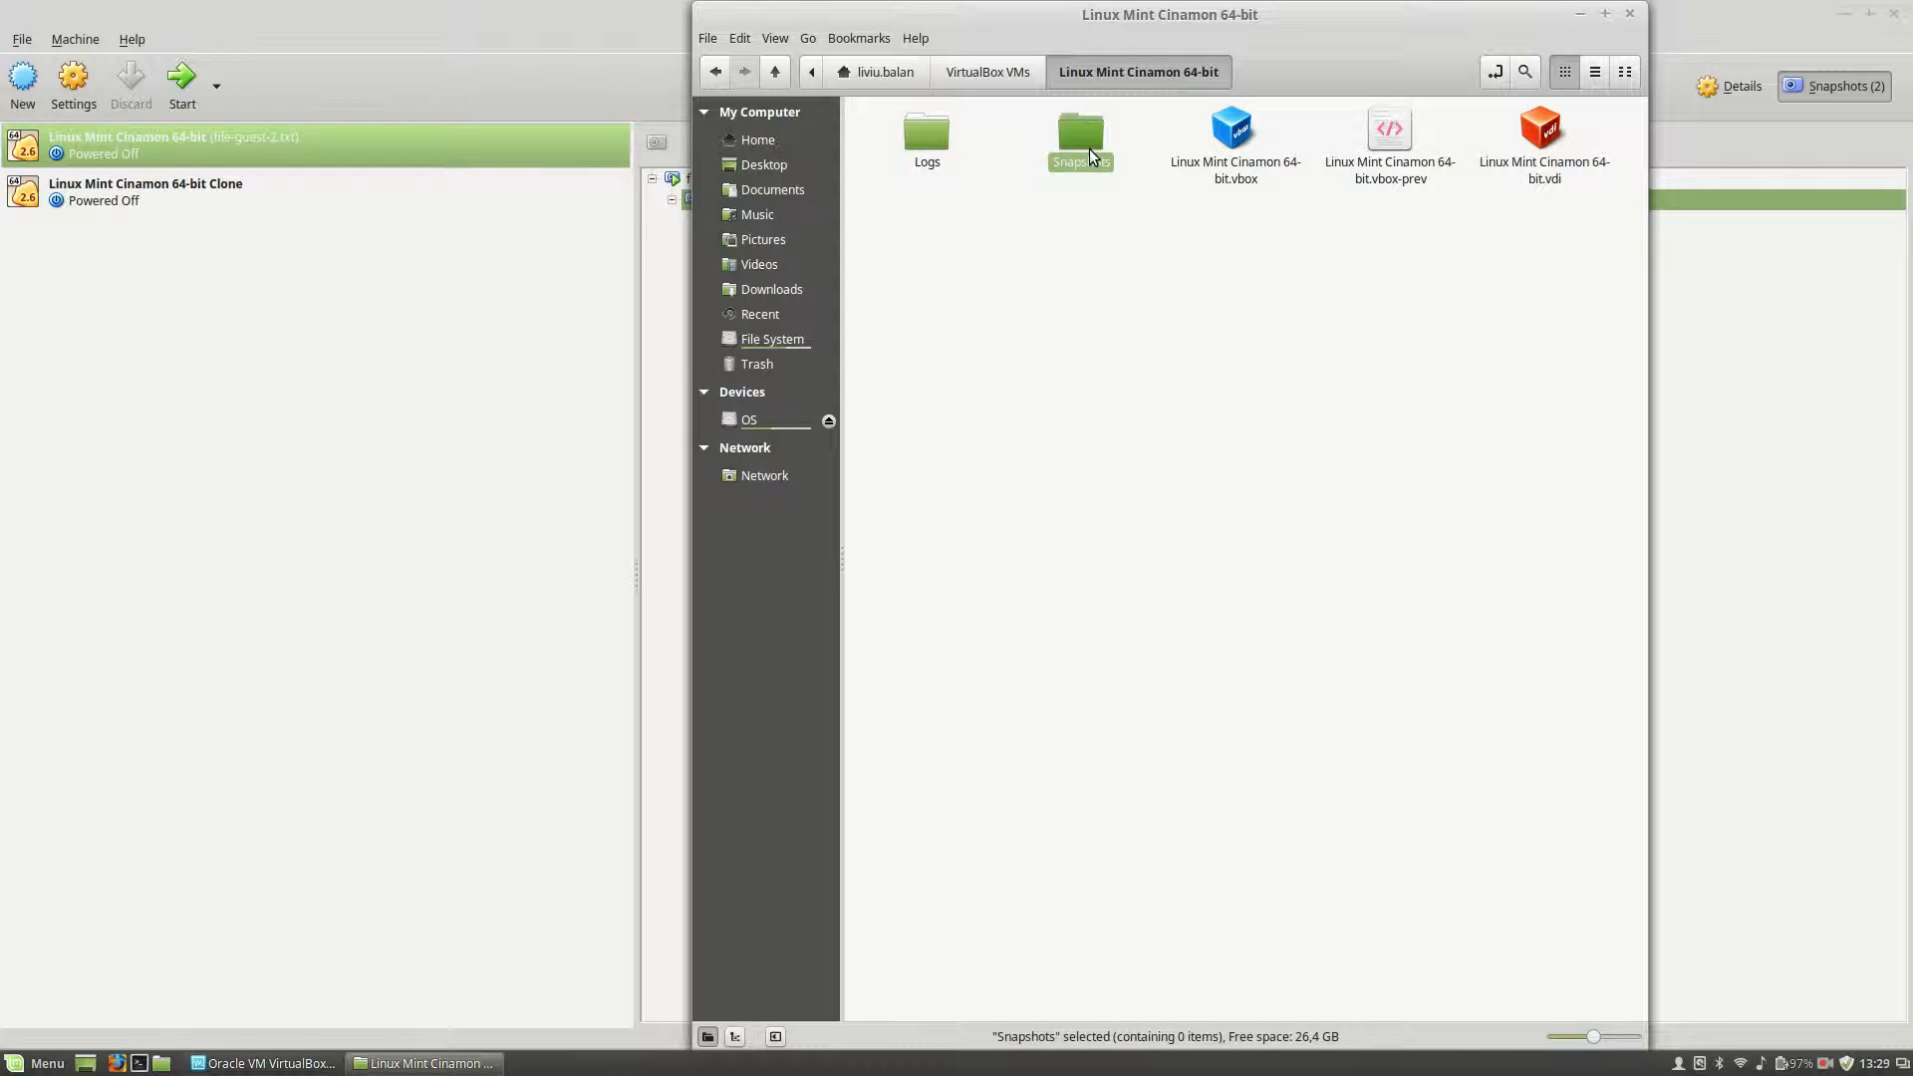
pyautogui.doubleClick(1082, 128)
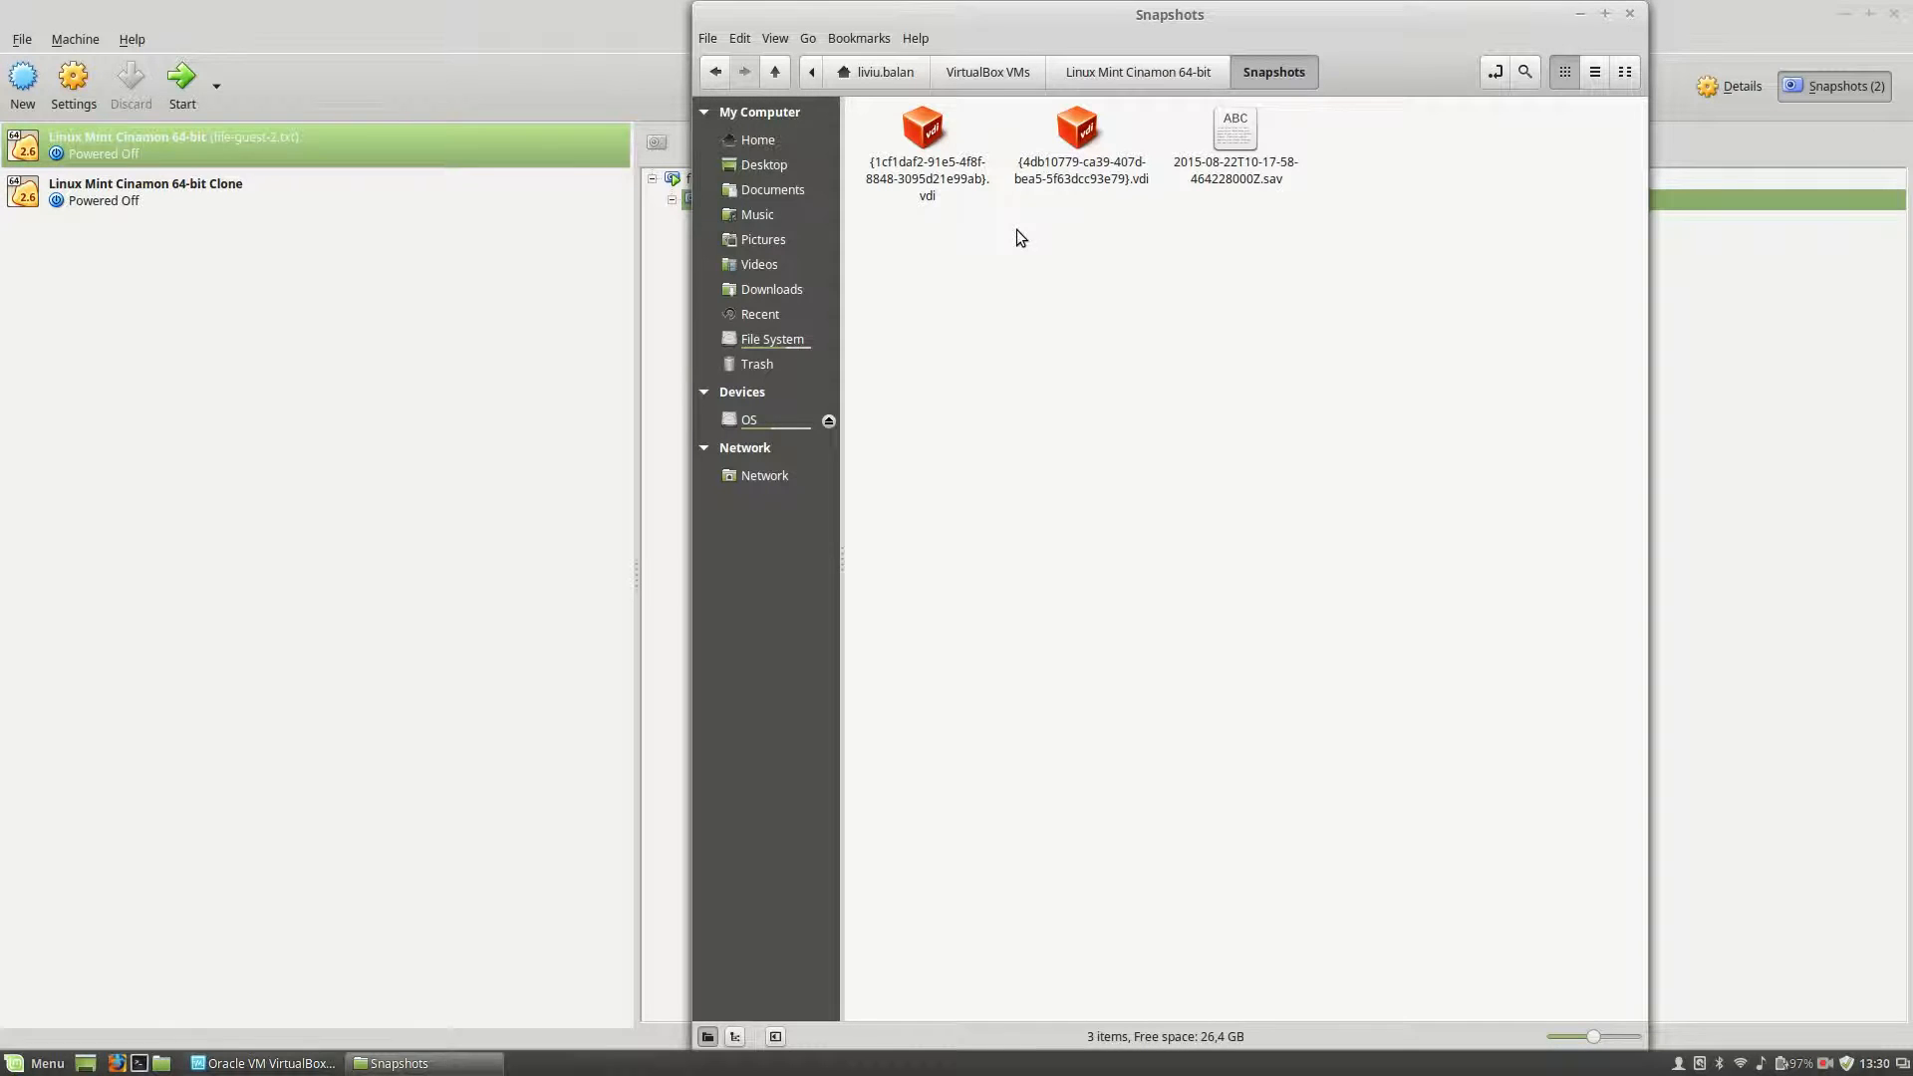
pyautogui.click(935, 159)
pyautogui.click(1061, 162)
pyautogui.click(1034, 282)
pyautogui.press('BackSpace')
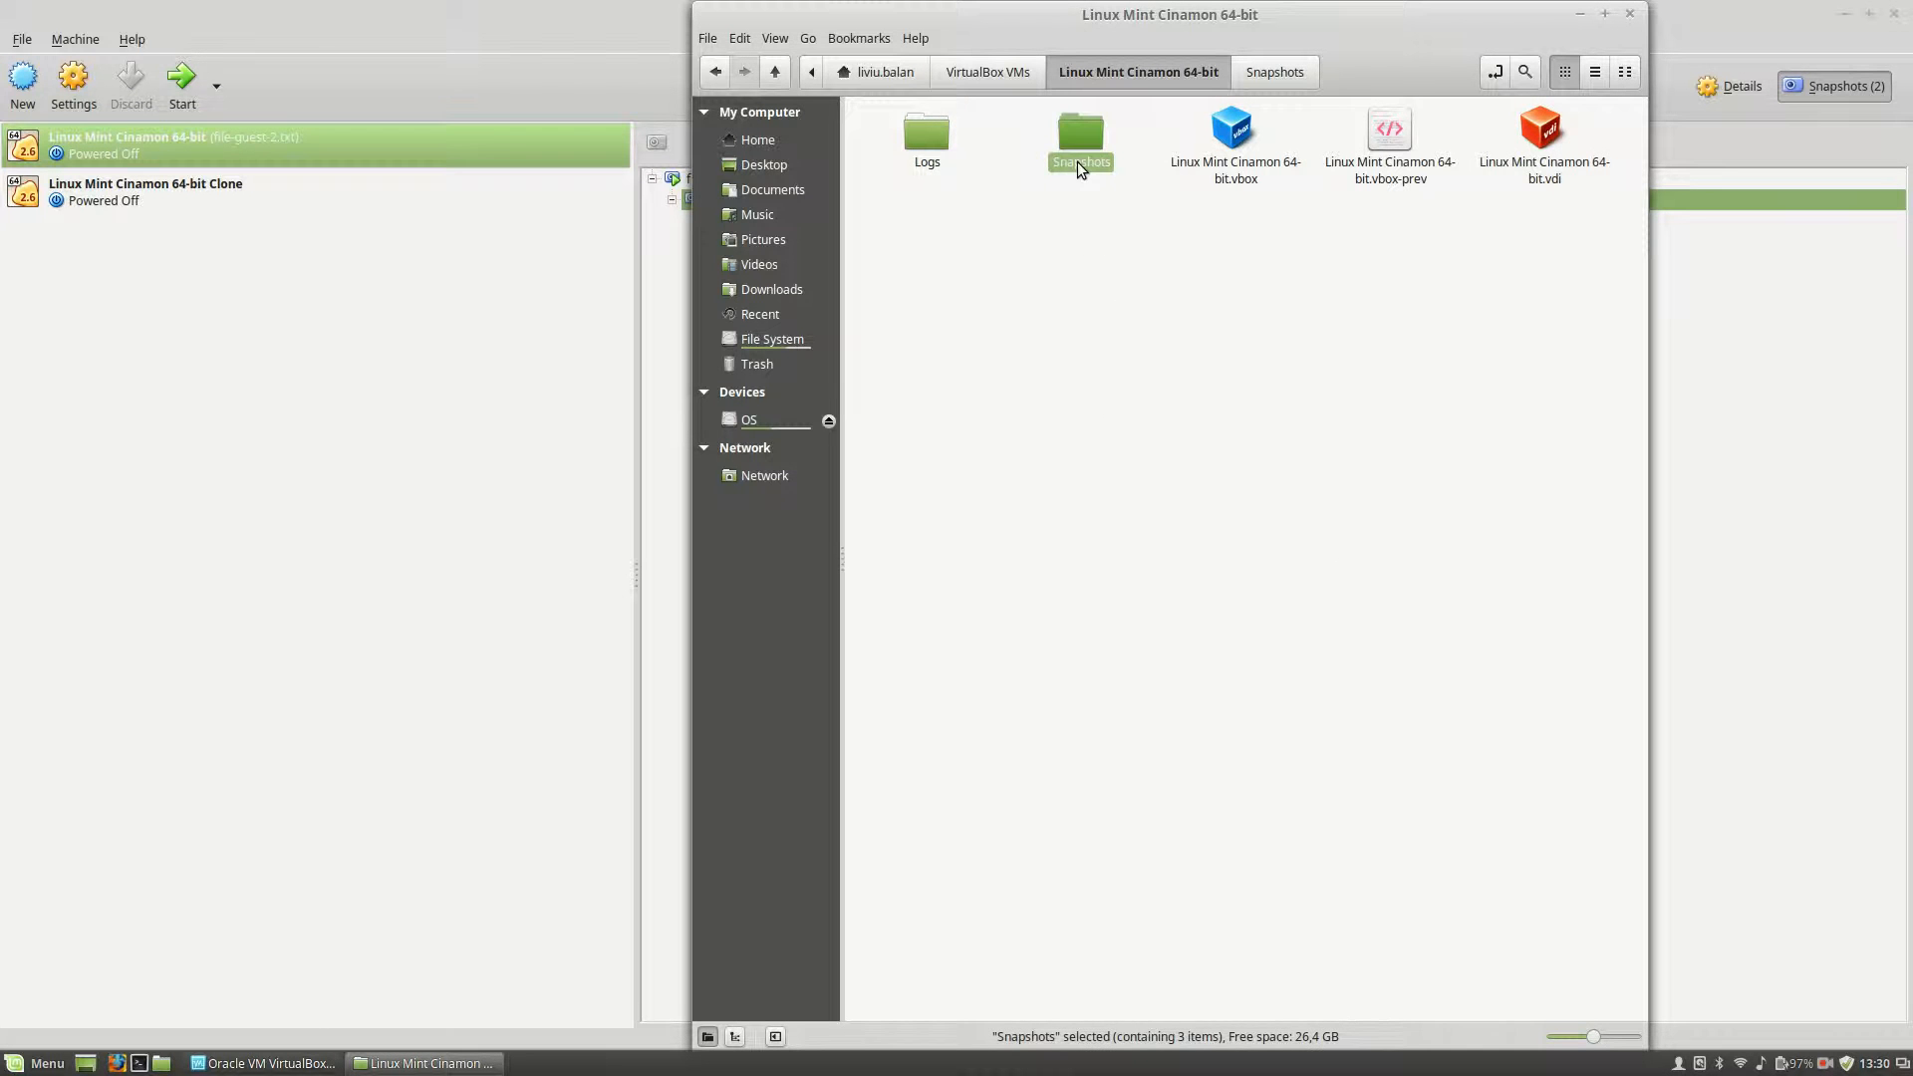
# Check the total size of the Snapshots folder in its properties and close them
pyautogui.rightClick(1078, 162)
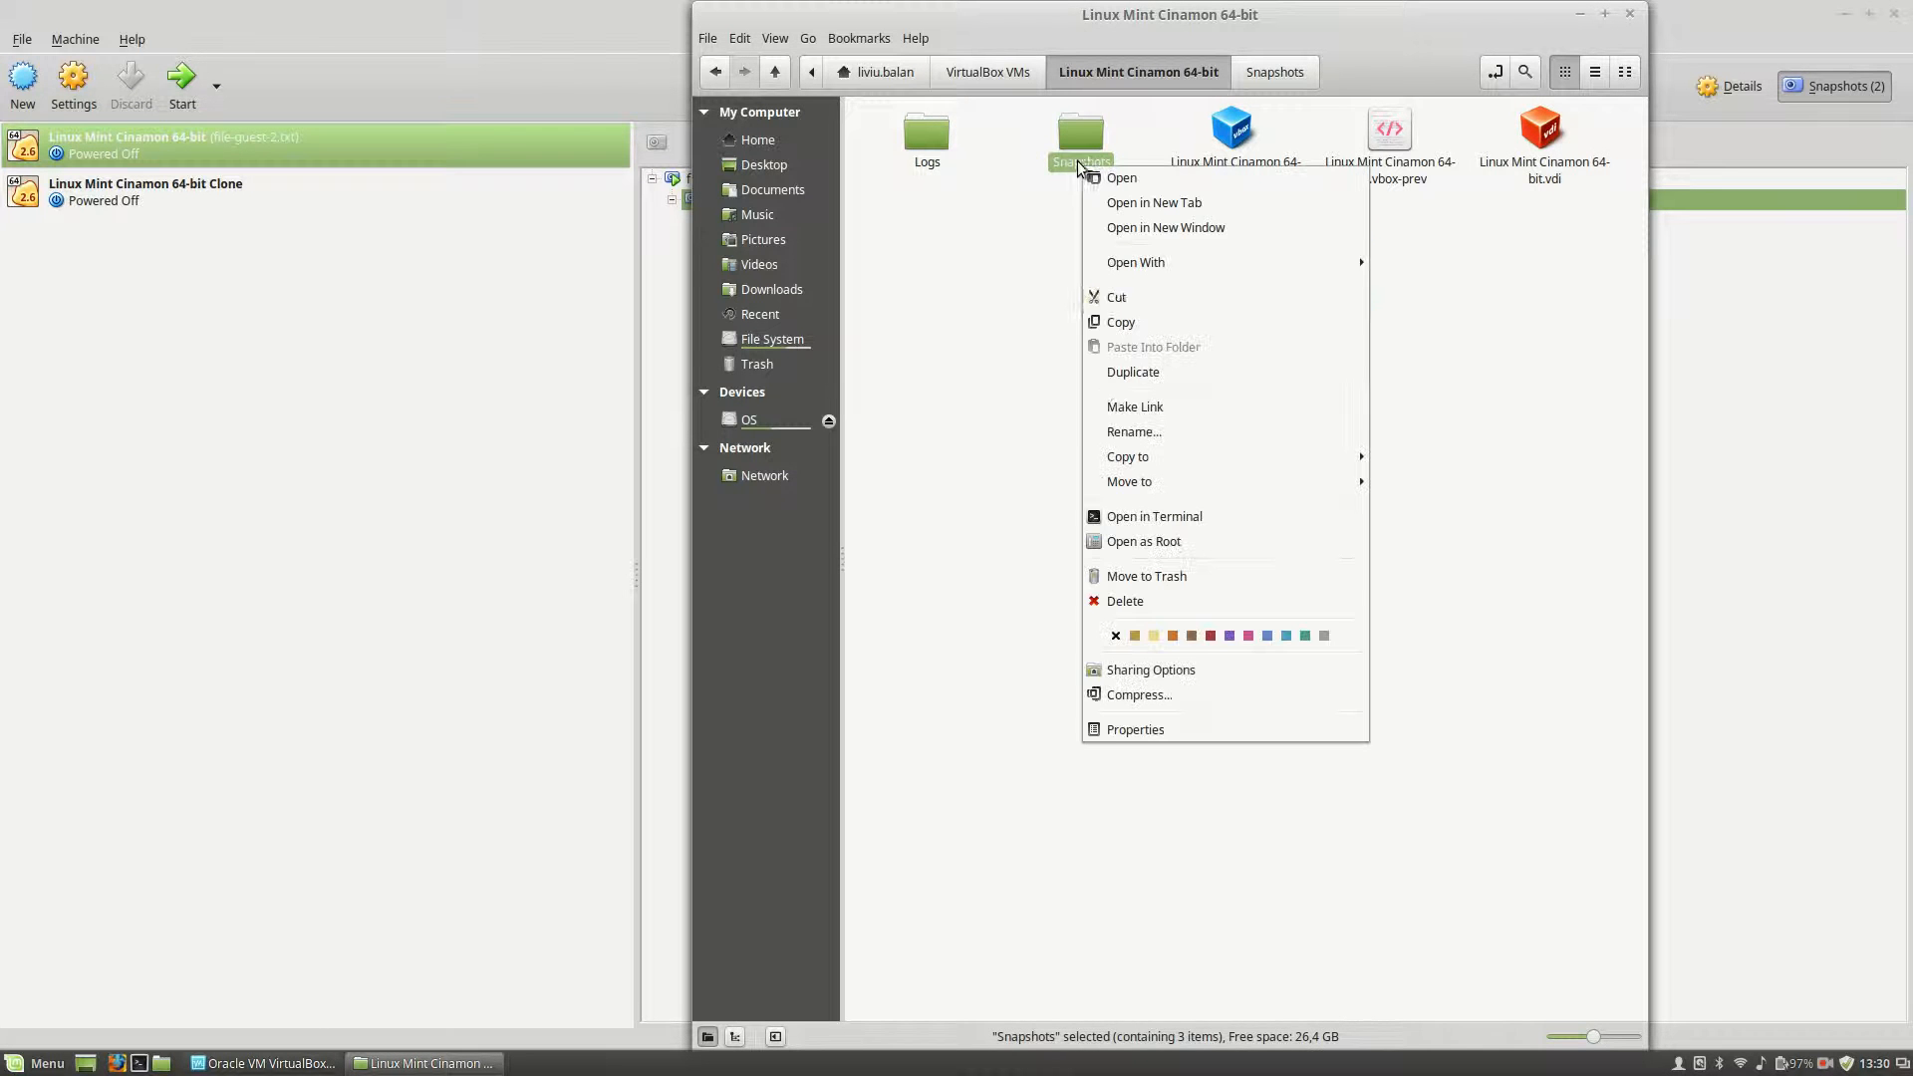
pyautogui.click(1151, 730)
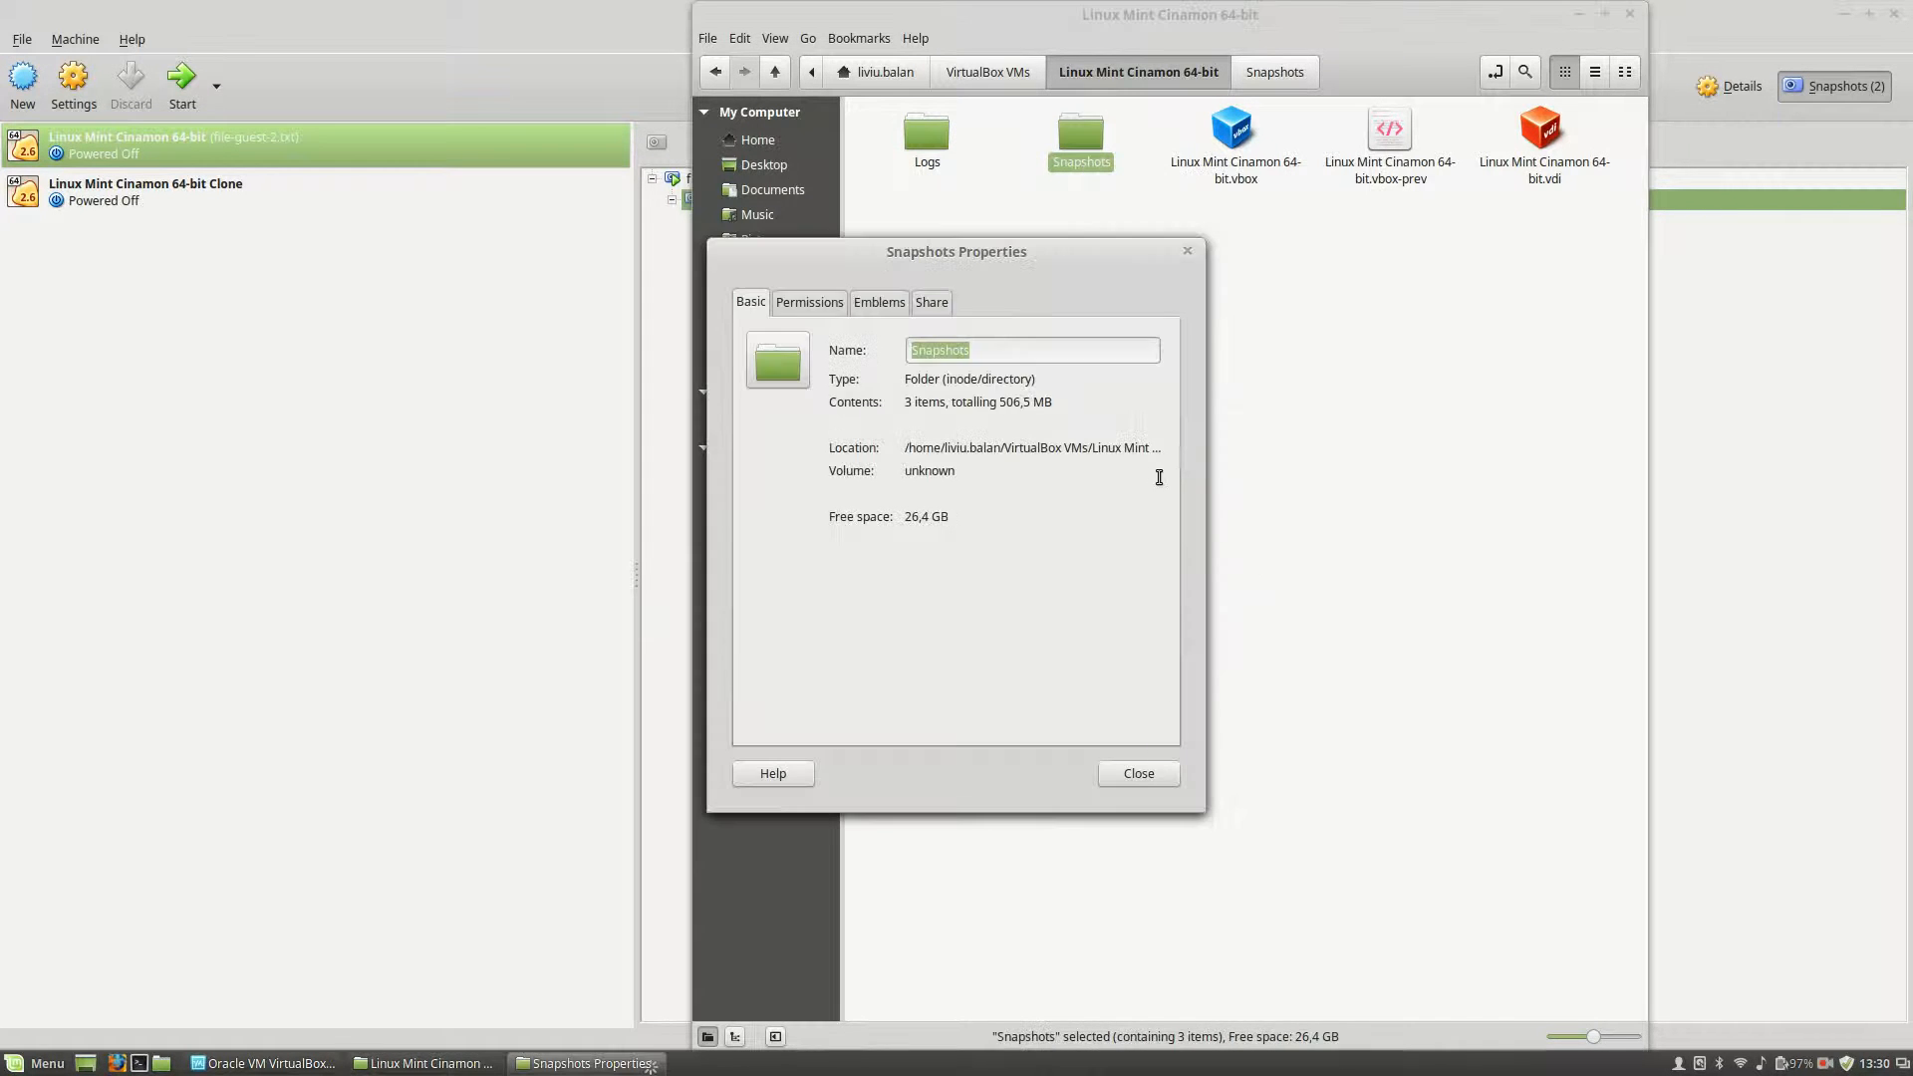
pyautogui.moveTo(1017, 407); pyautogui.dragTo(1045, 410)
pyautogui.click(1042, 409)
pyautogui.click(1046, 409)
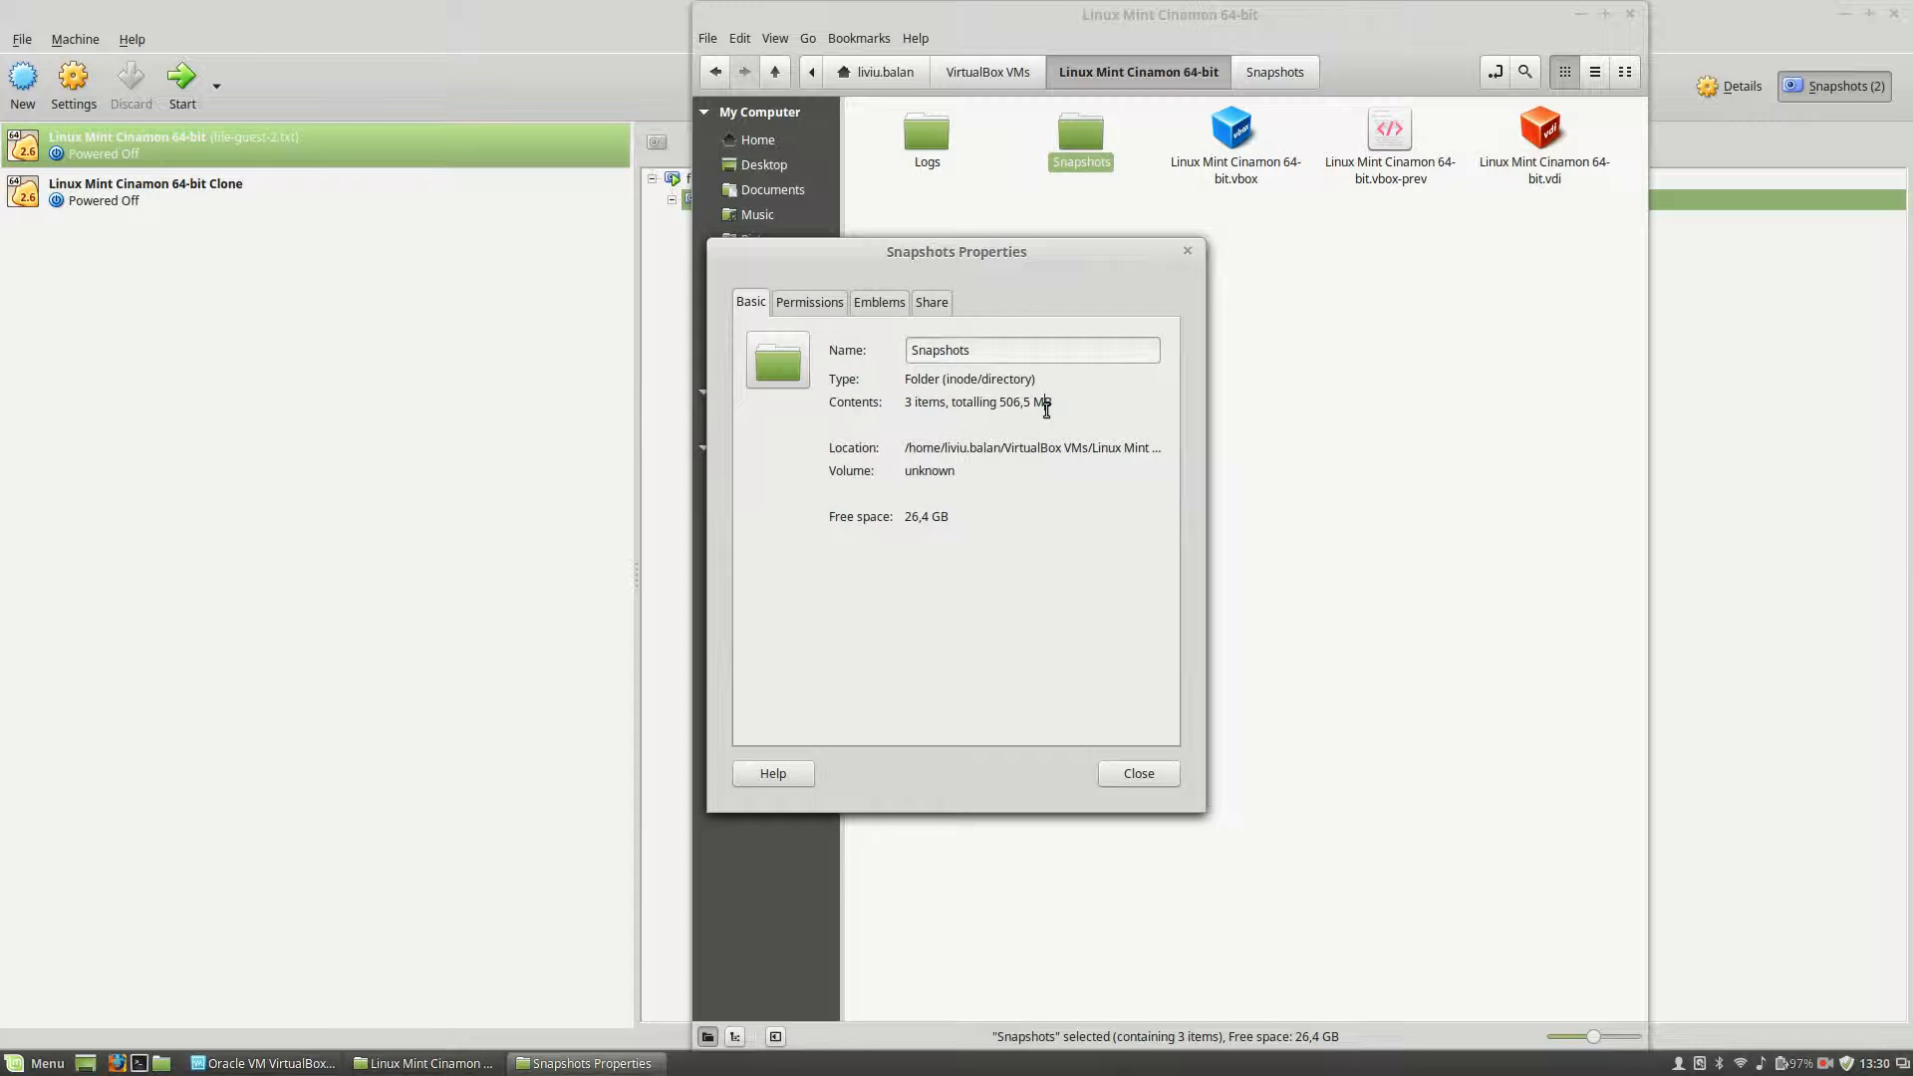
pyautogui.click(1138, 773)
# Check the size of Linux Mint Cinamon 64-bit.vdi in its properties and close them
pyautogui.rightClick(1554, 176)
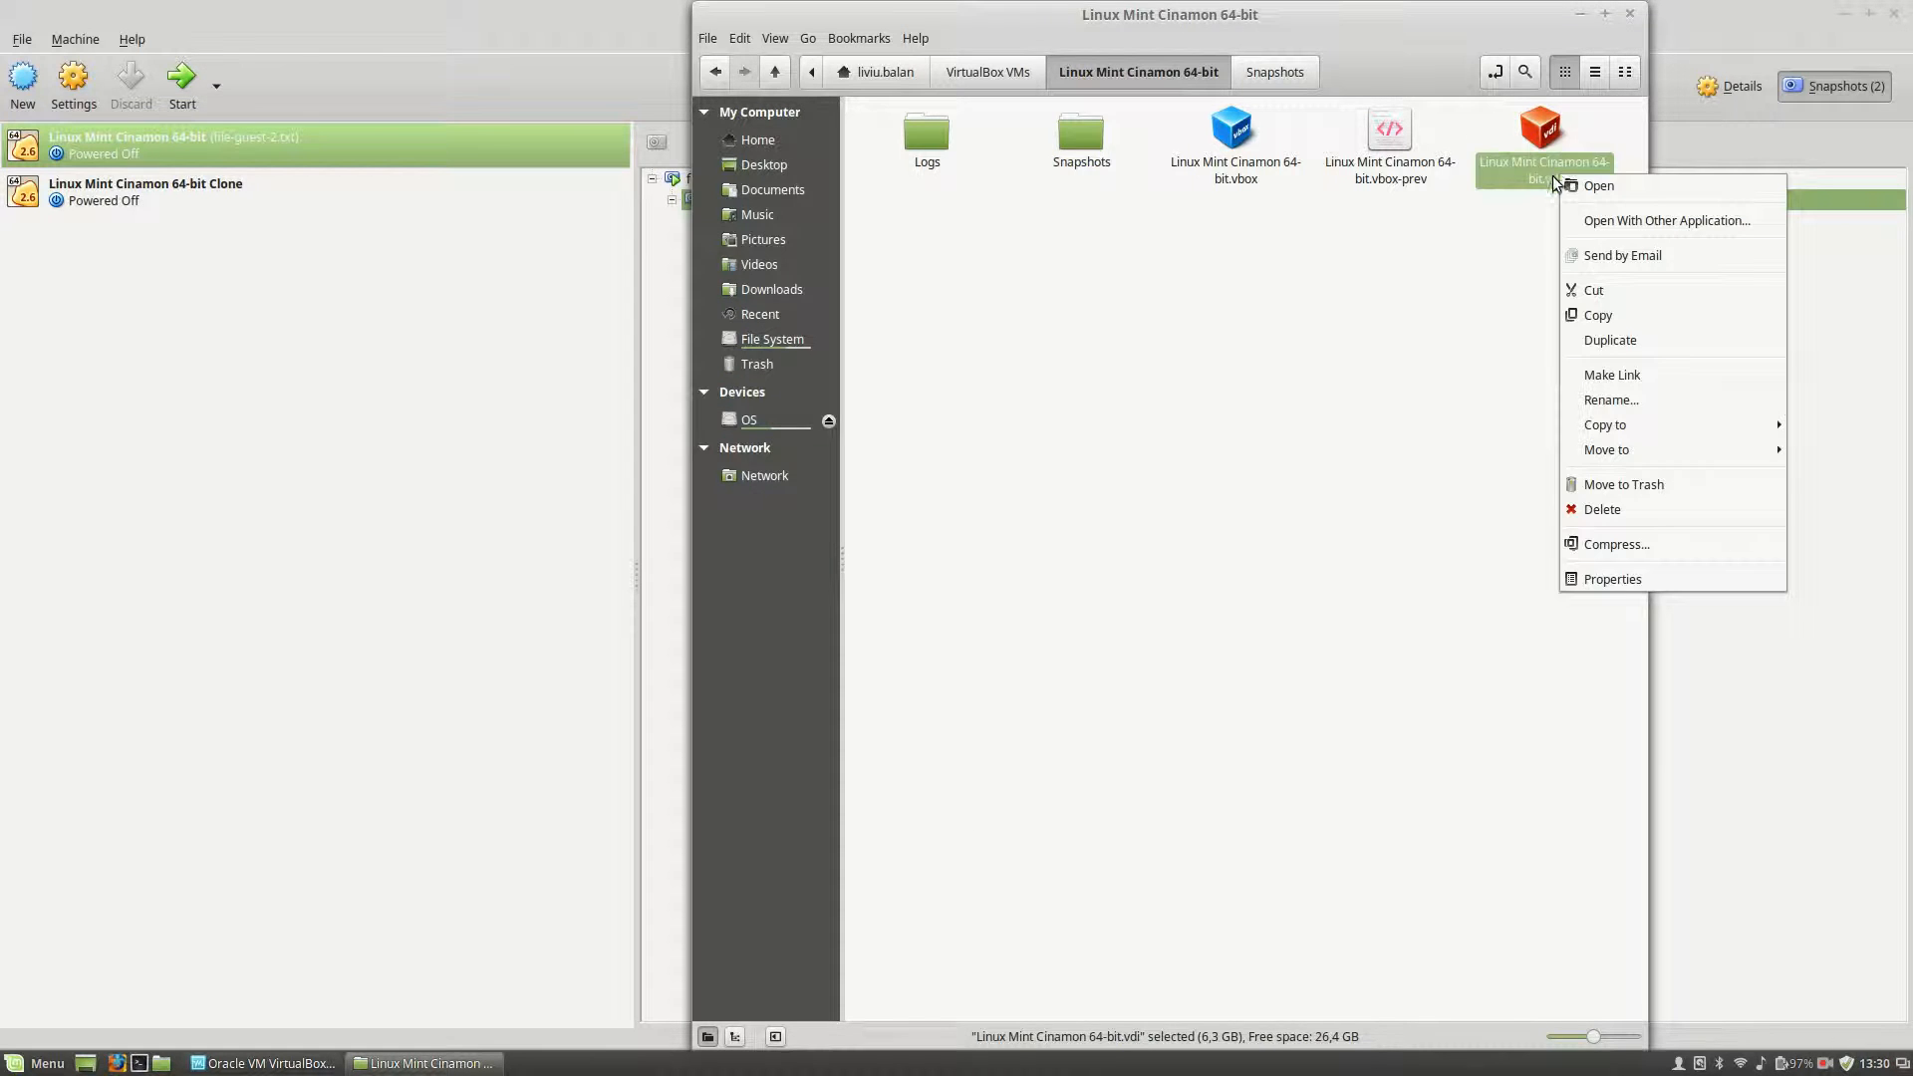
pyautogui.click(1610, 579)
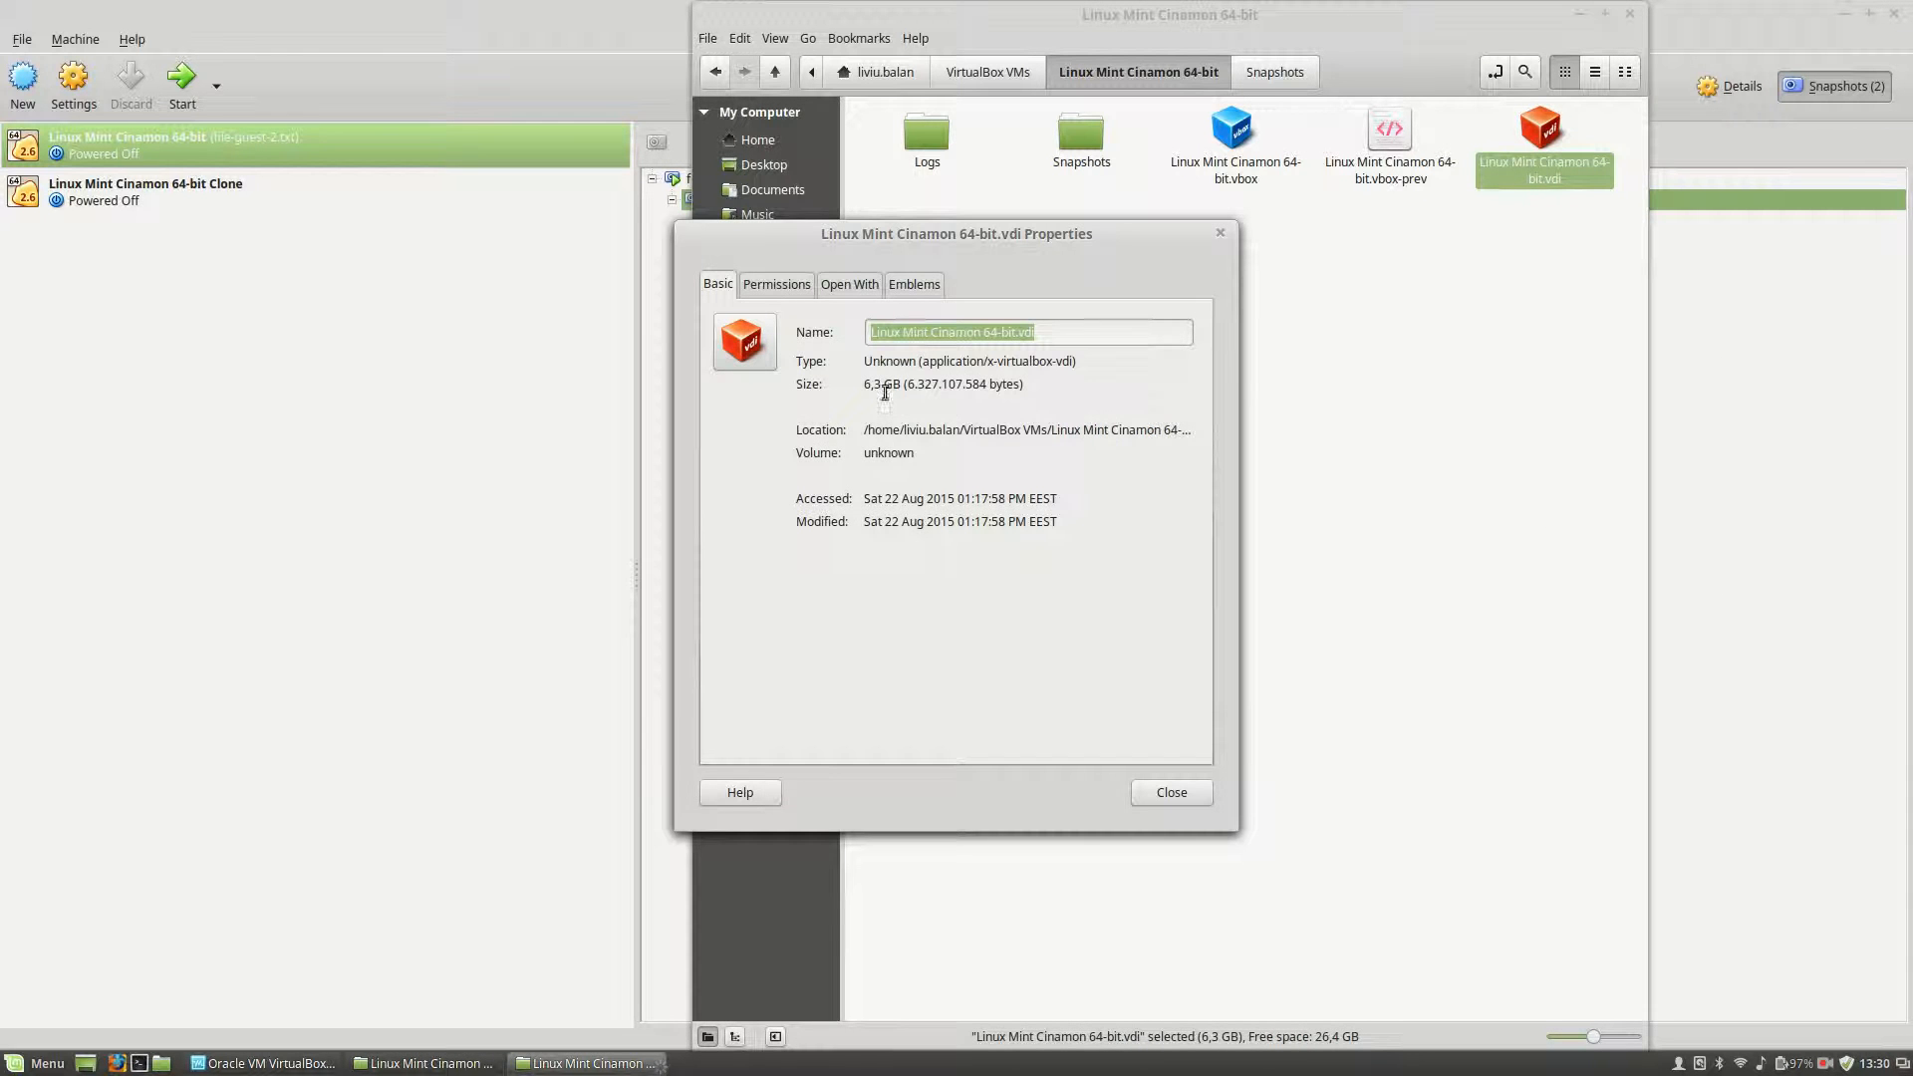
pyautogui.moveTo(868, 384); pyautogui.dragTo(885, 384)
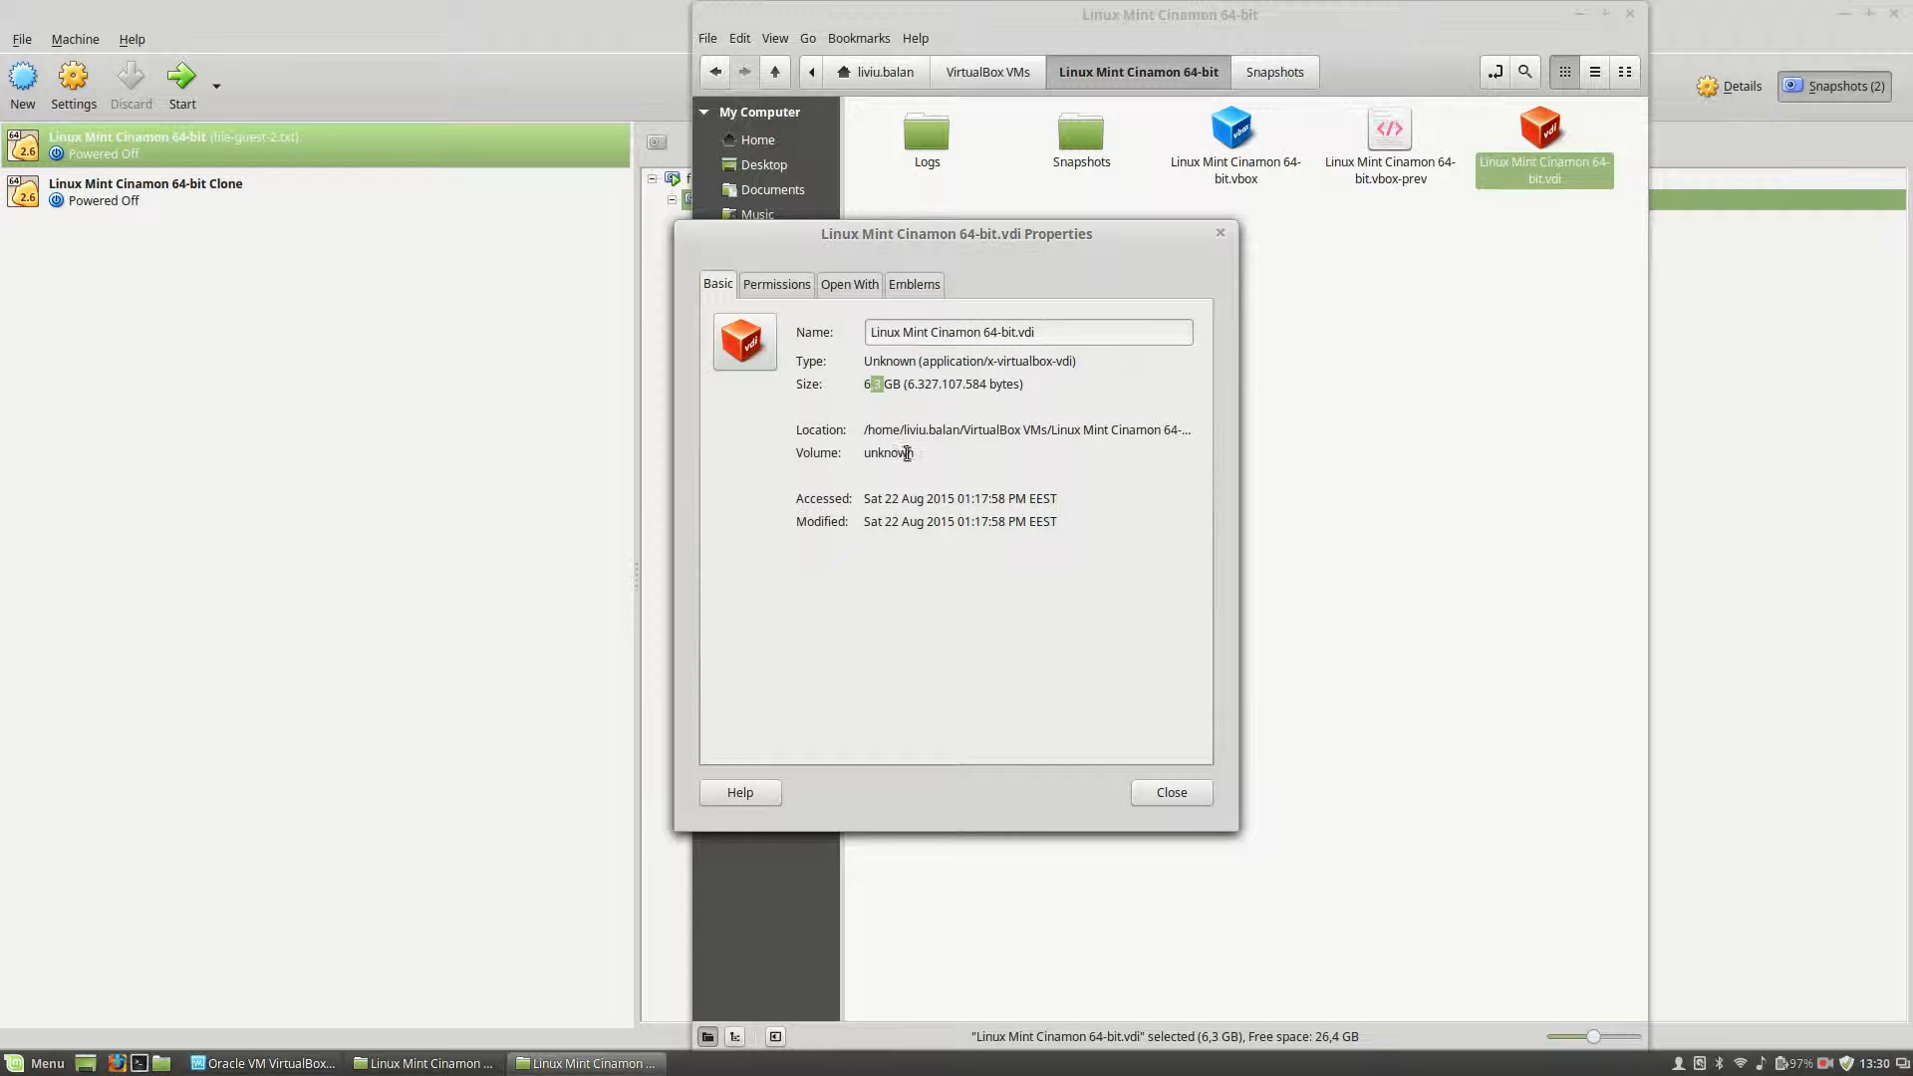
pyautogui.click(1174, 791)
# Review the Snapshots folder's total size again to compare it with the main disk file, and close its properties
pyautogui.rightClick(1076, 165)
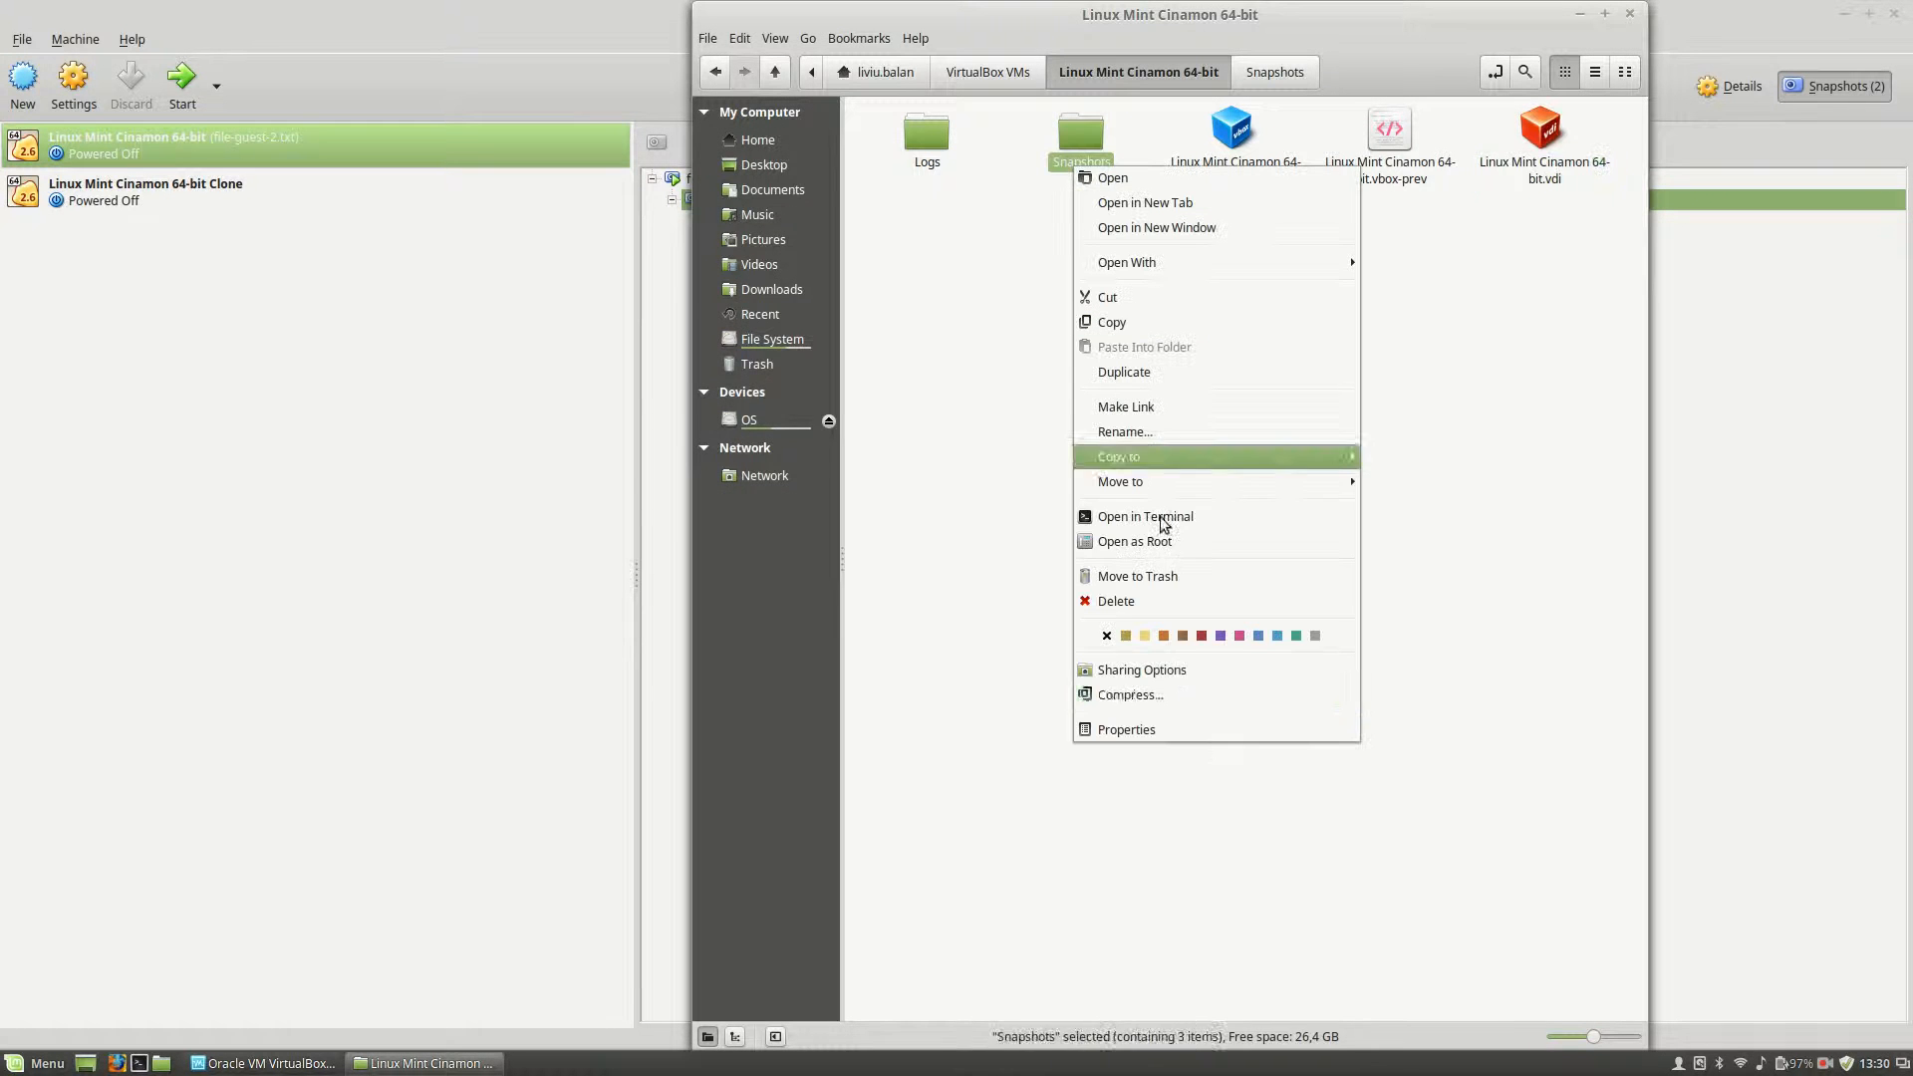
pyautogui.click(1185, 725)
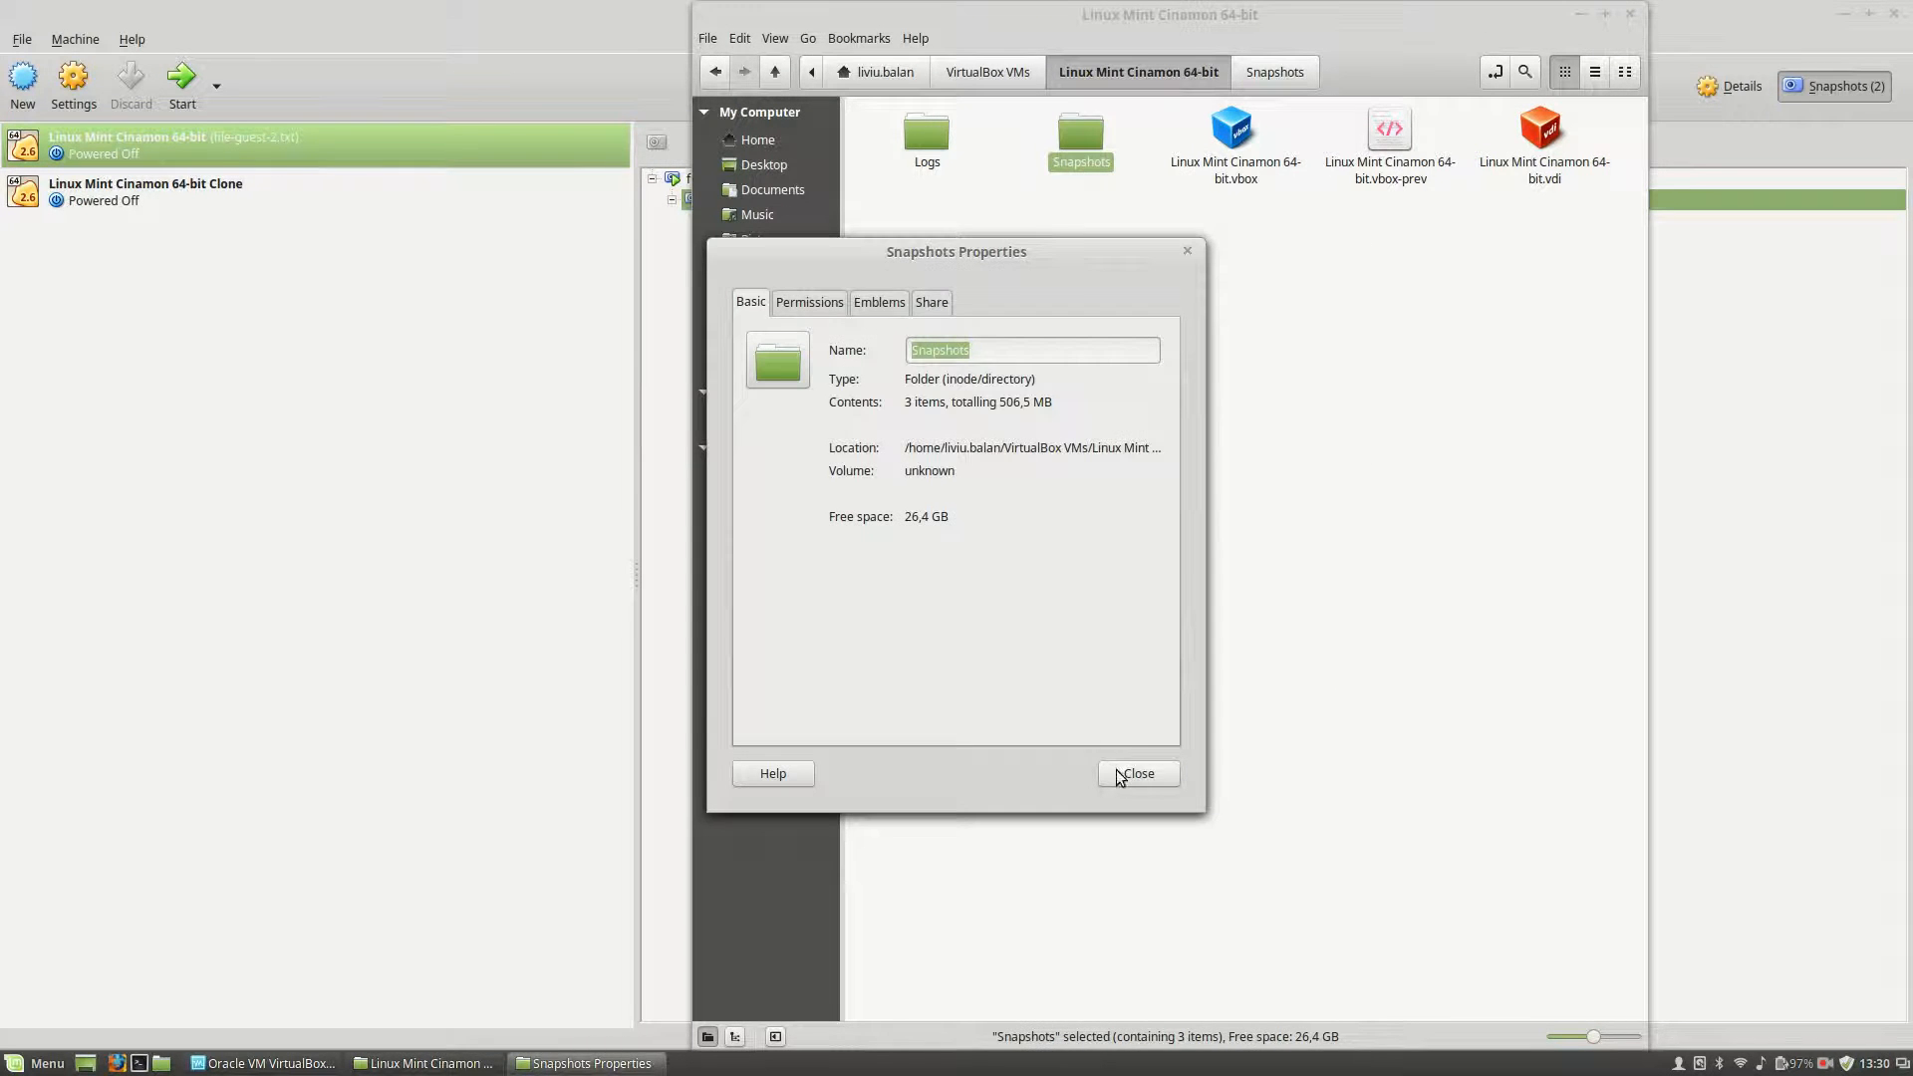
pyautogui.moveTo(997, 402); pyautogui.dragTo(1030, 407)
pyautogui.click(1008, 403)
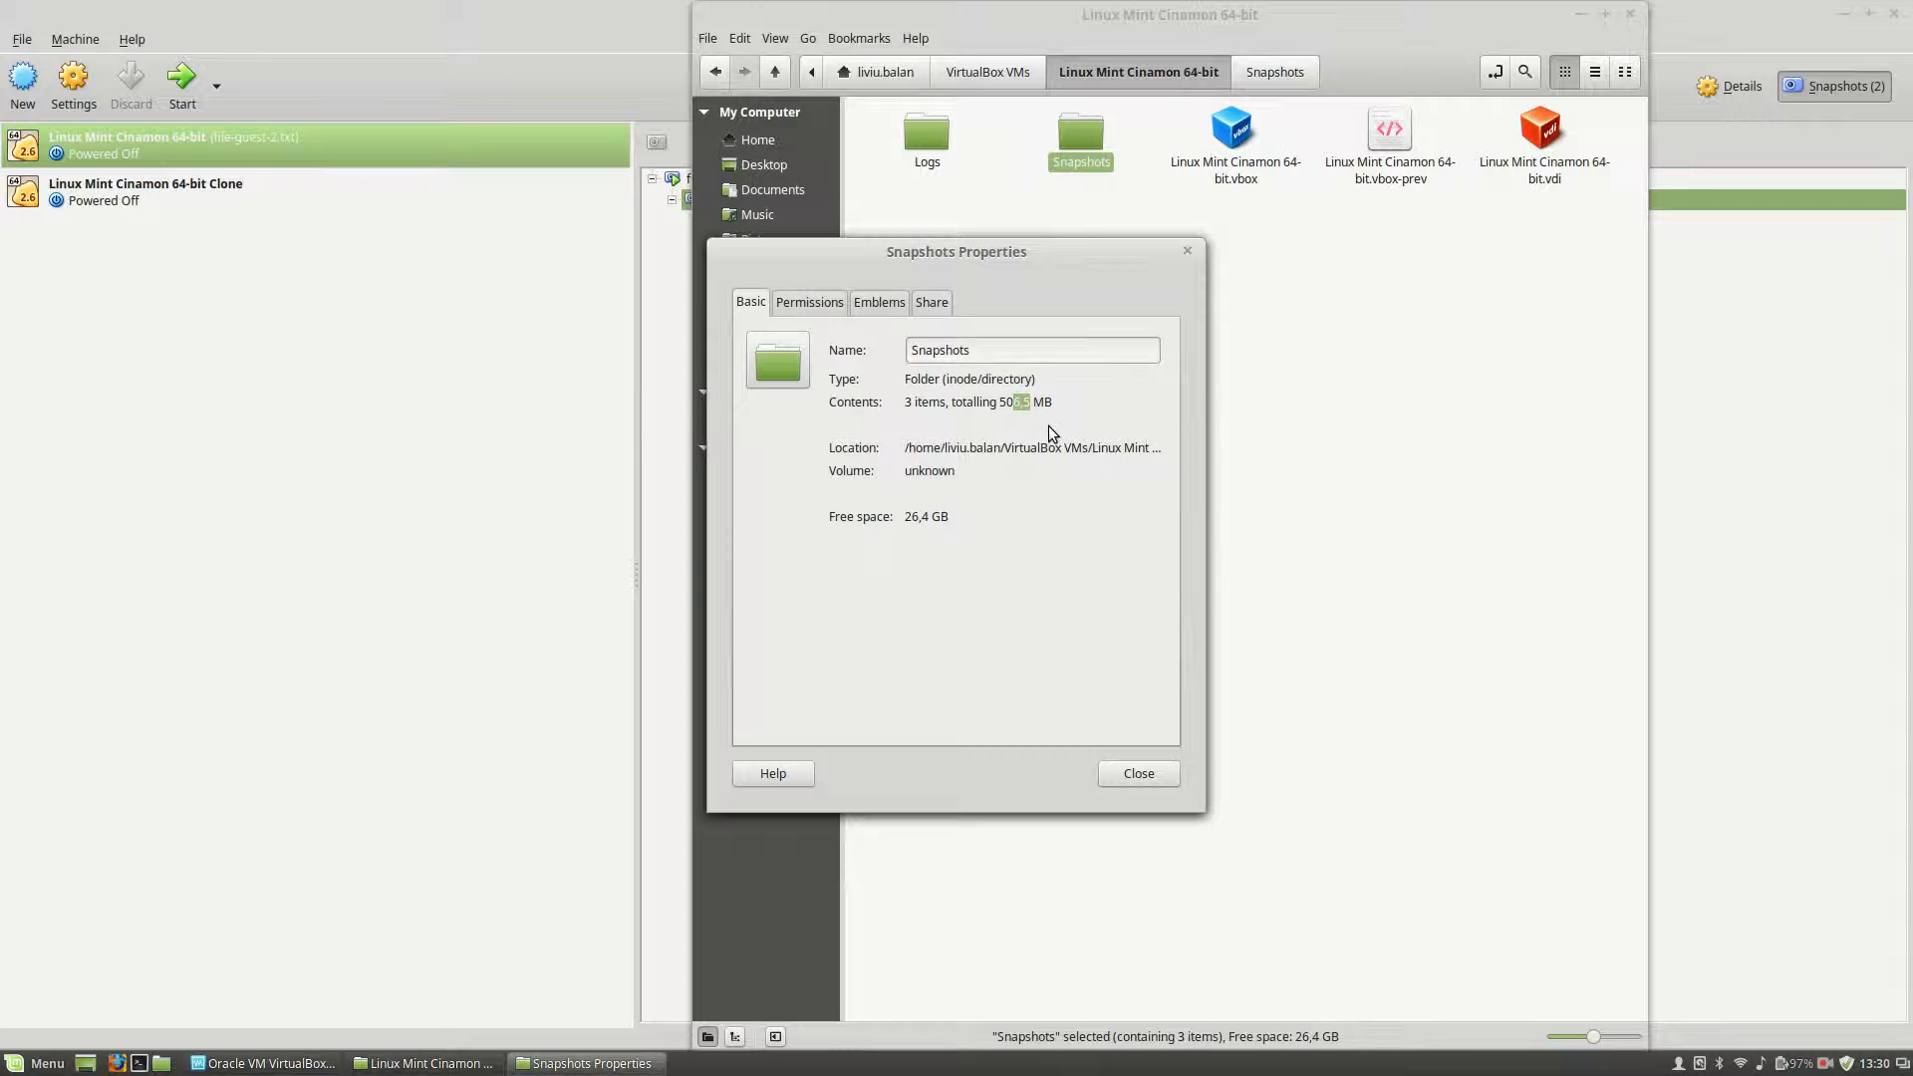
pyautogui.click(1121, 779)
pyautogui.click(1141, 509)
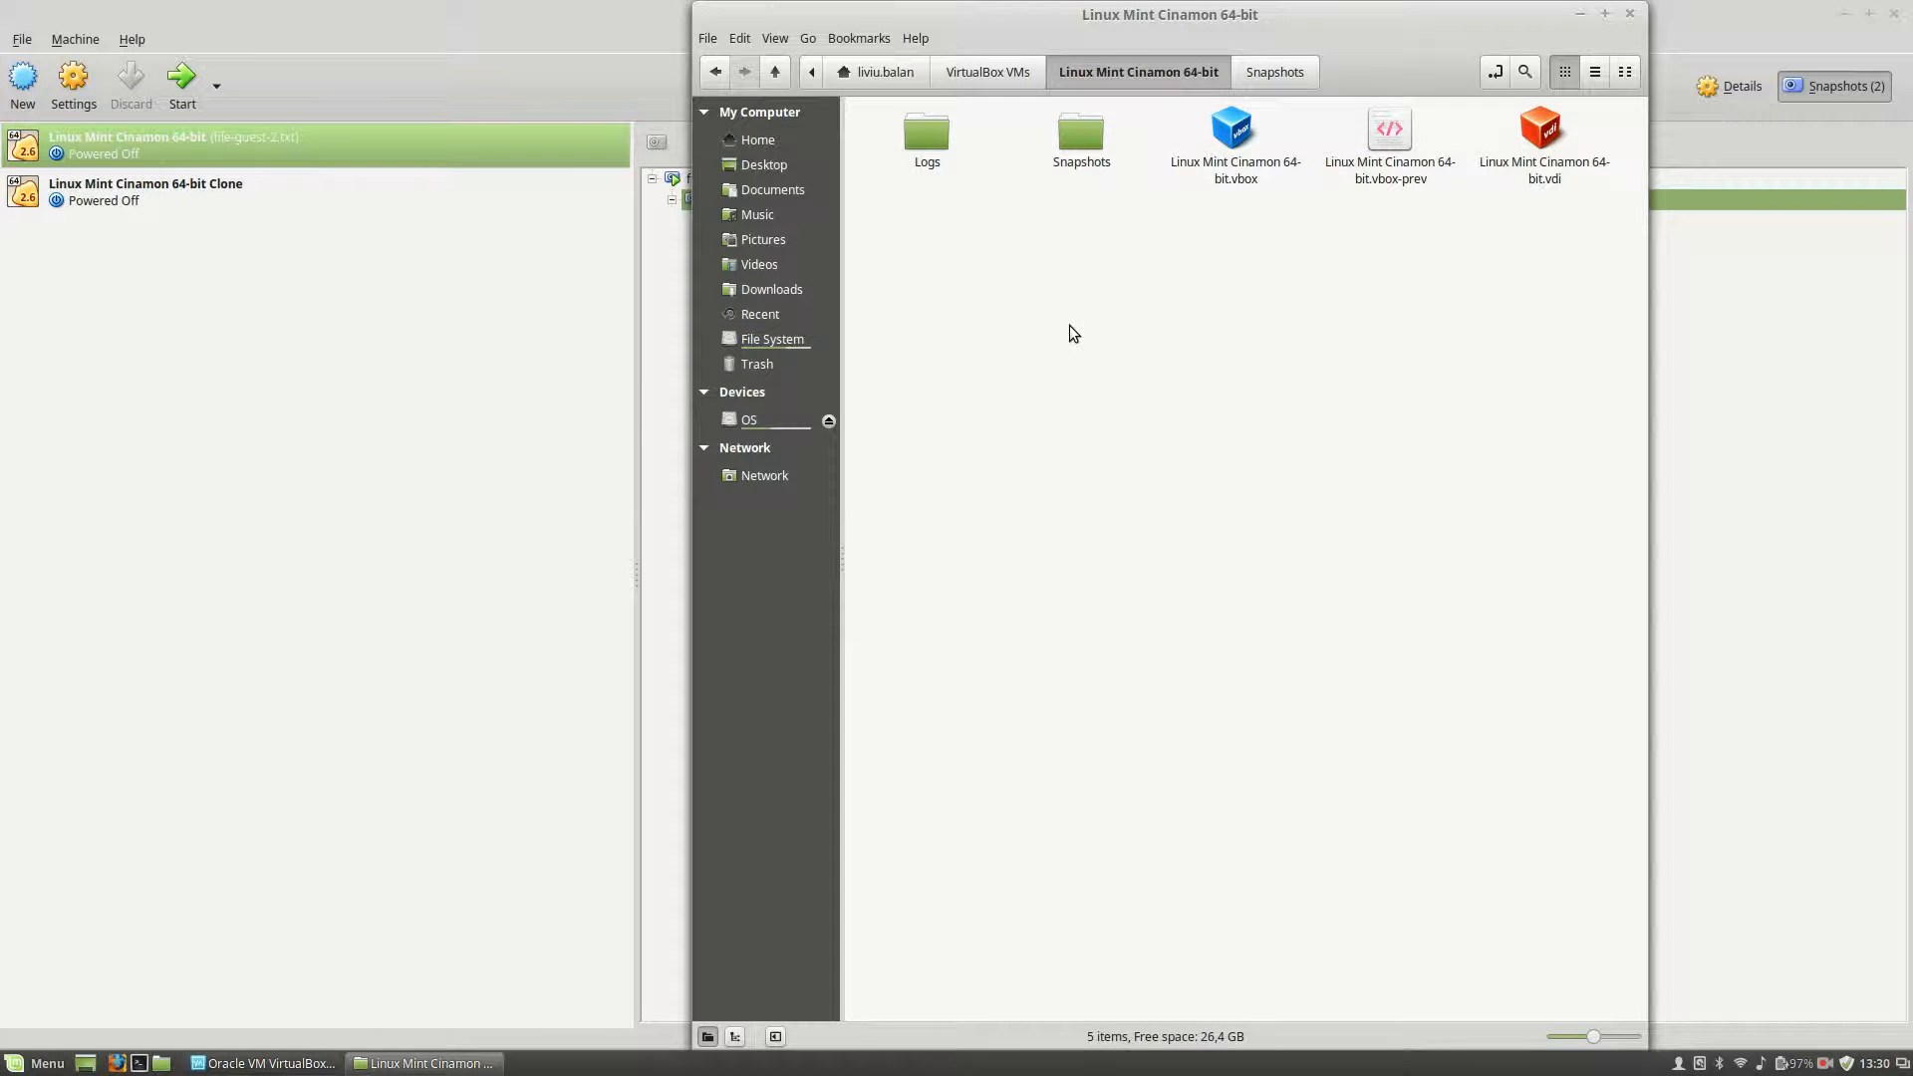
pyautogui.click(1061, 159)
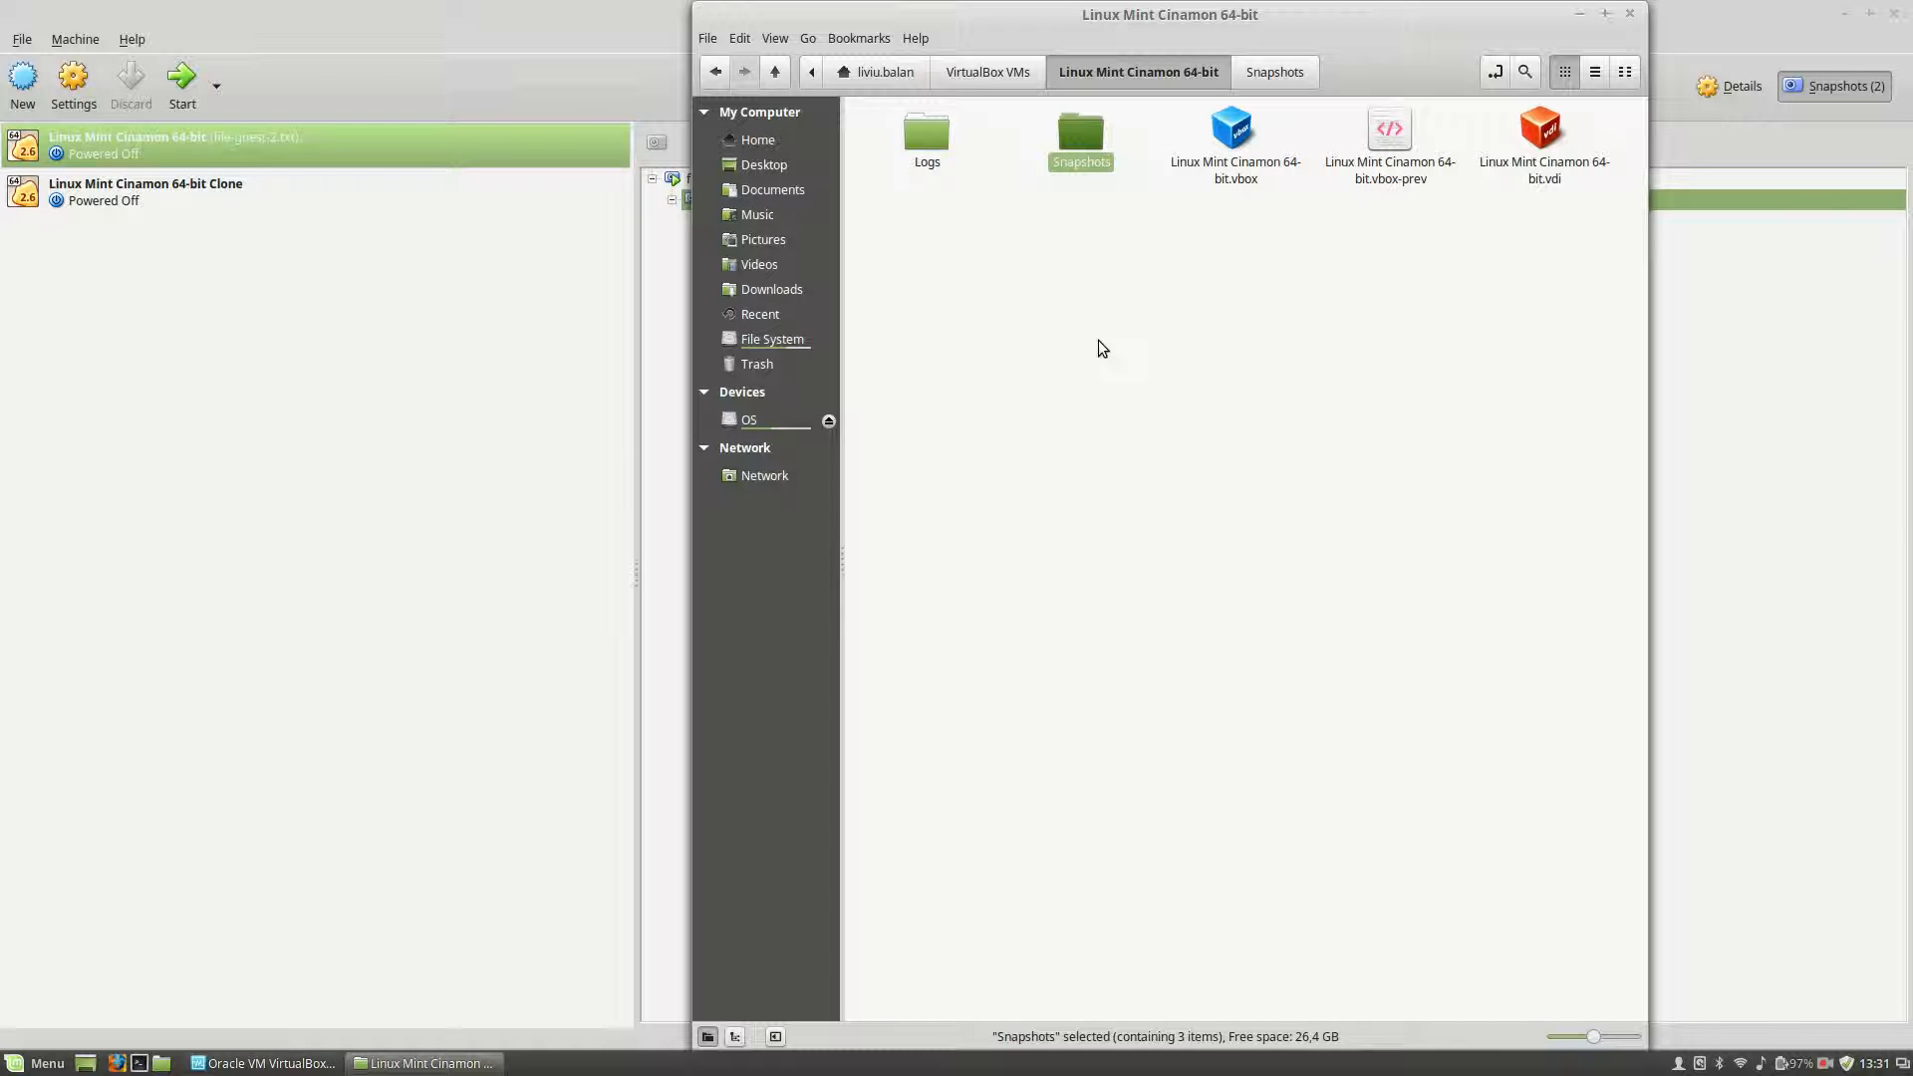
pyautogui.click(1099, 340)
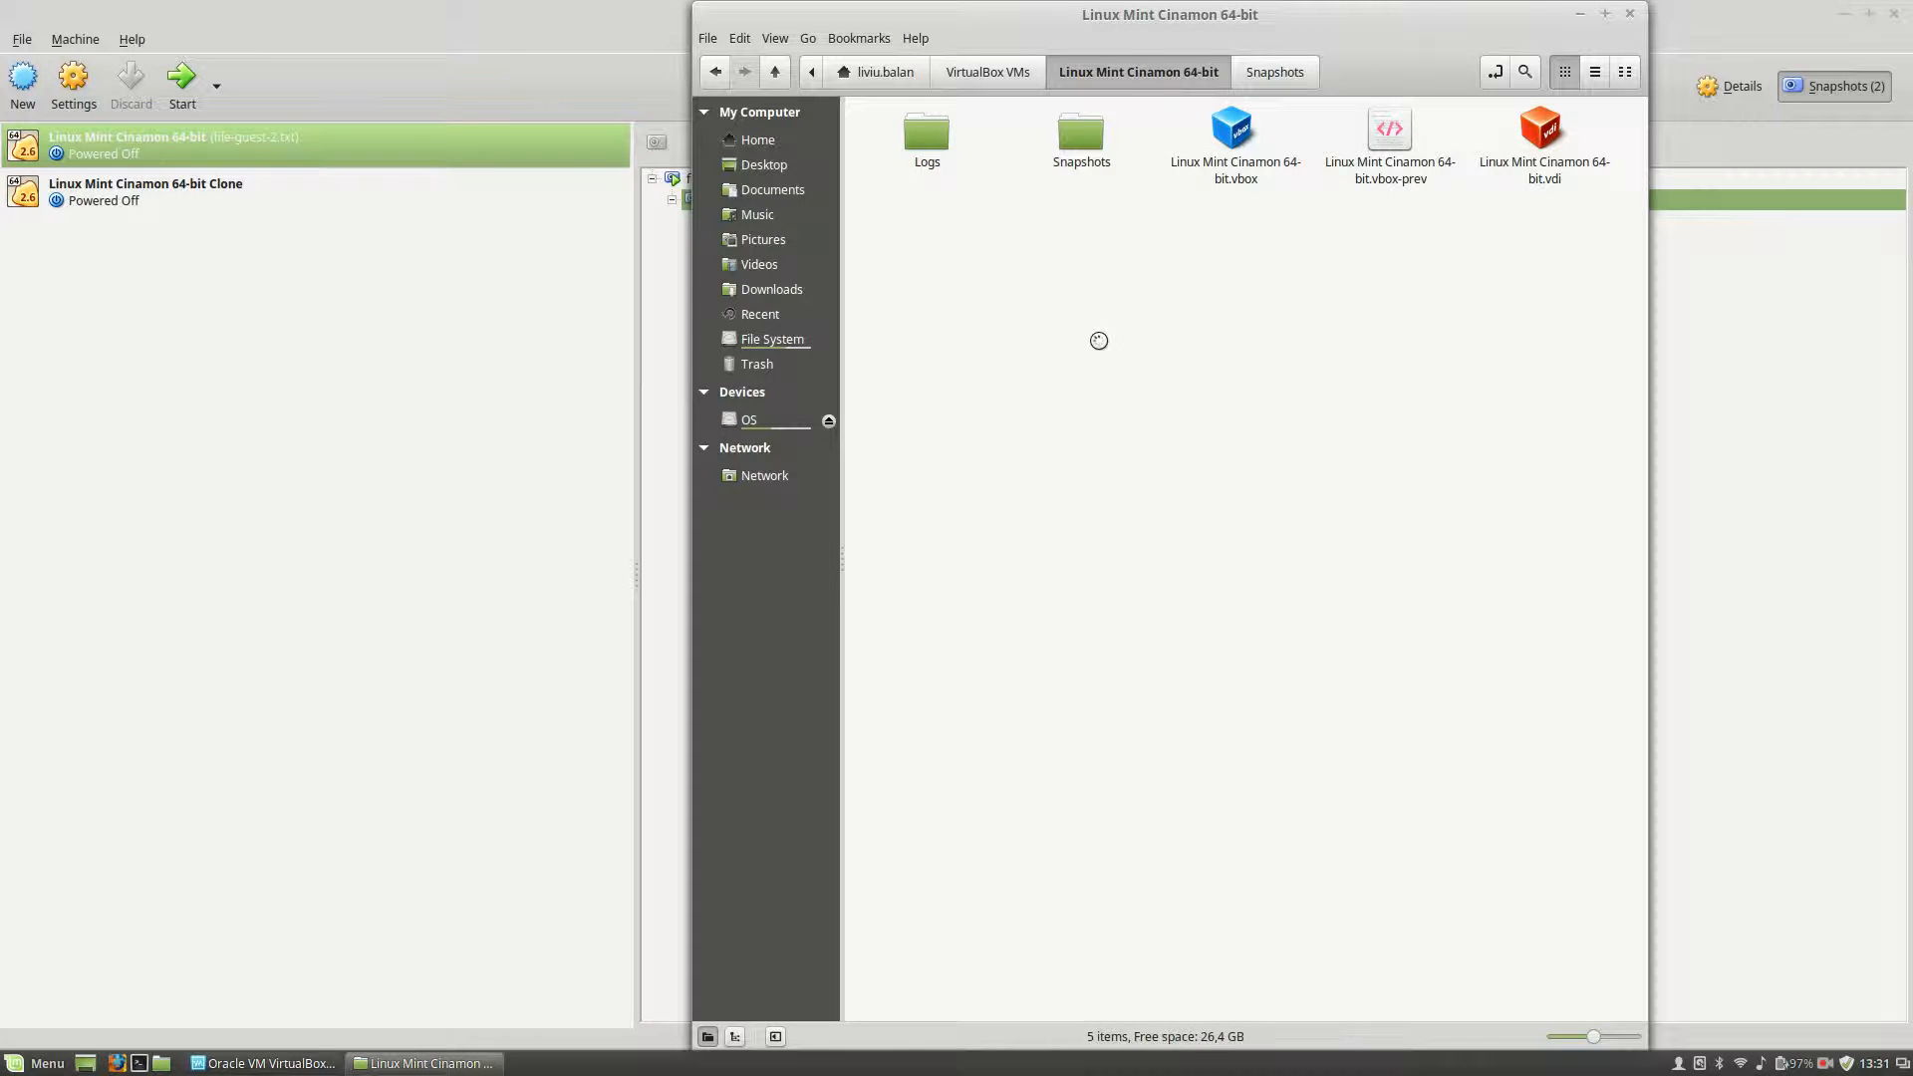
# Go via VirtualBox VMs back into the Linux Mint Cinamon 64-bit folder, check the Snapshots folder's size in its properties, and close them
pyautogui.hotkey('alt', 'Up')
pyautogui.press('Right')
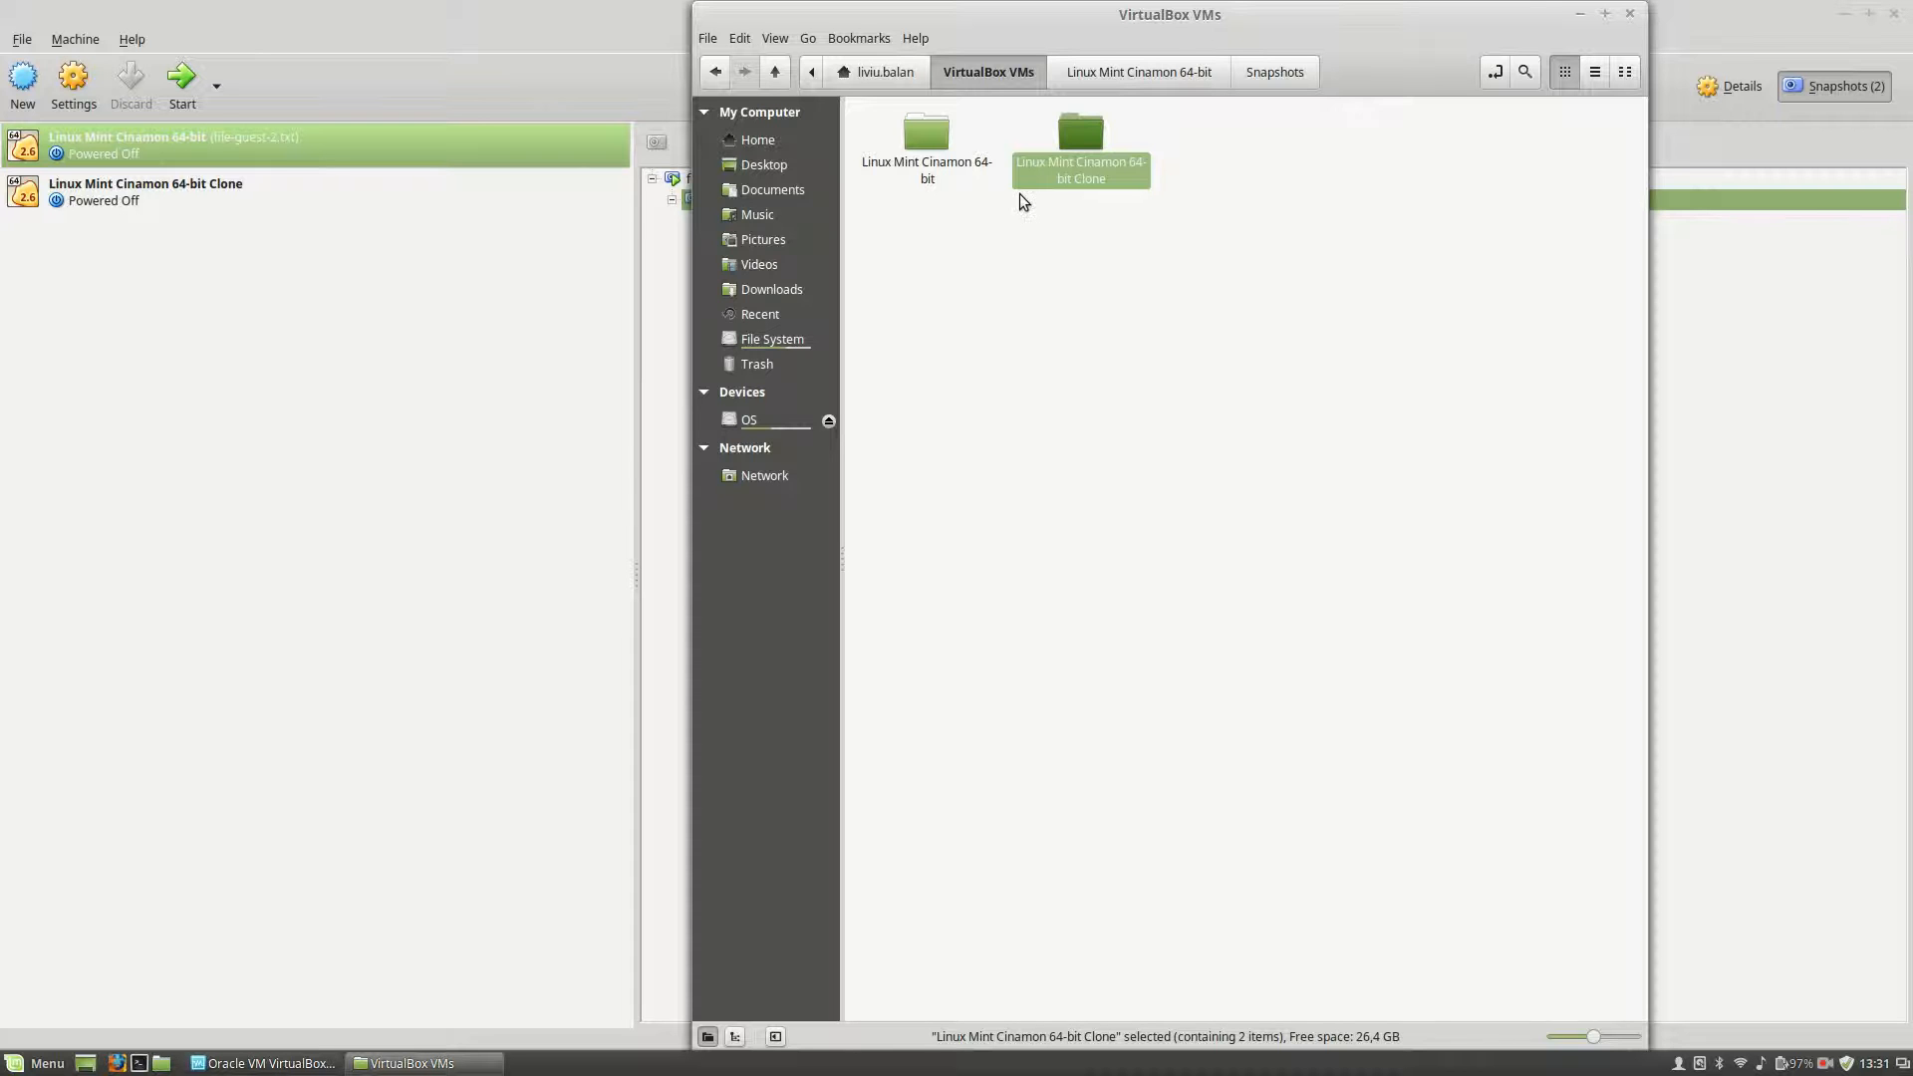
pyautogui.click(1016, 245)
pyautogui.doubleClick(942, 176)
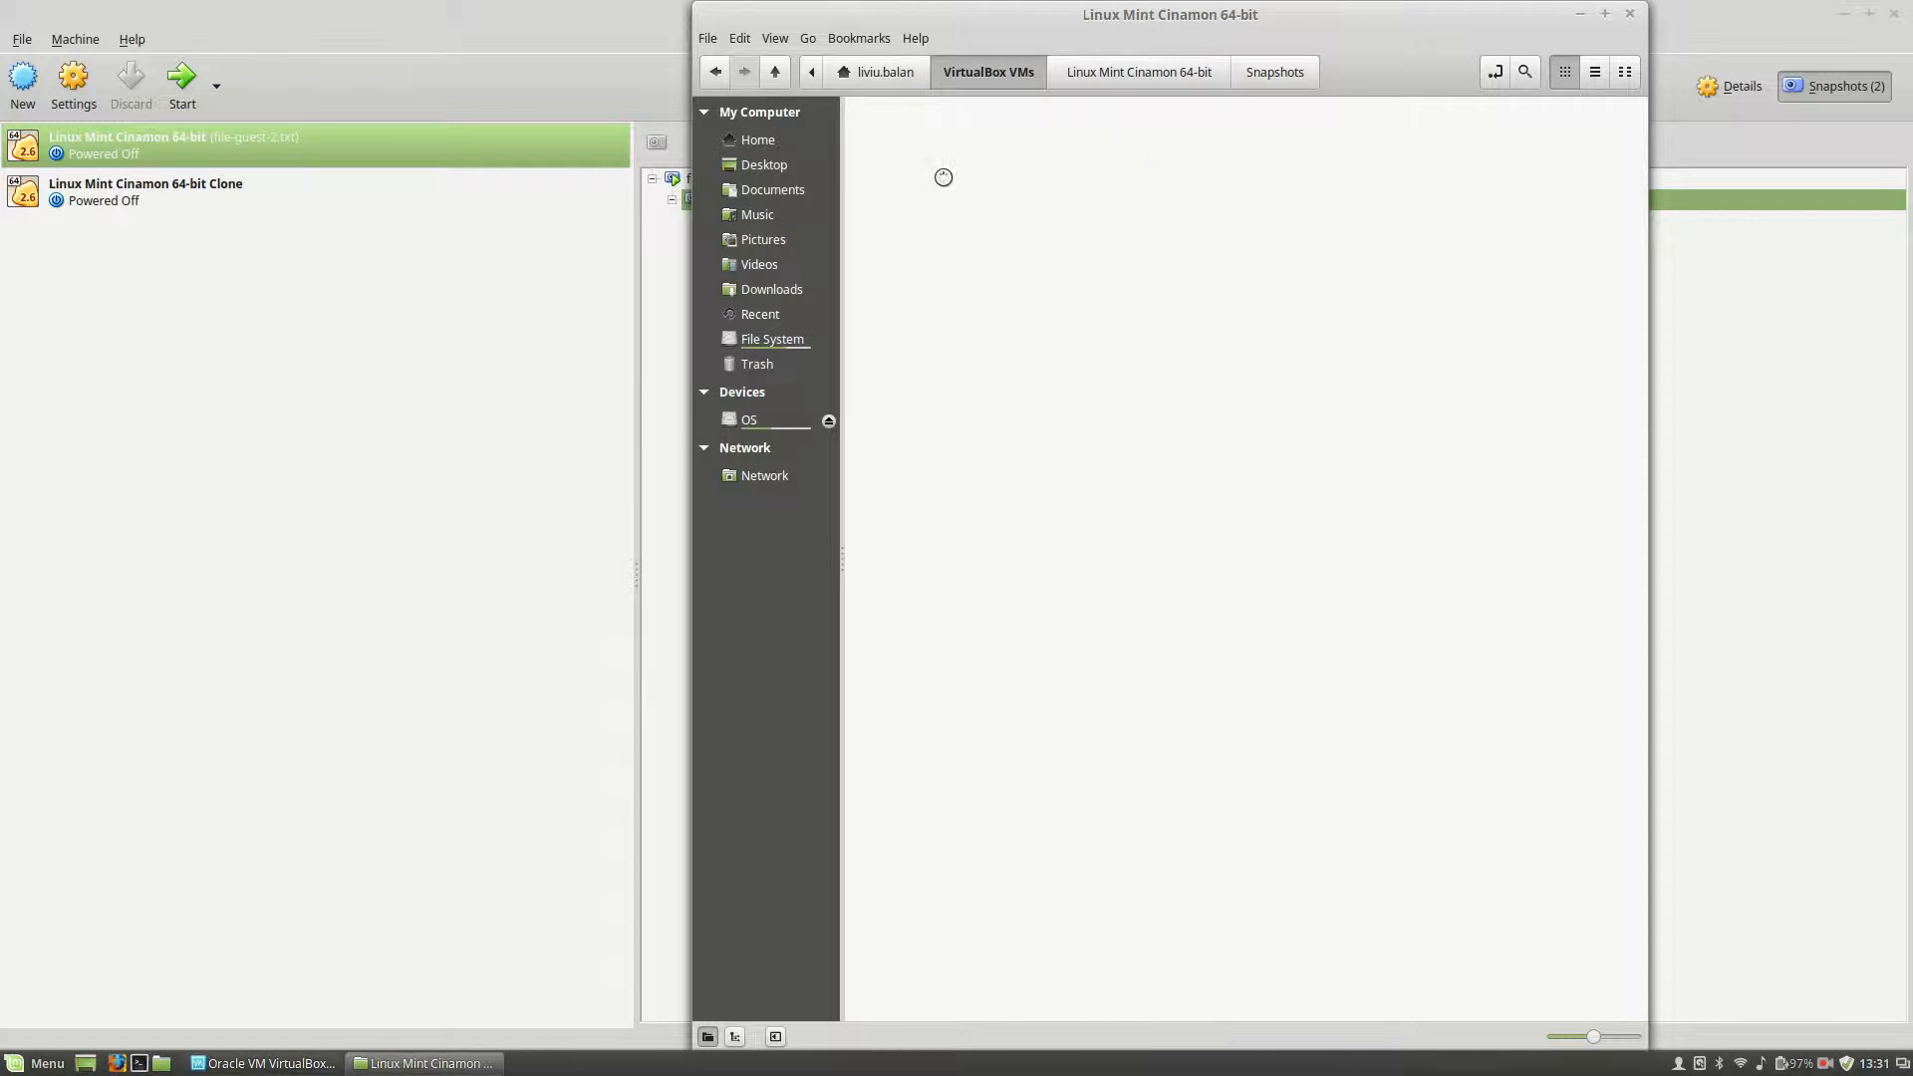
pyautogui.rightClick(1086, 151)
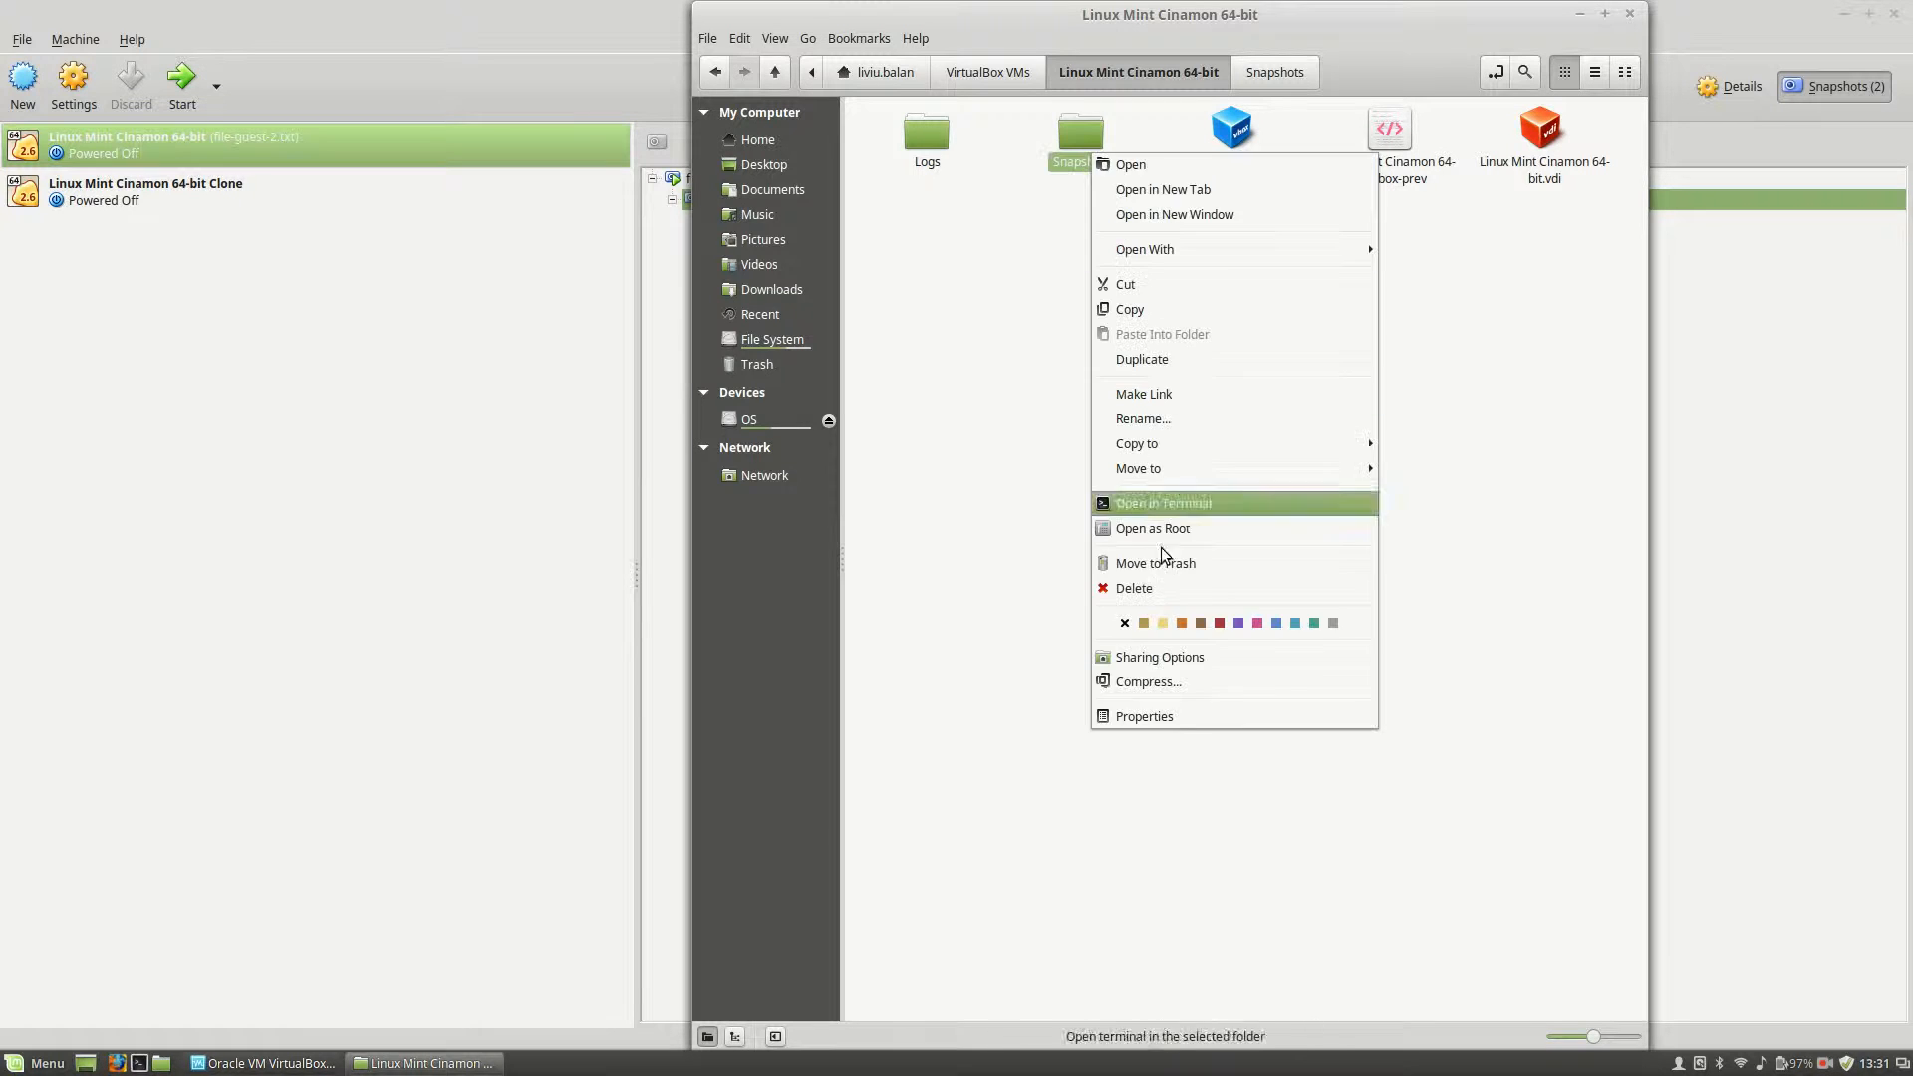
pyautogui.click(1187, 720)
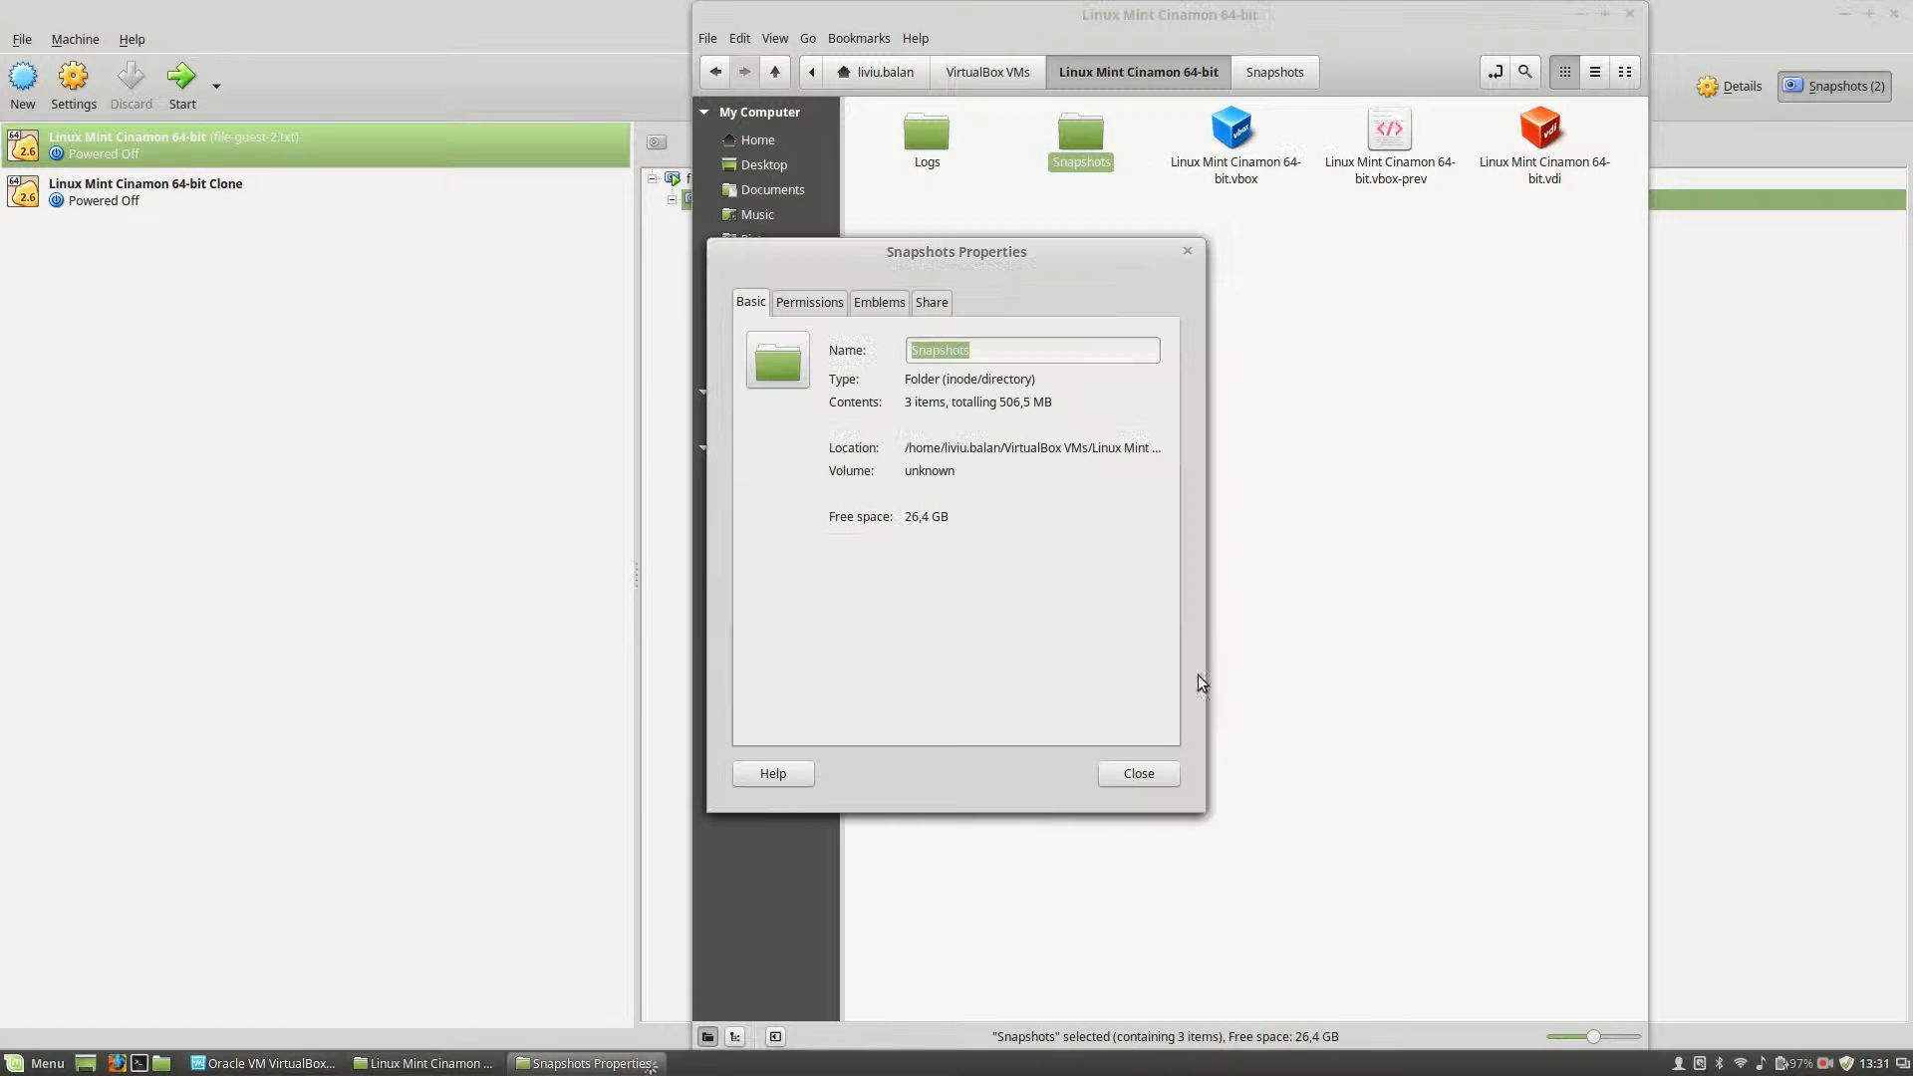
pyautogui.click(1114, 775)
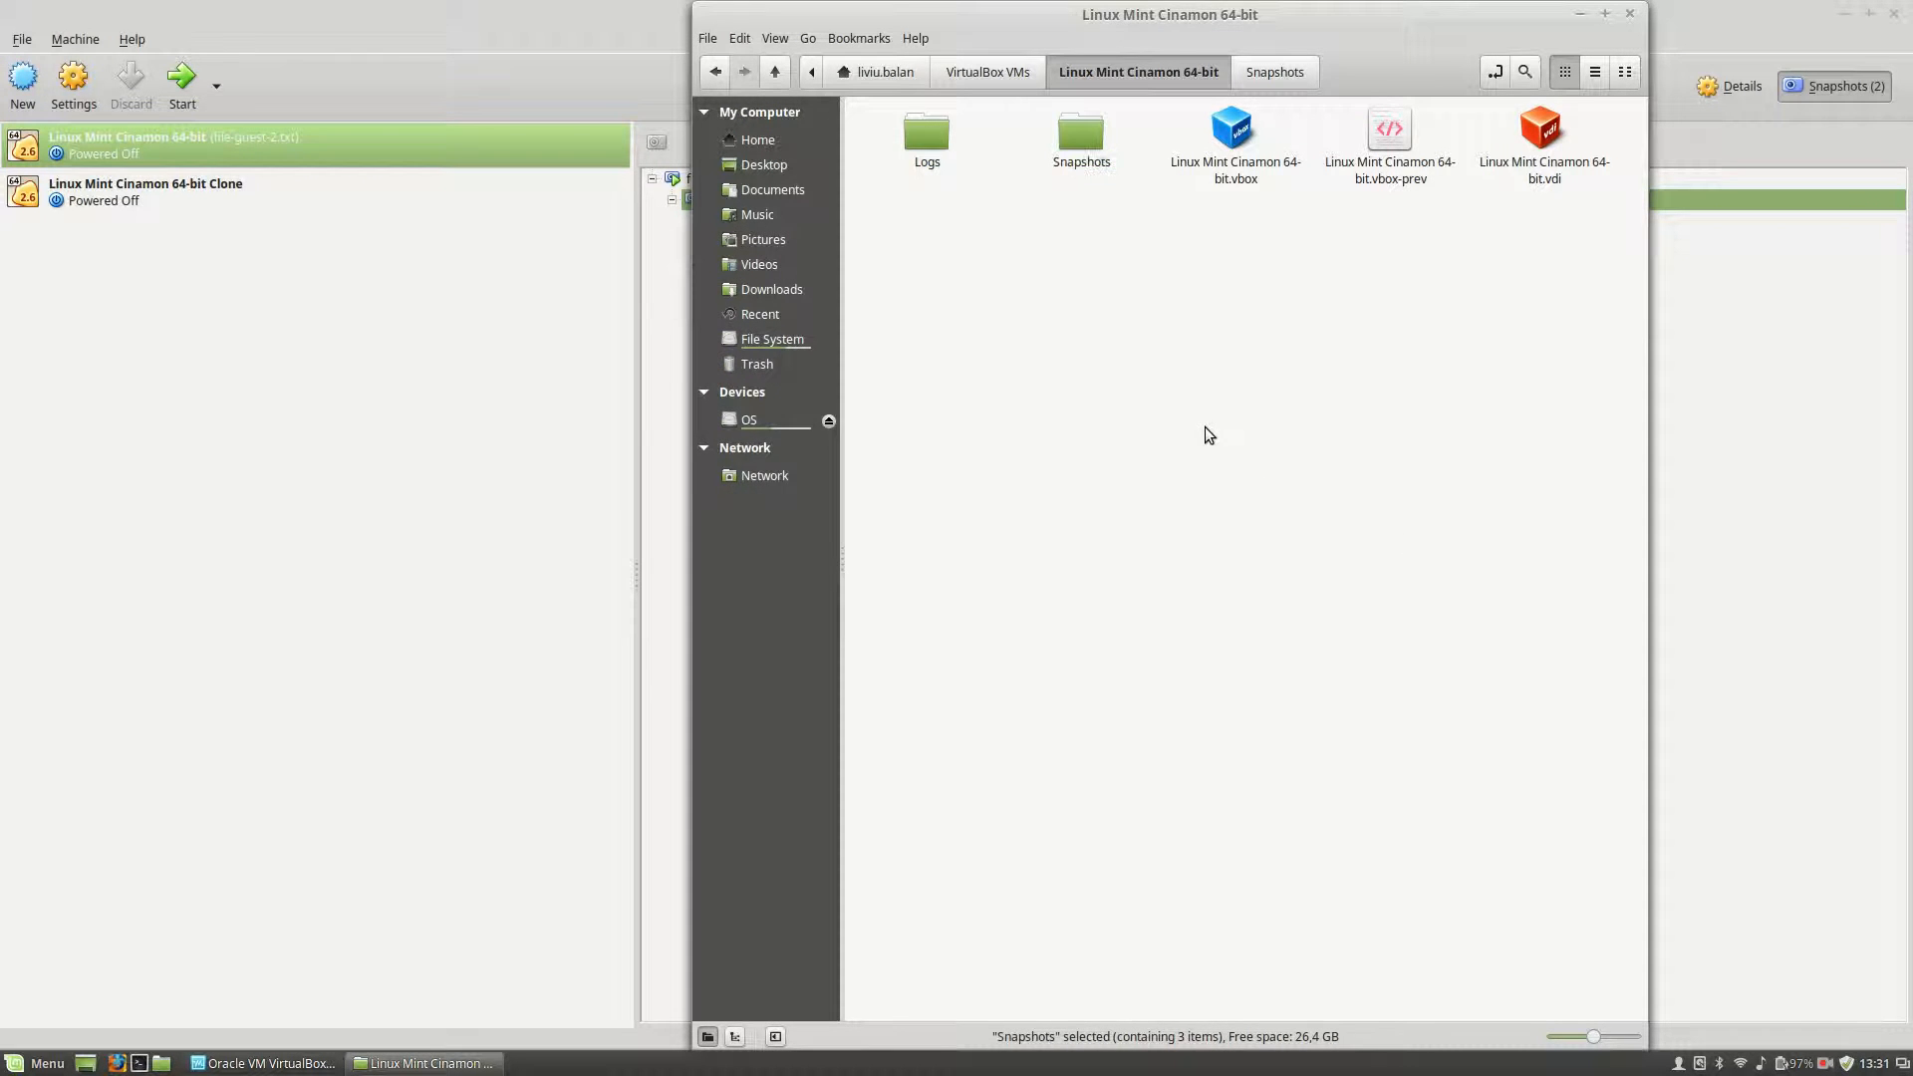
# Return to the VirtualBox VMs folder, check the Linux Mint Cinamon 64-bit Clone folder's total size in its properties, and close them
pyautogui.hotkey('alt', 'Up')
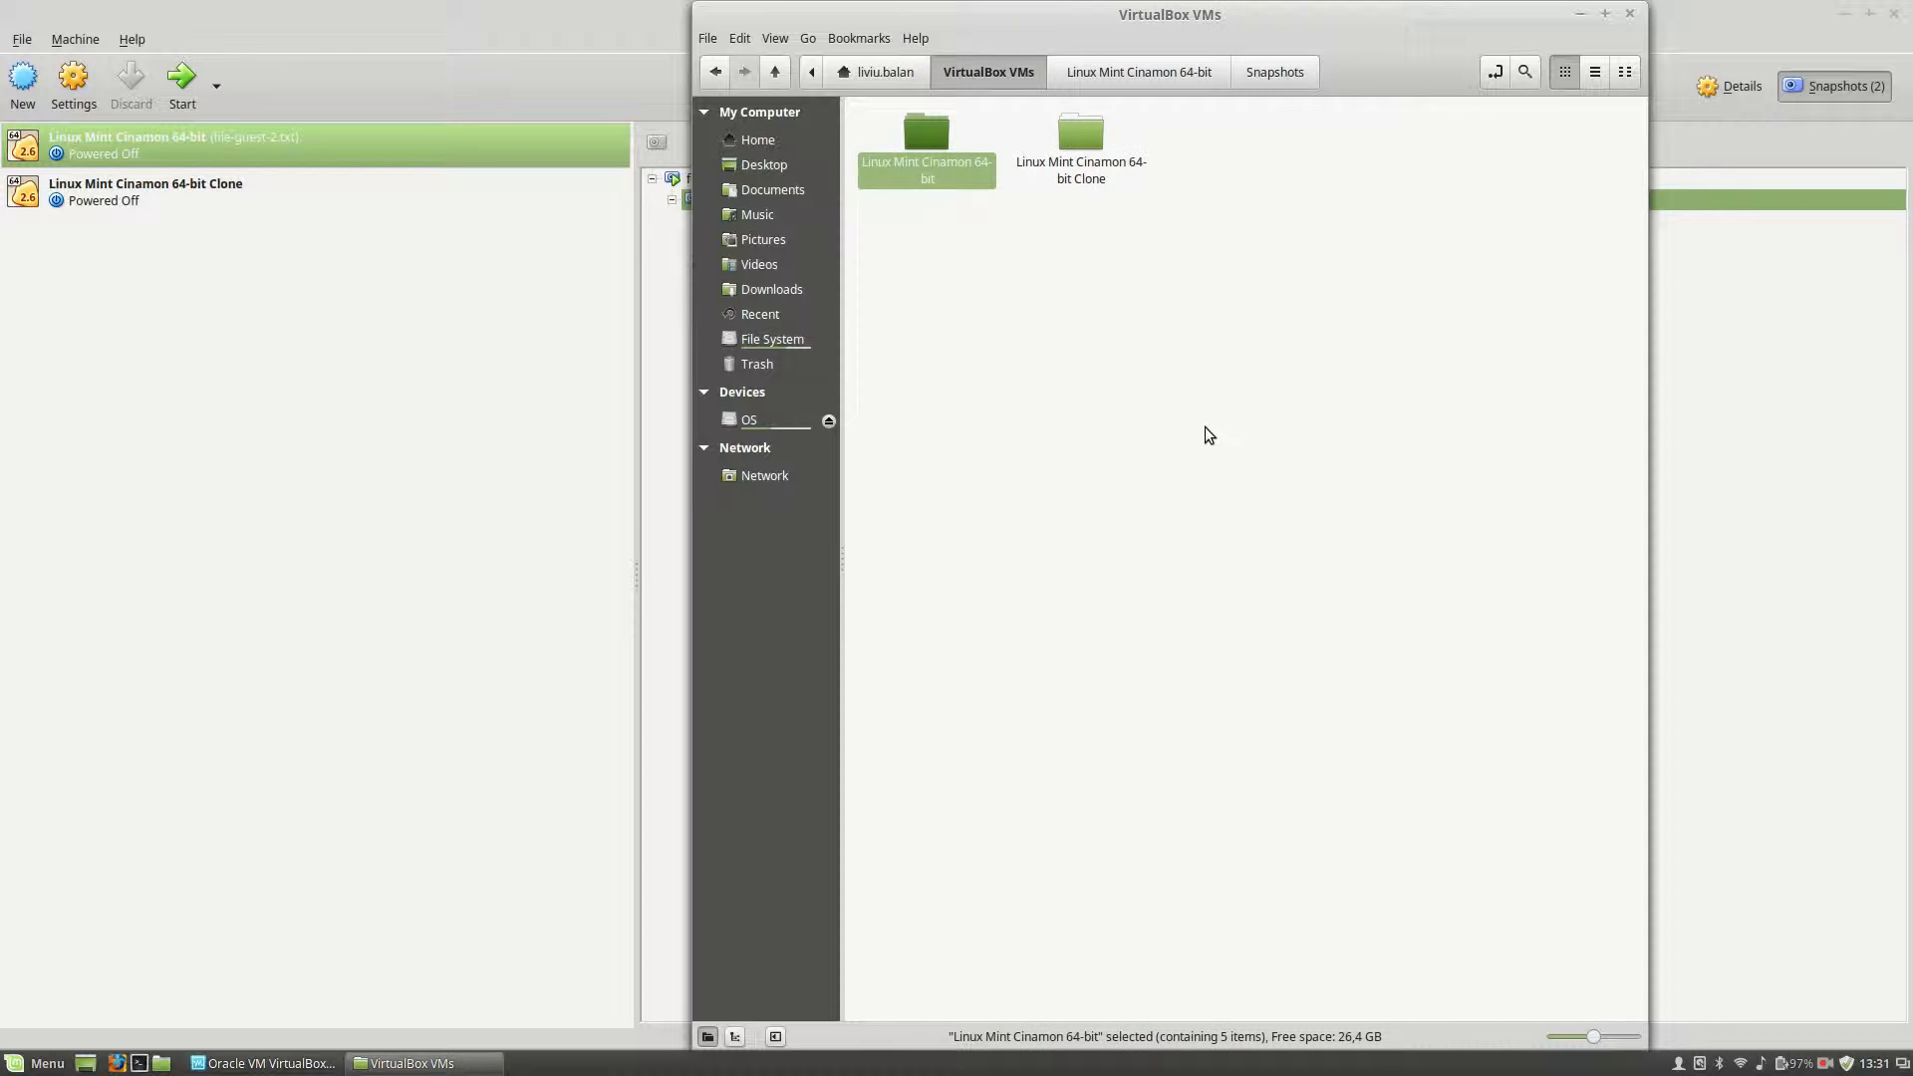
pyautogui.rightClick(1114, 161)
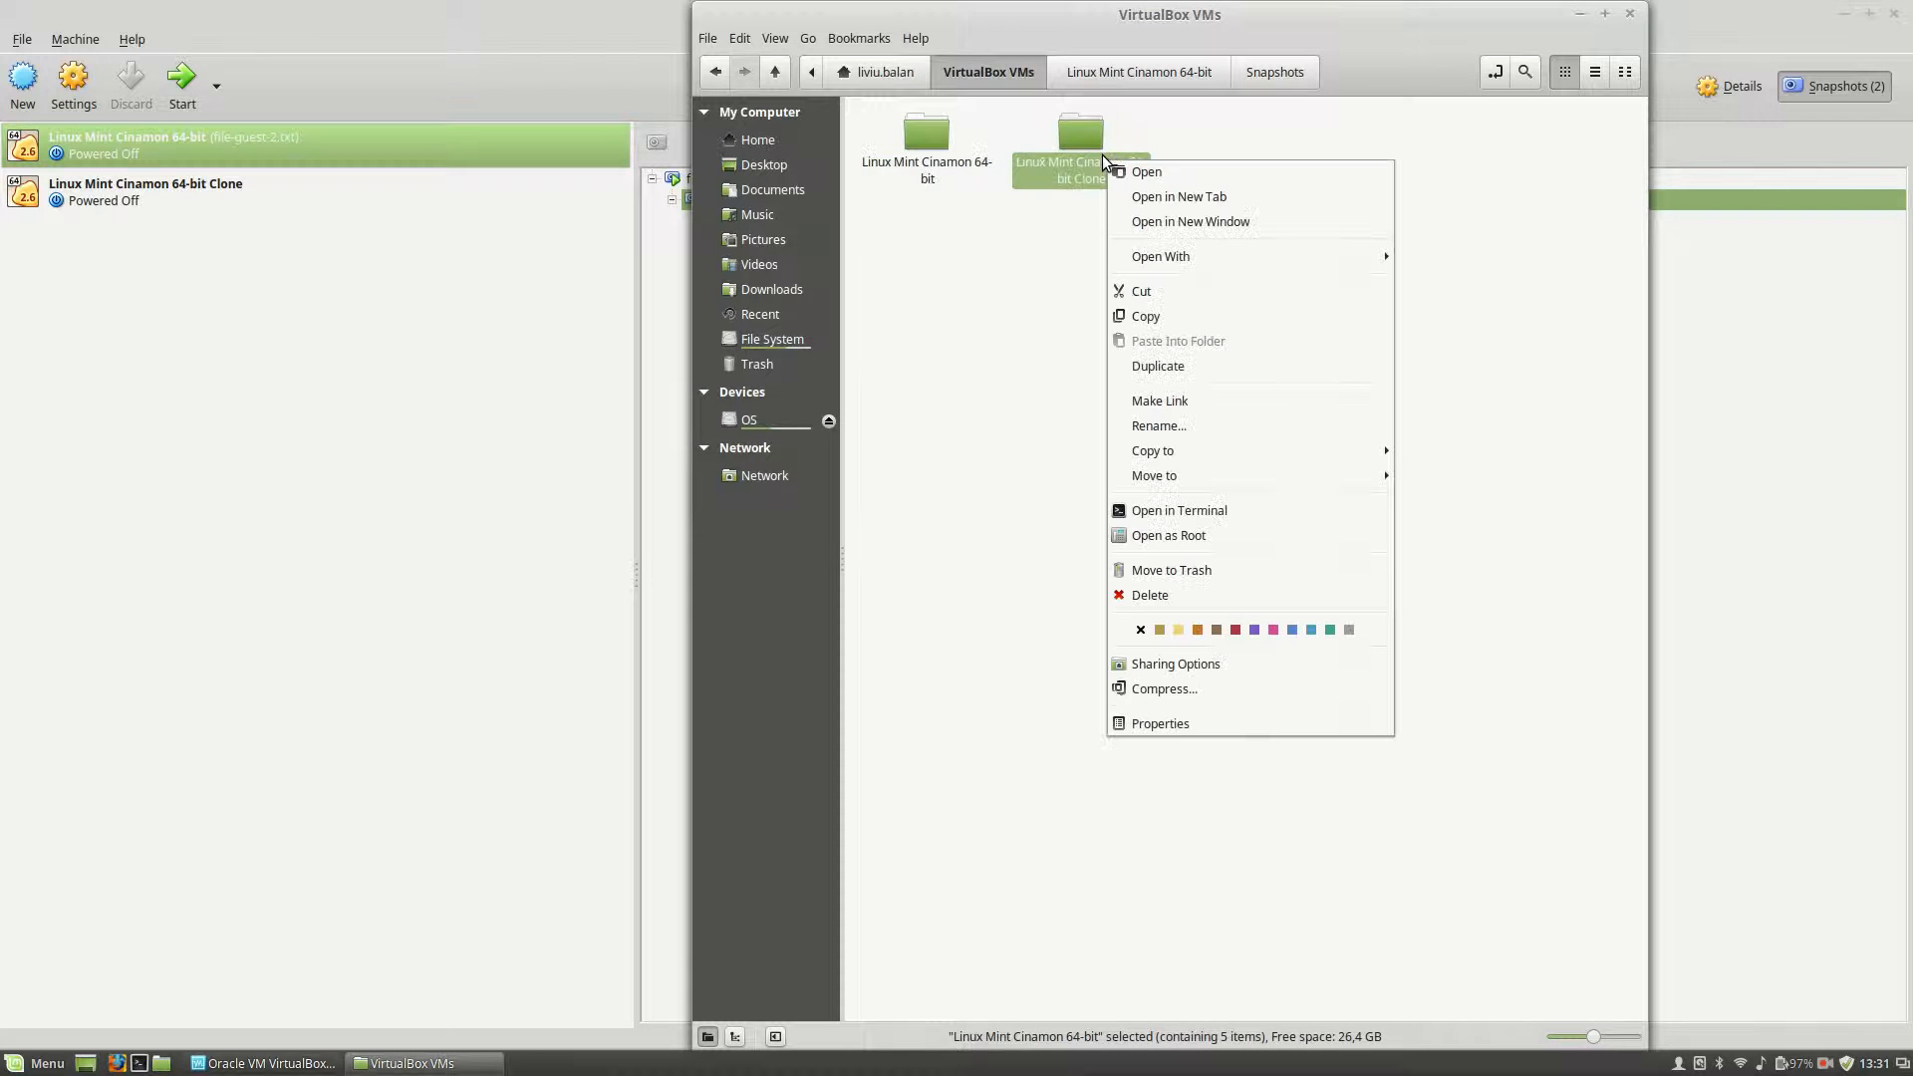
pyautogui.click(1198, 727)
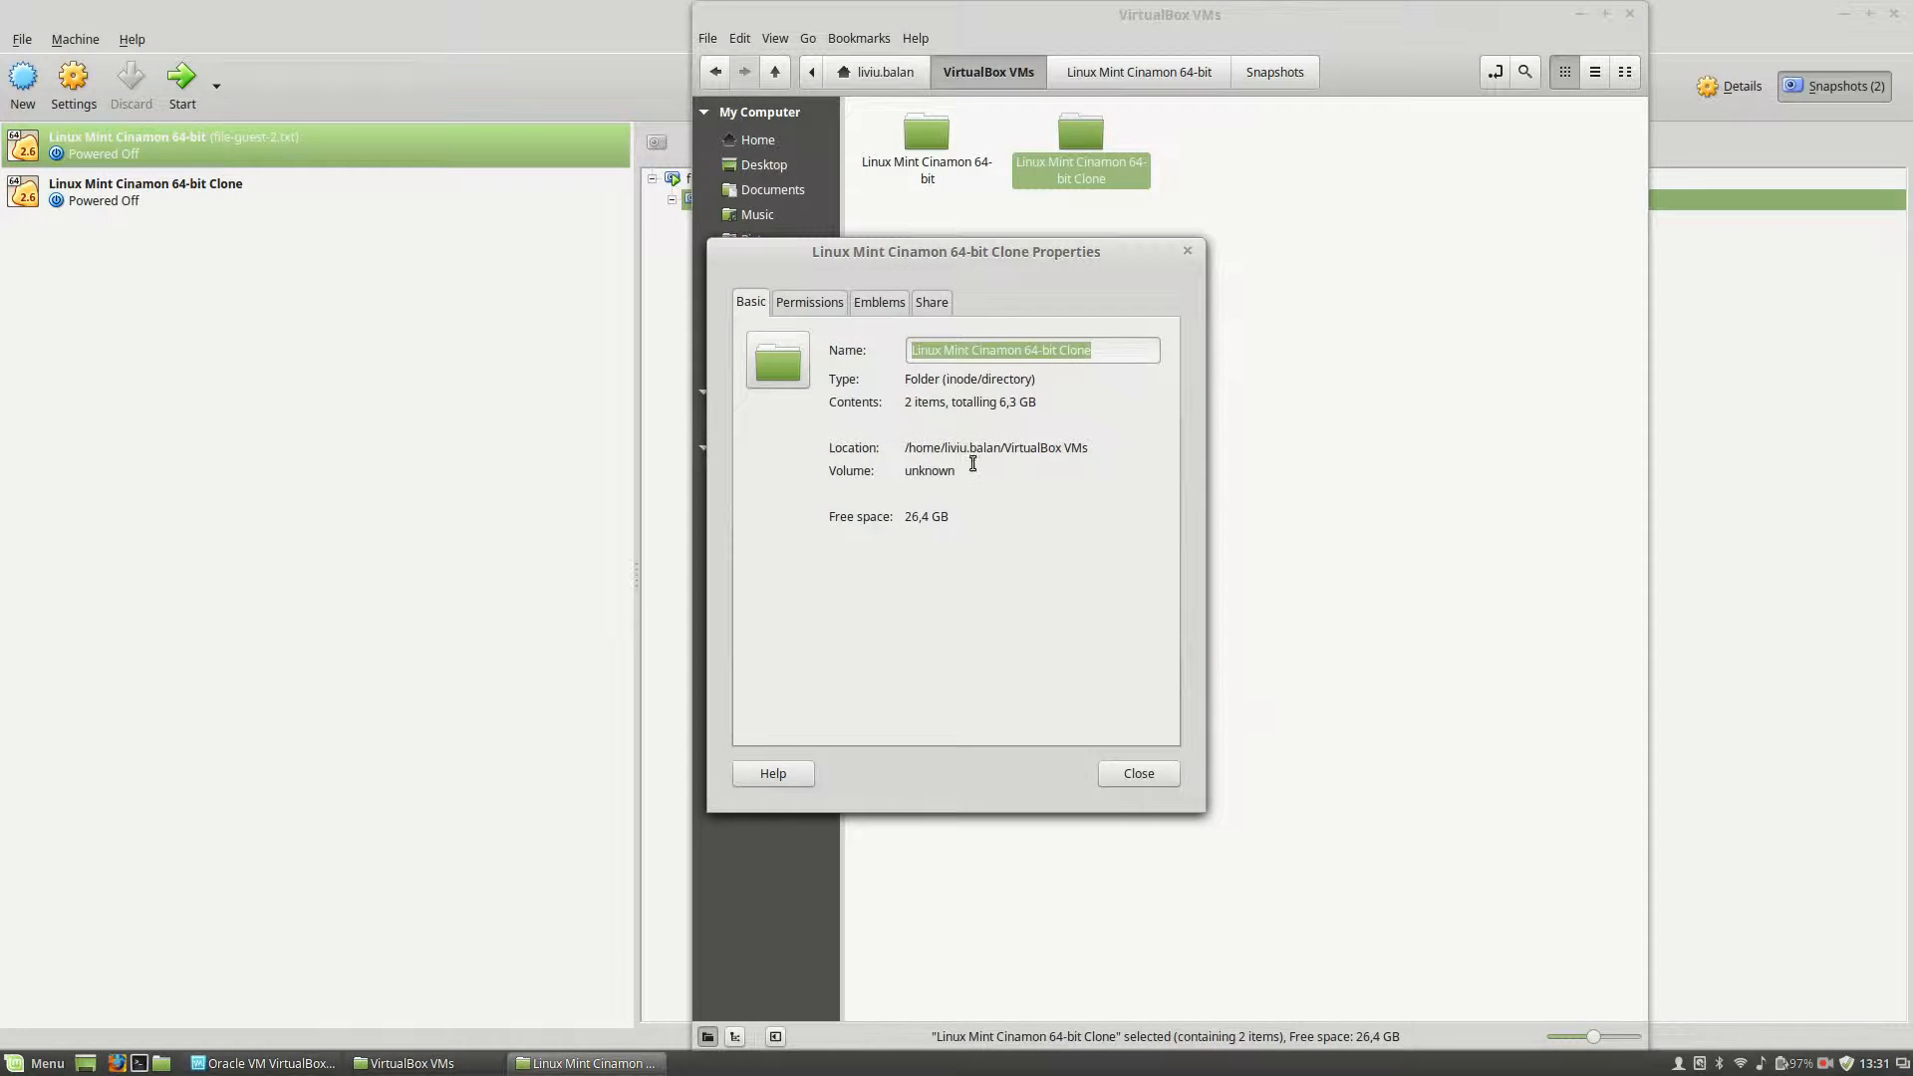
pyautogui.click(1187, 248)
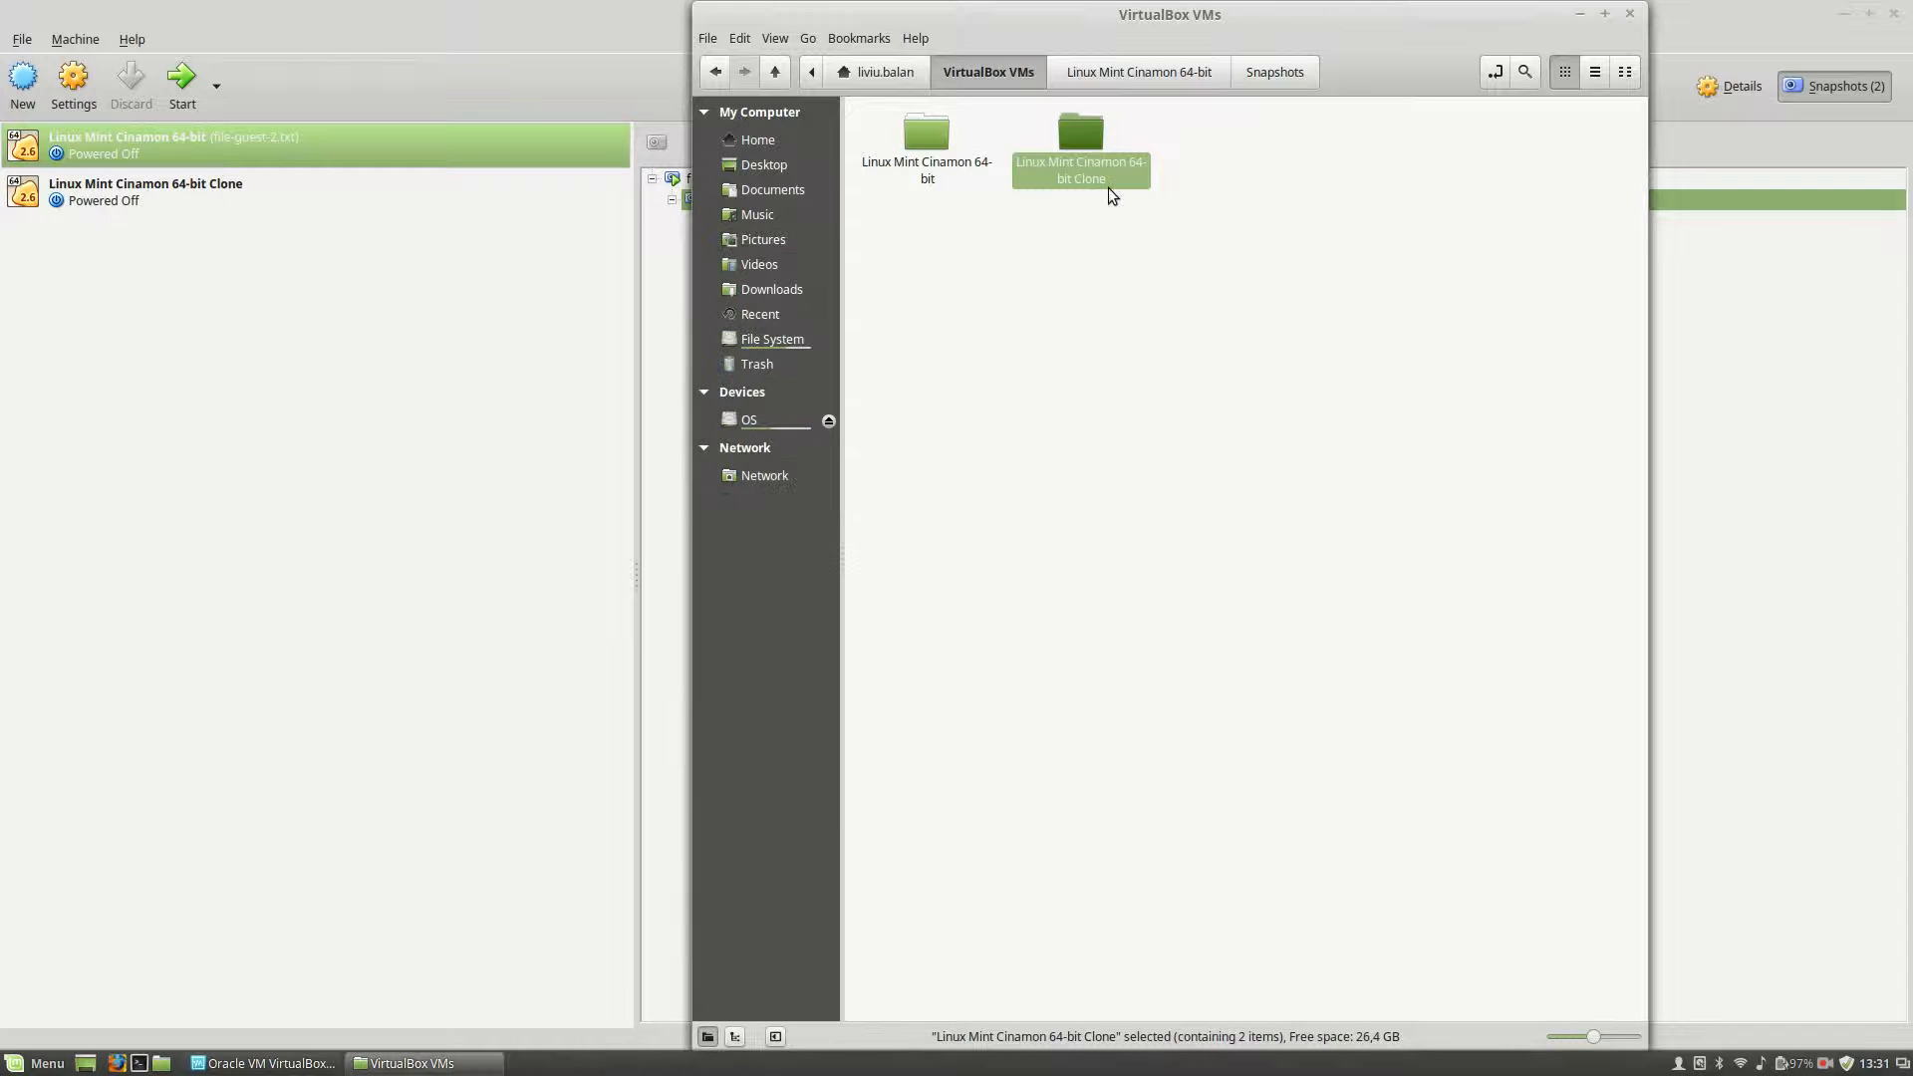
# View the files inside the Linux Mint Cinamon 64-bit Clone folder, and review the folder's total size in its properties again
pyautogui.doubleClick(1096, 175)
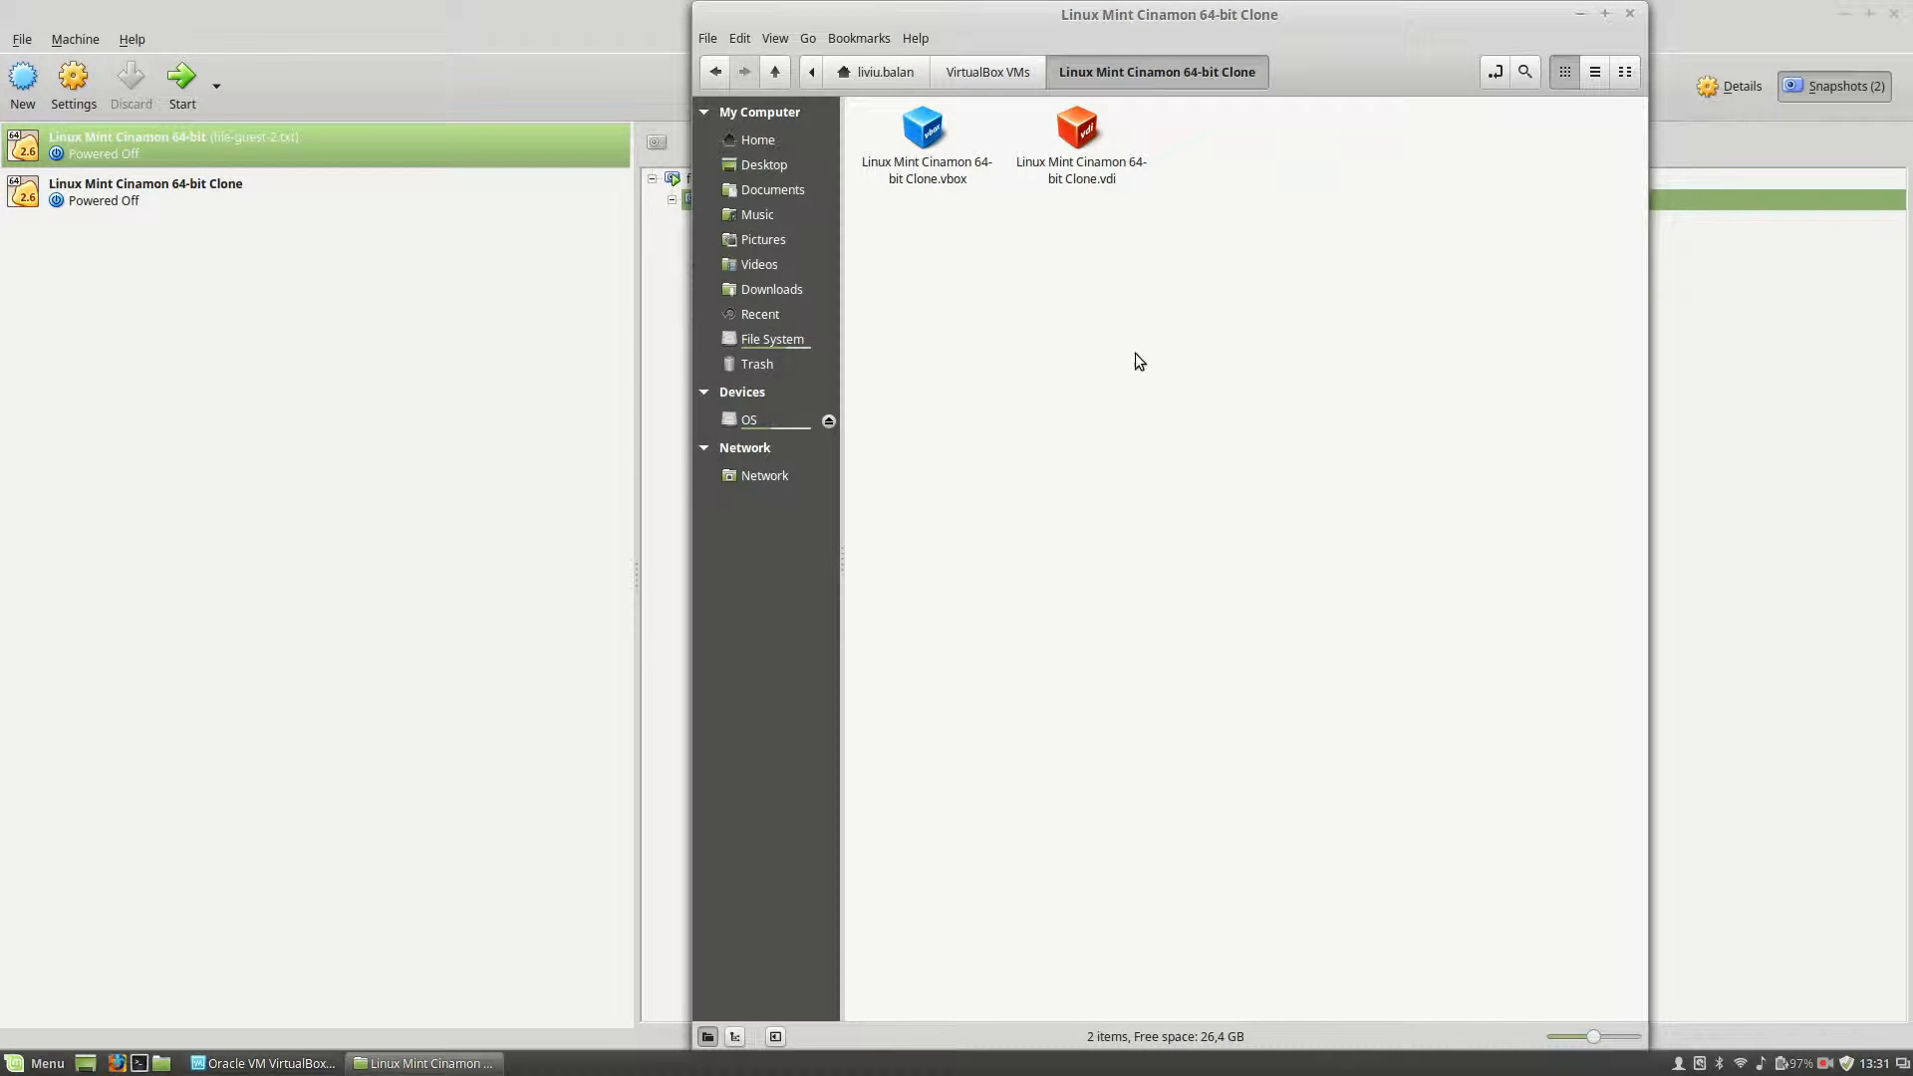
pyautogui.hotkey('alt', 'Left')
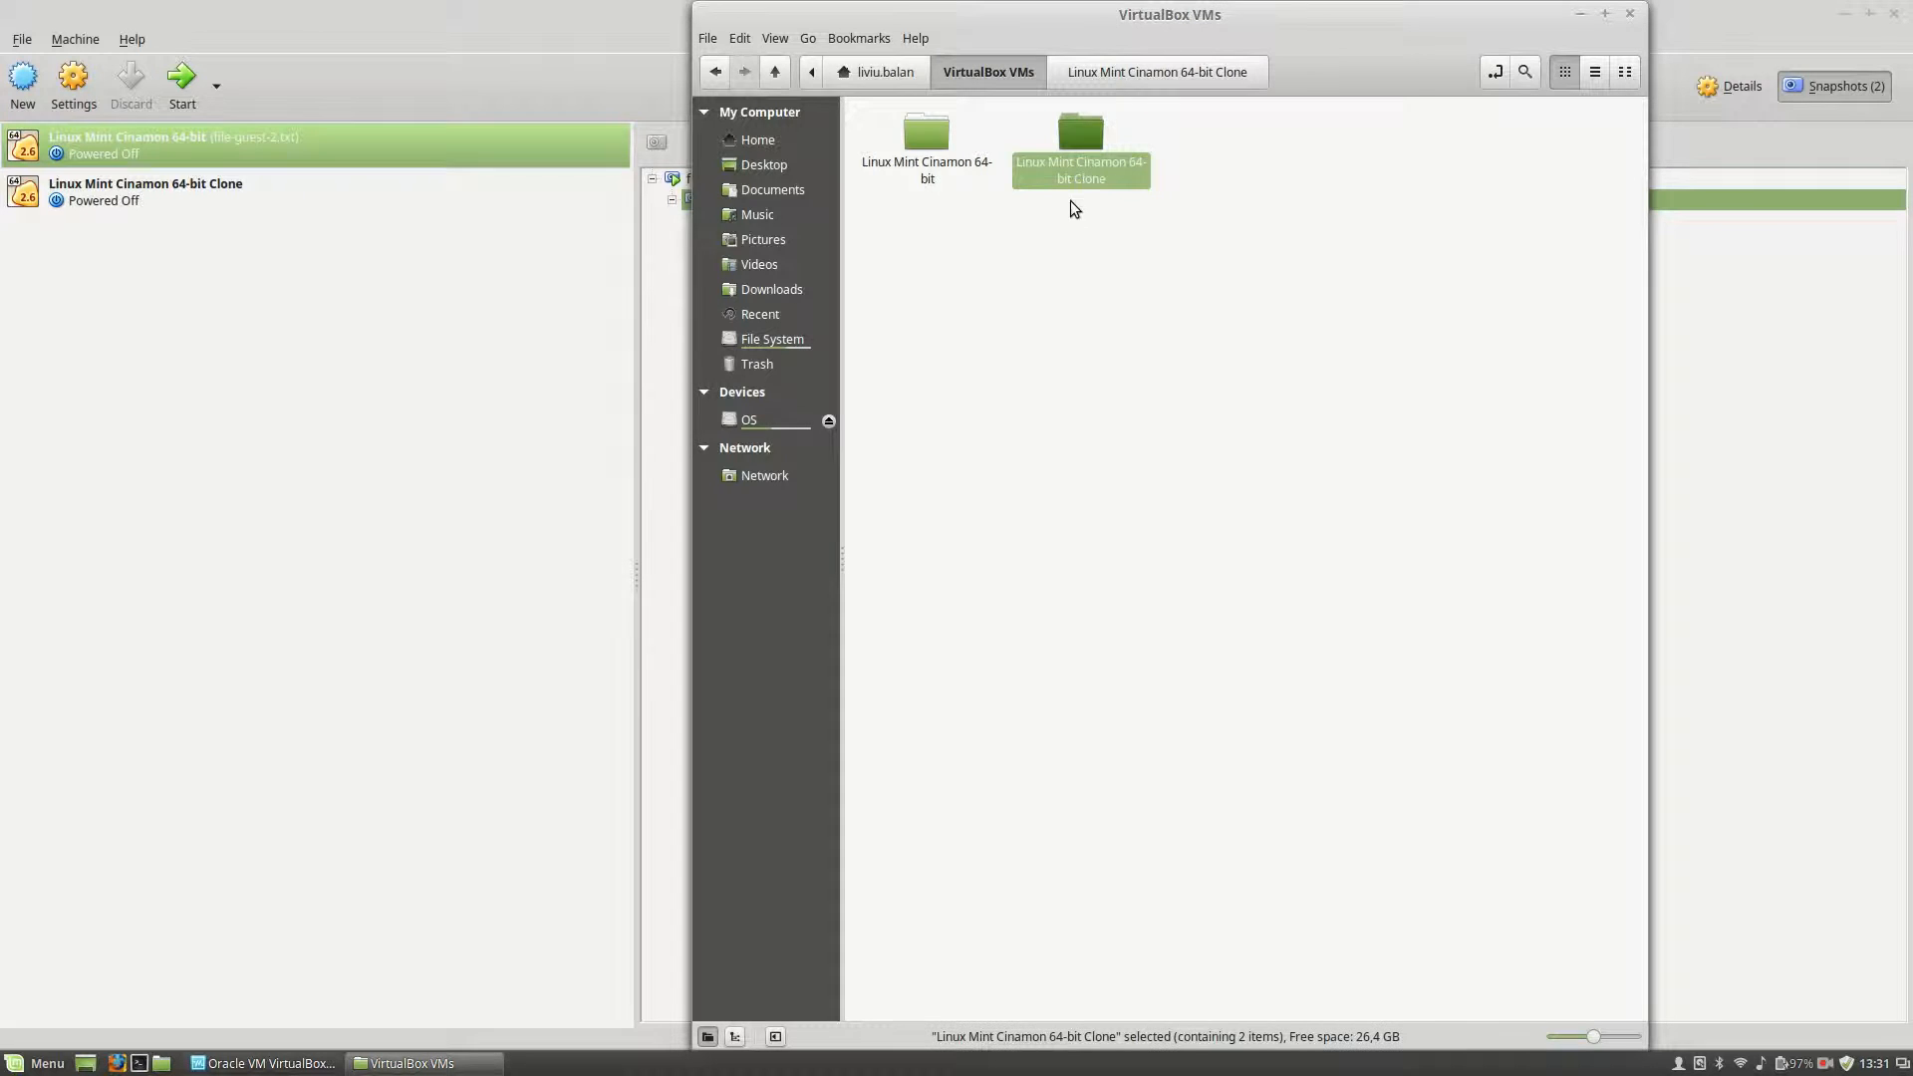
pyautogui.rightClick(1076, 189)
pyautogui.click(1163, 752)
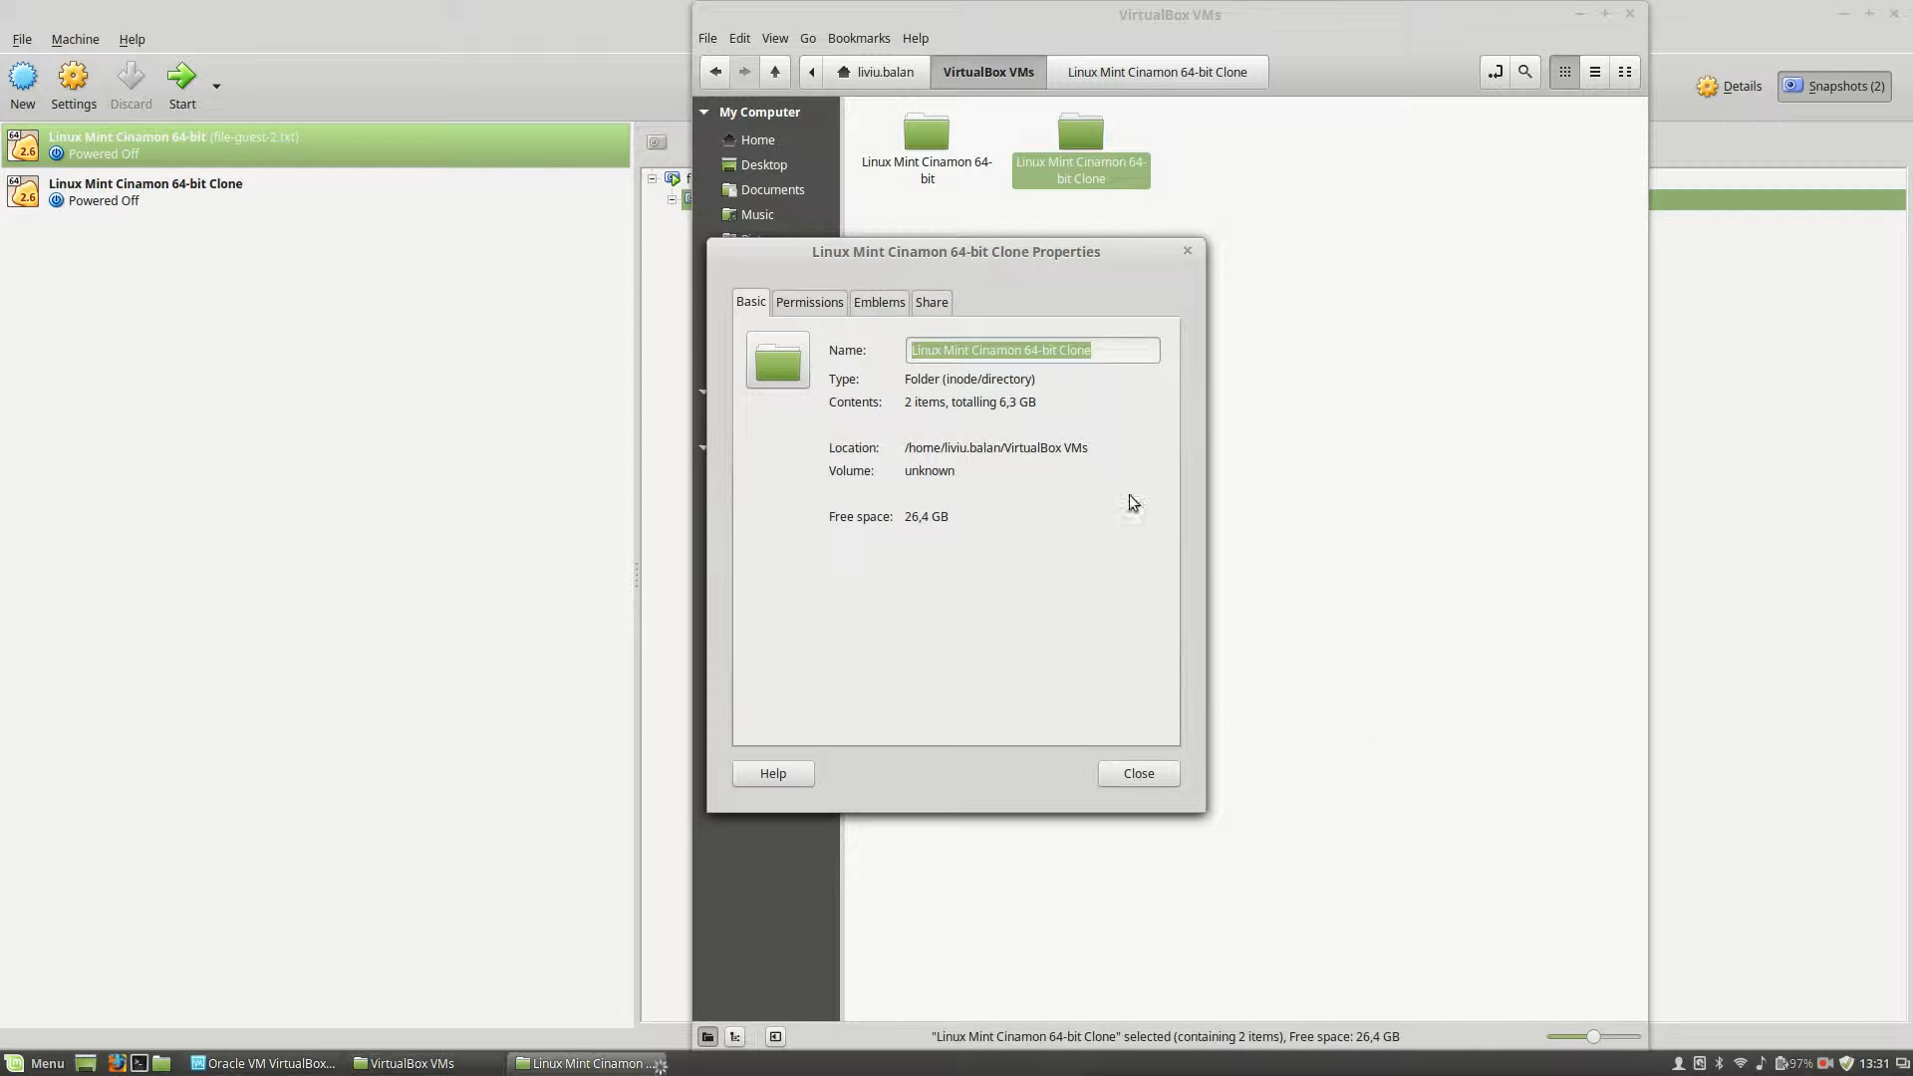
pyautogui.click(1144, 780)
pyautogui.click(918, 529)
# Start the Linux Mint Cinamon 64-bit Clone machine in VirtualBox Manager and log in to the guest with the account password
pyautogui.click(285, 192)
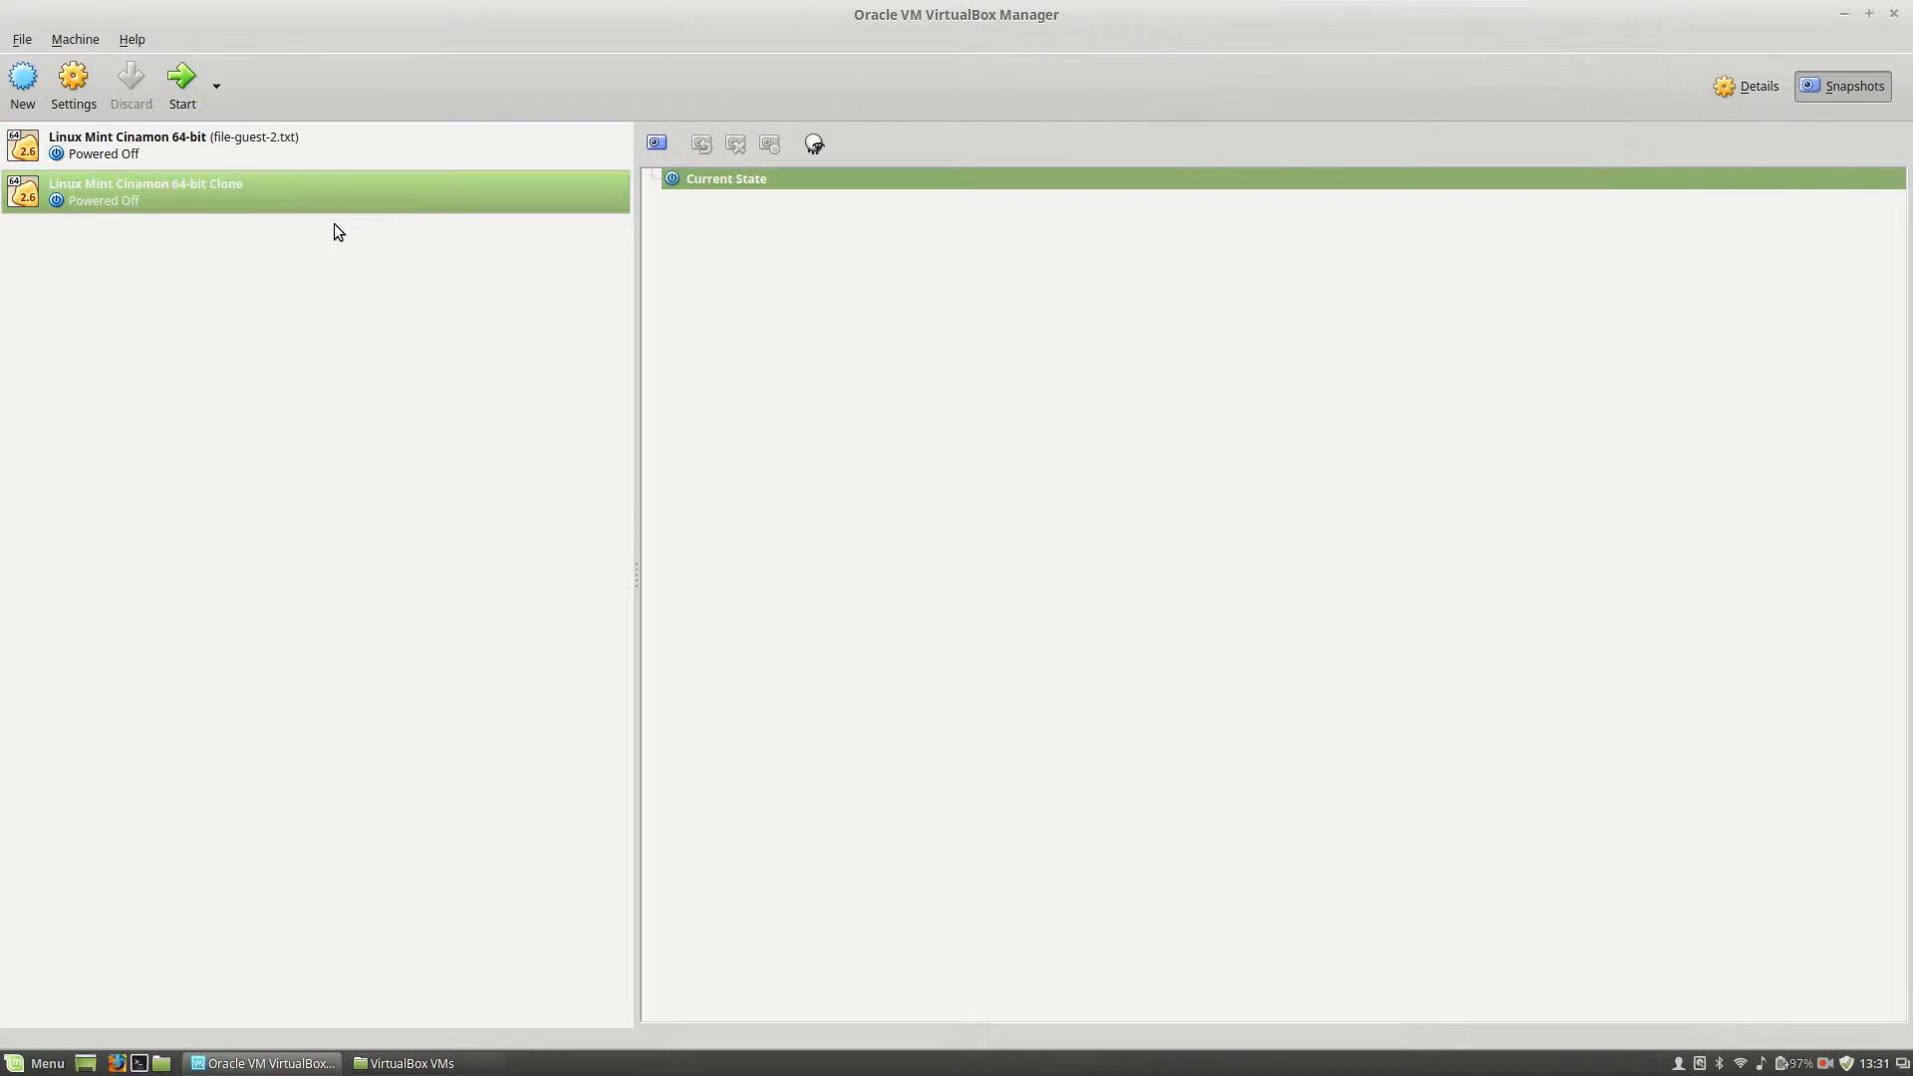
pyautogui.click(183, 82)
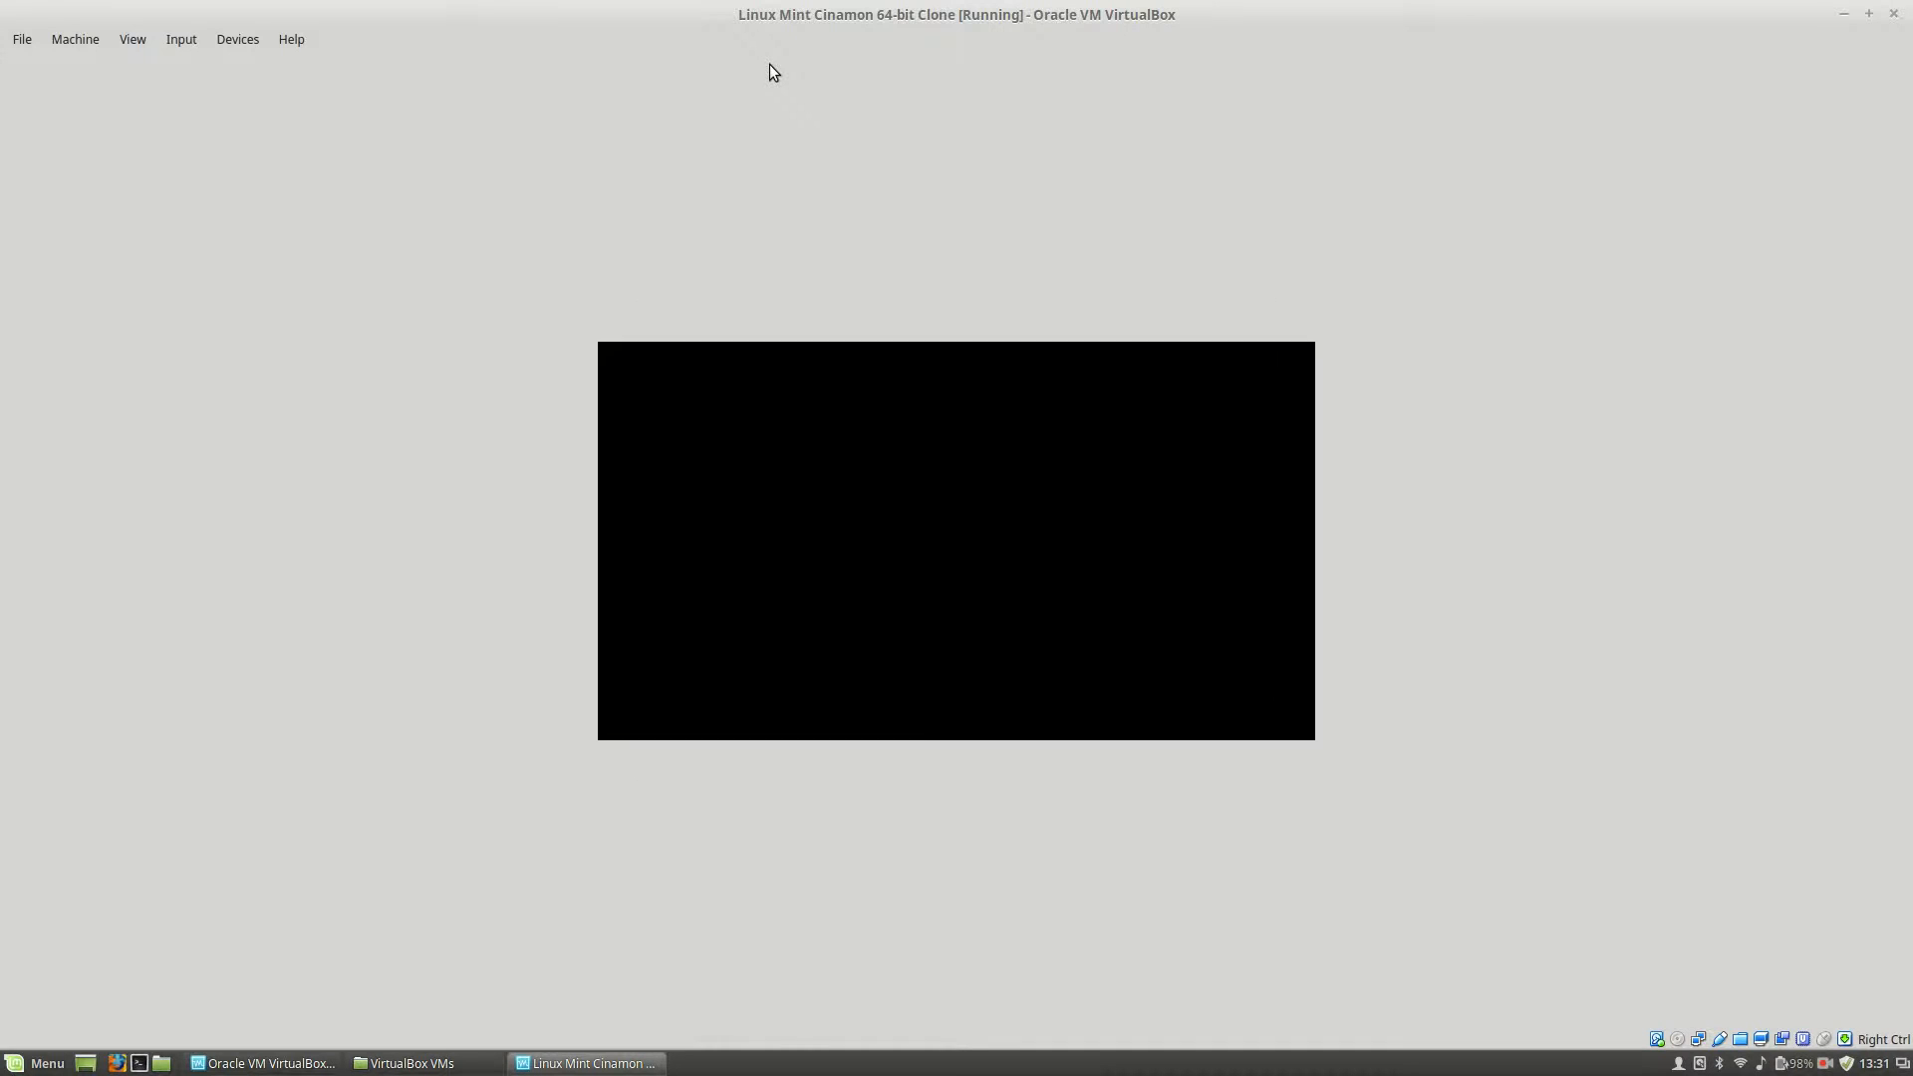
pyautogui.click(315, 1063)
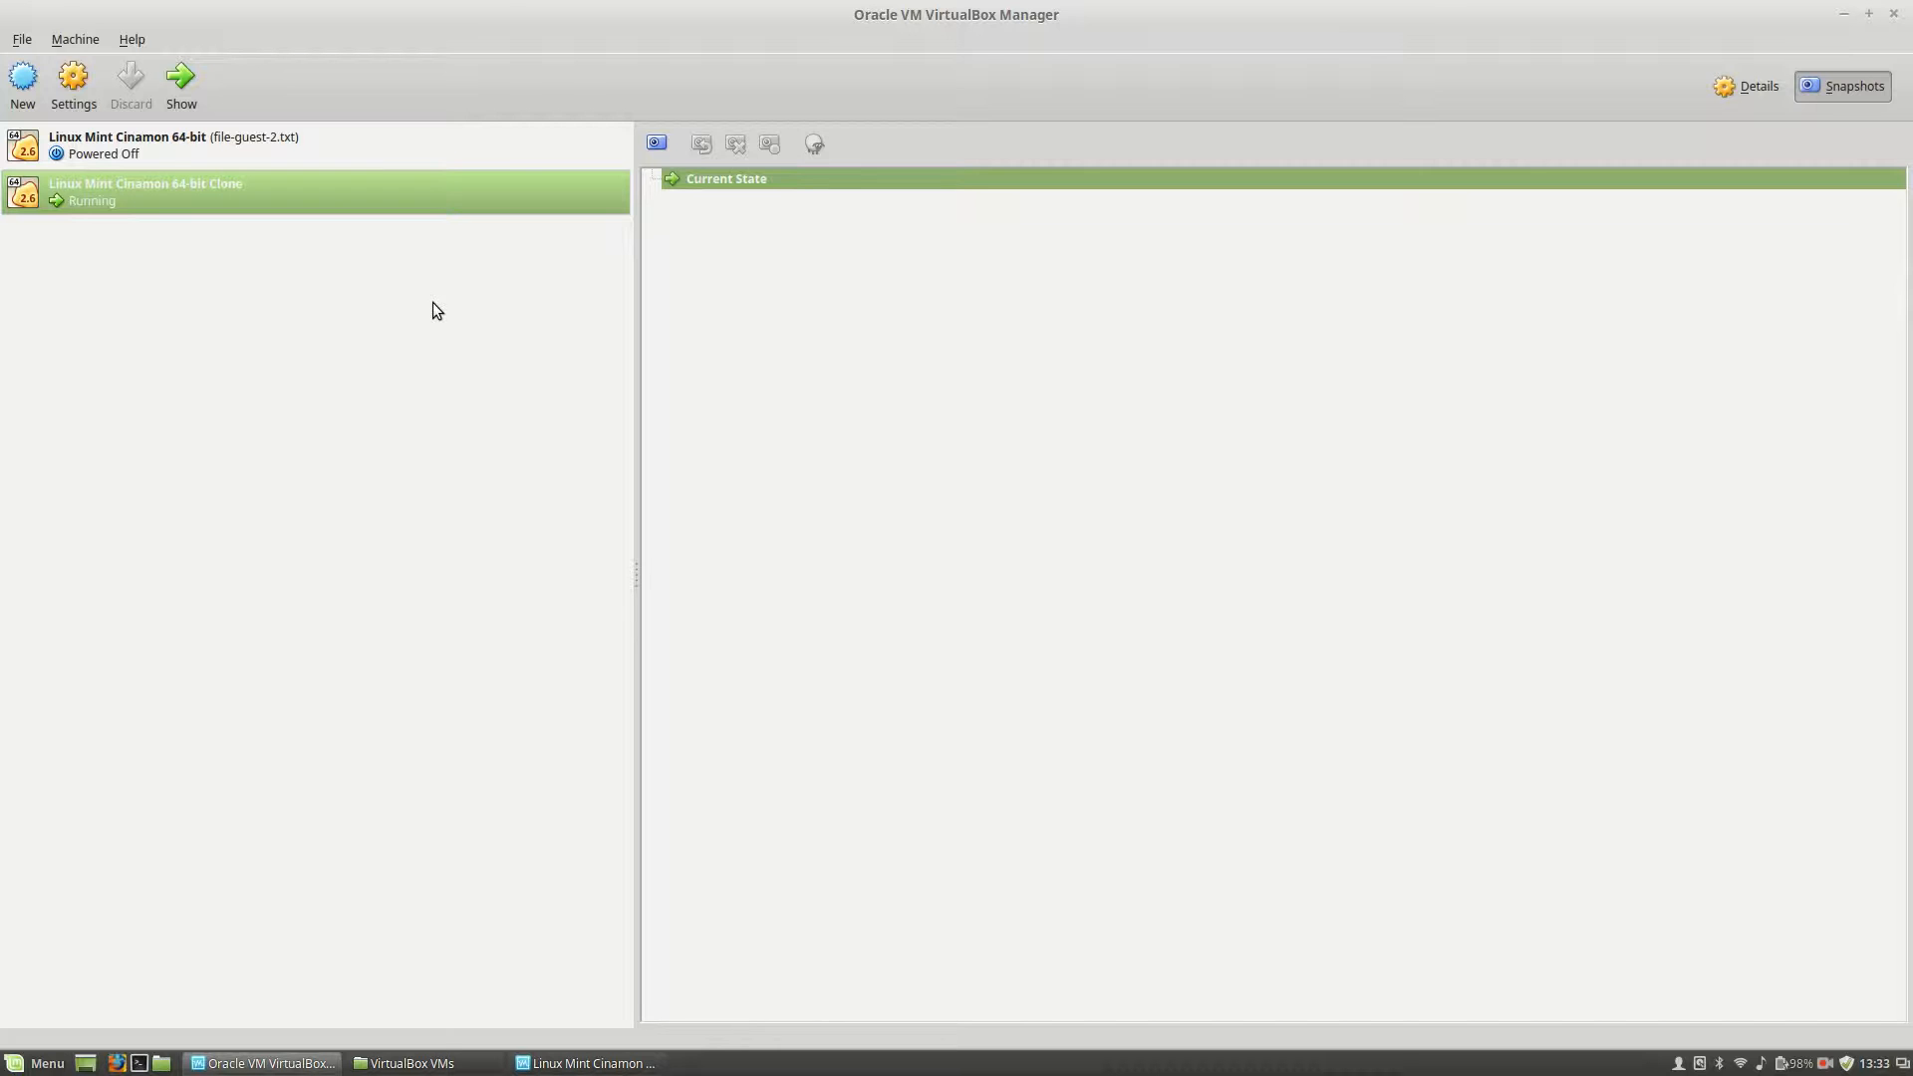
pyautogui.click(553, 1064)
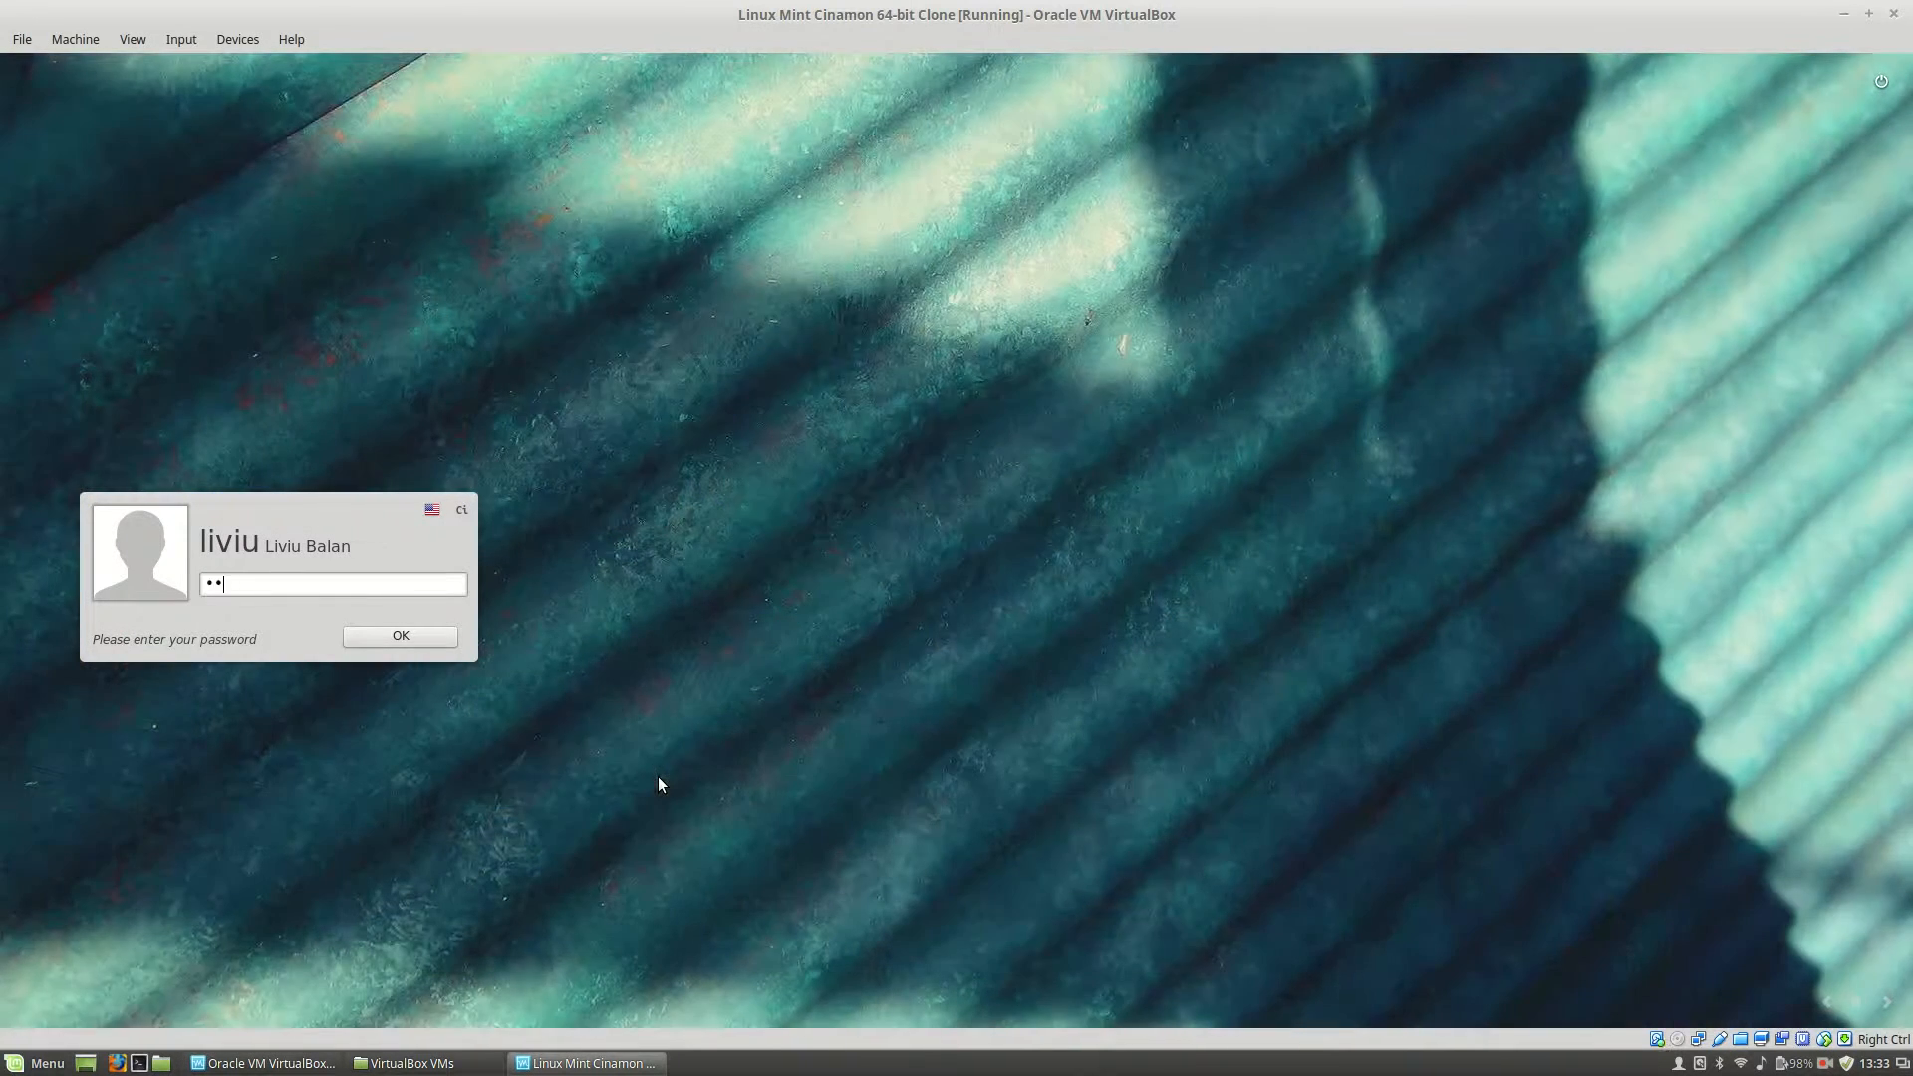
pyautogui.press('Return')
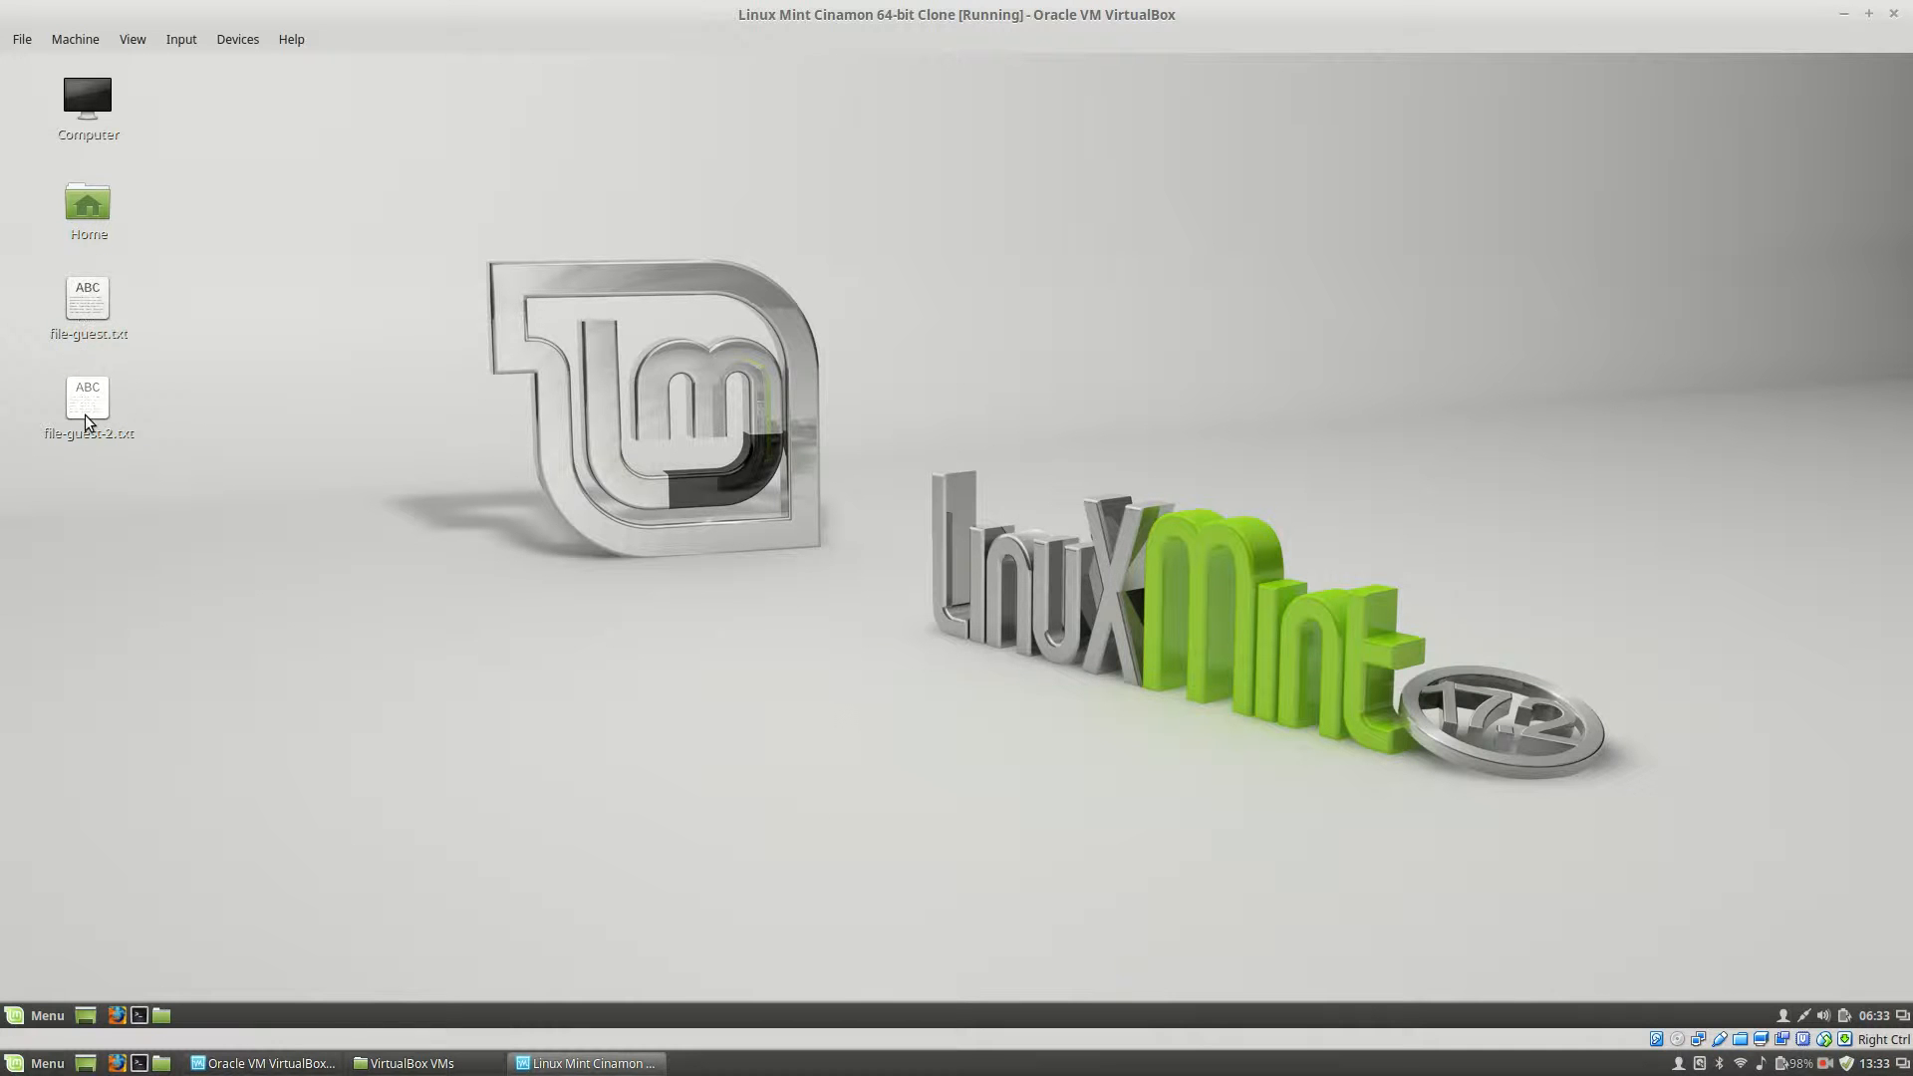
# Shut down the Linux Mint guest running in the Linux Mint Cinamon 64-bit Clone machine
pyautogui.click(42, 1015)
pyautogui.click(62, 909)
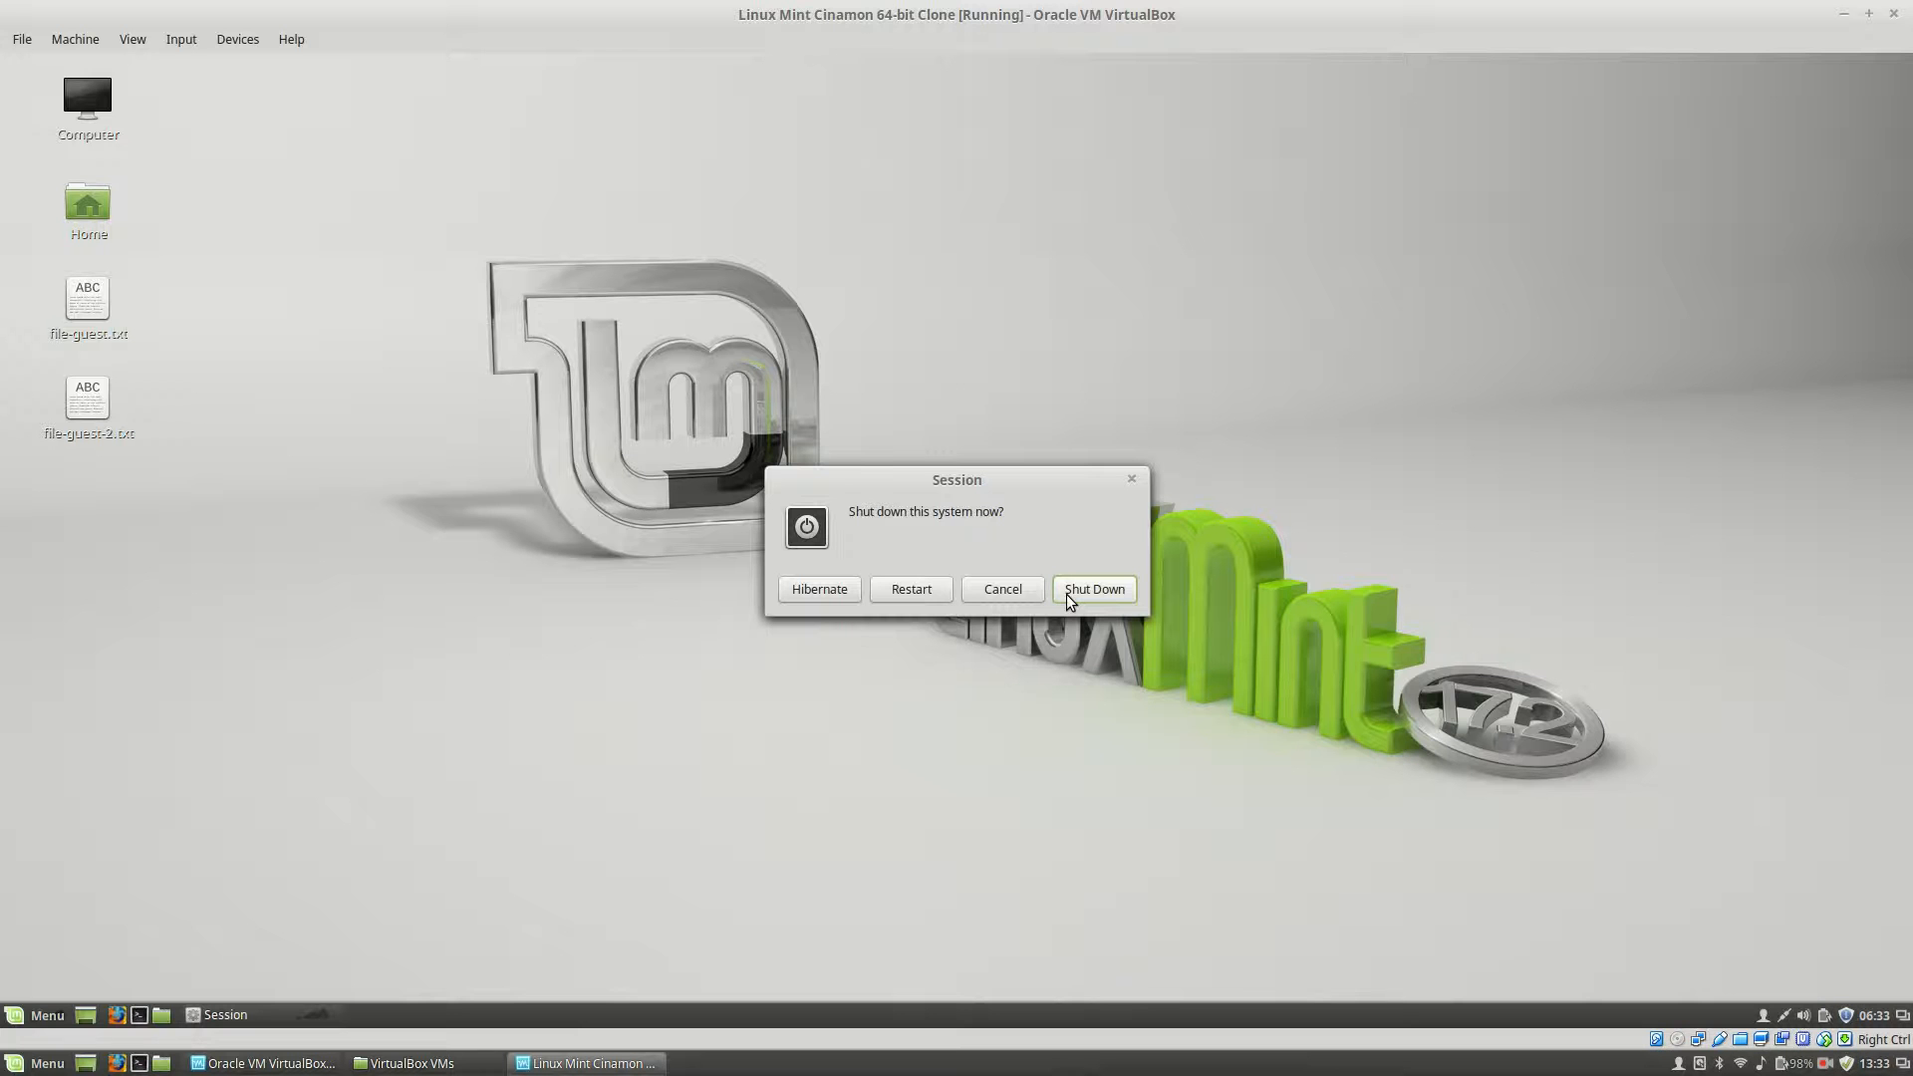
pyautogui.click(1068, 596)
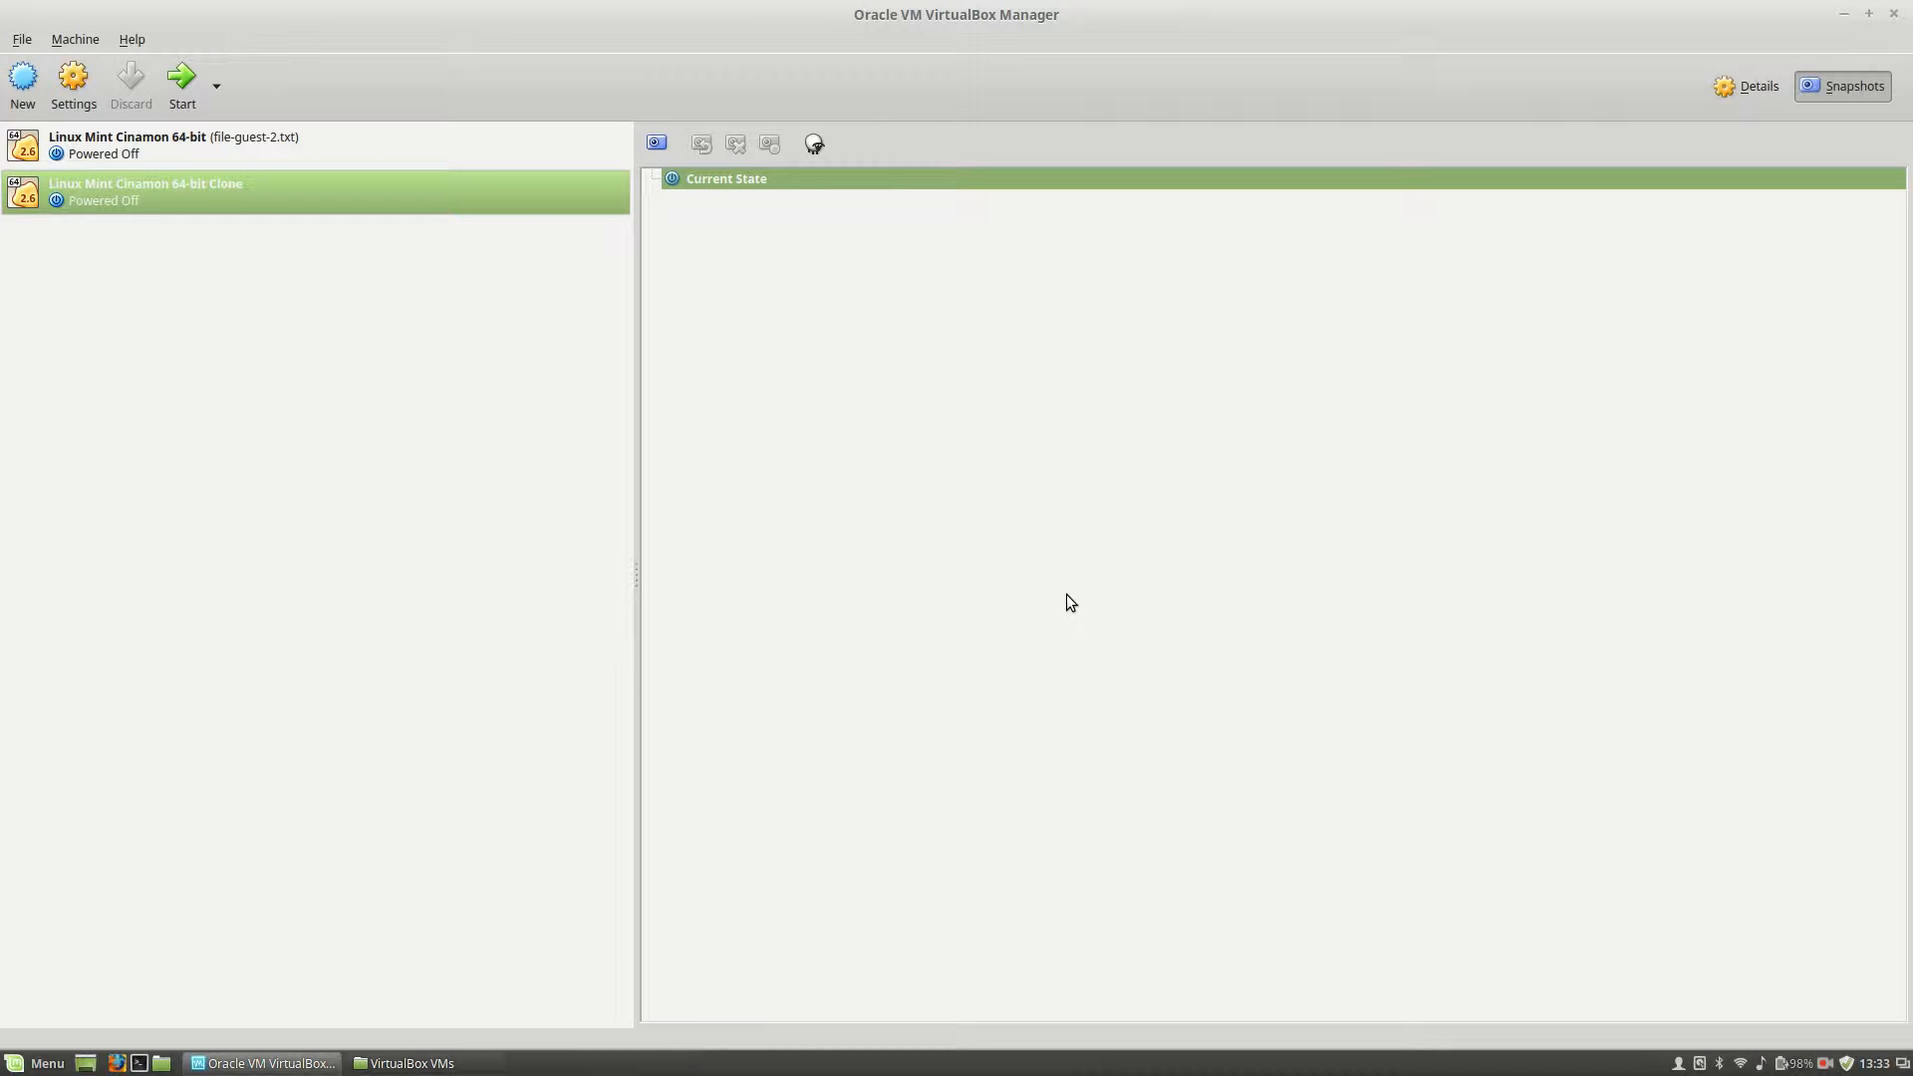
# Make a full clone of the "file-guest.txt + unsaved content" snapshot, current machine state only, named "Linux Mint Cinamon 64-bit Clone file-guest.txt"
pyautogui.click(277, 161)
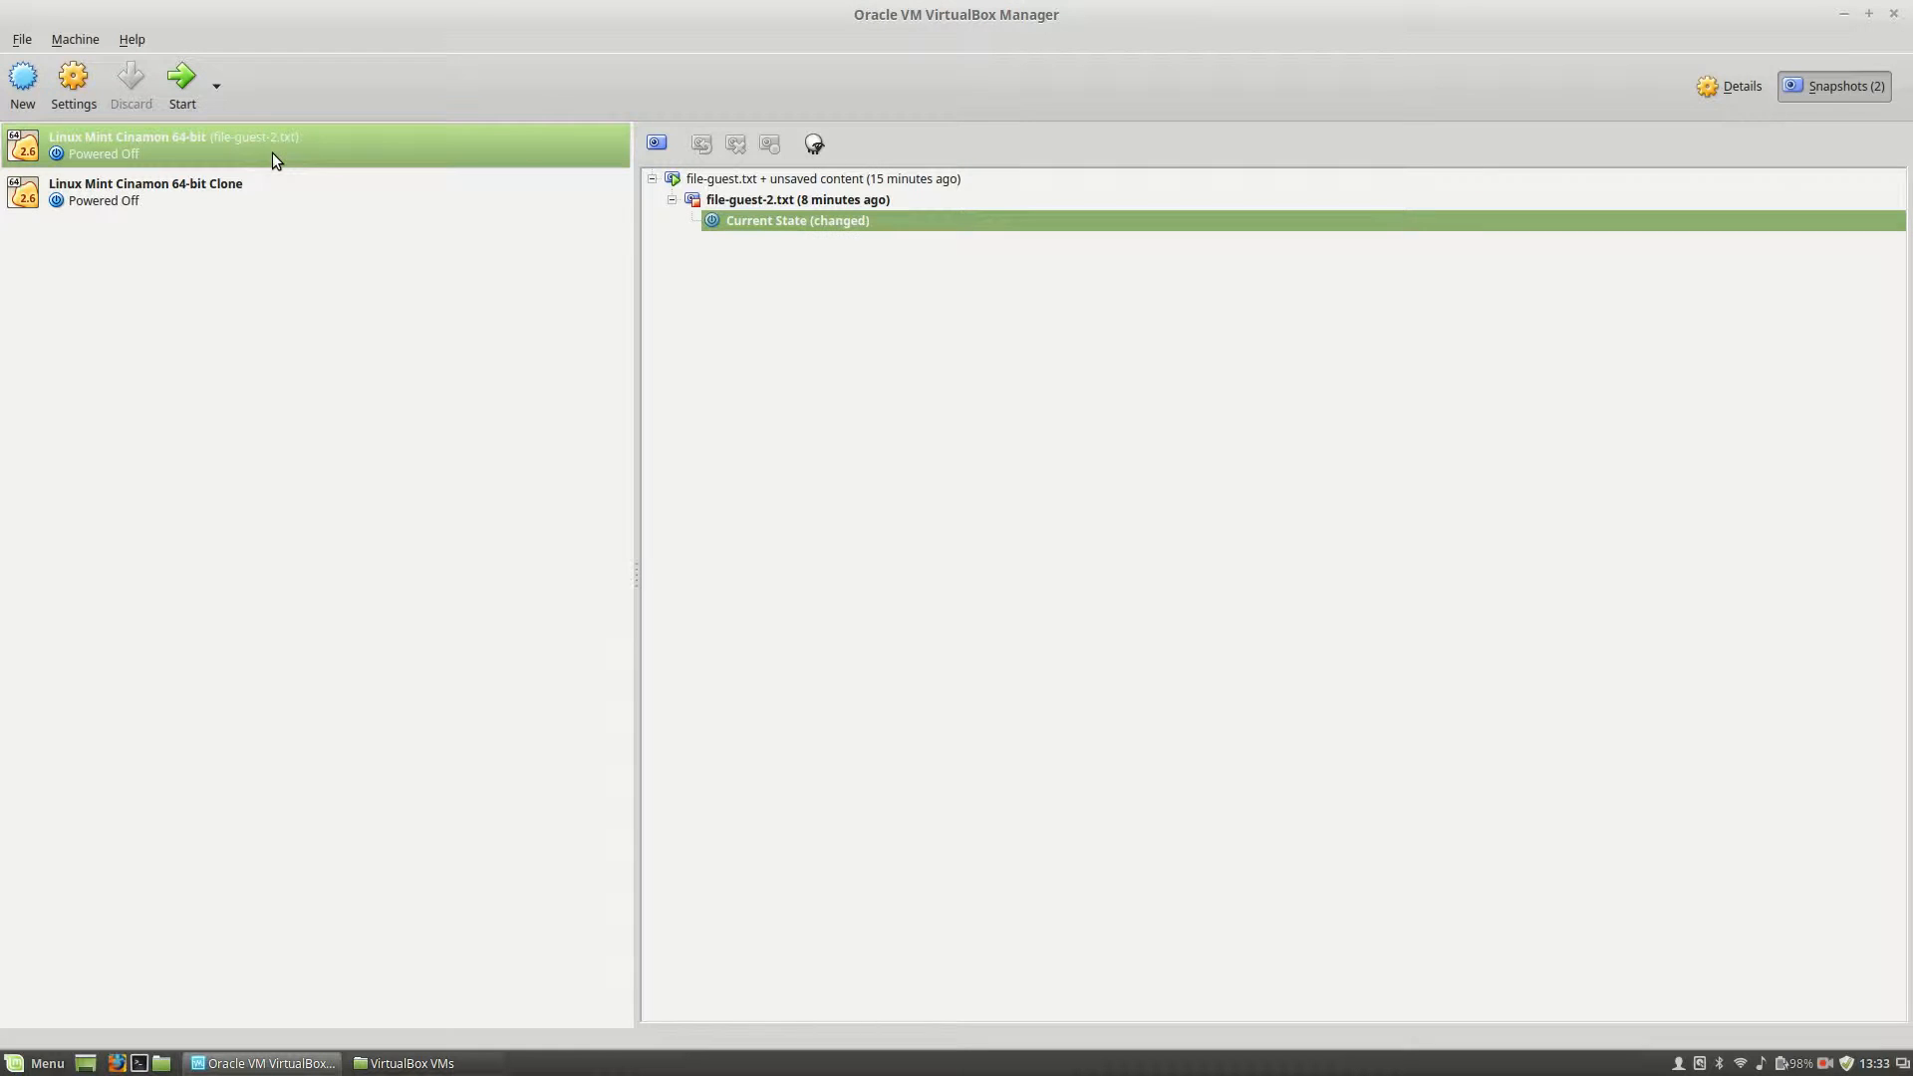
pyautogui.click(783, 178)
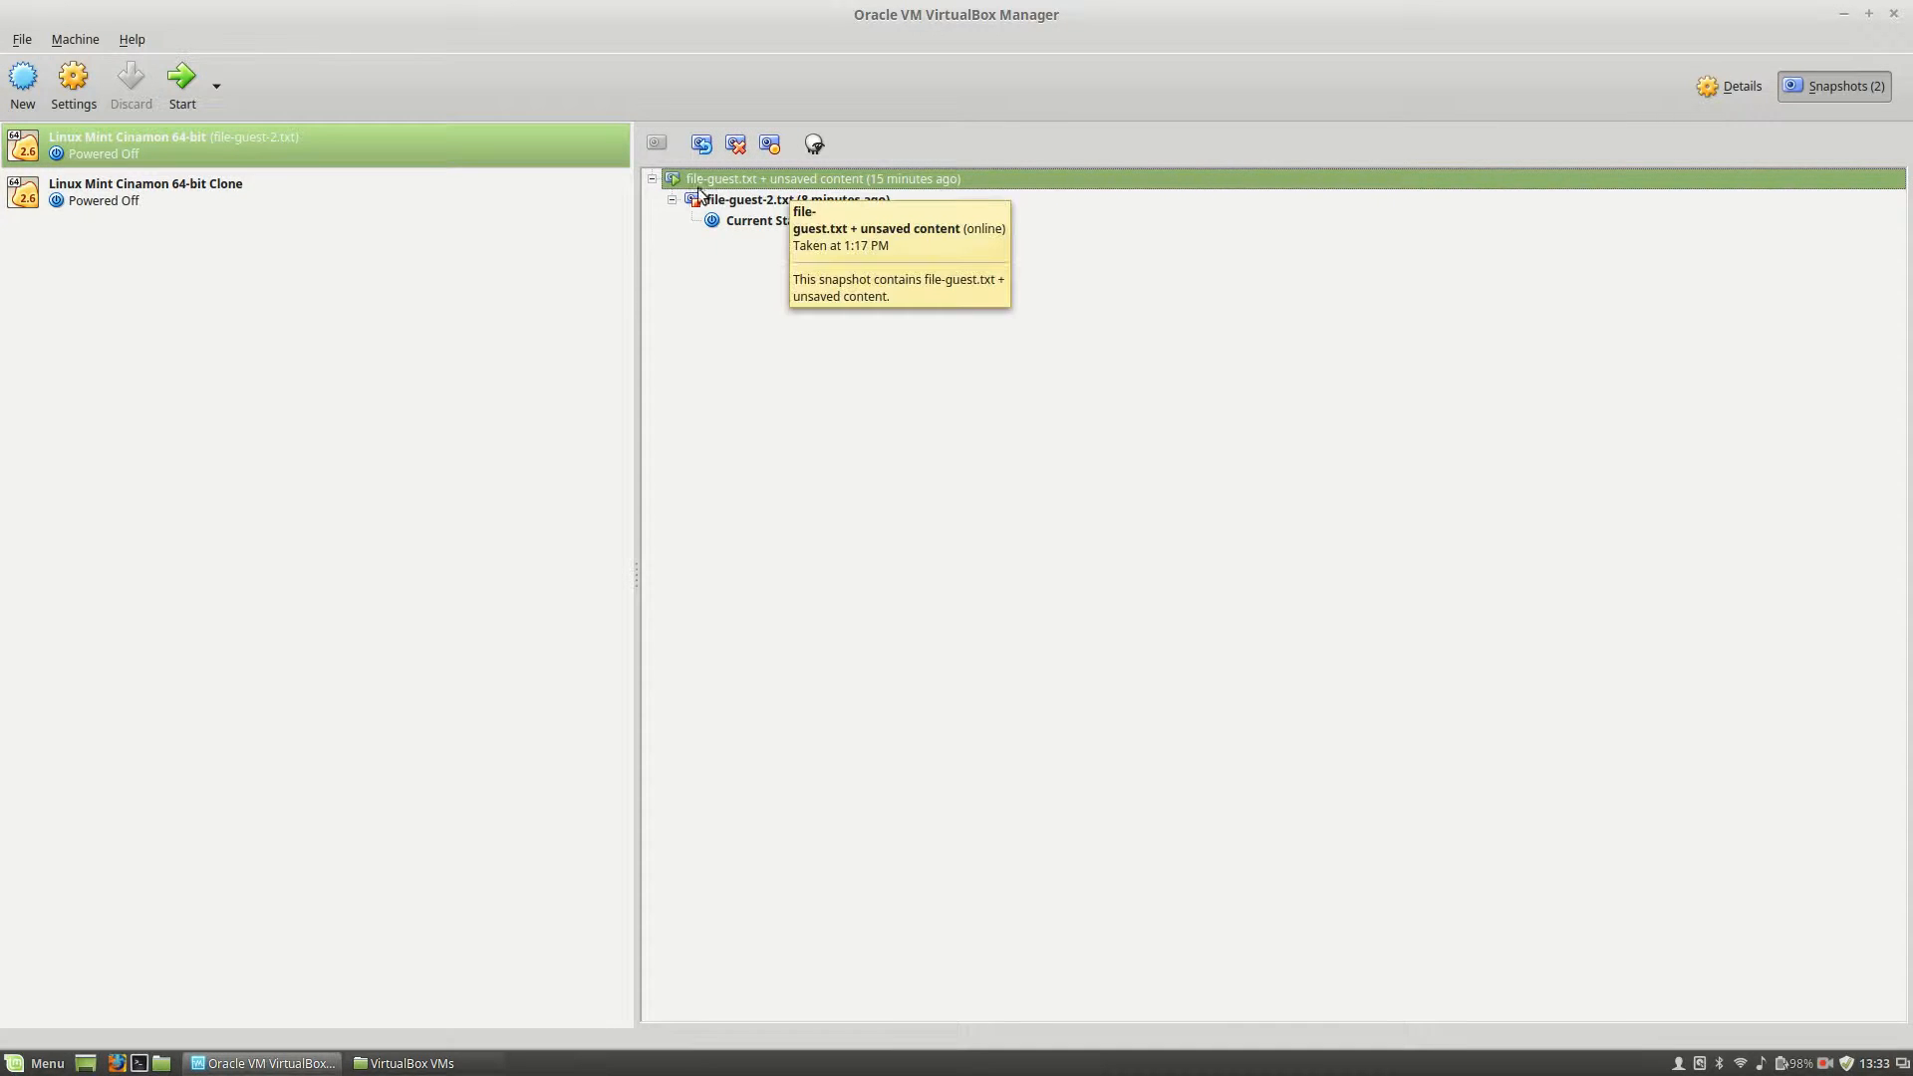
pyautogui.rightClick(749, 185)
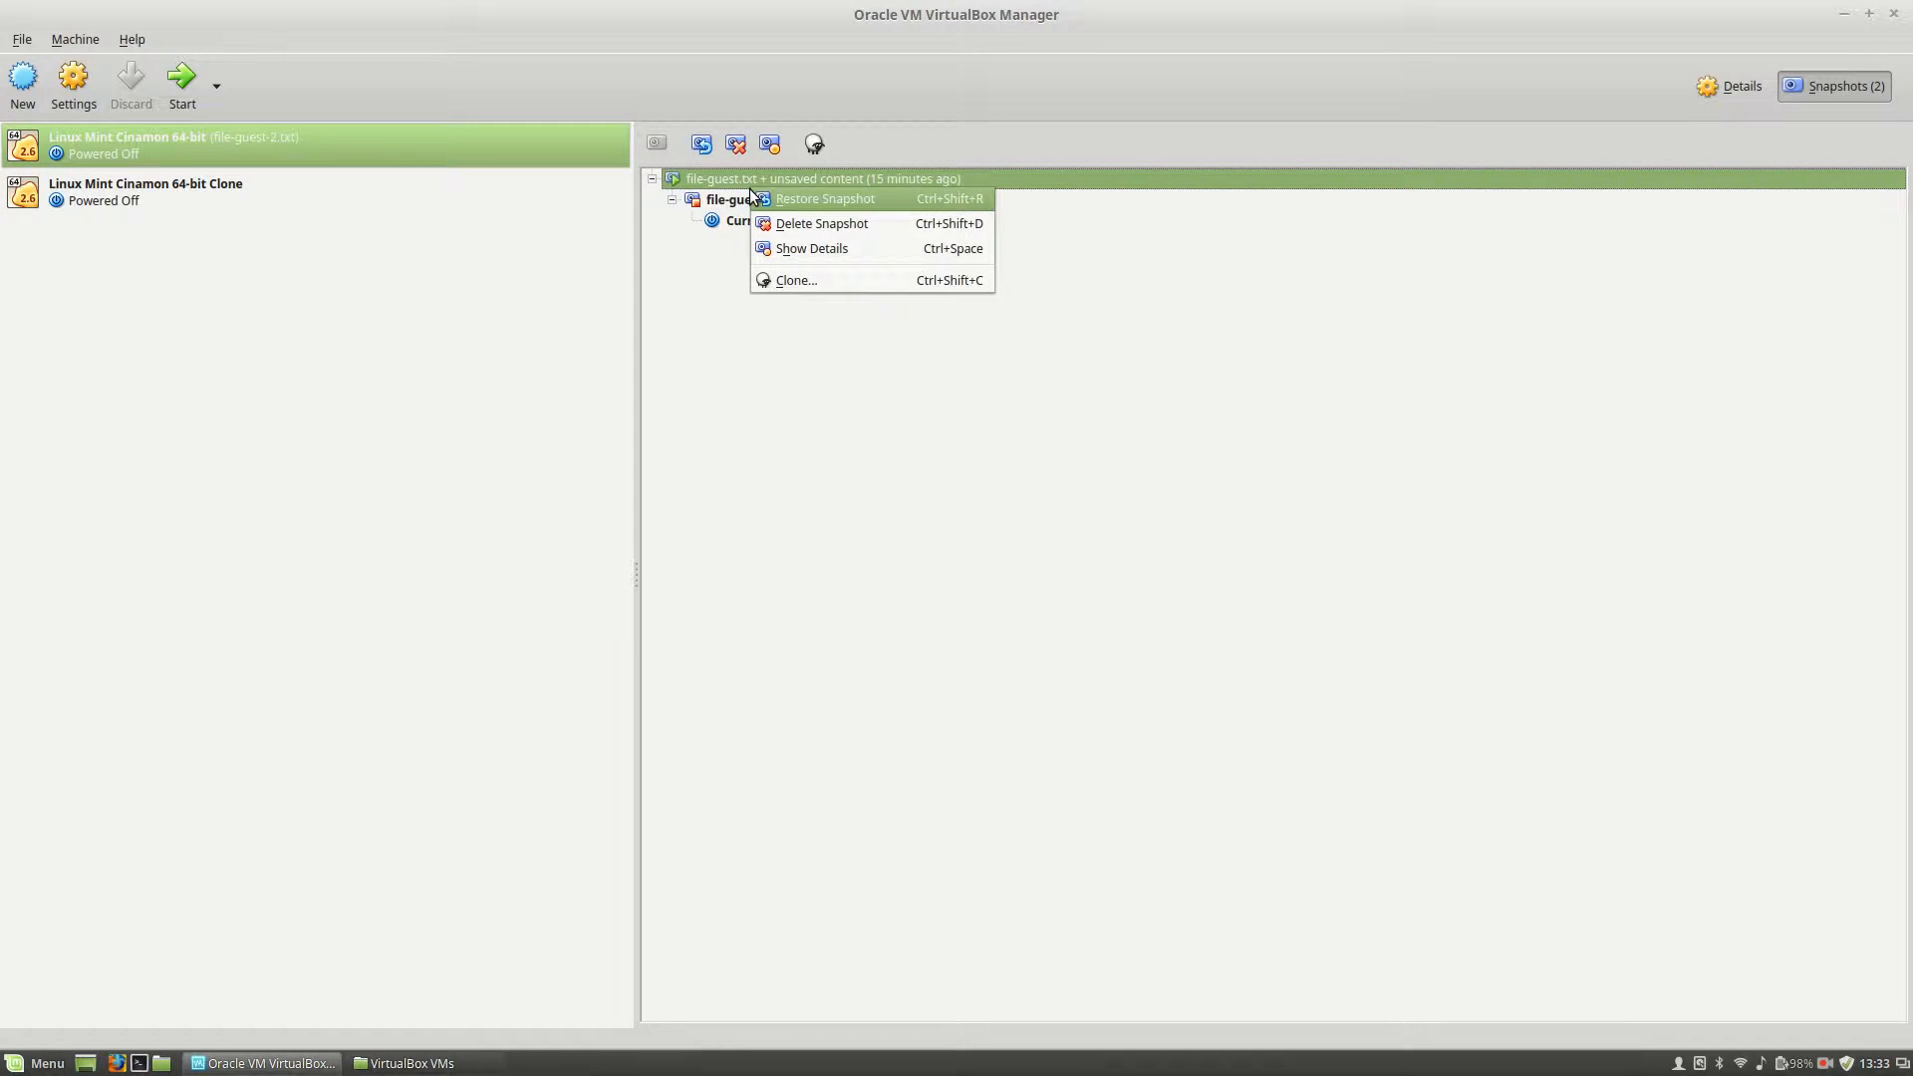
pyautogui.click(779, 283)
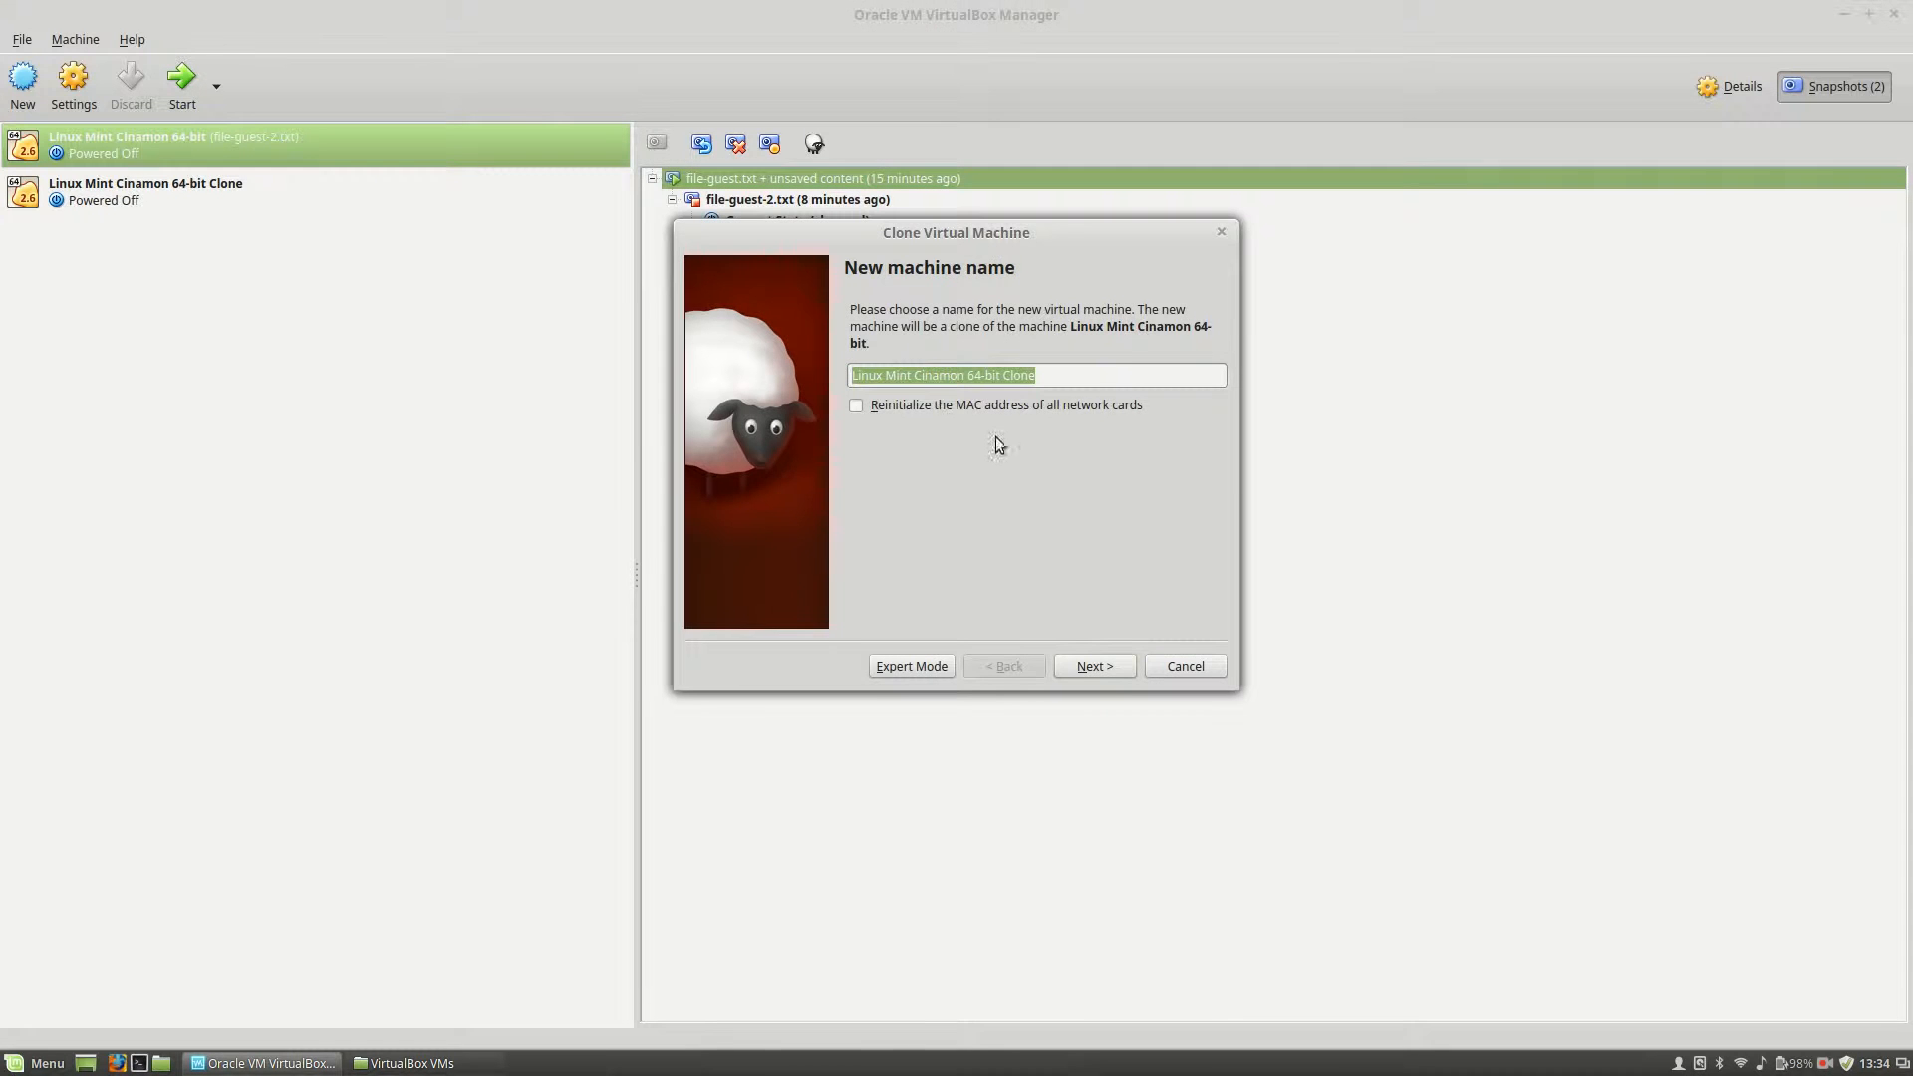
pyautogui.press('End')
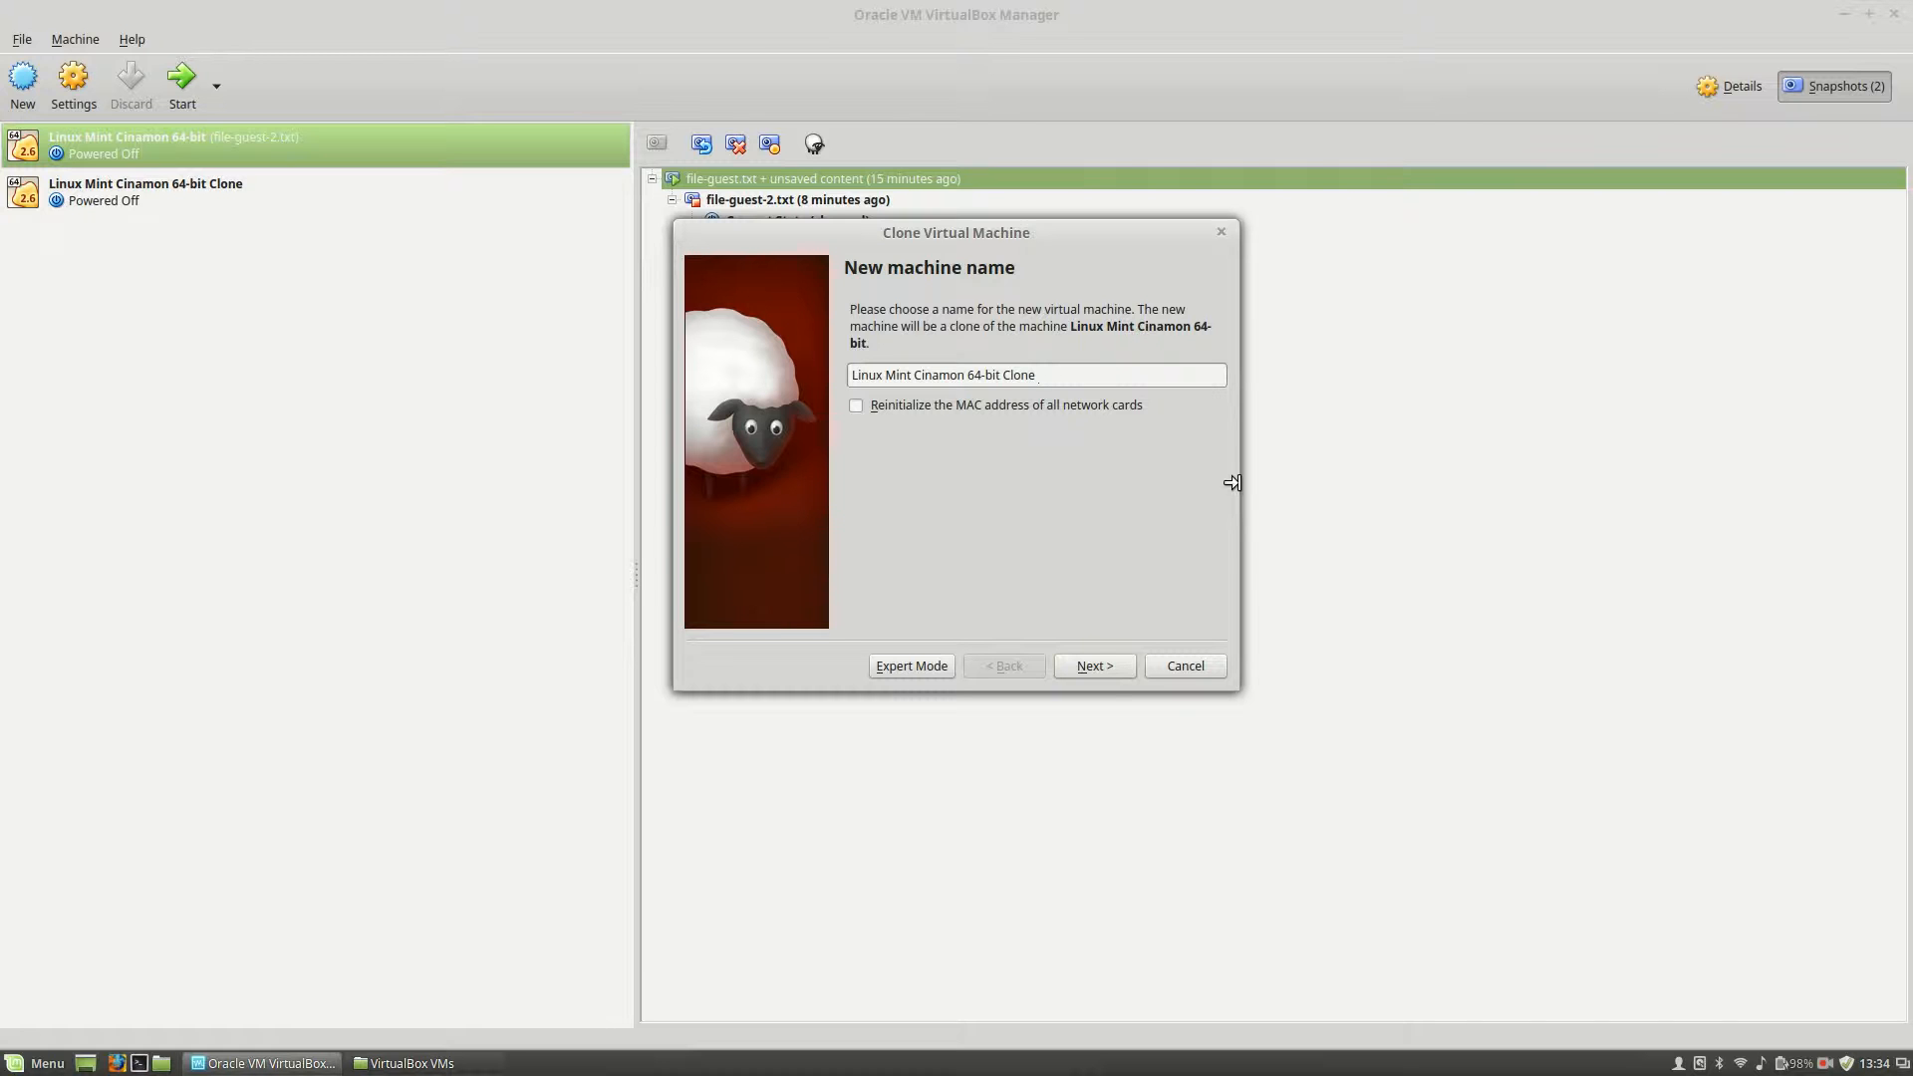
pyautogui.write('file-guest.txt')
pyautogui.click(1114, 668)
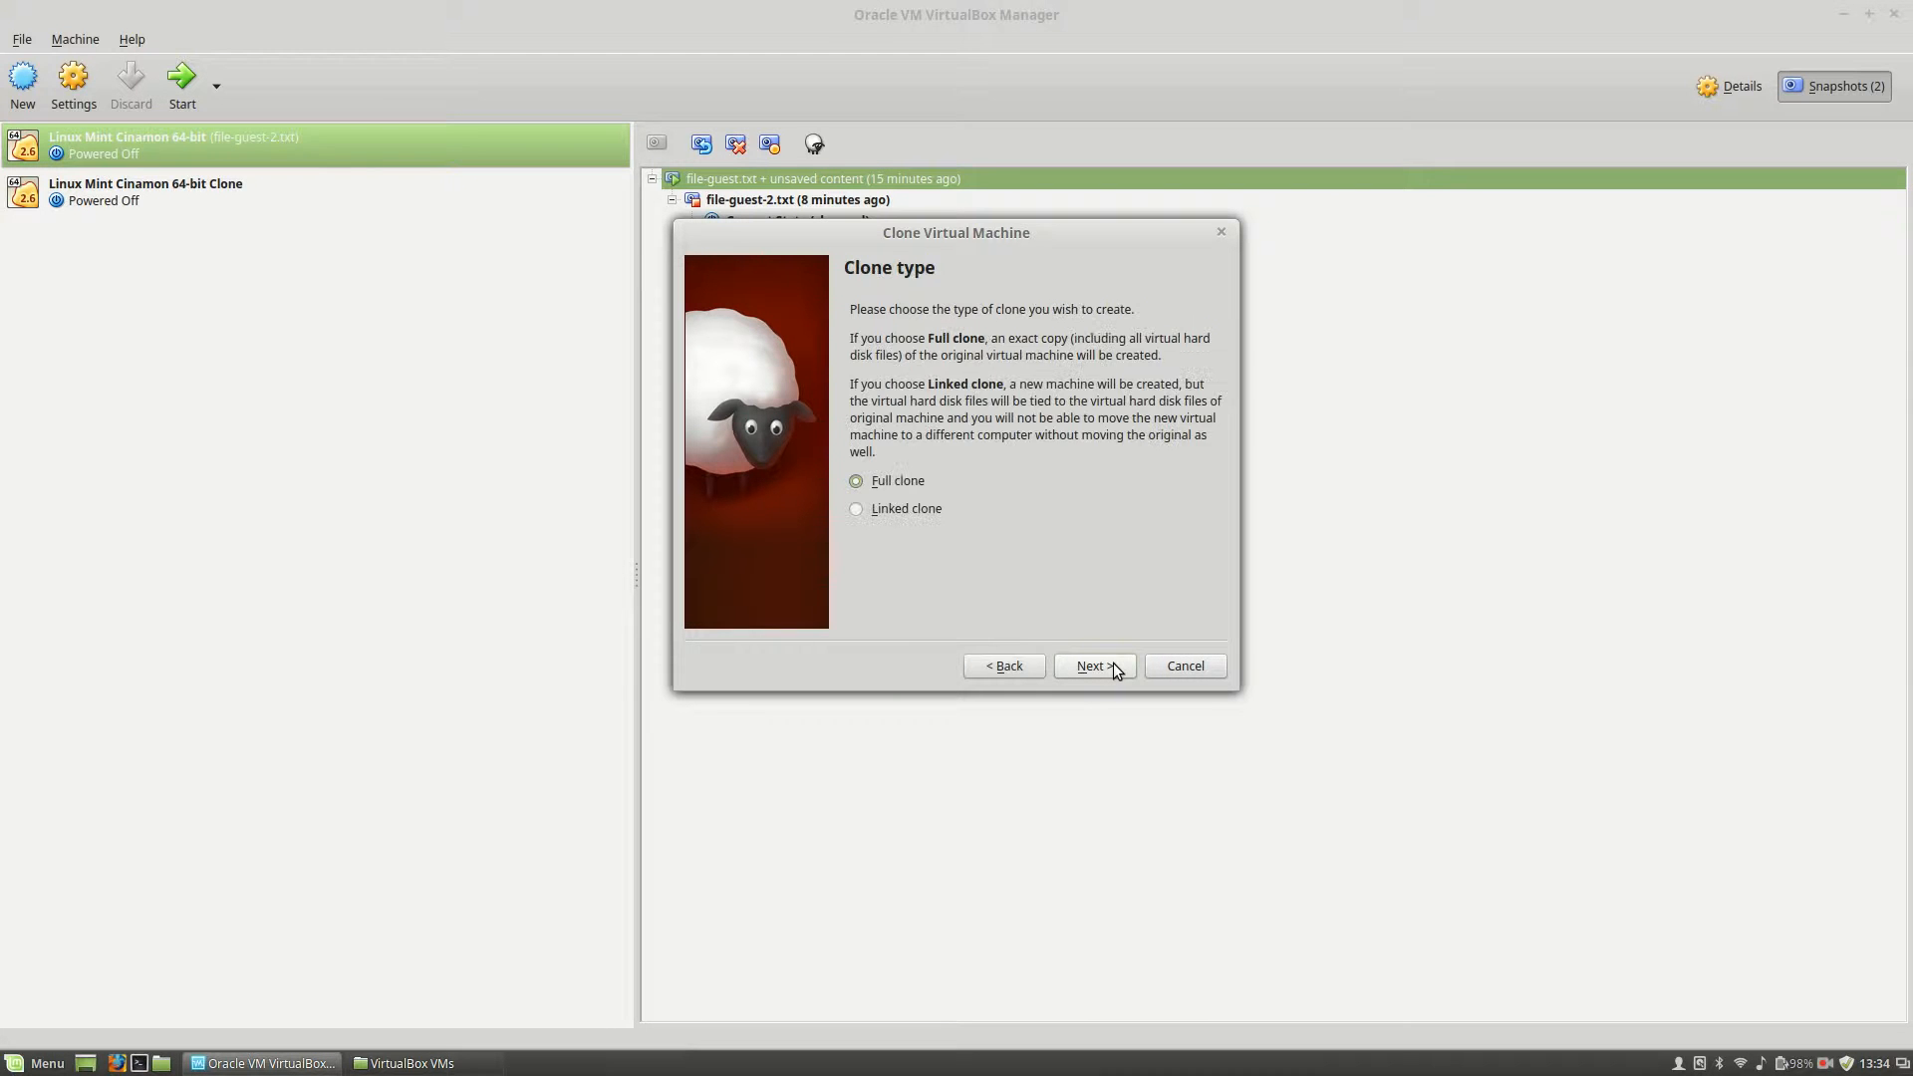
pyautogui.click(1114, 666)
pyautogui.click(1114, 666)
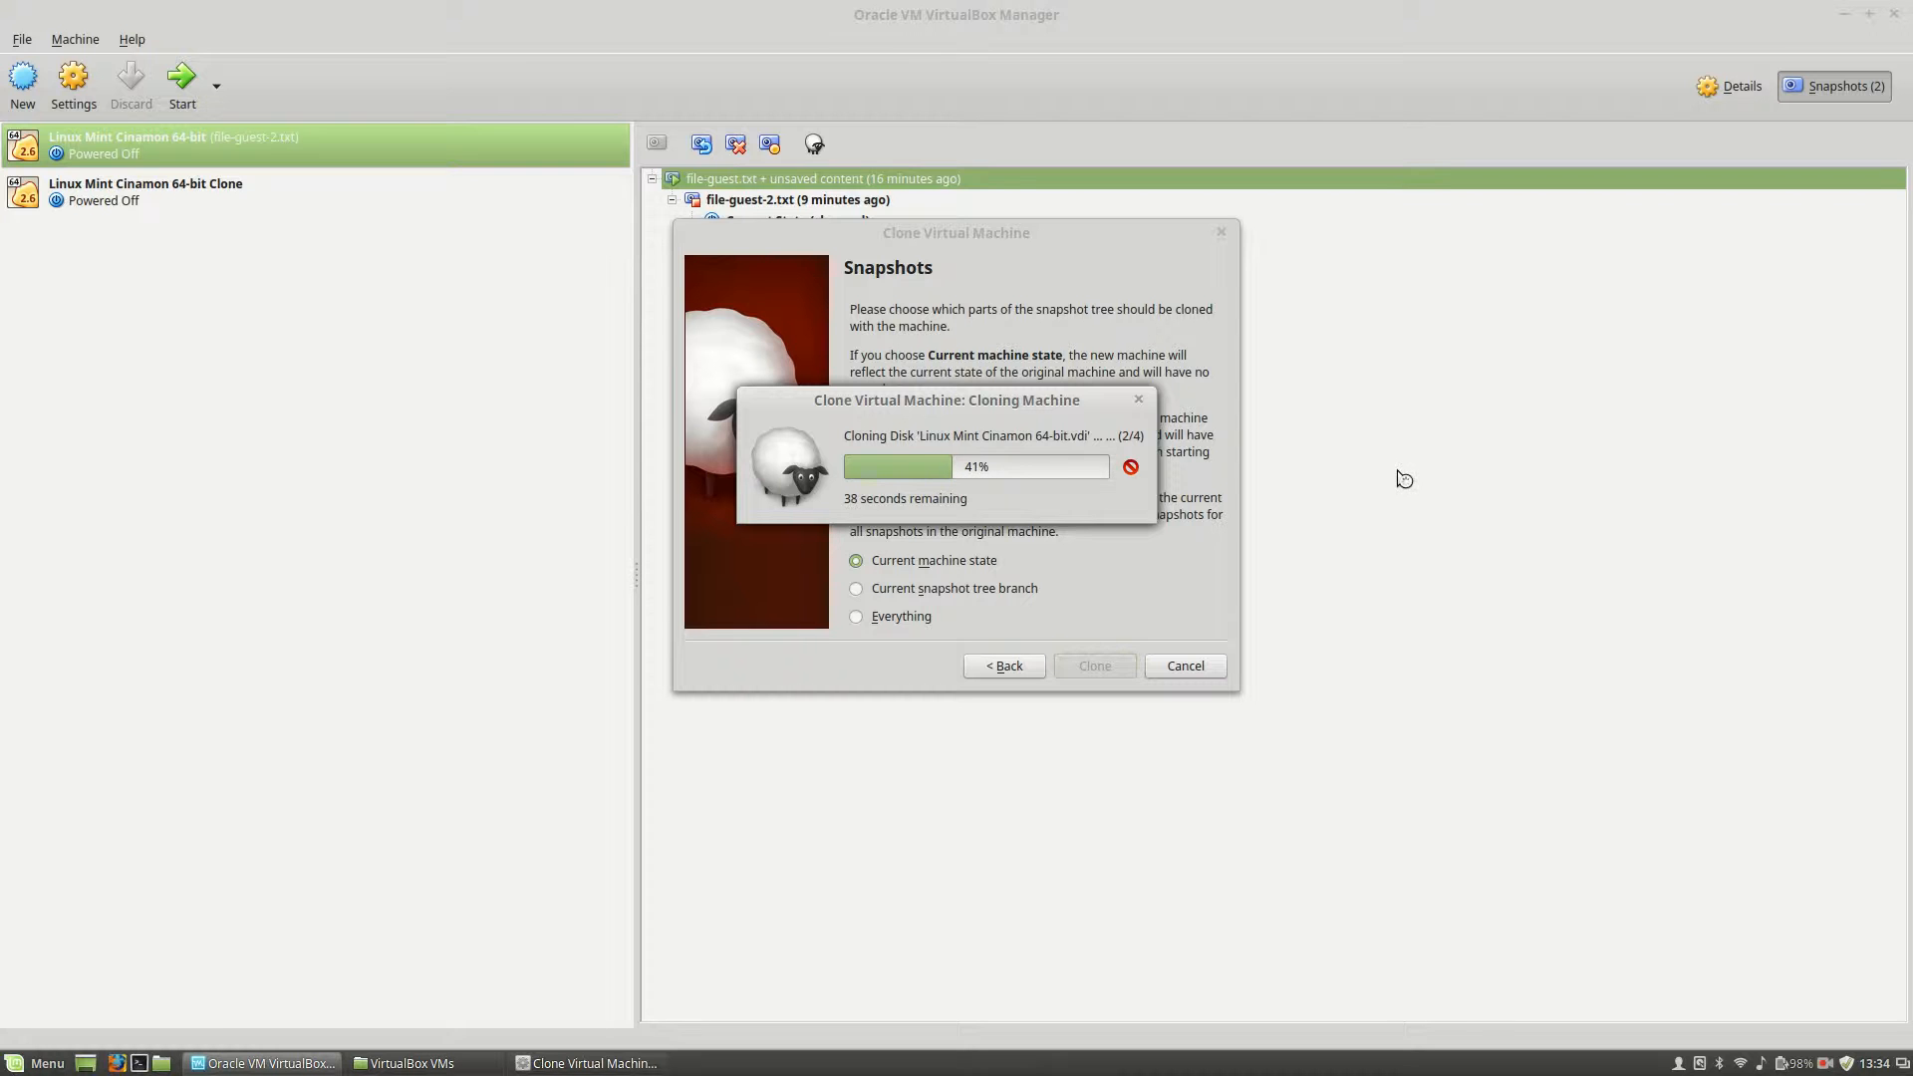
# Look for the new clone's folder in the VirtualBox VMs folder, and minimize the file manager
pyautogui.click(476, 1064)
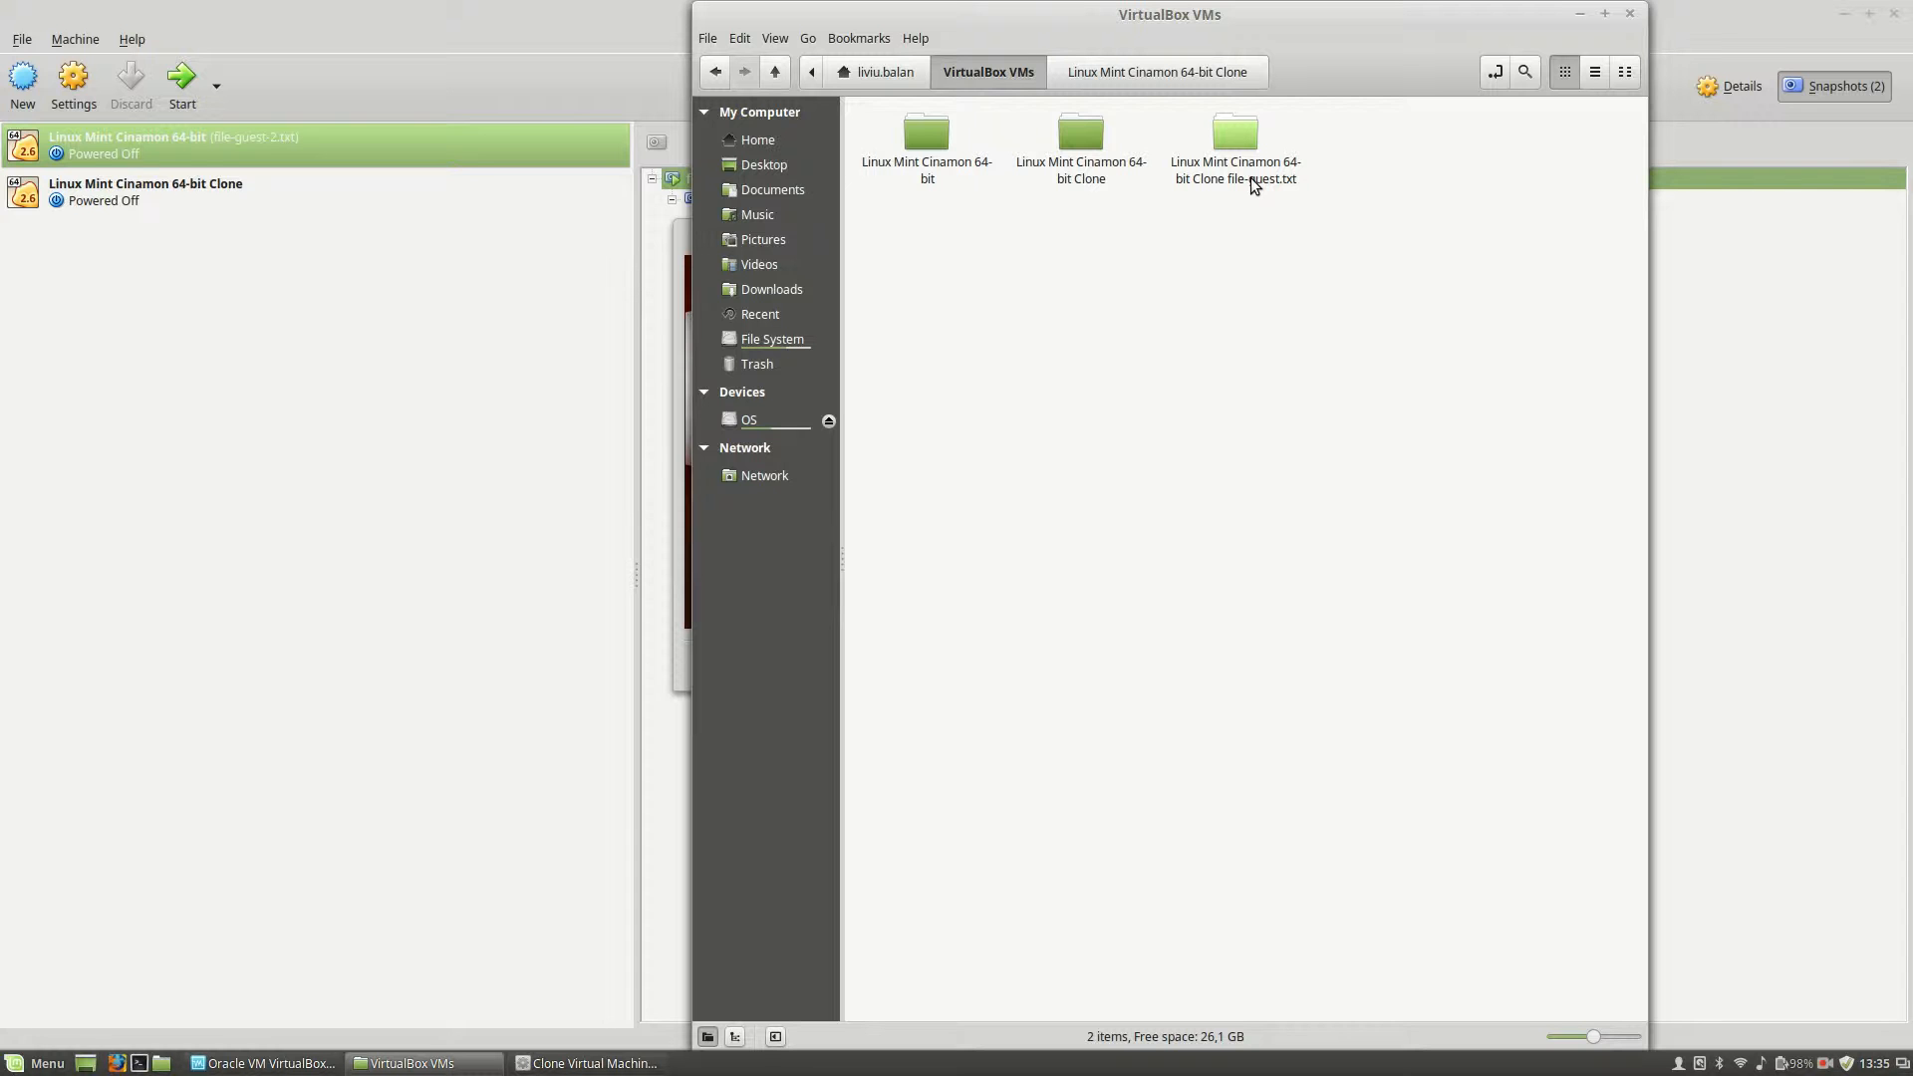
pyautogui.click(462, 1063)
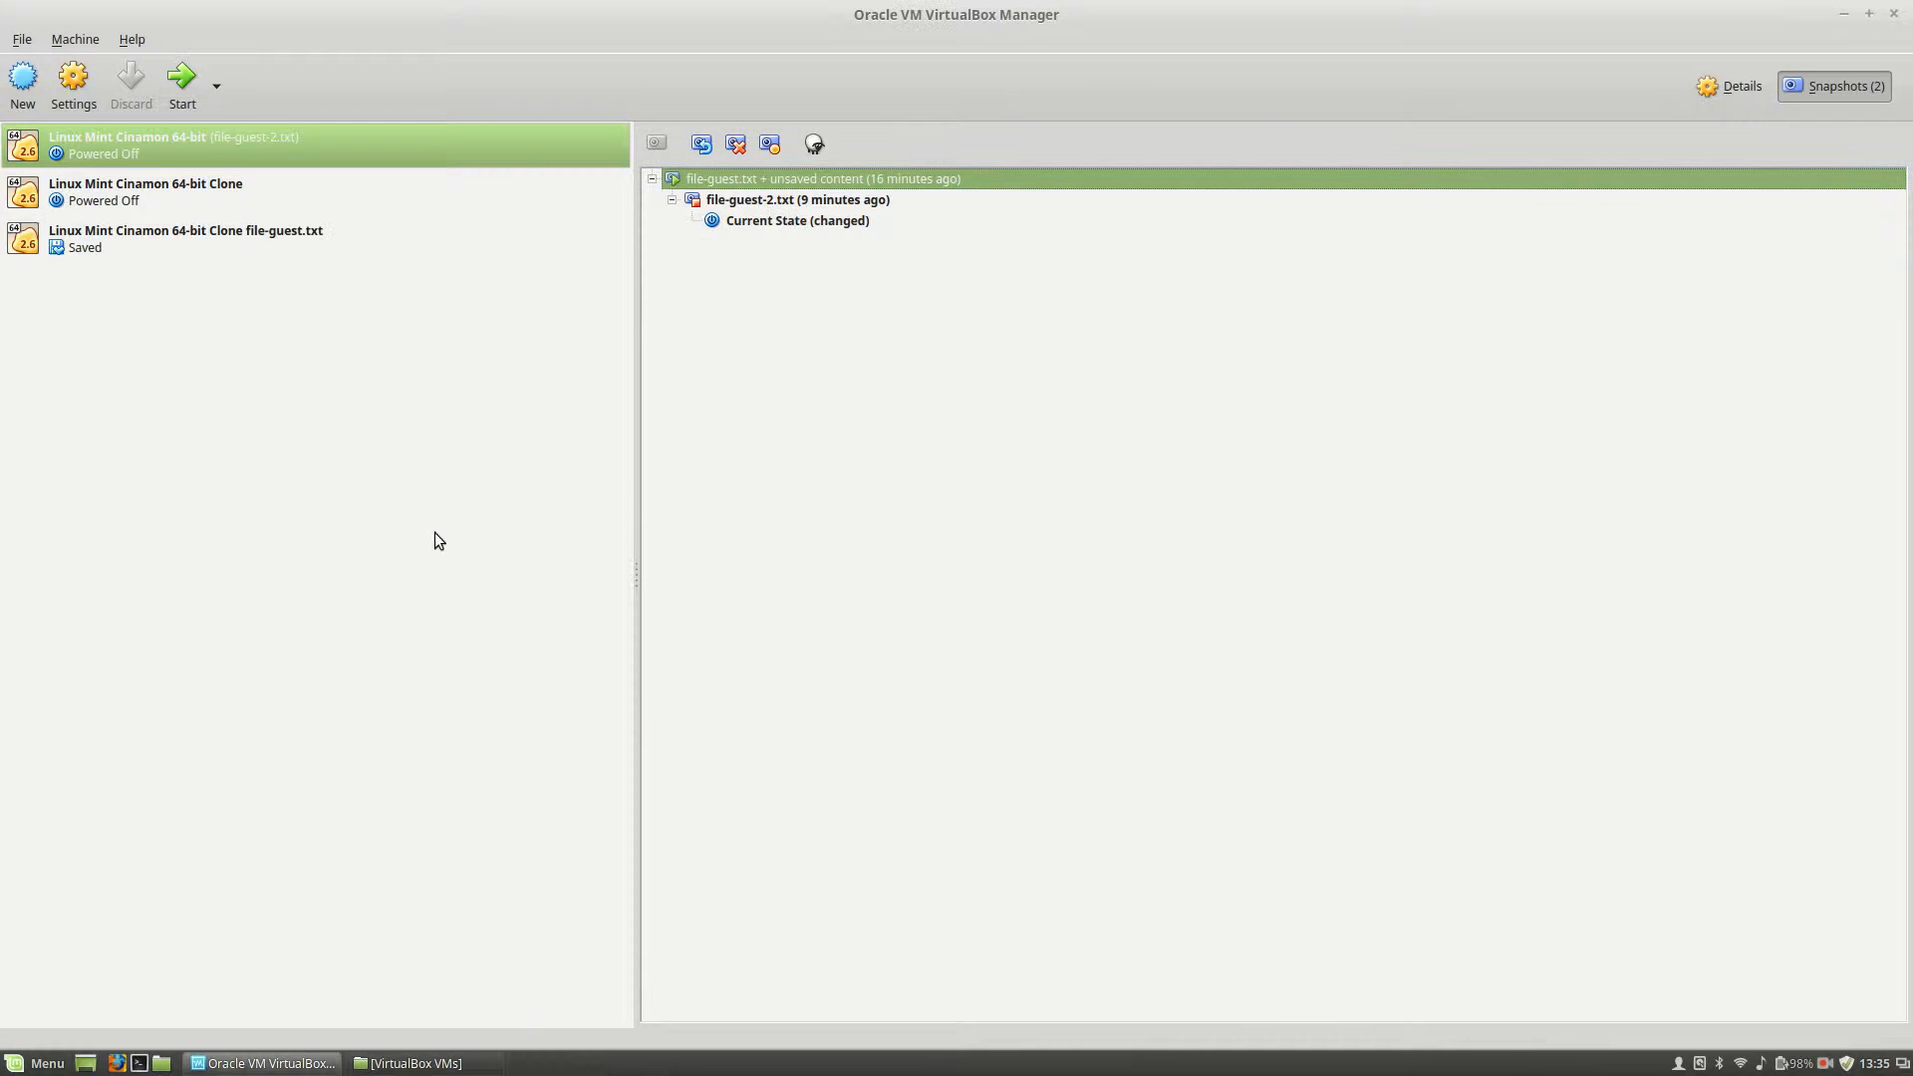
# Start the Linux Mint Cinamon 64-bit Clone file-guest.txt machine and close the guest's open file-guest.txt document without saving
pyautogui.click(234, 245)
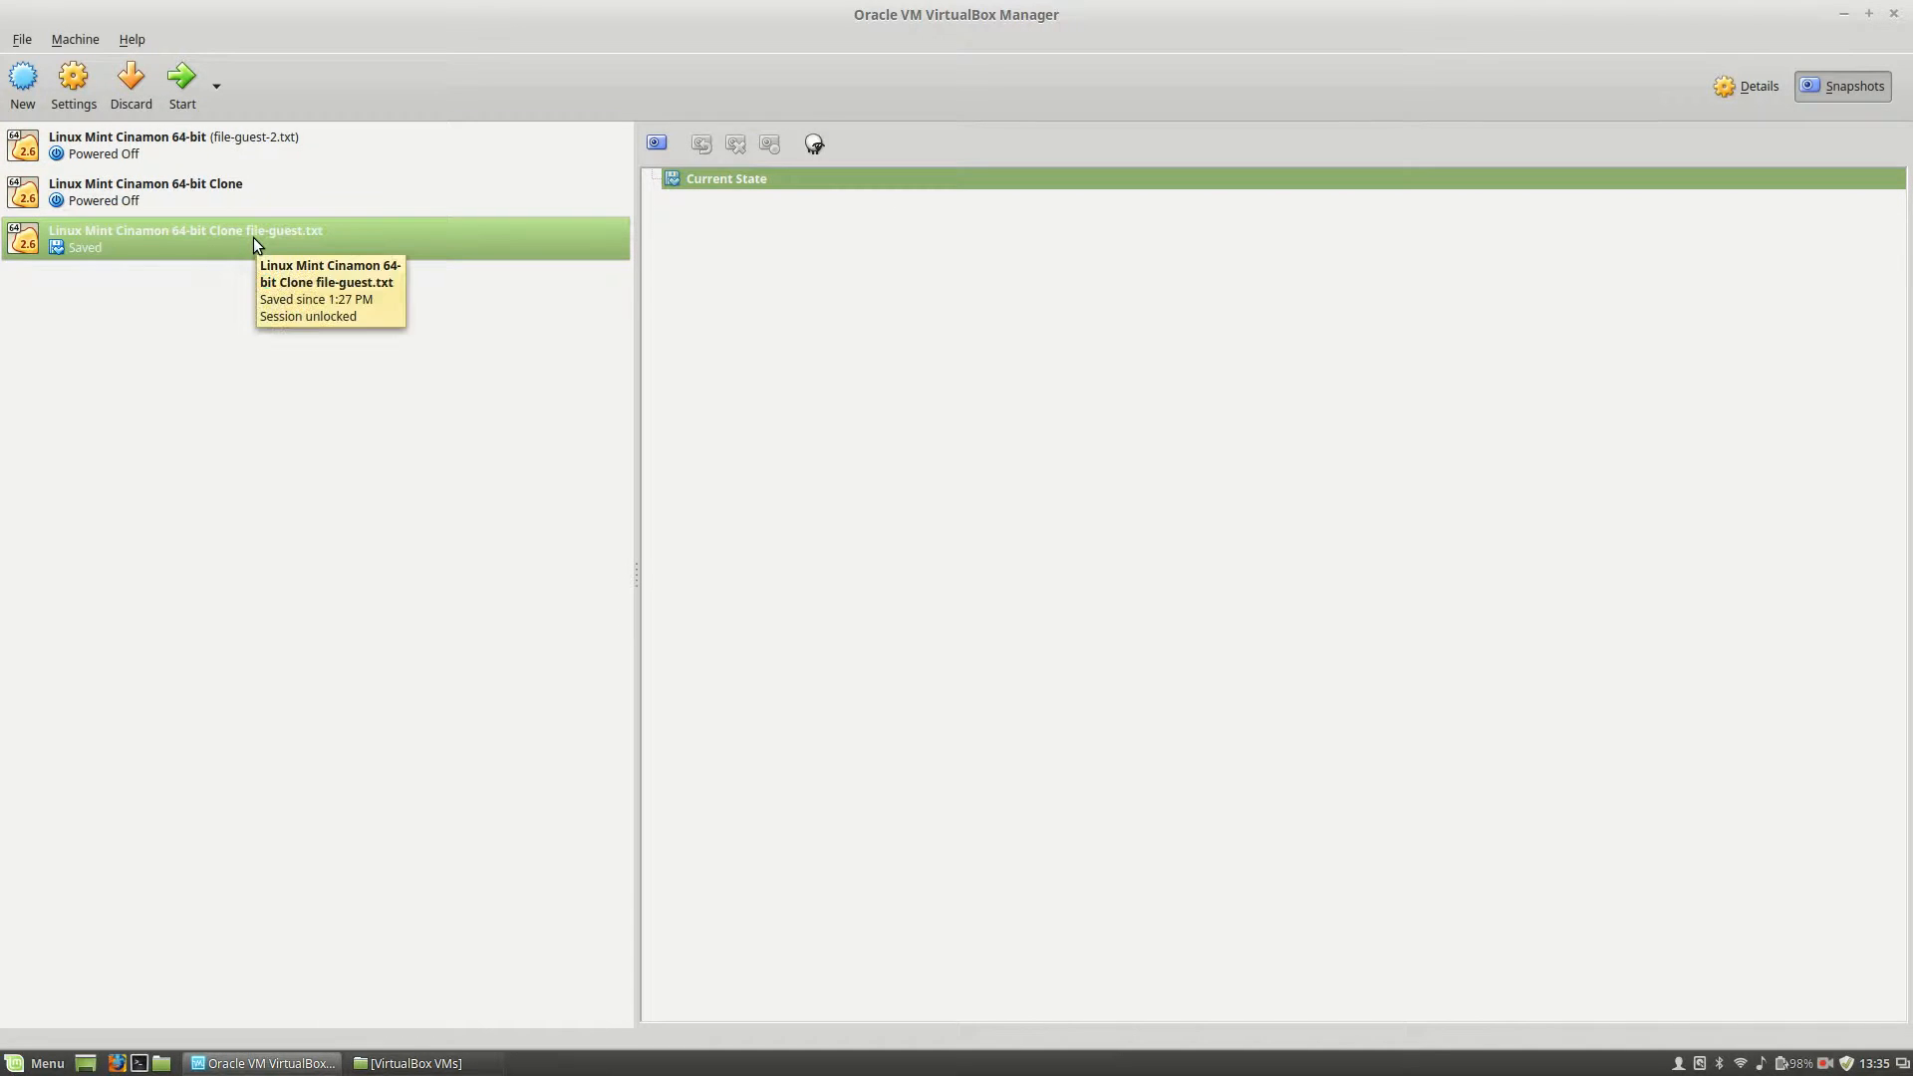
pyautogui.click(171, 98)
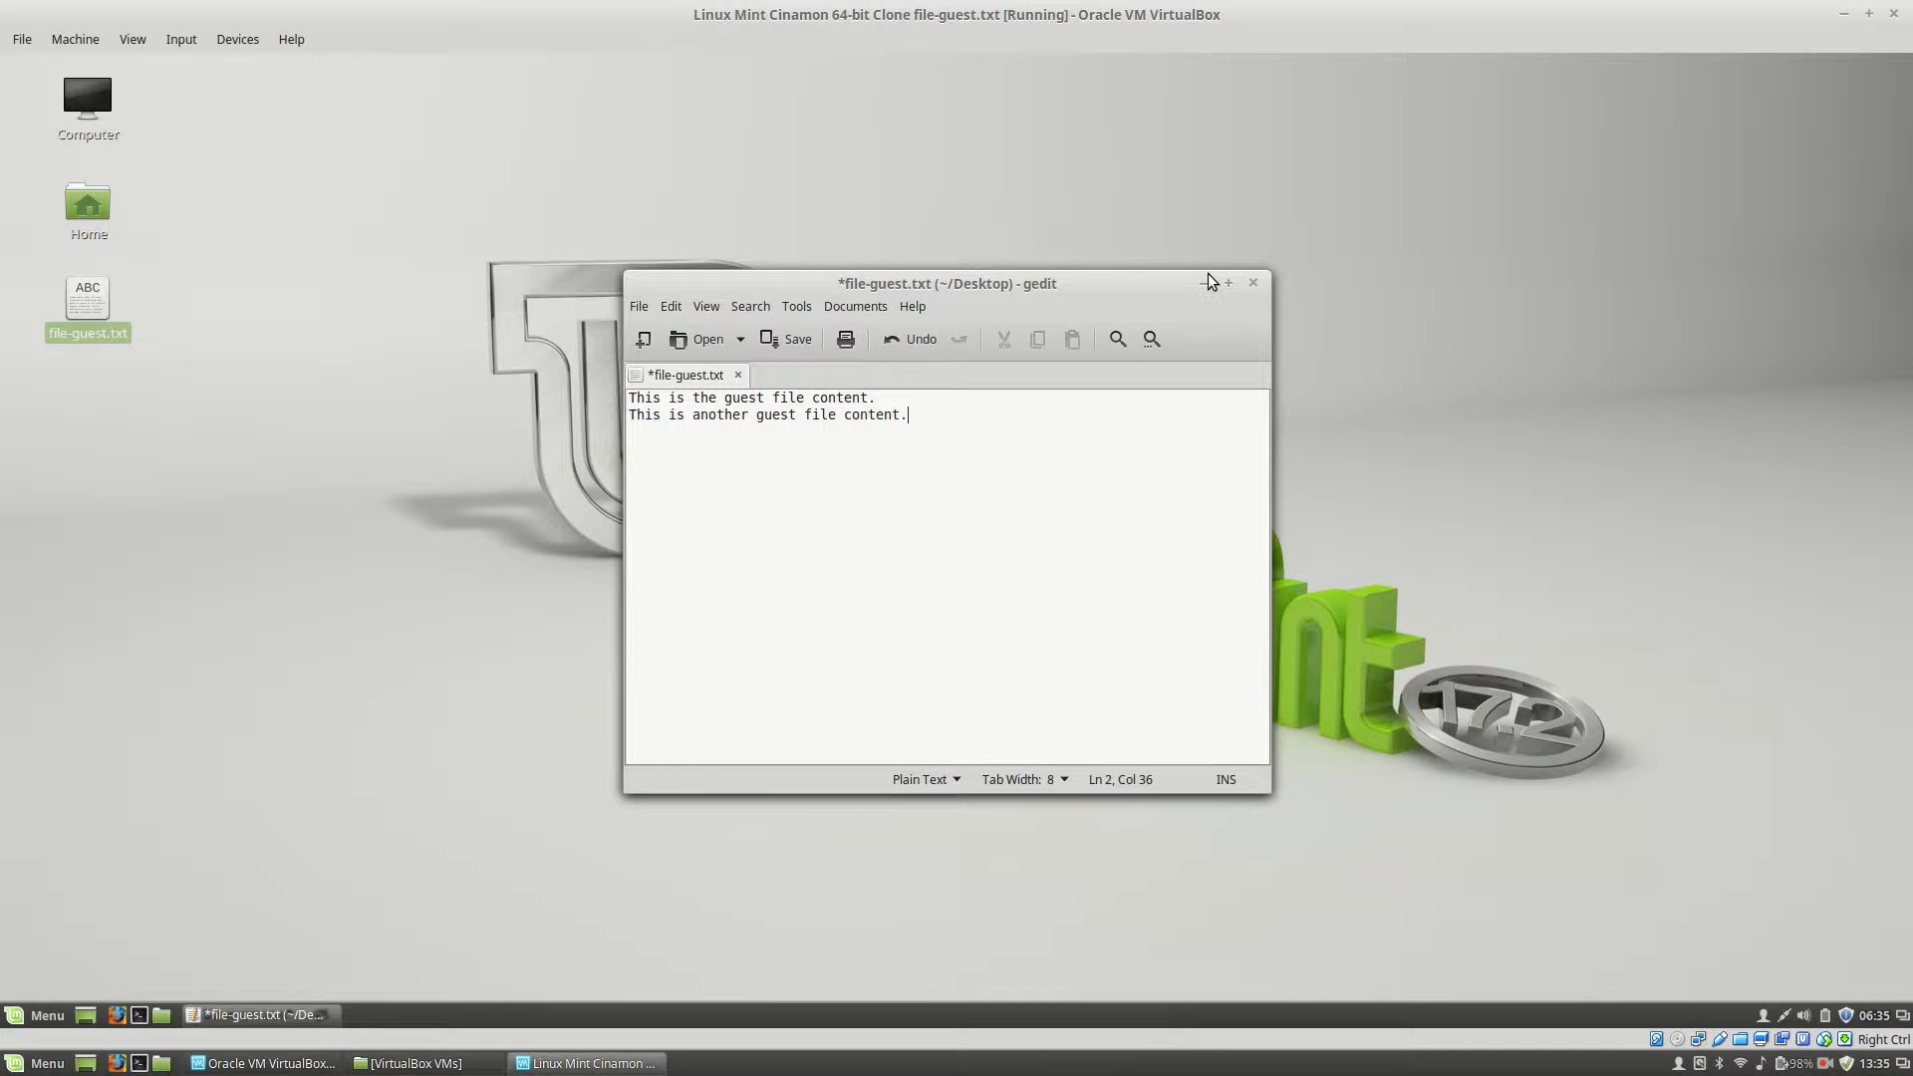
pyautogui.click(1253, 283)
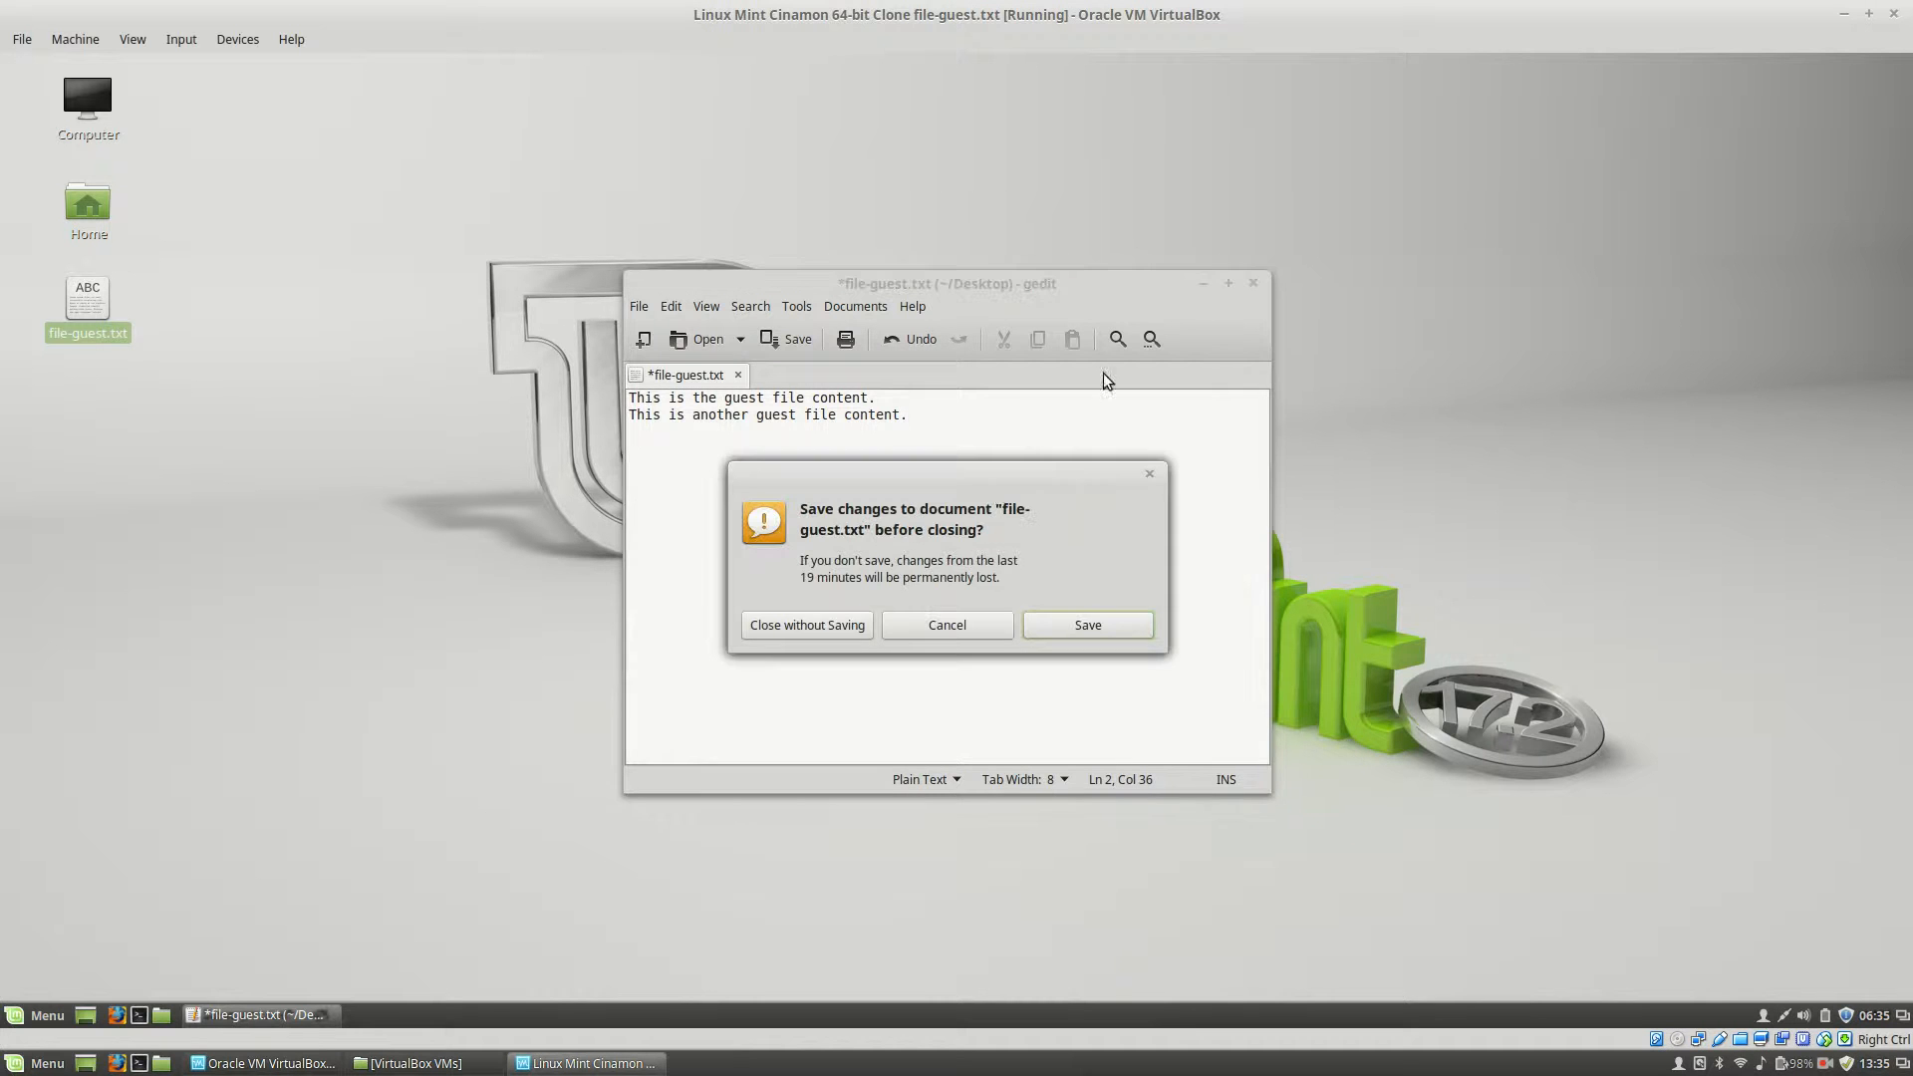
pyautogui.click(819, 626)
# Shut down the guest of the file-guest.txt clone and return to VirtualBox Manager
pyautogui.click(38, 1016)
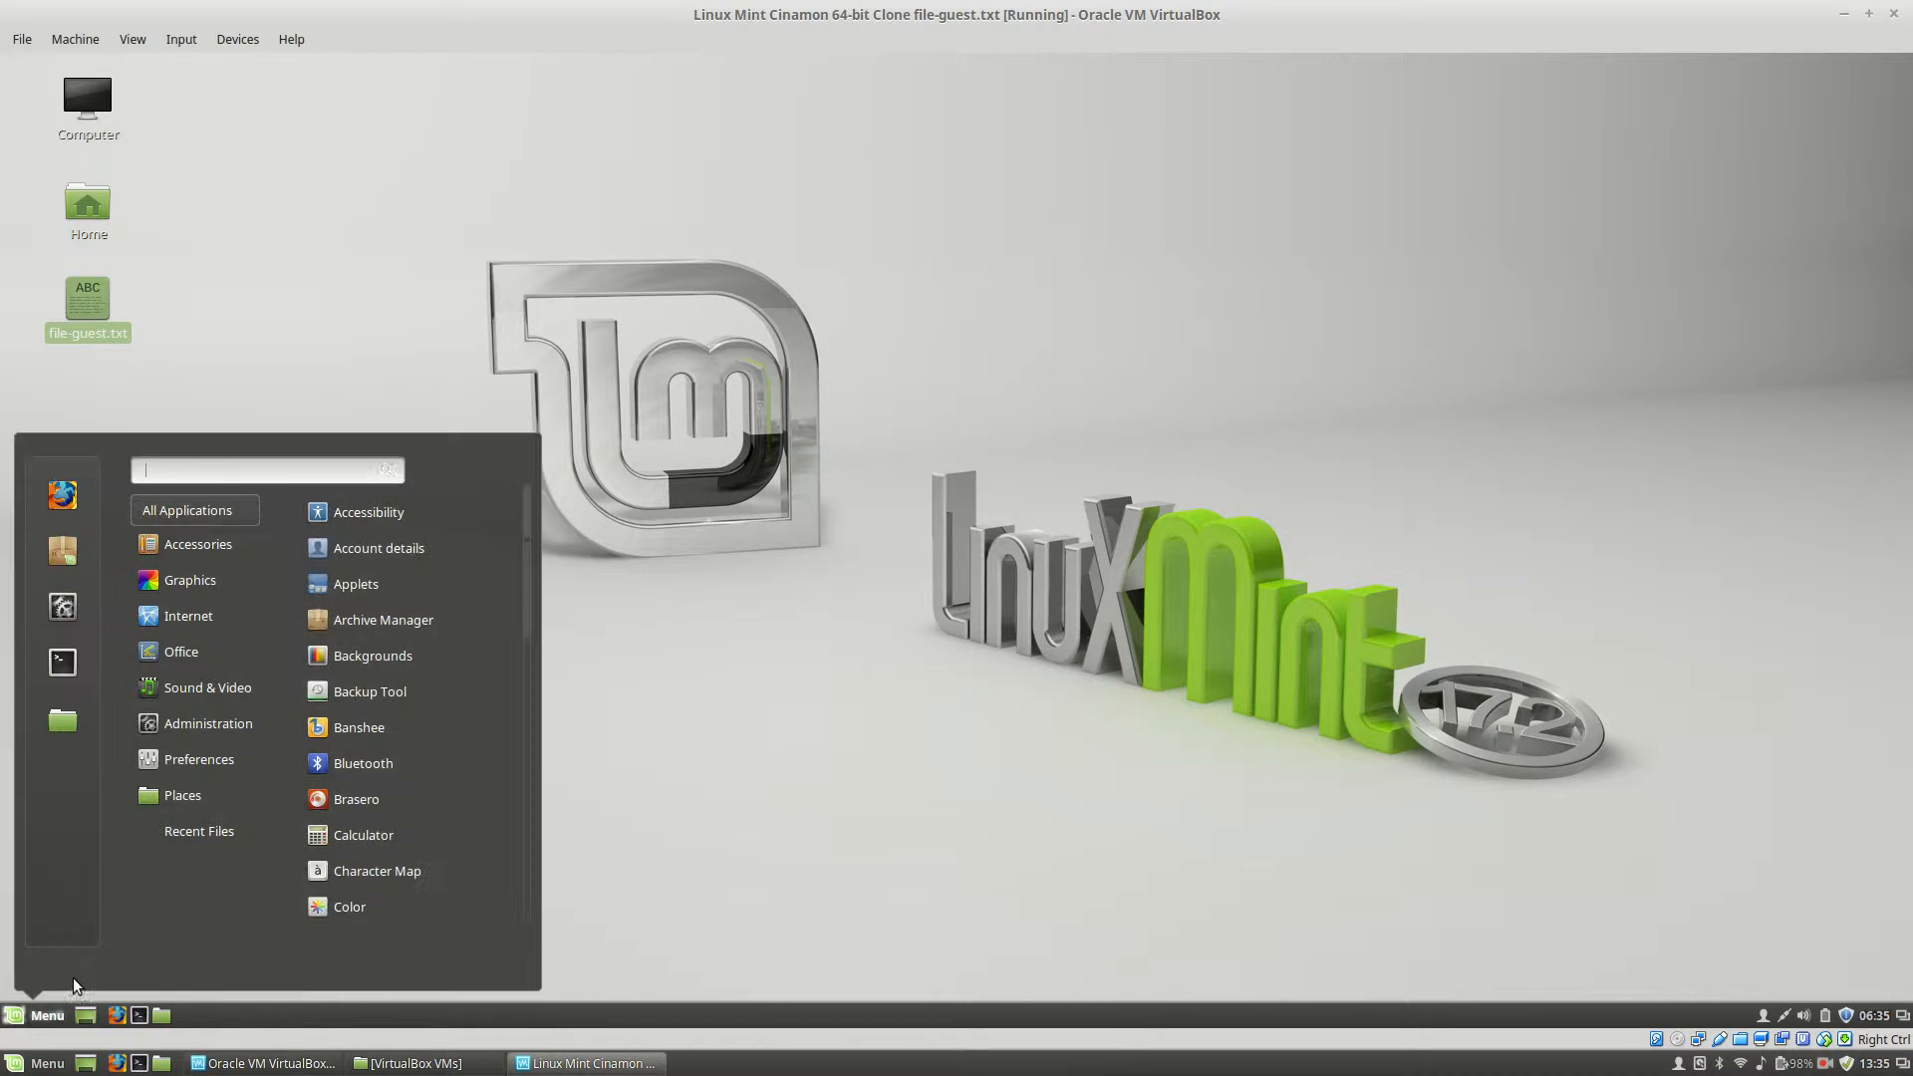
pyautogui.click(62, 911)
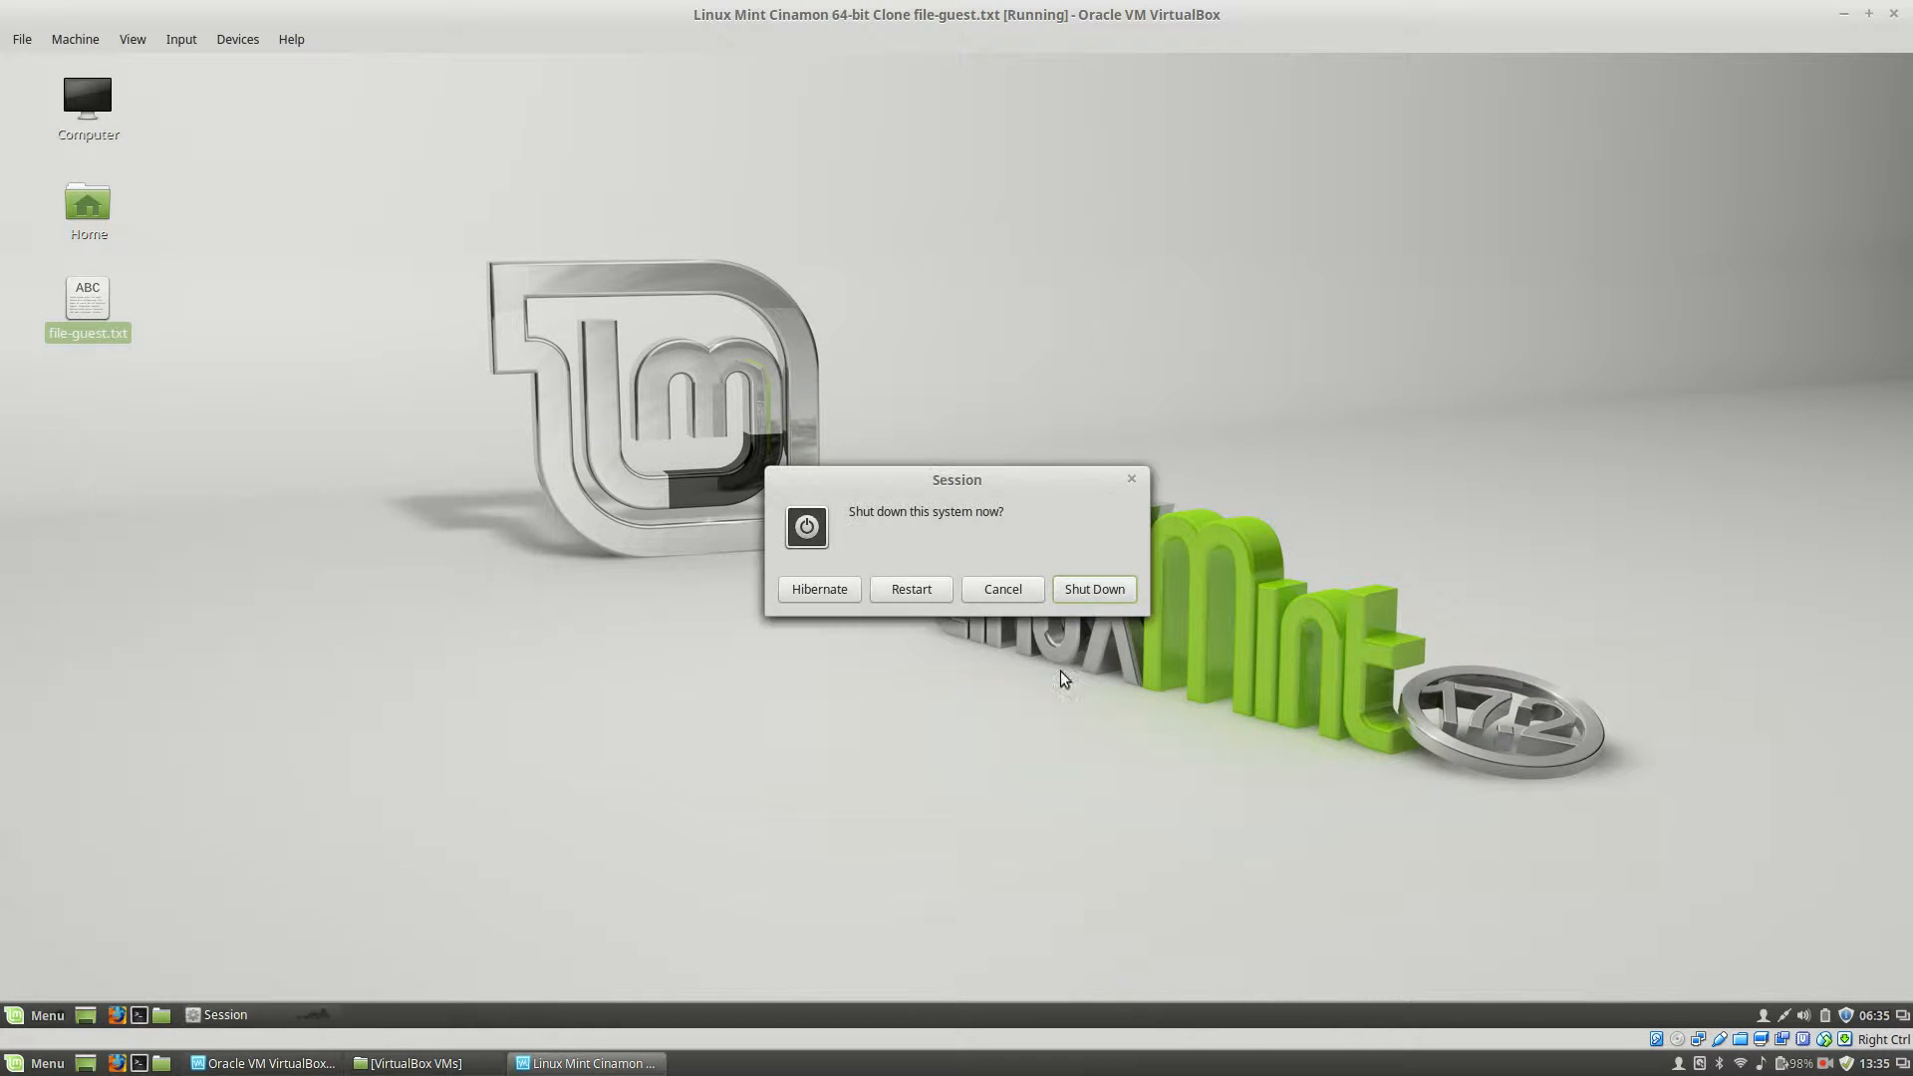
pyautogui.click(1092, 596)
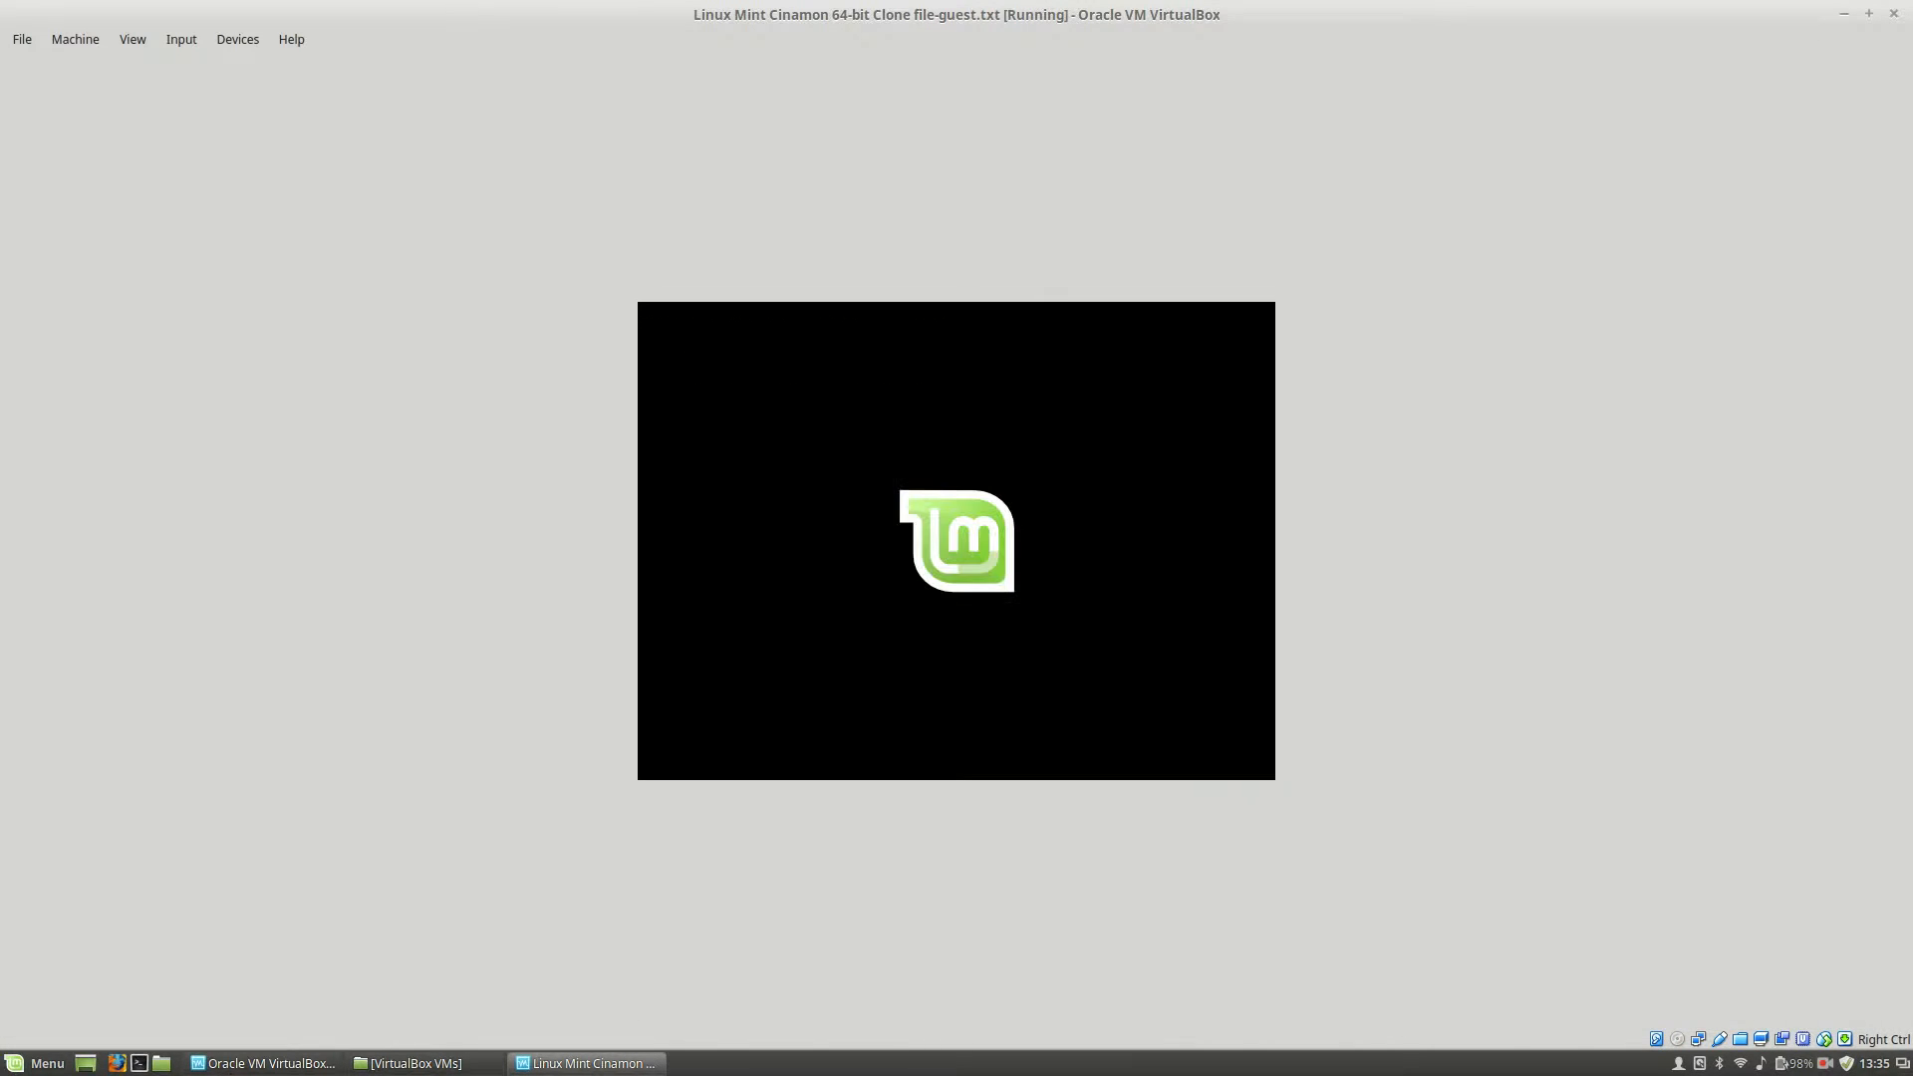
pyautogui.click(244, 1064)
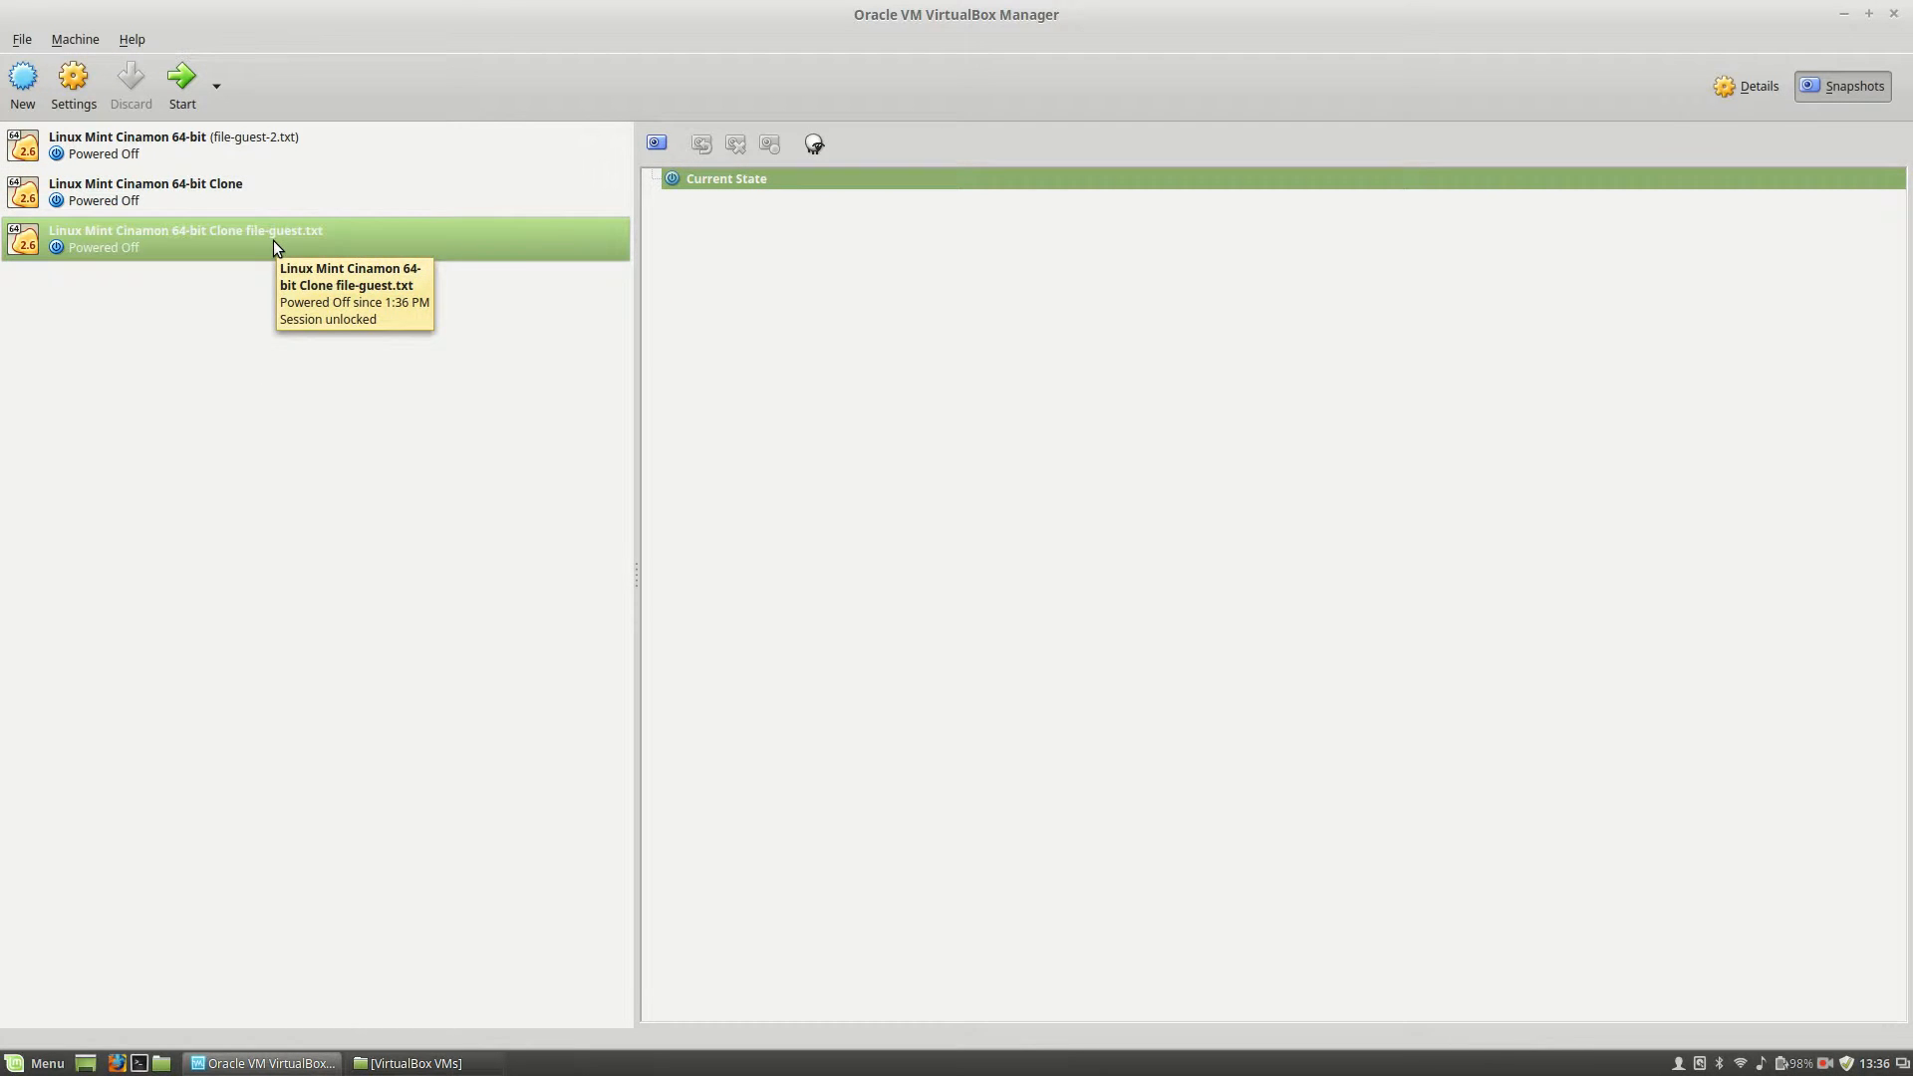
# Remove the Linux Mint Cinamon 64-bit Clone file-guest.txt machine with all its files, checking the VirtualBox VMs folder for its folder
pyautogui.rightClick(275, 242)
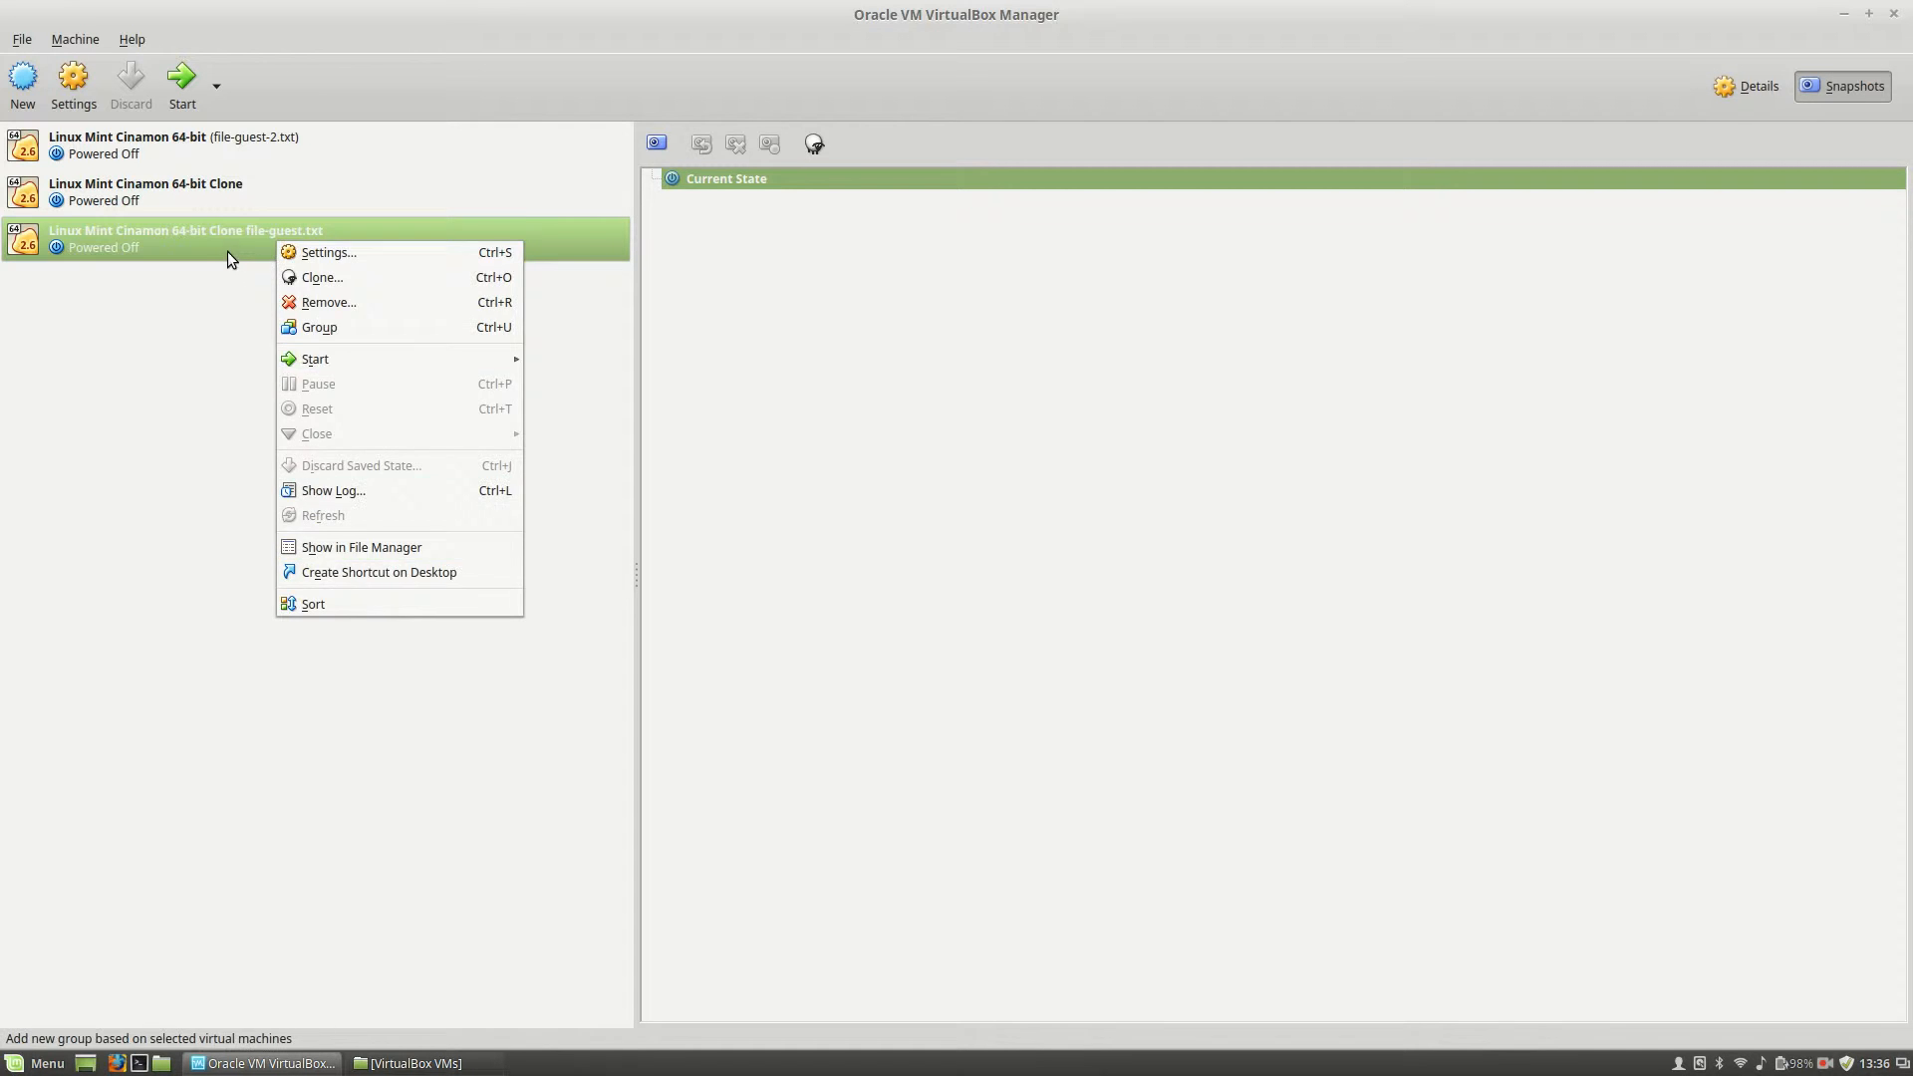
pyautogui.rightClick(227, 253)
pyautogui.rightClick(229, 249)
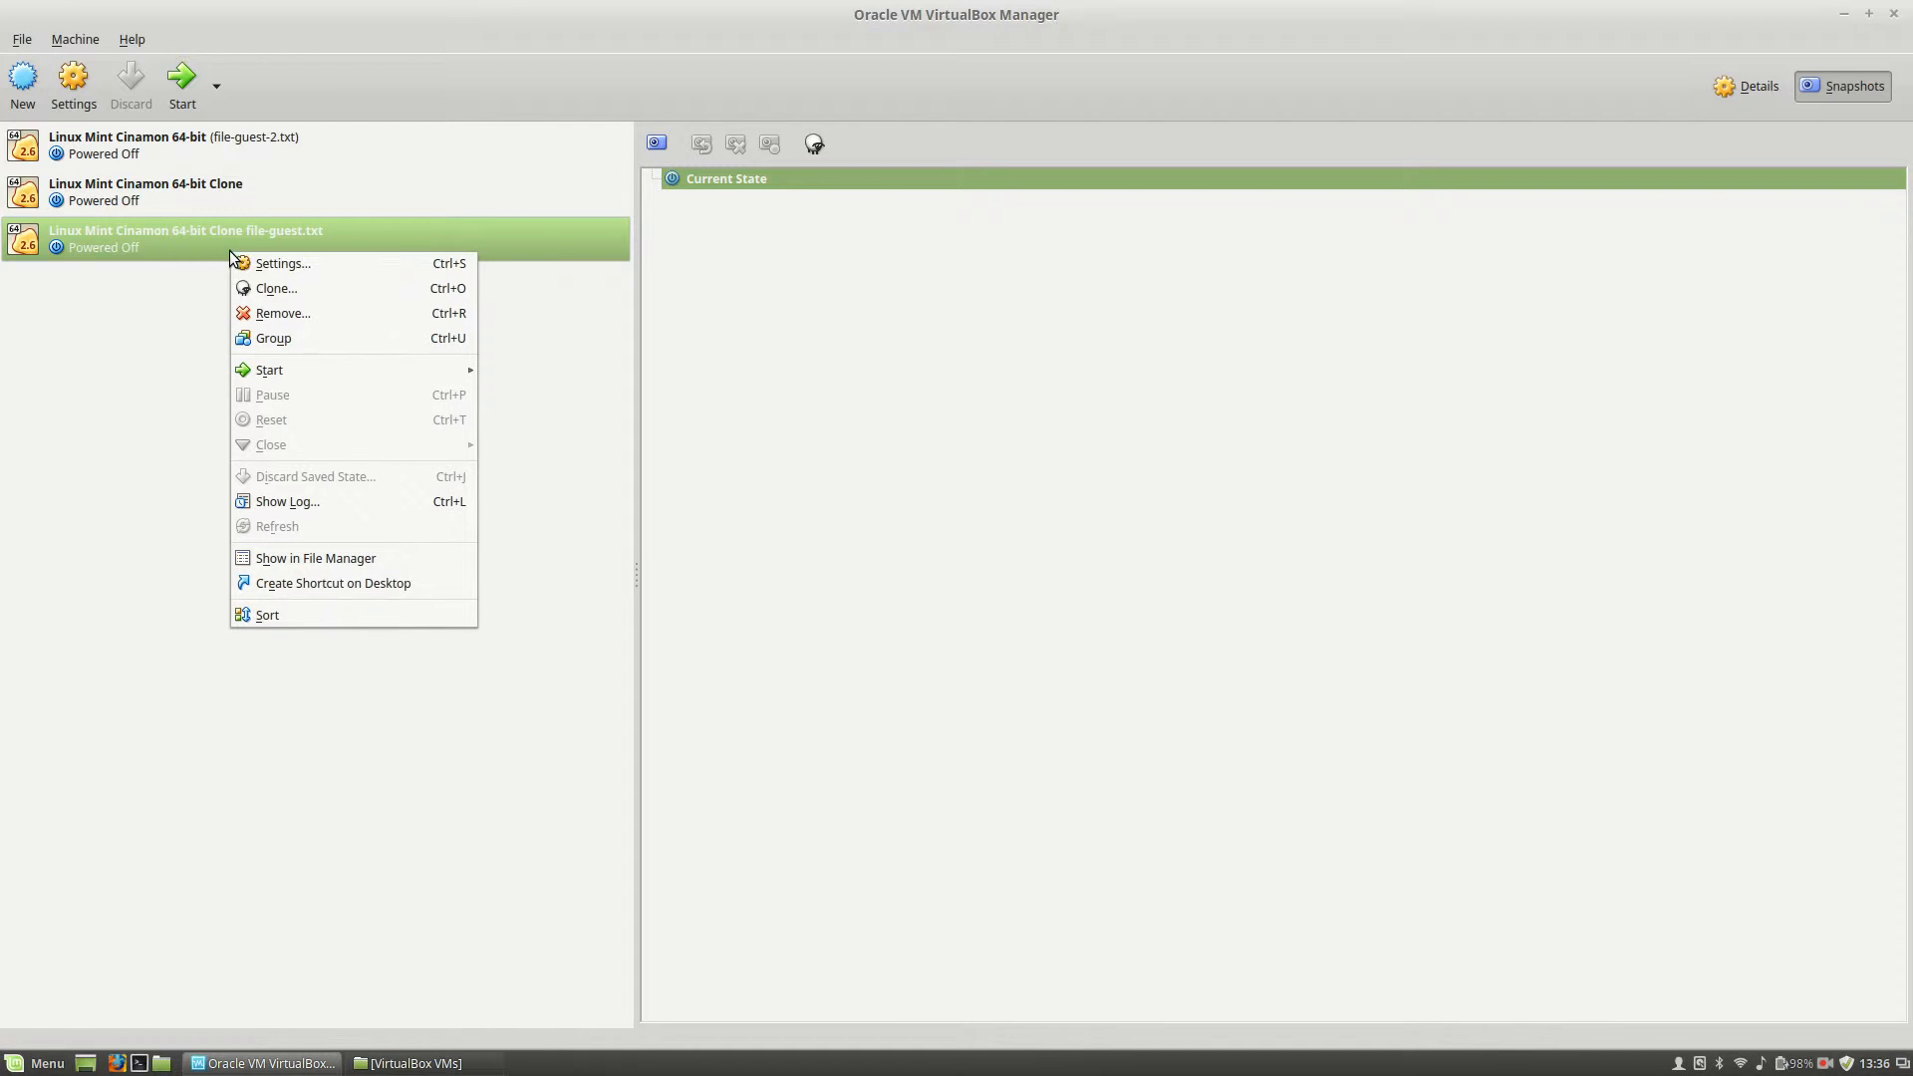
pyautogui.click(294, 313)
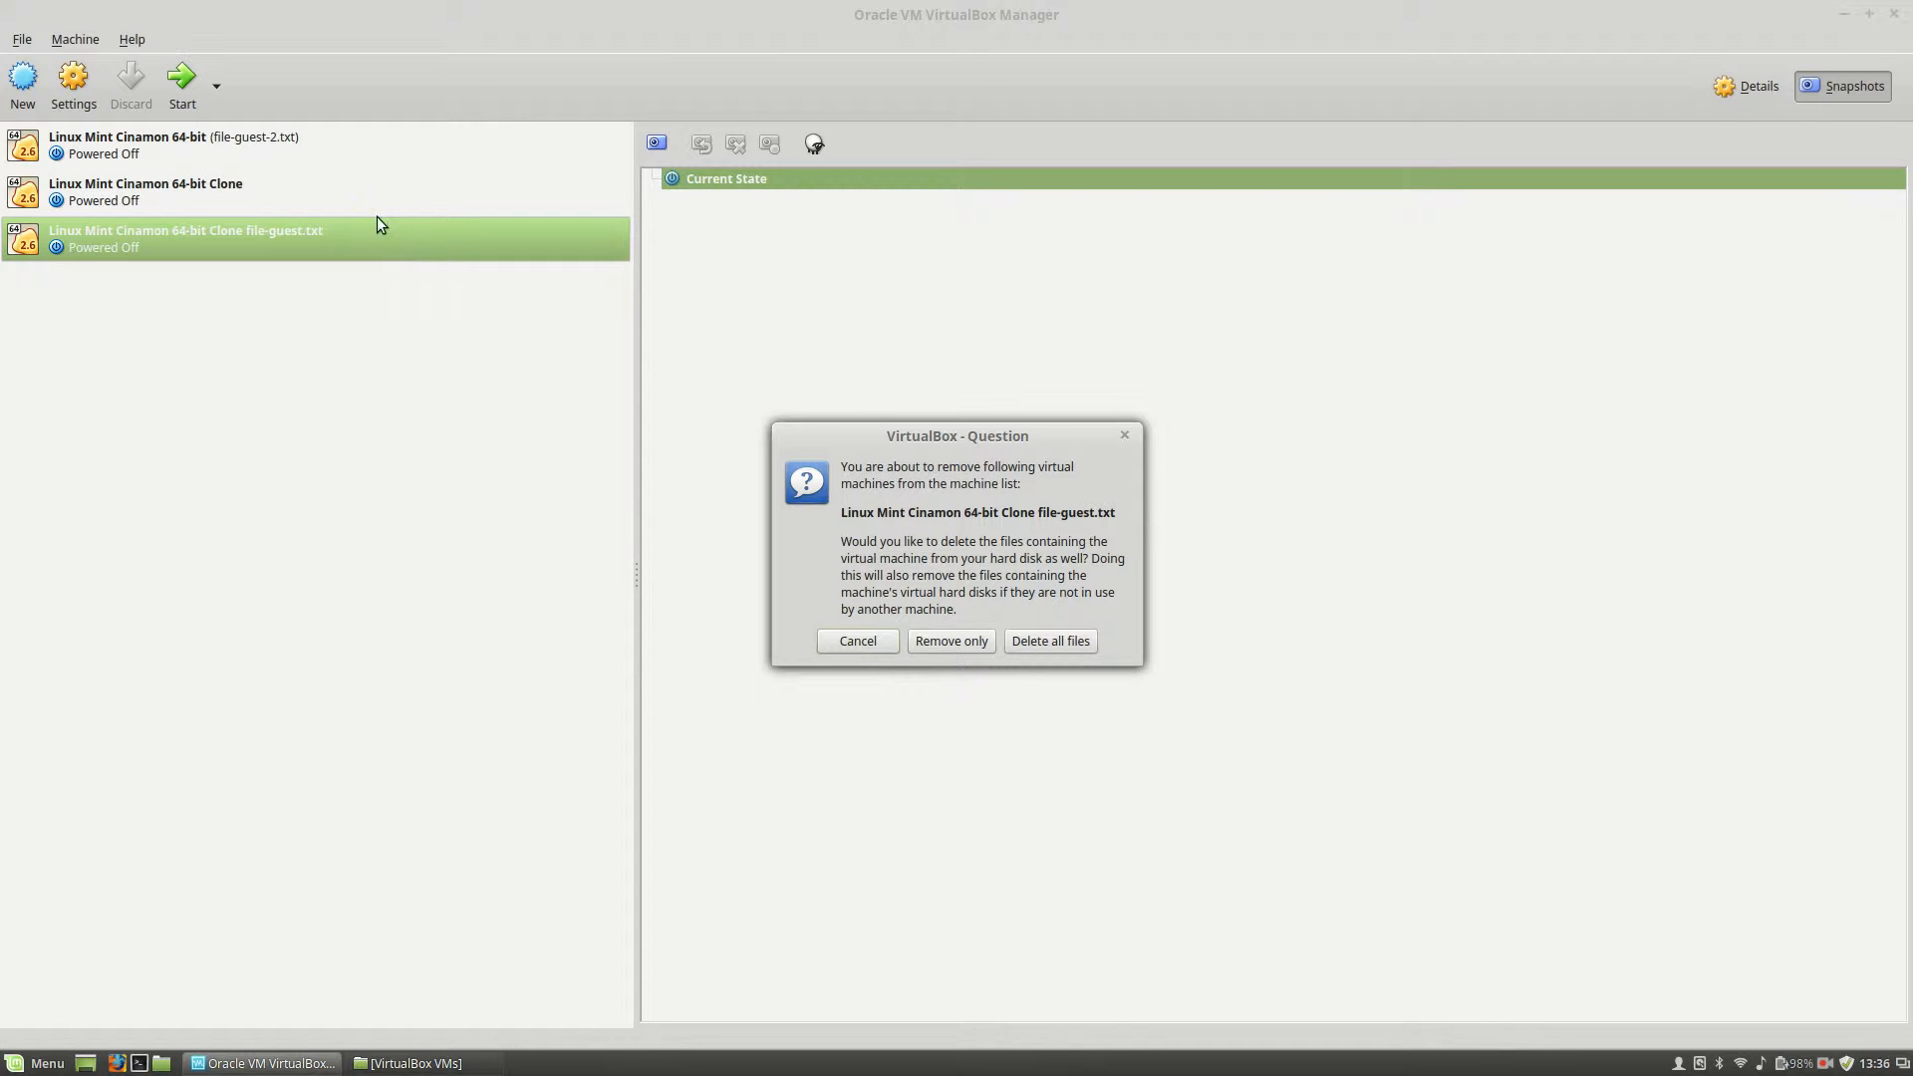
pyautogui.click(434, 1063)
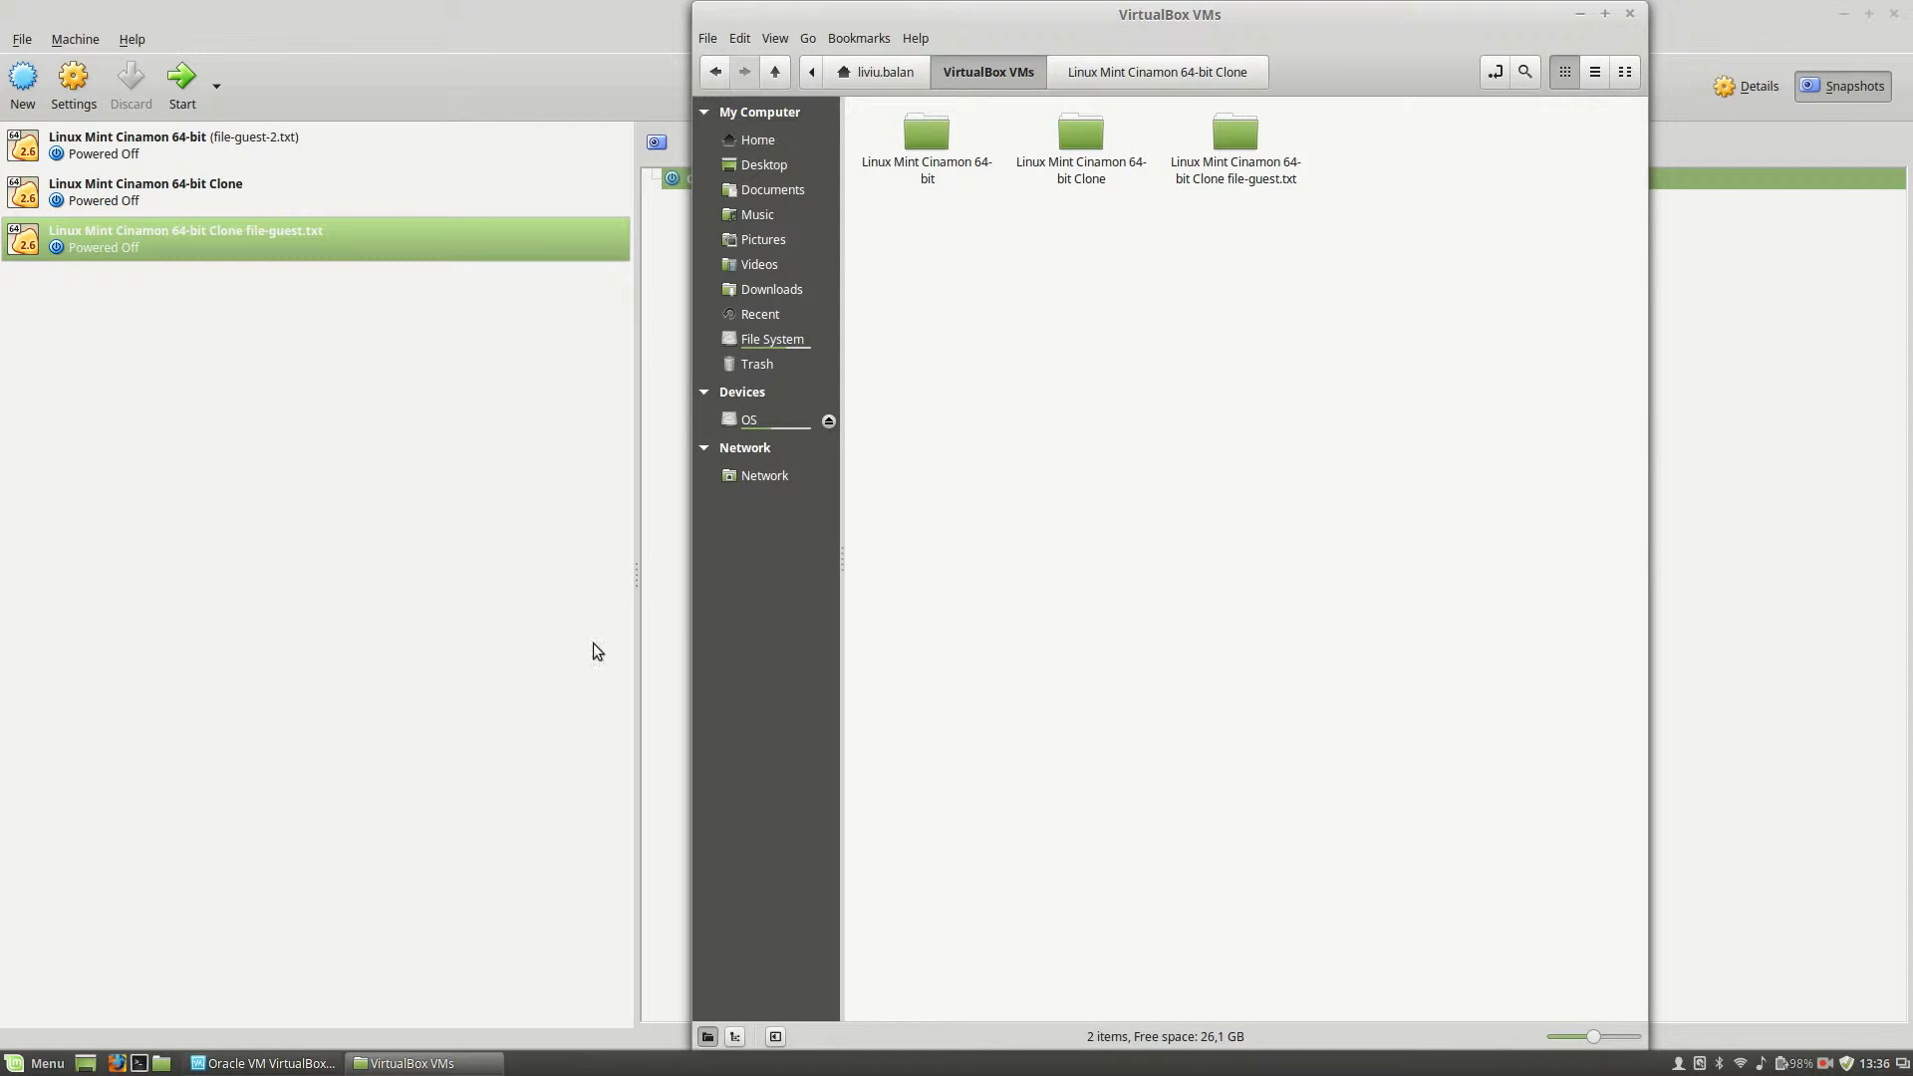
pyautogui.click(431, 1068)
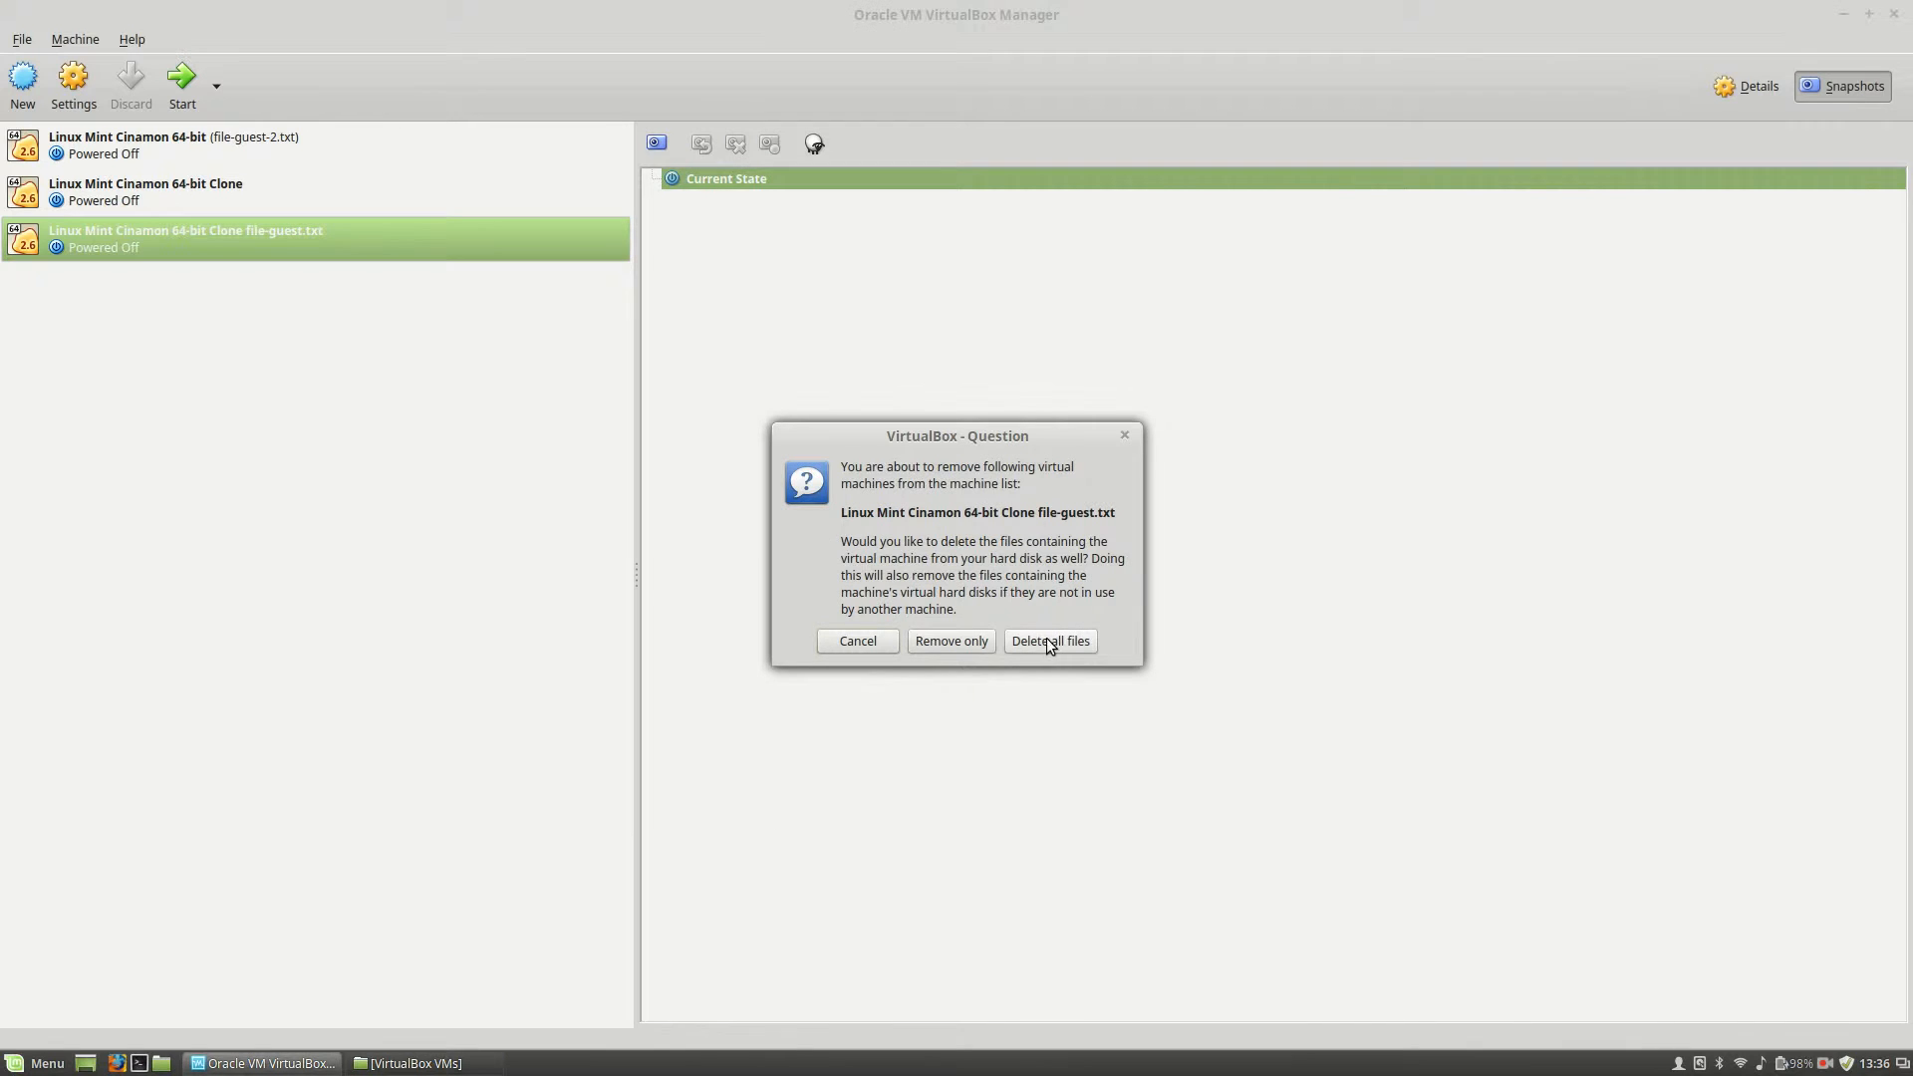
pyautogui.click(411, 1064)
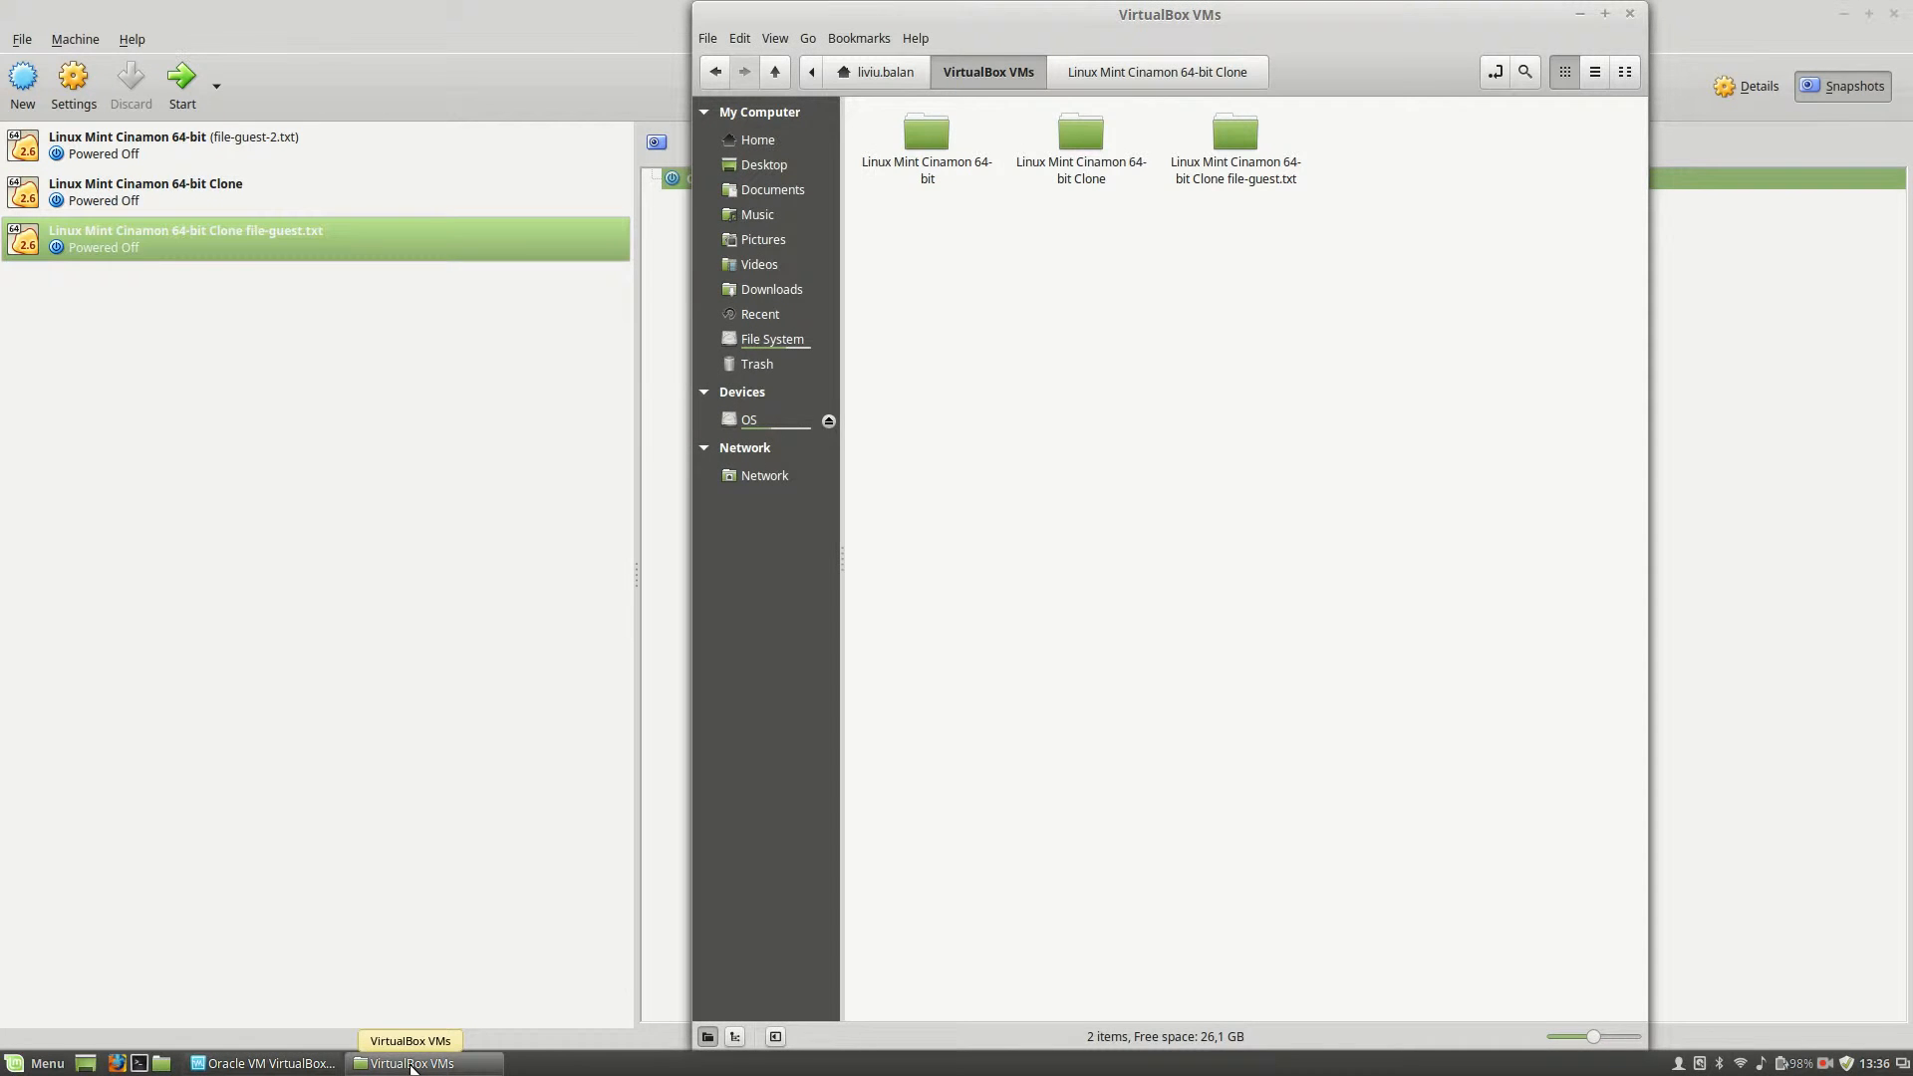
pyautogui.click(411, 1064)
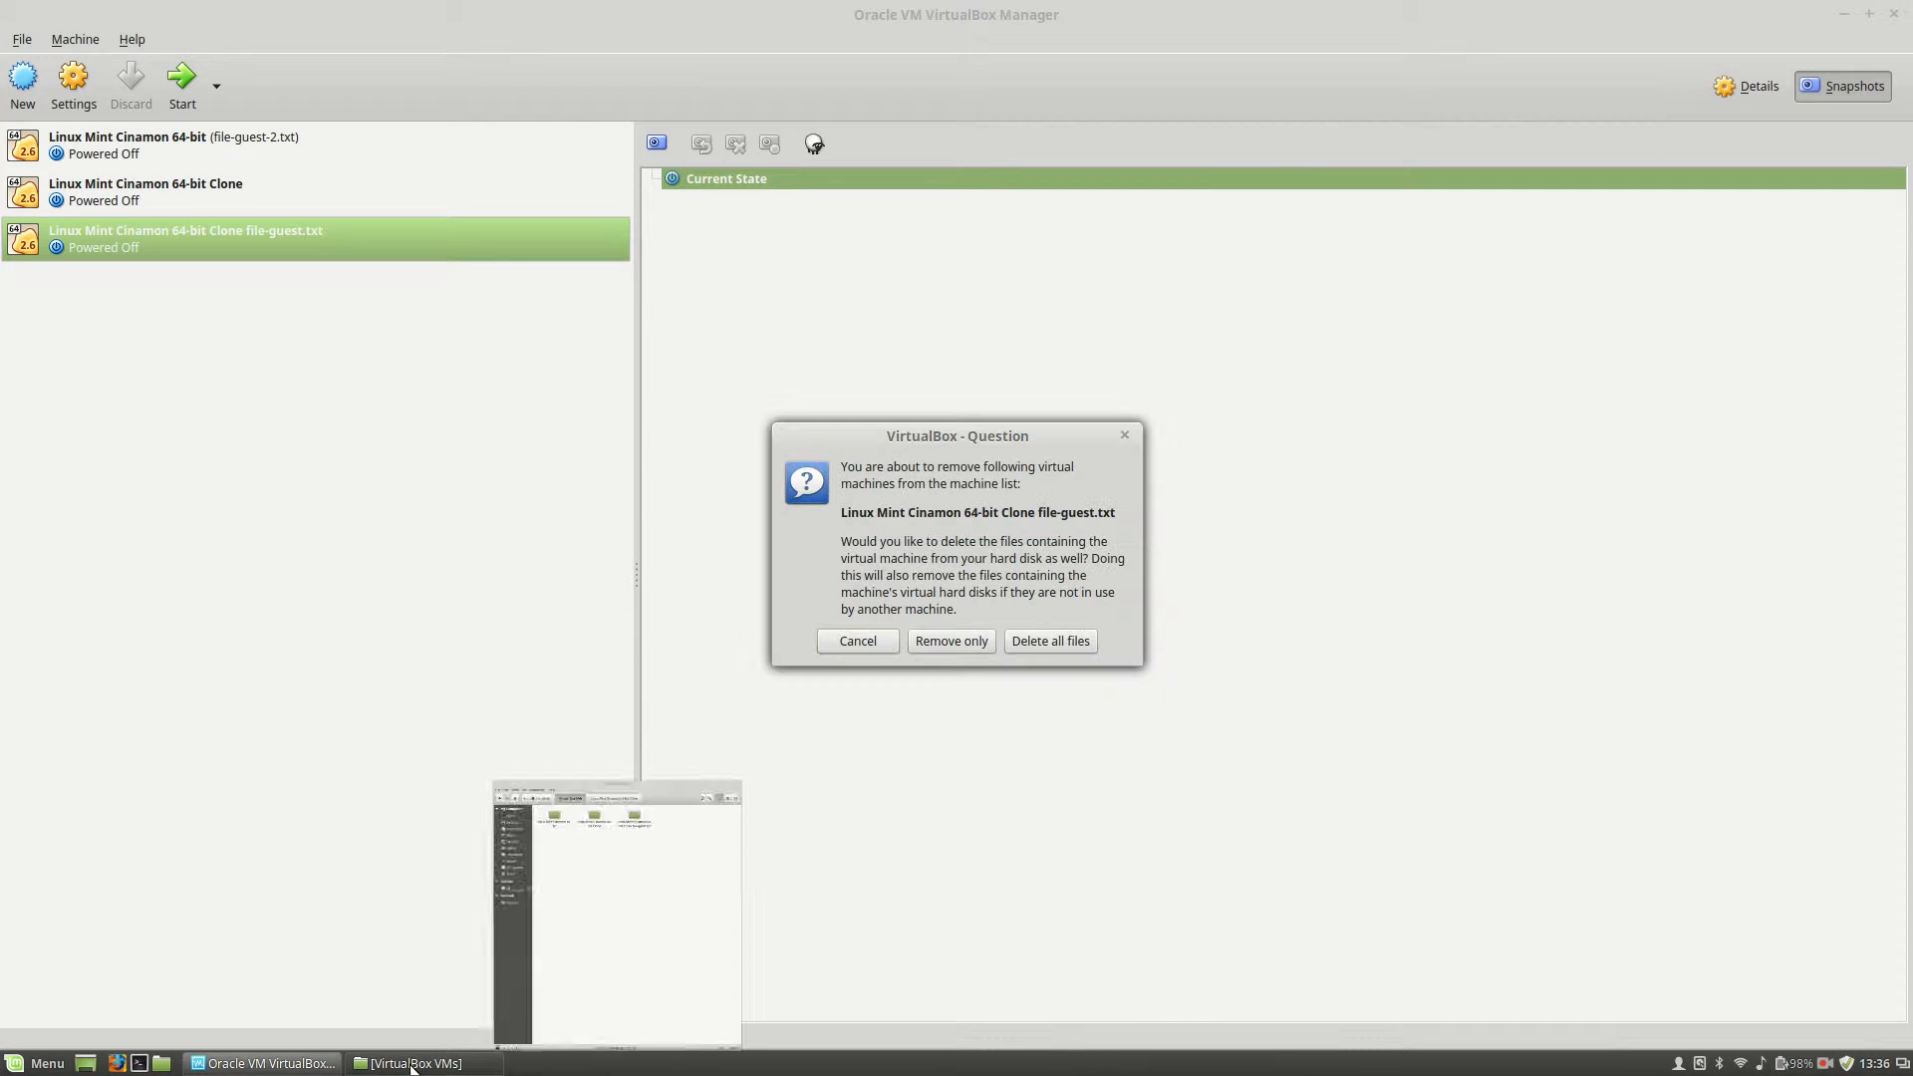
pyautogui.click(1042, 643)
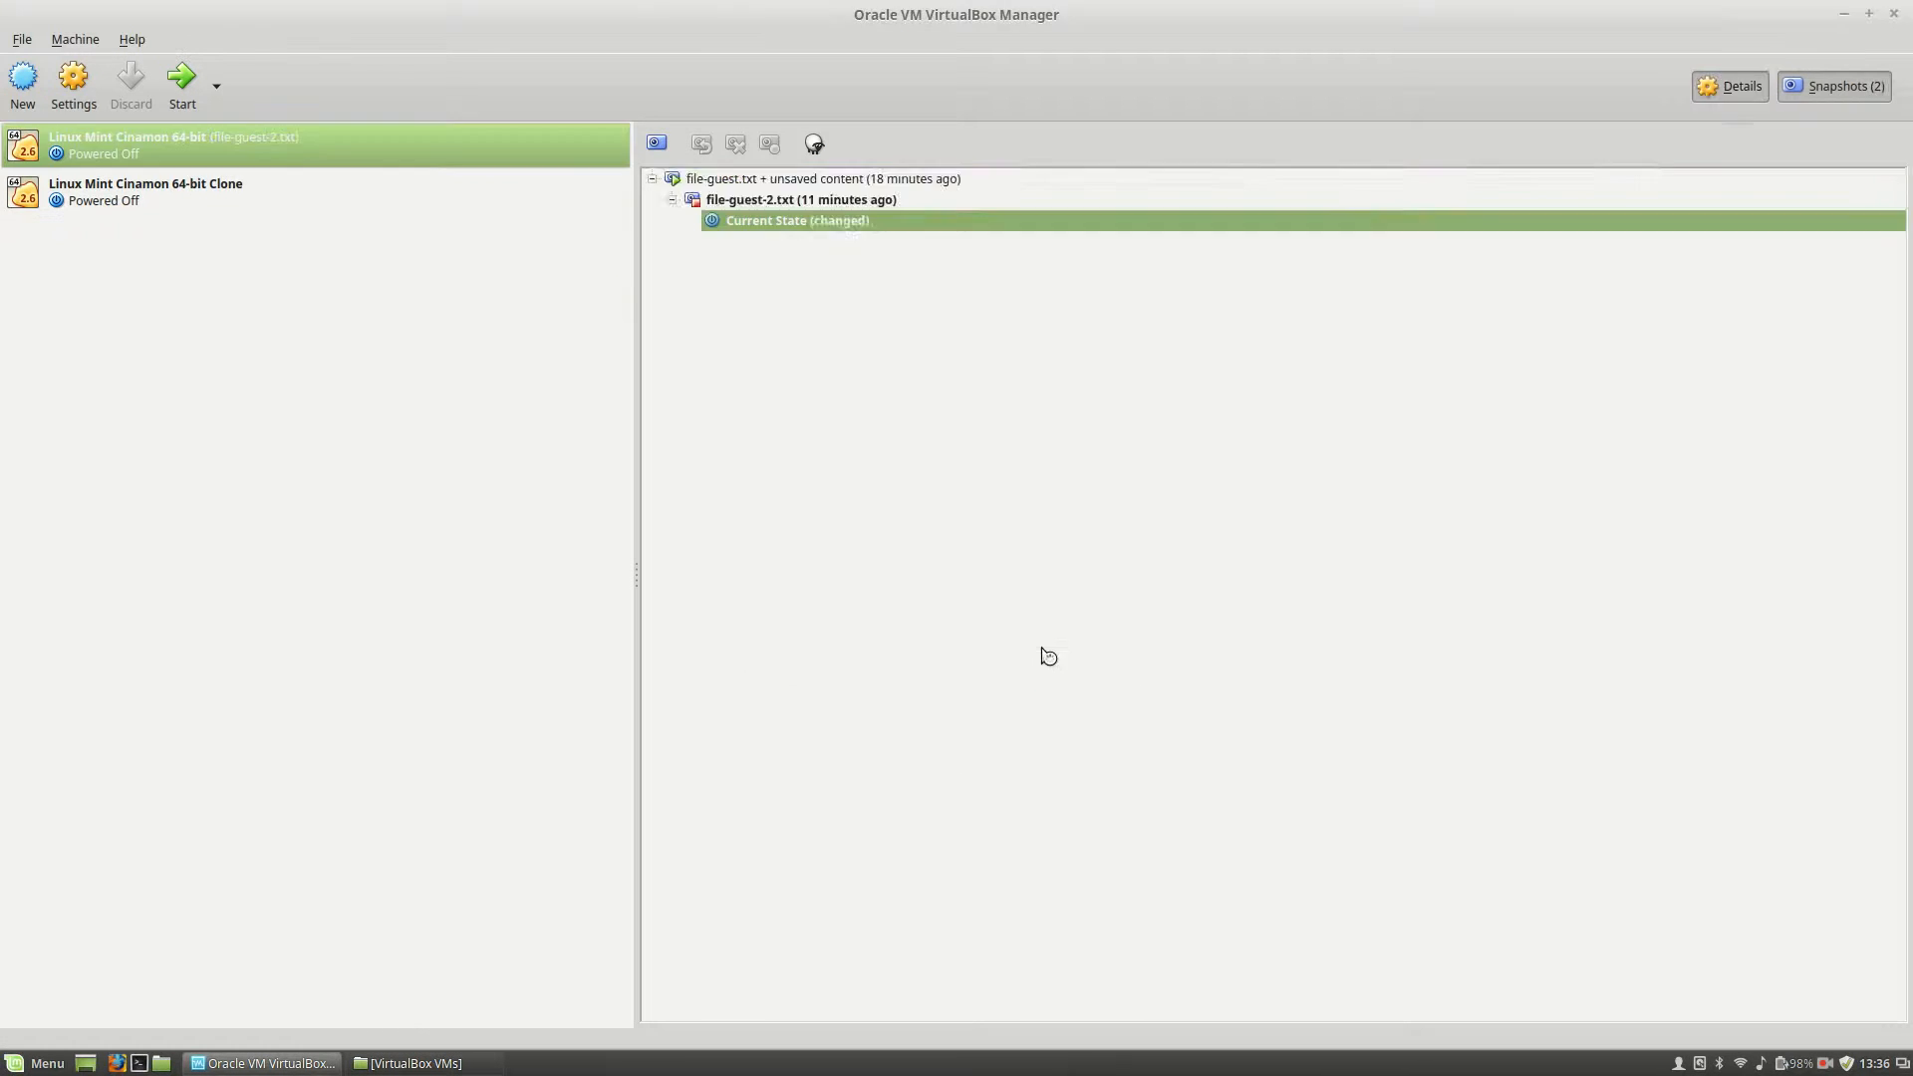
pyautogui.click(430, 1066)
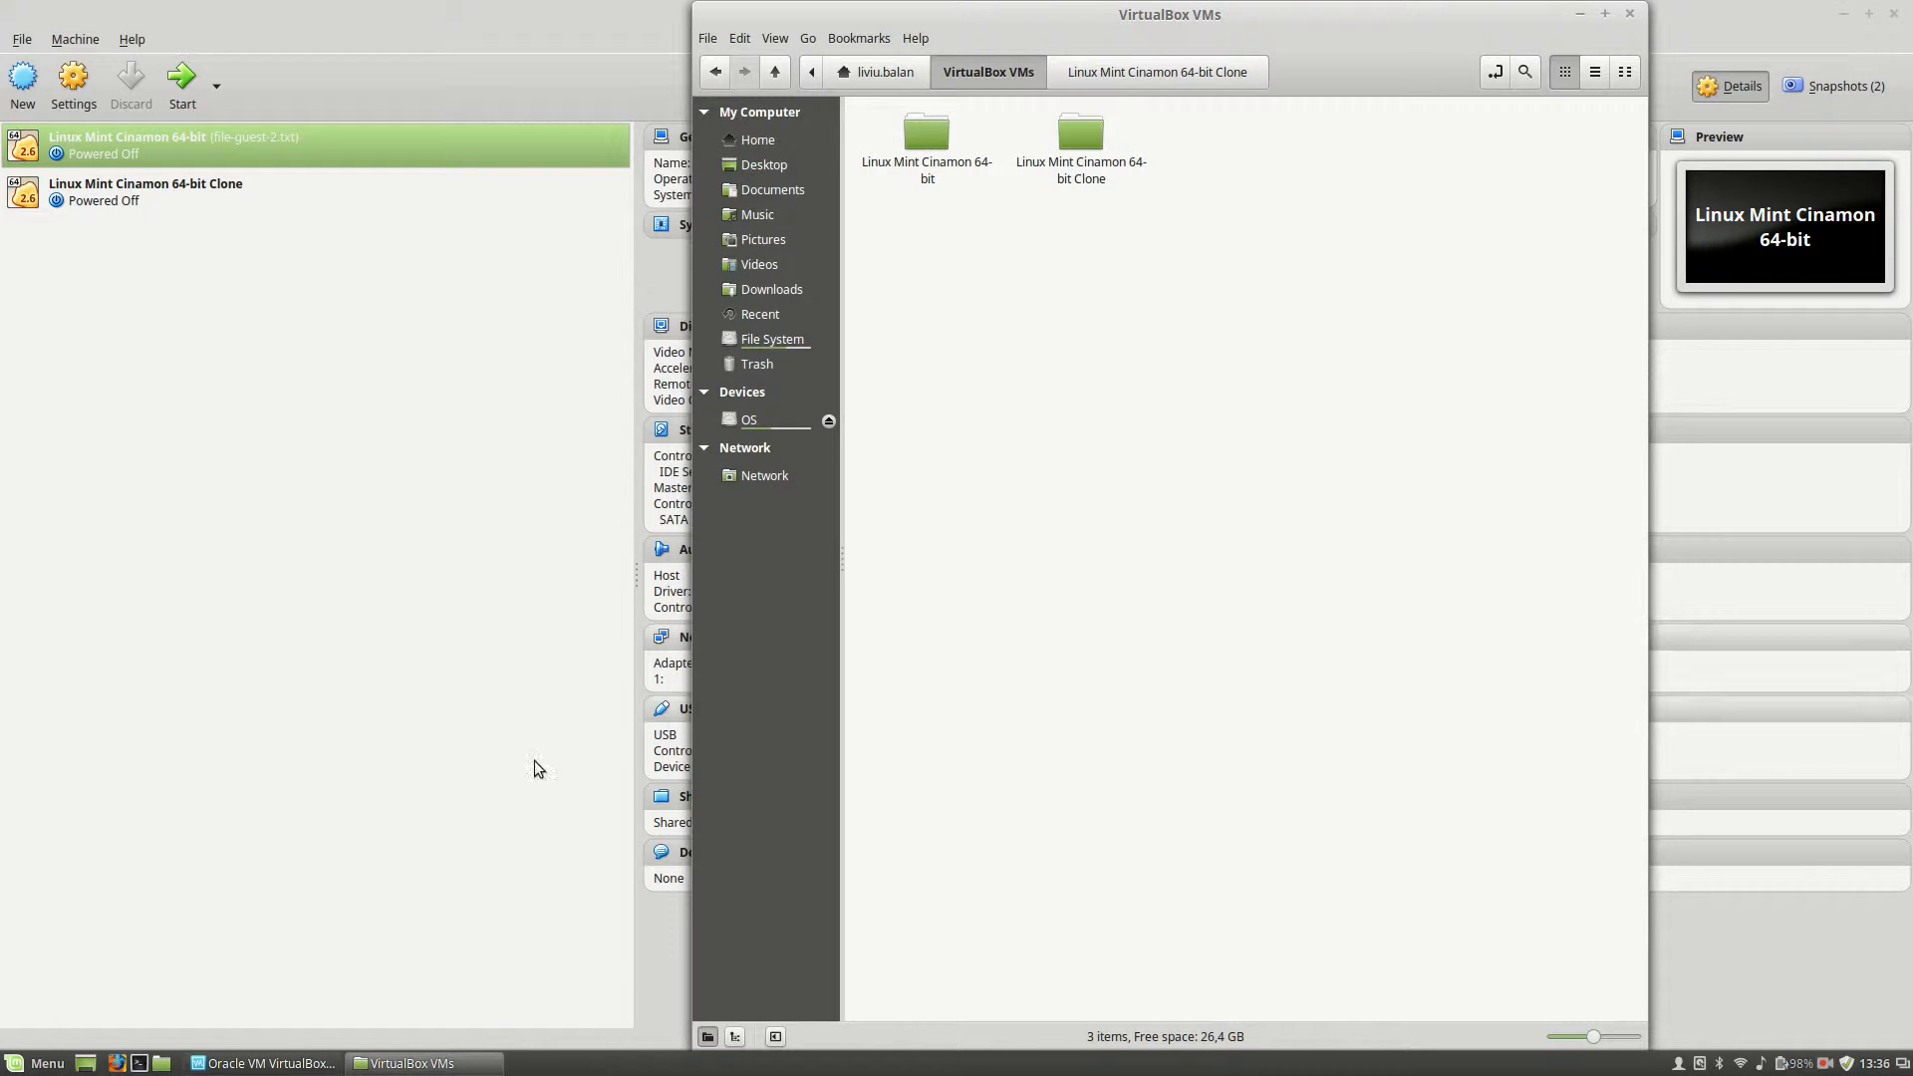
pyautogui.click(443, 1069)
# Remove the Linux Mint Cinamon 64-bit Clone machine with all its files and check the VirtualBox VMs folder in the file manager
pyautogui.click(183, 205)
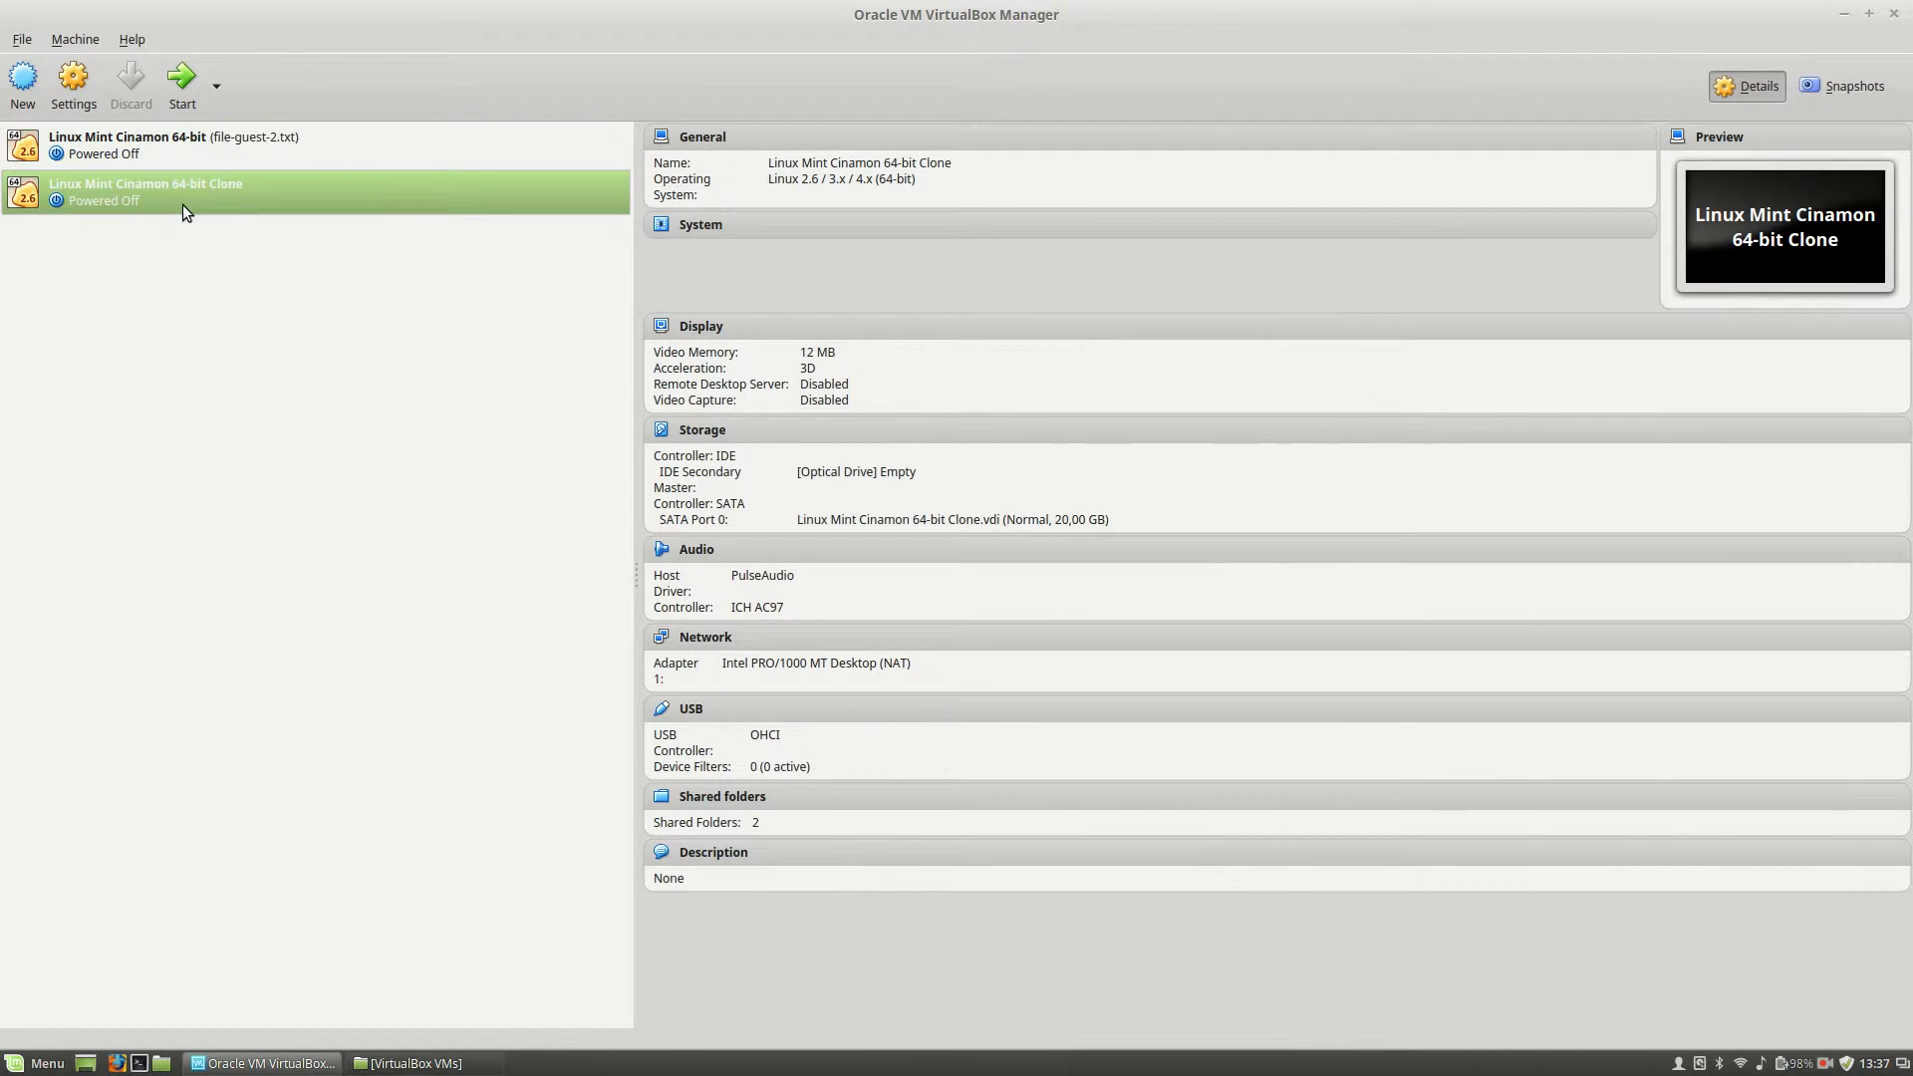
pyautogui.rightClick(183, 205)
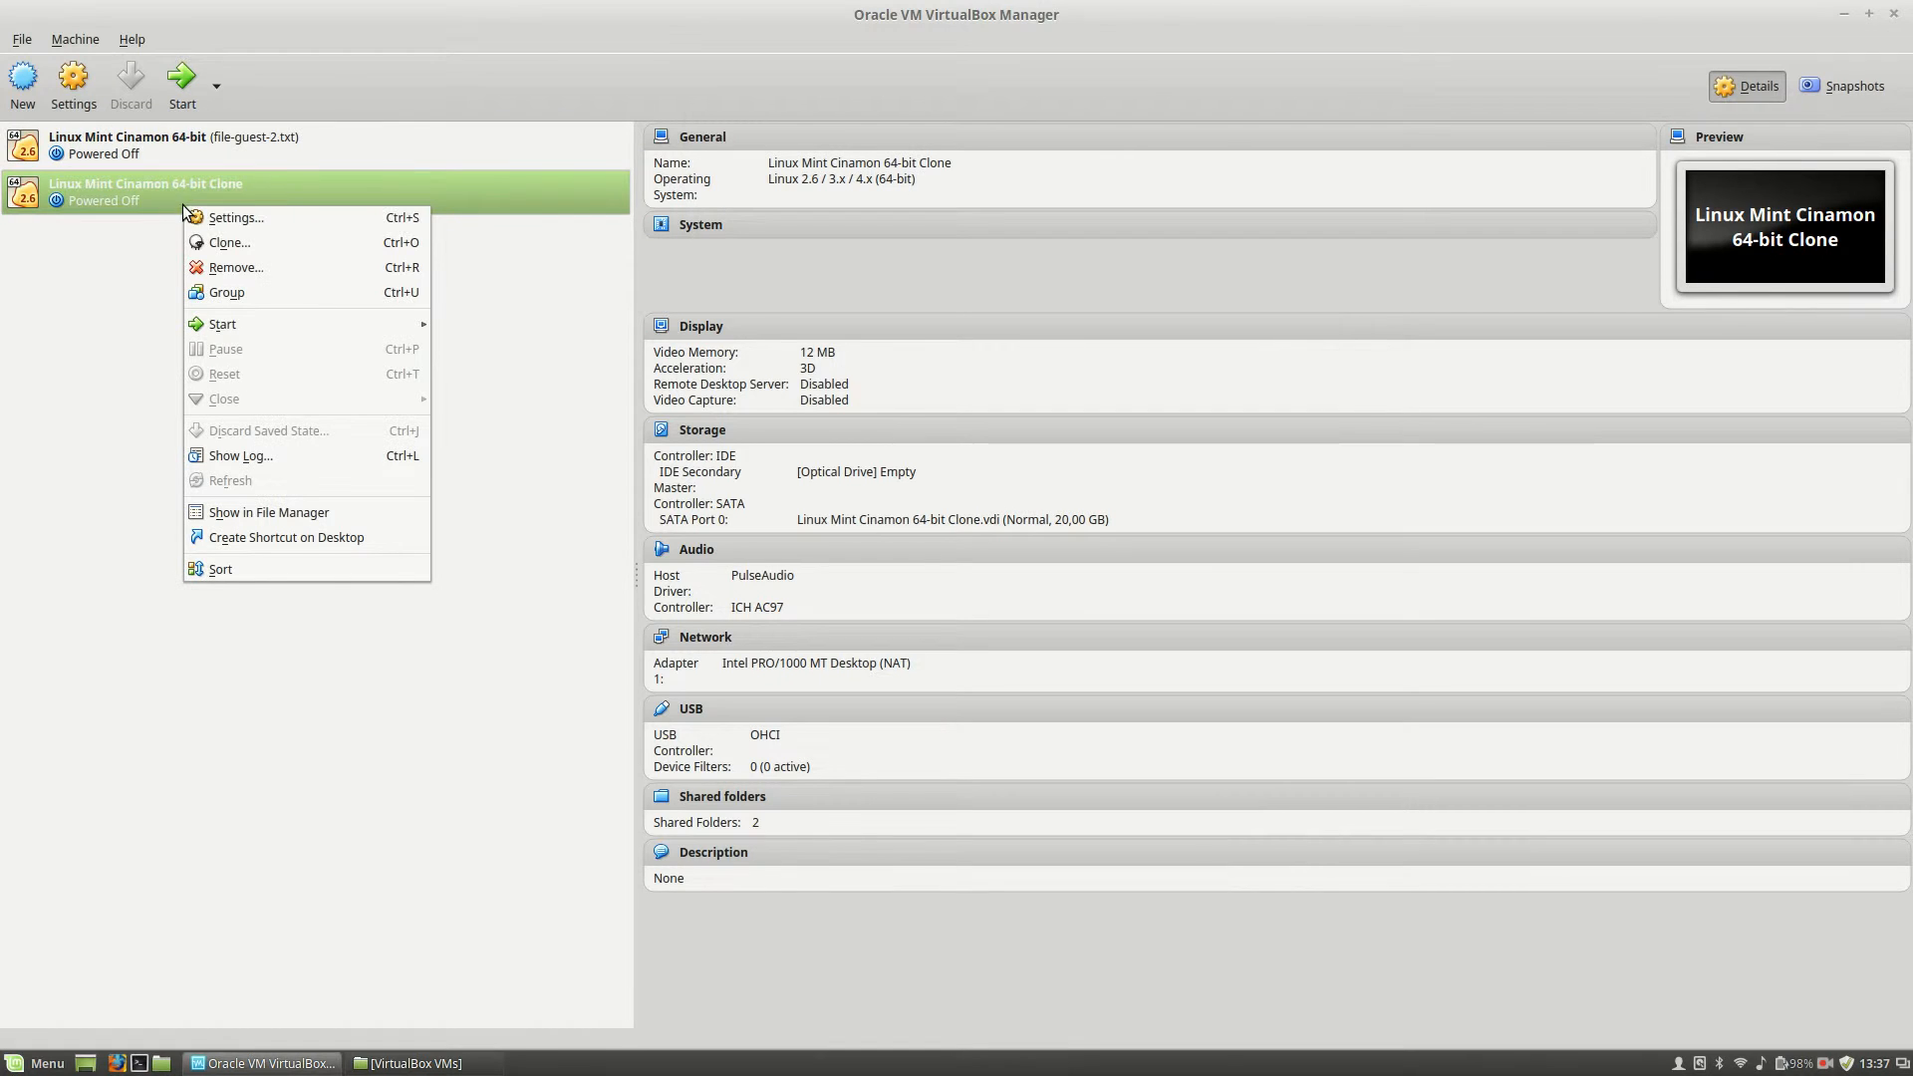
pyautogui.click(223, 269)
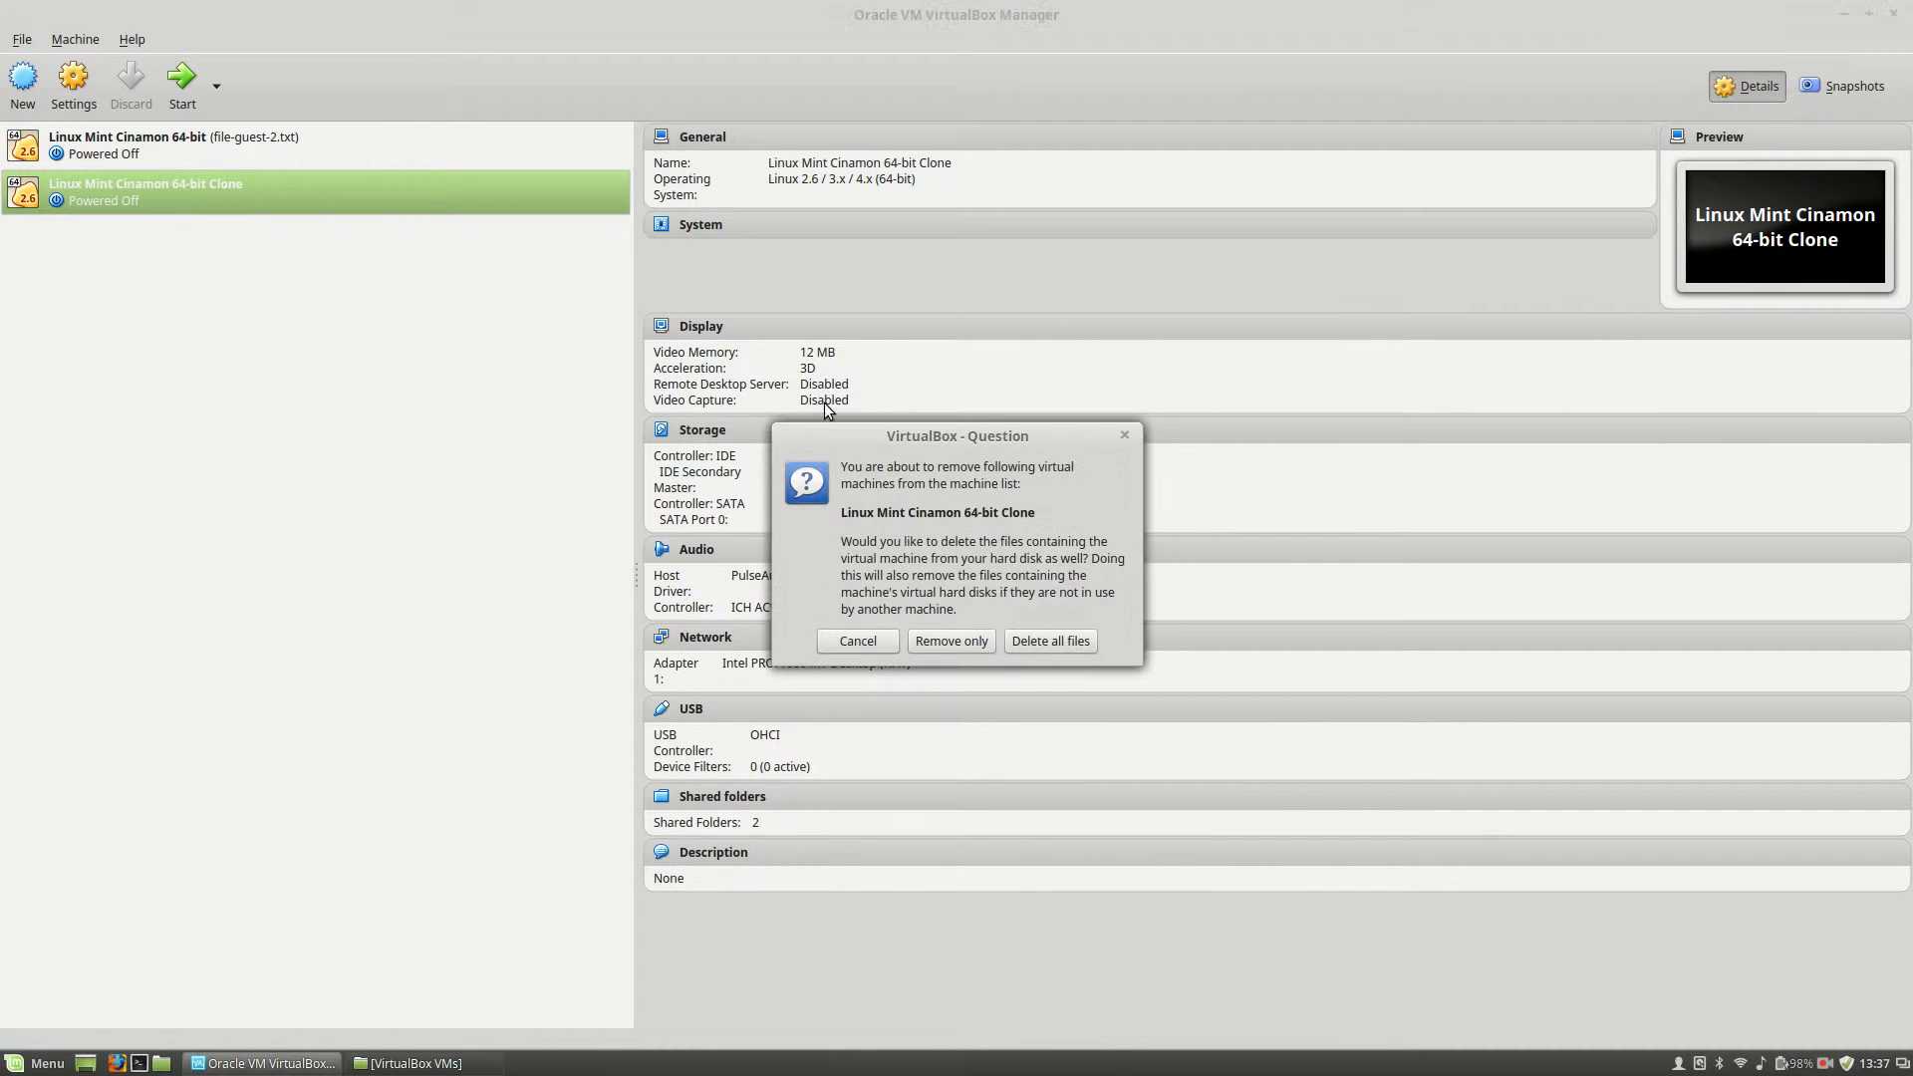
pyautogui.click(1045, 643)
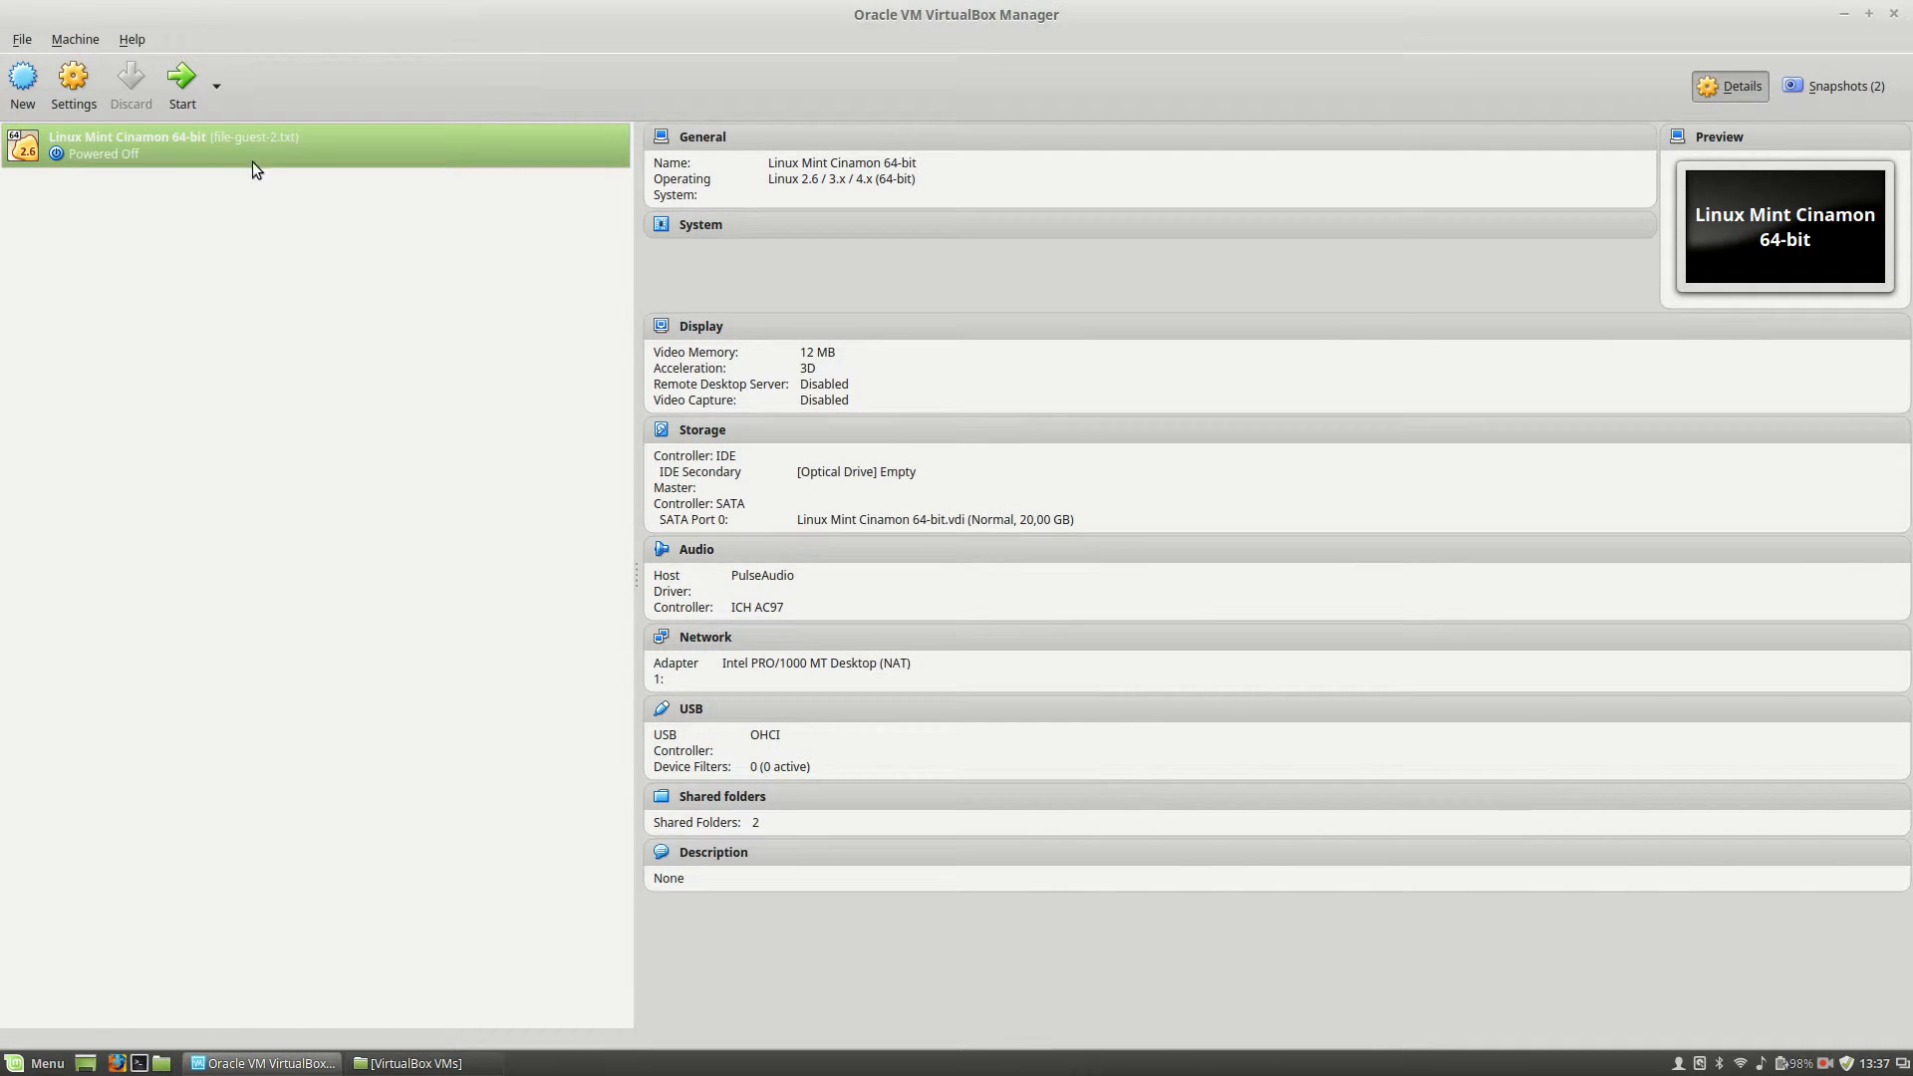
pyautogui.click(373, 1062)
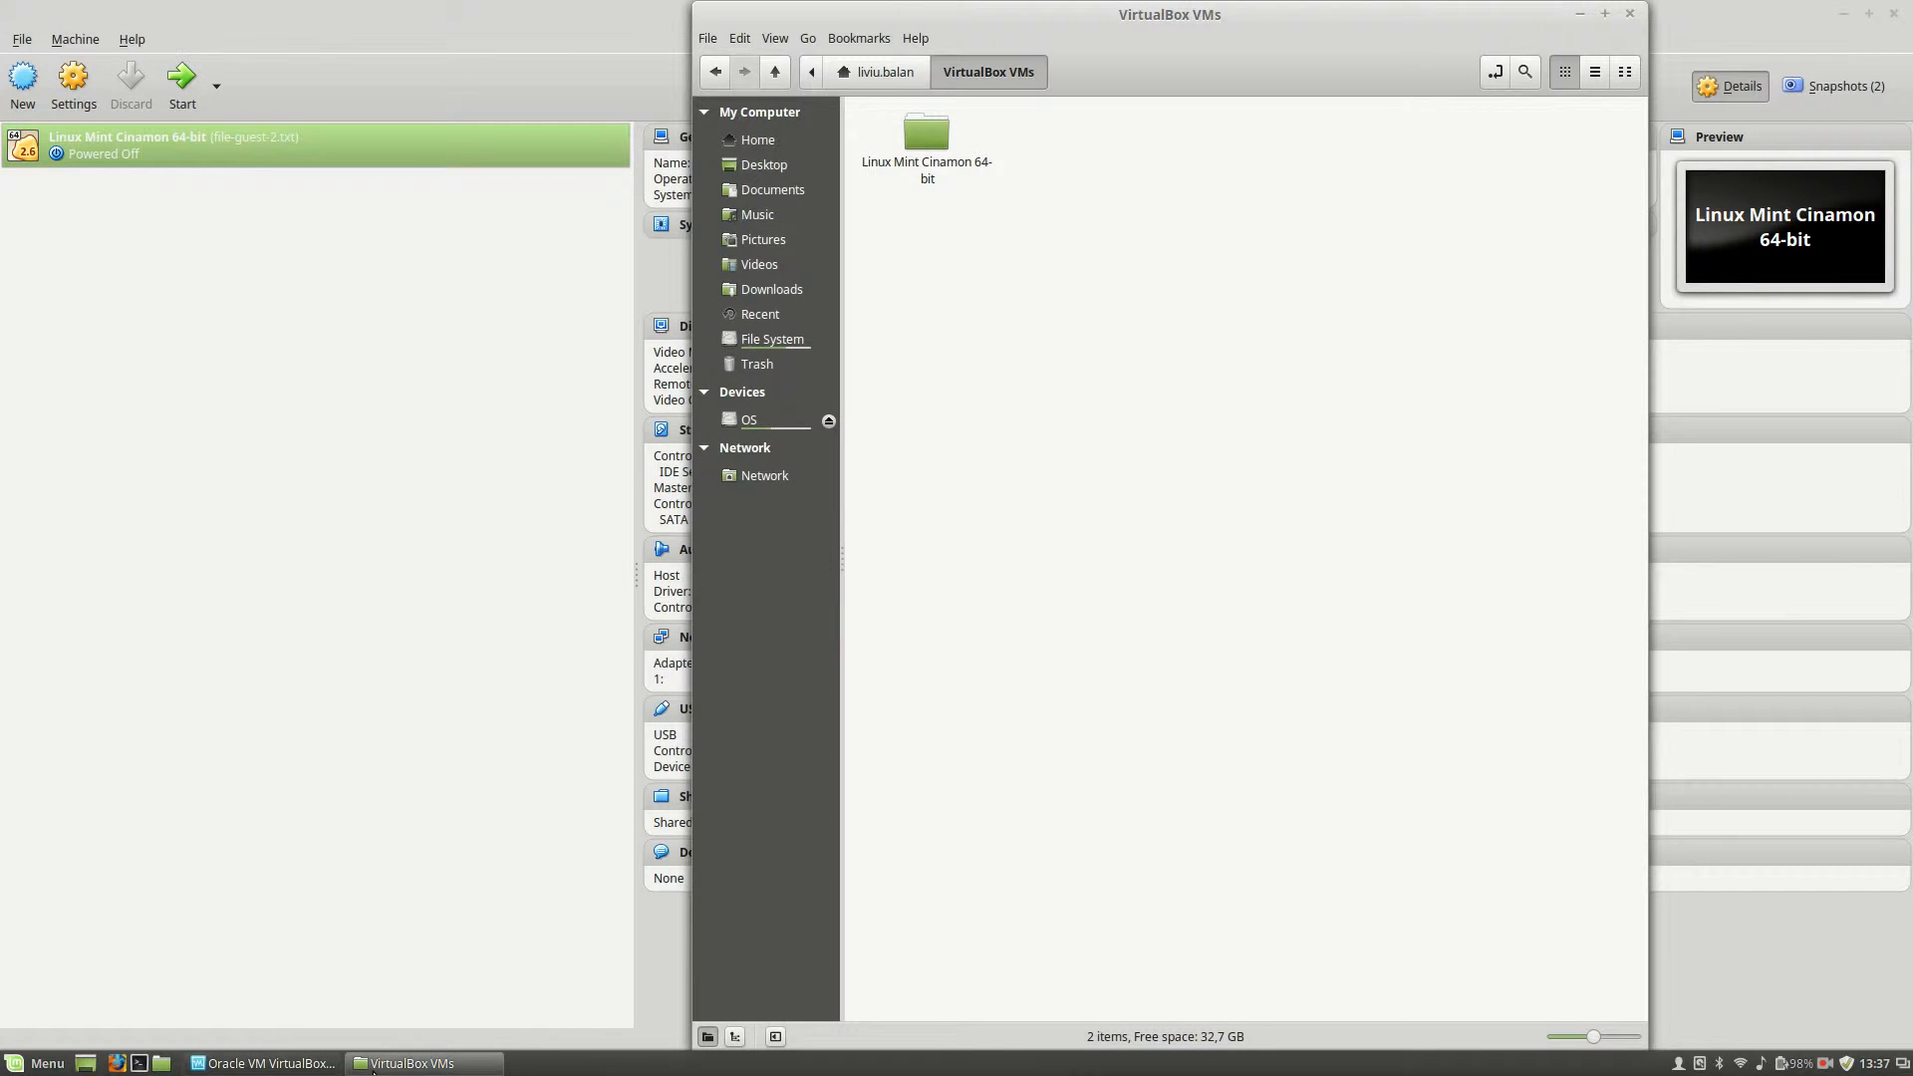
pyautogui.click(374, 1063)
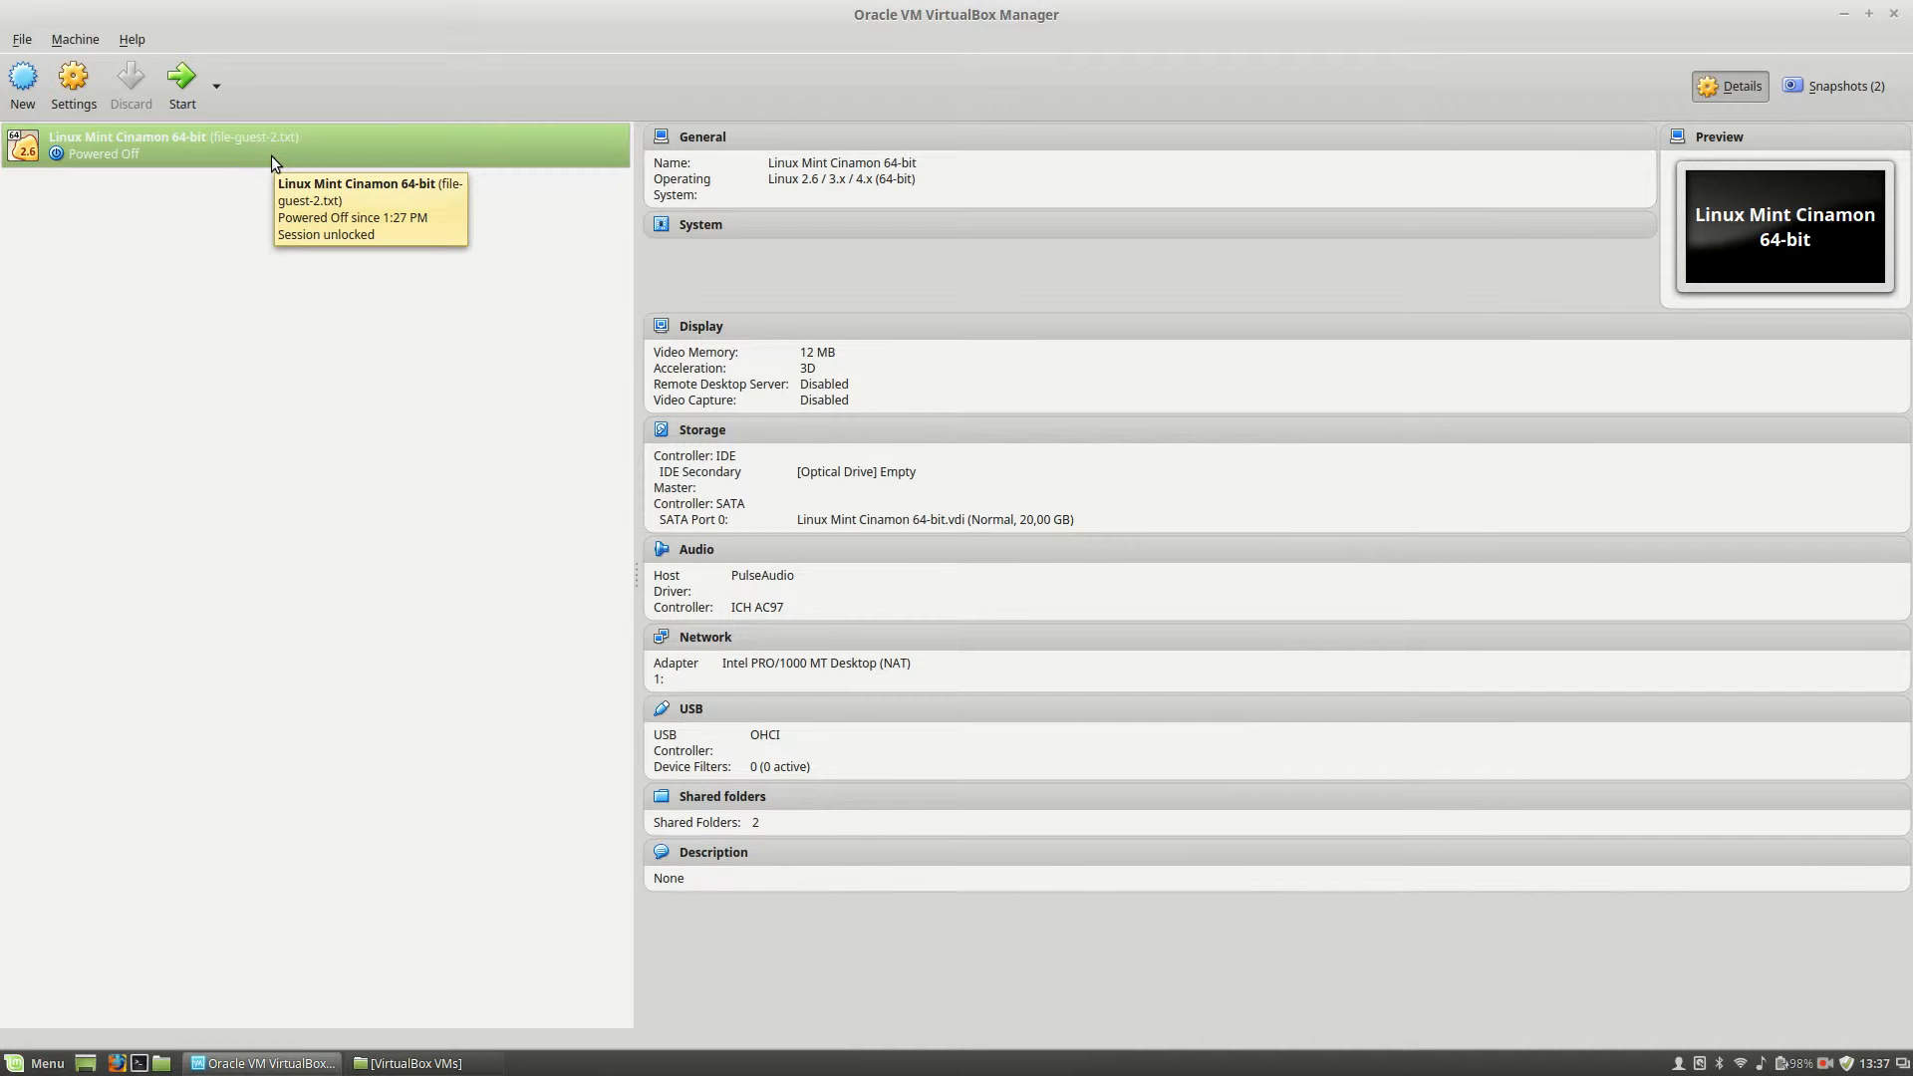
# Delete the "file-guest.txt + unsaved content" snapshot of the Linux Mint Cinamon 64-bit machine
pyautogui.click(1839, 84)
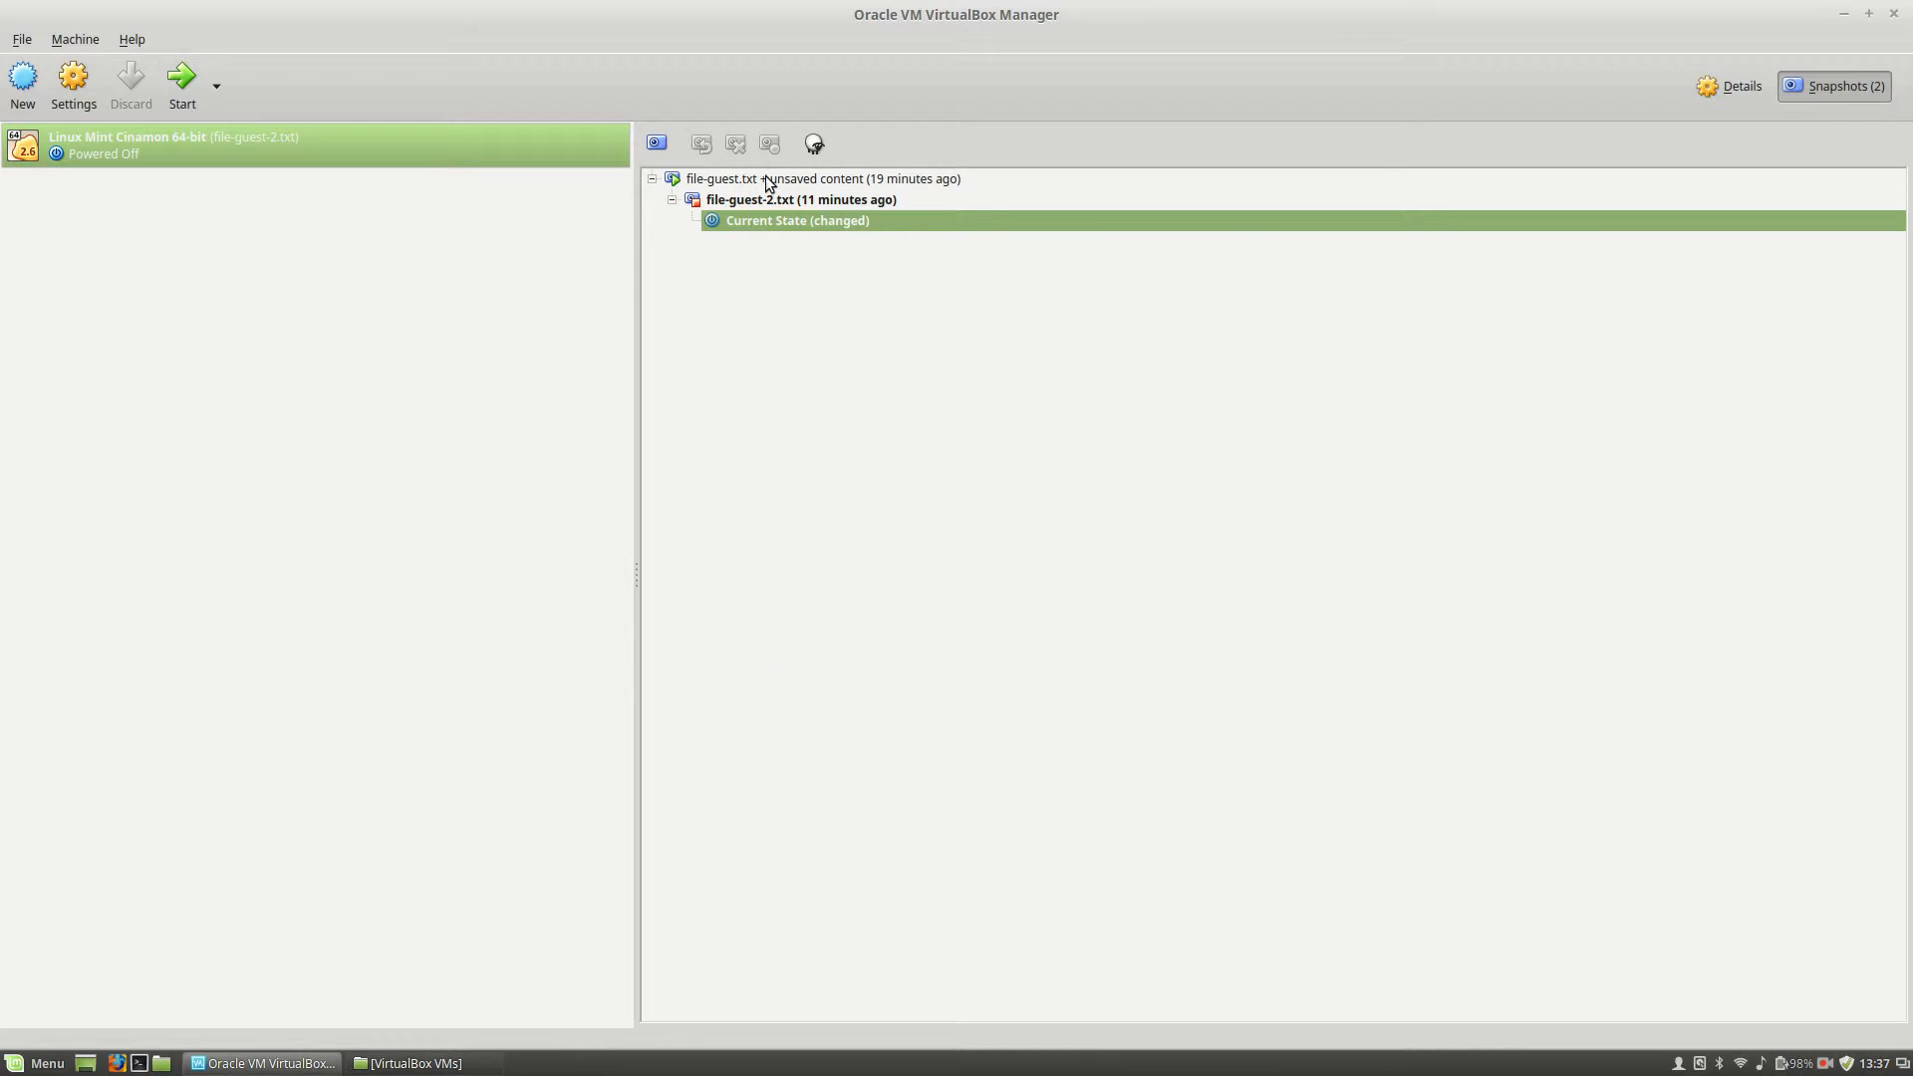
pyautogui.moveTo(779, 231)
pyautogui.click(764, 183)
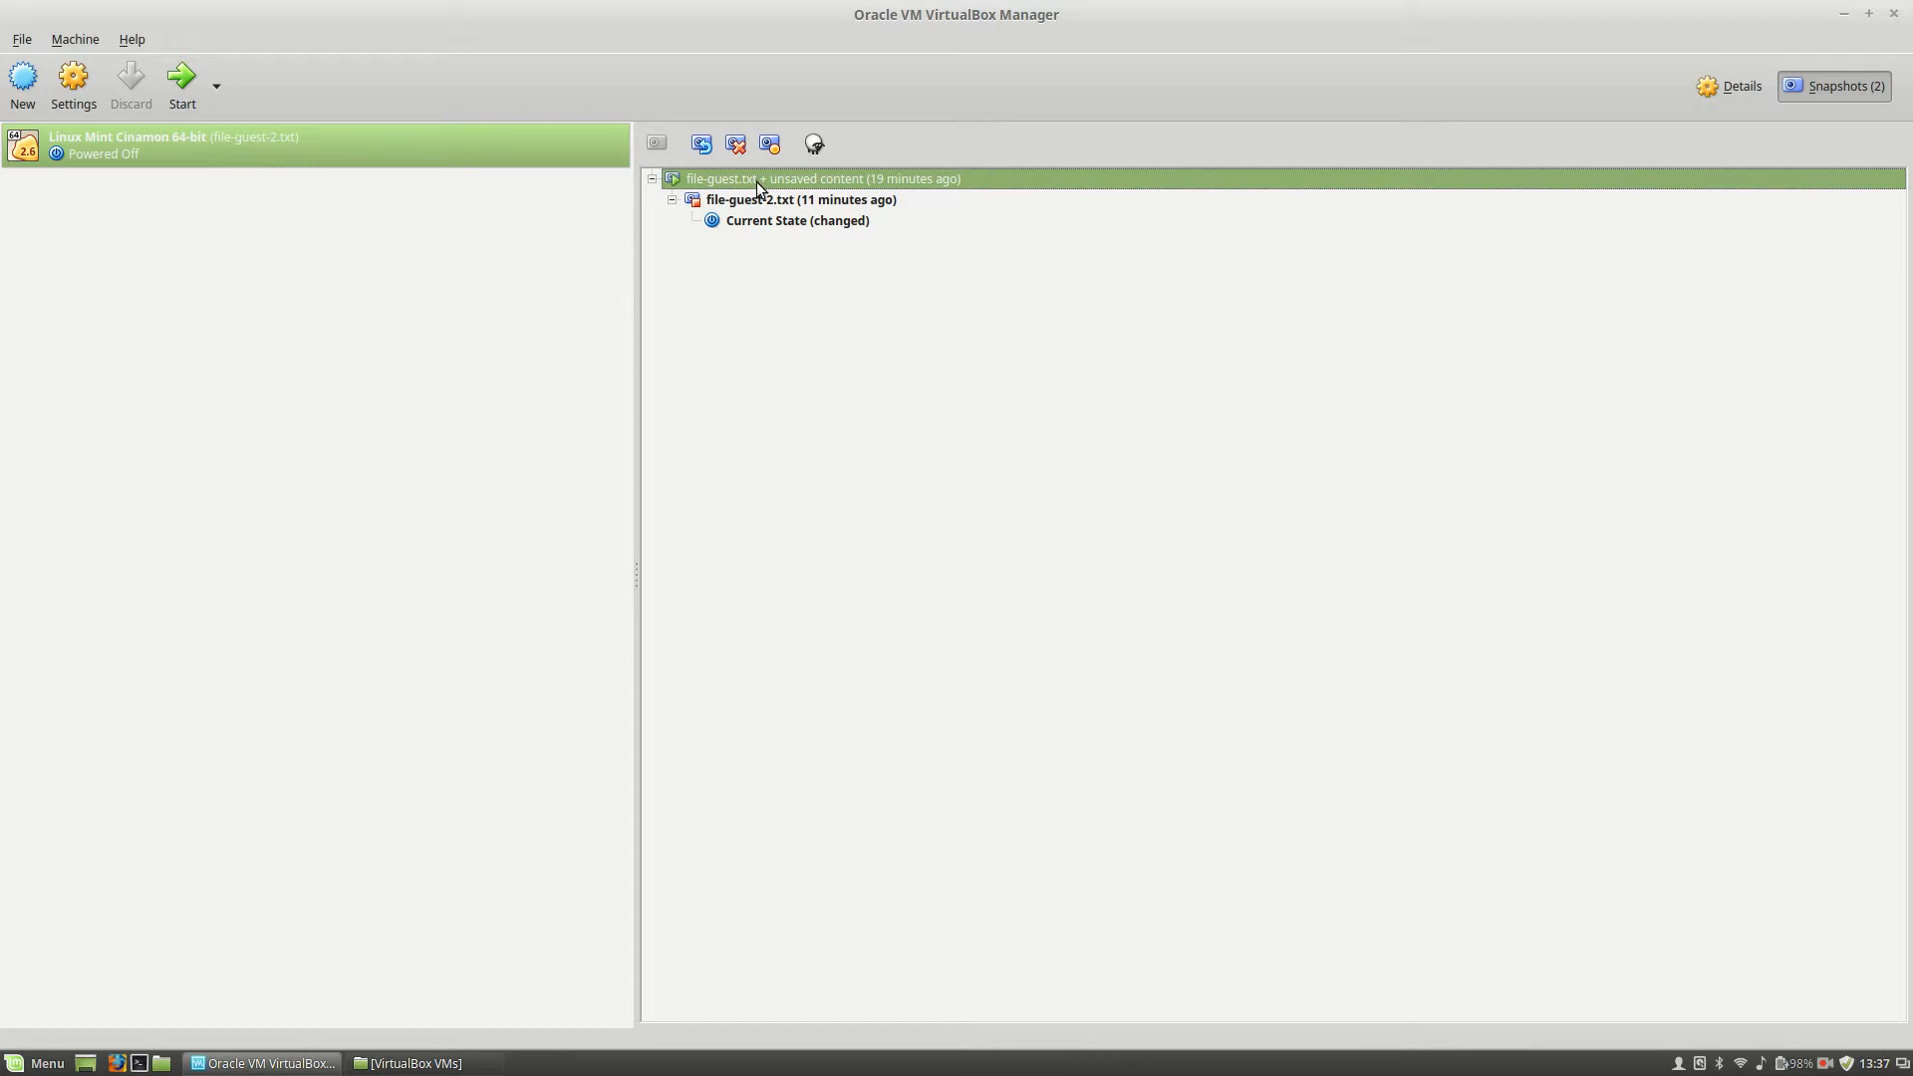
pyautogui.rightClick(755, 181)
pyautogui.click(755, 183)
pyautogui.press('Escape')
pyautogui.hotkey('ctrl', 'shift', 'r')
pyautogui.press('Escape')
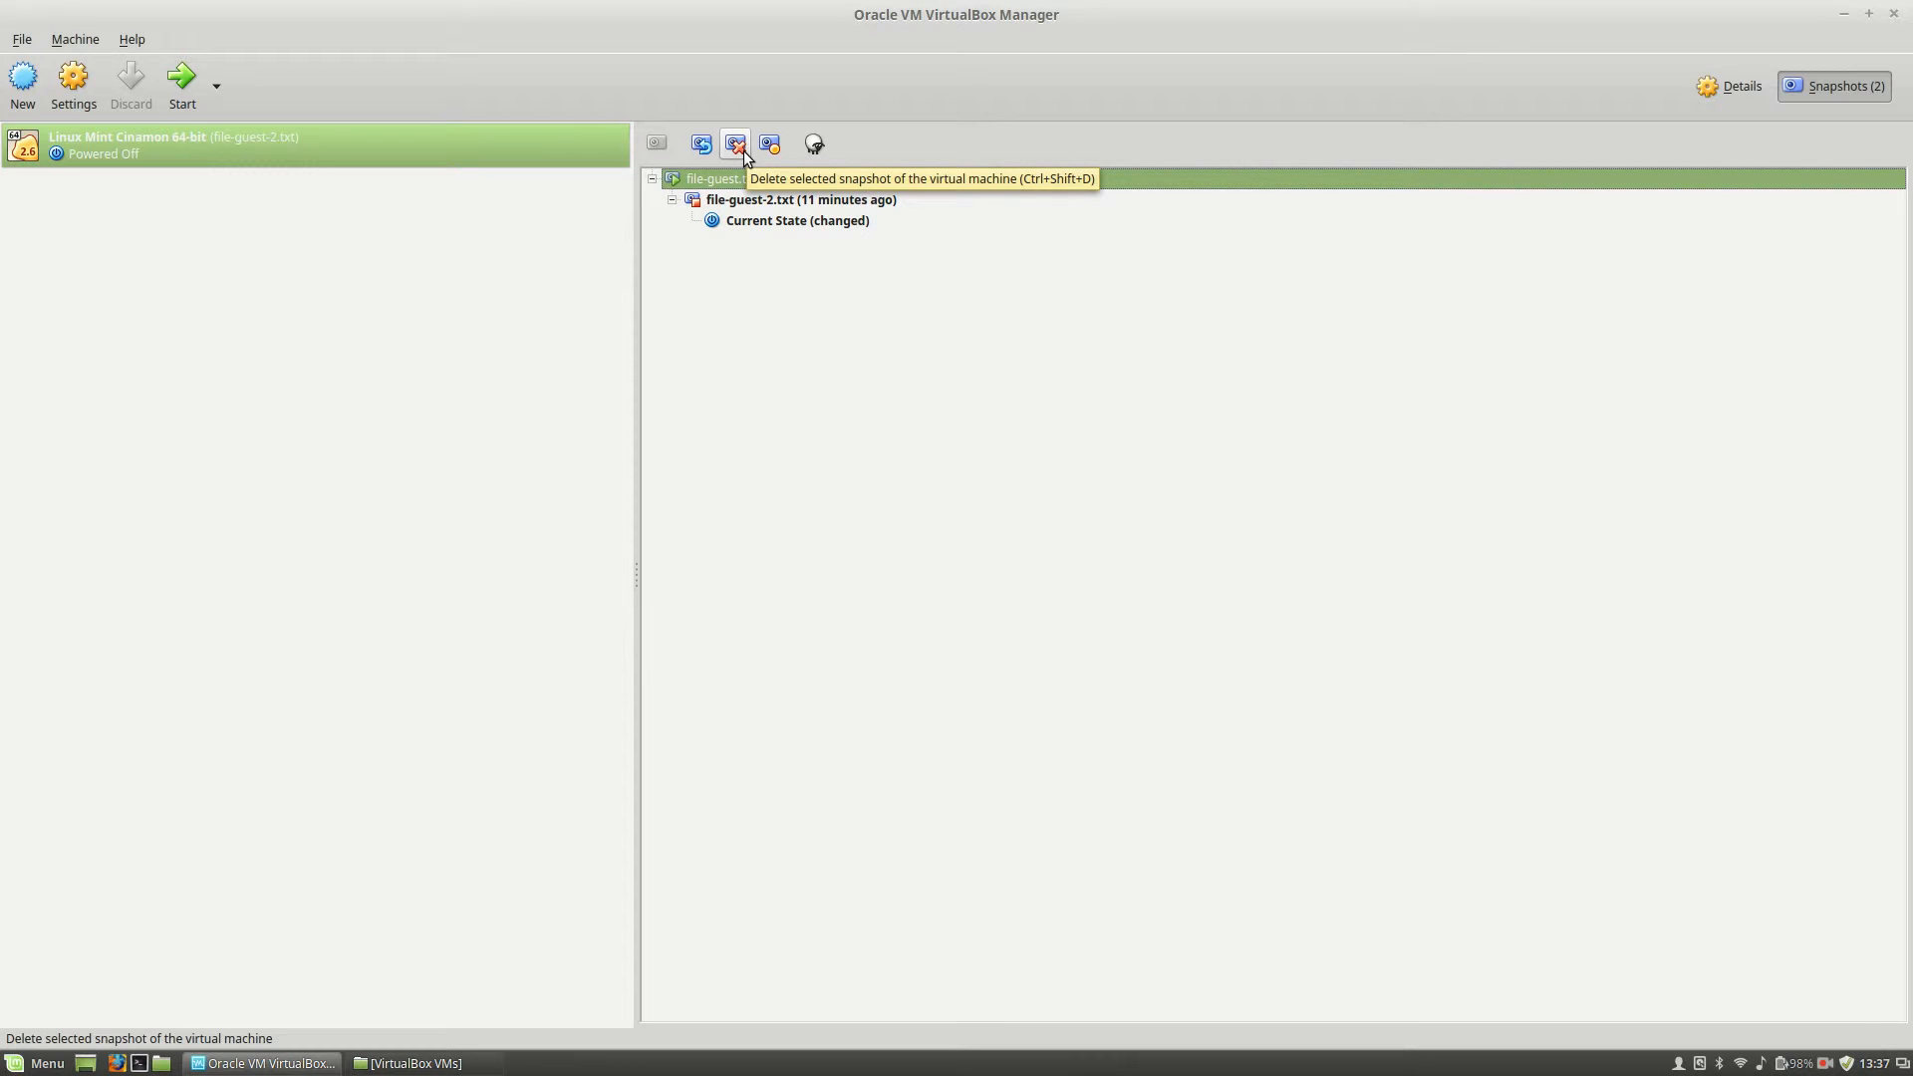
pyautogui.click(738, 147)
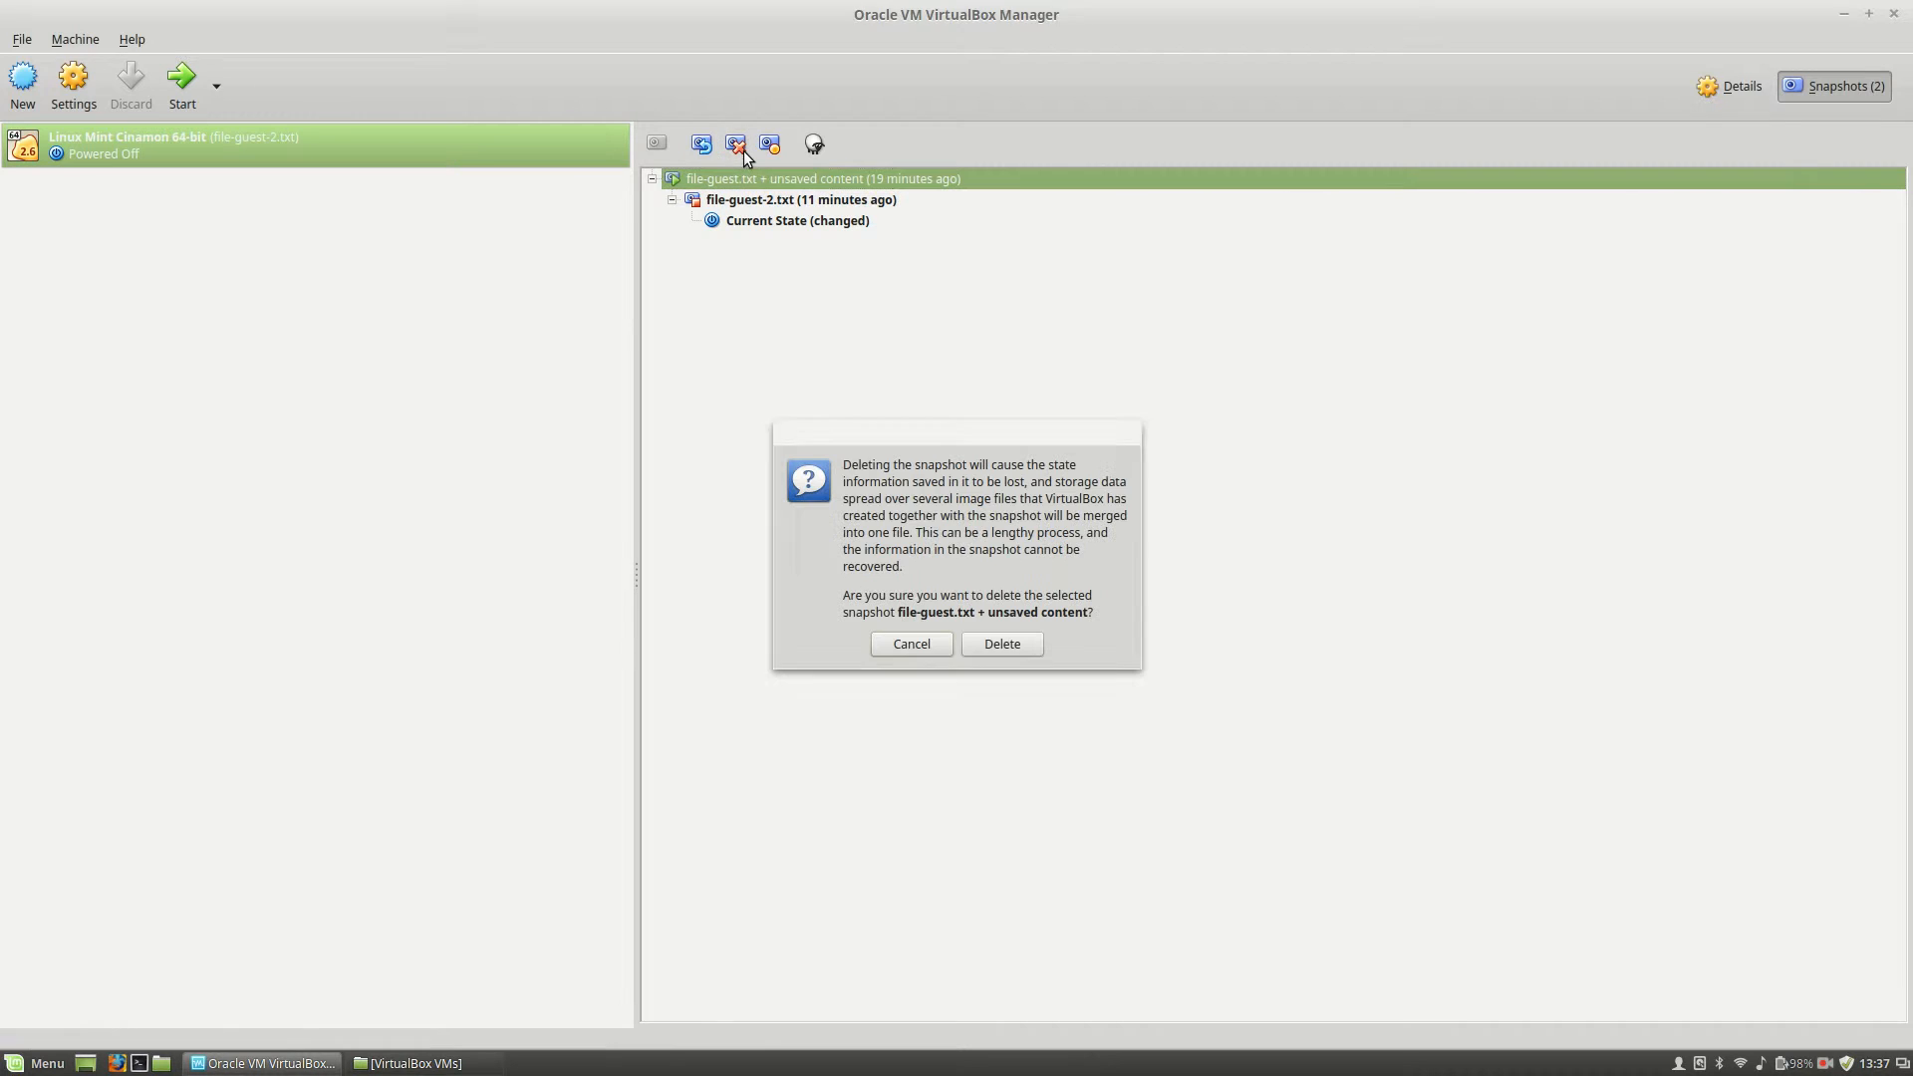
pyautogui.click(1000, 646)
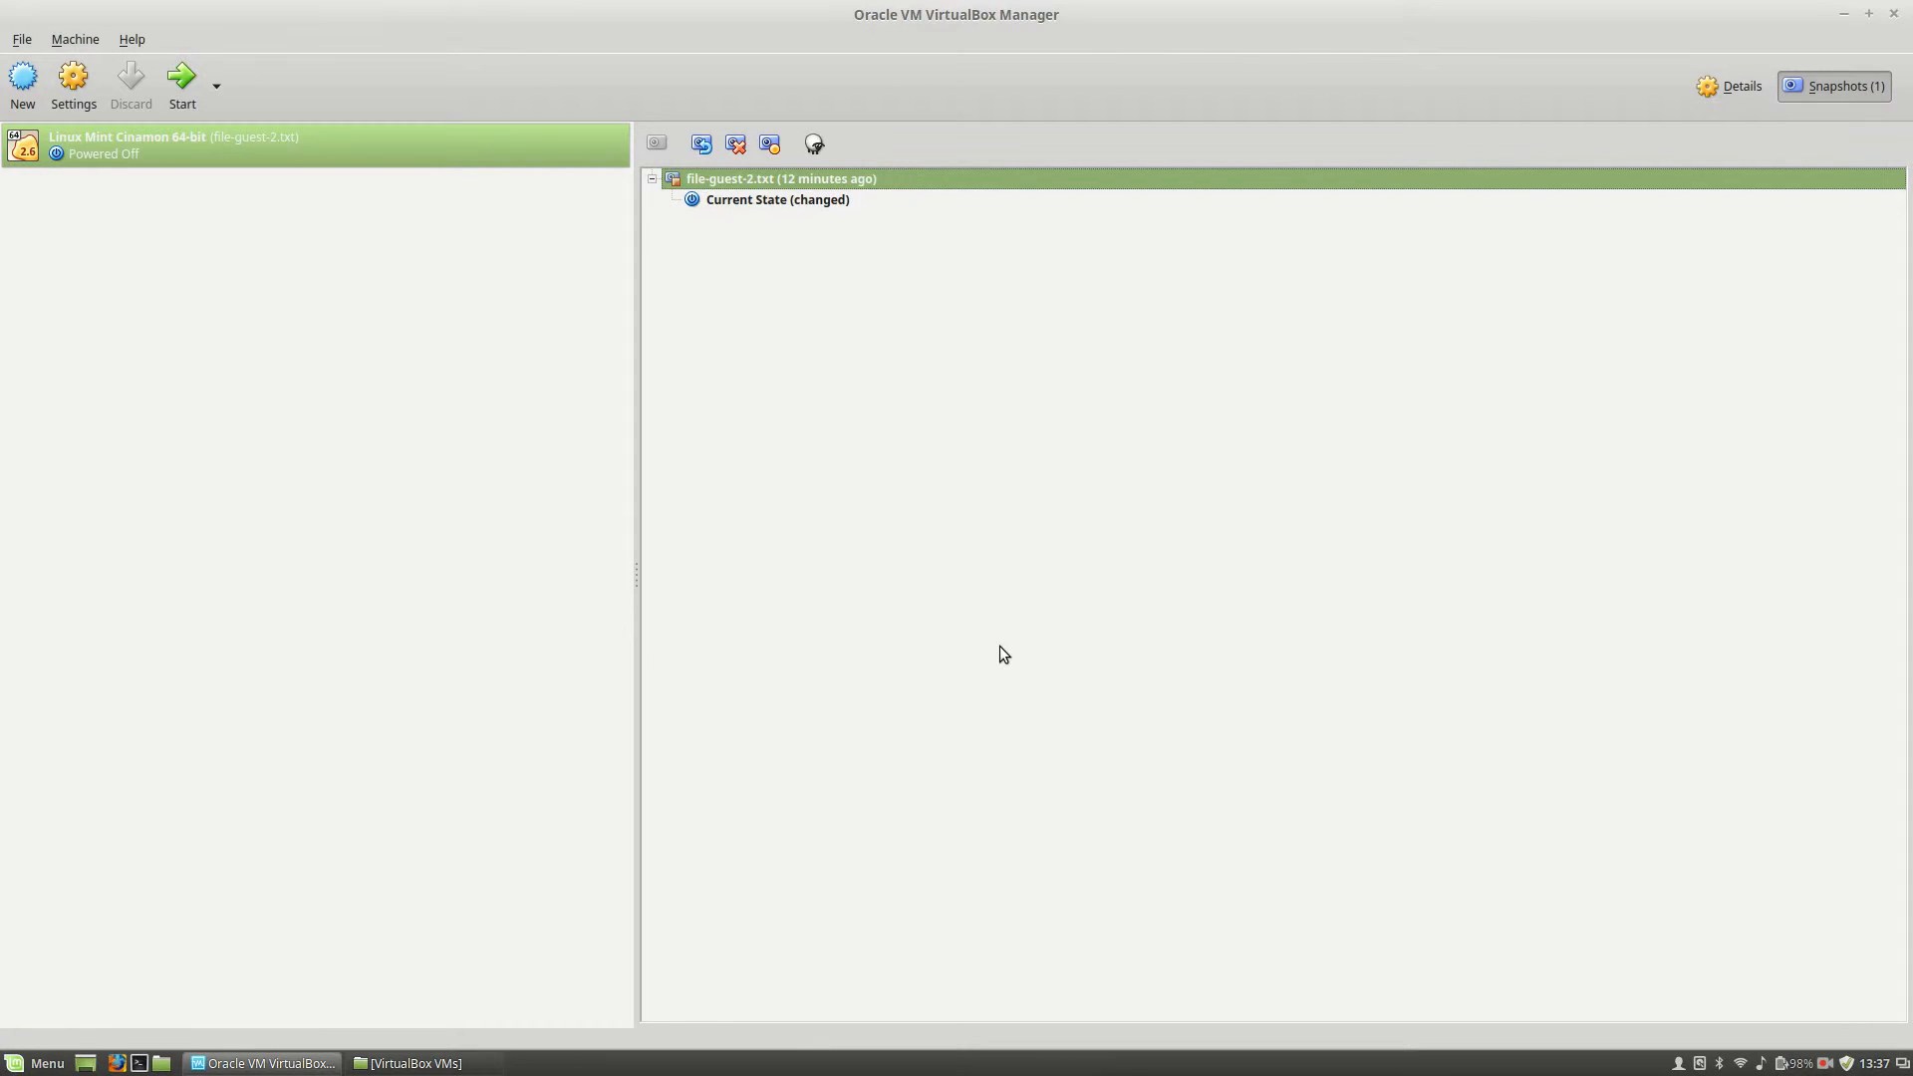
# Delete the remaining file-guest-2.txt snapshot of the Linux Mint Cinamon 64-bit machine
pyautogui.rightClick(721, 178)
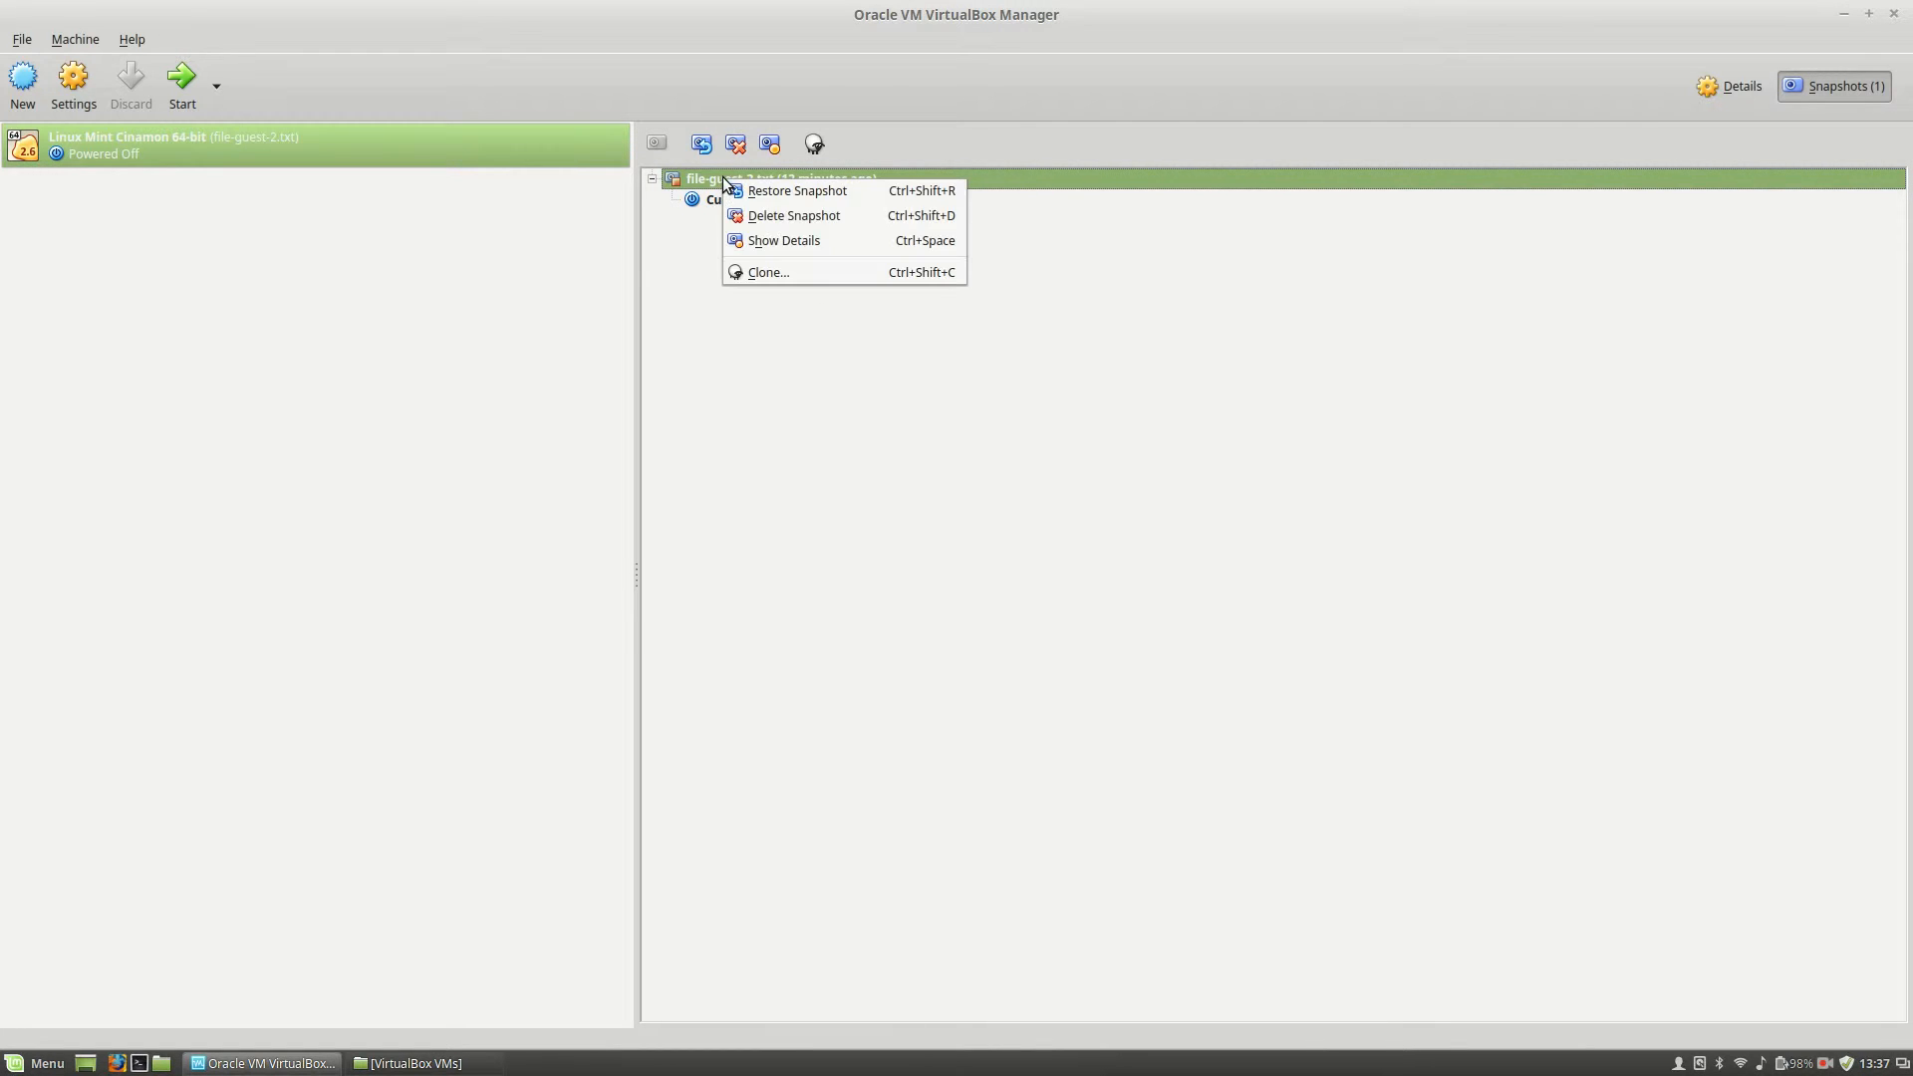
pyautogui.click(762, 219)
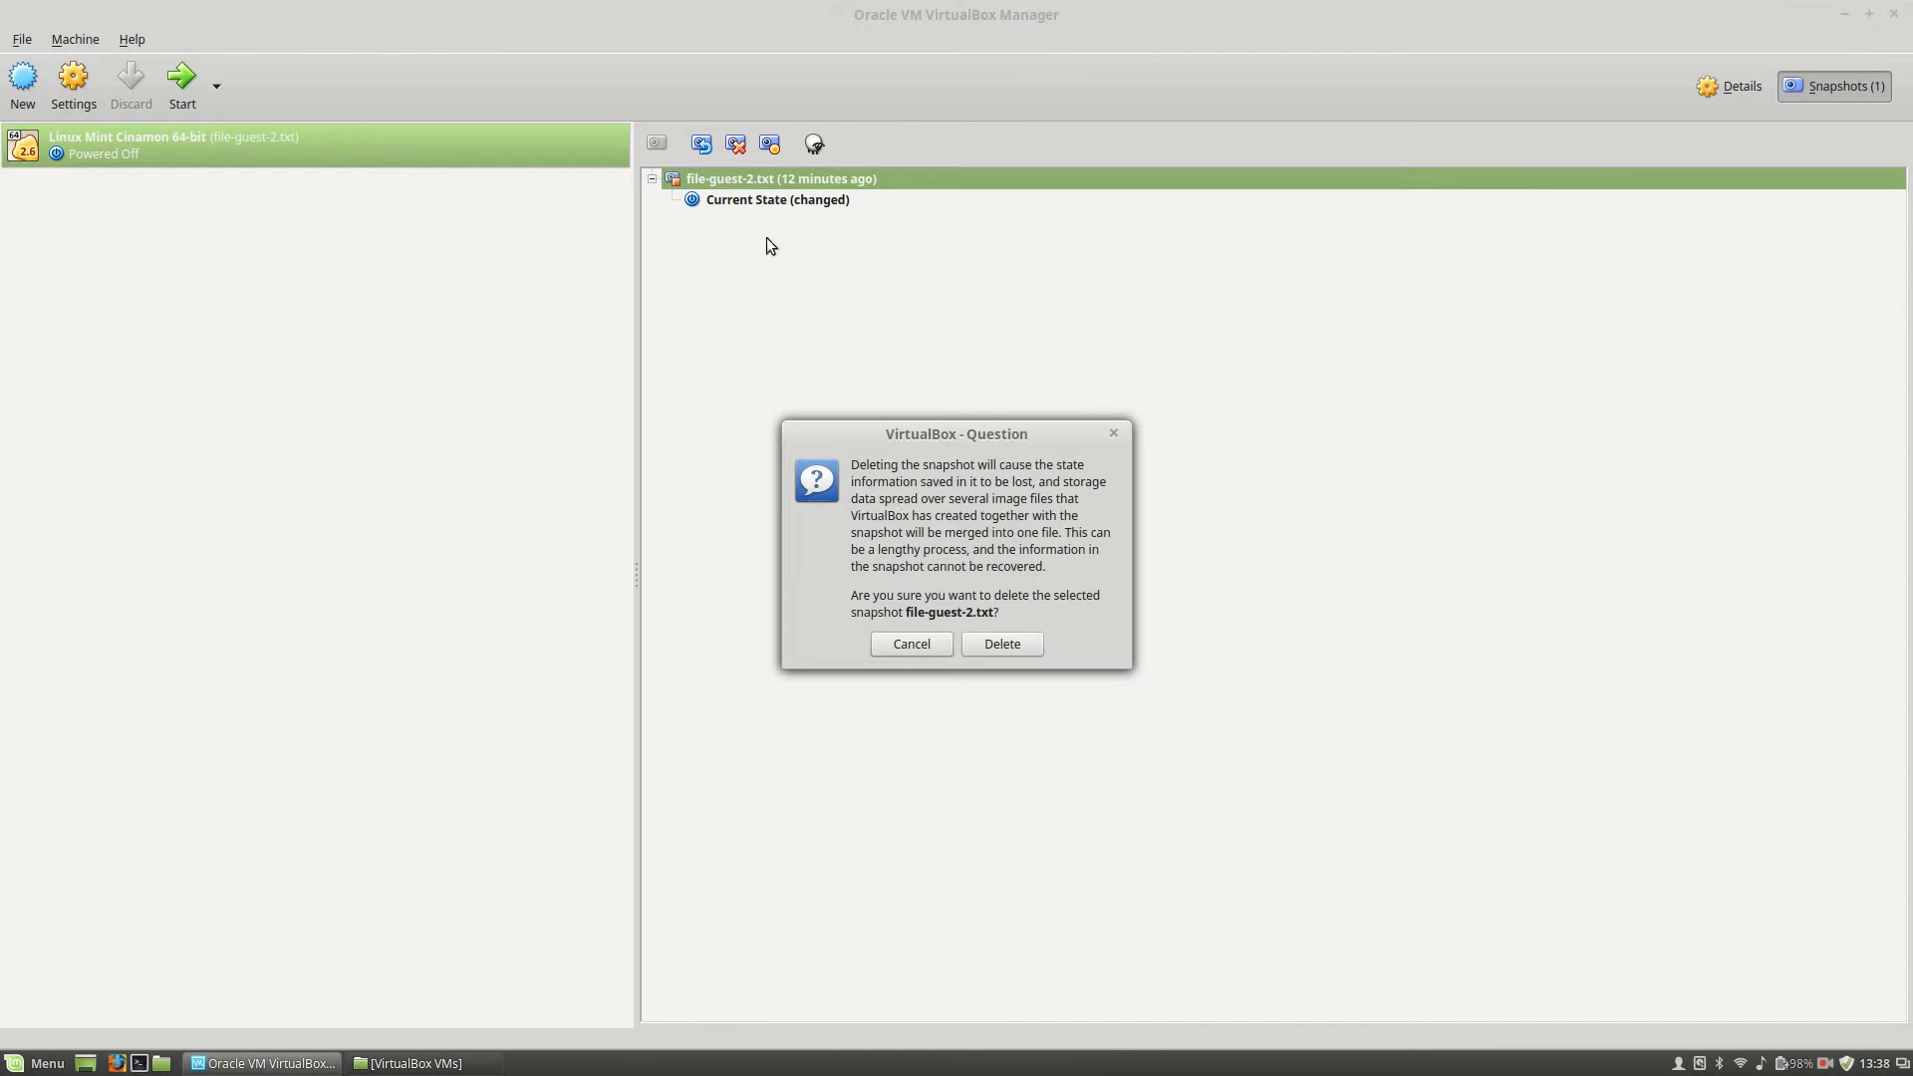
pyautogui.click(1001, 643)
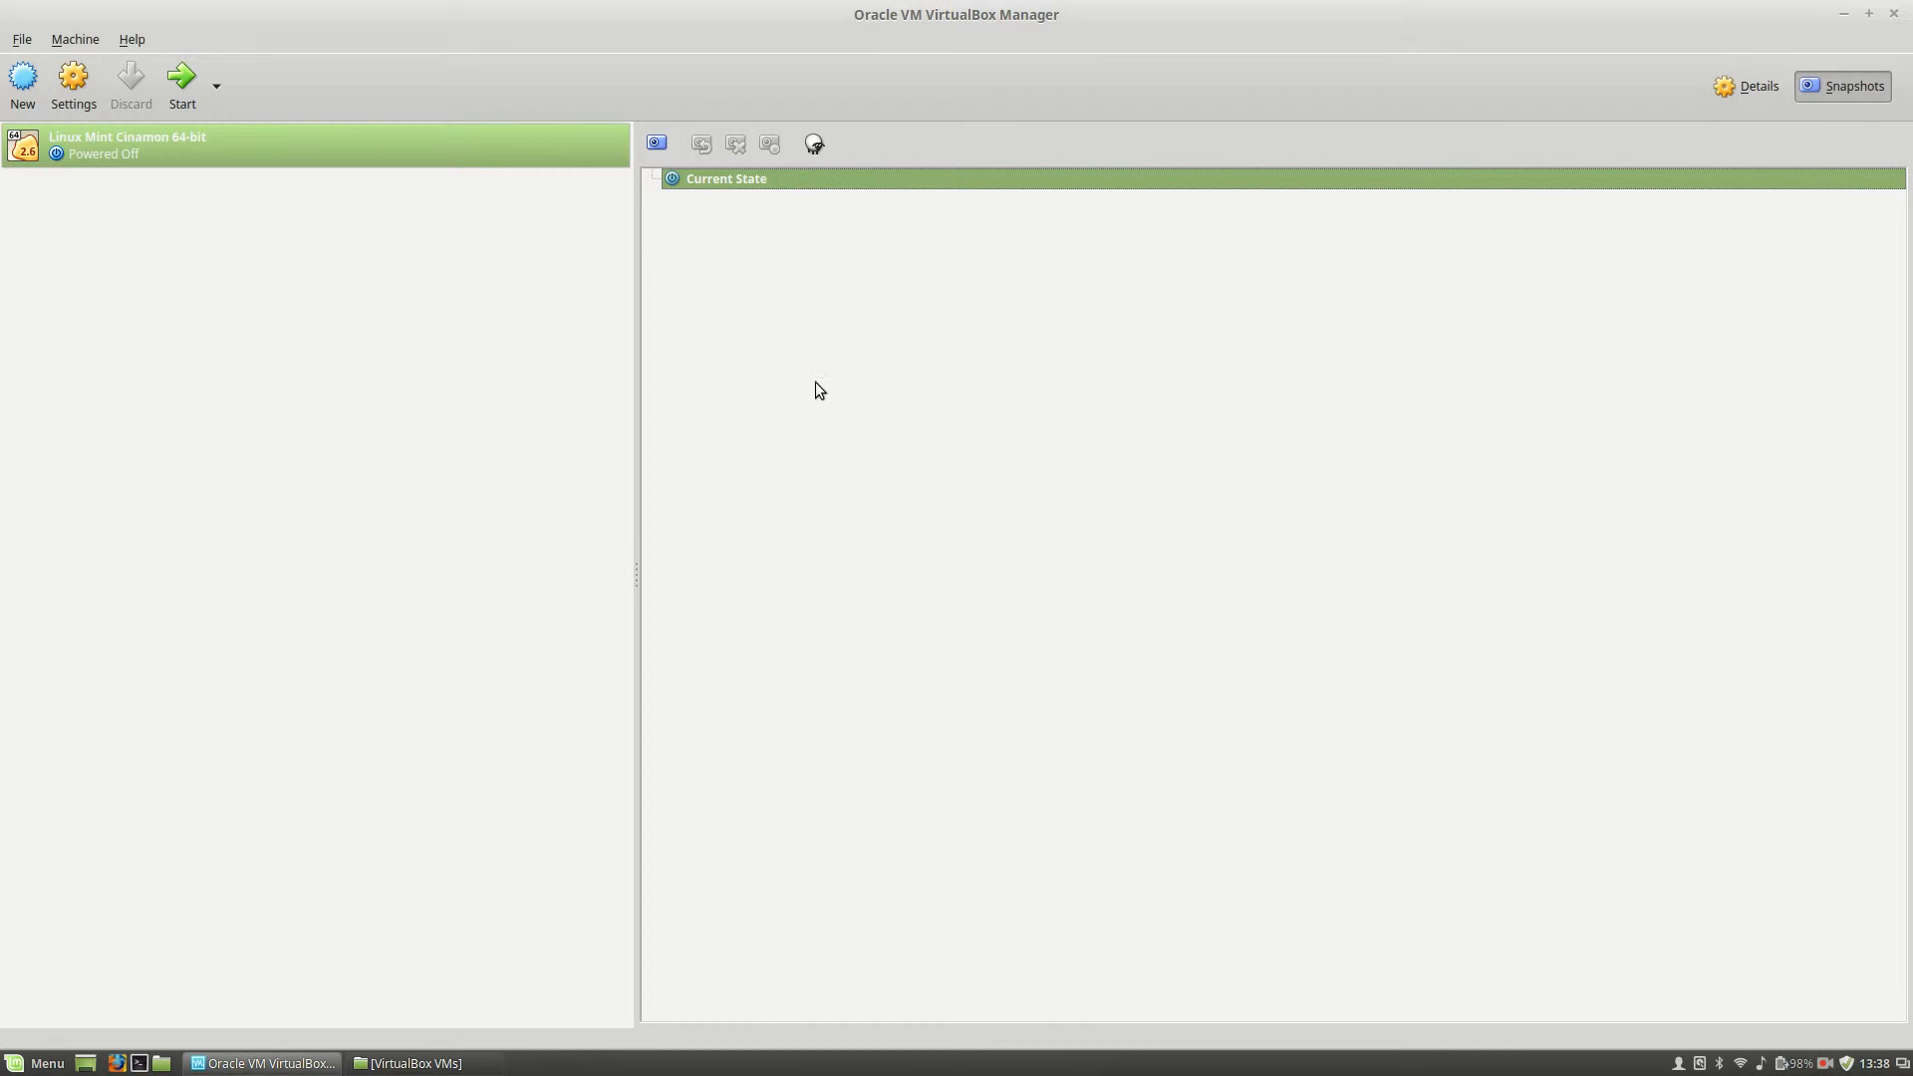
# Start the Linux Mint Cinamon 64-bit machine, log in to the guest with the account password, and check its snapshot list in VirtualBox Manager
pyautogui.click(194, 76)
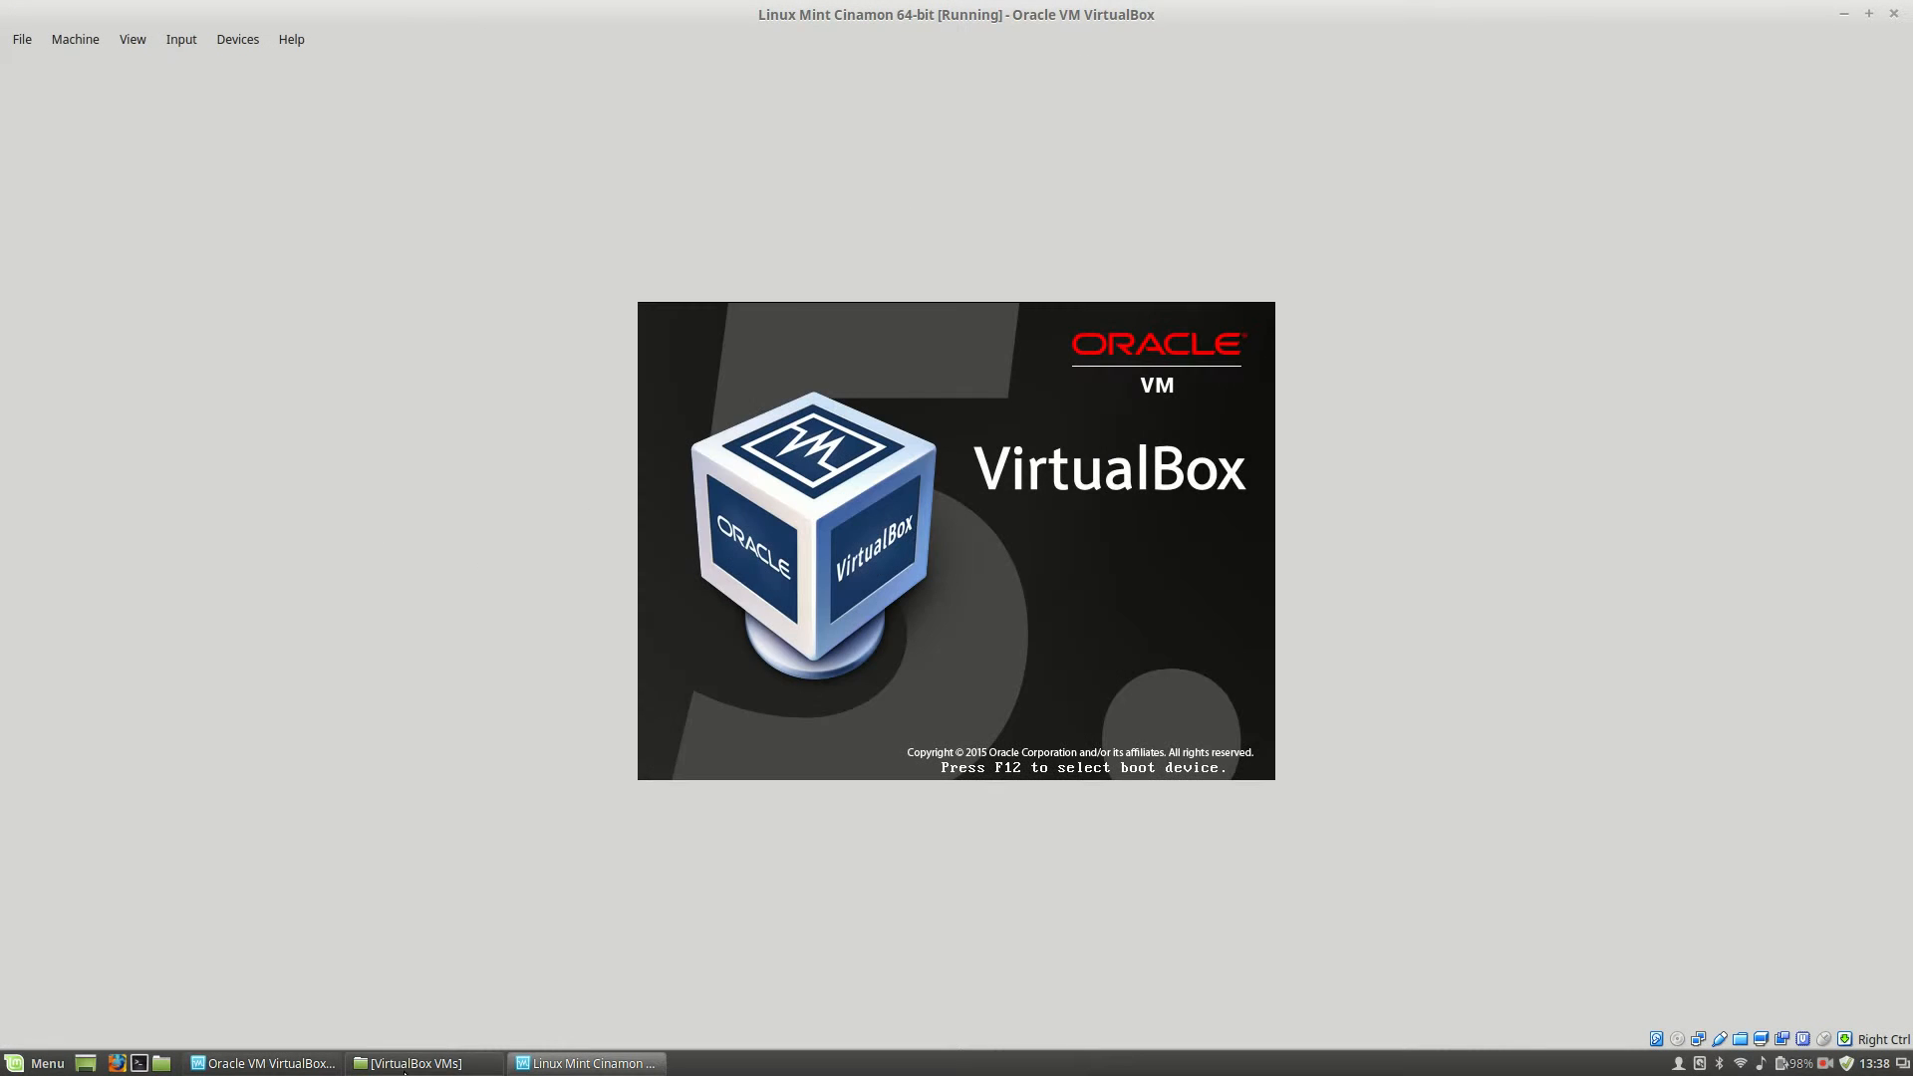
pyautogui.click(408, 1063)
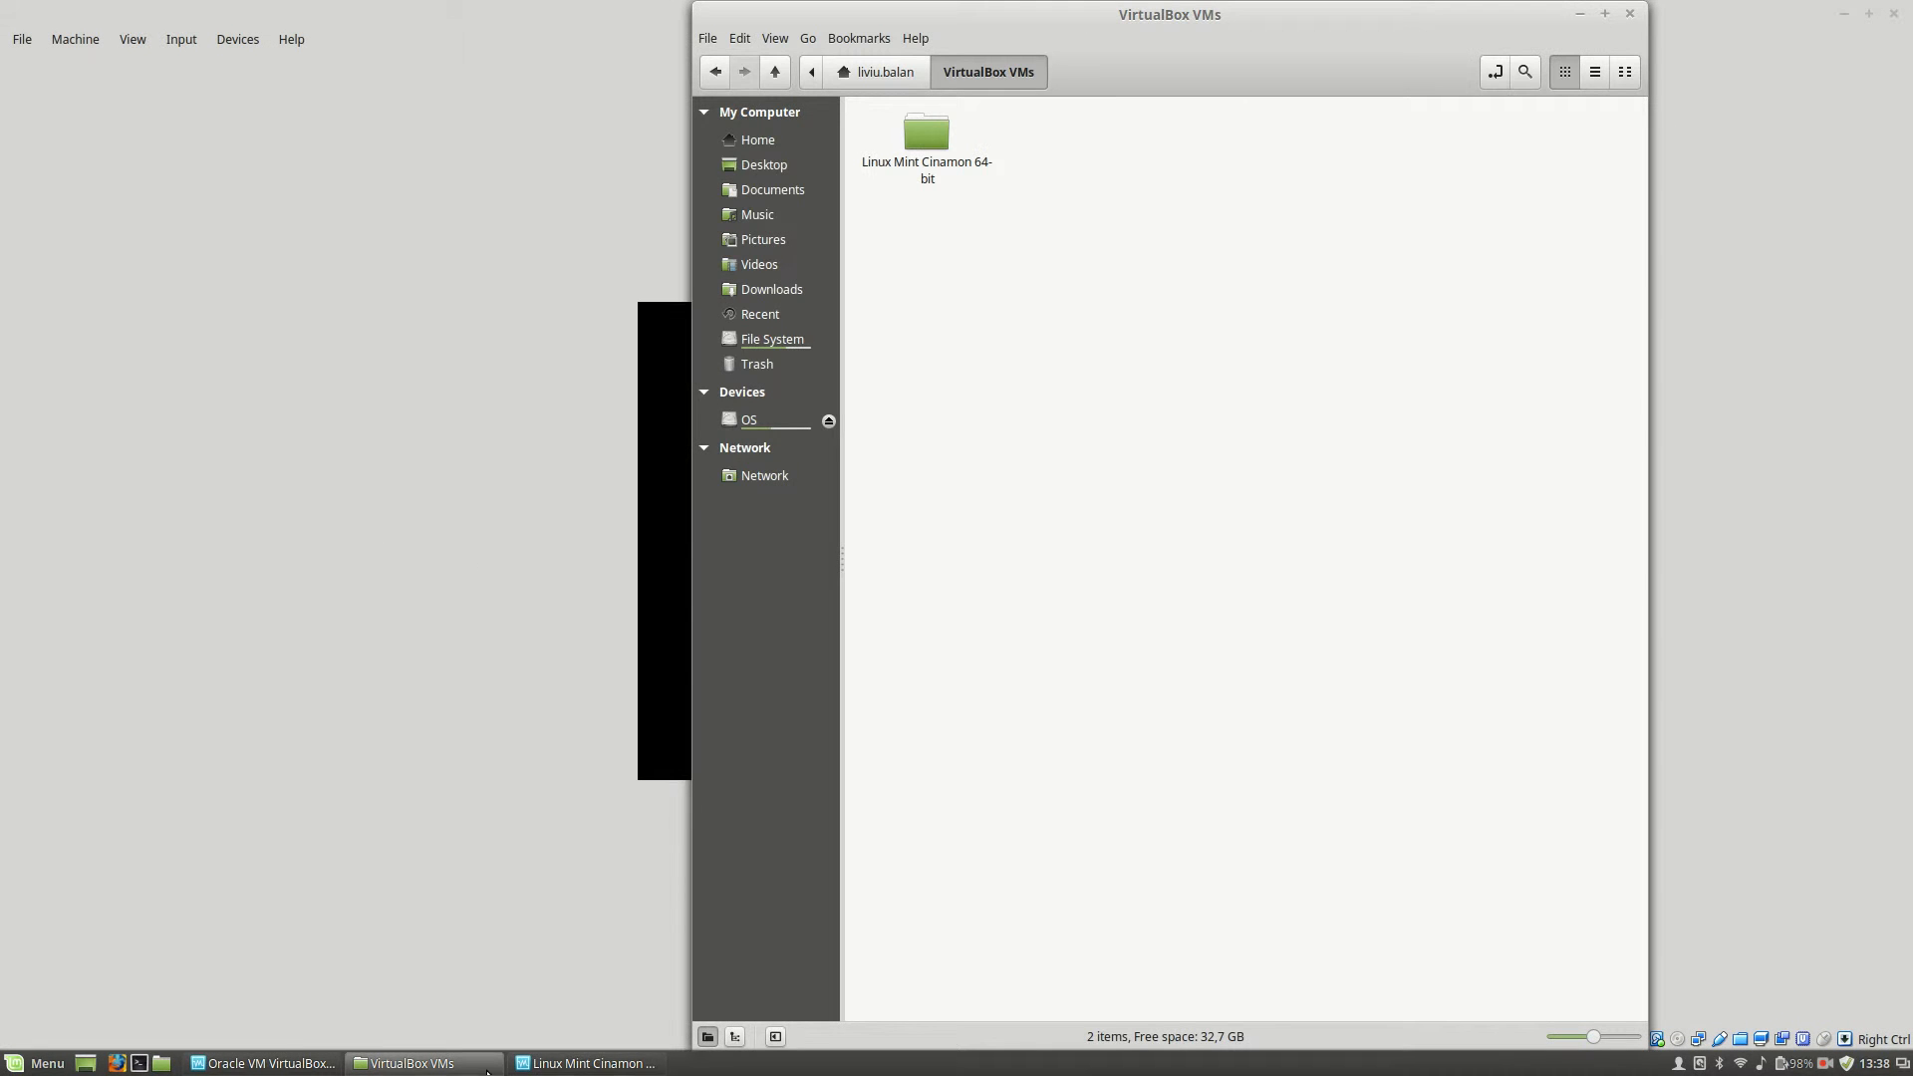
pyautogui.click(491, 1063)
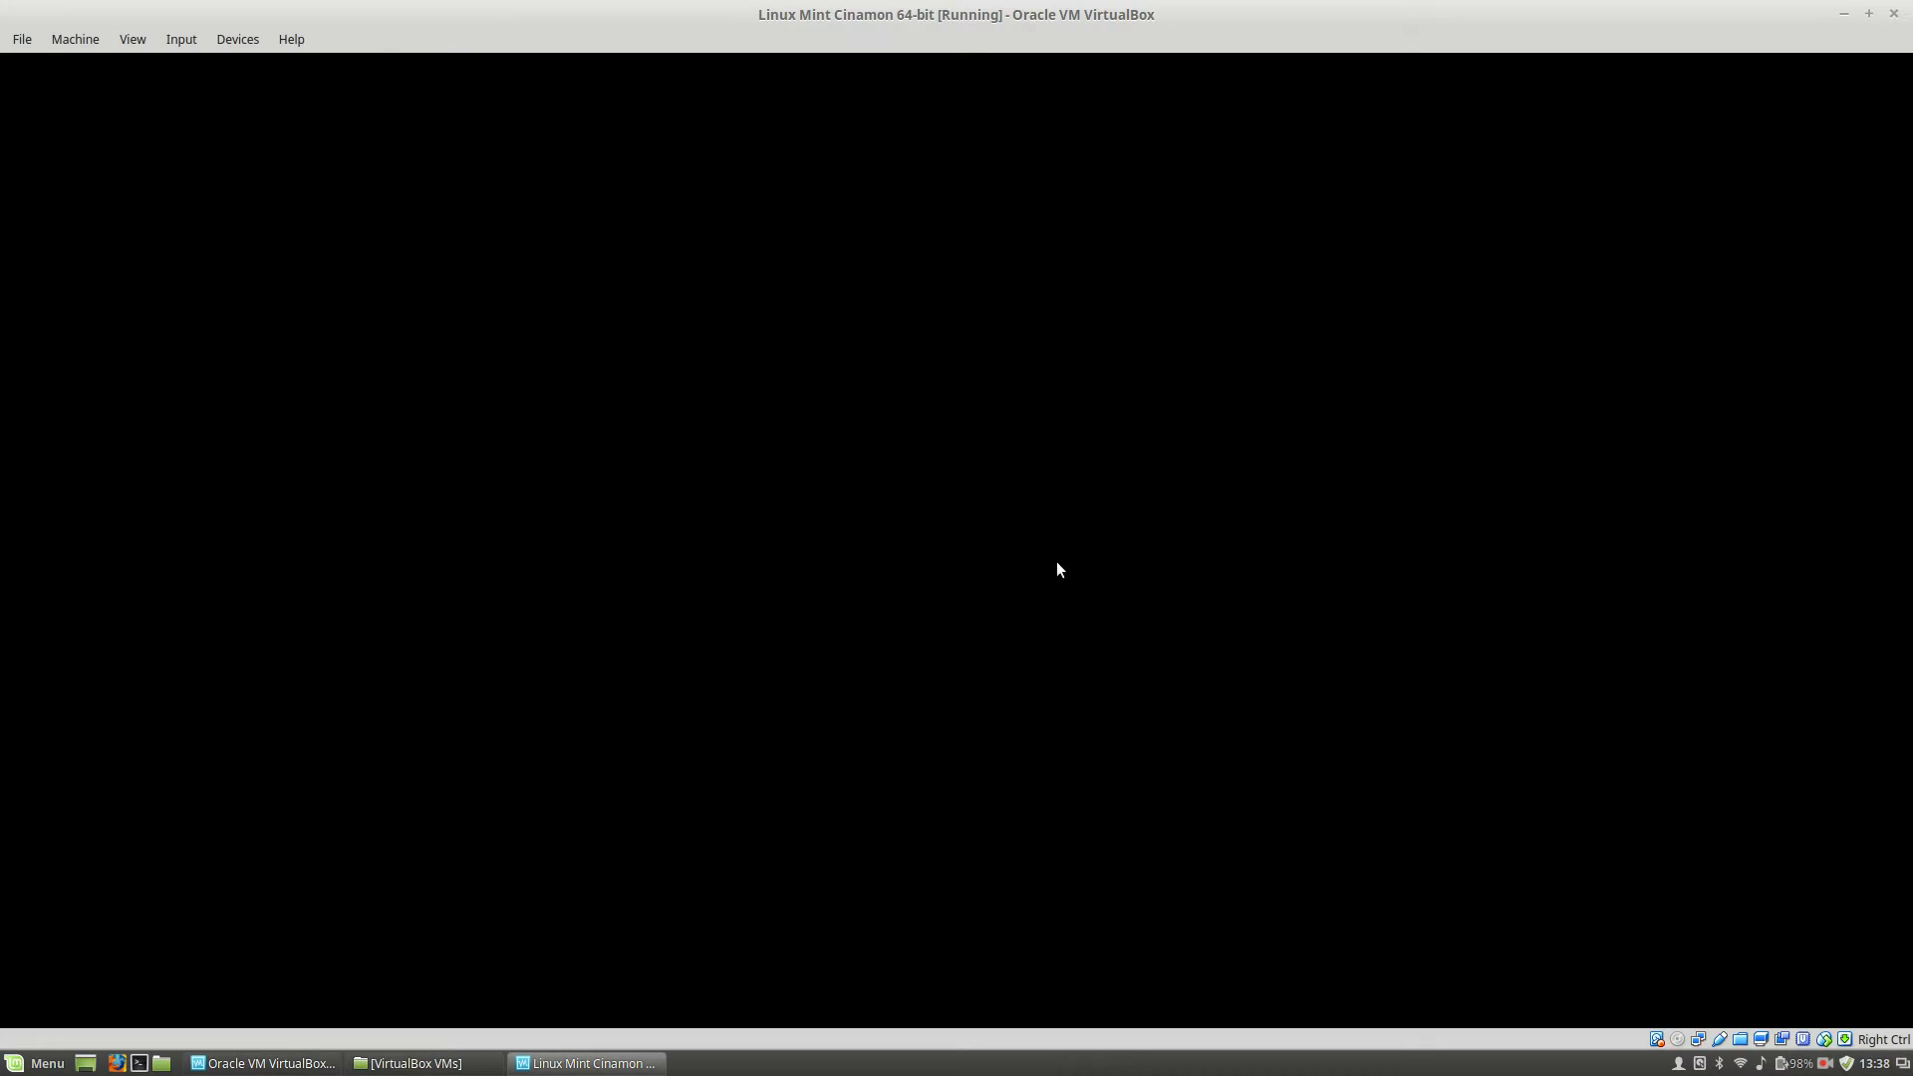
pyautogui.write('****')
pyautogui.press('Return')
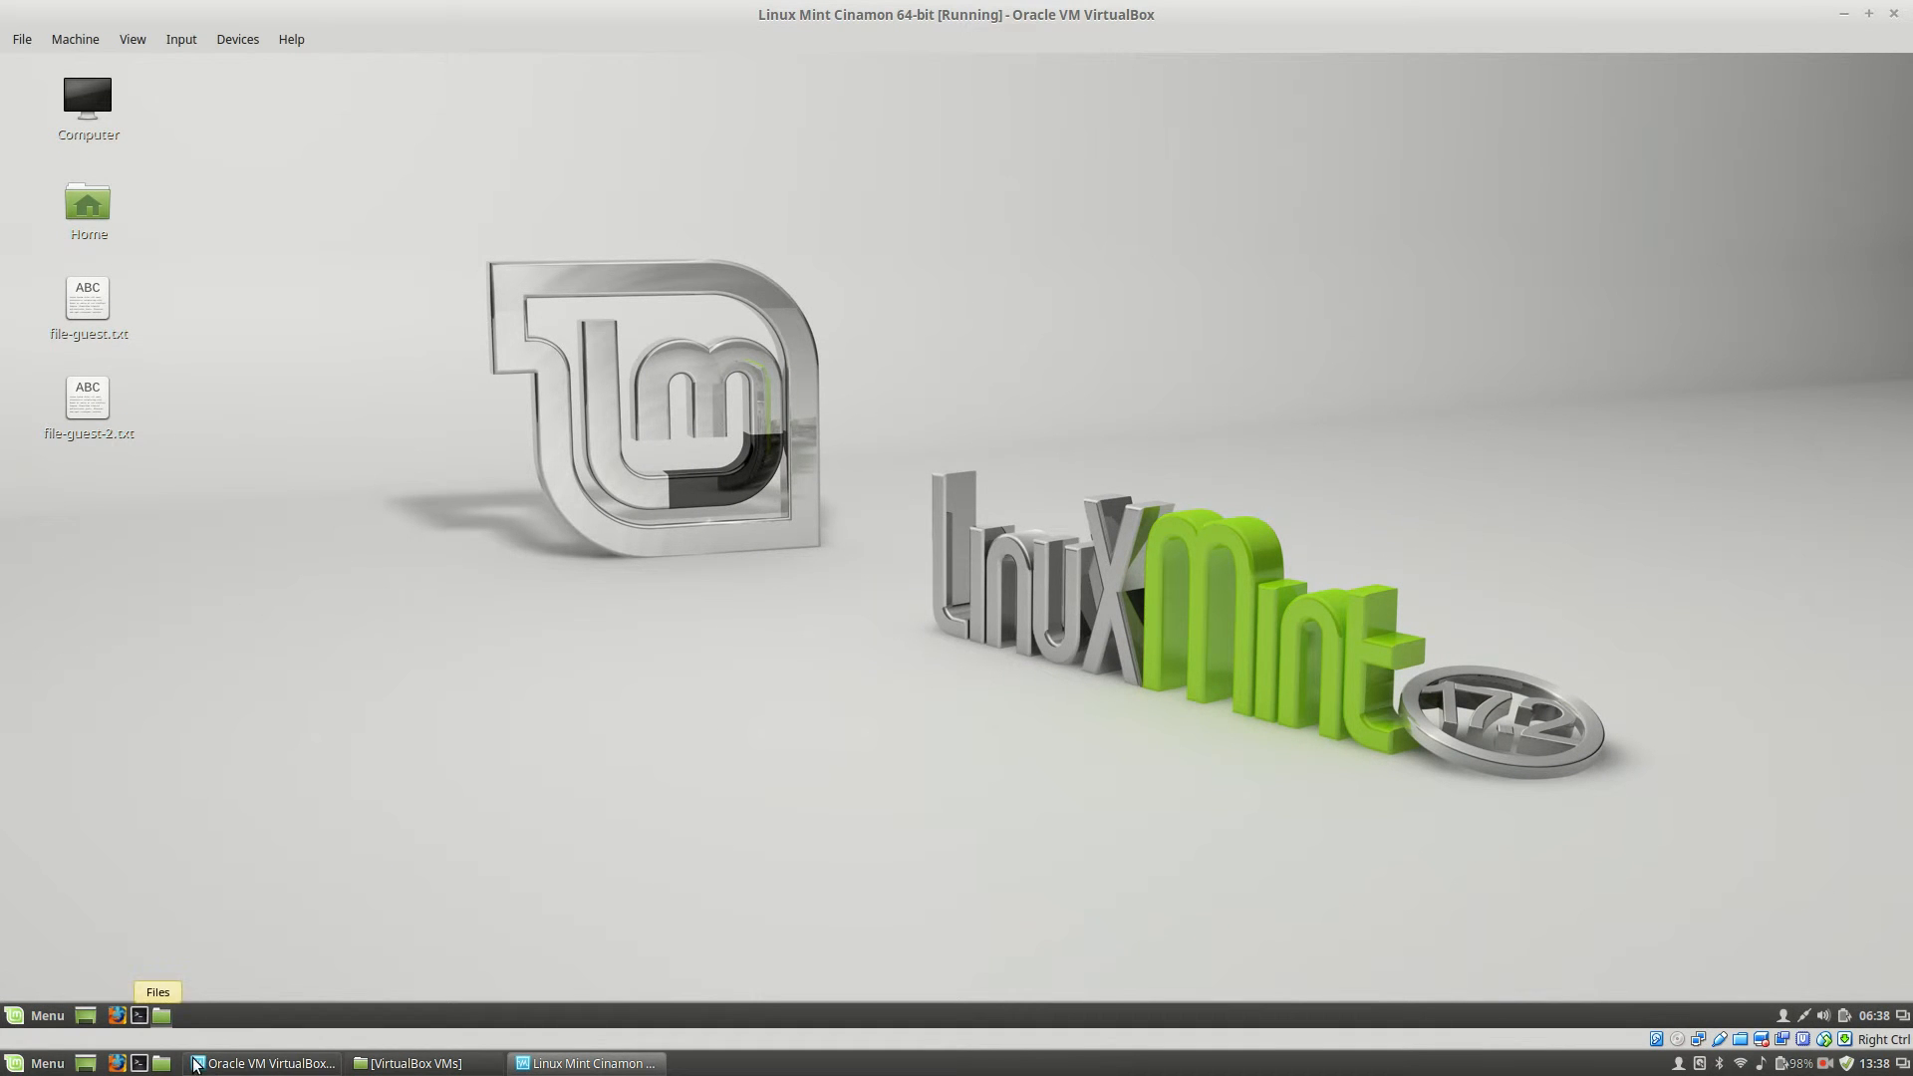
pyautogui.click(261, 1063)
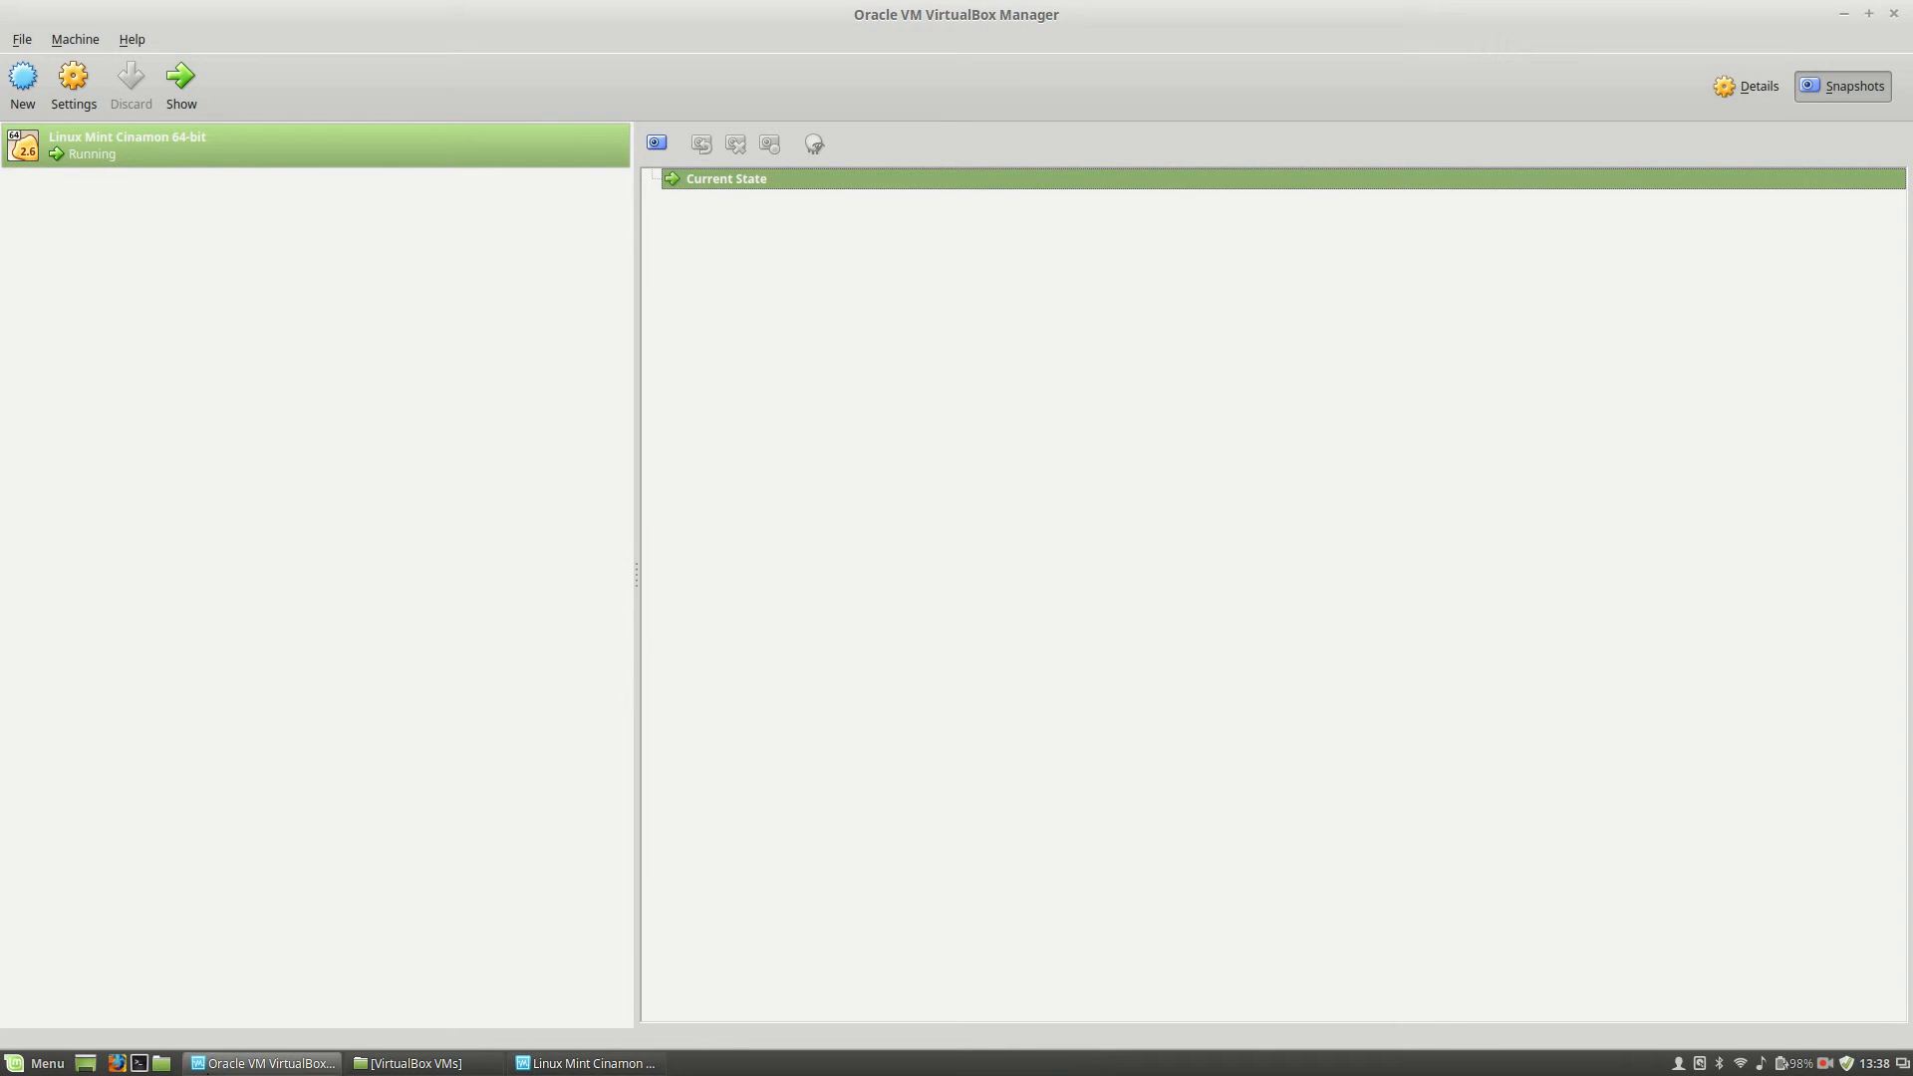
pyautogui.click(261, 1063)
# Permanently delete file-guest.txt and file-guest-2.txt from the guest's desktop
pyautogui.moveTo(270, 601); pyautogui.dragTo(95, 318)
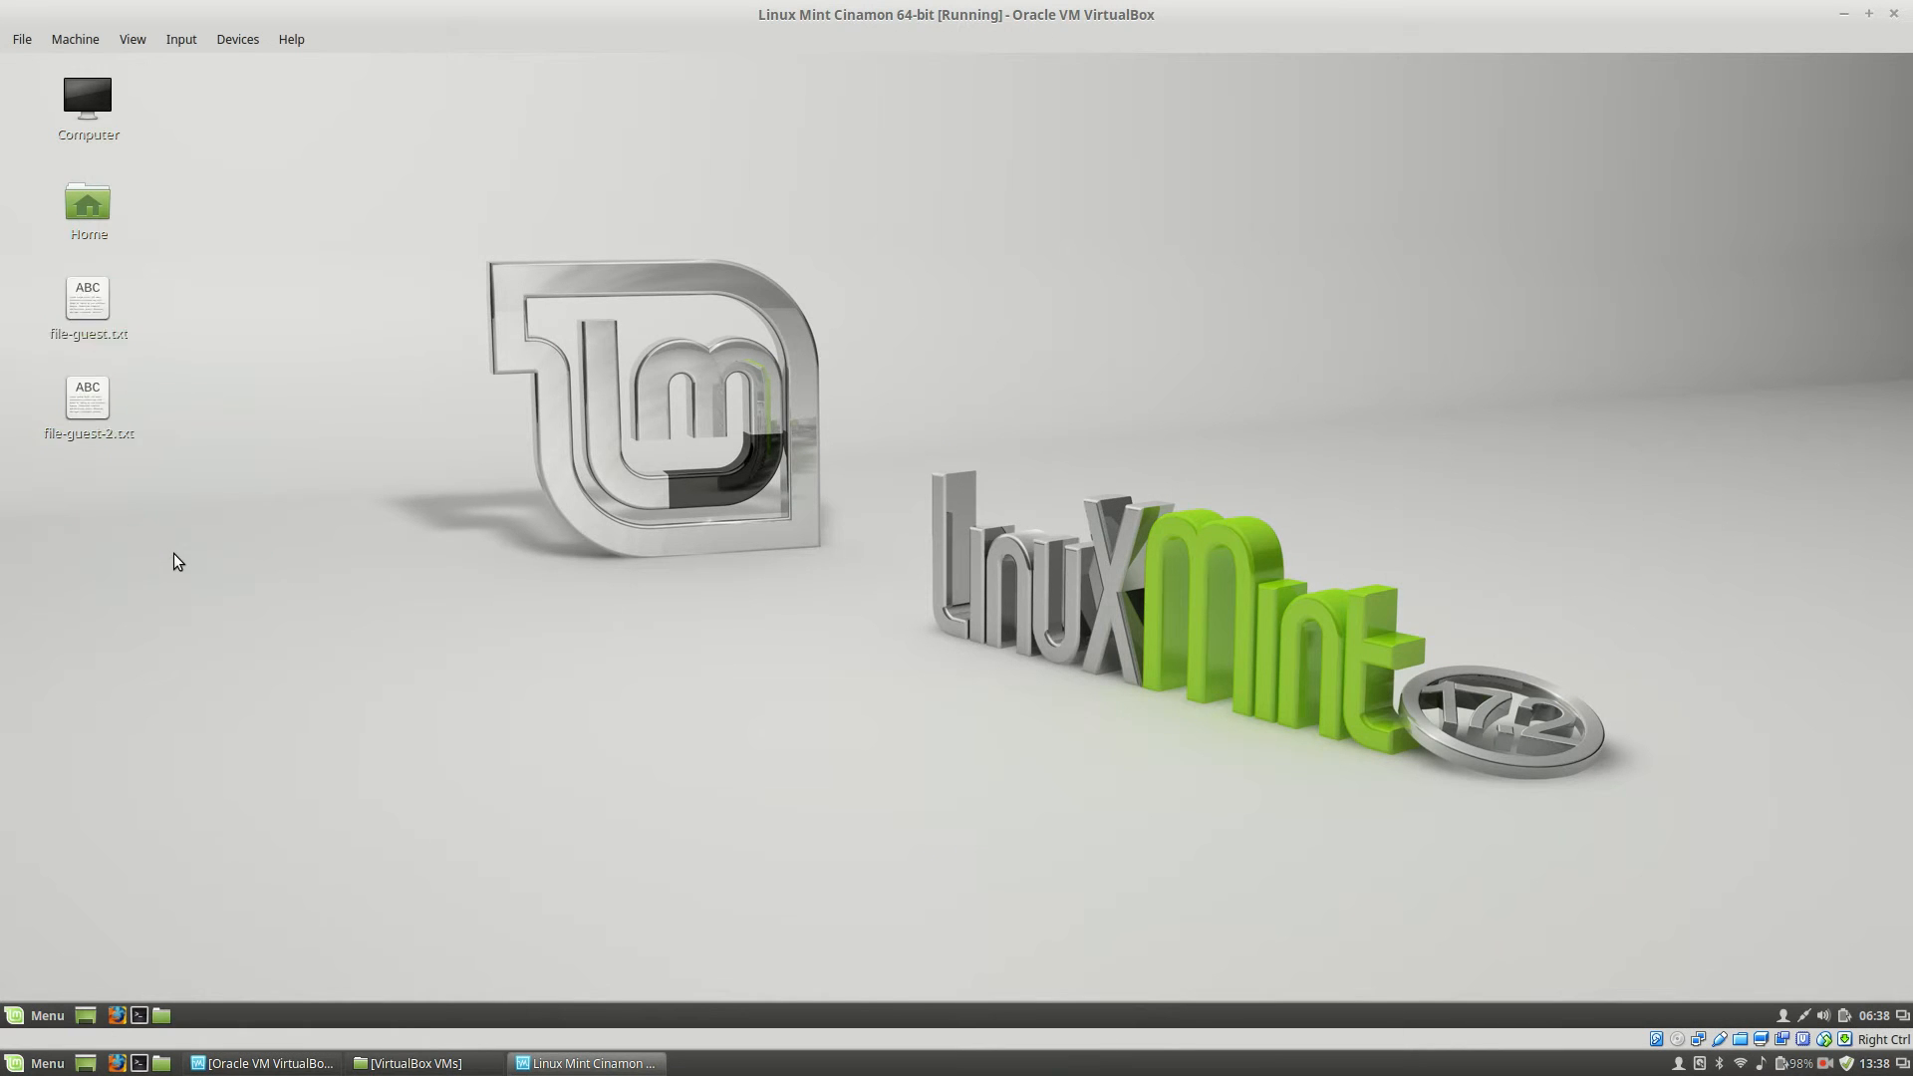
pyautogui.moveTo(246, 557); pyautogui.dragTo(50, 284)
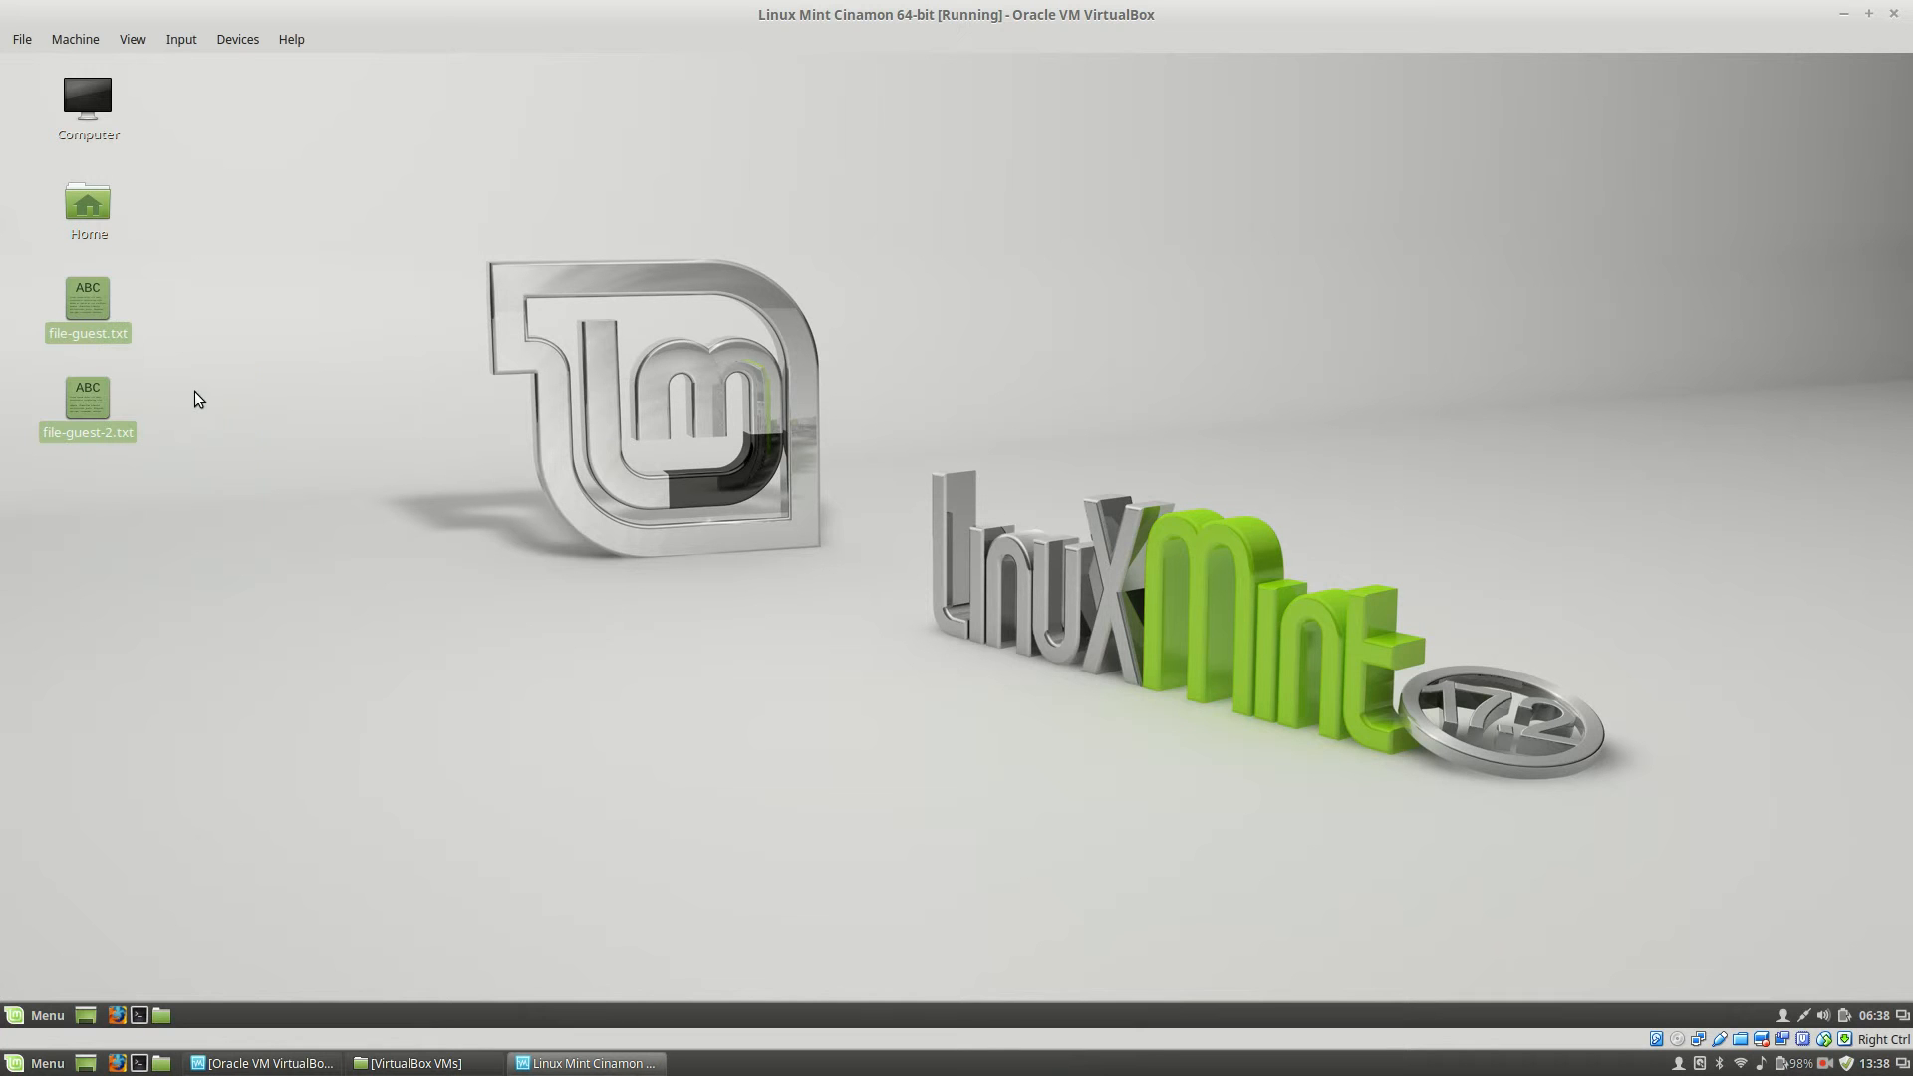
pyautogui.hotkey('shift', 'Delete')
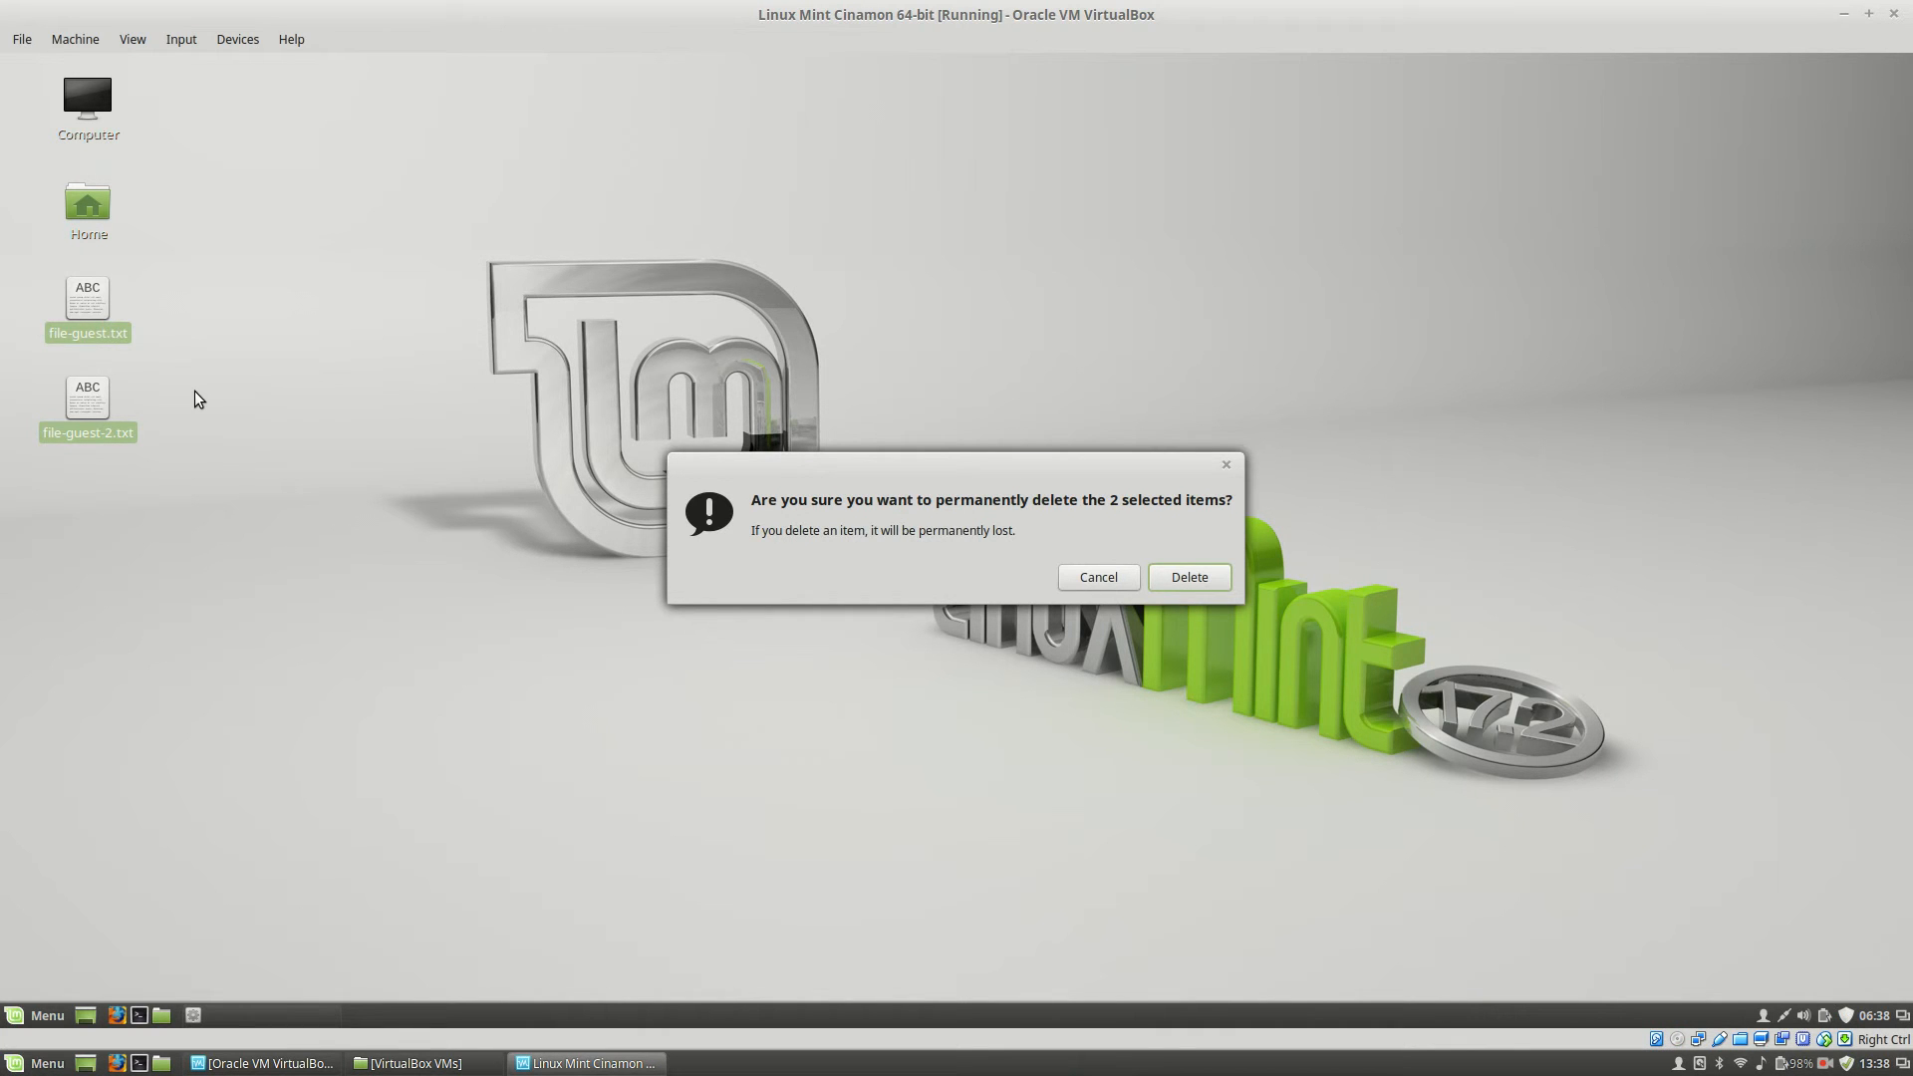
pyautogui.press('Return')
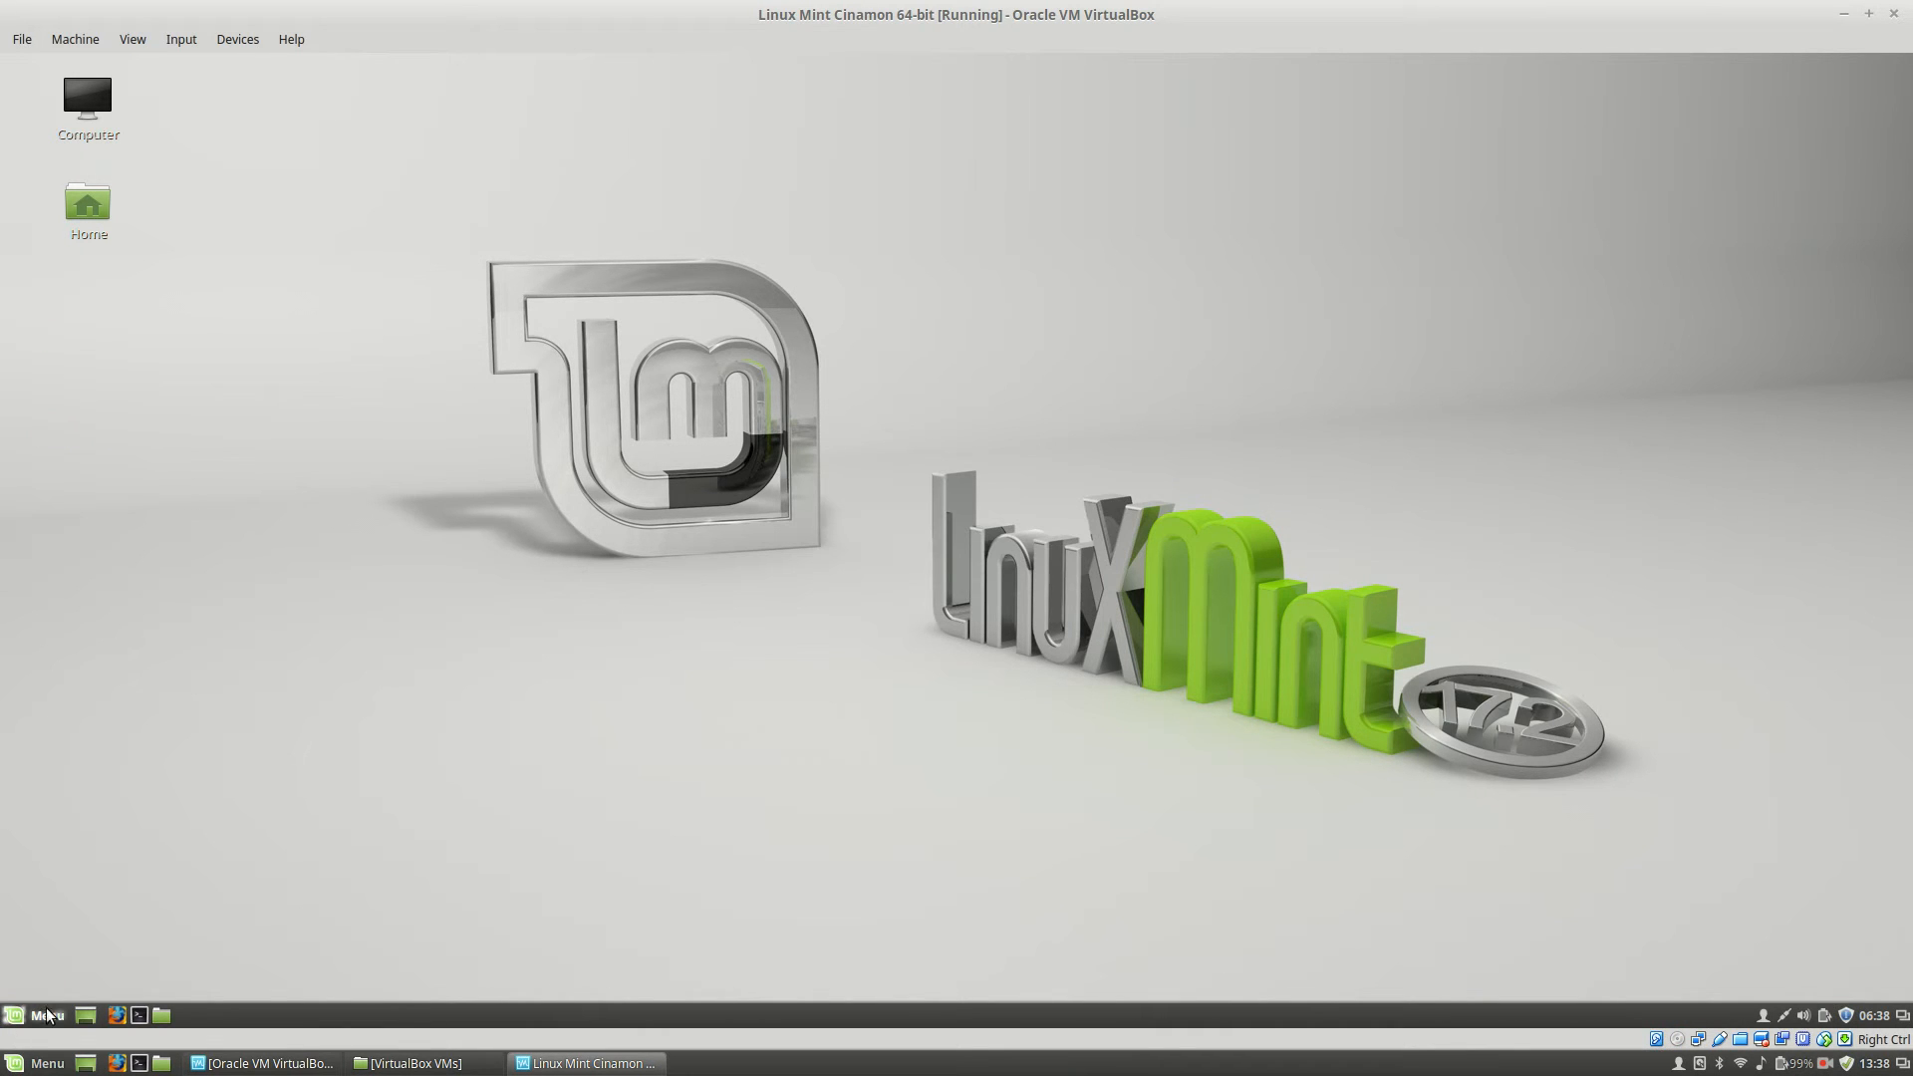
# Shut down the Linux Mint Cinamon 64-bit guest and return to VirtualBox Manager
pyautogui.click(47, 1015)
pyautogui.click(63, 907)
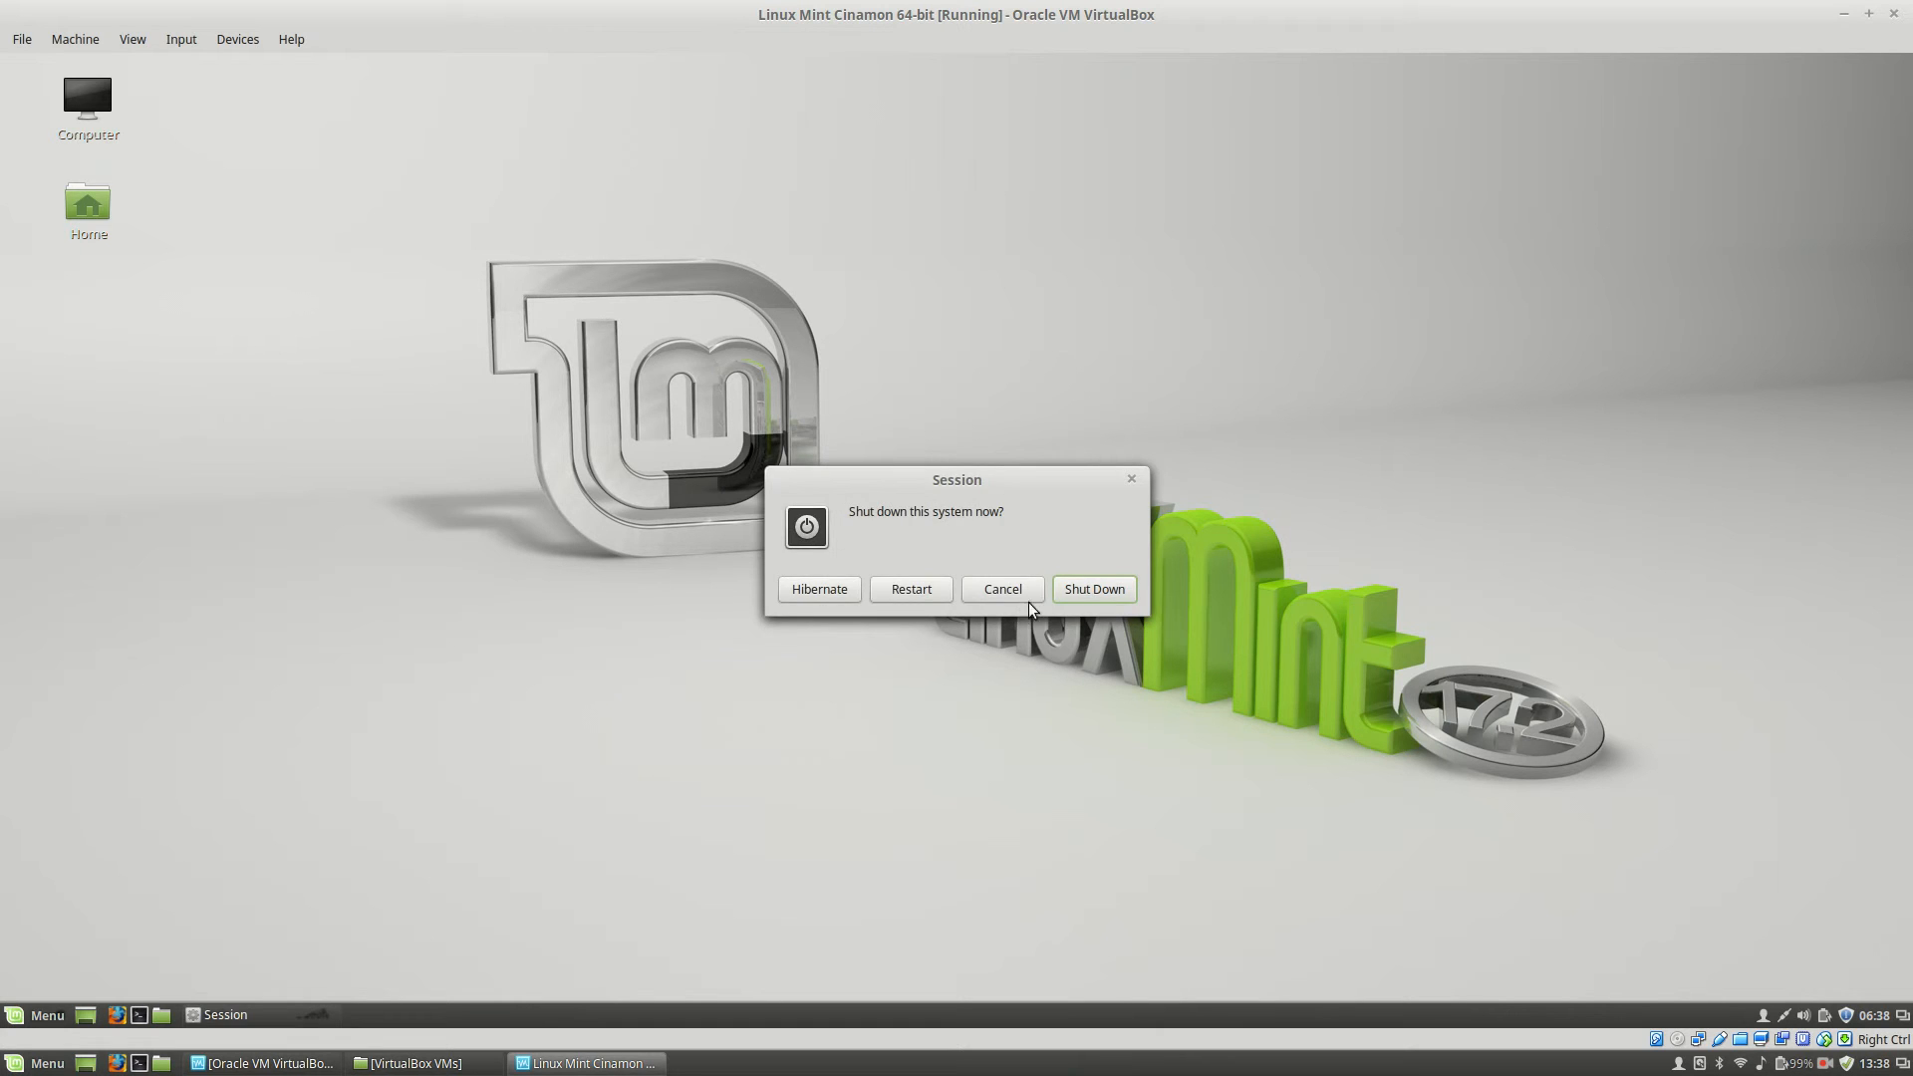
pyautogui.click(1106, 592)
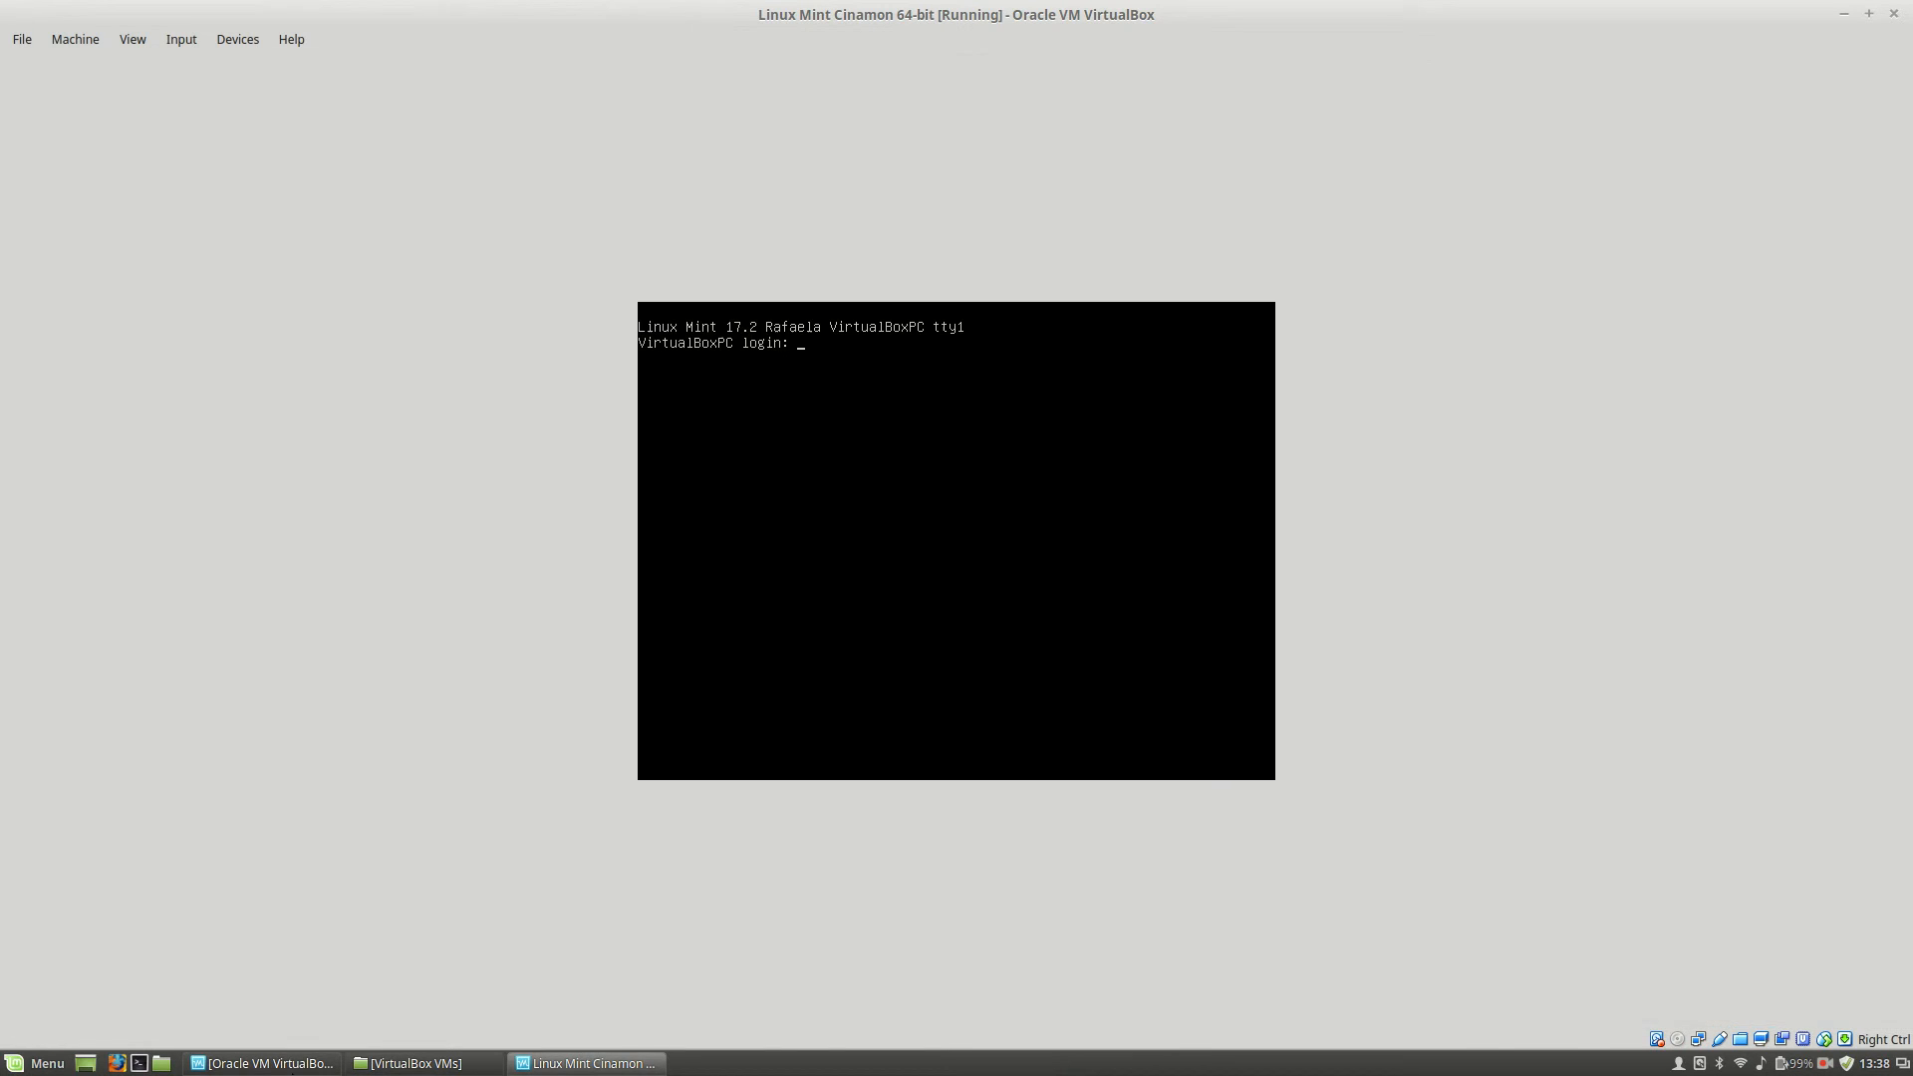
pyautogui.click(271, 1065)
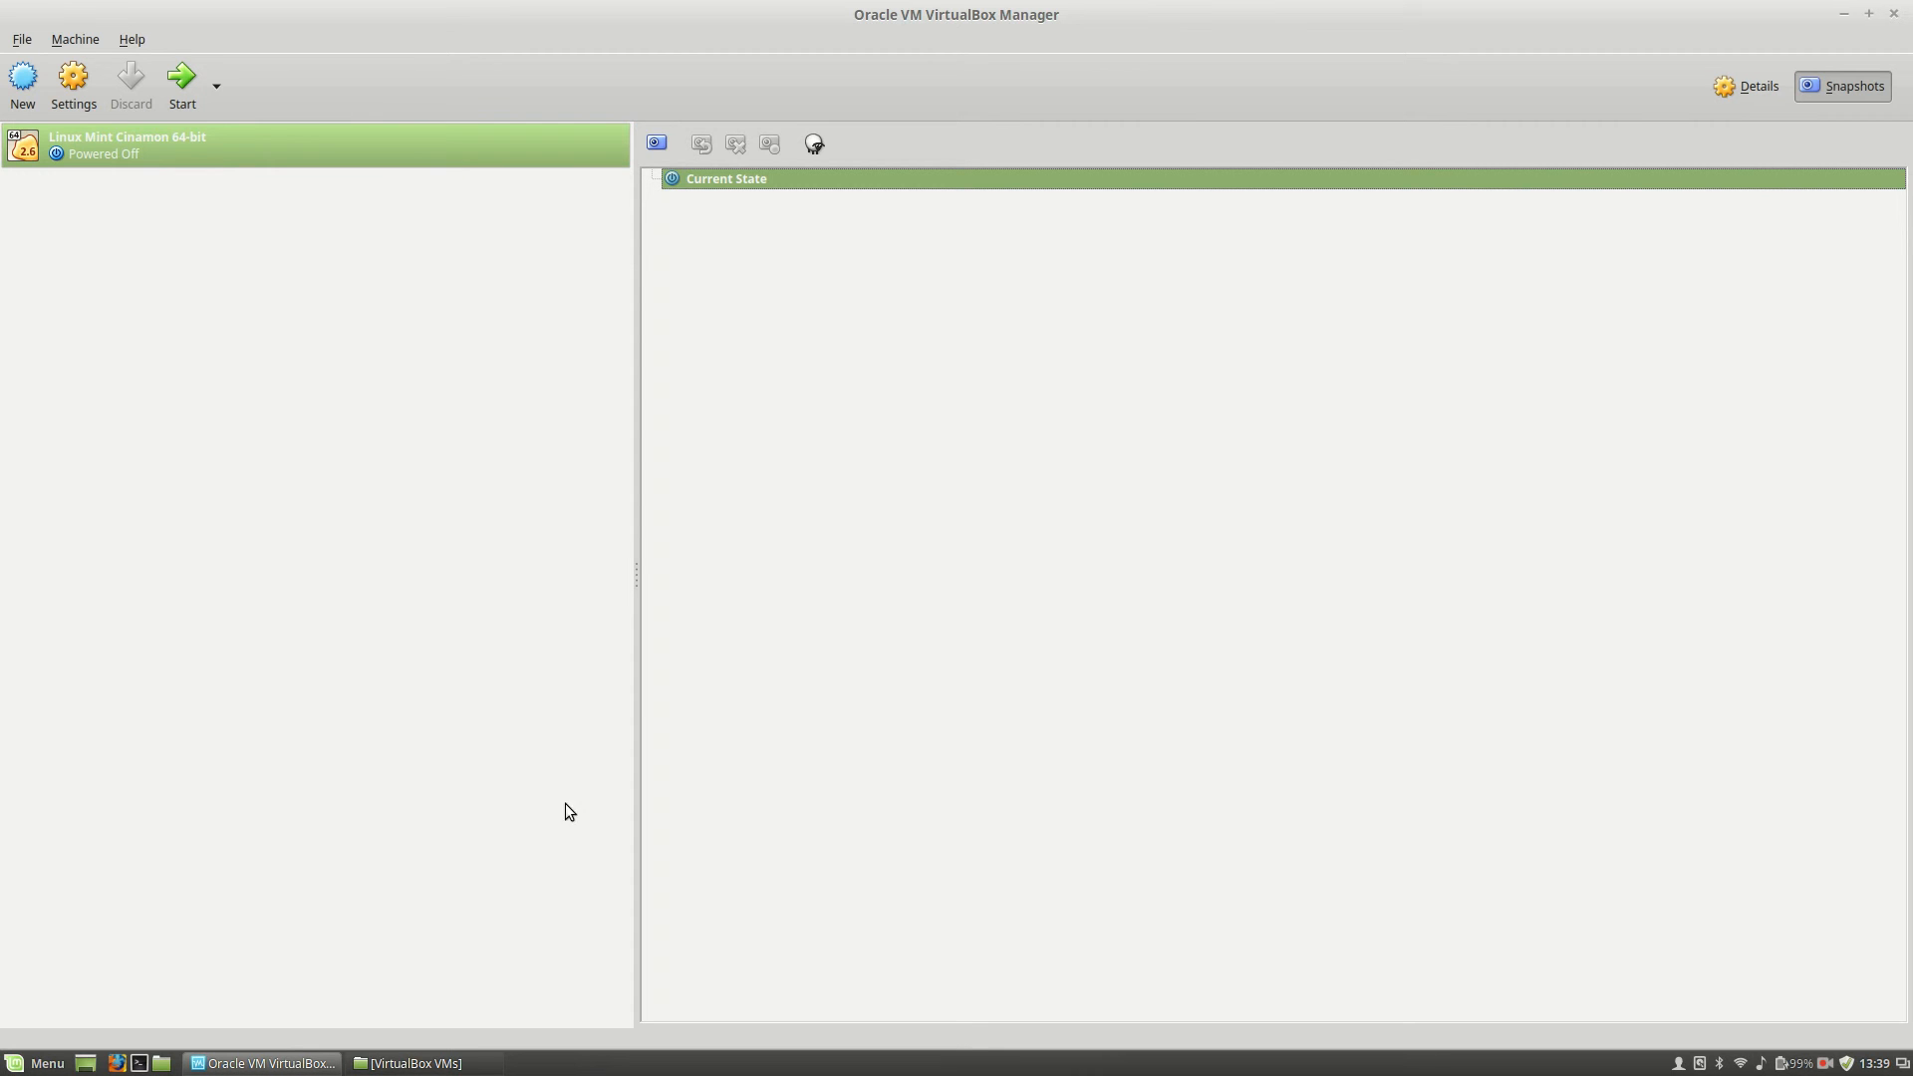
# Copy the Linux Mint Cinamon 64-bit folder in the VirtualBox VMs directory to the clipboard, then return to VirtualBox Manager
pyautogui.click(422, 1063)
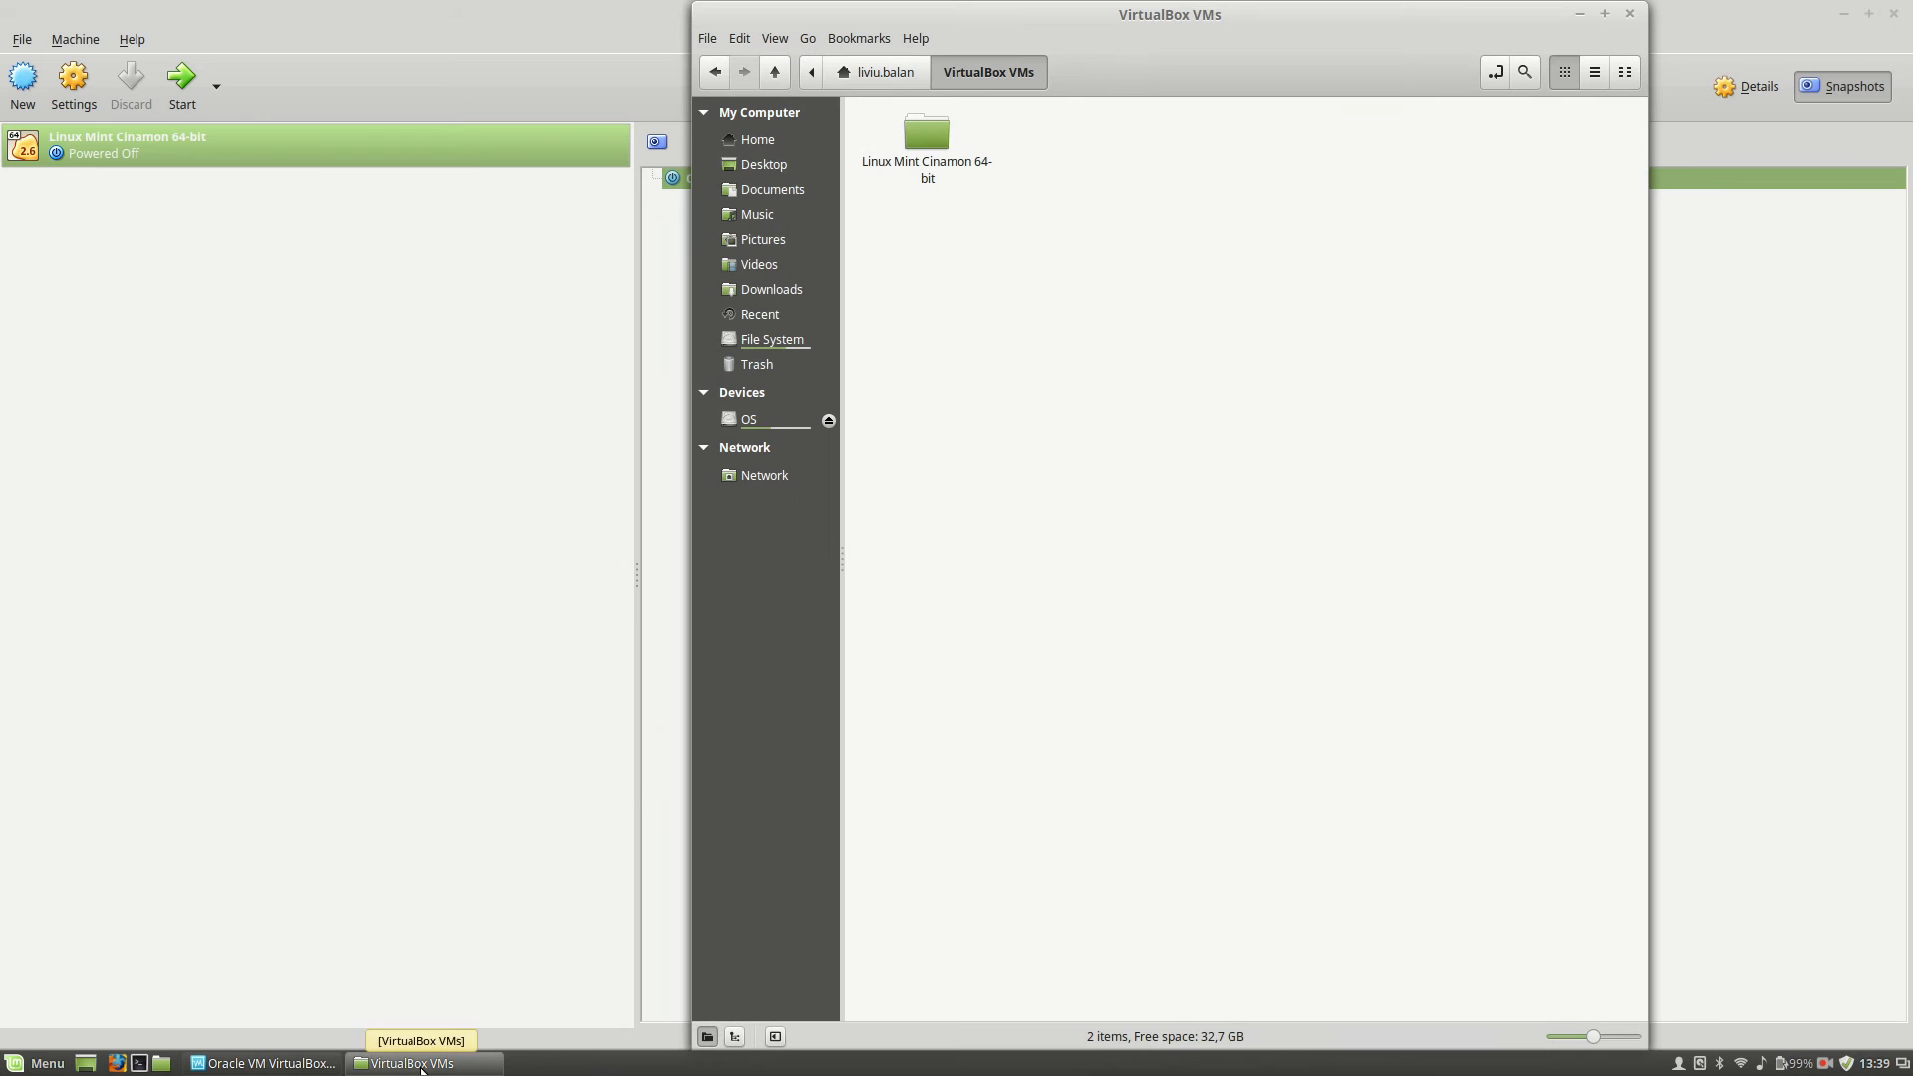
pyautogui.click(918, 161)
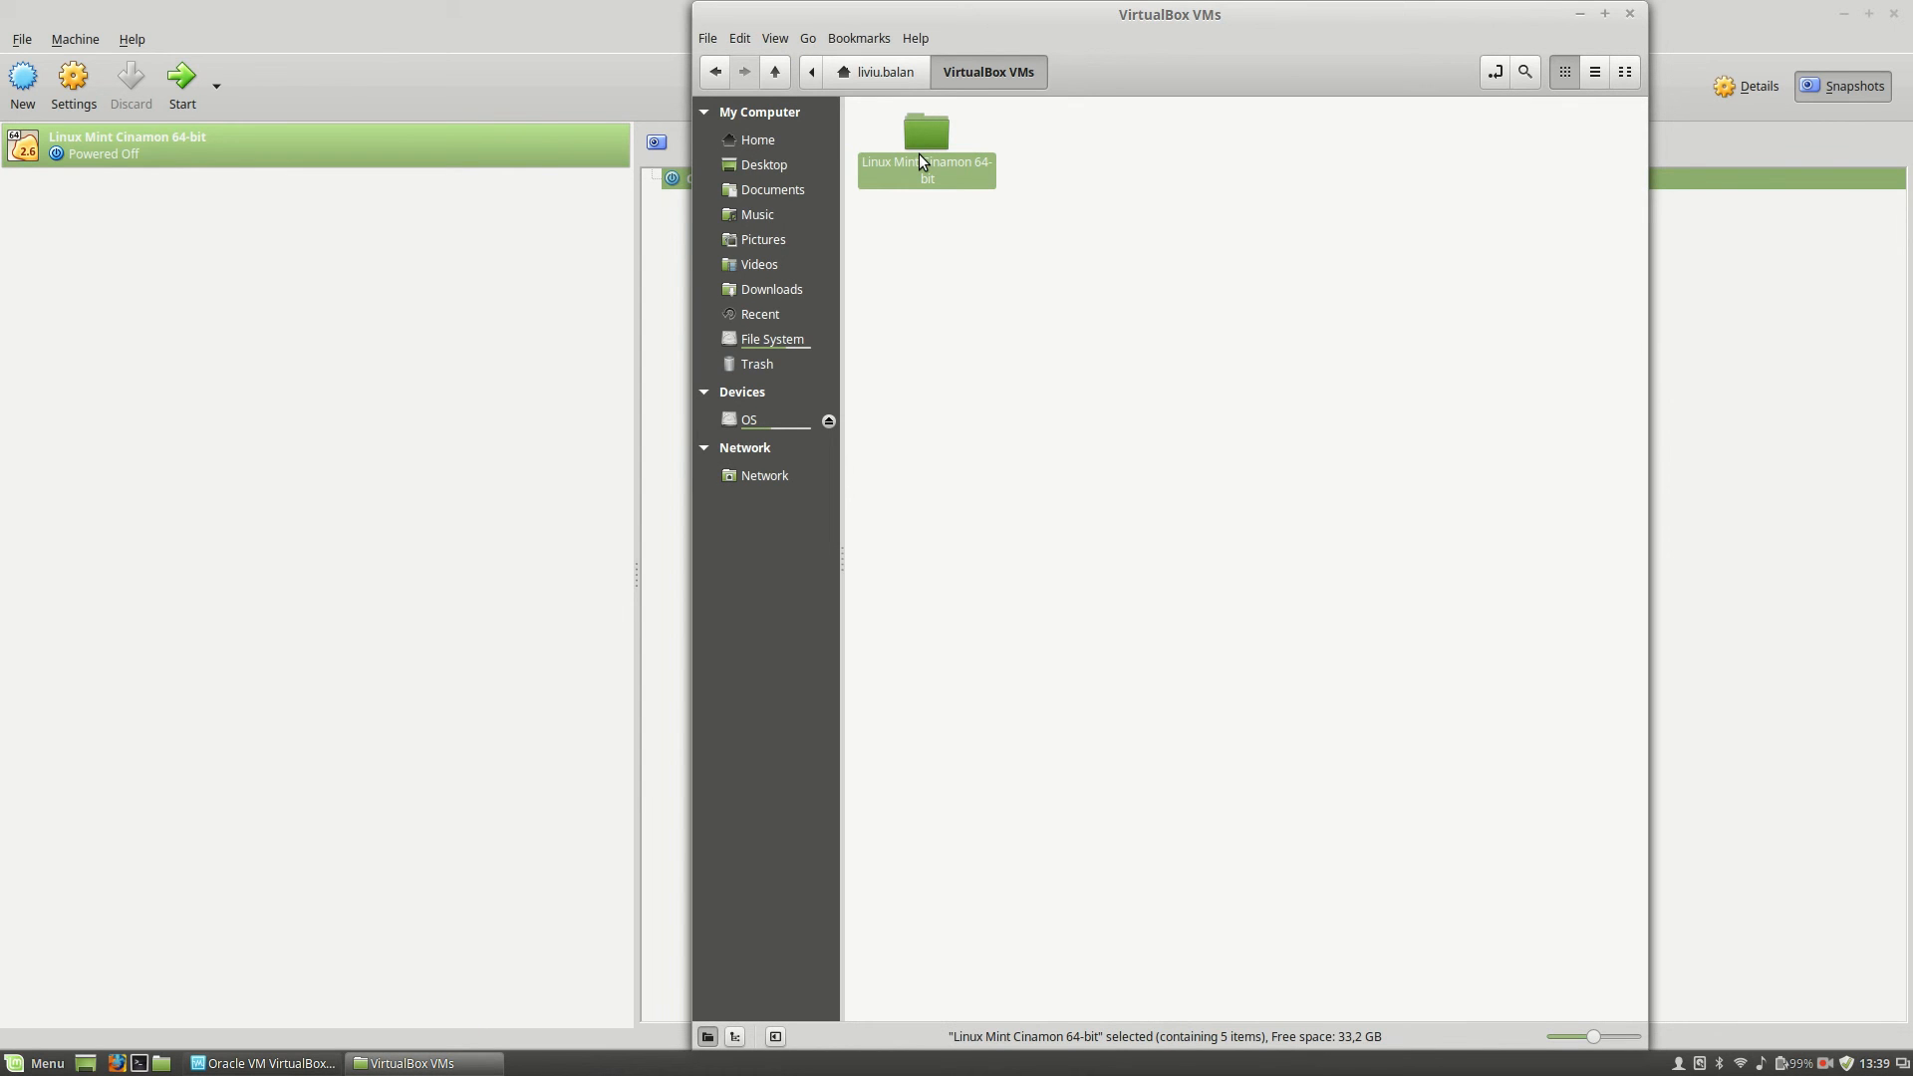
pyautogui.rightClick(918, 155)
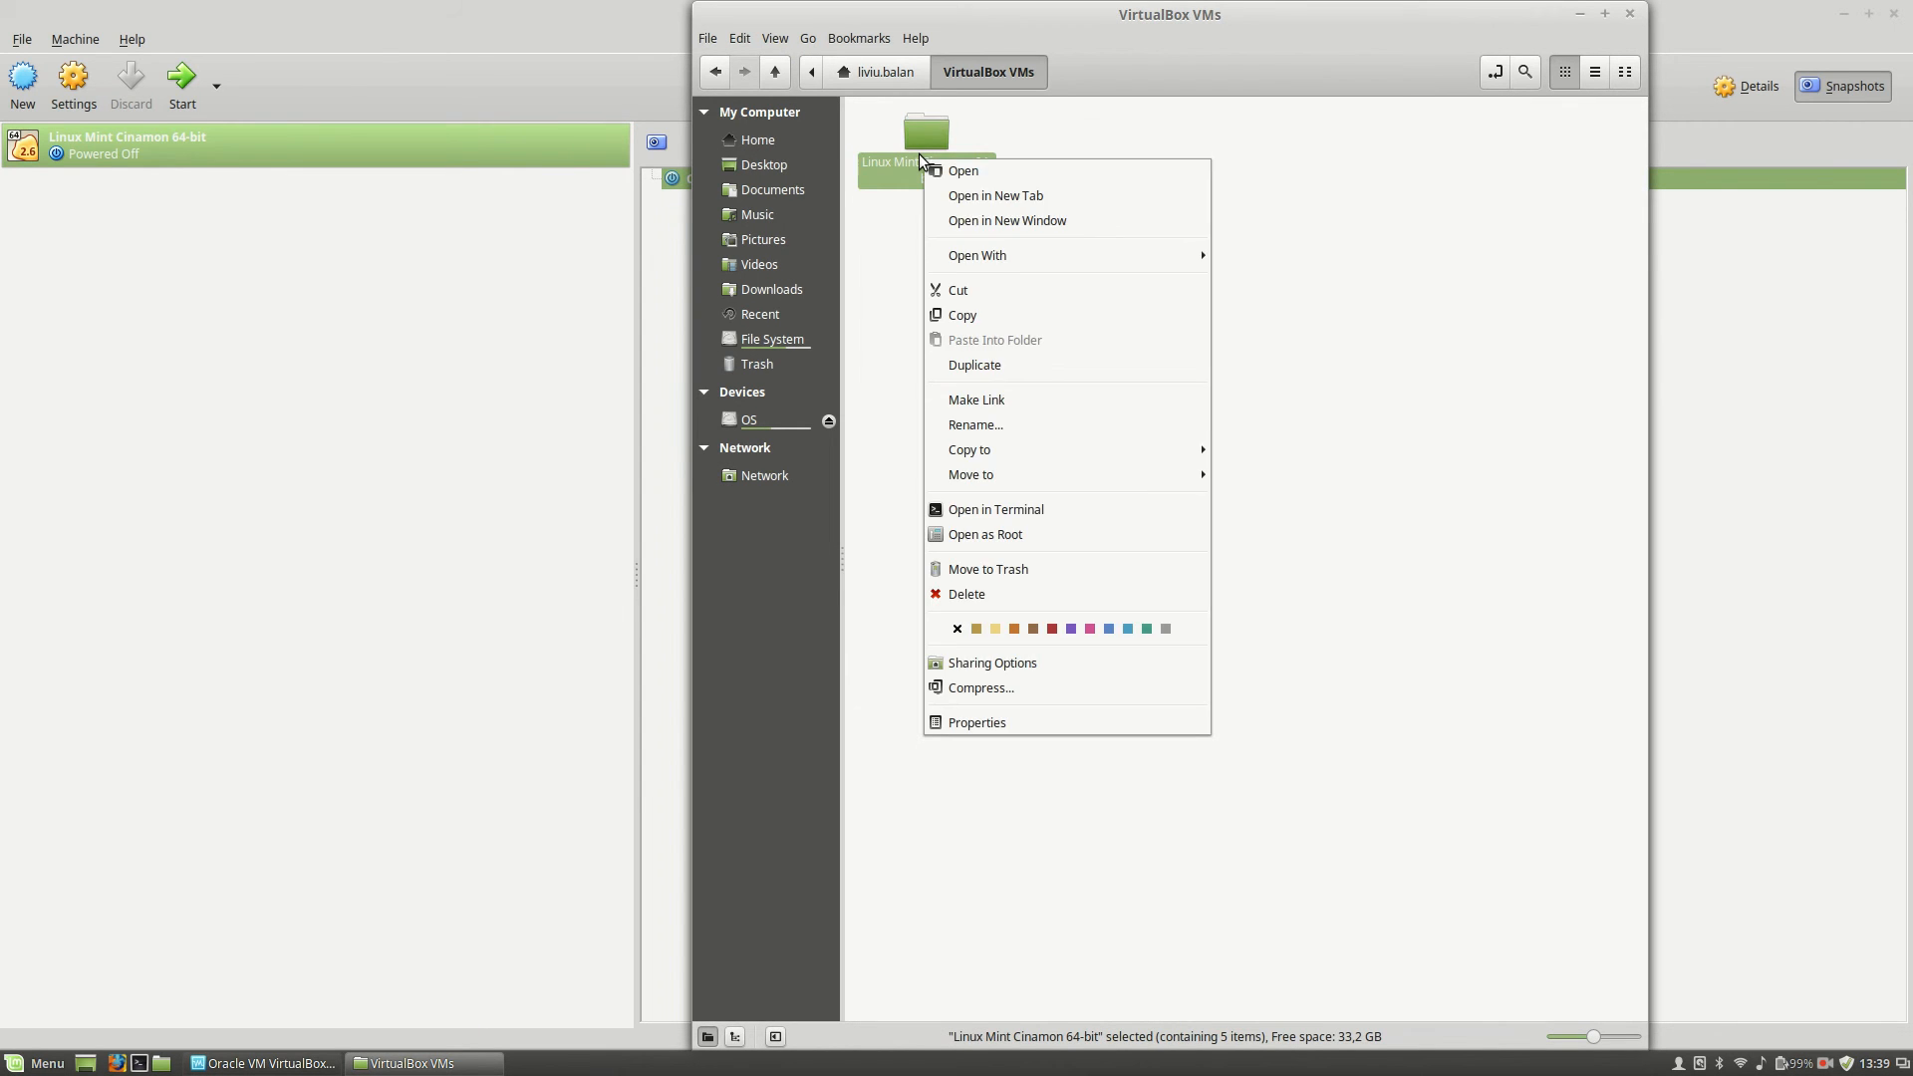
pyautogui.click(957, 319)
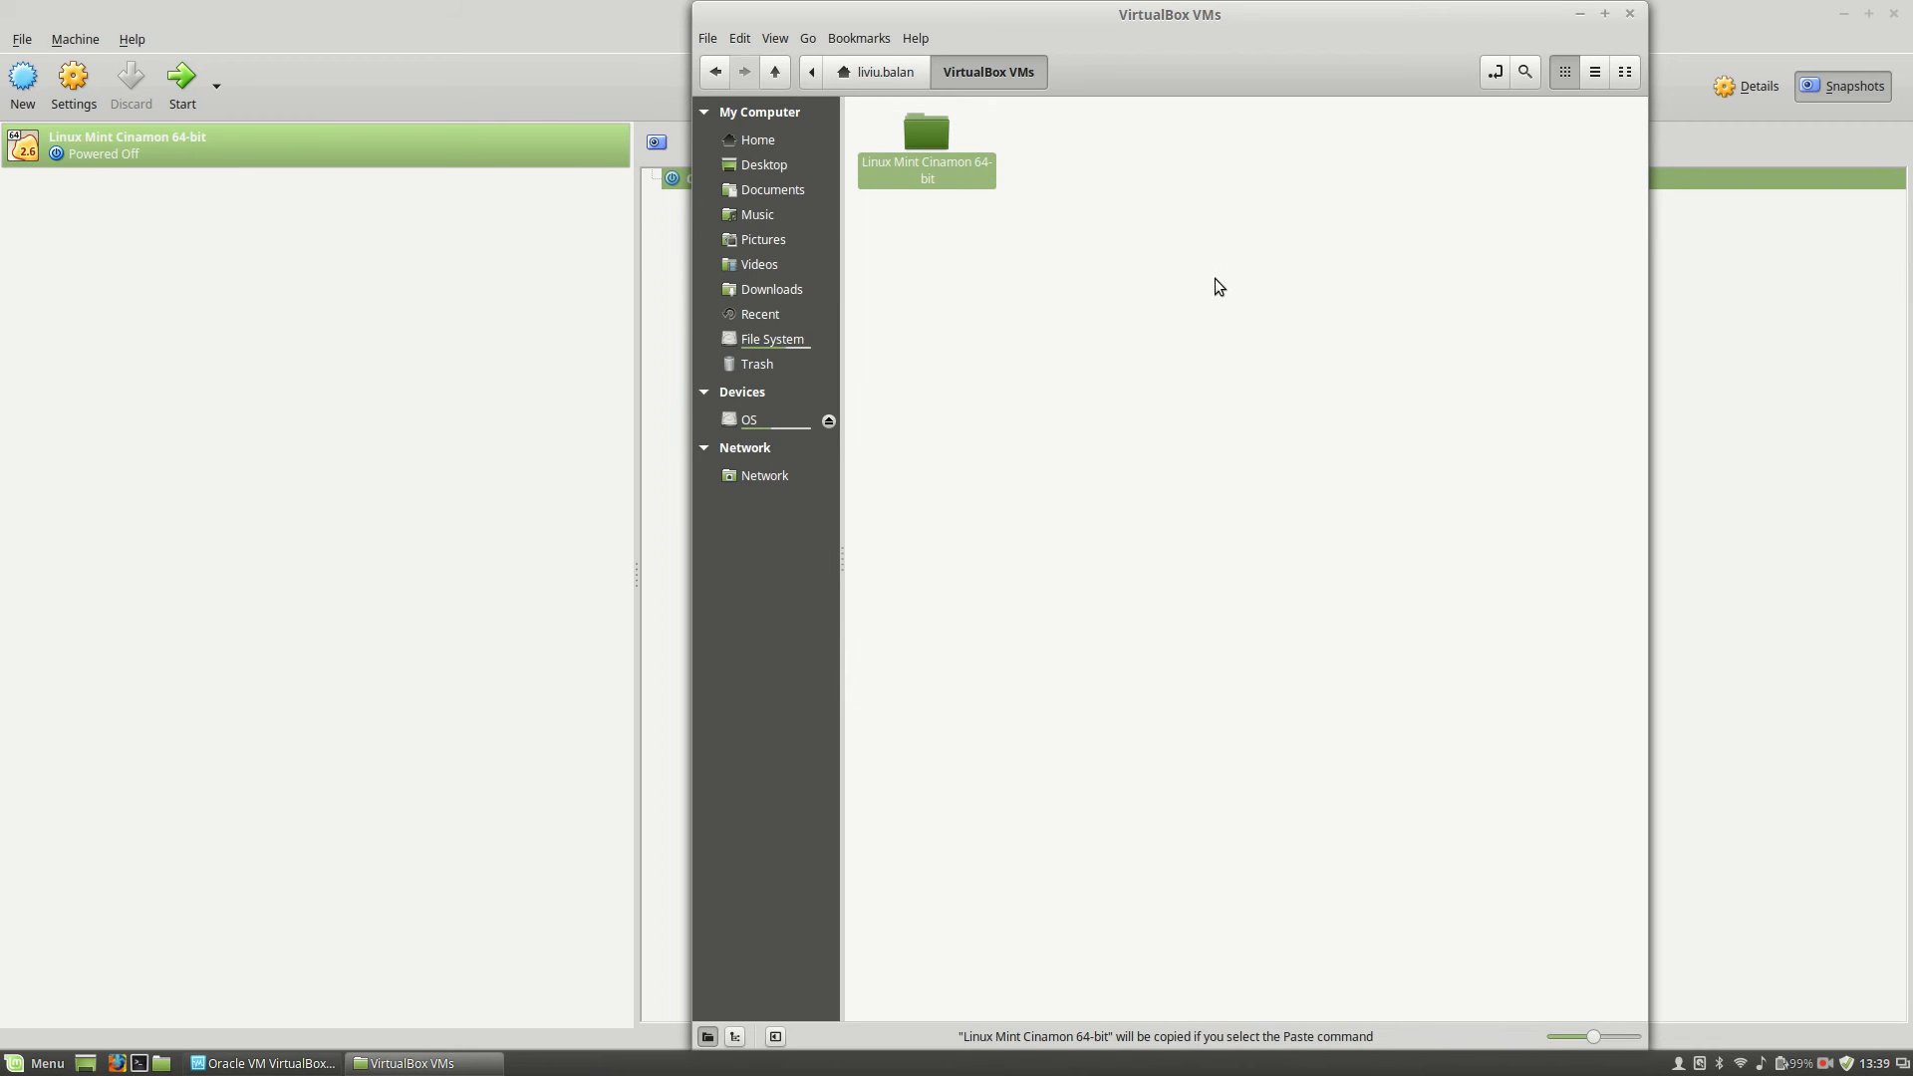
pyautogui.click(1376, 196)
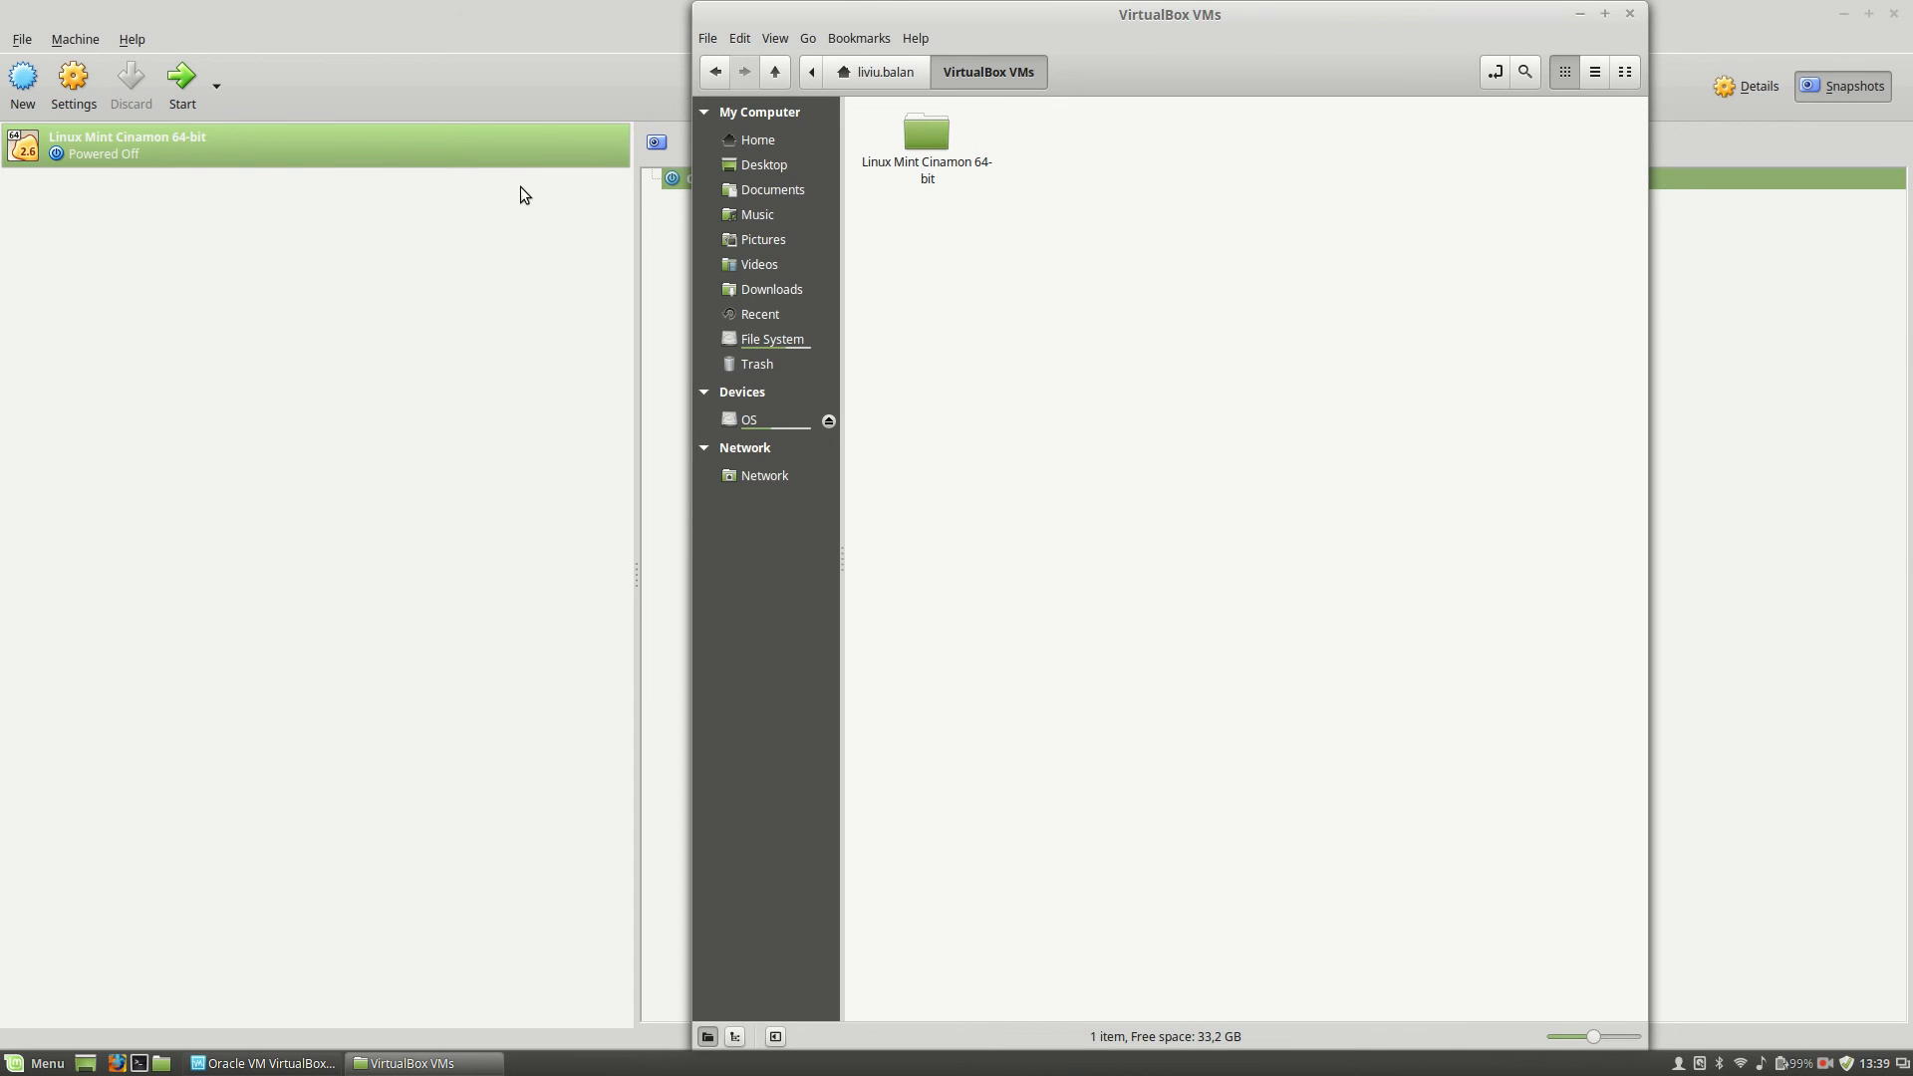
pyautogui.click(312, 219)
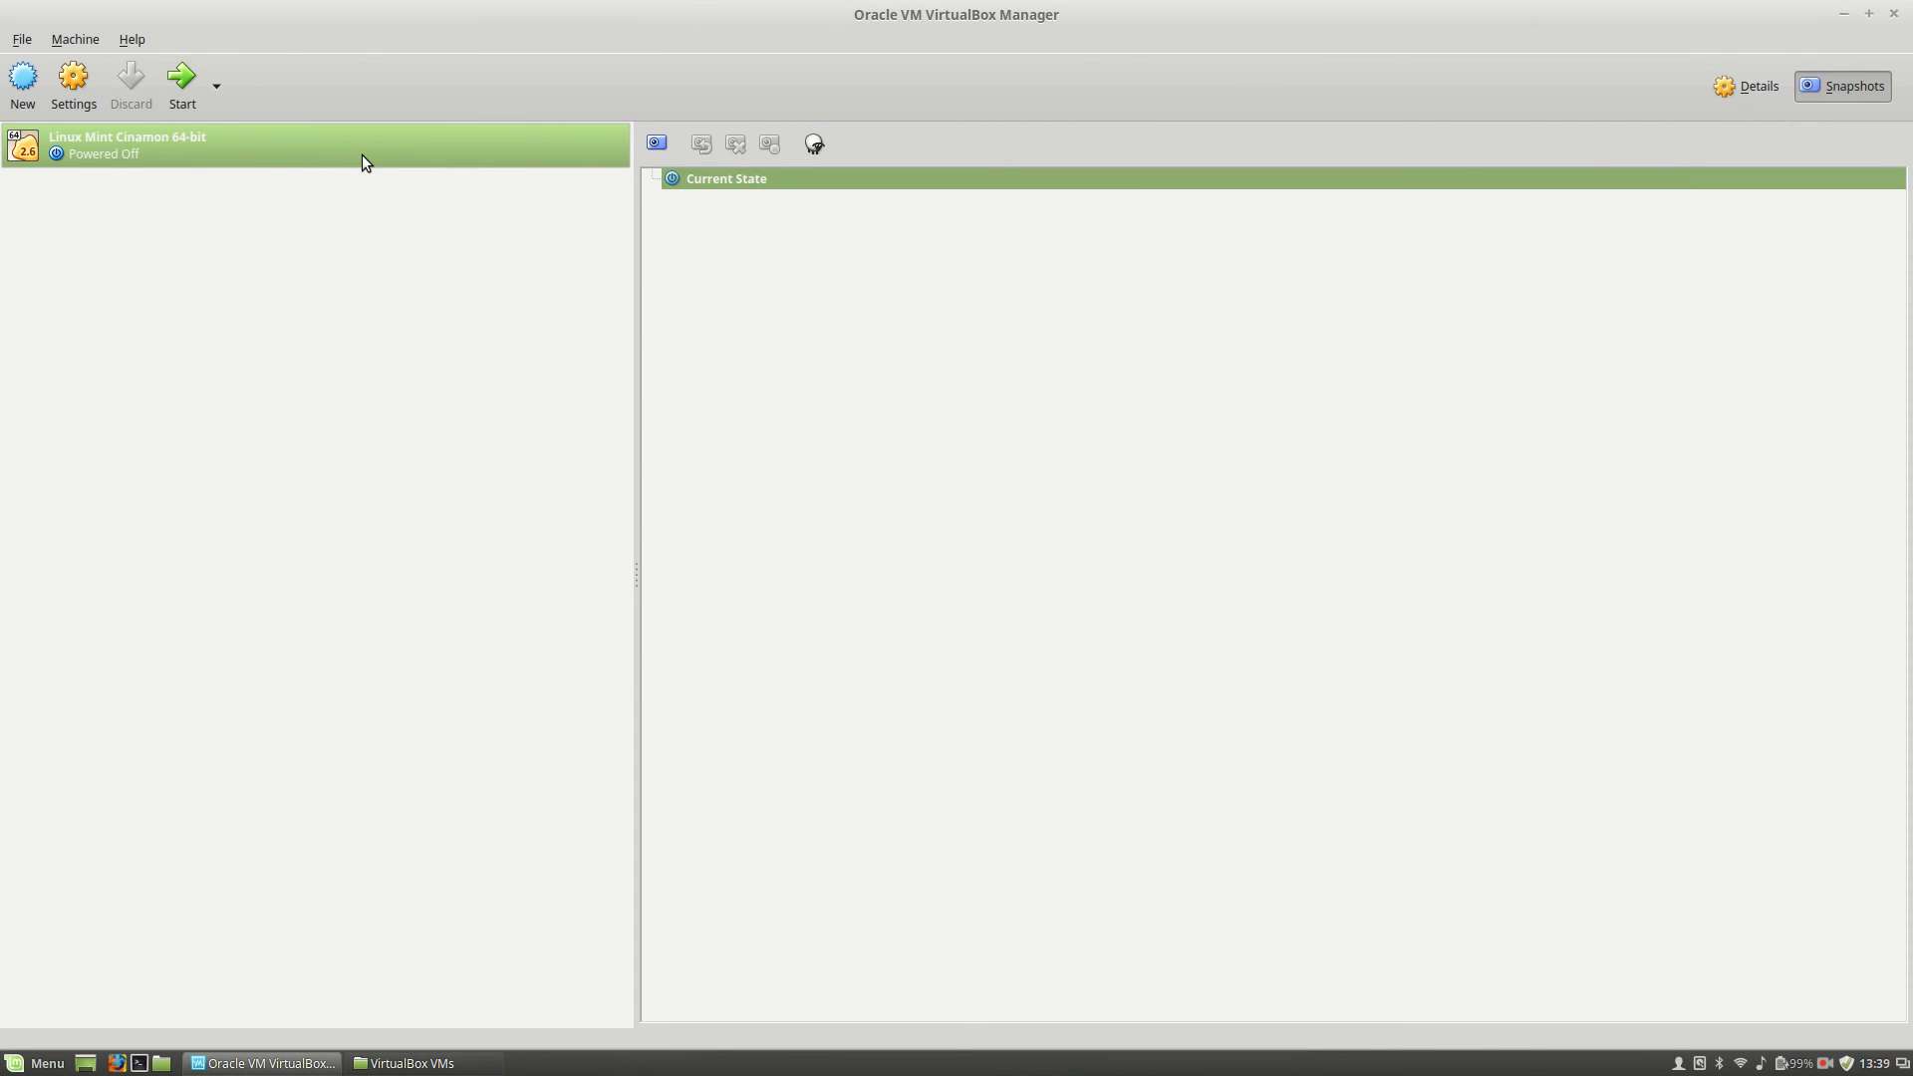